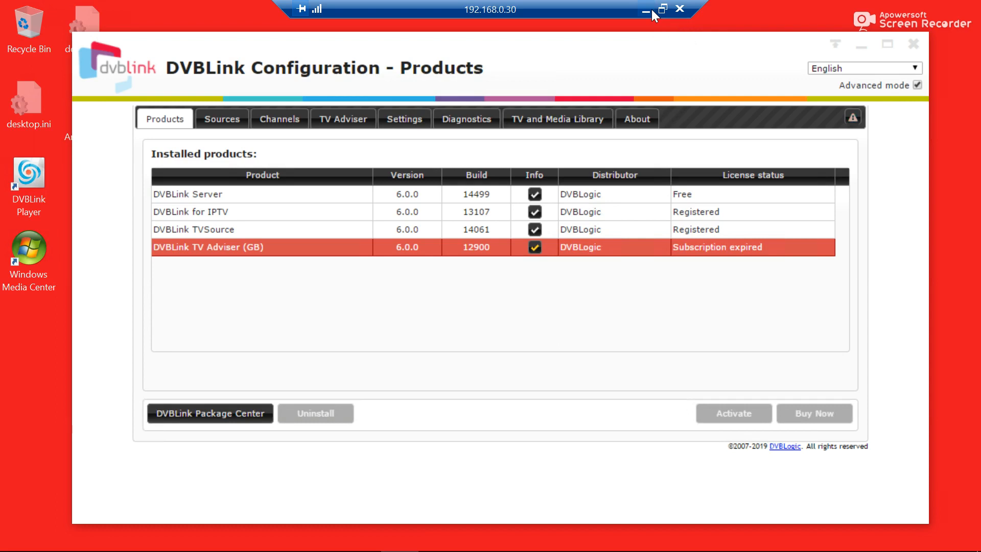
Step: Look over the 192.168.0.30 and 192.168.0.10 remote desktop sessions and return to the local desktop
{"action": "left_click", "coordinate": [652, 9]}
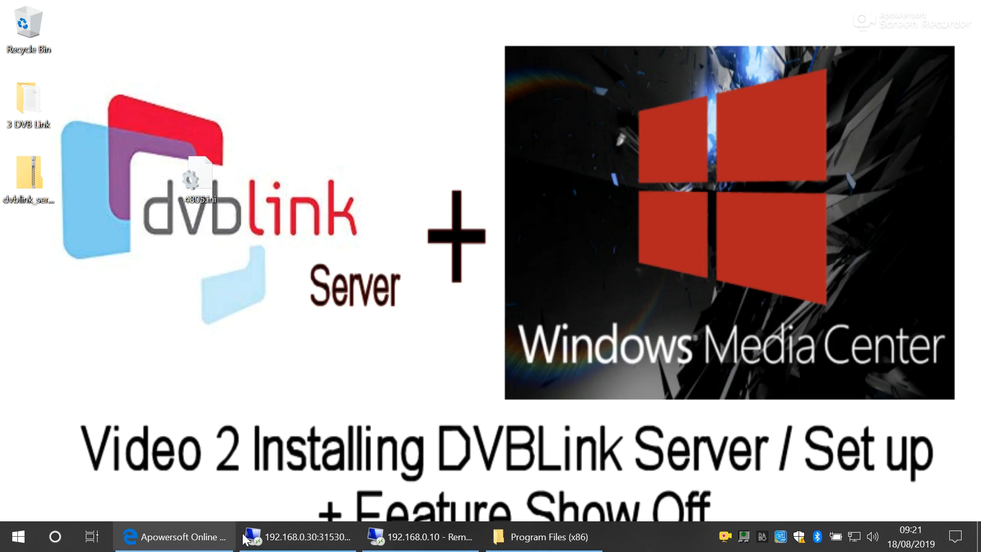
{"action": "left_click", "coordinate": [389, 536]}
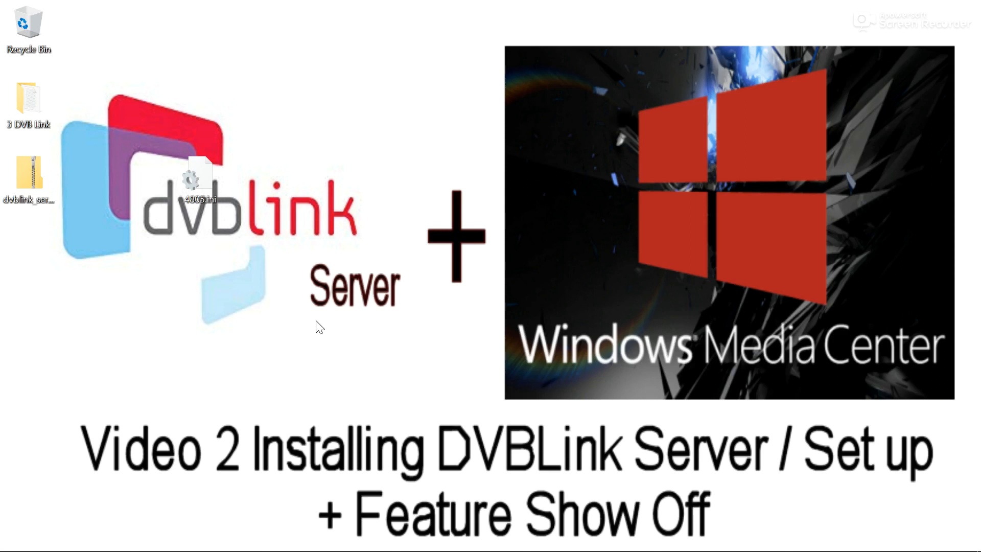
{"action": "mouse_move", "coordinate": [322, 546]}
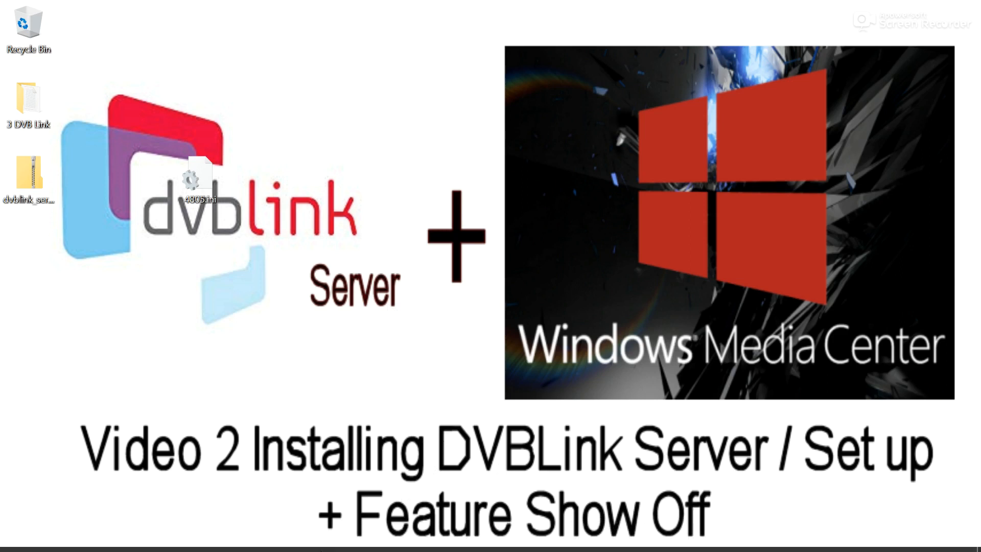
{"action": "left_click", "coordinate": [296, 531]}
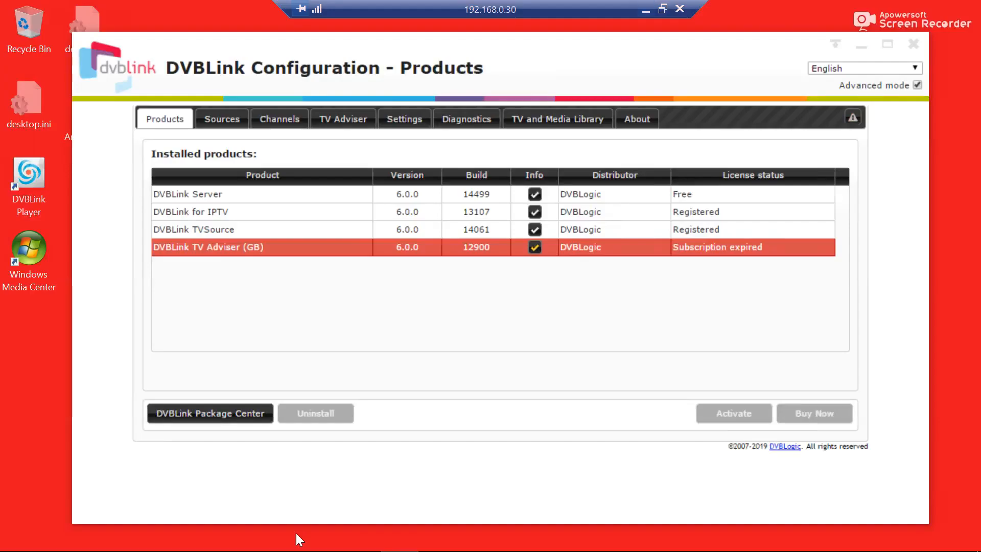
{"action": "left_click", "coordinate": [646, 9]}
{"action": "mouse_move", "coordinate": [320, 537]}
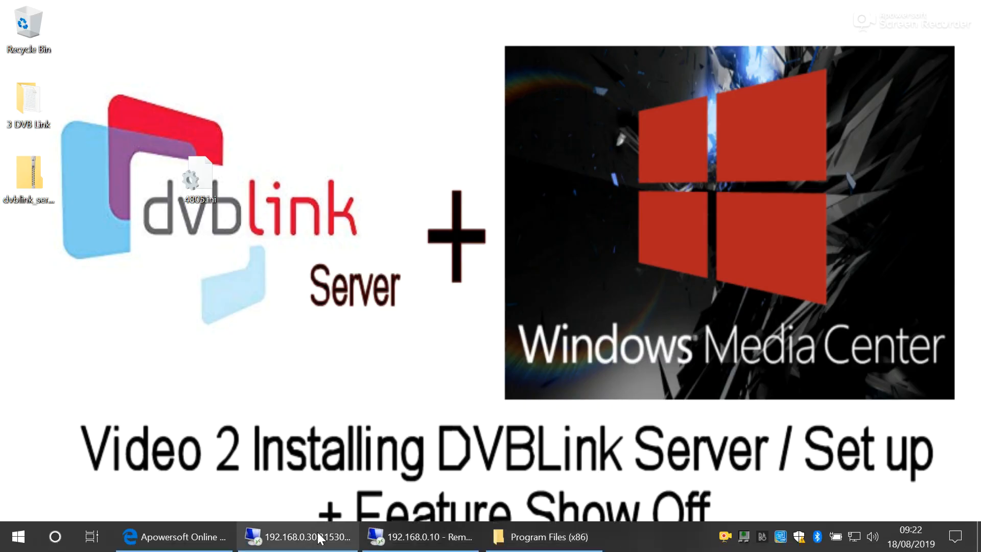
{"action": "left_click", "coordinate": [420, 536]}
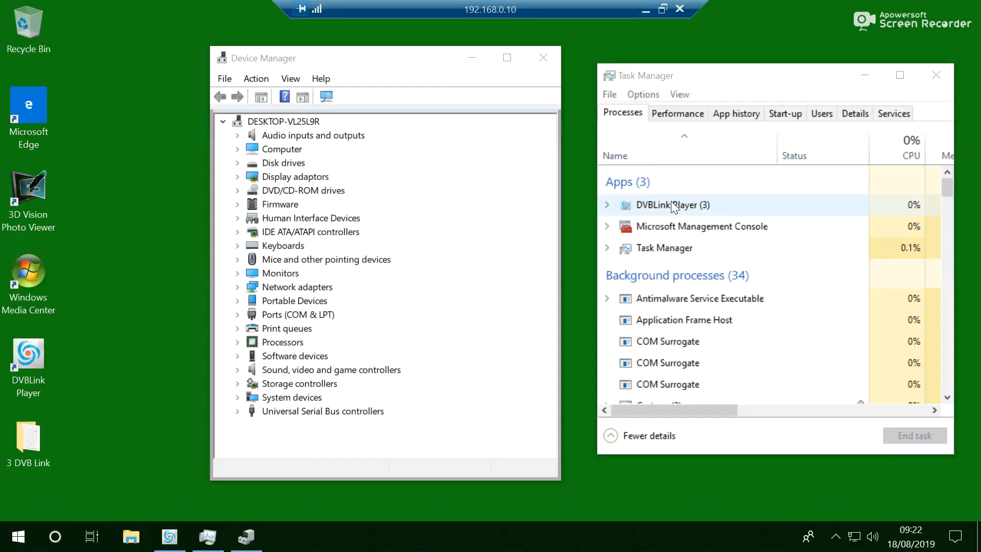
{"action": "left_click", "coordinate": [649, 10]}
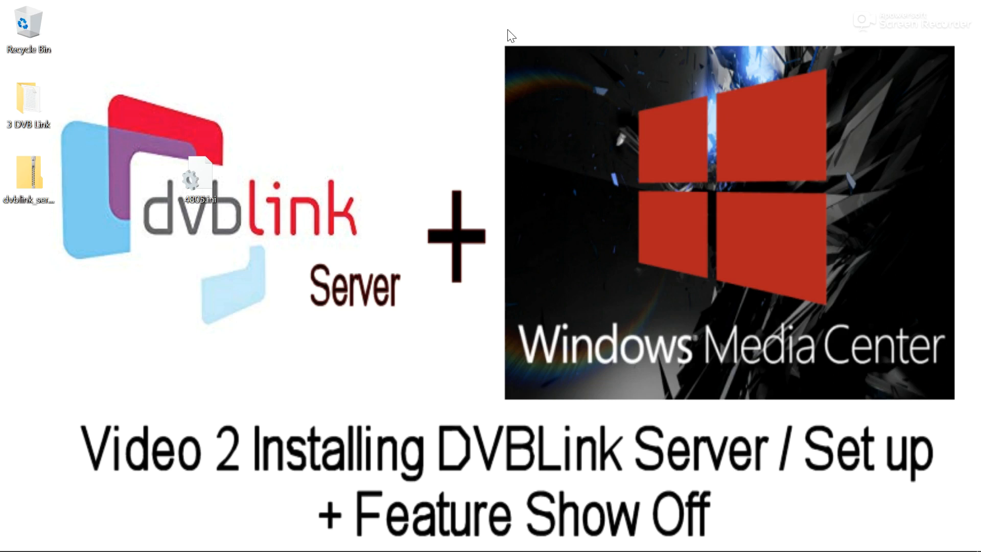
Step: Switch to the Edge browser and view the DVBLink downloads for Windows on the dvblogic.com downloads page
{"action": "mouse_move", "coordinate": [235, 550]}
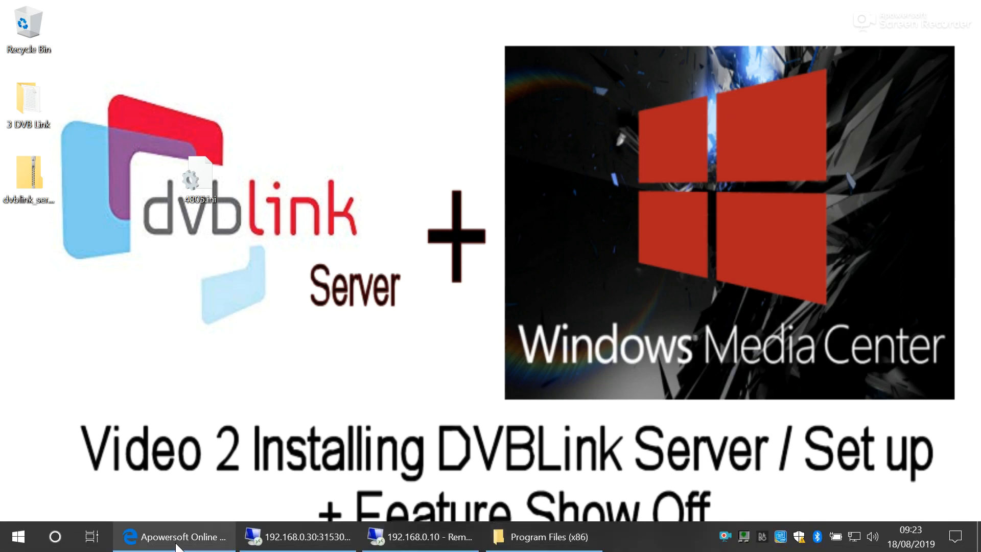
{"action": "left_click", "coordinate": [187, 547]}
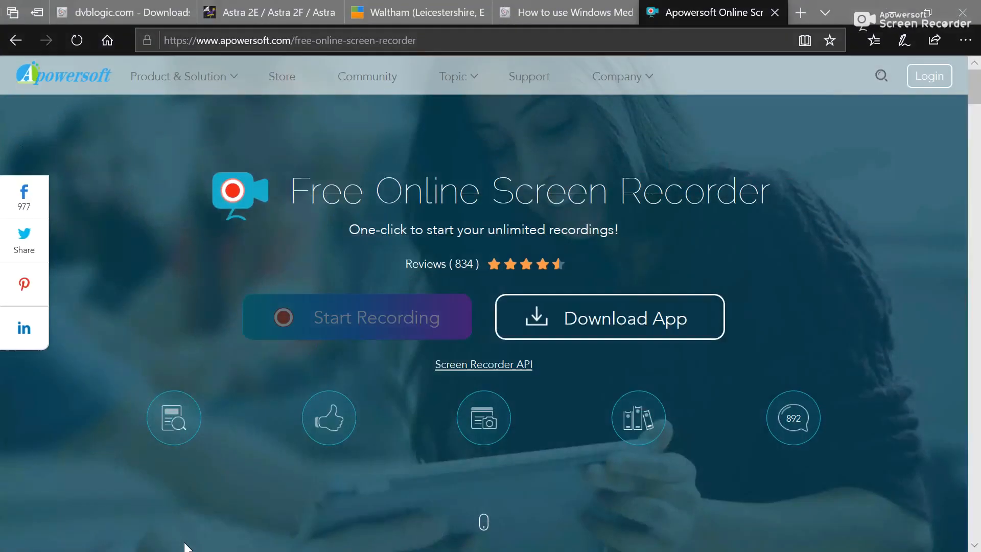
{"action": "left_click", "coordinate": [153, 7]}
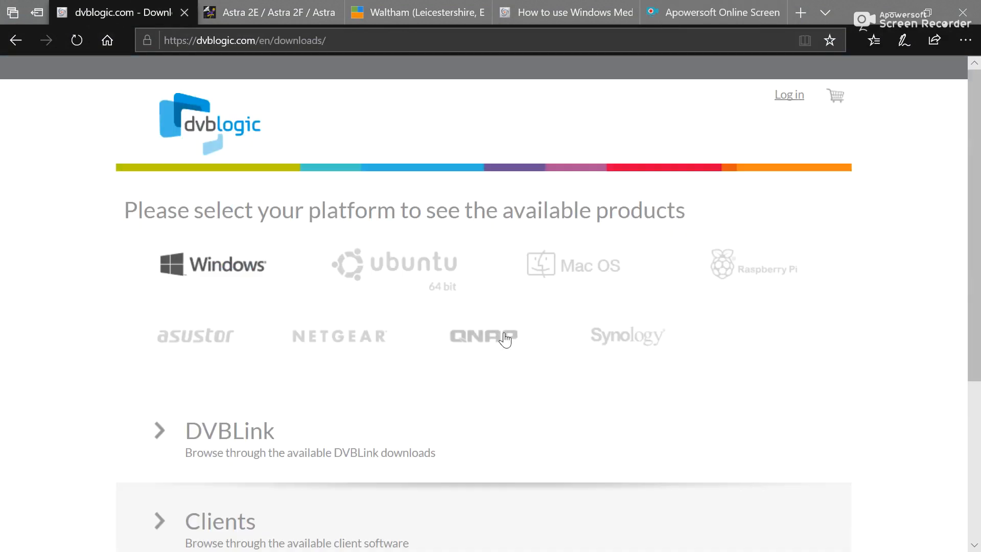
{"action": "mouse_move", "coordinate": [510, 7]}
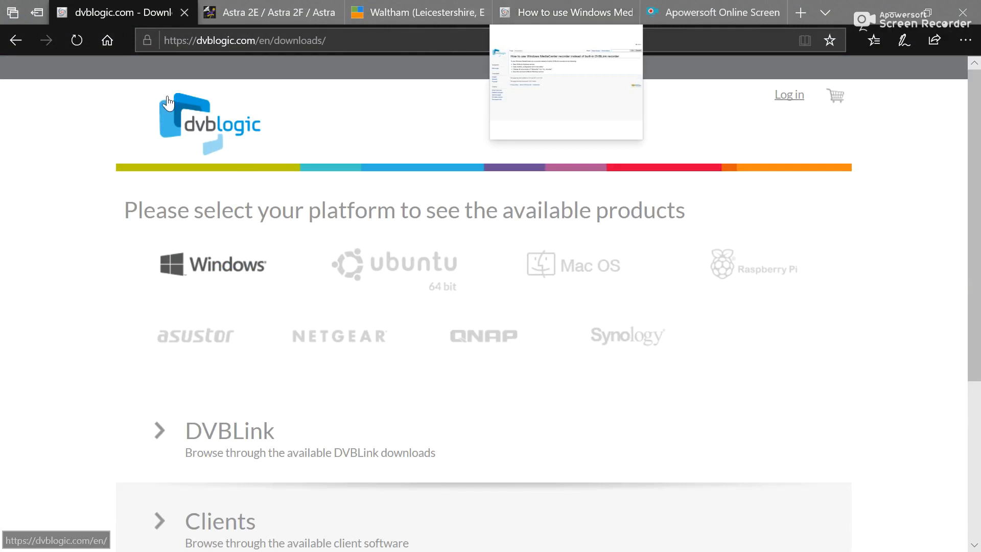
{"action": "left_click", "coordinate": [258, 435]}
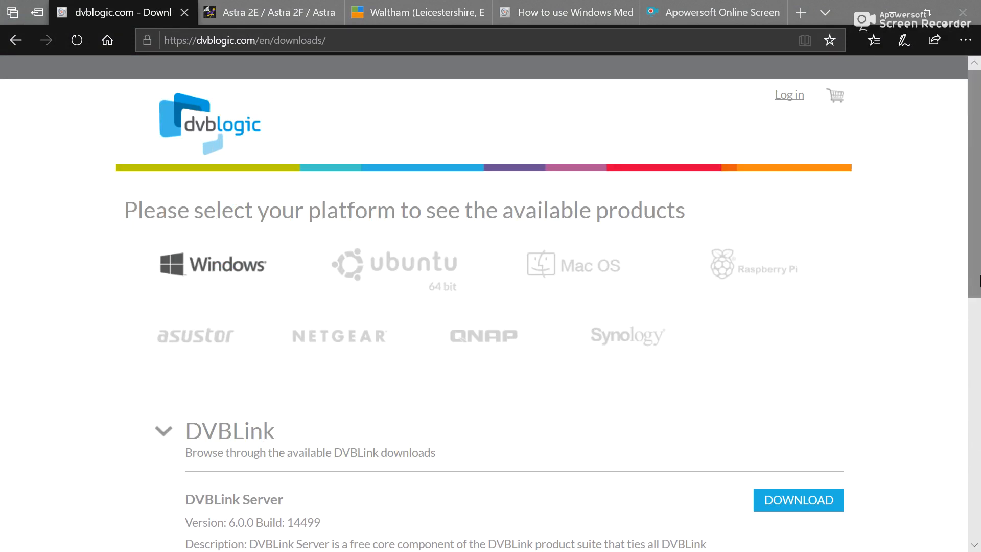
{"action": "scroll", "coordinate": [967, 120], "scroll_direction": "down", "scroll_amount": 2}
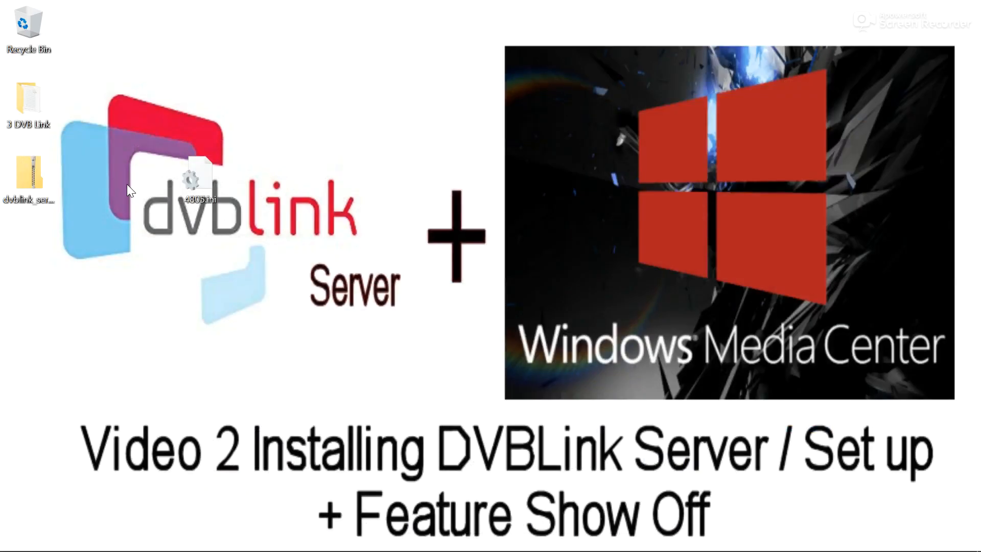
Step: Extract both files from dvblink_server_6.0.0.zip to the desktop and close the archive window
{"action": "left_click", "coordinate": [24, 163]}
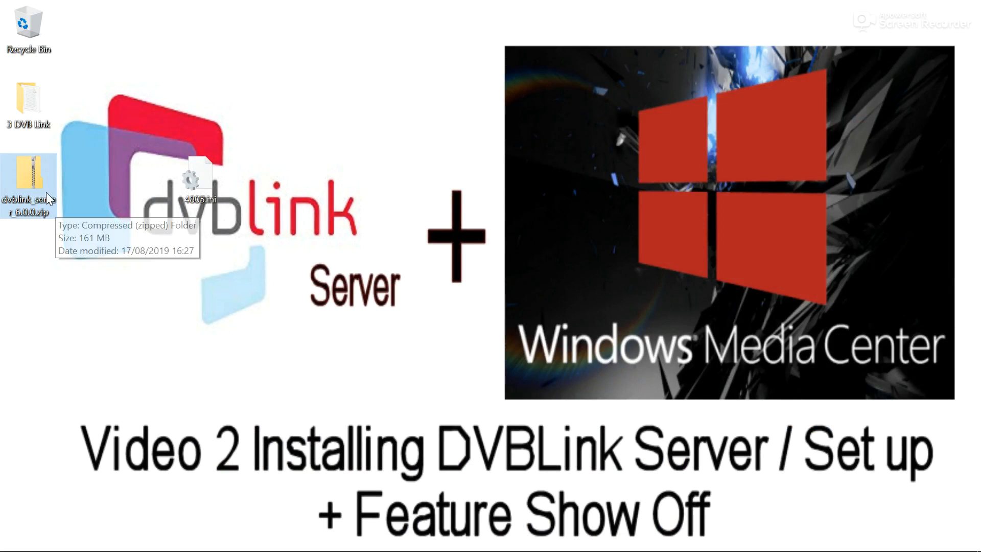
{"action": "double_click", "coordinate": [36, 171]}
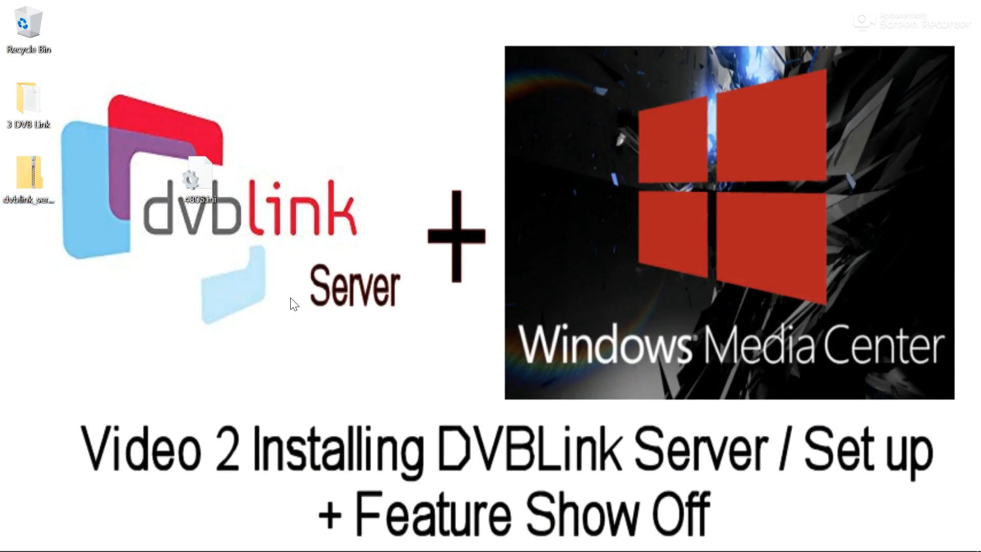
{"action": "left_click_drag", "start_coordinate": [560, 225], "coordinate": [52, 311]}
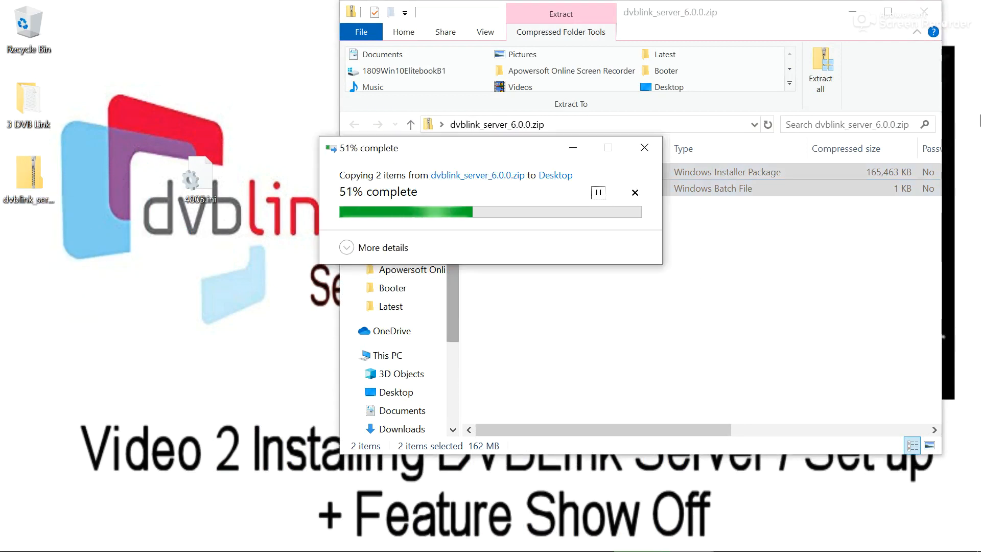
{"action": "left_click", "coordinate": [922, 14]}
Step: Install DVBLink Server in C:\Program Files (x86)\DVBLogic\DVBLink\, accepting the license agreement and launching DVBLink configuration on exit
{"action": "double_click", "coordinate": [30, 249]}
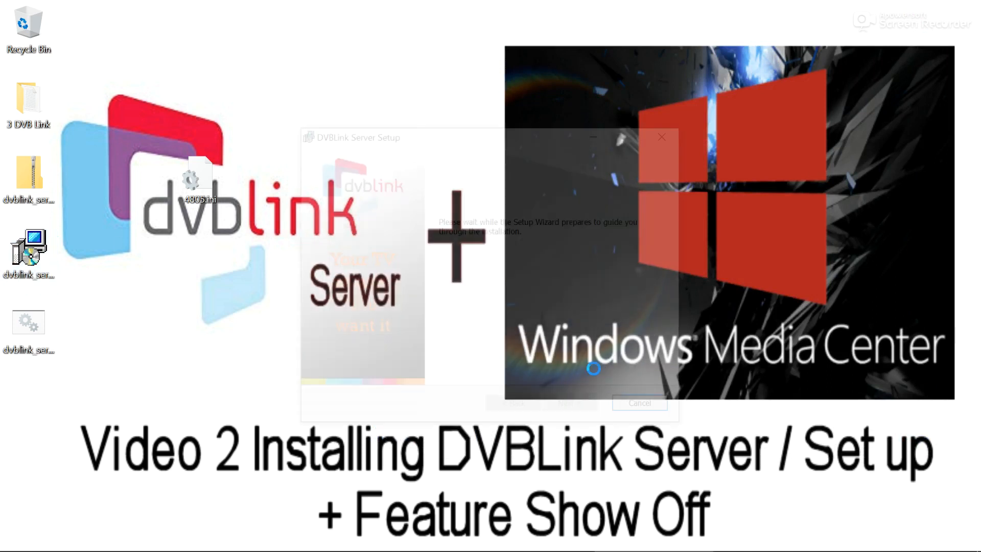
{"action": "left_click", "coordinate": [574, 409]}
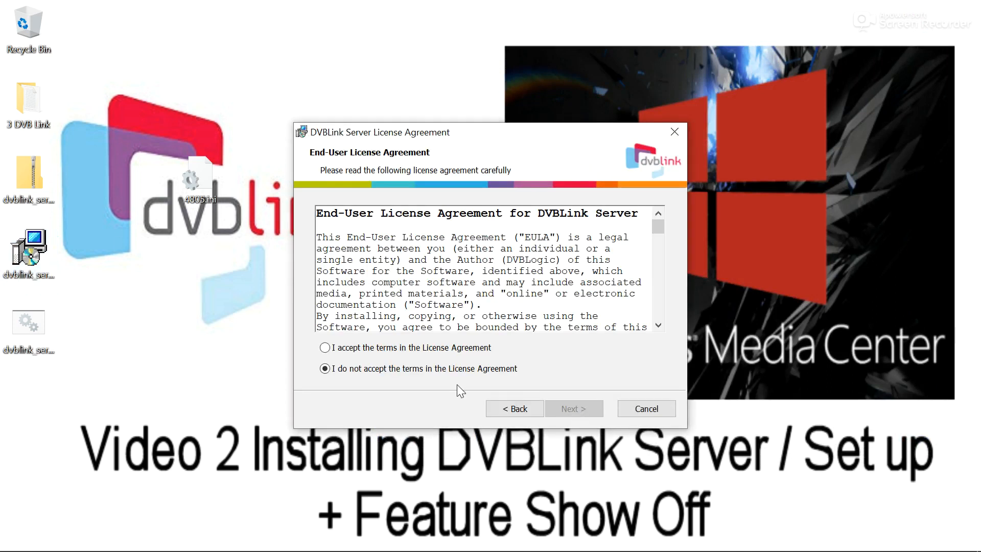
{"action": "left_click", "coordinate": [410, 348]}
{"action": "left_click", "coordinate": [571, 410]}
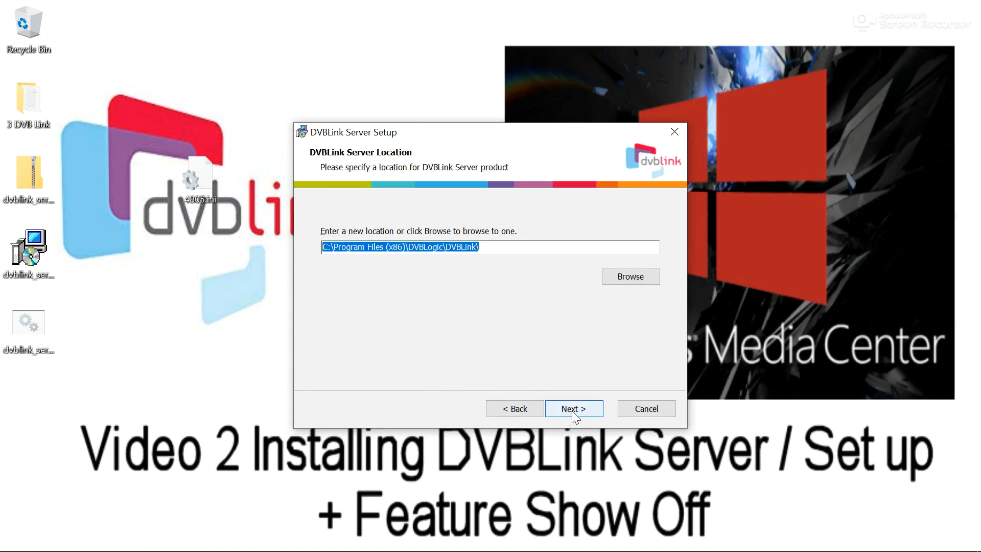
{"action": "left_click", "coordinate": [572, 411]}
{"action": "left_click", "coordinate": [571, 411]}
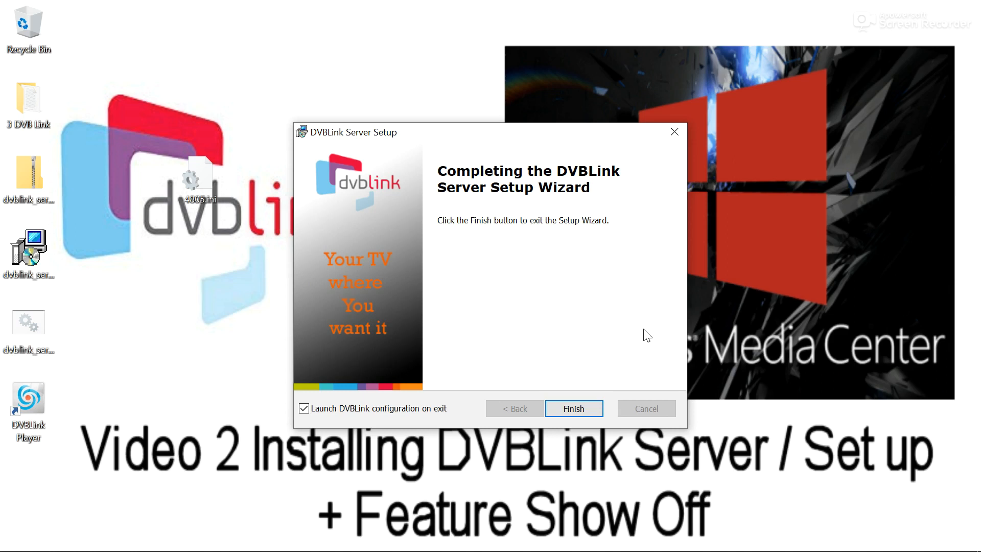
{"action": "left_click", "coordinate": [577, 406]}
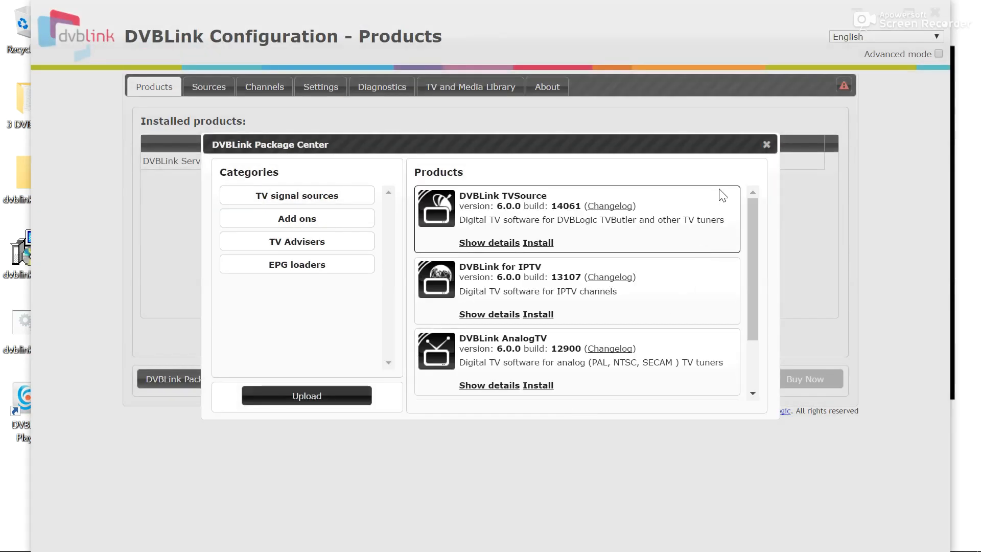
Step: Dismiss the Package Center, view the TV and Media Library, and return to the DVBLink setup pages
{"action": "left_click", "coordinate": [767, 145]}
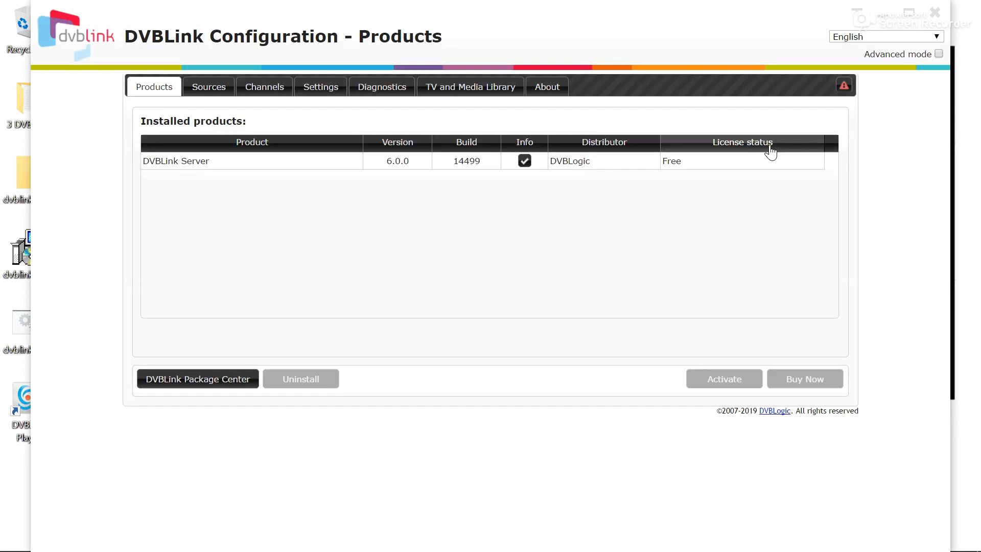
{"action": "left_click", "coordinate": [470, 90]}
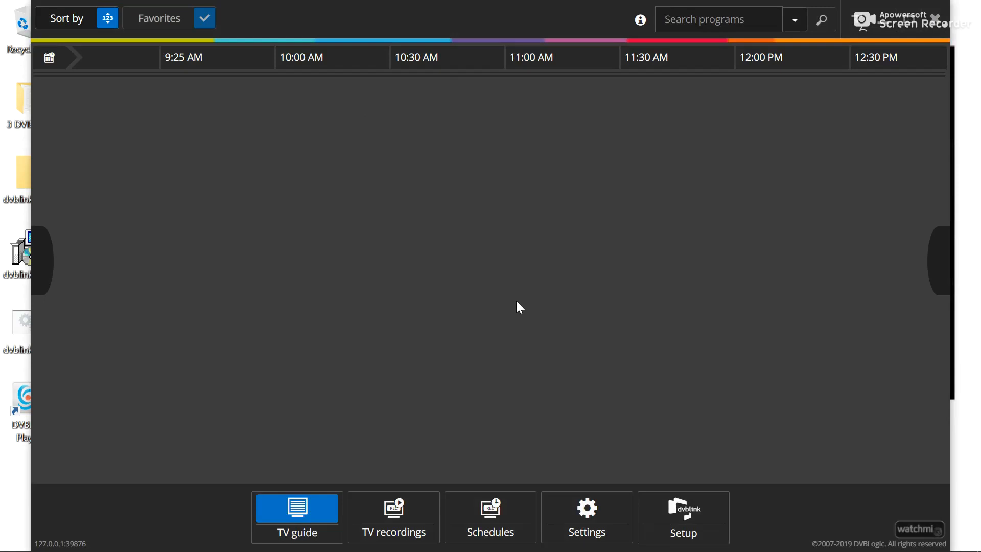
{"action": "left_click", "coordinate": [696, 509]}
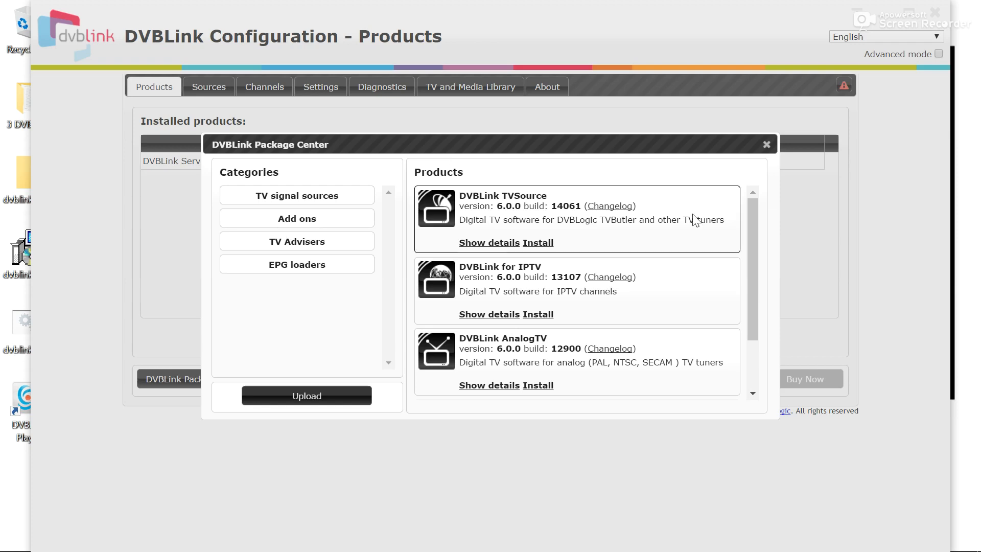
Step: Install the DVBLink TVSource package from the Package Center, accepting its license agreement
{"action": "left_click", "coordinate": [538, 242]}
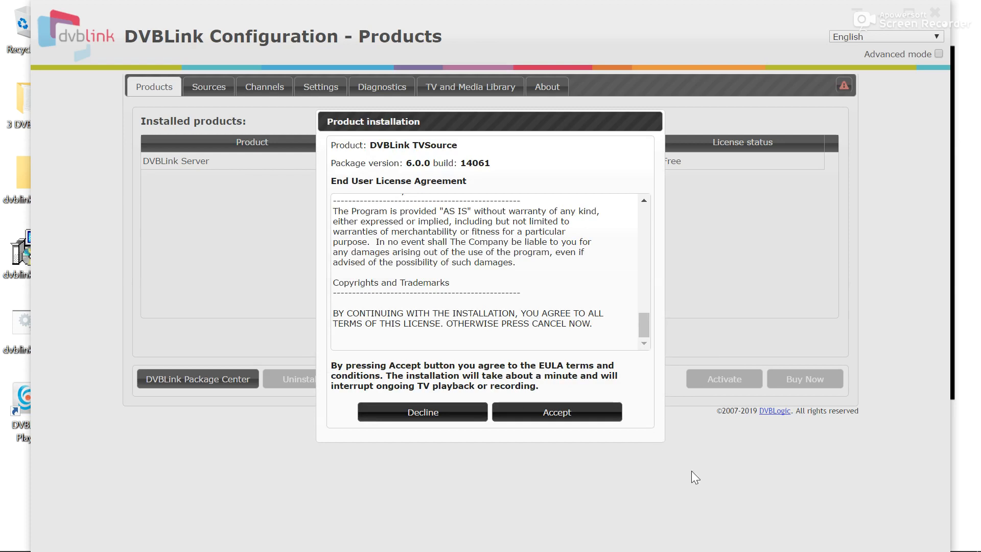
{"action": "left_click", "coordinate": [572, 414]}
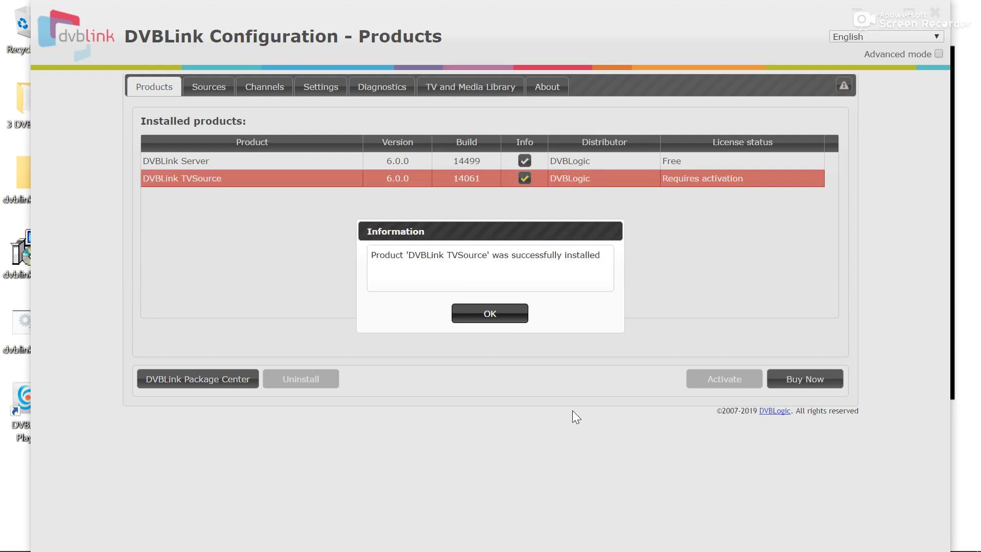
{"action": "left_click", "coordinate": [480, 313]}
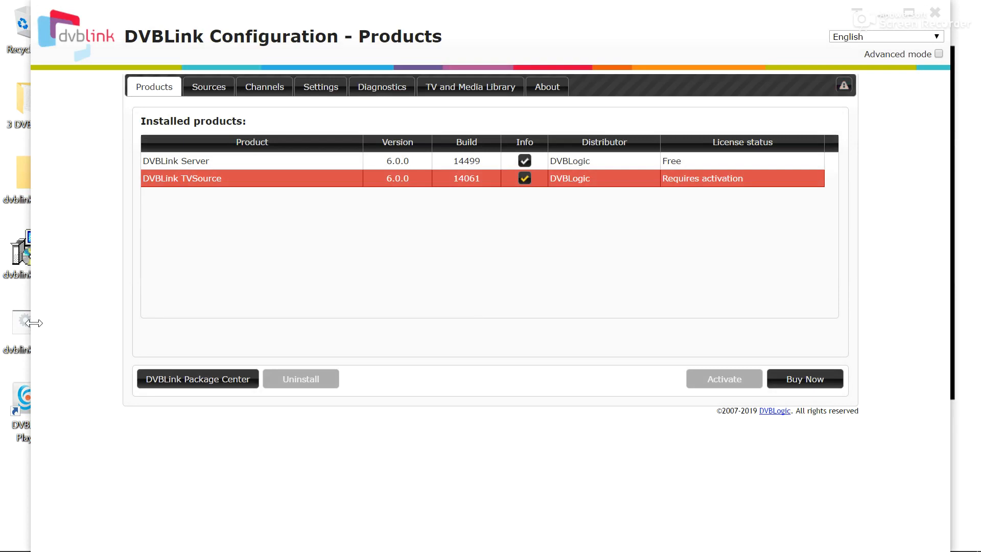
Step: Examine the TV signal sources, add-ons and TV Advisers offered in the DVBLink Package Center
{"action": "left_click", "coordinate": [164, 382]}
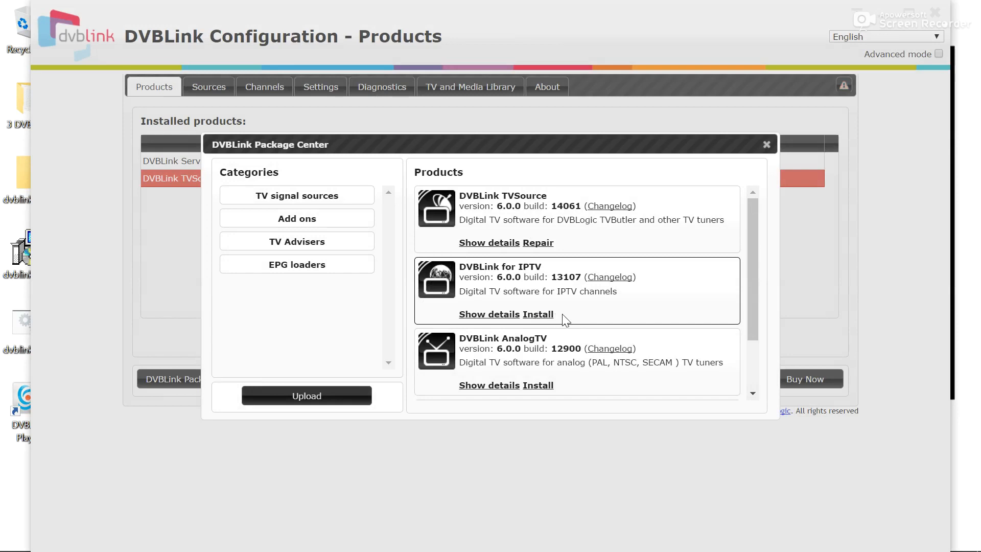
{"action": "scroll", "coordinate": [750, 224], "scroll_direction": "down", "scroll_amount": 1}
{"action": "left_click_drag", "start_coordinate": [754, 311], "coordinate": [760, 217]}
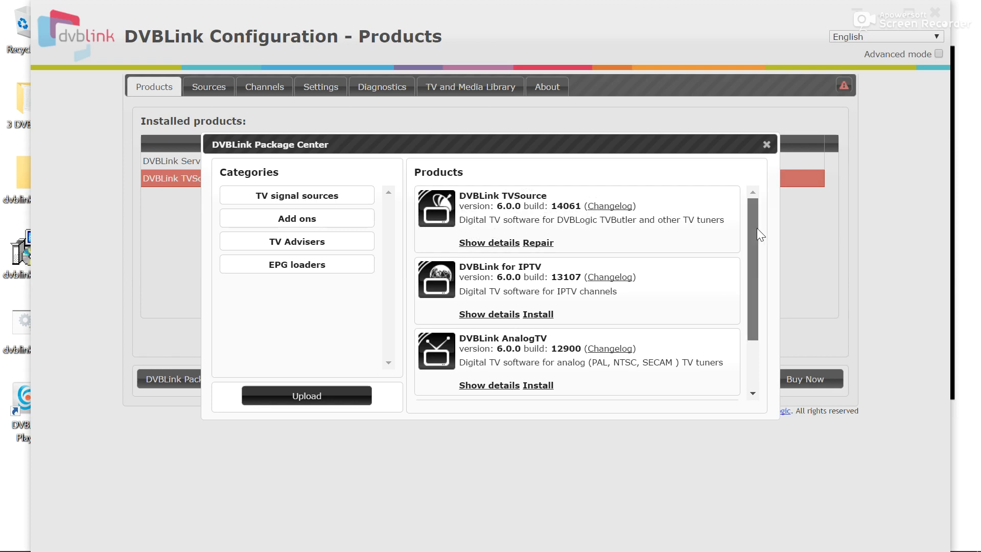
{"action": "left_click_drag", "start_coordinate": [756, 228], "coordinate": [755, 268]}
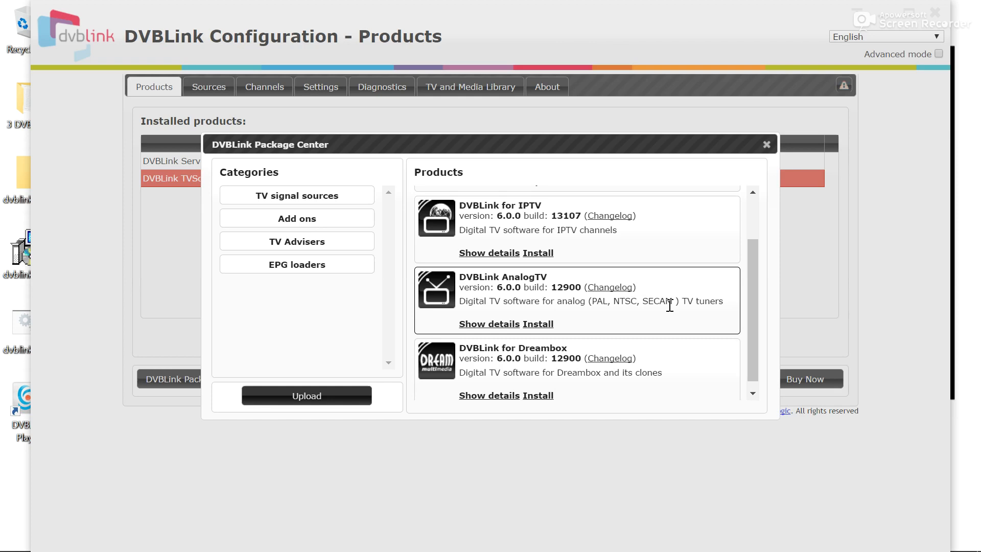
{"action": "left_click_drag", "start_coordinate": [751, 306], "coordinate": [759, 248]}
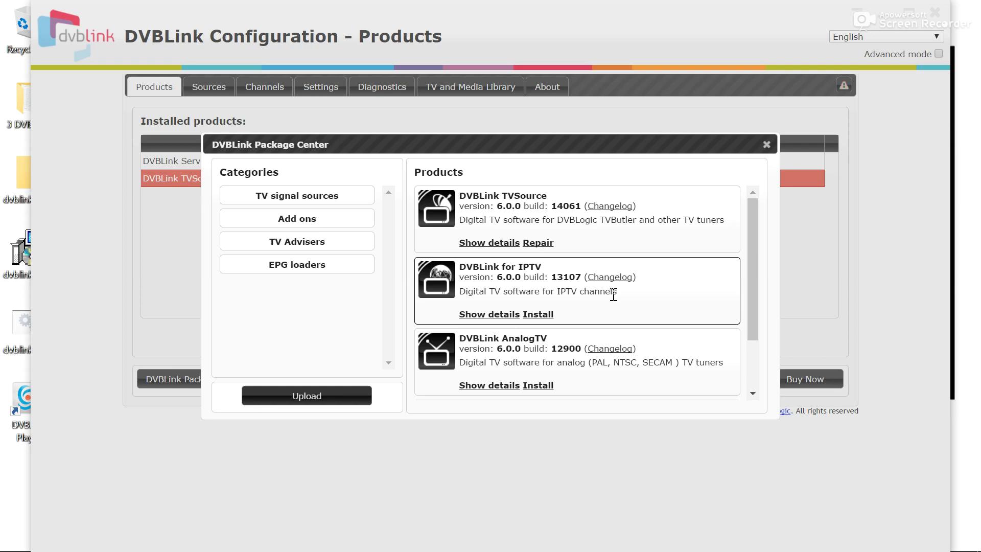
{"action": "left_click_drag", "start_coordinate": [756, 224], "coordinate": [752, 310]}
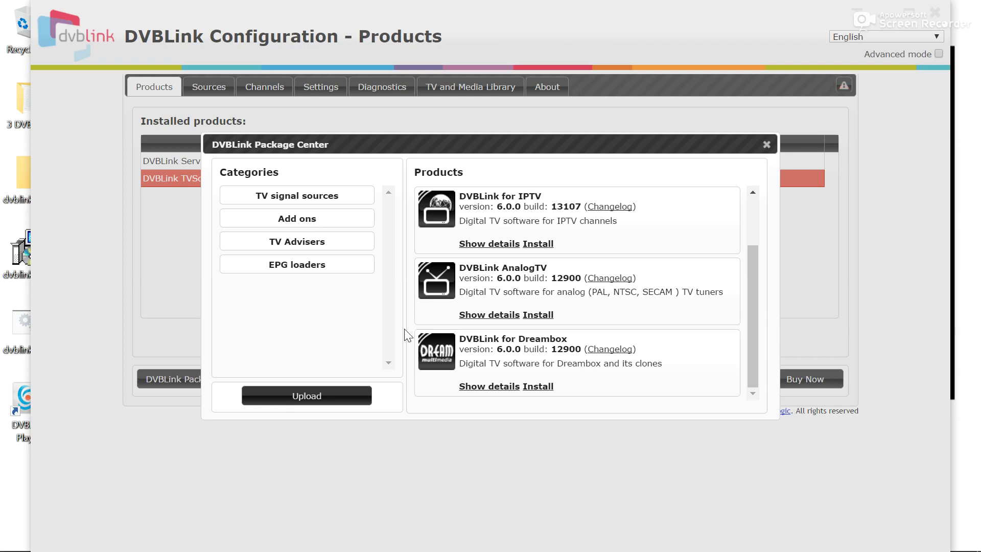
{"action": "left_click", "coordinate": [322, 221]}
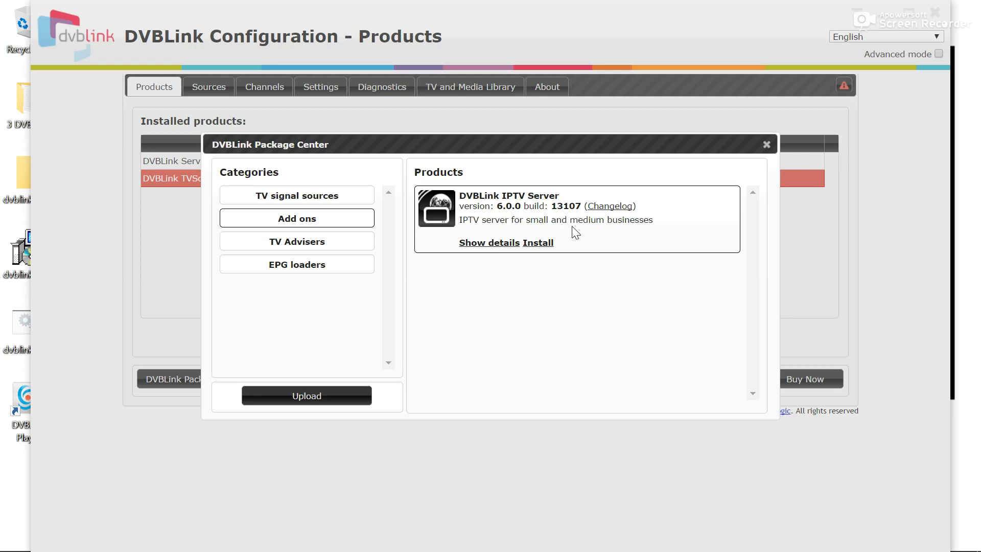
{"action": "left_click", "coordinate": [322, 242]}
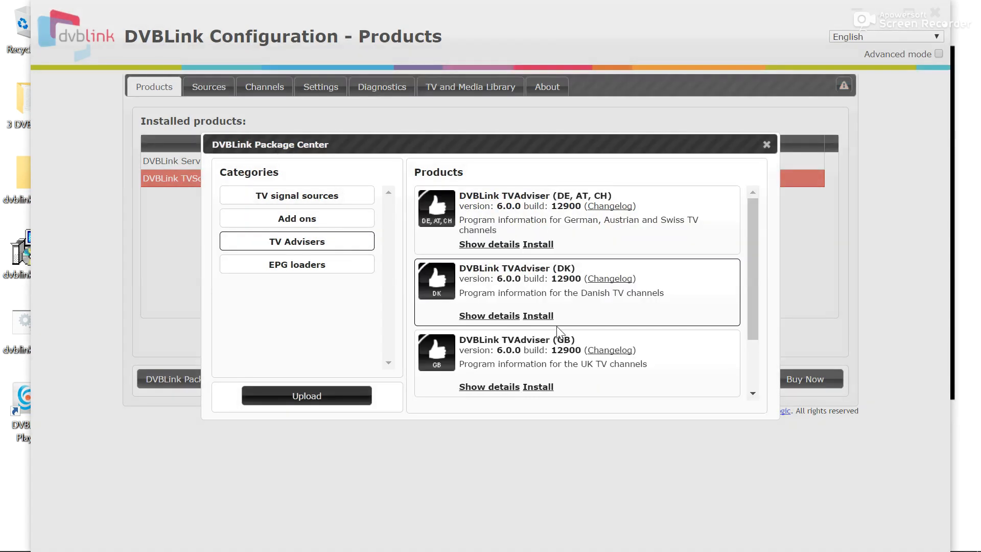
{"action": "scroll", "coordinate": [747, 241], "scroll_direction": "down", "scroll_amount": 1}
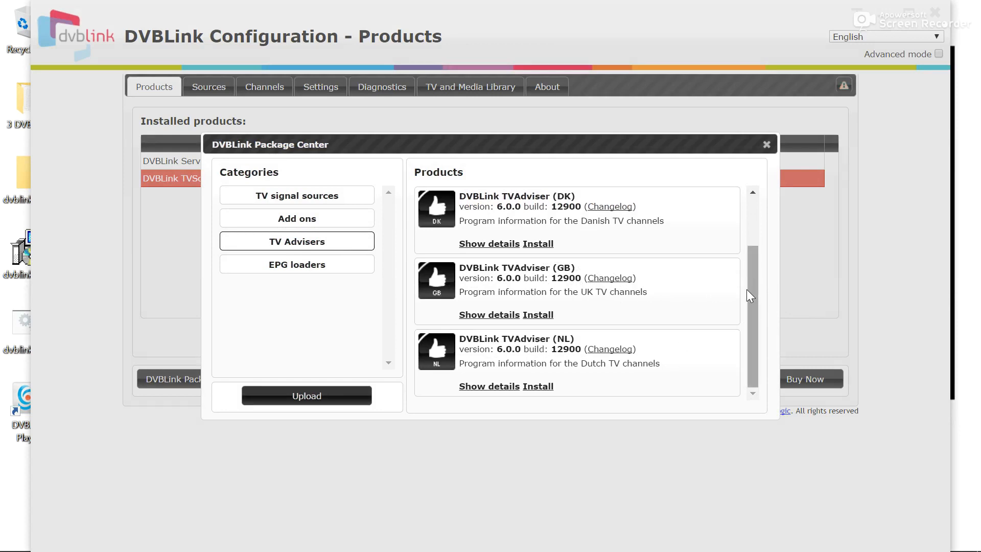
Step: Look through the TV Advisers, EPG loaders and TV signal sources in the Package Center, and close it
{"action": "left_click_drag", "start_coordinate": [755, 292], "coordinate": [754, 235]}
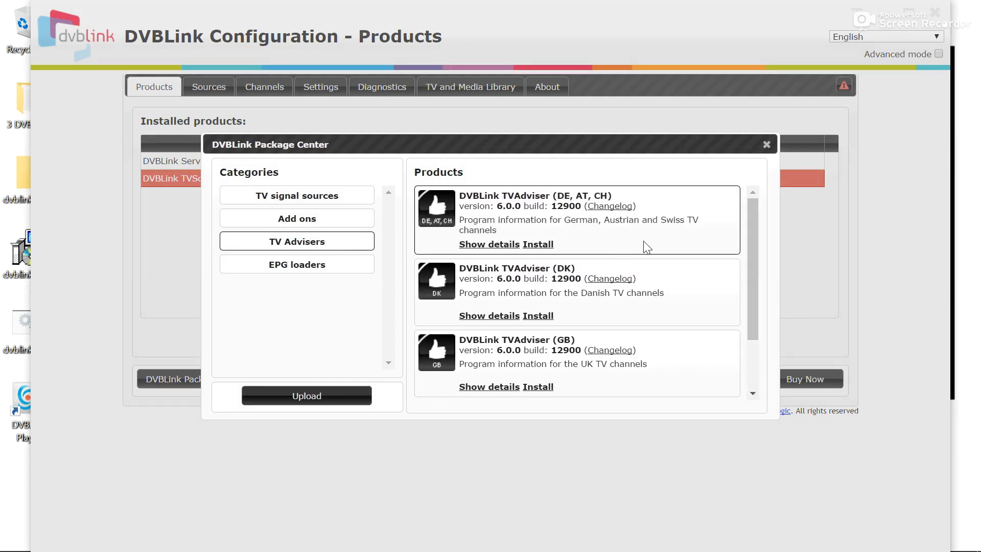
{"action": "mouse_move", "coordinate": [750, 248]}
{"action": "left_mouse_down"}
{"action": "mouse_move", "coordinate": [756, 359]}
{"action": "mouse_move", "coordinate": [765, 244]}
{"action": "left_mouse_up"}
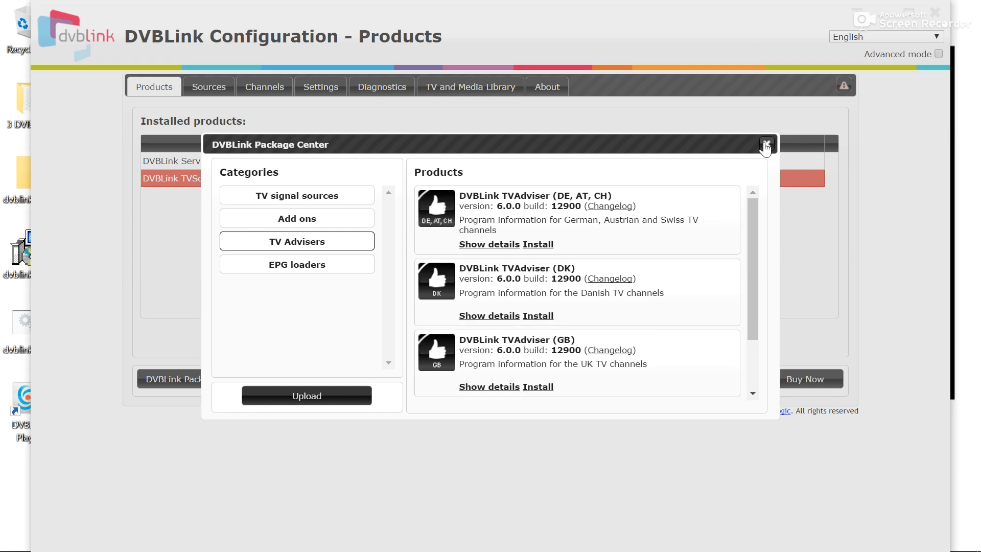
{"action": "left_click", "coordinate": [319, 269]}
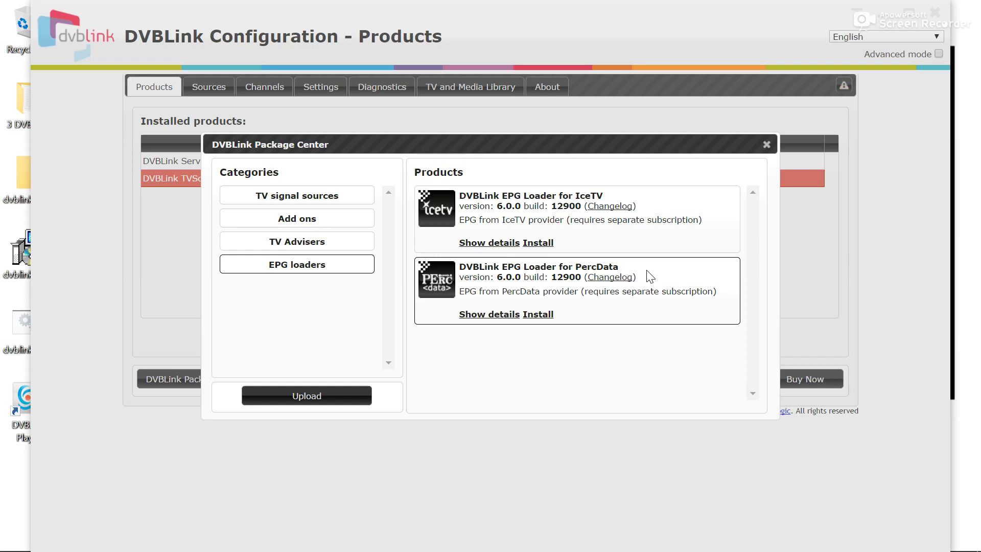
{"action": "left_click", "coordinate": [322, 199]}
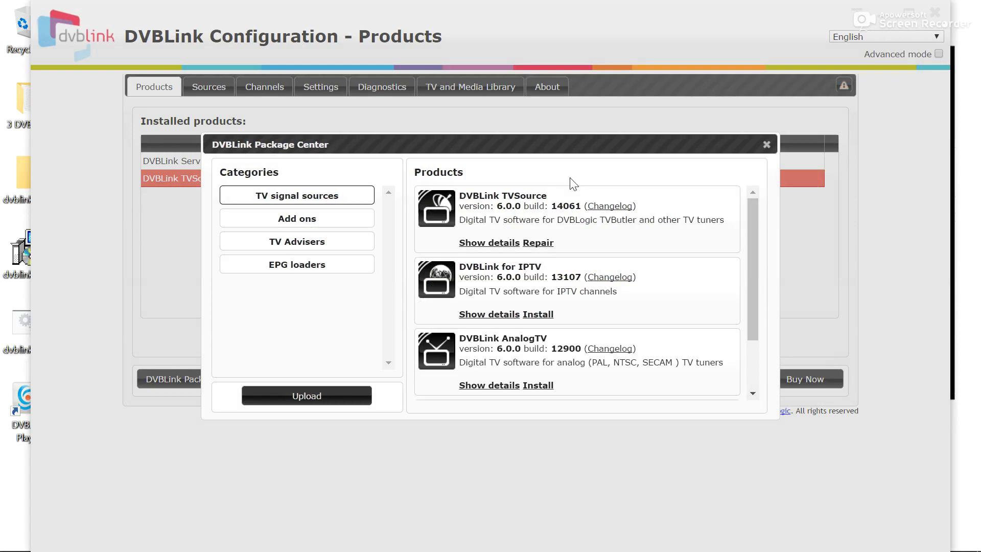
{"action": "left_click", "coordinate": [766, 145]}
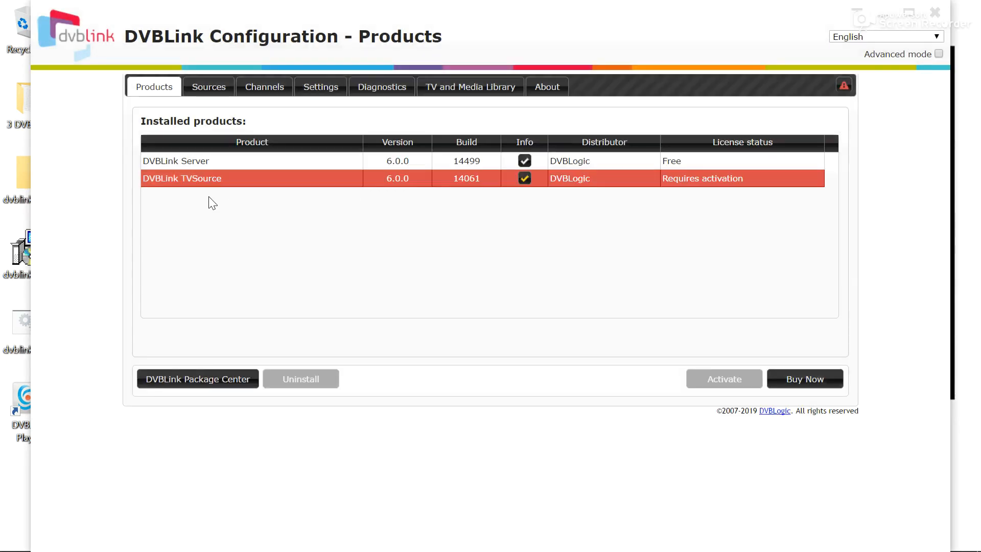
Step: Install the UK TV Adviser by uploading dvblink-tvadviser_gb-pc-windows-x86-6.0.0.dlp from the TV Advisers folder and accepting its license agreement
{"action": "left_click", "coordinate": [216, 380]}
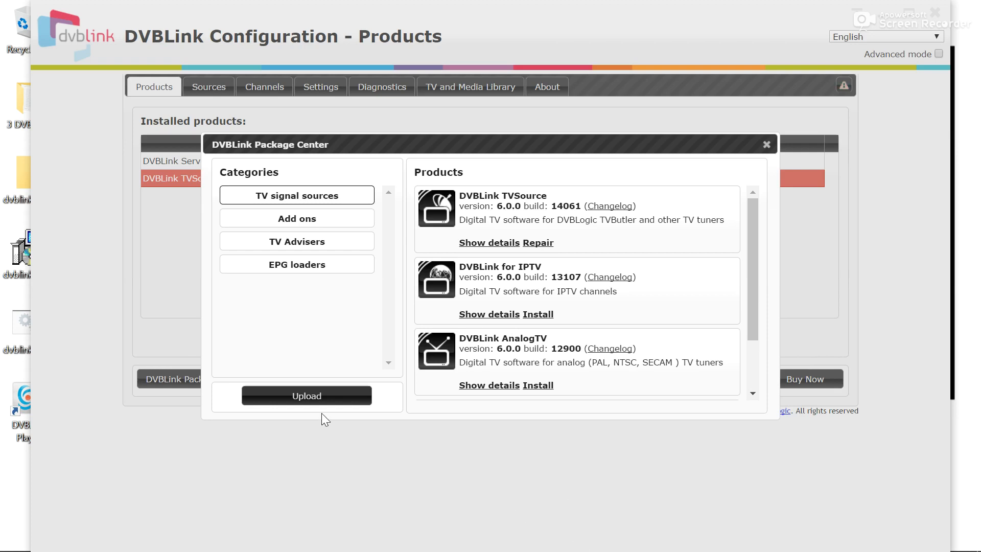
{"action": "left_click", "coordinate": [314, 392]}
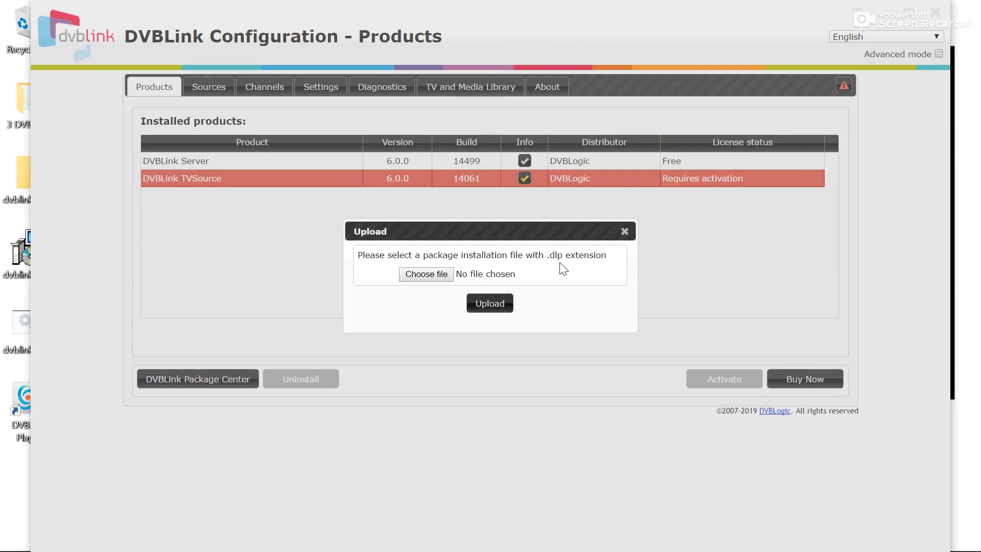
{"action": "left_click", "coordinate": [438, 277]}
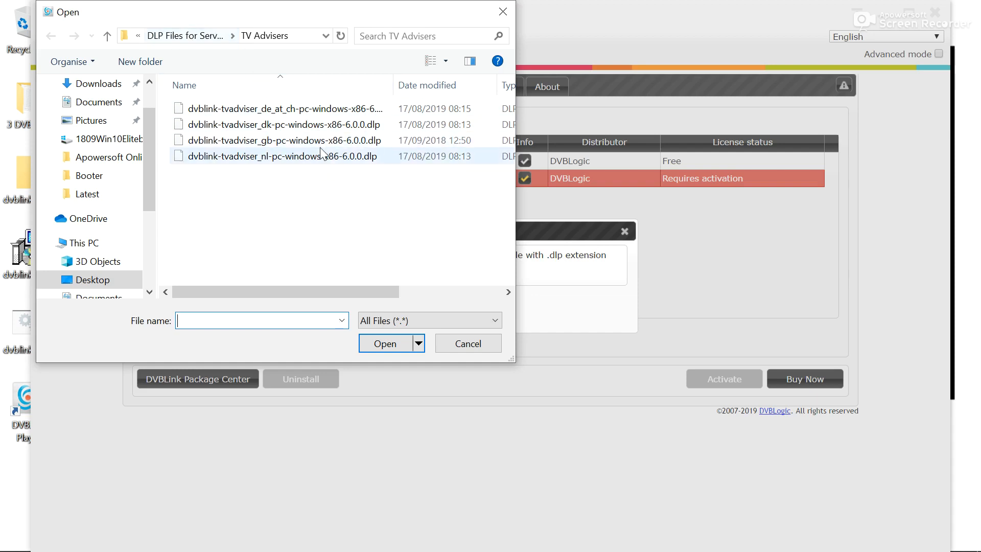
{"action": "double_click", "coordinate": [273, 141]}
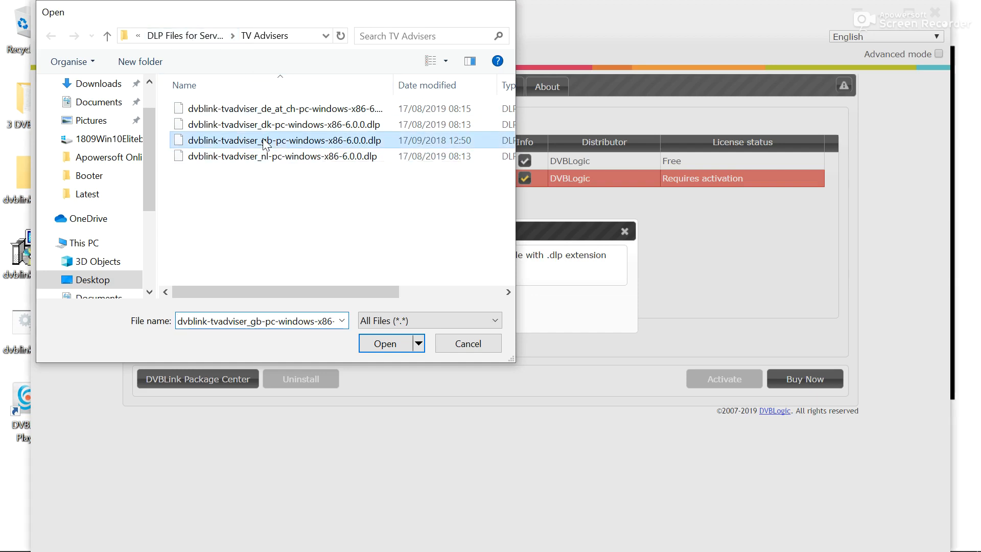
{"action": "left_click", "coordinate": [489, 303]}
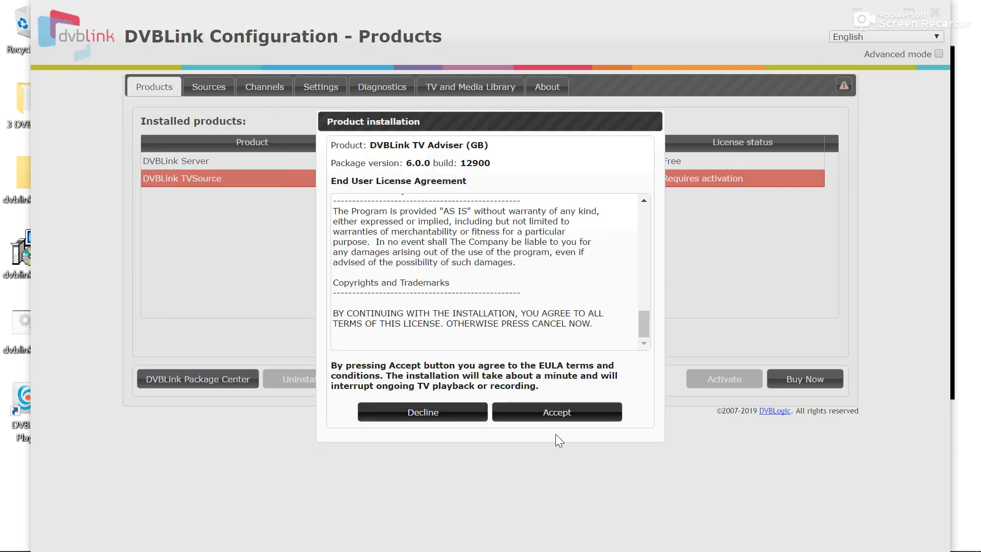
{"action": "left_click", "coordinate": [557, 408]}
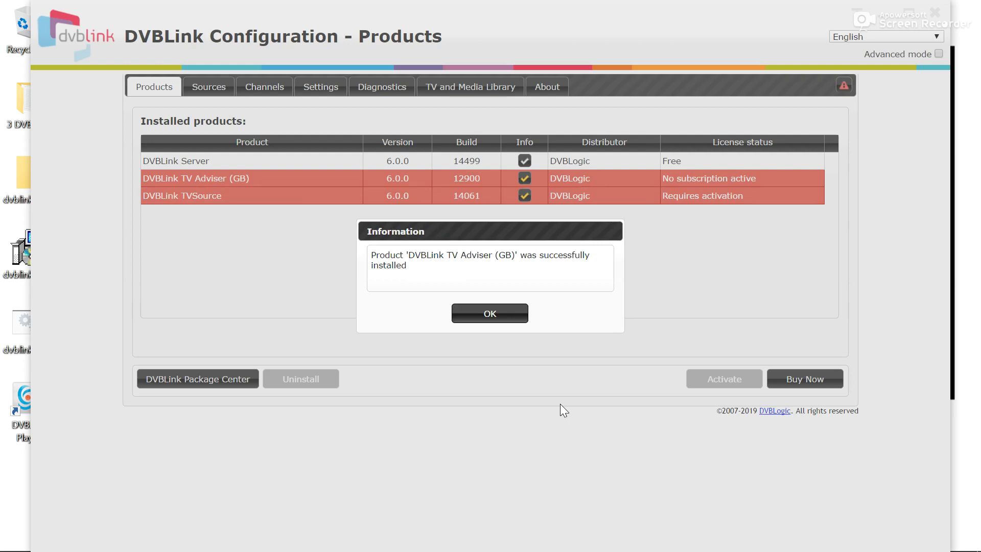
{"action": "left_click", "coordinate": [496, 315]}
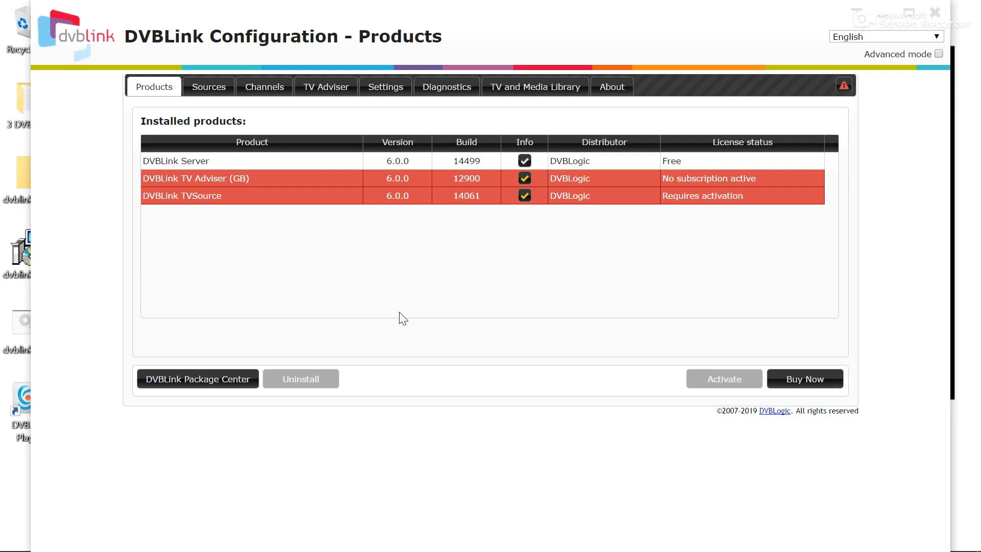
Step: Install DVBLink for IPTV by uploading dvblink-iptv-pc-windows-x86-6.0.0.dlp from the TV Signal Source folder and accepting its license agreement
{"action": "left_click", "coordinate": [192, 378]}
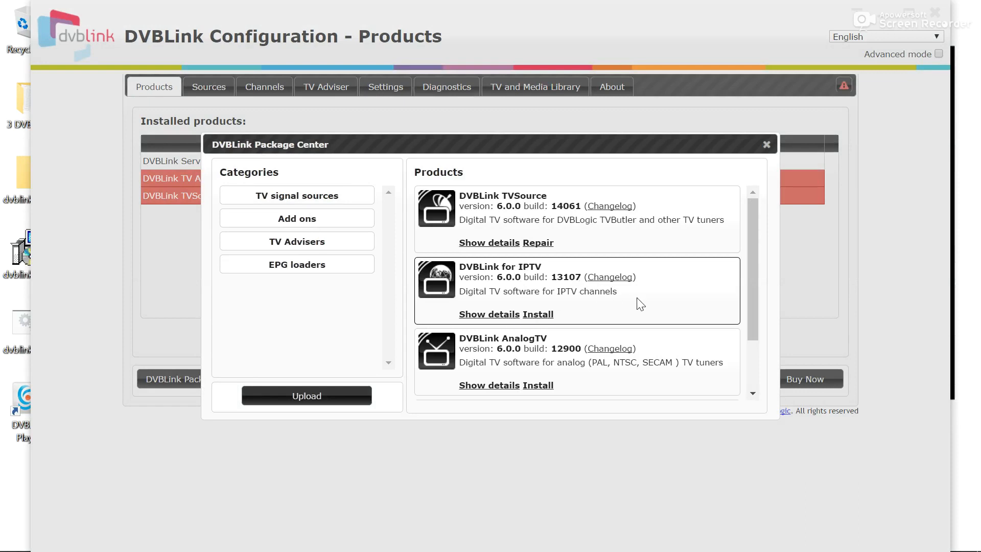
{"action": "left_click", "coordinate": [339, 396]}
{"action": "left_click", "coordinate": [439, 275]}
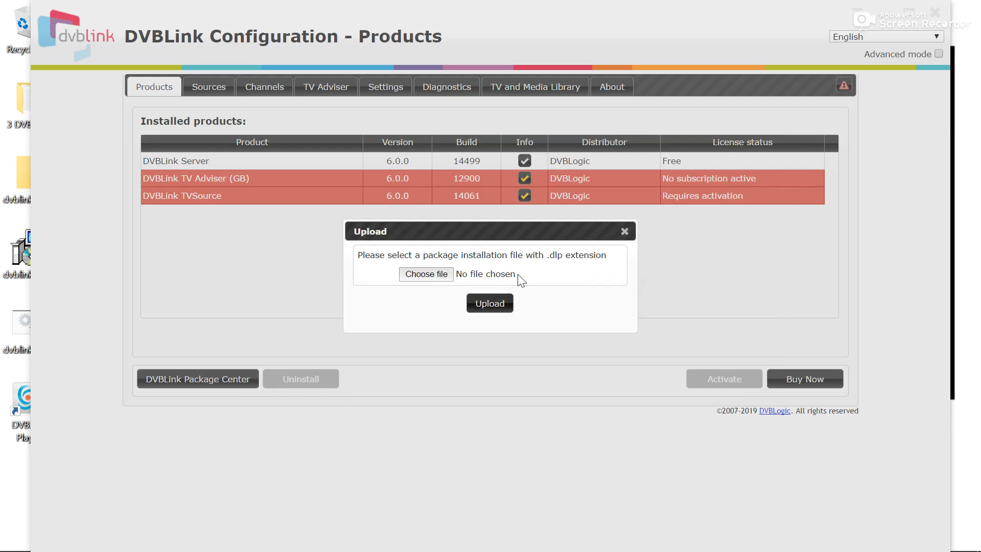
{"action": "left_click", "coordinate": [210, 37]}
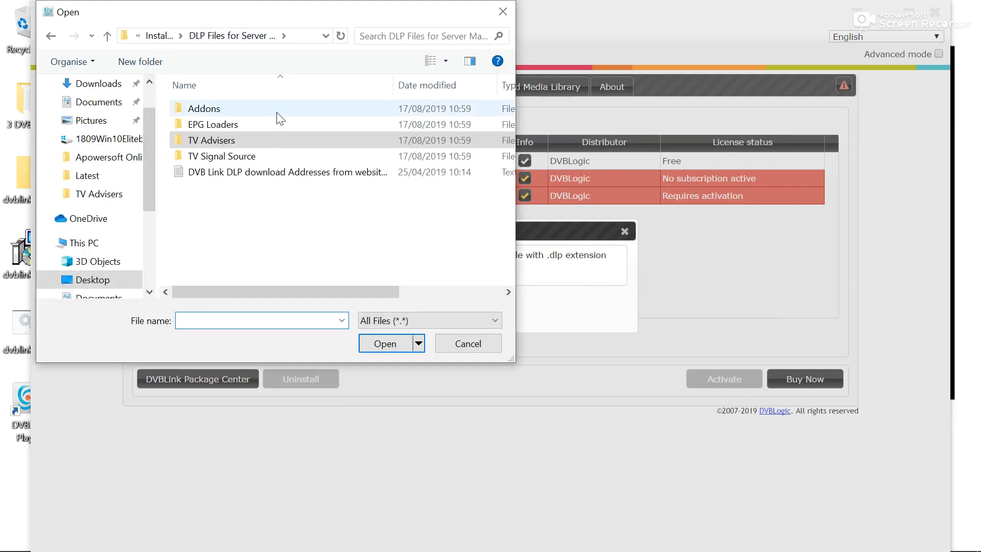
{"action": "double_click", "coordinate": [236, 155]}
{"action": "double_click", "coordinate": [274, 142]}
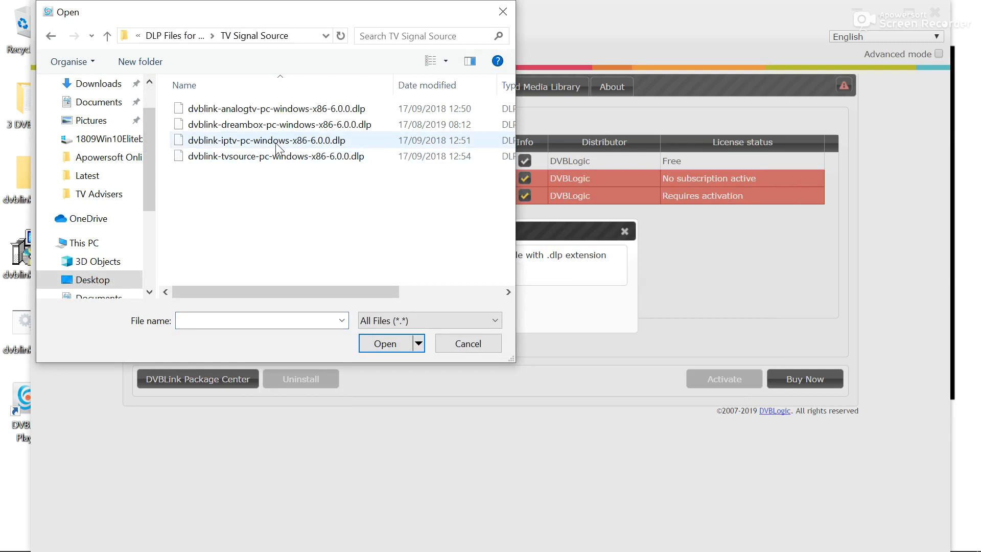
{"action": "left_click", "coordinate": [486, 302]}
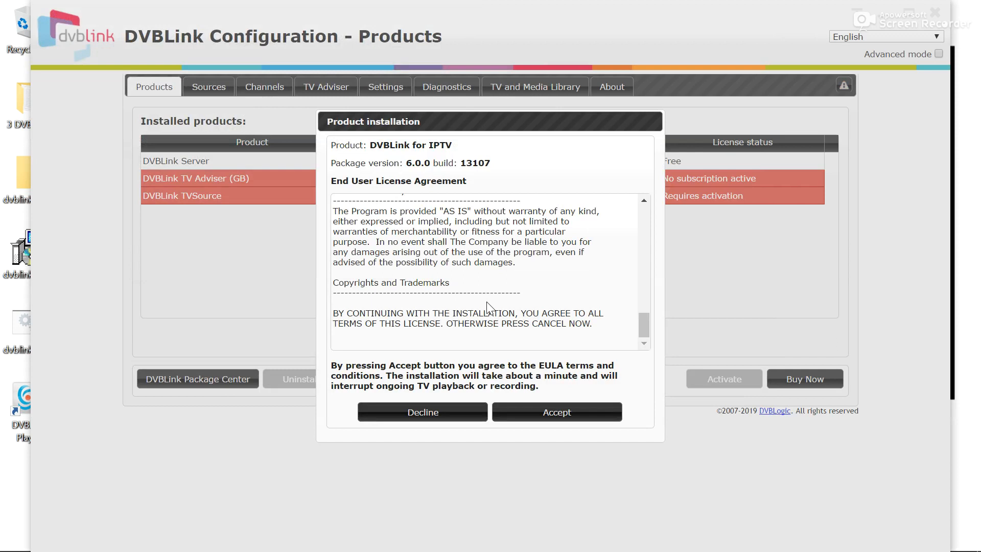
{"action": "left_click", "coordinate": [550, 411]}
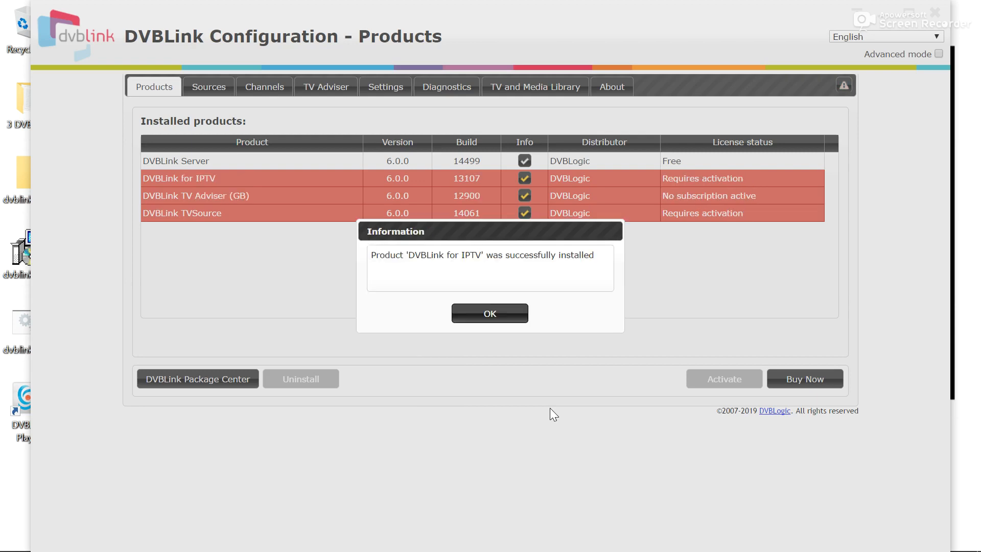
{"action": "left_click", "coordinate": [498, 318]}
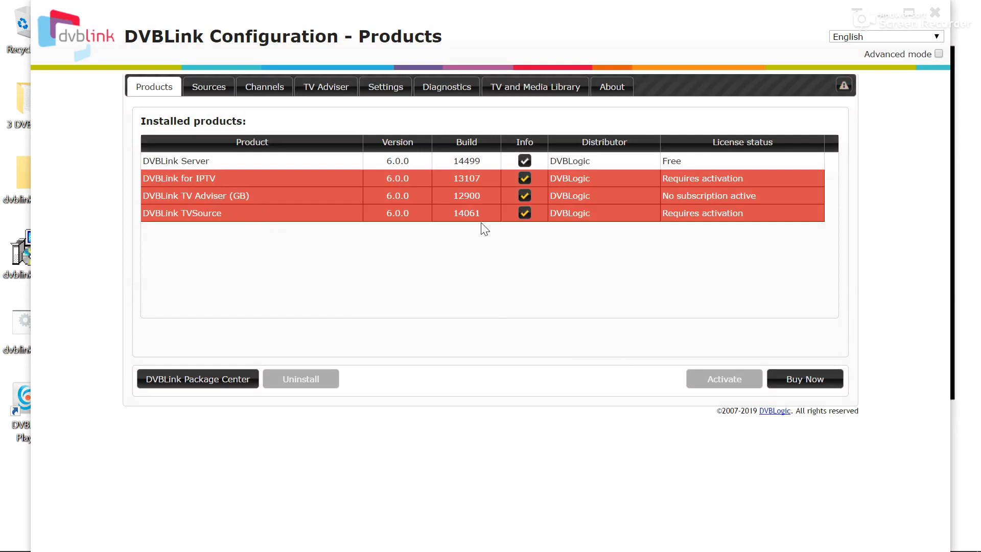
Step: Activate the trial of the installed DVBLink TVSource product
{"action": "left_click", "coordinate": [220, 215]}
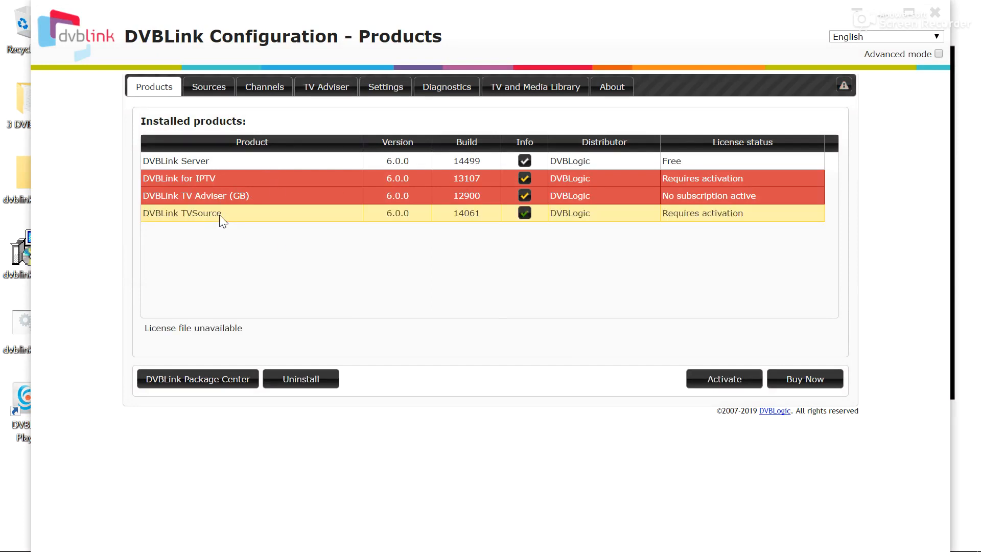
{"action": "left_click", "coordinate": [720, 388]}
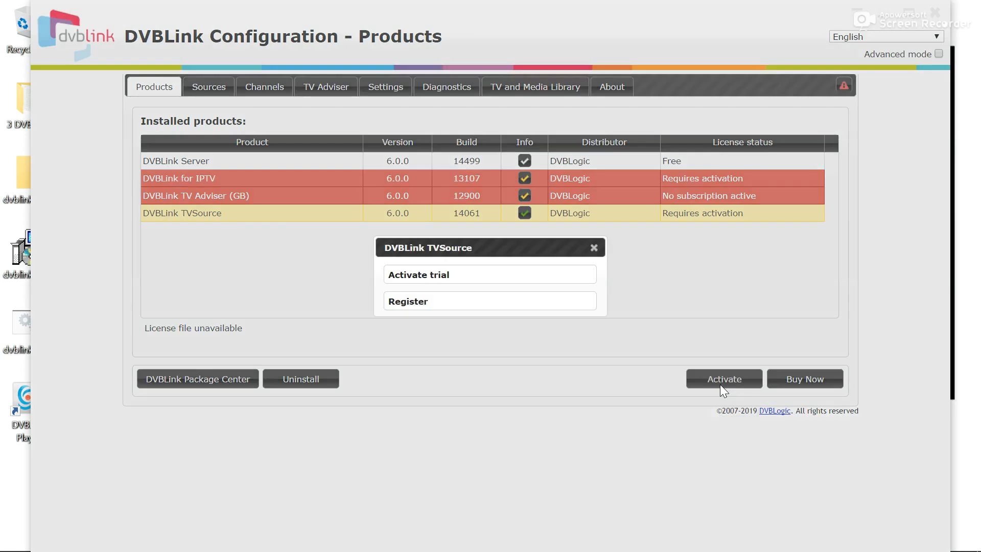
{"action": "left_click", "coordinate": [517, 279]}
{"action": "left_click", "coordinate": [513, 327]}
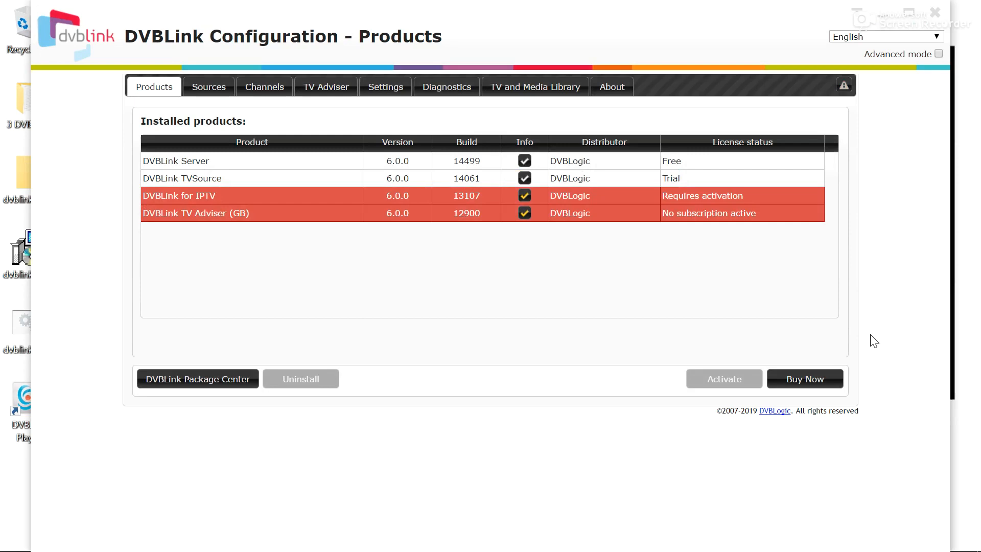
Step: Compare the license details of DVBLink TVSource with the license file in C:\Program Files (x86)\DVBLogic\DVBLink\share\licenses
{"action": "left_click", "coordinate": [653, 177]}
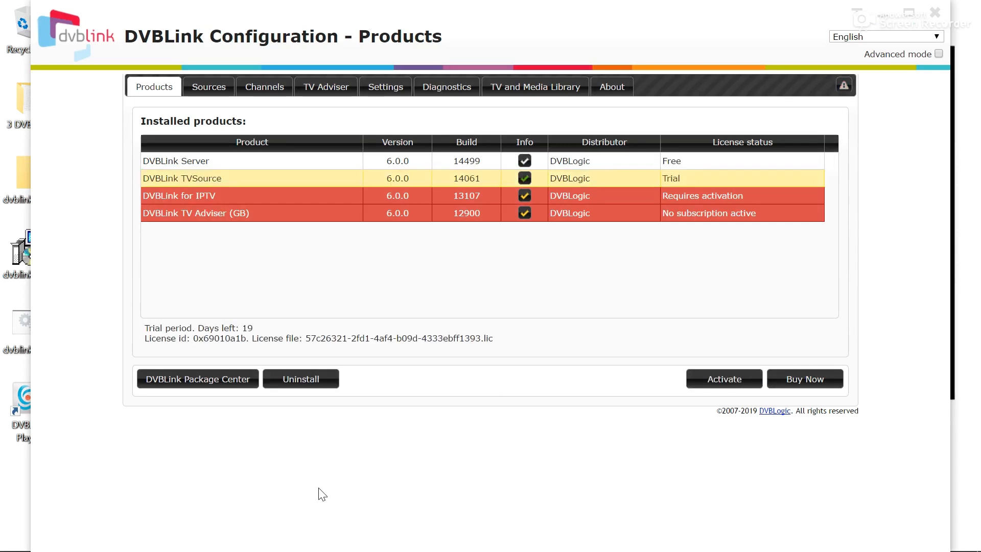
{"action": "key", "text": "super"}
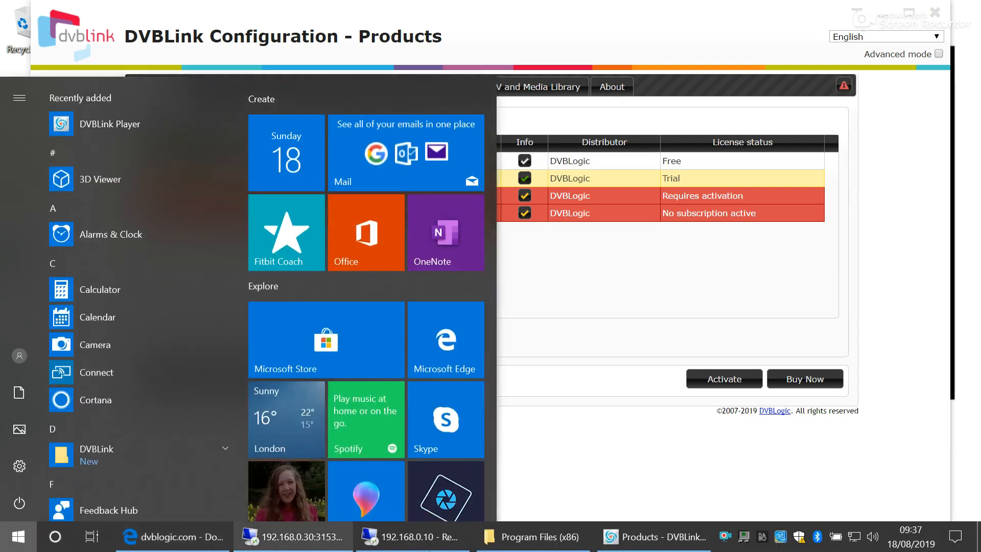
{"action": "left_click", "coordinate": [553, 527]}
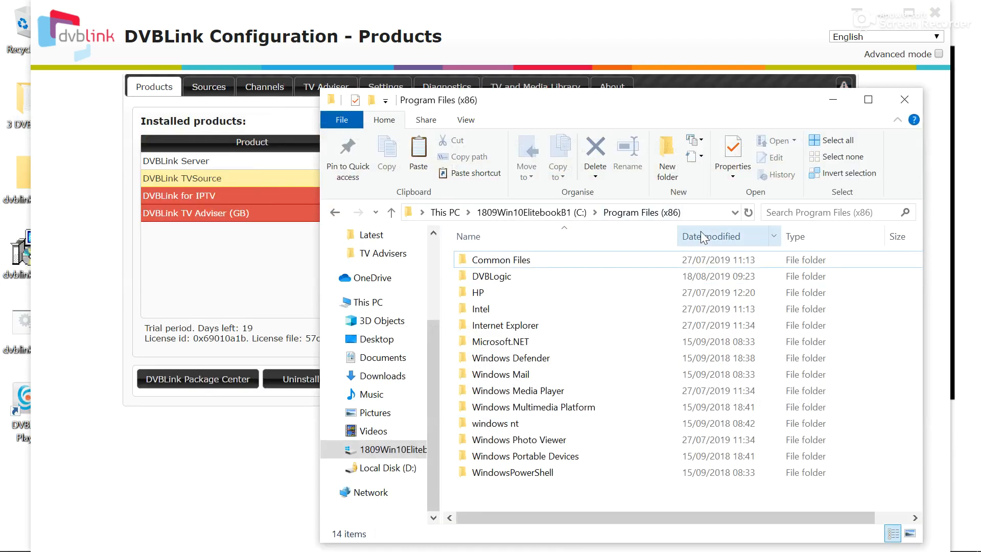
{"action": "left_click", "coordinate": [704, 213]}
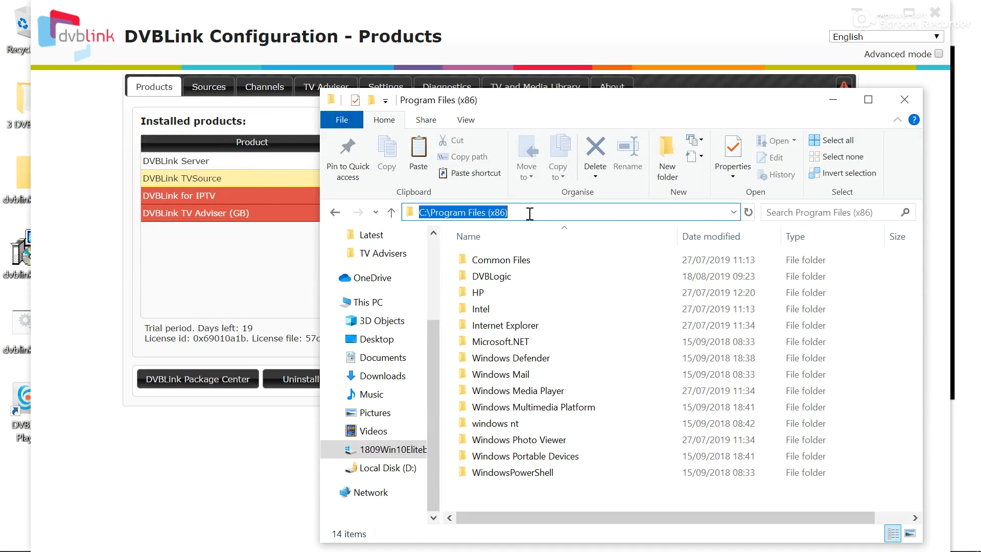
{"action": "double_click", "coordinate": [494, 278]}
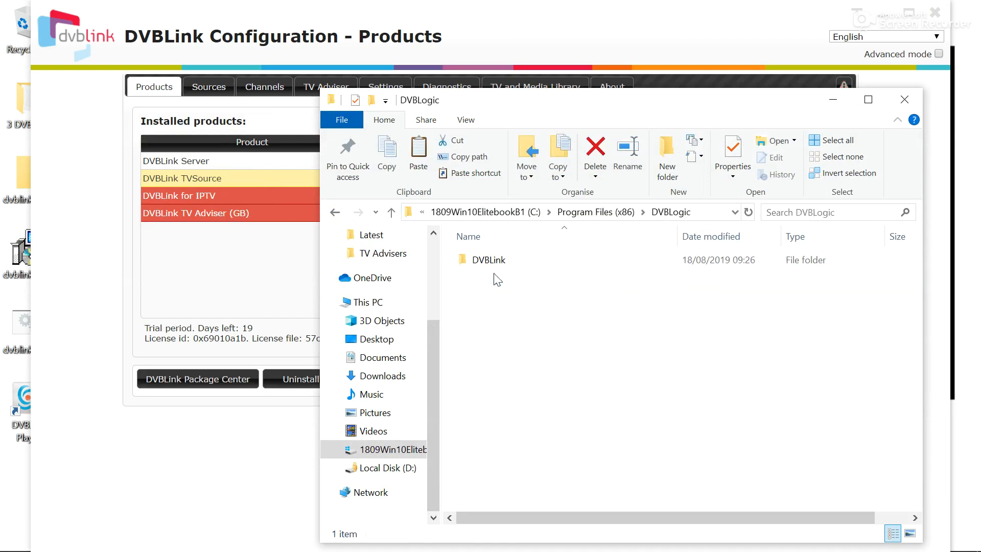
{"action": "double_click", "coordinate": [501, 263]}
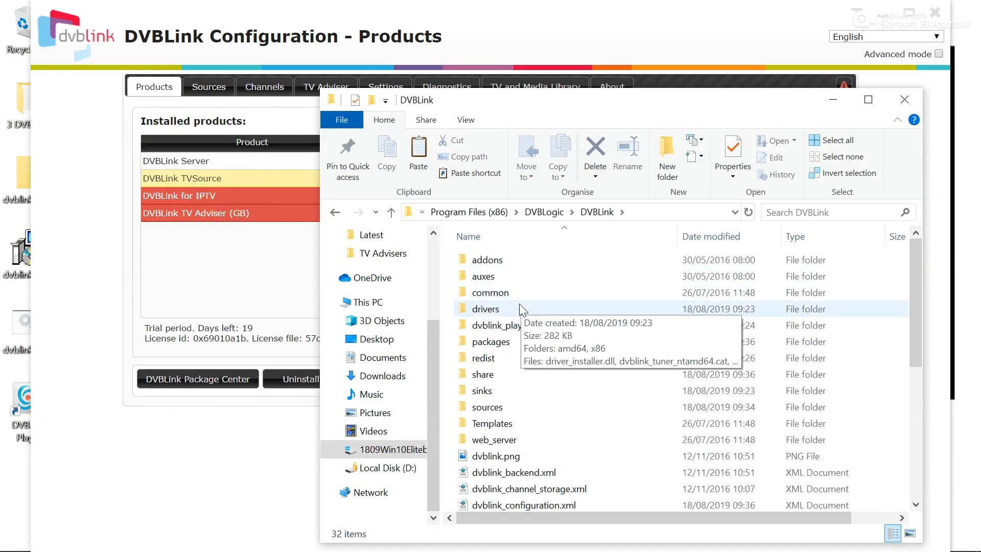
{"action": "double_click", "coordinate": [498, 374]}
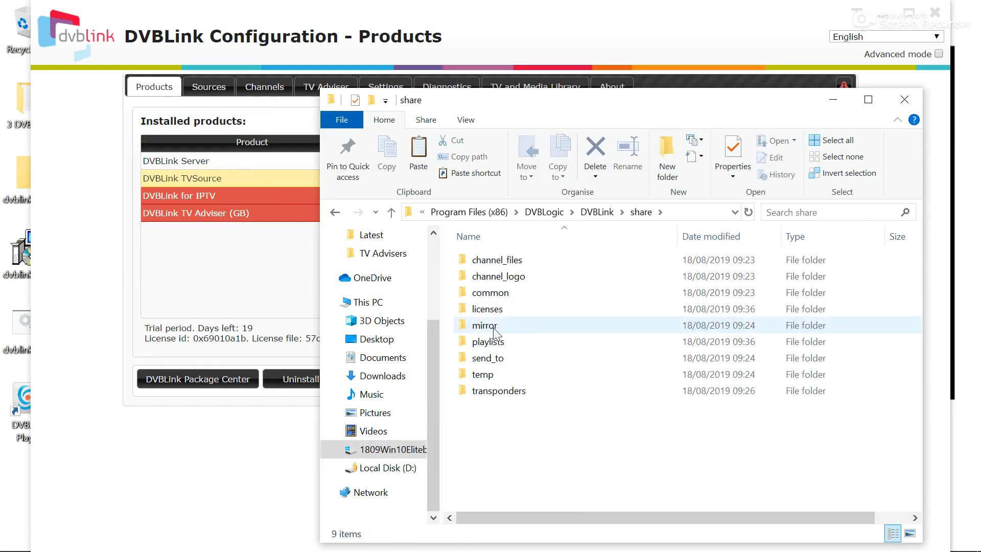
{"action": "double_click", "coordinate": [492, 309]}
{"action": "left_click_drag", "start_coordinate": [676, 113], "coordinate": [855, 261]}
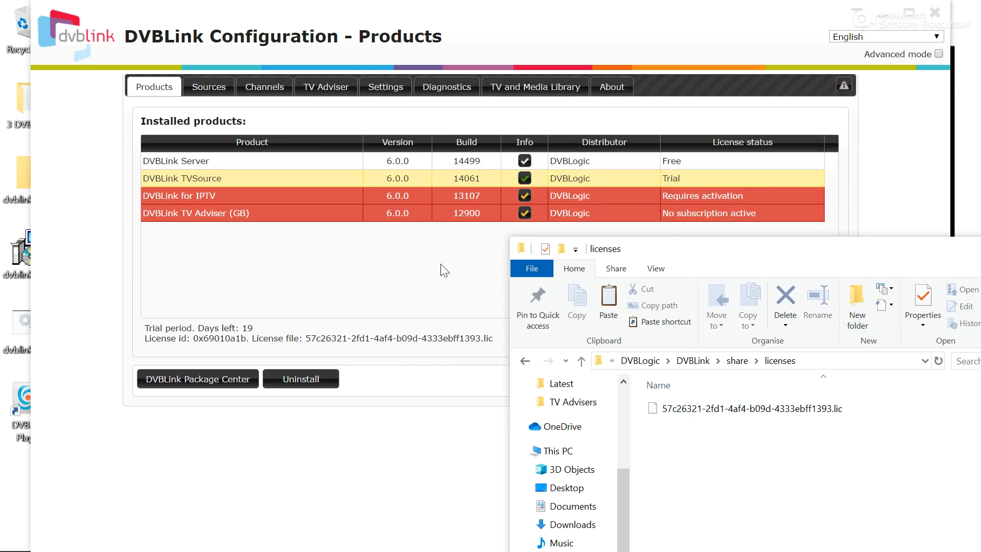
{"action": "left_click", "coordinate": [339, 180]}
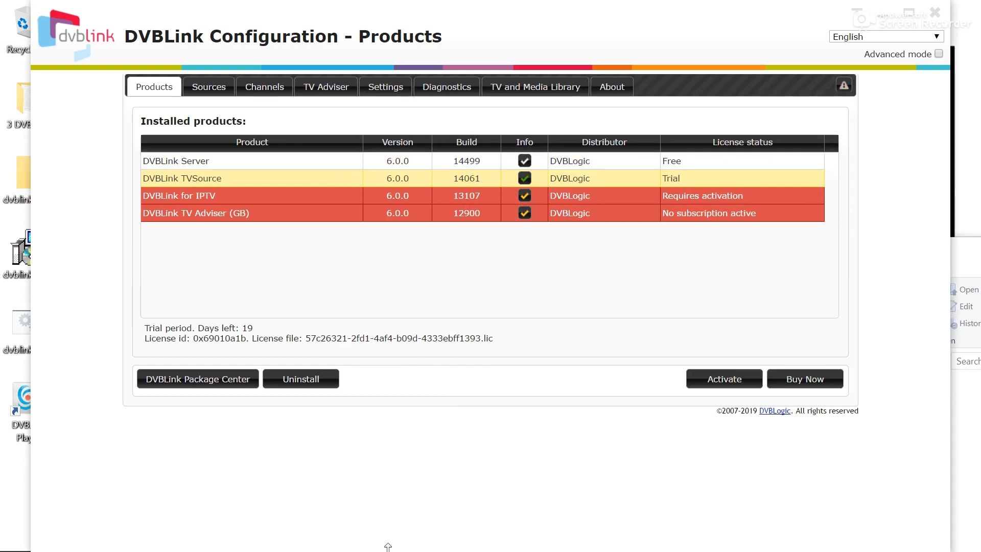
{"action": "key", "text": "super"}
{"action": "left_click", "coordinate": [521, 534]}
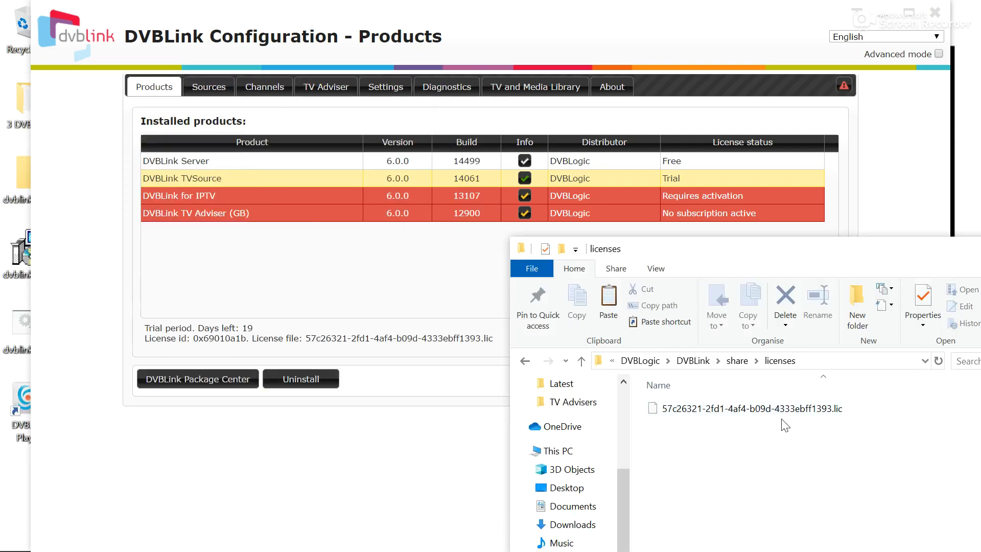
Step: Activate the trial of the installed DVBLink for IPTV product
{"action": "left_click", "coordinate": [343, 199]}
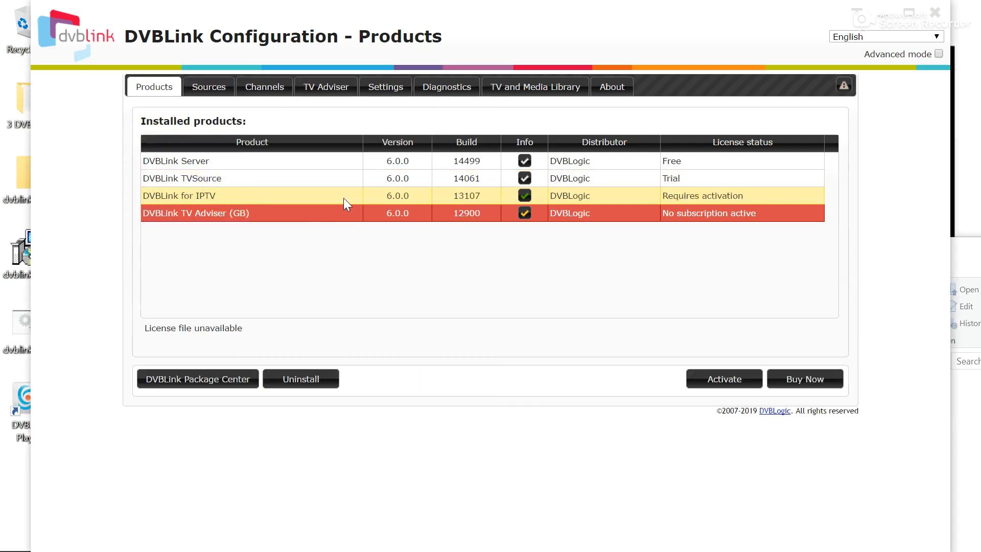
{"action": "left_click", "coordinate": [727, 378]}
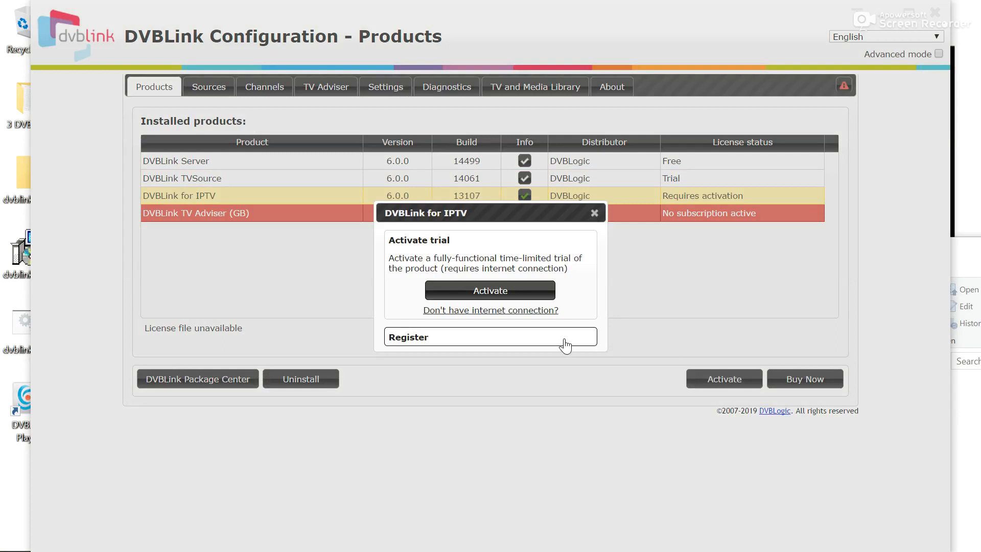
{"action": "left_click", "coordinate": [519, 290]}
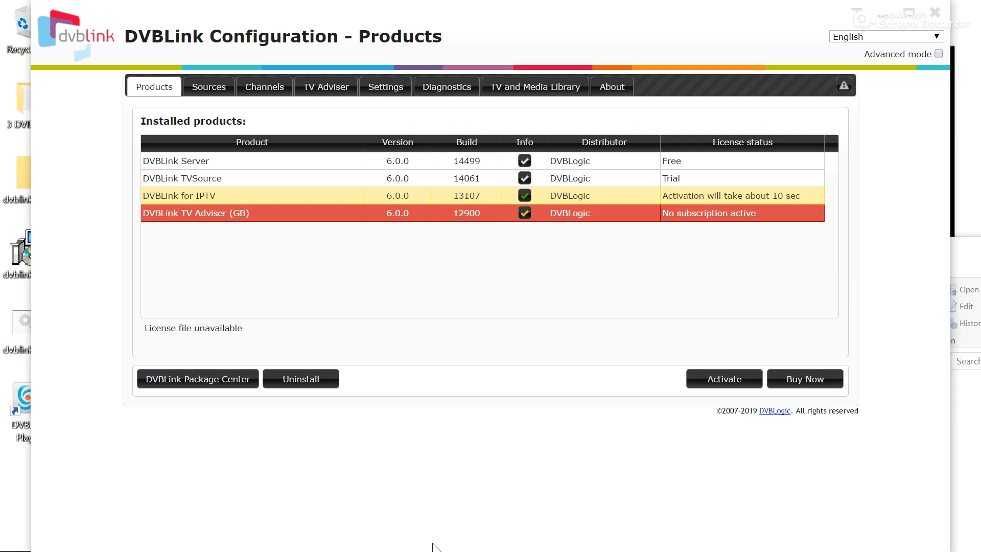
Step: Check the licenses folder for the license files of the activated trials
{"action": "key", "text": "super"}
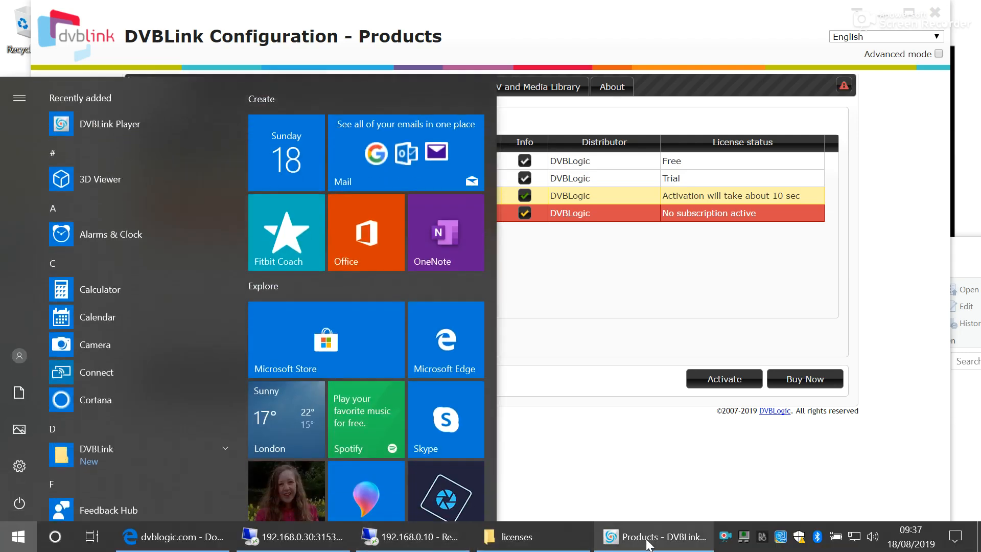
{"action": "left_click", "coordinate": [544, 540]}
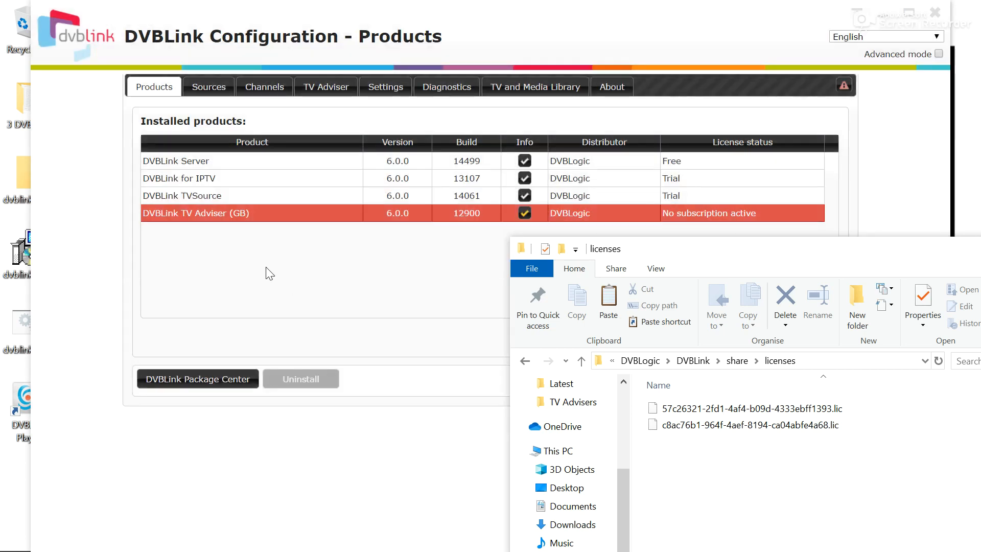
Step: Check the trial activation option for DVBLink TV Adviser (GB) and close its activation dialog
{"action": "left_click", "coordinate": [267, 213]}
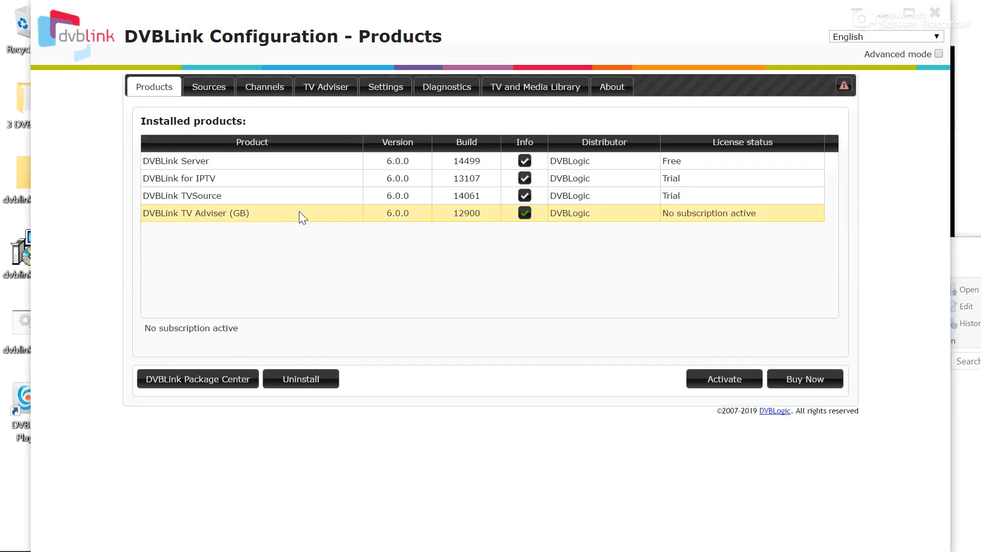
{"action": "left_click", "coordinate": [745, 391]}
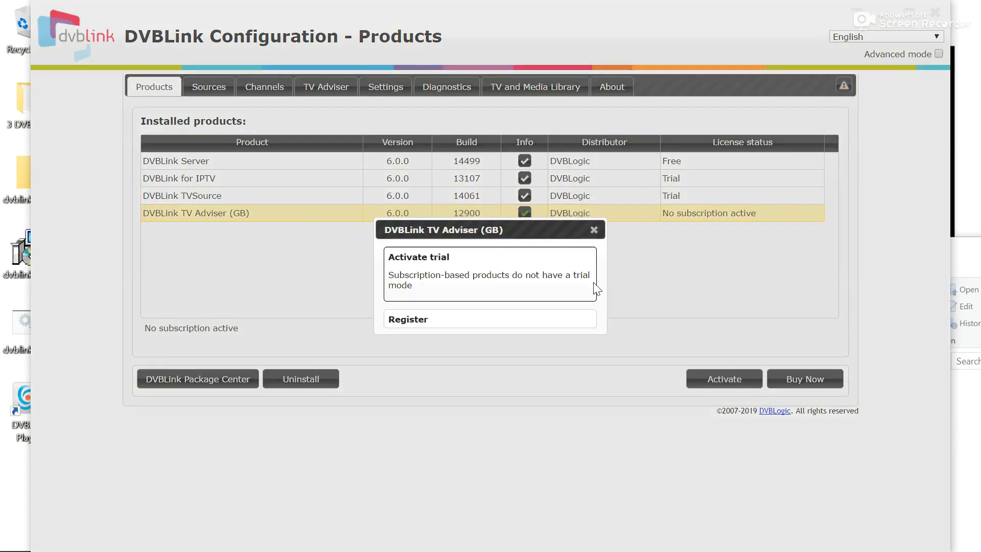
{"action": "triple_click", "coordinate": [472, 279]}
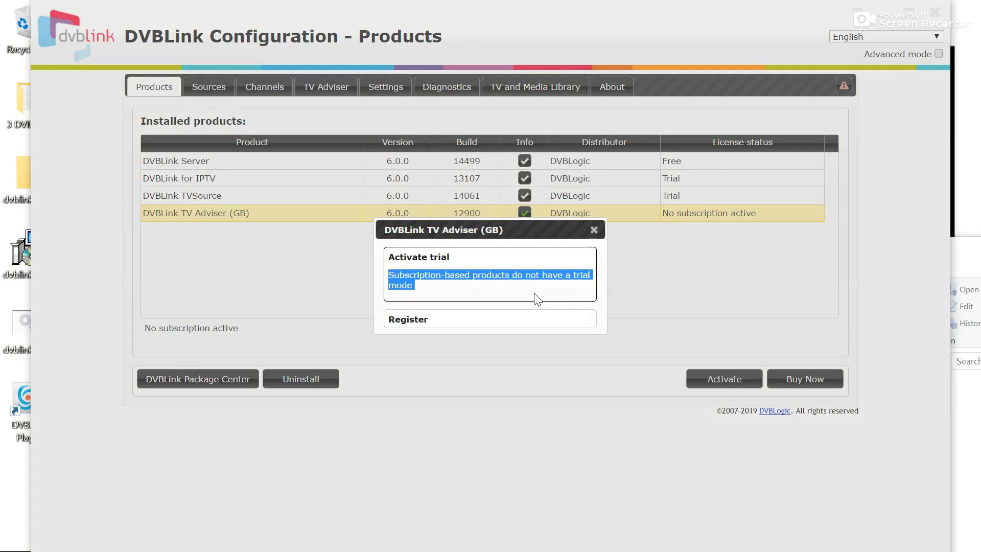
{"action": "left_click", "coordinate": [594, 230]}
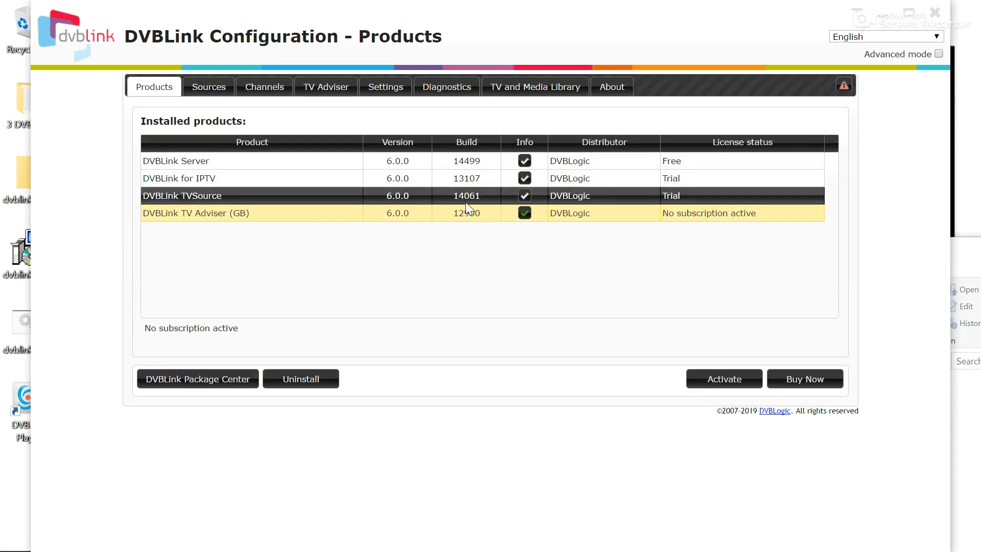
Step: View the DVBLink TV Adviser (GB) registration form for existing DVBLogic accounts, leaving it without registering
{"action": "left_click", "coordinate": [732, 385]}
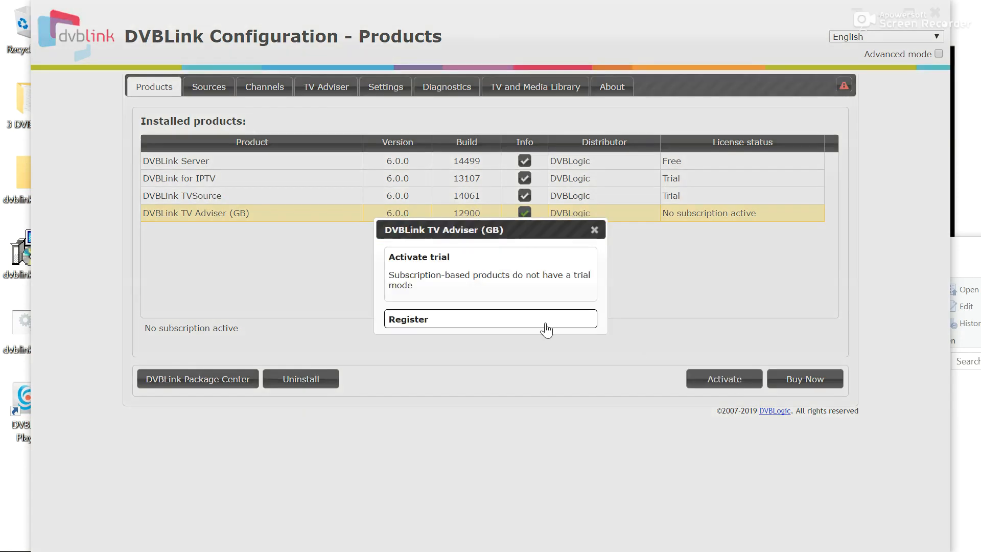
{"action": "left_click", "coordinate": [503, 321]}
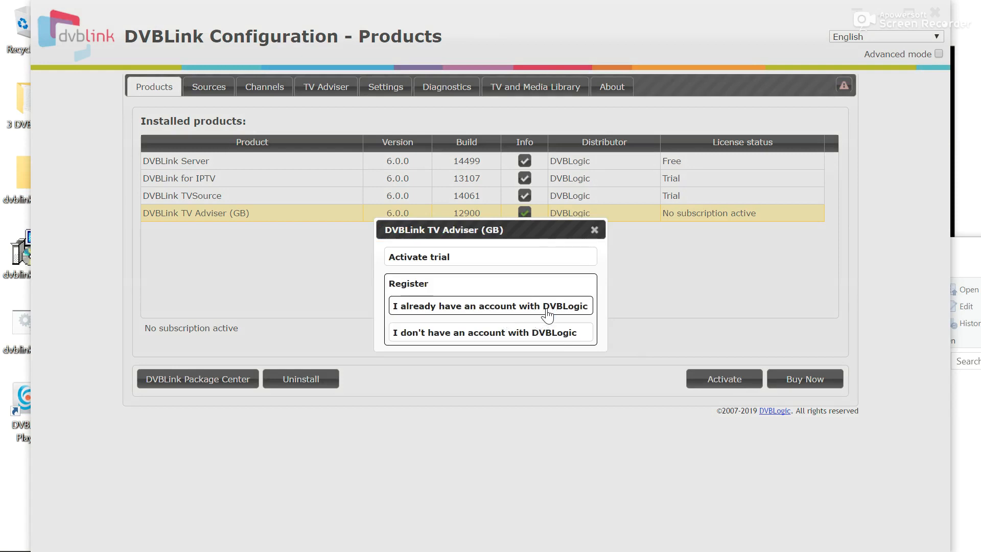
{"action": "left_click", "coordinate": [547, 309]}
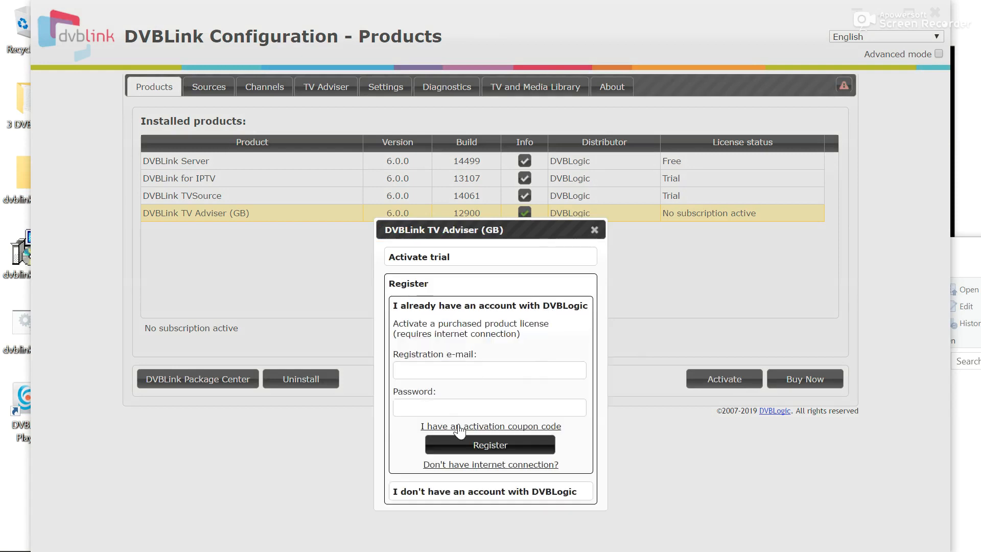
{"action": "left_click", "coordinate": [594, 229]}
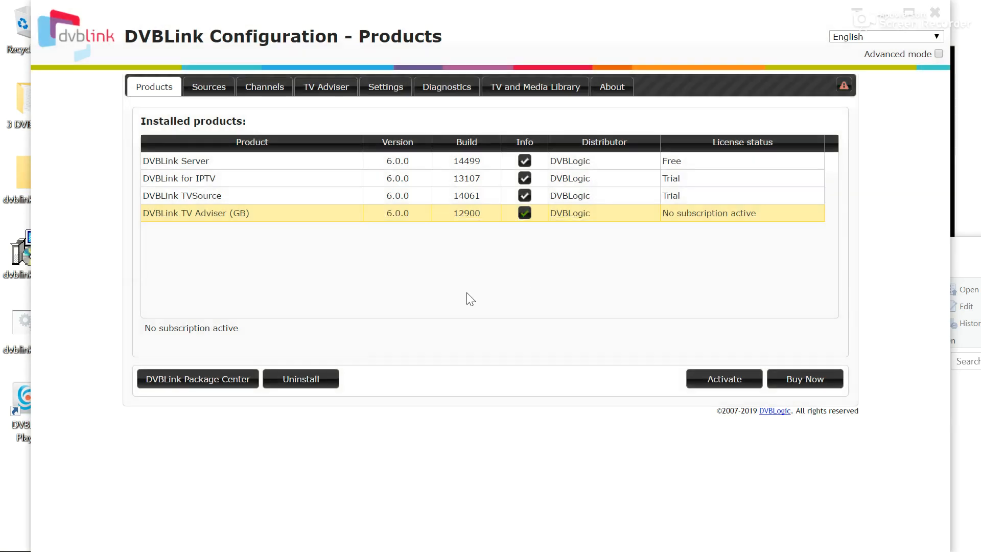
{"action": "double_click", "coordinate": [398, 216]}
{"action": "left_click", "coordinate": [363, 271]}
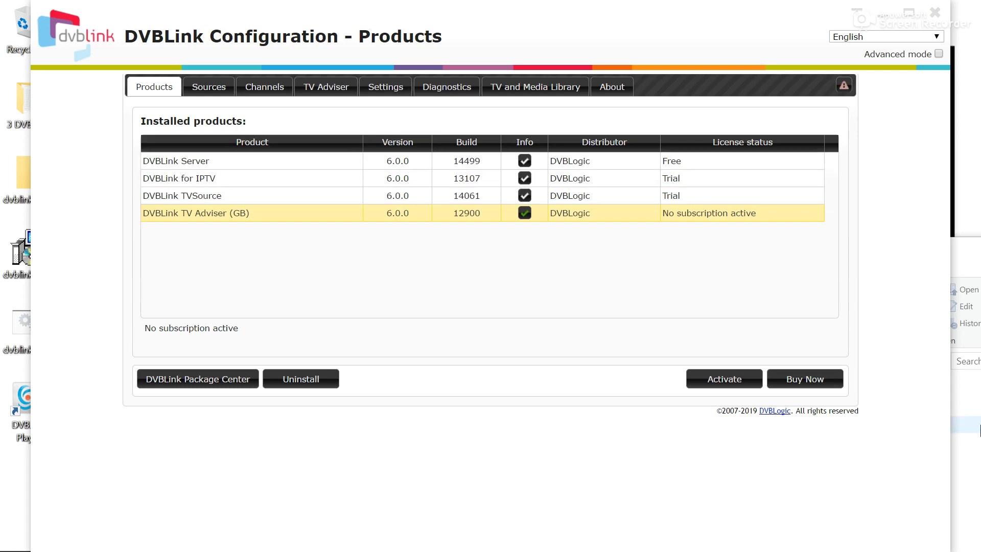
Step: Refresh the licenses folder and check whether it holds a license file for DVBLink TV Adviser (GB)
{"action": "left_click", "coordinate": [968, 409]}
{"action": "right_click", "coordinate": [734, 453]}
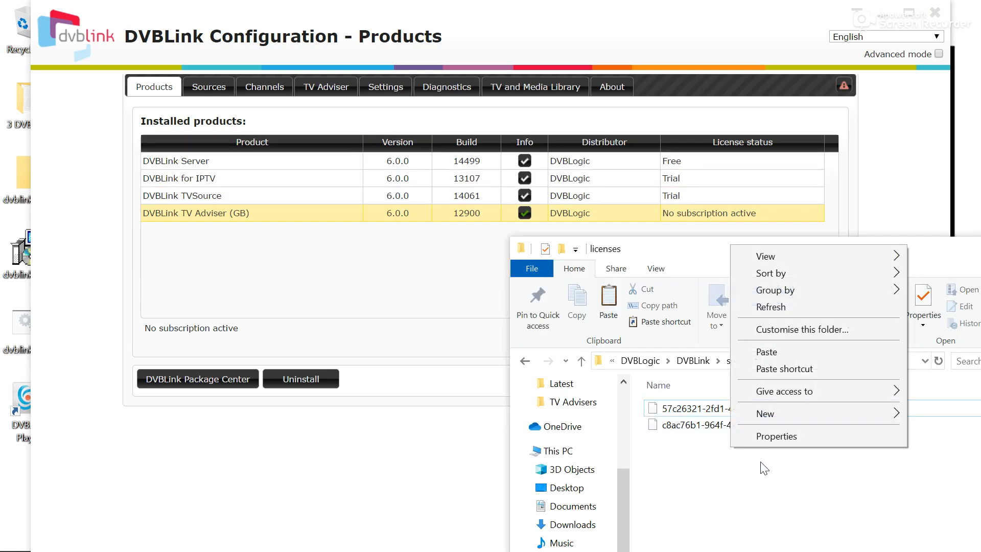
{"action": "left_click", "coordinate": [777, 313]}
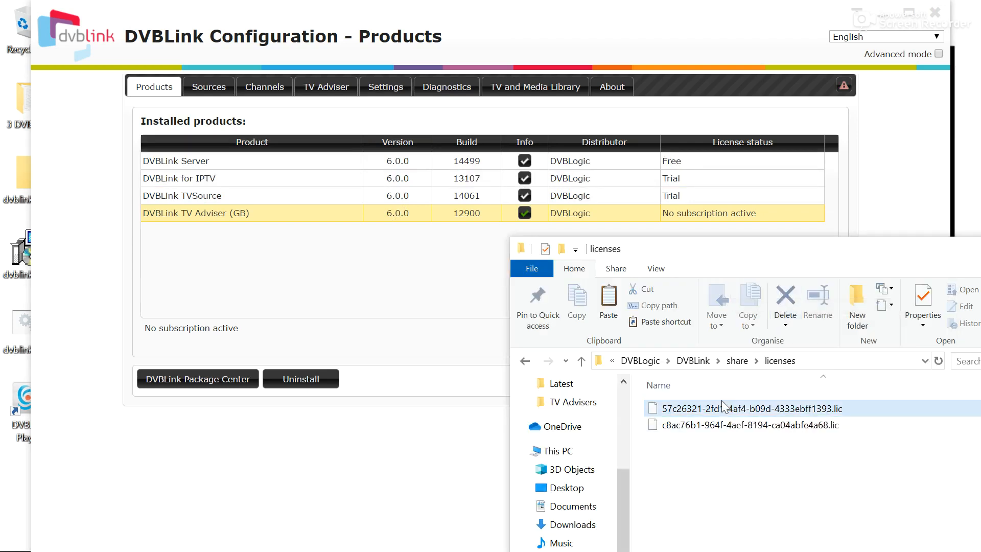
{"action": "left_click", "coordinate": [676, 428]}
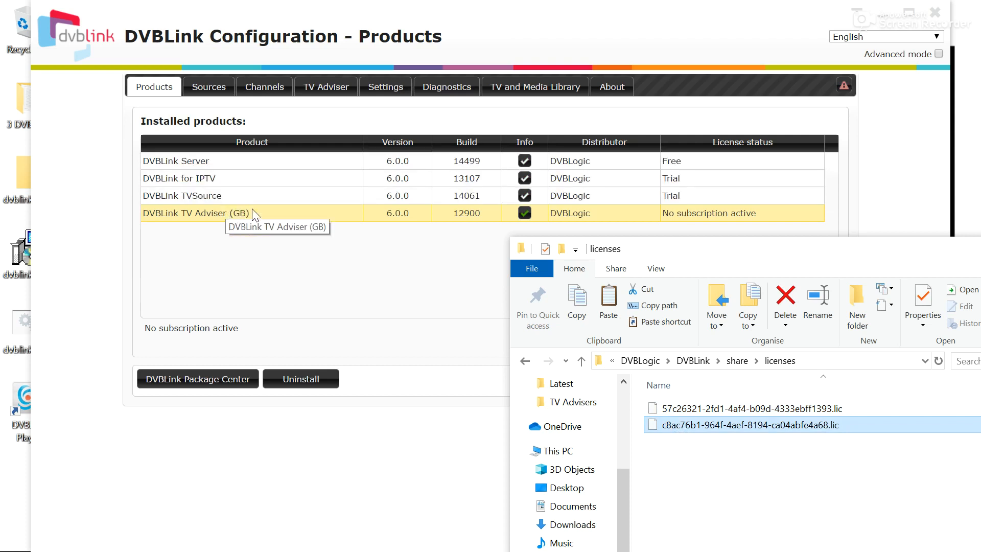
{"action": "left_click", "coordinate": [220, 219]}
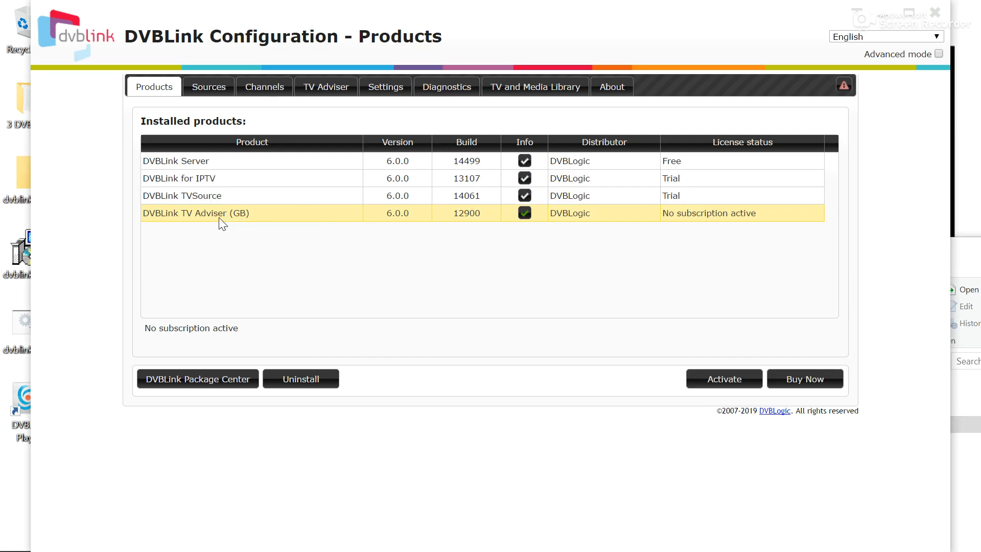
Step: Check the availability of Backup and Restore in the general server settings, returning to the installed products
{"action": "key", "text": "super"}
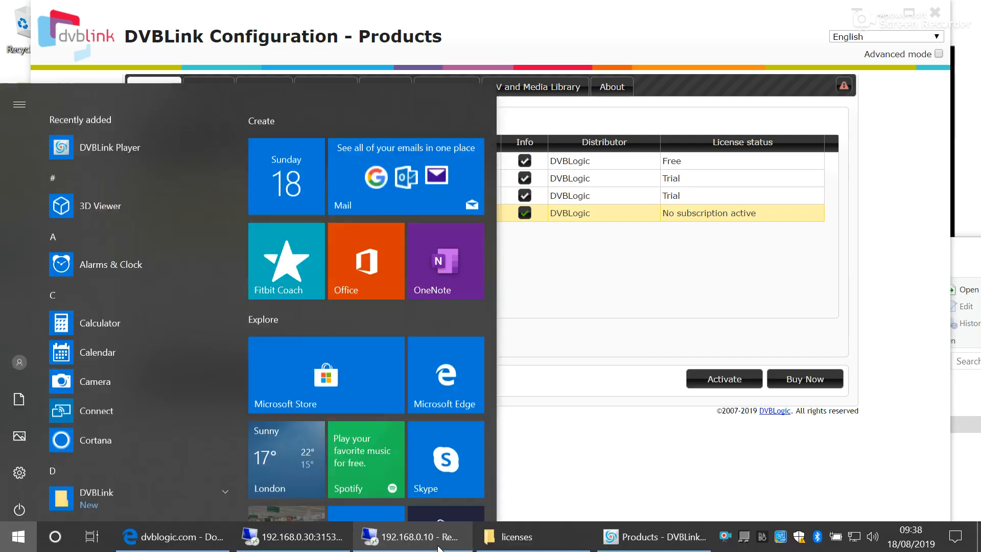
{"action": "left_click", "coordinate": [603, 486]}
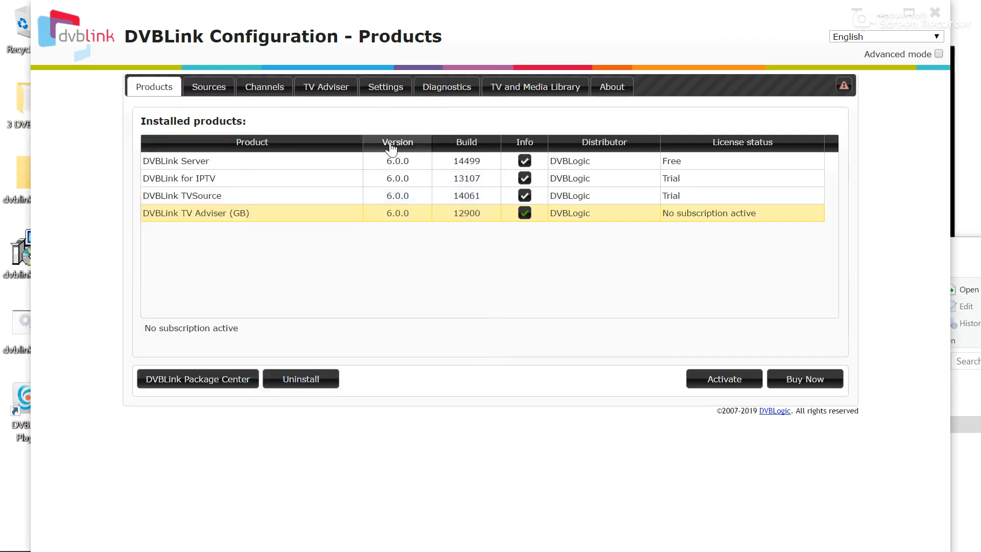
{"action": "left_click", "coordinate": [377, 82]}
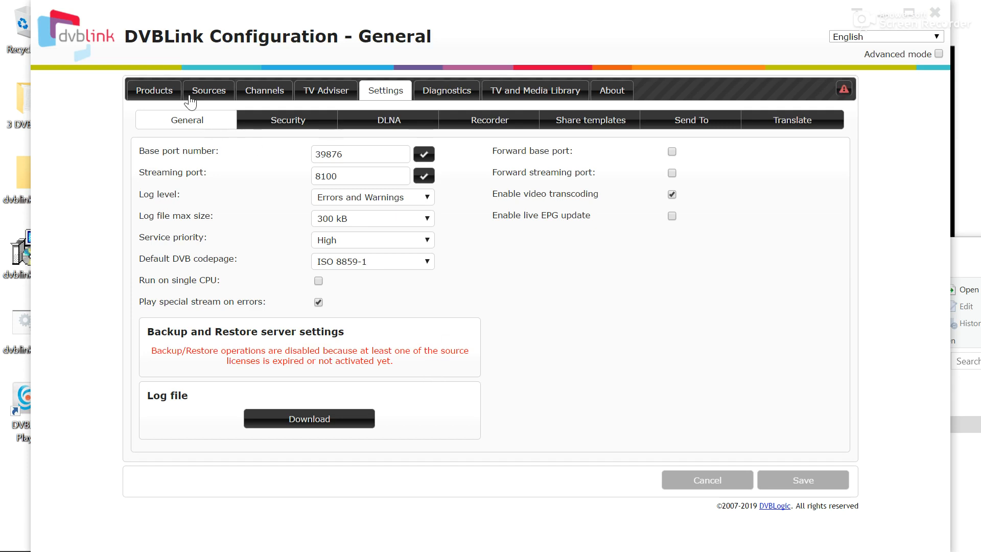
{"action": "left_click", "coordinate": [163, 93]}
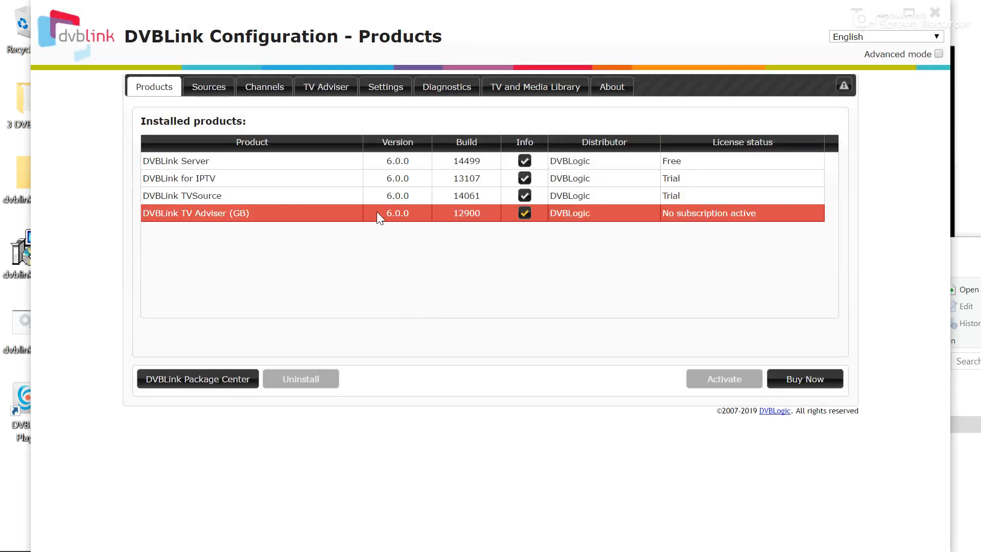
Step: Uninstall DVBLink TV Adviser (GB) from the local server and confirm its removal
{"action": "left_click", "coordinate": [376, 213]}
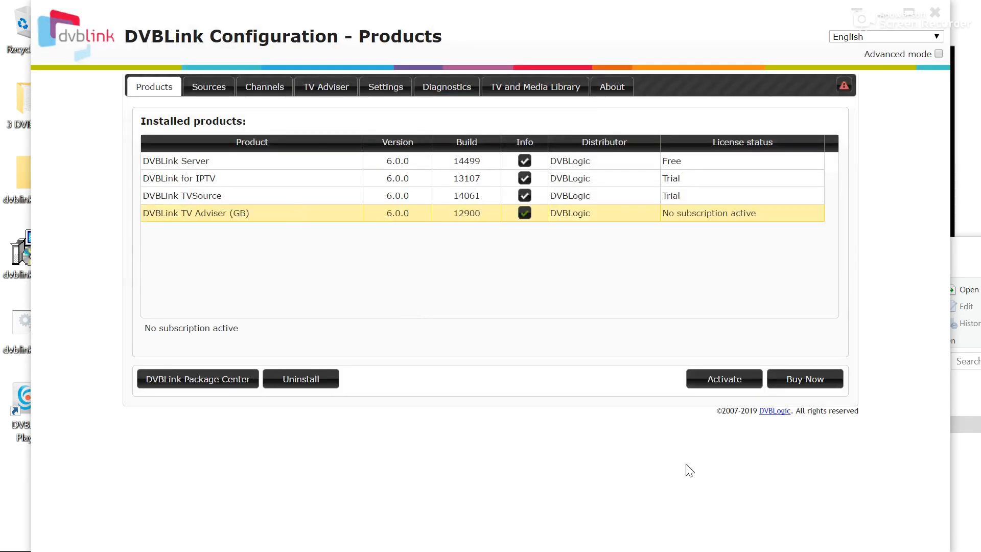
{"action": "left_click", "coordinate": [309, 381]}
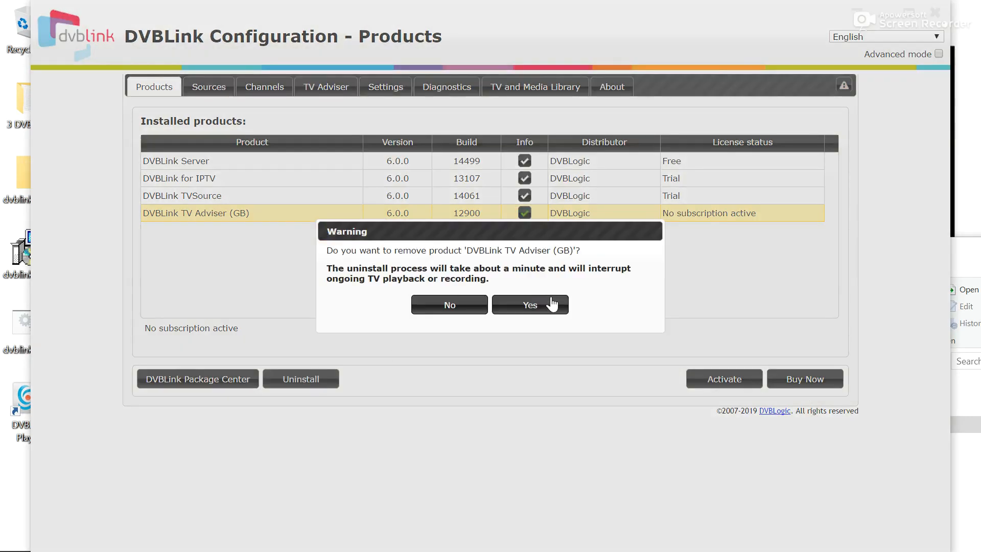
{"action": "left_click", "coordinate": [509, 303]}
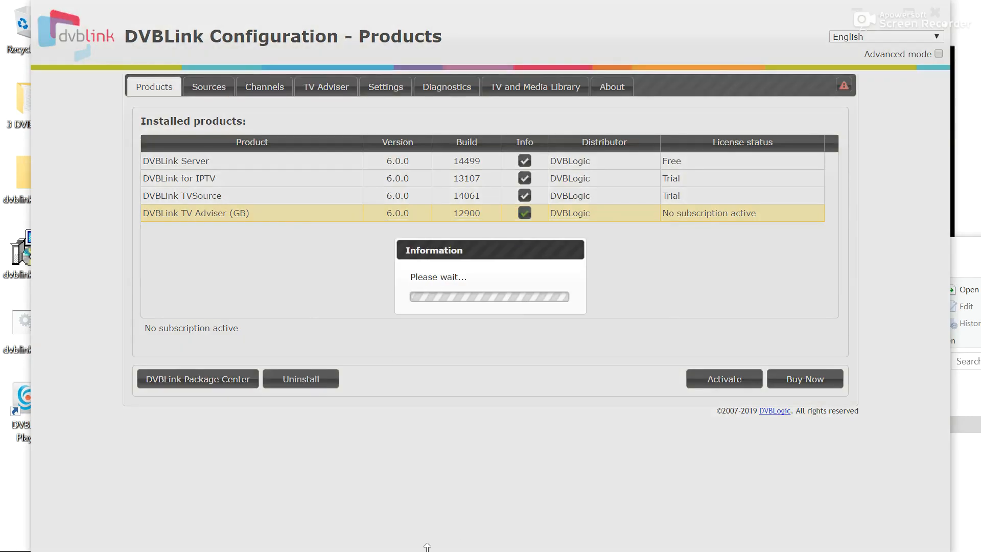
Step: Switch to the 192.168.0.30 remote session and check its DVBLink TV Adviser license details and Backup and Restore settings
{"action": "key", "text": "super"}
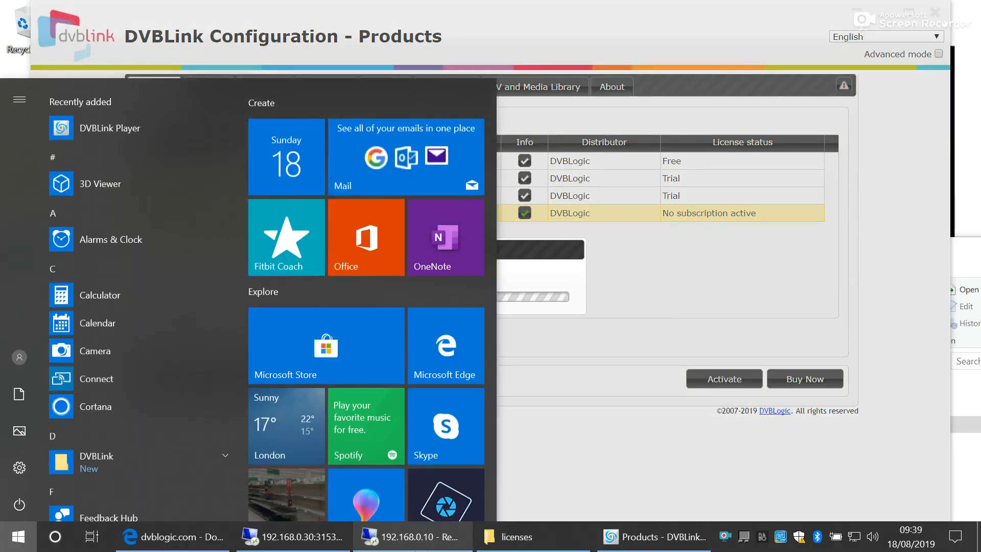
{"action": "left_click", "coordinate": [291, 536]}
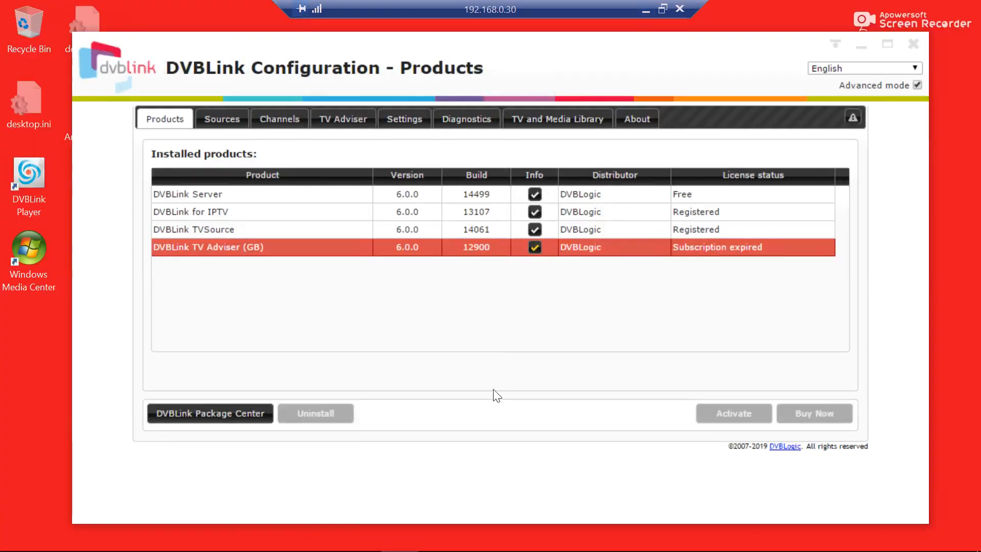
{"action": "left_click", "coordinate": [351, 249]}
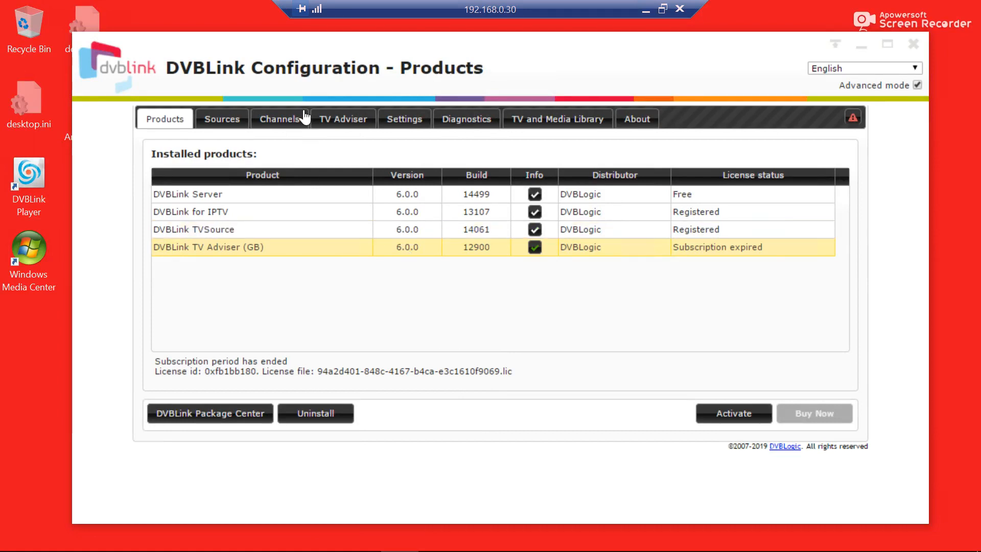
{"action": "left_click", "coordinate": [396, 122]}
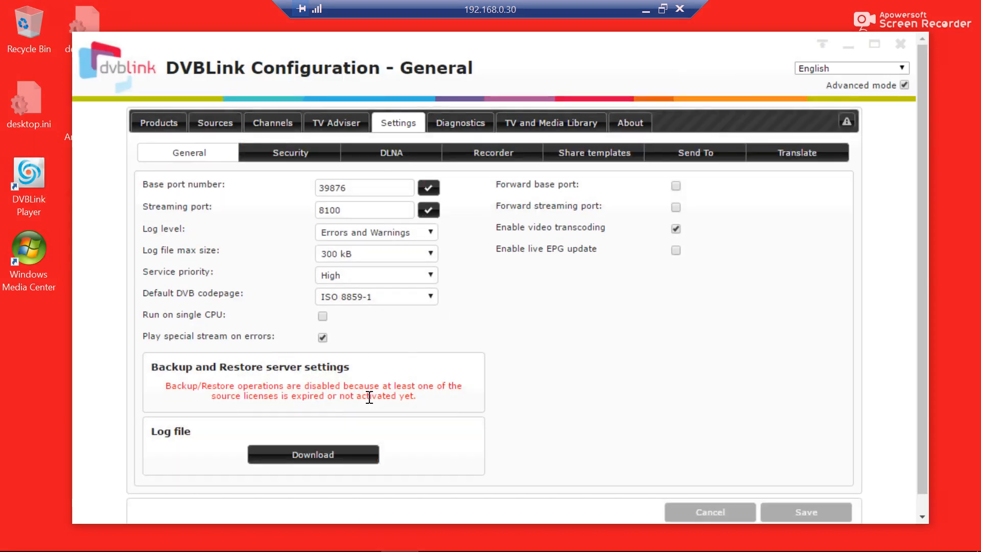
{"action": "left_click", "coordinate": [159, 122]}
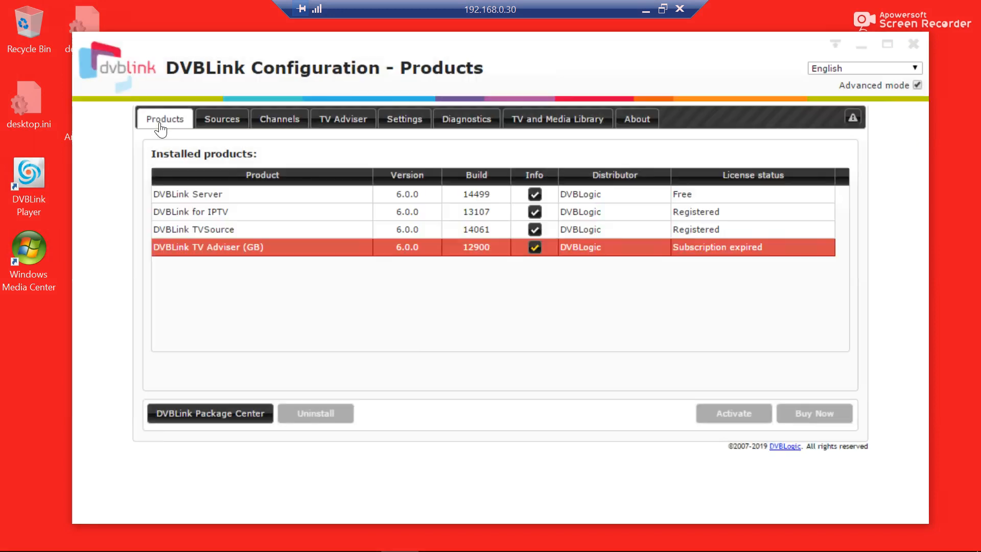
Step: Uninstall DVBLink TV Adviser (GB) from the 192.168.0.30 server and confirm its removal
{"action": "left_click", "coordinate": [322, 253]}
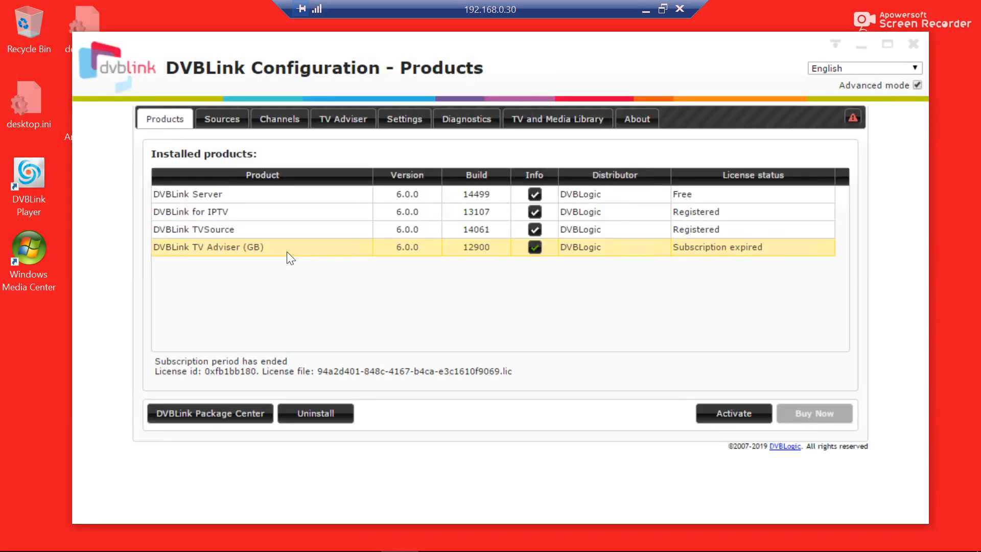
{"action": "left_click", "coordinate": [343, 410]}
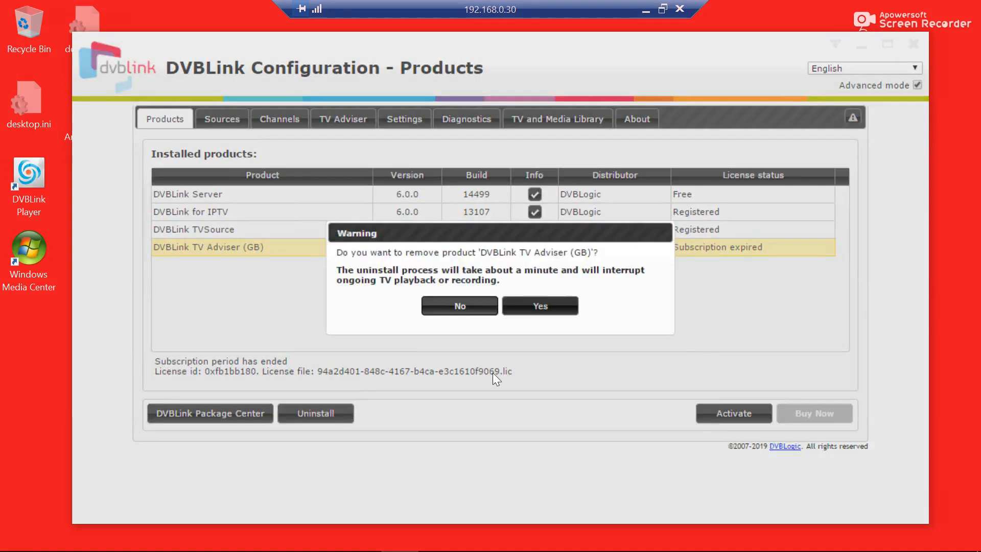
{"action": "left_click", "coordinate": [509, 309]}
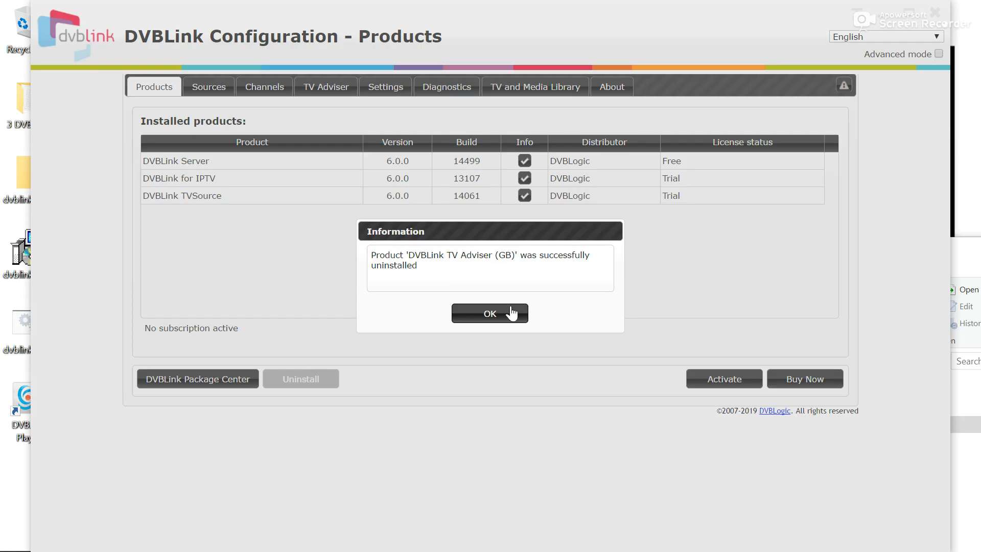
Step: Dismiss the local uninstall notice, shrink and reposition the DVBLink Configuration window, and open its general settings showing Backup and Restore
{"action": "left_click", "coordinate": [505, 316]}
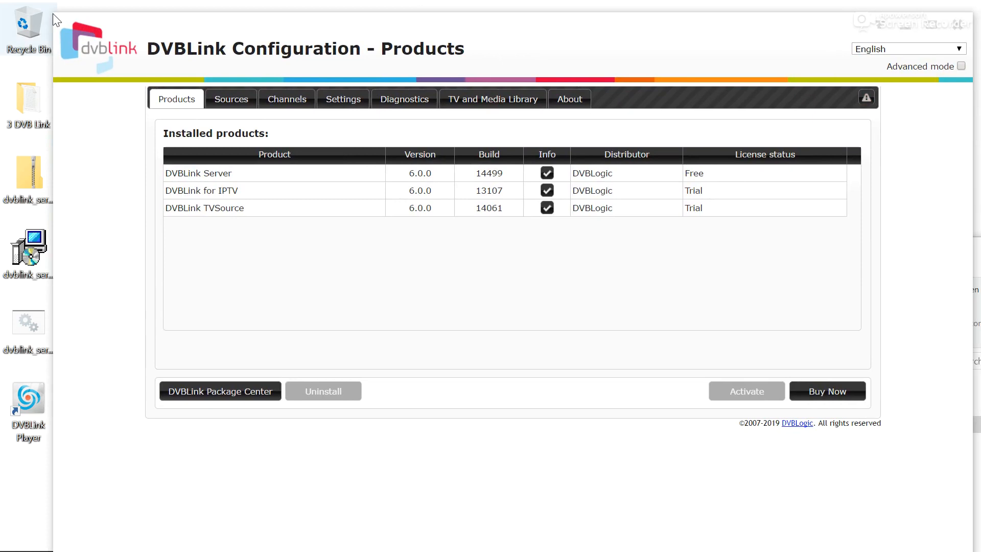
{"action": "left_click_drag", "start_coordinate": [54, 13], "coordinate": [160, 97]}
{"action": "left_click_drag", "start_coordinate": [389, 132], "coordinate": [339, 52]}
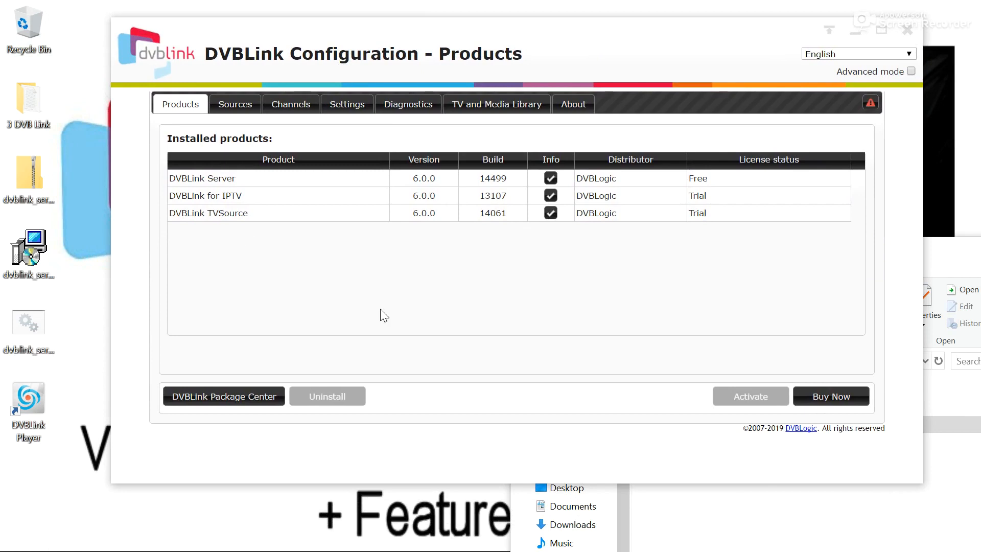
{"action": "left_click", "coordinate": [365, 109]}
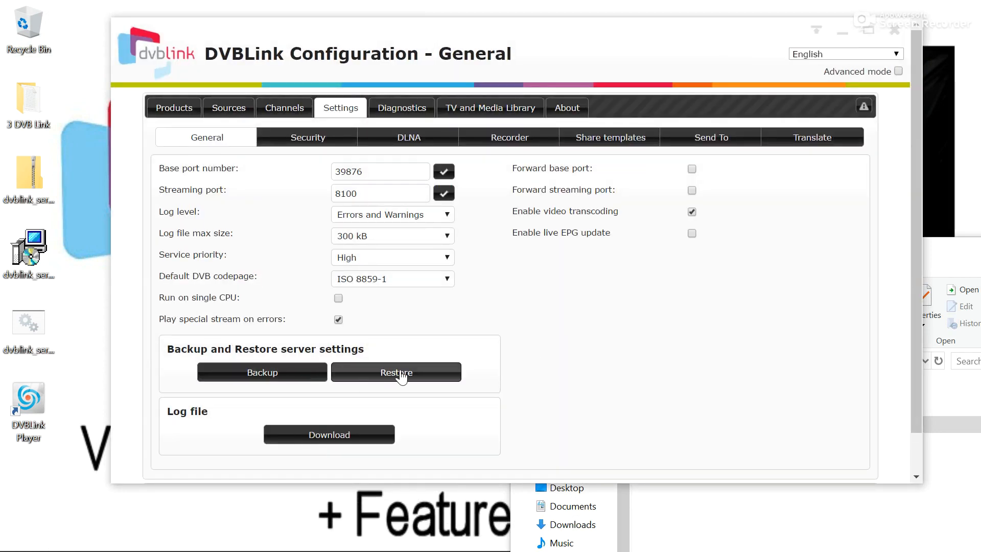
Step: Switch back to the 192.168.0.30 remote session and acknowledge the completed DVBLink TV Adviser (GB) uninstall
{"action": "mouse_move", "coordinate": [390, 549]}
{"action": "left_click", "coordinate": [325, 546]}
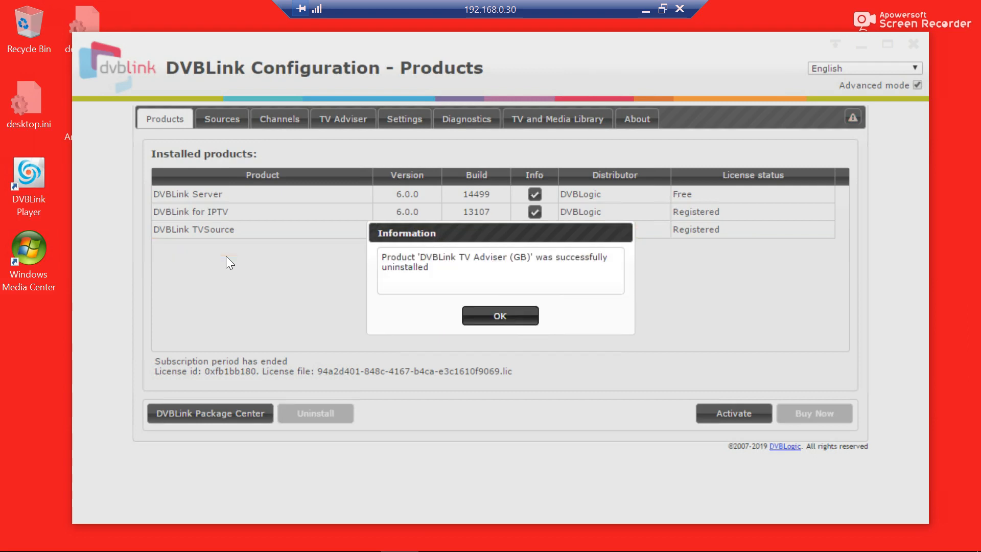
{"action": "left_click", "coordinate": [515, 319]}
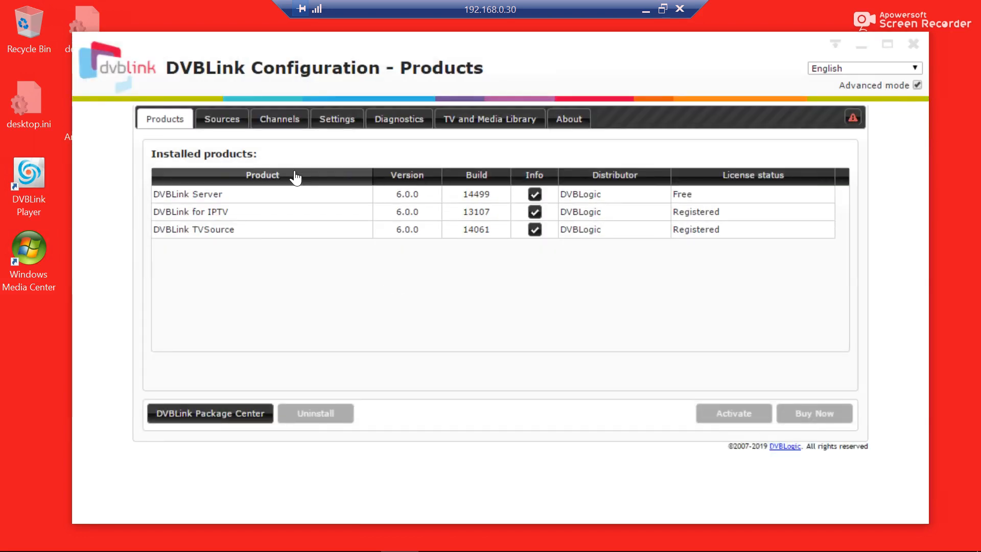
Step: Review the general settings, channel selection and TV sources on the 192.168.0.30 server, and maximize its DVBLink Configuration window
{"action": "left_click", "coordinate": [347, 119]}
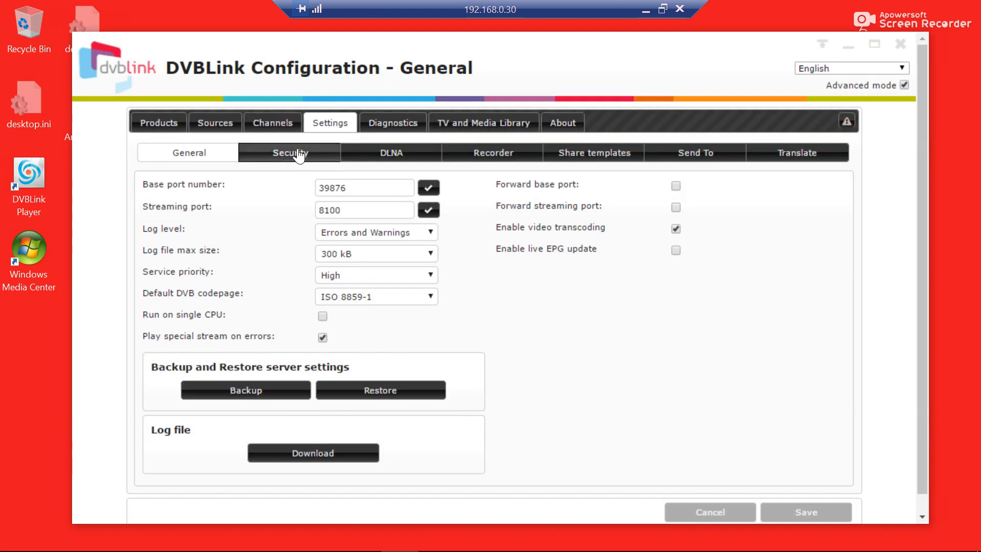
{"action": "left_click", "coordinate": [272, 125]}
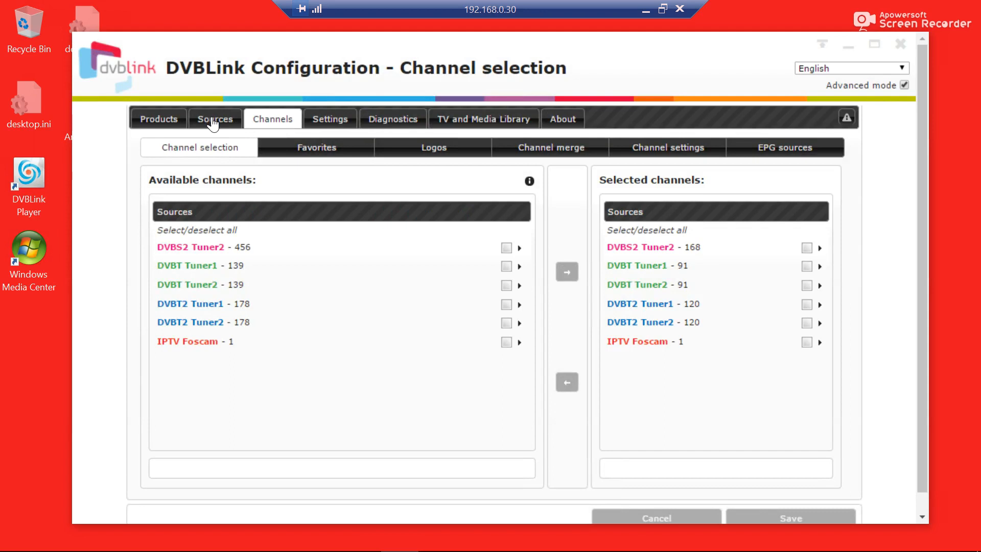
{"action": "left_click", "coordinate": [213, 120]}
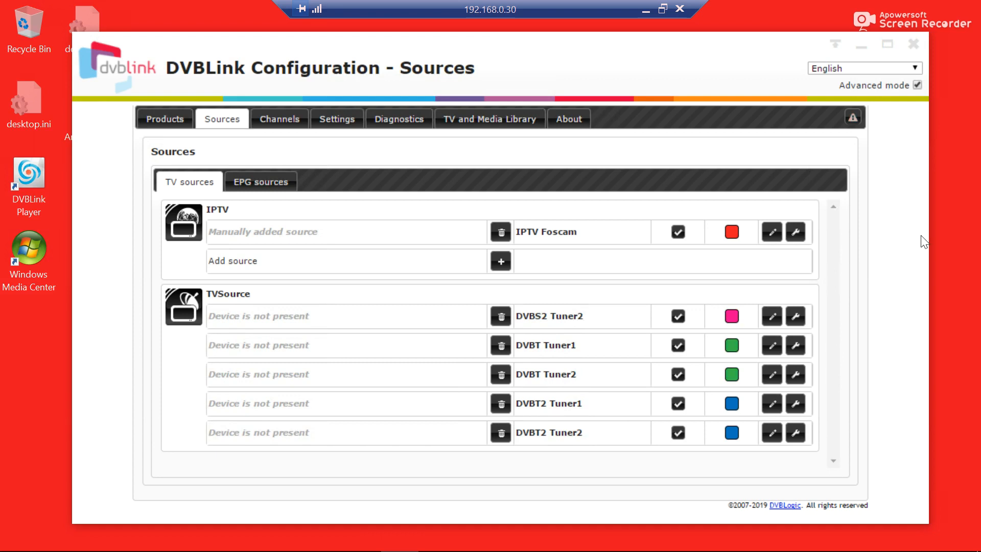
{"action": "left_click", "coordinate": [888, 44]}
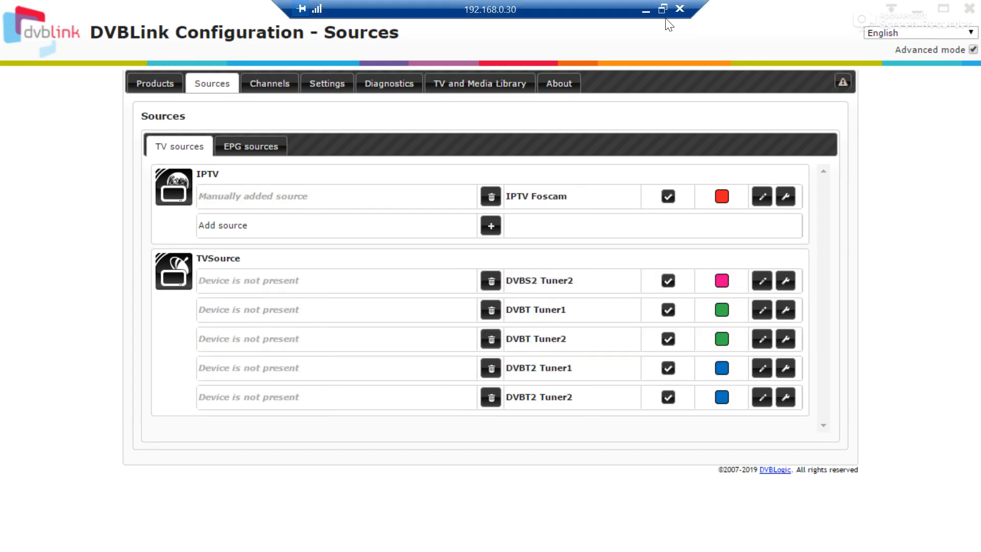
Step: Open the TV sources on the local DVBLink server and compare them with the sources in the 192.168.0.30 session
{"action": "left_click", "coordinate": [647, 10]}
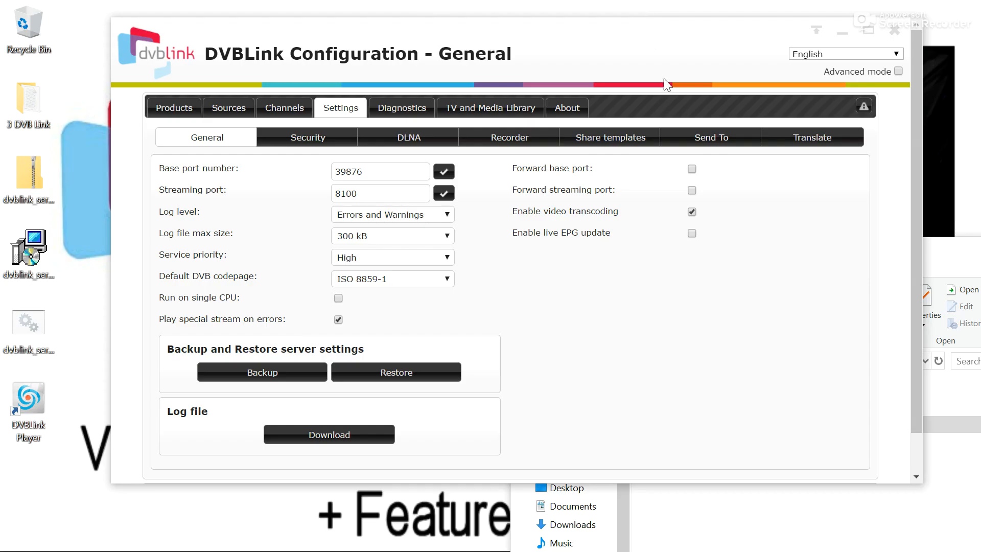
{"action": "left_click", "coordinate": [232, 106]}
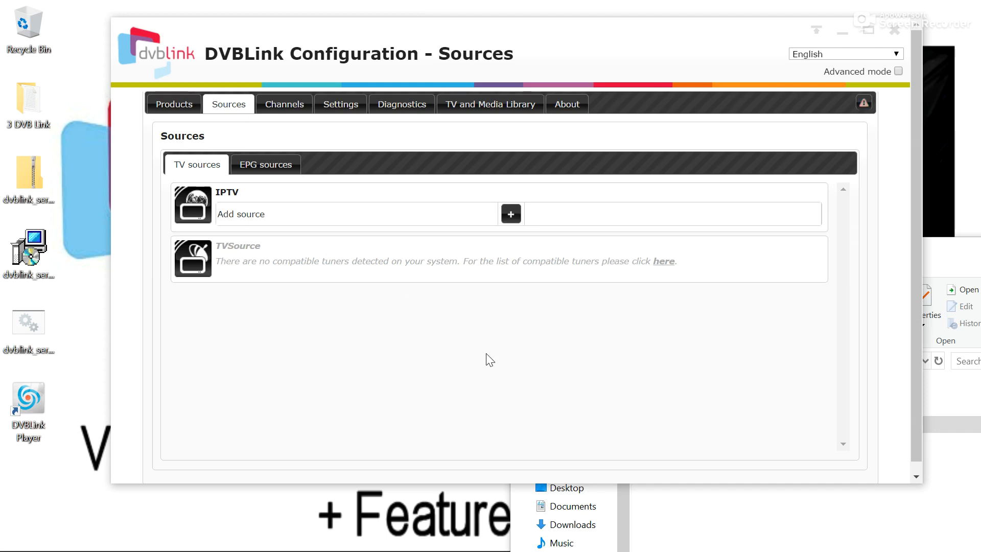
{"action": "mouse_move", "coordinate": [406, 545]}
{"action": "left_click", "coordinate": [338, 544]}
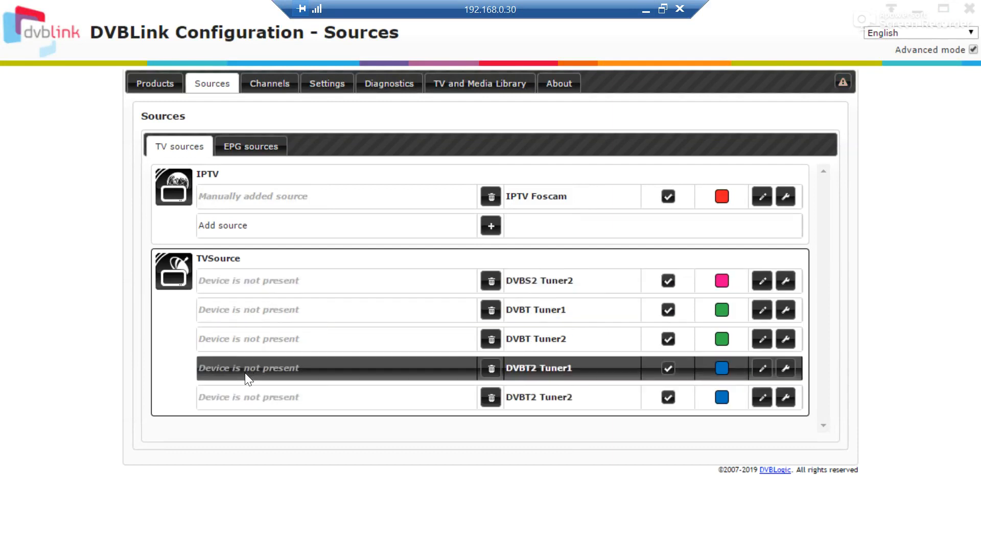
{"action": "left_click", "coordinate": [645, 9]}
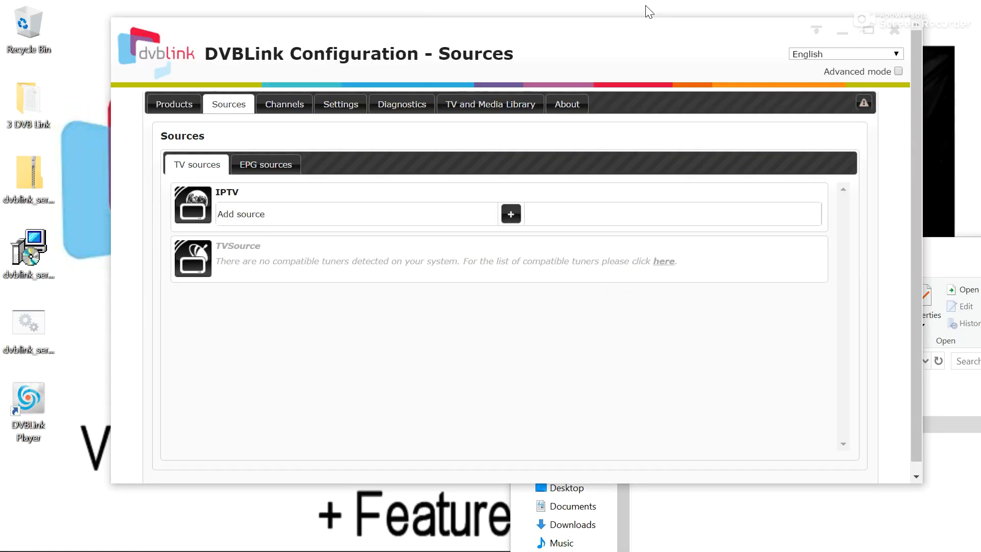
Step: Switch to the 192.168.0.10 remote session, inspect the full TVSource tuner list in DVBLink Configuration, and return to the local desktop
{"action": "left_click", "coordinate": [387, 549]}
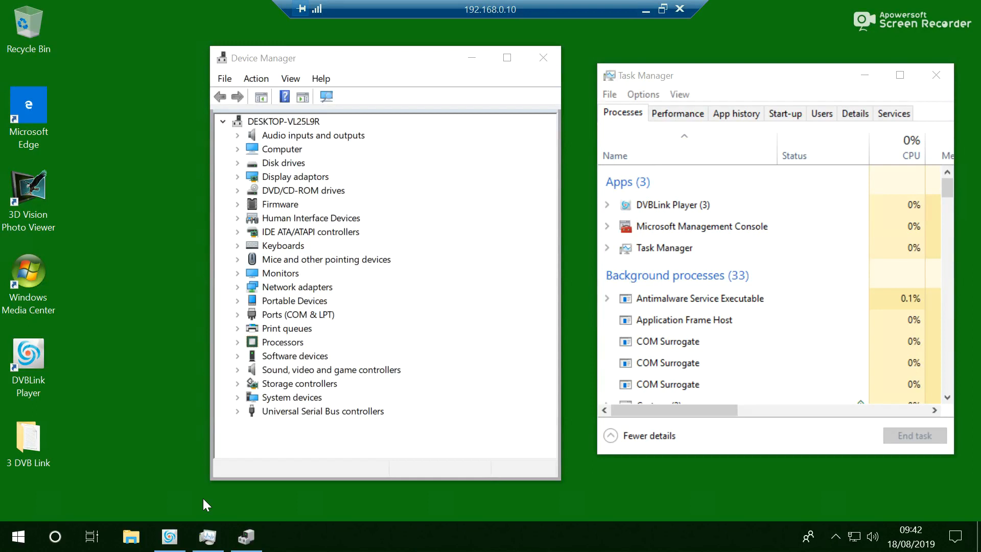
{"action": "left_click", "coordinate": [179, 538]}
{"action": "left_click", "coordinate": [247, 87]}
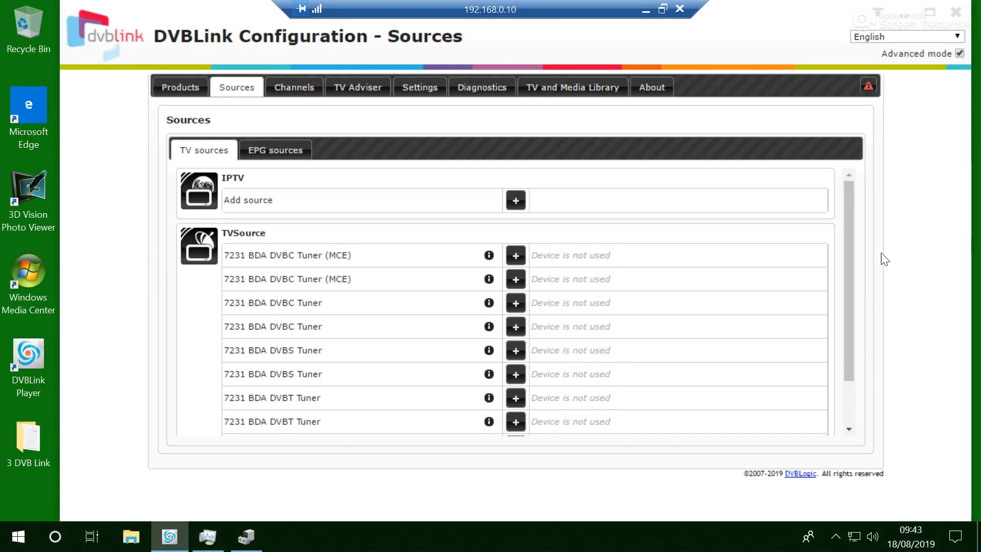
{"action": "left_click_drag", "start_coordinate": [851, 258], "coordinate": [850, 232]}
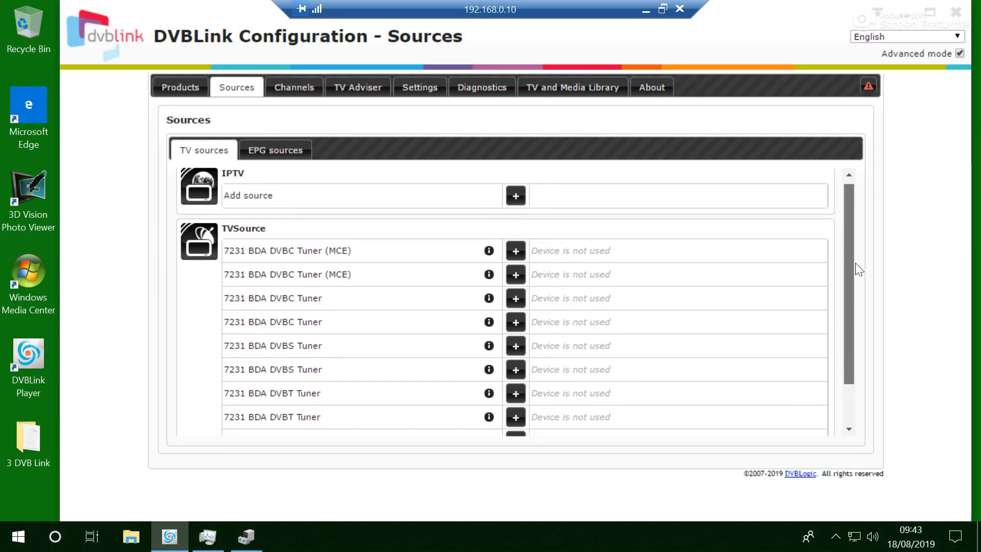
{"action": "scroll", "coordinate": [854, 259], "scroll_direction": "down", "scroll_amount": 1}
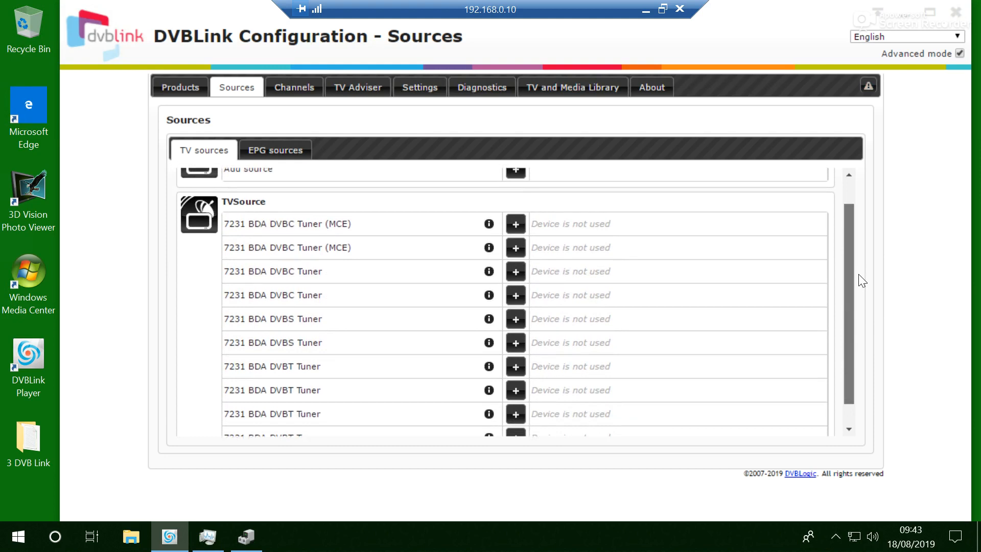
{"action": "scroll", "coordinate": [861, 286], "scroll_direction": "down", "scroll_amount": 1}
{"action": "scroll", "coordinate": [867, 312], "scroll_direction": "down", "scroll_amount": 1}
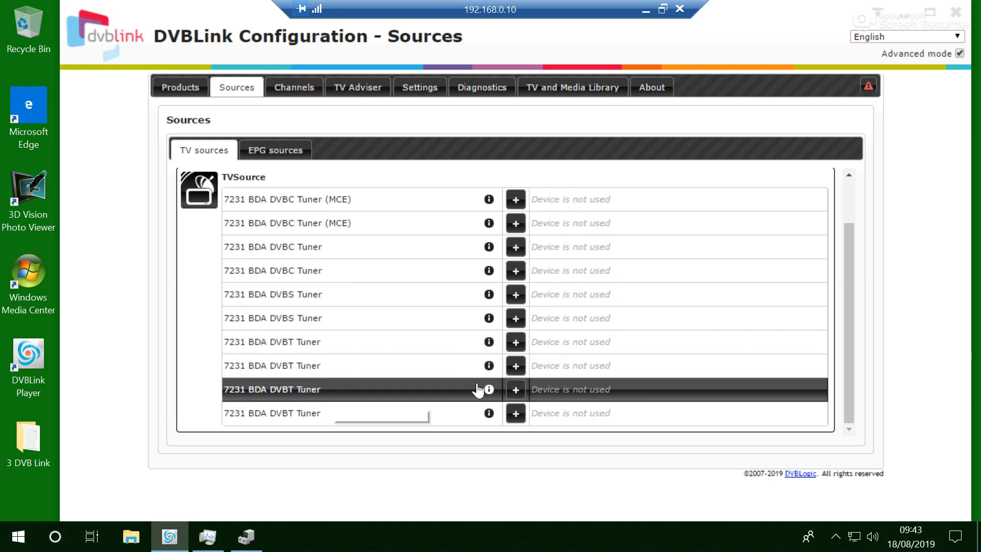
{"action": "left_click_drag", "start_coordinate": [852, 329], "coordinate": [848, 231]}
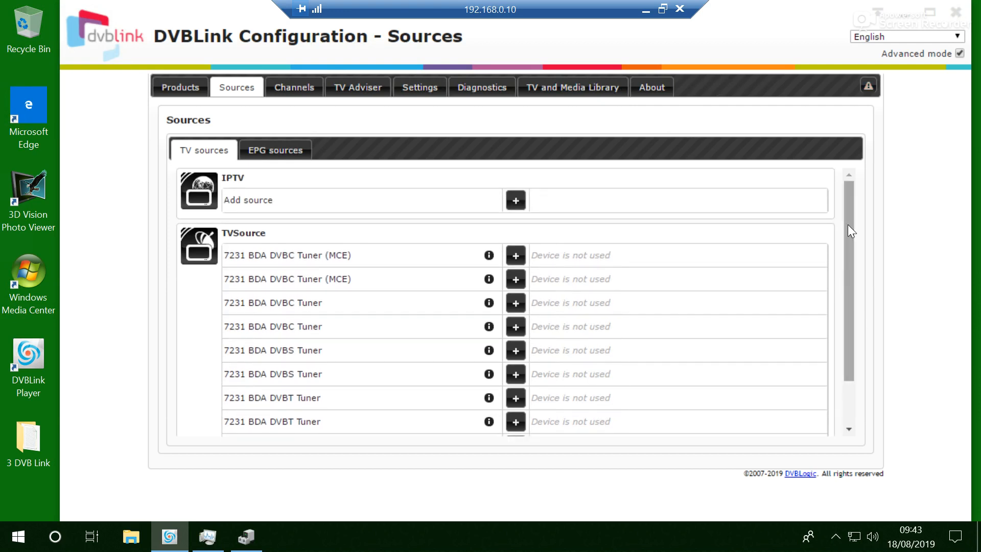
{"action": "left_click", "coordinate": [647, 18]}
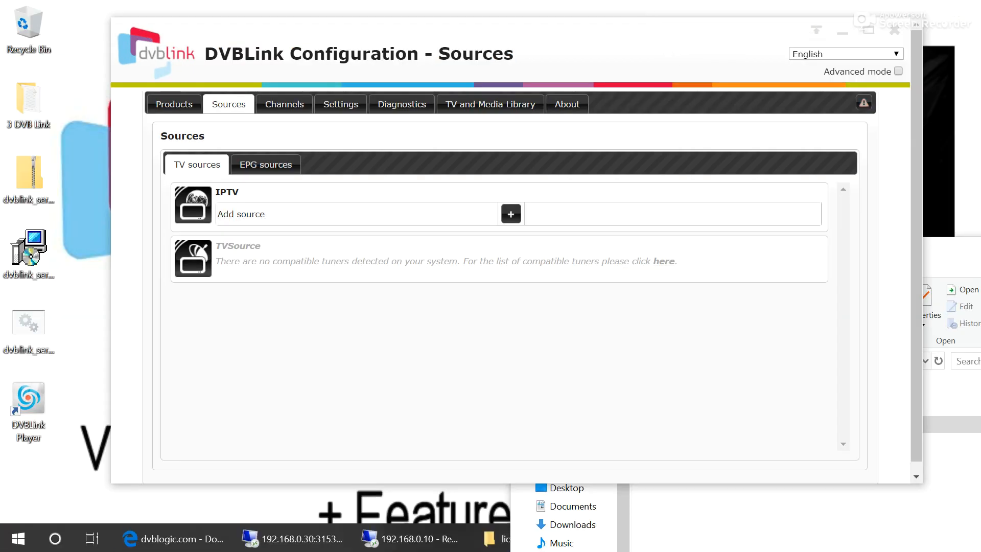
Step: Back up the 192.168.0.30 server settings to its Desktop as dvblink-20190818-0944.xml and copy the backup file
{"action": "left_click", "coordinate": [302, 538]}
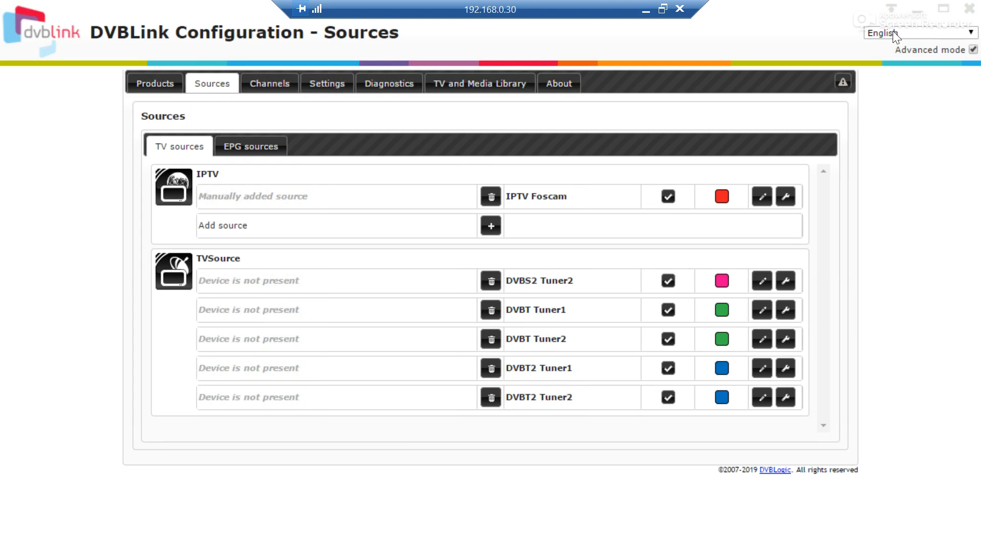
{"action": "double_click", "coordinate": [821, 10]}
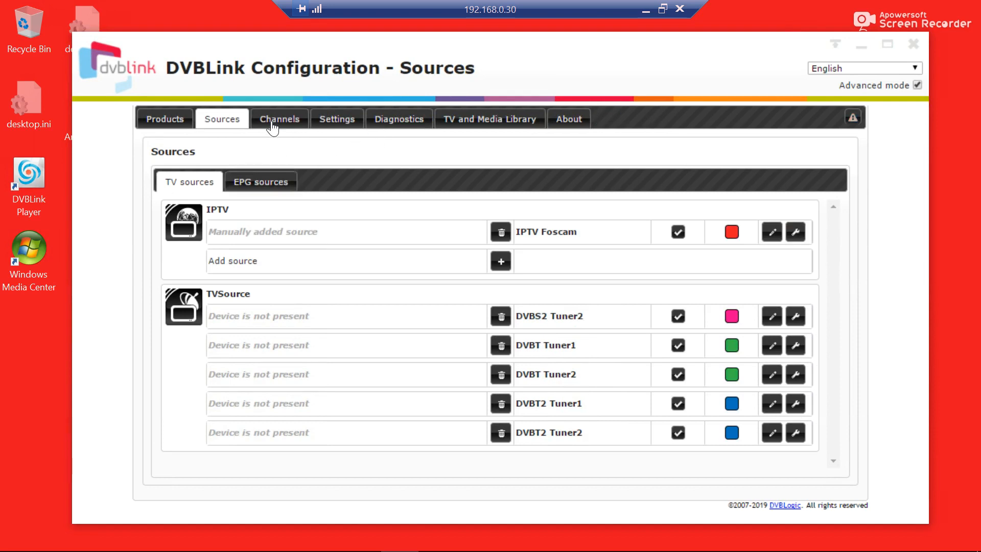
{"action": "left_click", "coordinate": [337, 119]}
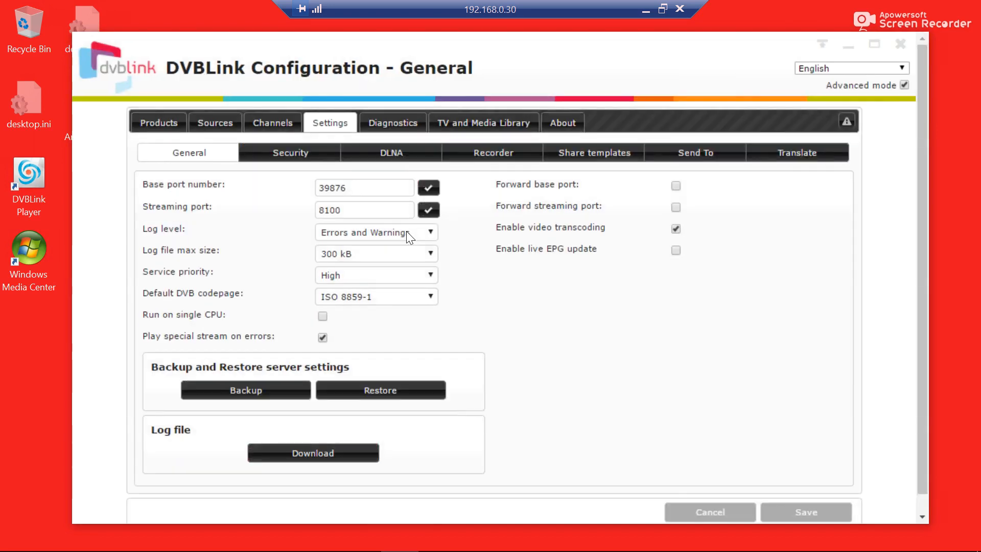
{"action": "left_click", "coordinate": [282, 390]}
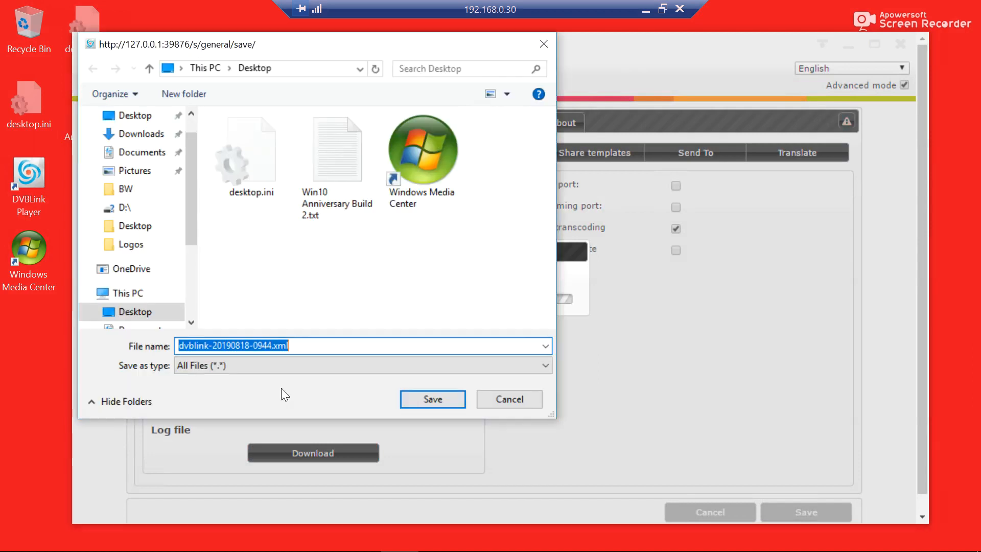
{"action": "scroll", "coordinate": [192, 242], "scroll_direction": "down", "scroll_amount": 2}
{"action": "scroll", "coordinate": [195, 223], "scroll_direction": "up", "scroll_amount": 3}
{"action": "left_click", "coordinate": [142, 153]}
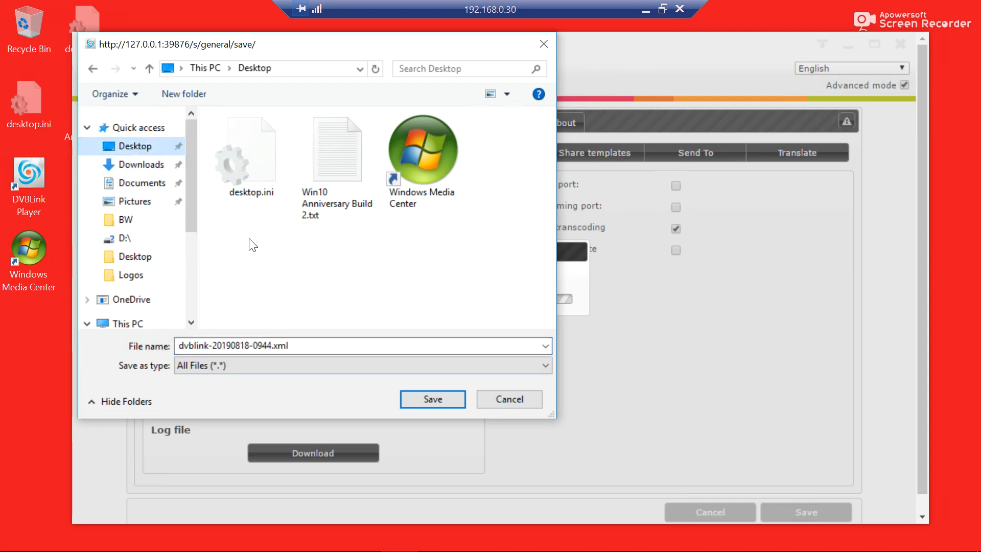
{"action": "left_click", "coordinate": [444, 398]}
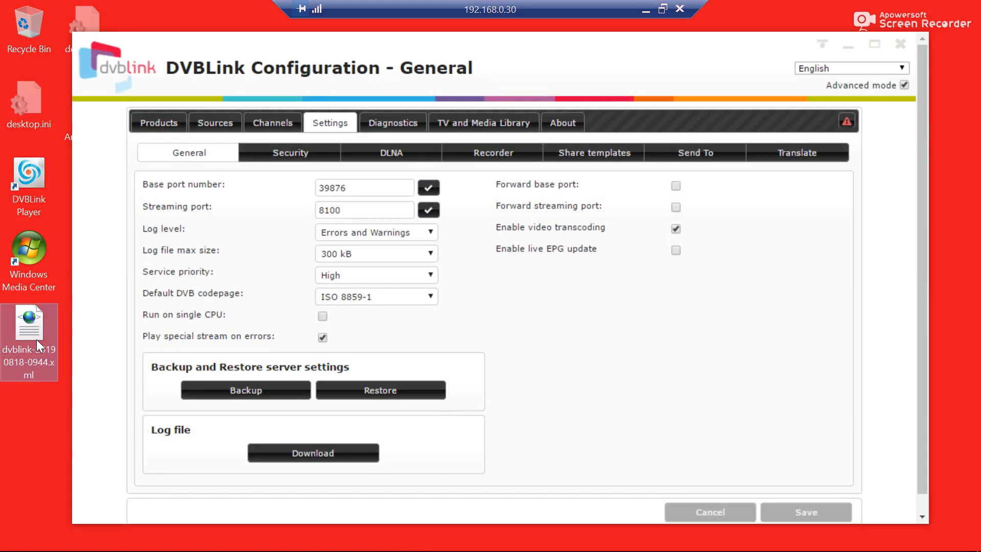
{"action": "right_click", "coordinate": [36, 340]}
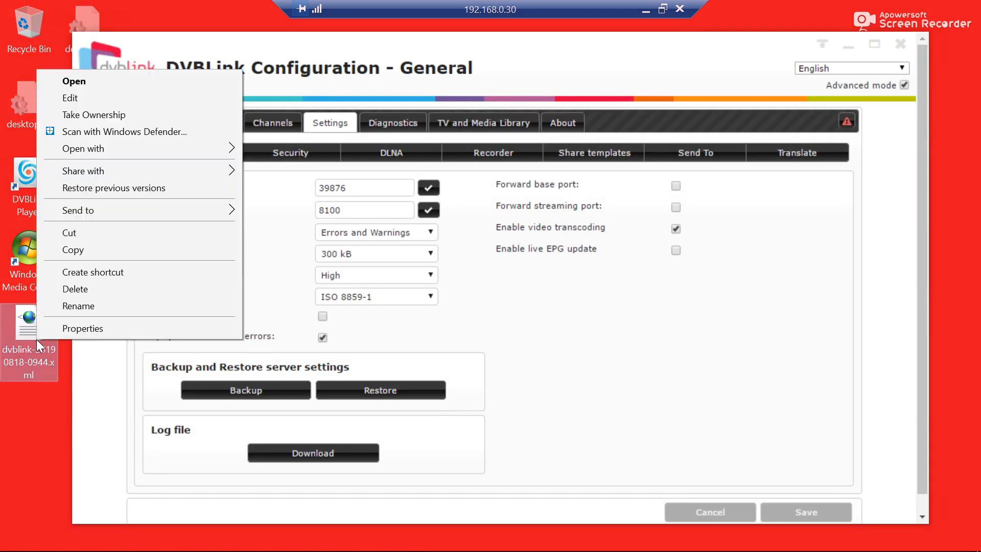
{"action": "left_click", "coordinate": [78, 250]}
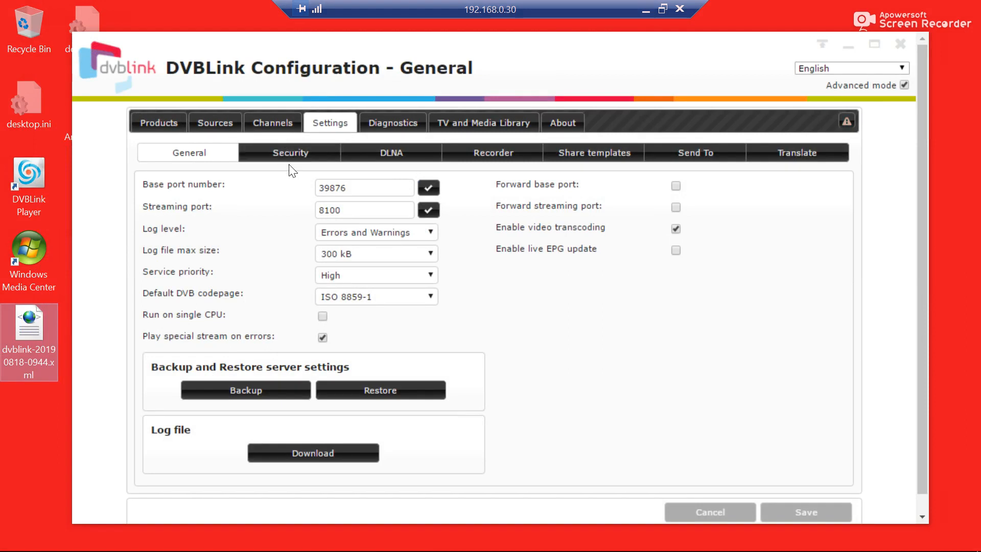
Step: Review the channel selection, merged channels, channel settings sorted by number, and EPG source options for Absolute 80s, ending on the TV sources
{"action": "left_click", "coordinate": [276, 123]}
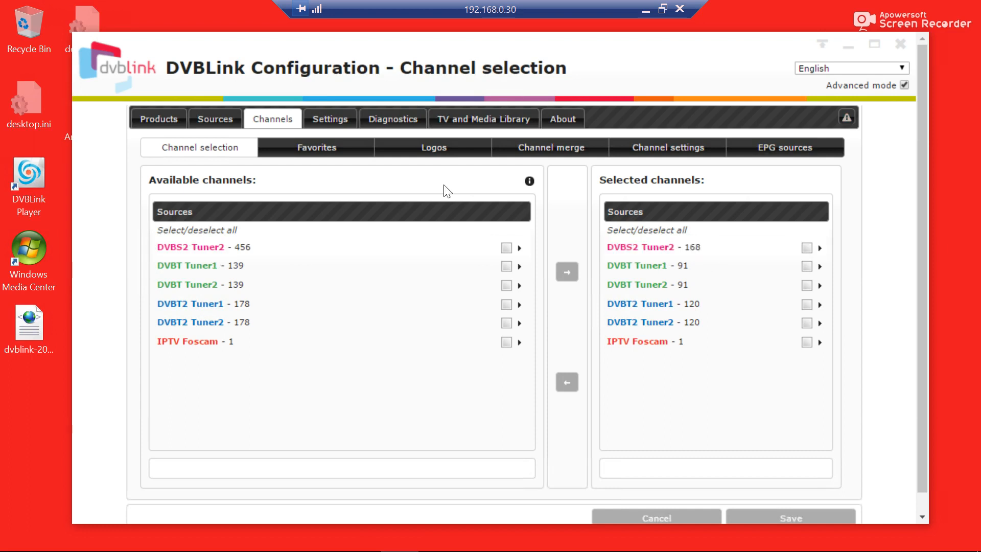
{"action": "left_click", "coordinate": [544, 148]}
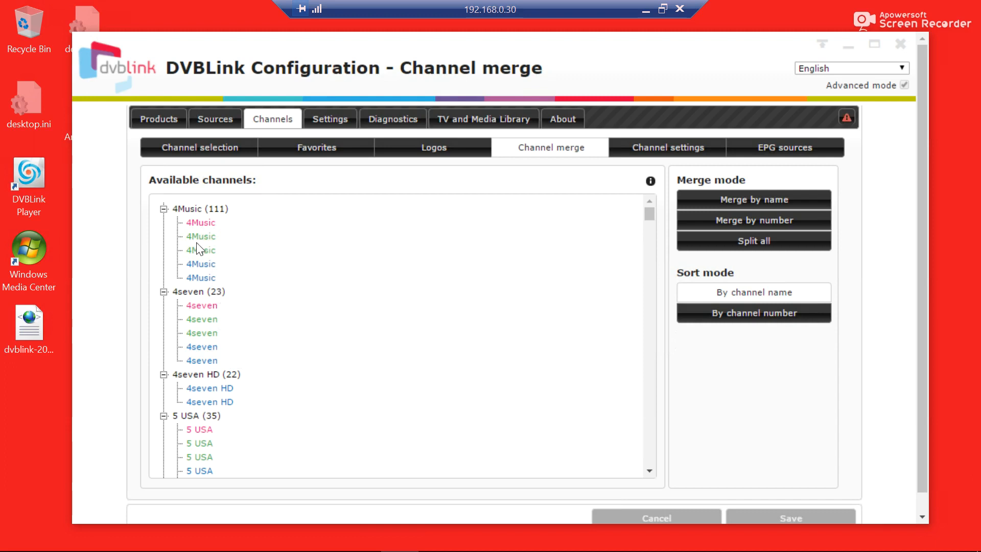
{"action": "left_click", "coordinate": [668, 149]}
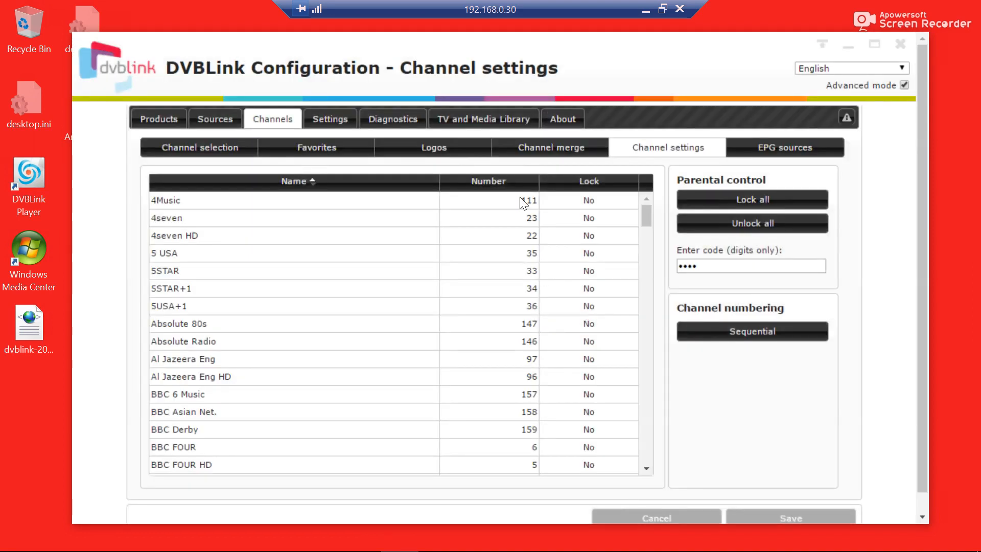
{"action": "left_click", "coordinate": [482, 181]}
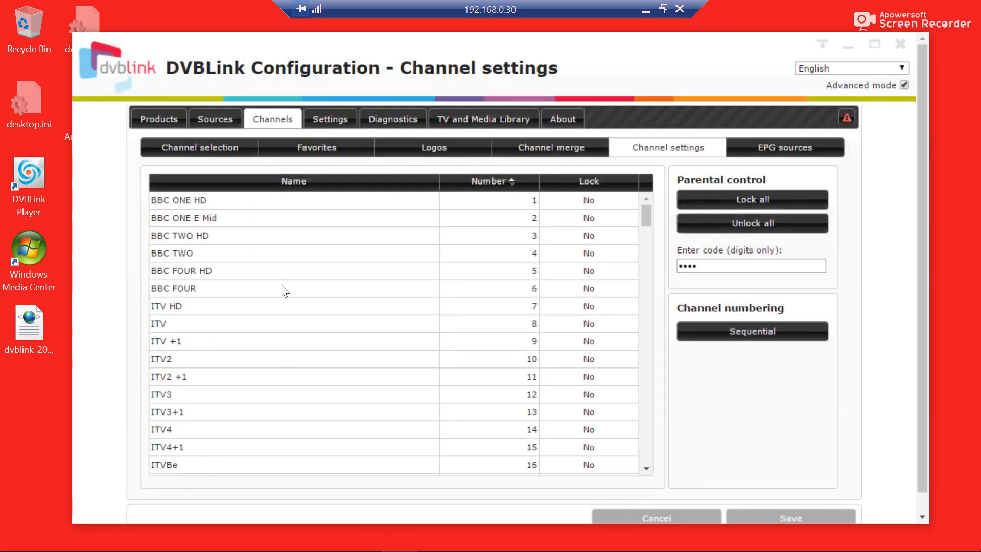
{"action": "double_click", "coordinate": [521, 306]}
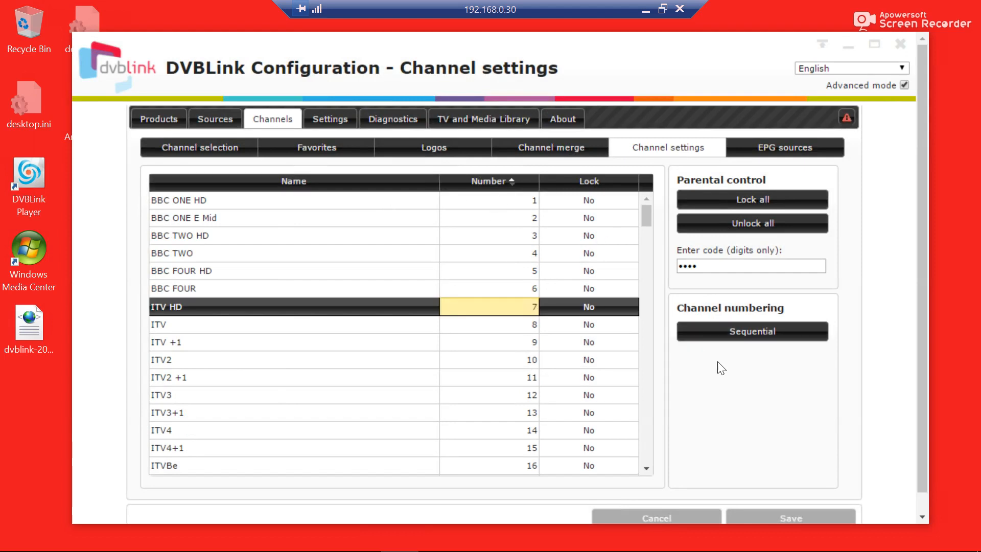
{"action": "left_click", "coordinate": [772, 148]}
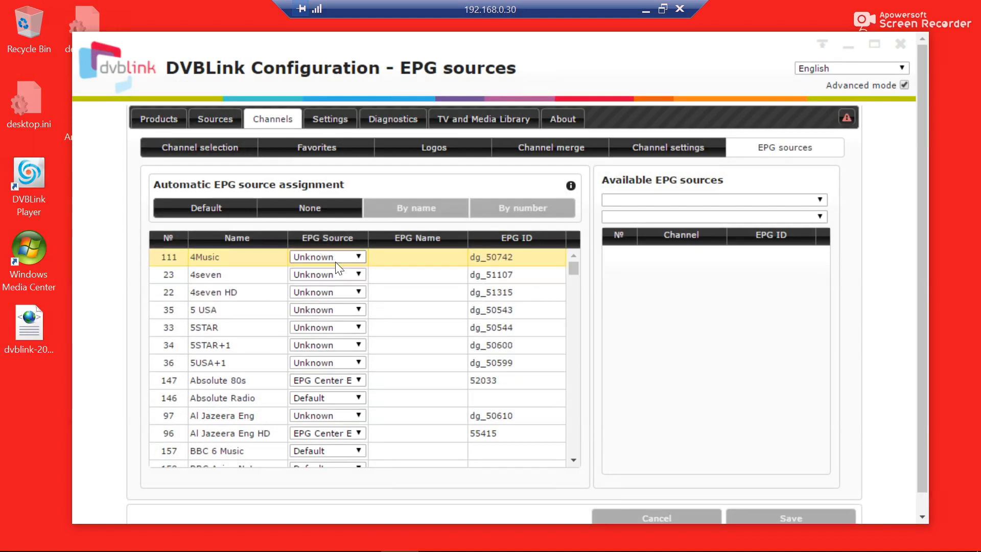
{"action": "left_click", "coordinate": [348, 381]}
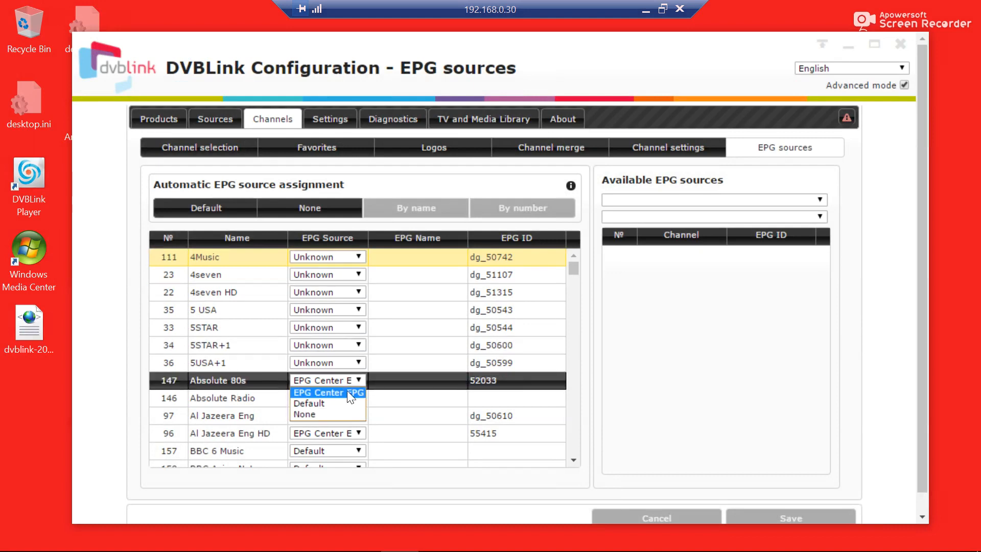
{"action": "left_click", "coordinate": [450, 188]}
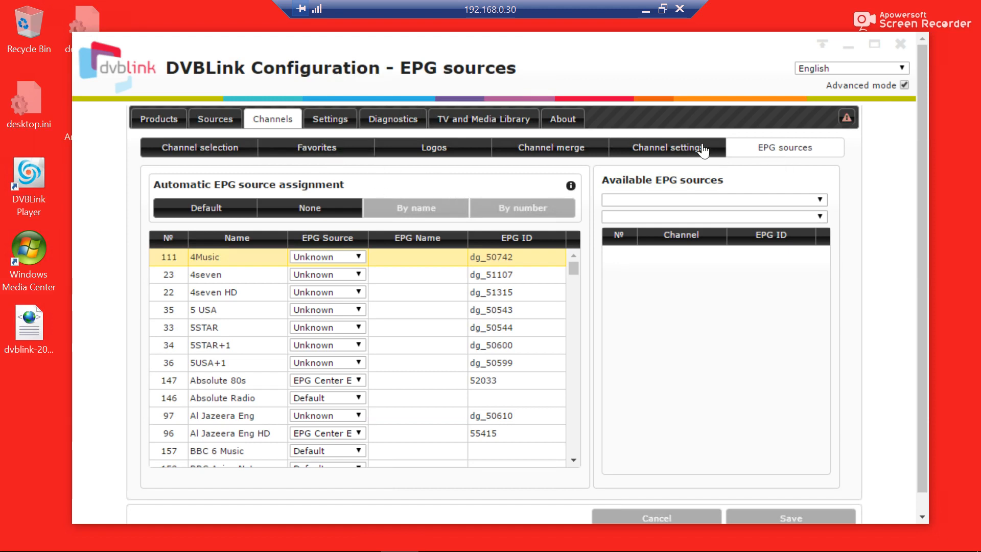
{"action": "left_click", "coordinate": [702, 149]}
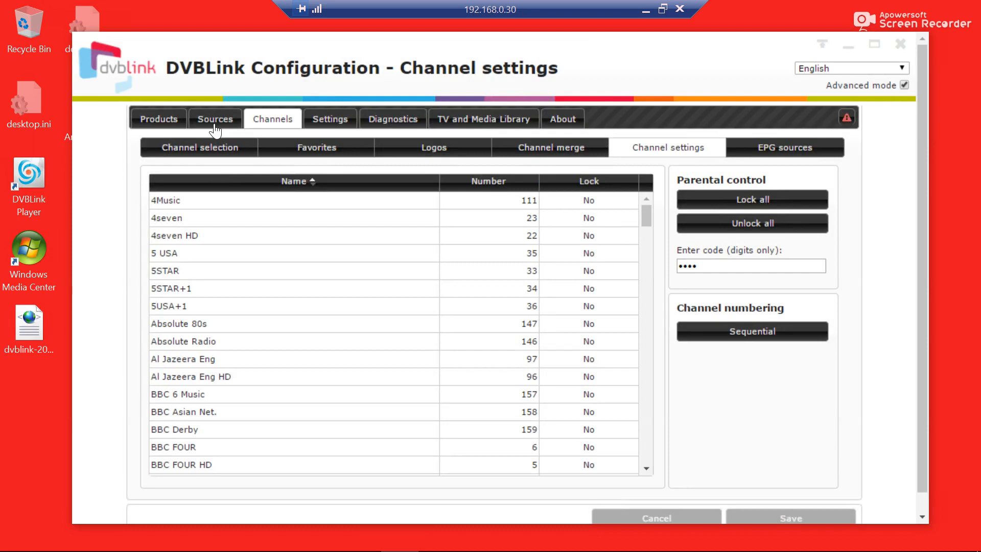
{"action": "left_click", "coordinate": [215, 123]}
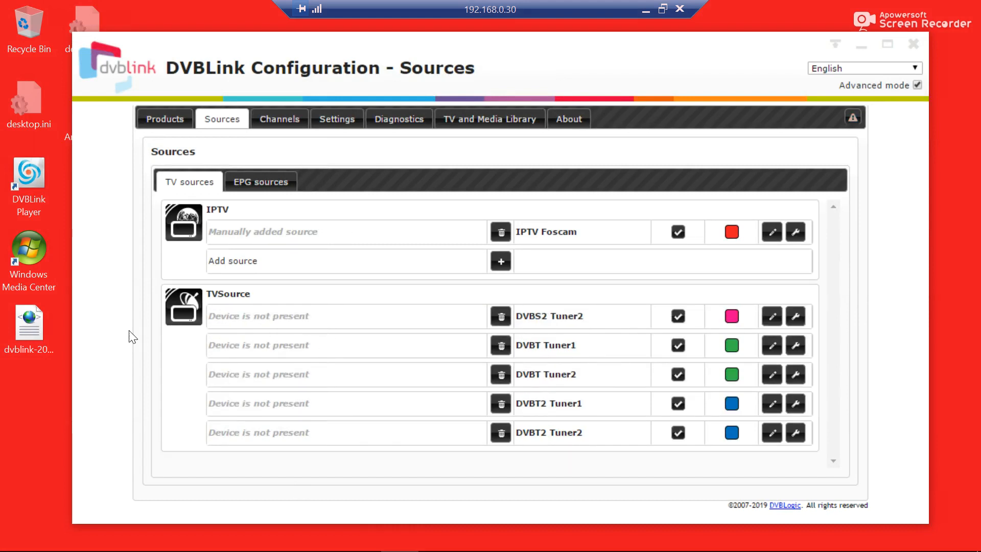
Step: Copy the dvblink-20190818-0944.xml backup file from the 192.168.0.30 desktop
{"action": "left_click", "coordinate": [41, 336]}
{"action": "right_click", "coordinate": [40, 335]}
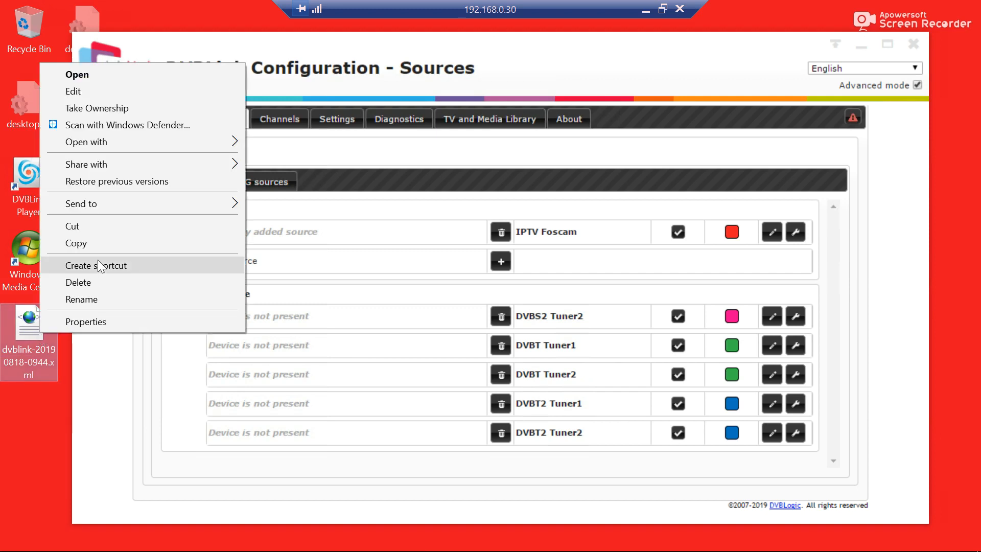
{"action": "left_click", "coordinate": [103, 245]}
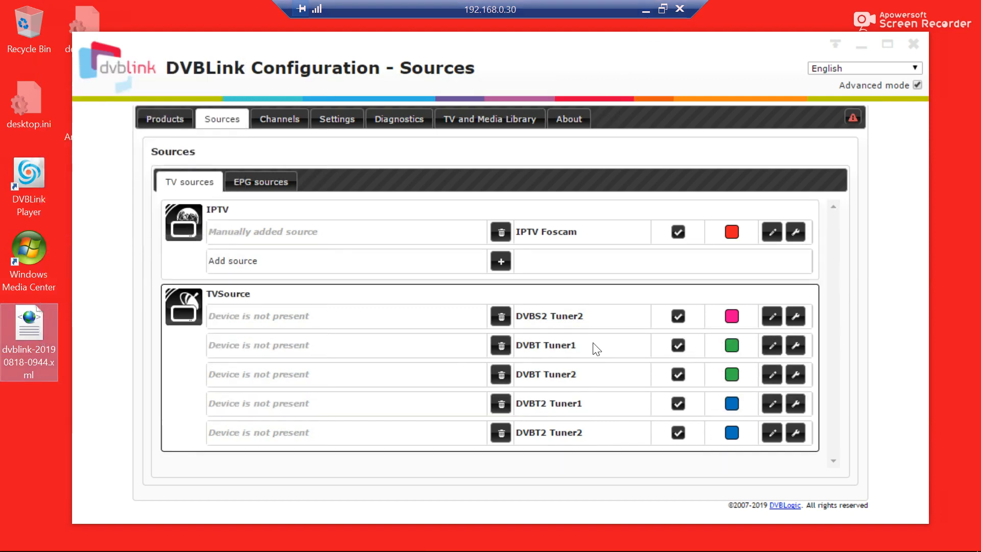
Step: Return to the local desktop, paste the dvblink-20190818-0944.xml backup file there, and copy the pasted file
{"action": "left_click", "coordinate": [648, 10]}
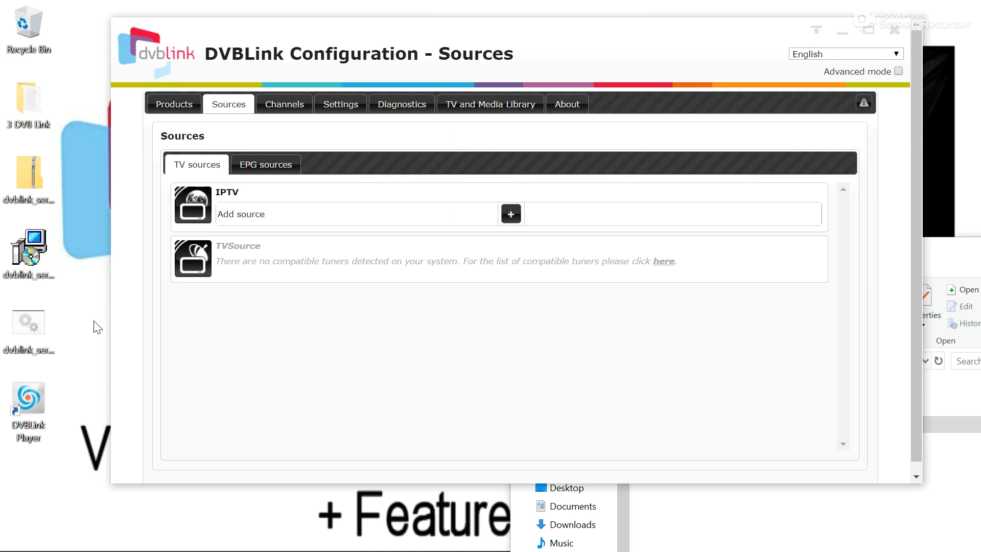
{"action": "right_click", "coordinate": [35, 480]}
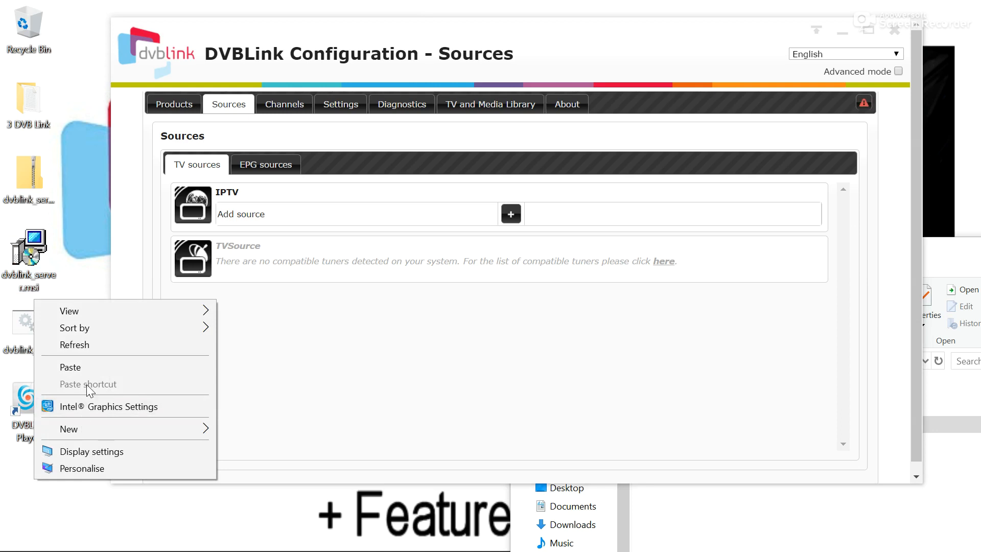
{"action": "left_click", "coordinate": [84, 368]}
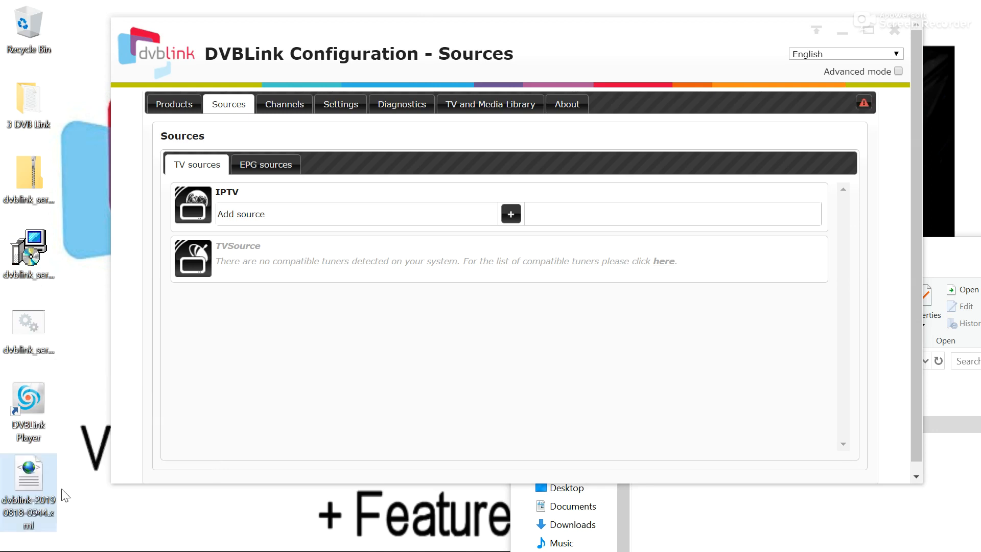
{"action": "right_click", "coordinate": [32, 477]}
{"action": "left_click", "coordinate": [93, 384]}
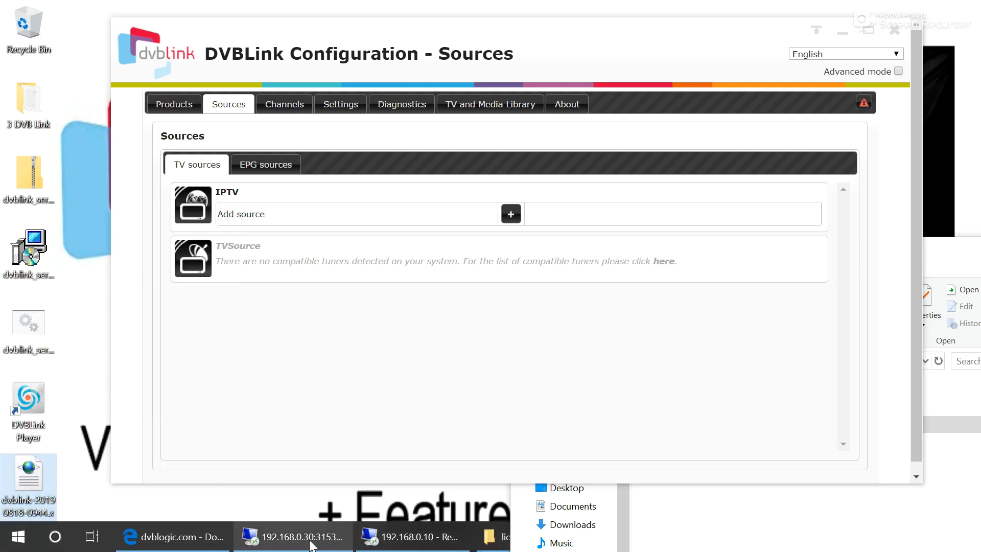
Step: Switch to the 192.168.0.10 remote session and paste the backup file onto its desktop, skipping the duplicate copy
{"action": "left_click", "coordinate": [372, 546]}
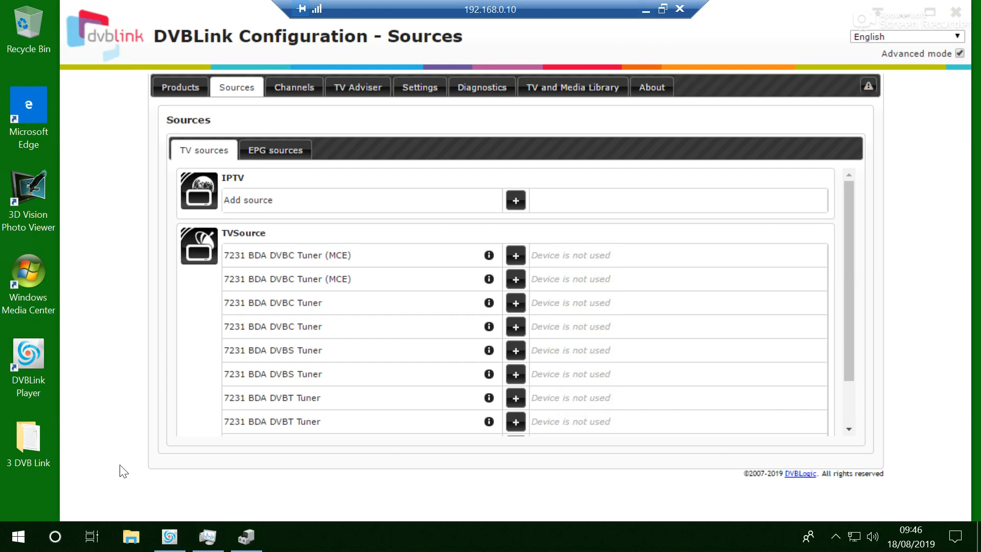
{"action": "right_click", "coordinate": [27, 495]}
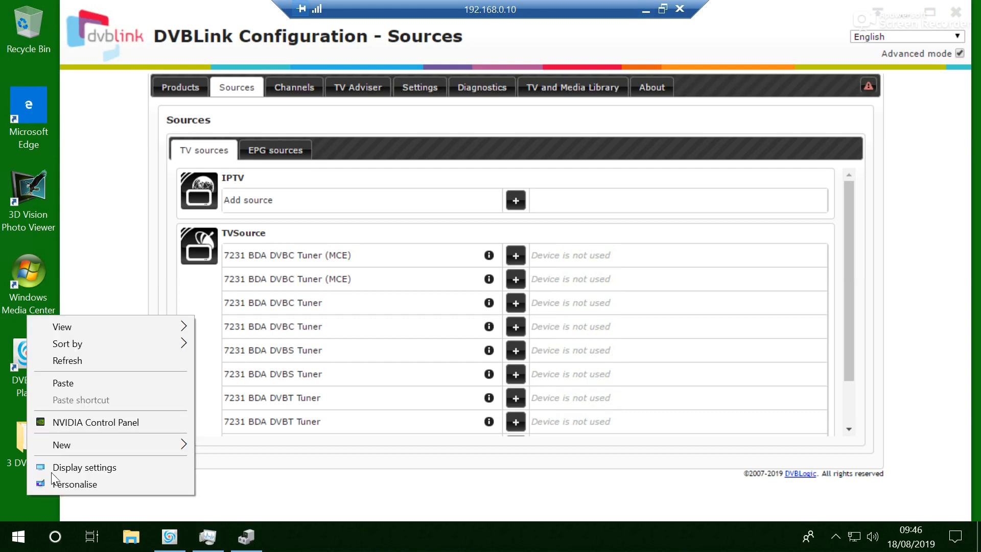
{"action": "left_click", "coordinate": [83, 383]}
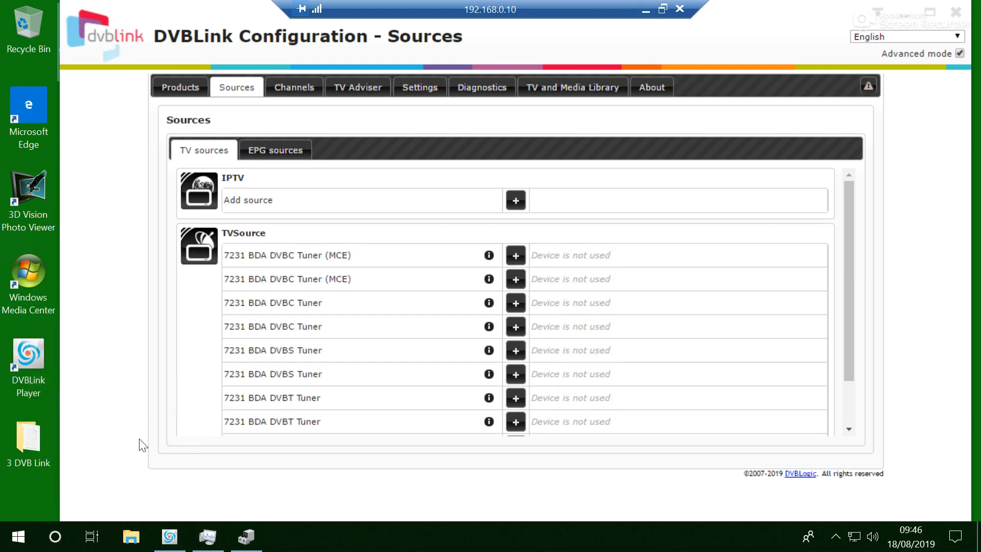
{"action": "right_click", "coordinate": [27, 494]}
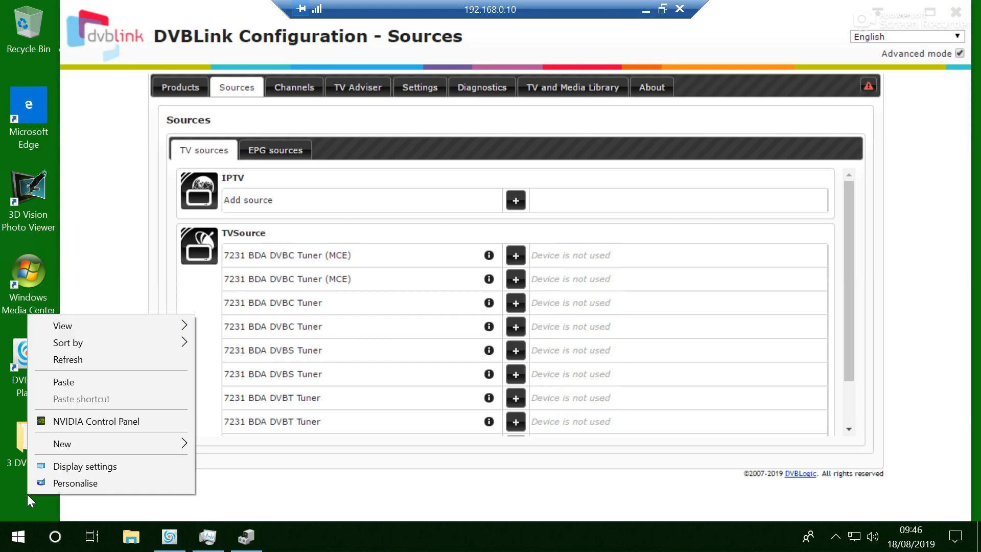
{"action": "left_click", "coordinate": [81, 381]}
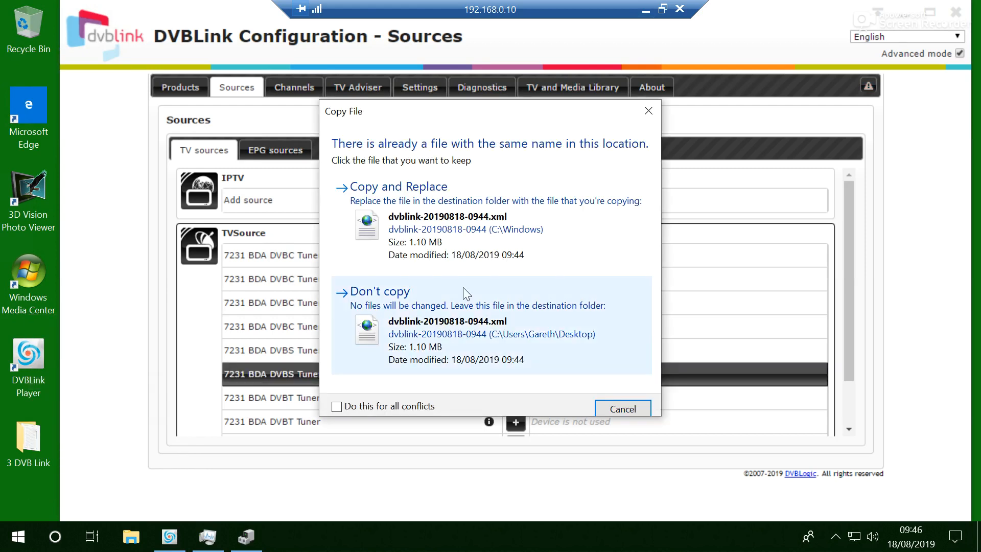
{"action": "left_click", "coordinate": [463, 287]}
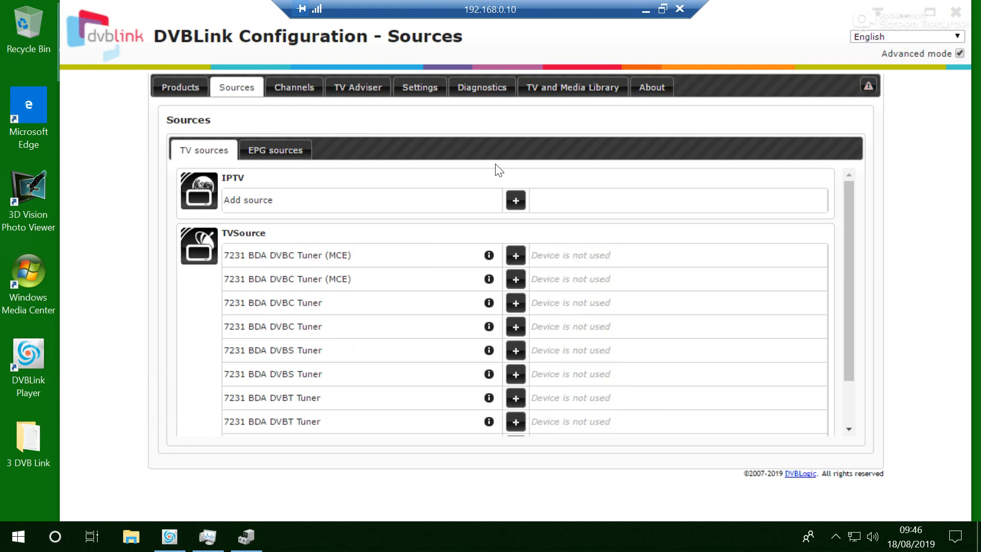
Step: Check the favorites, logos, channel merge, channel settings and EPG source assignments on the 192.168.0.10 server
{"action": "left_click", "coordinate": [412, 89]}
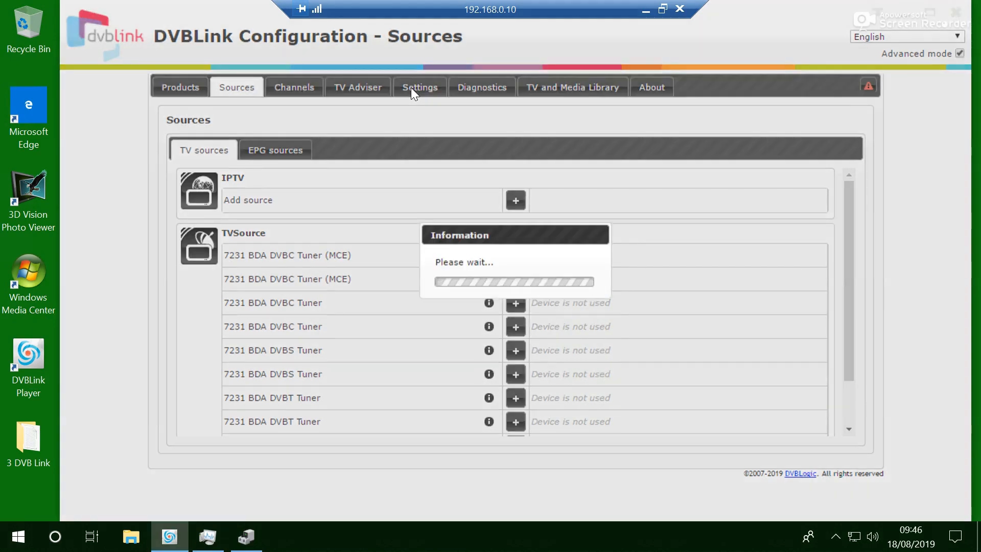
{"action": "left_click", "coordinate": [289, 93]}
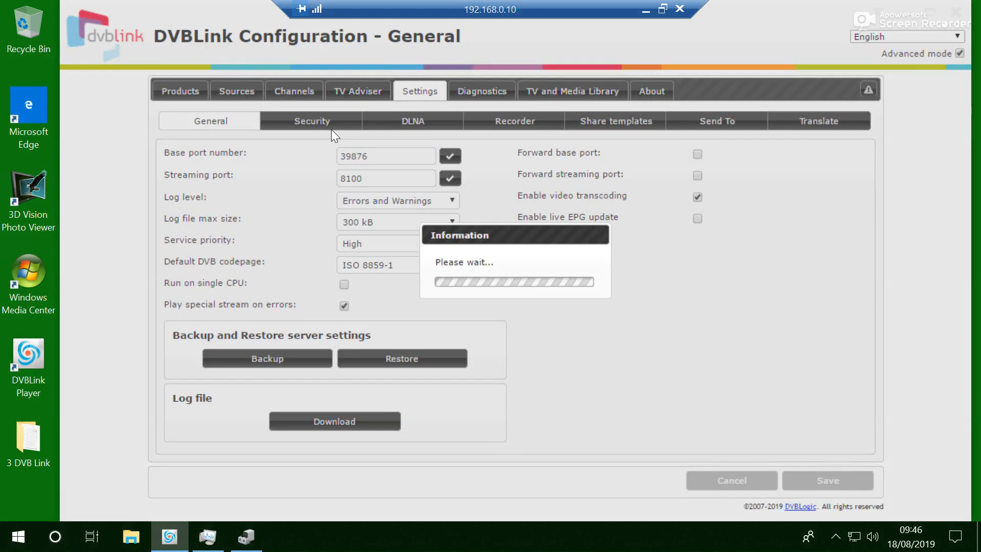
{"action": "left_click", "coordinate": [354, 119]}
{"action": "left_click", "coordinate": [473, 121]}
{"action": "left_click", "coordinate": [596, 123]}
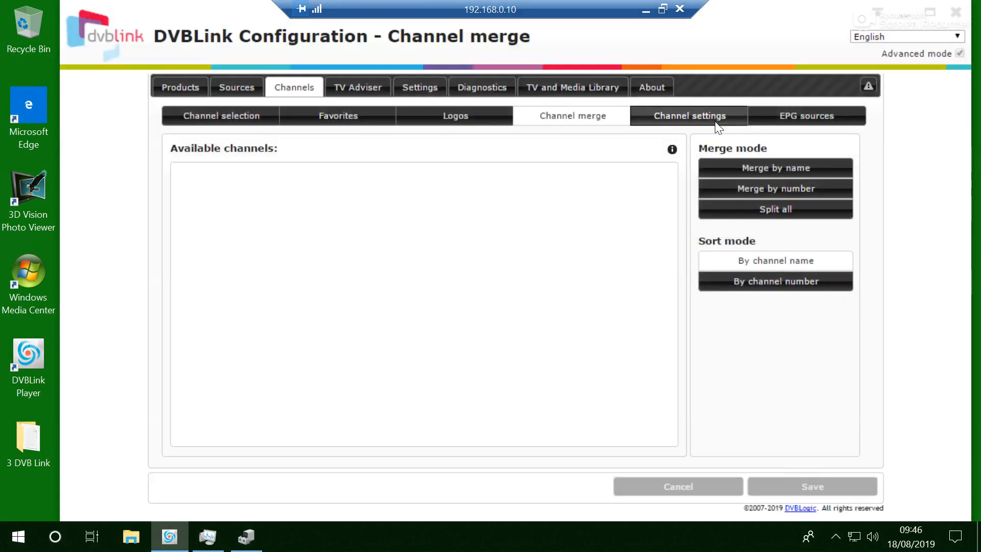
{"action": "left_click", "coordinate": [718, 124]}
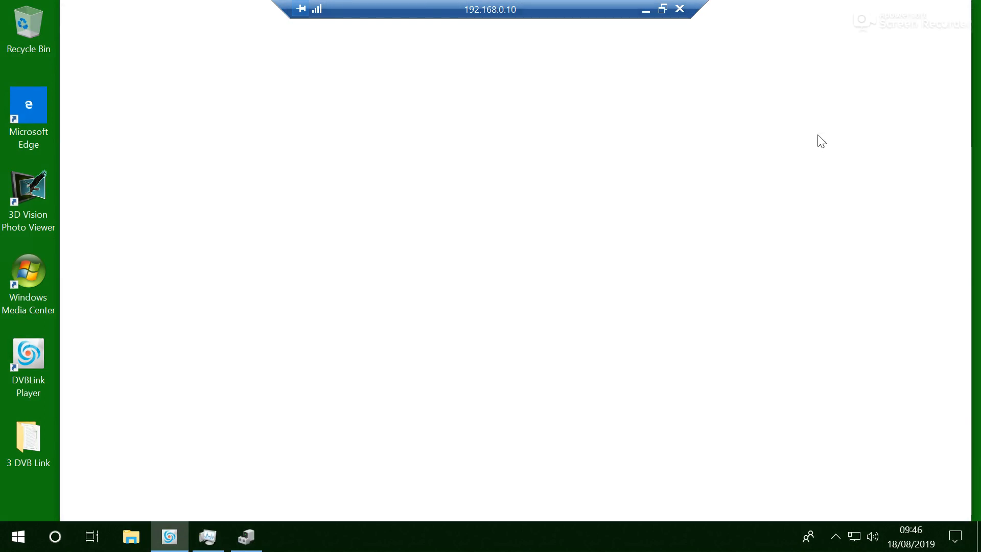
{"action": "left_click", "coordinate": [823, 118]}
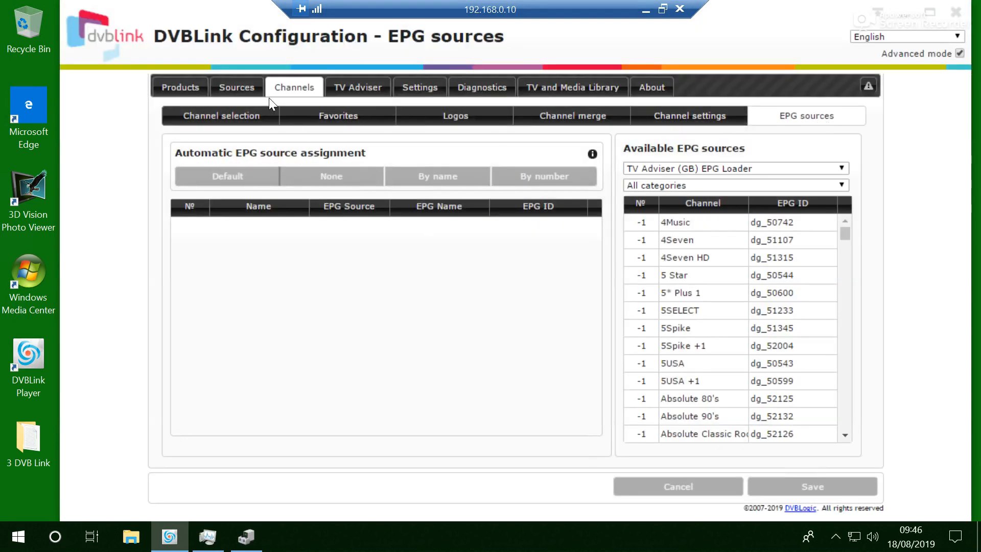
Step: Restore the server settings from dvblink-20190818-0944.xml on the Desktop
{"action": "left_click", "coordinate": [424, 85]}
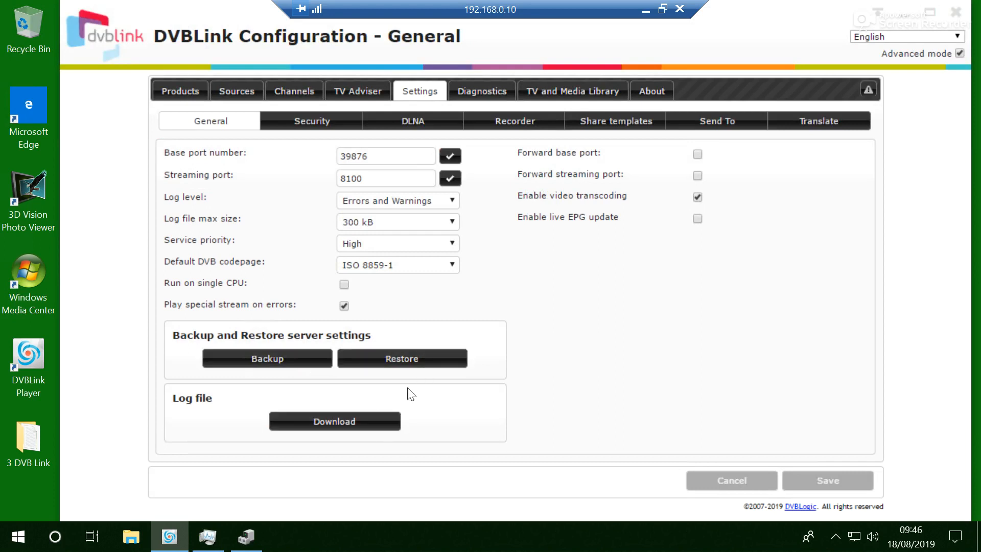
{"action": "left_click", "coordinate": [397, 361]}
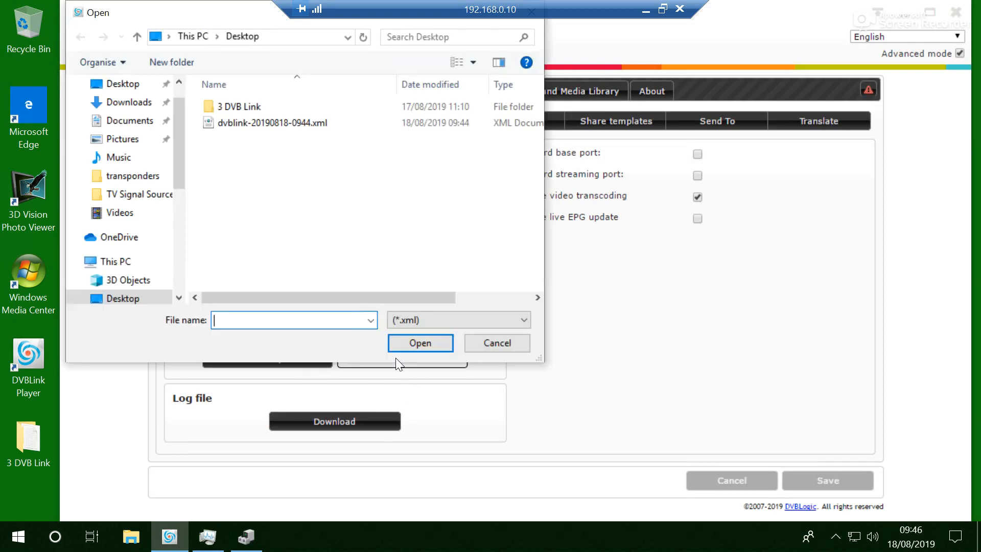
{"action": "left_click", "coordinate": [137, 85]}
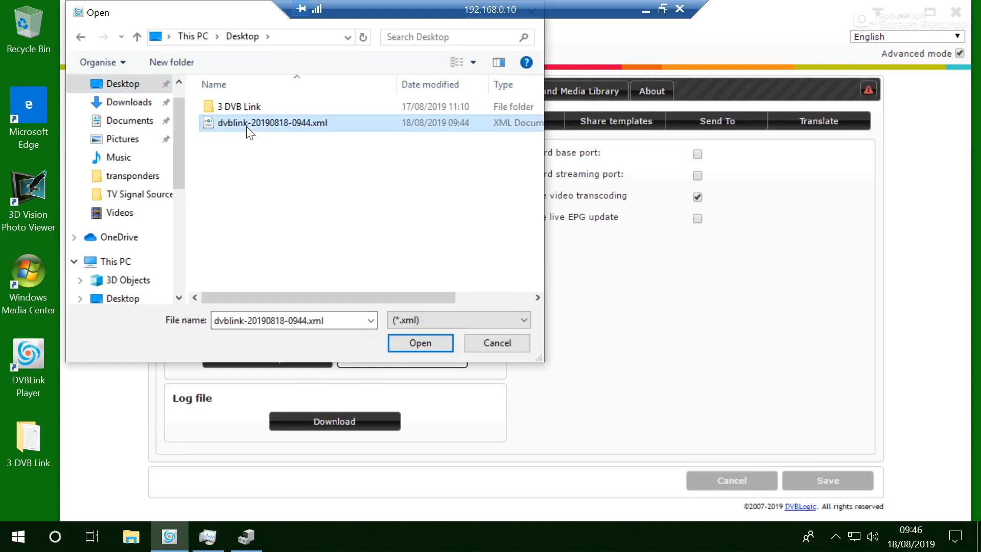
{"action": "double_click", "coordinate": [248, 131]}
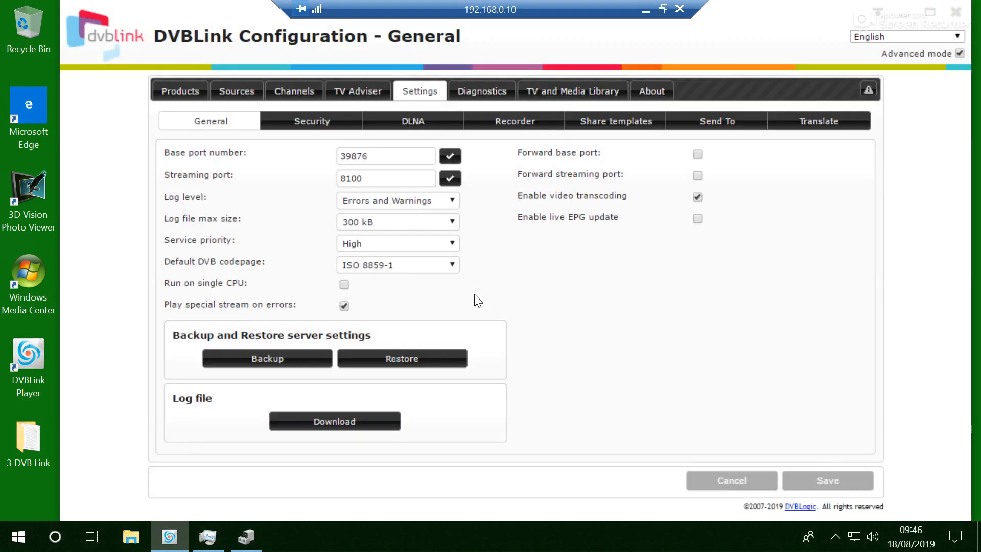
Step: Review the restored channel selection, favorites, merged channels, channel settings and EPG sources
{"action": "left_click", "coordinate": [296, 95]}
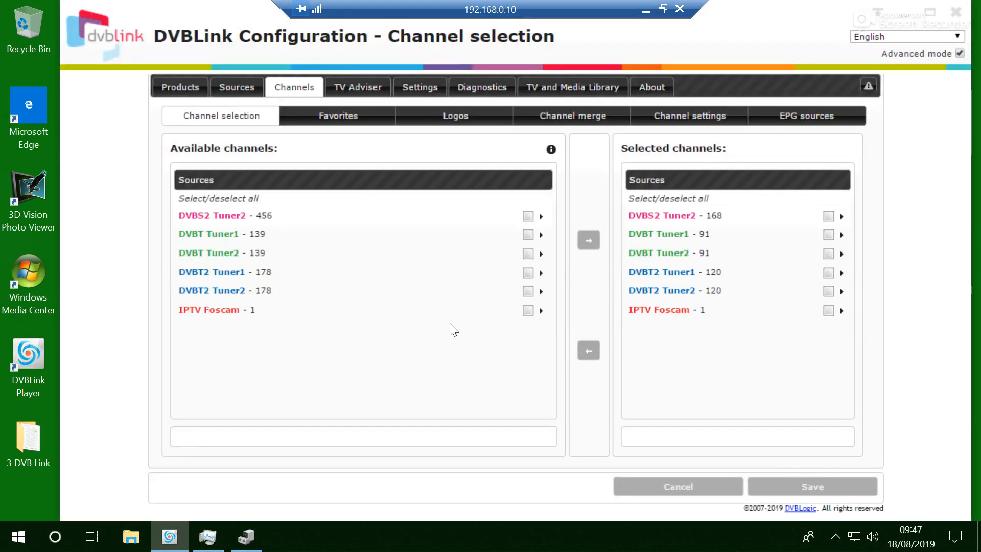
{"action": "left_click", "coordinate": [356, 119]}
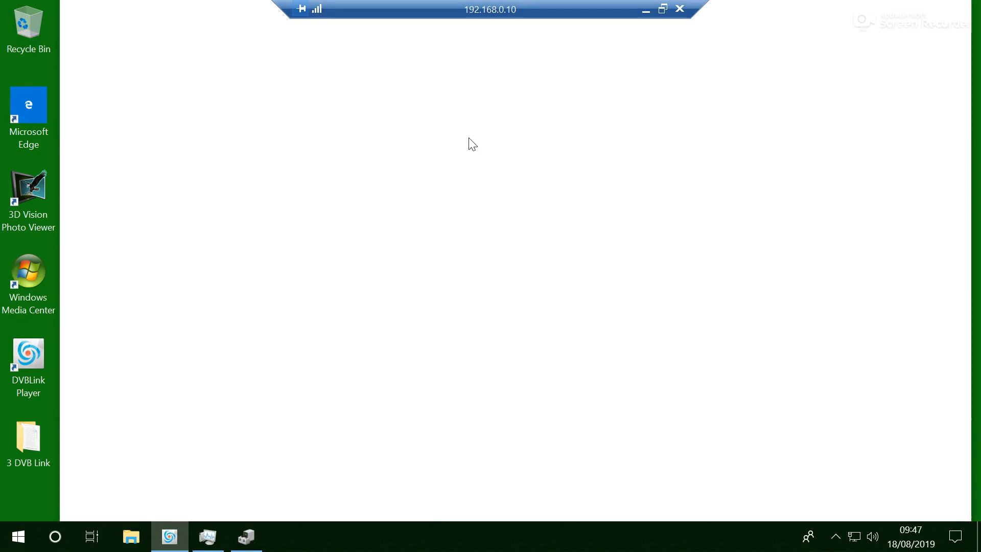
{"action": "left_click", "coordinate": [571, 117]}
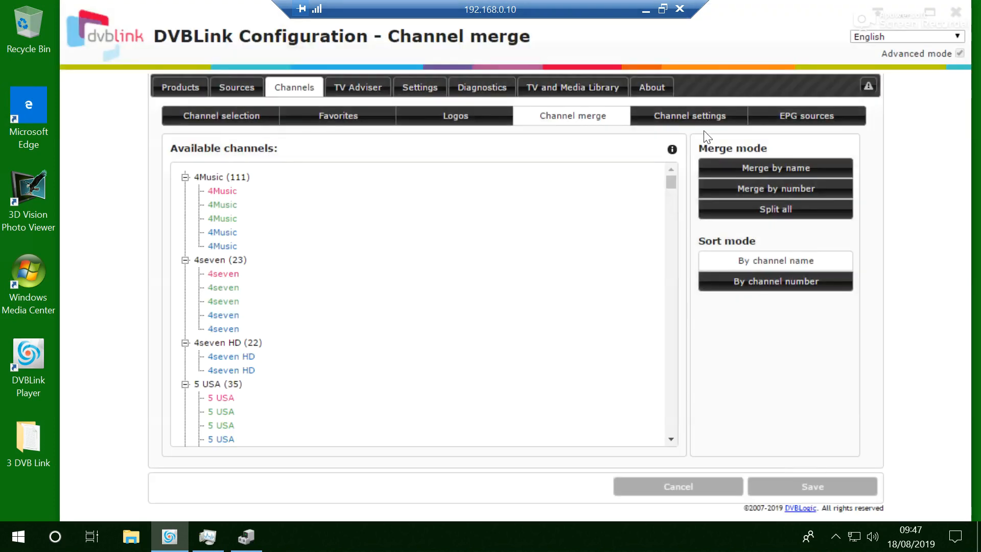
{"action": "left_click", "coordinate": [703, 119]}
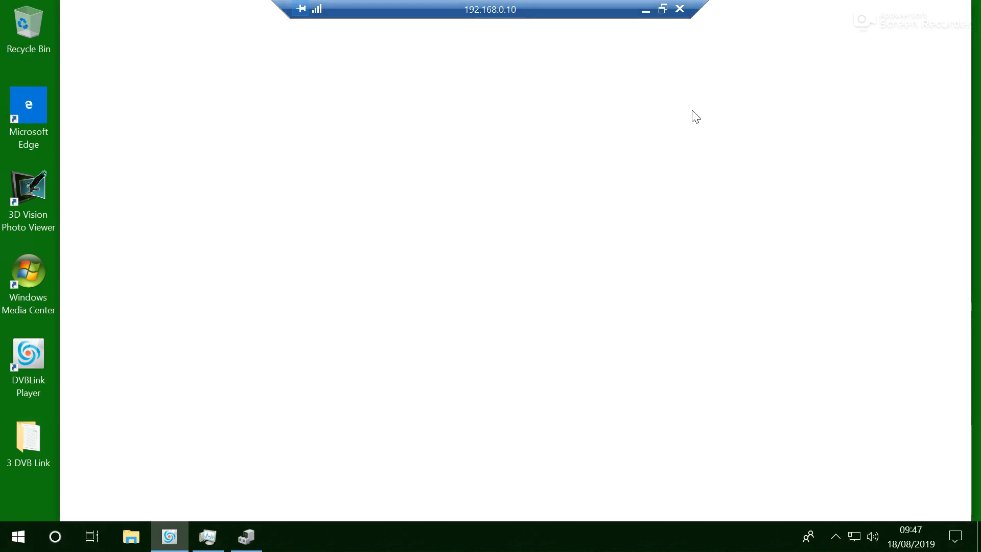
{"action": "left_click", "coordinate": [802, 117]}
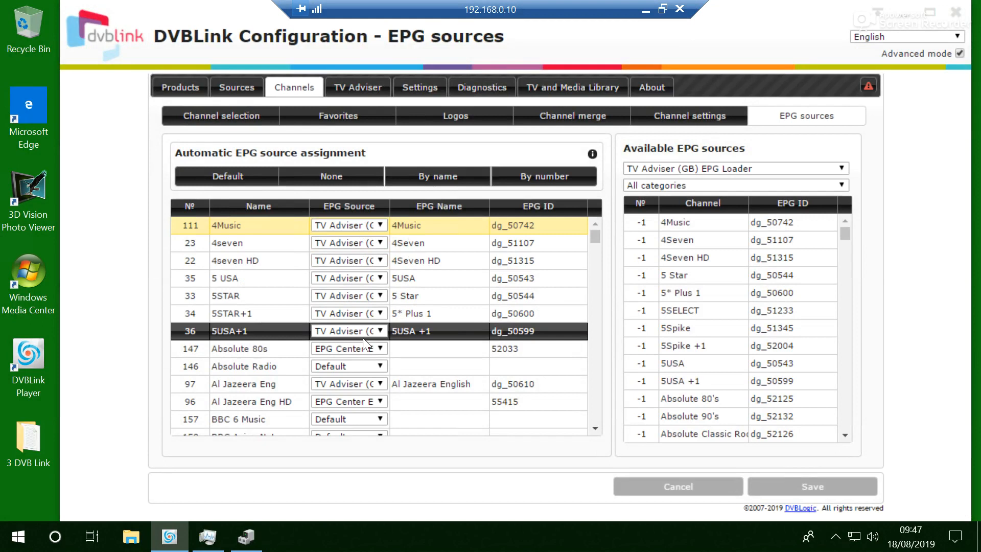
Step: Review the installed products' license status and examine the full list of restored TV sources and unused tuners
{"action": "left_click", "coordinate": [174, 90]}
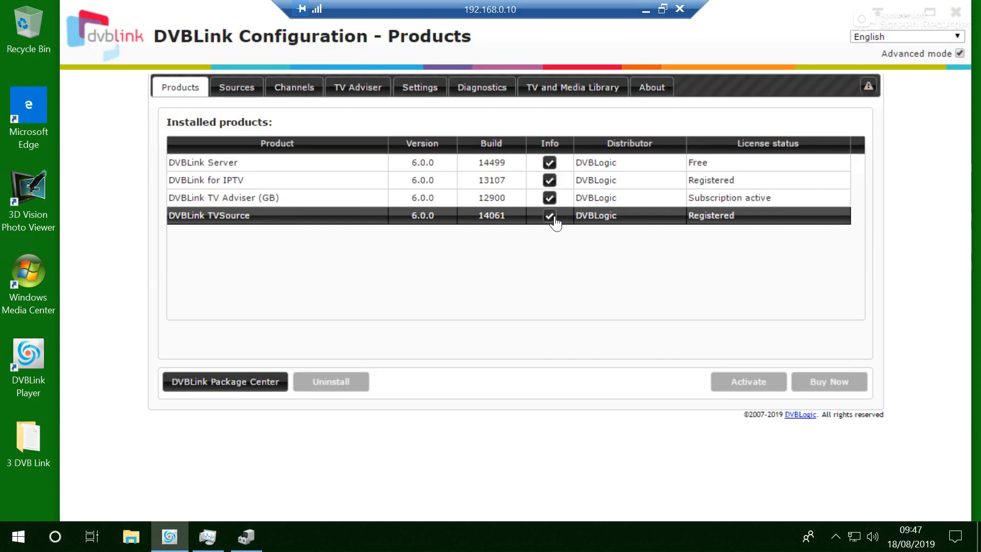
{"action": "mouse_move", "coordinate": [556, 223]}
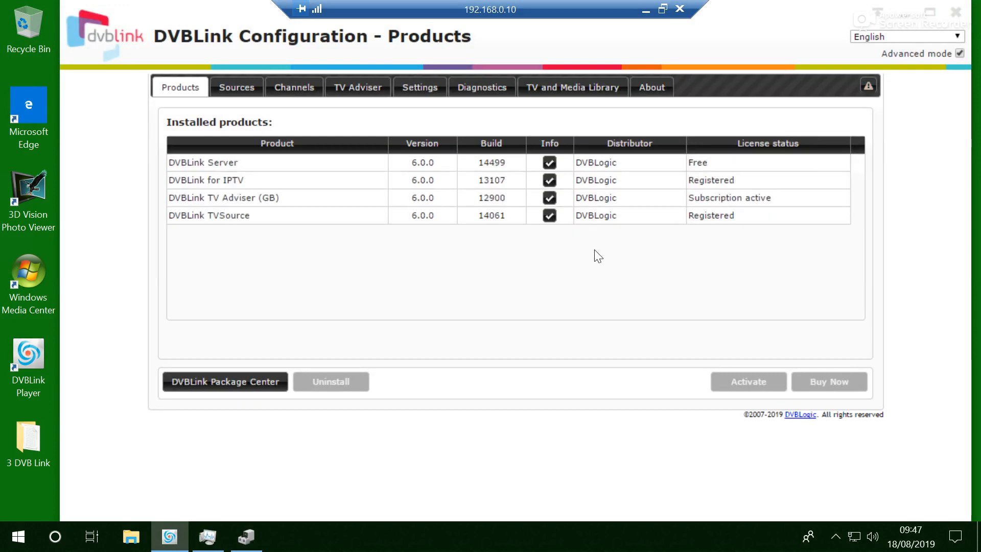
{"action": "left_click", "coordinate": [261, 97]}
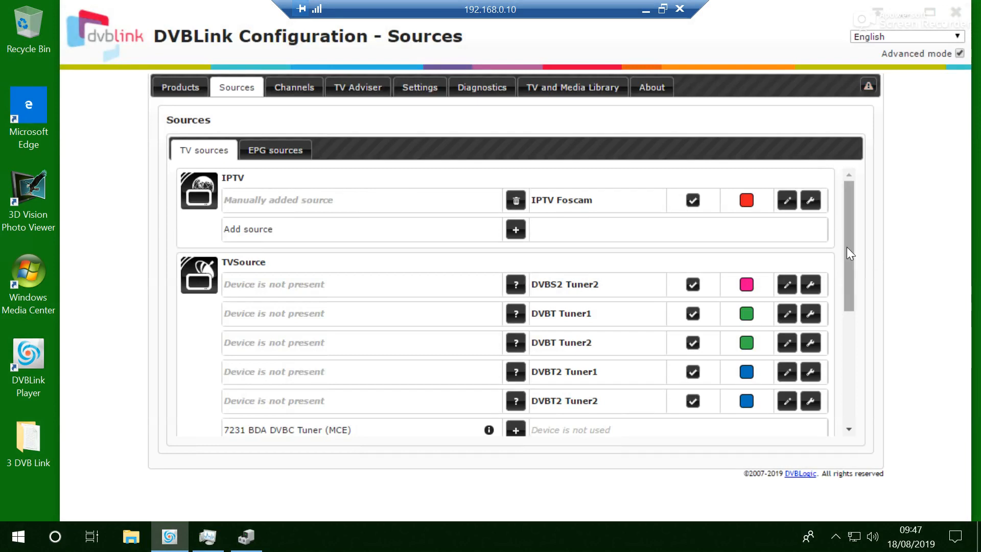
{"action": "left_click_drag", "start_coordinate": [847, 247], "coordinate": [873, 280]}
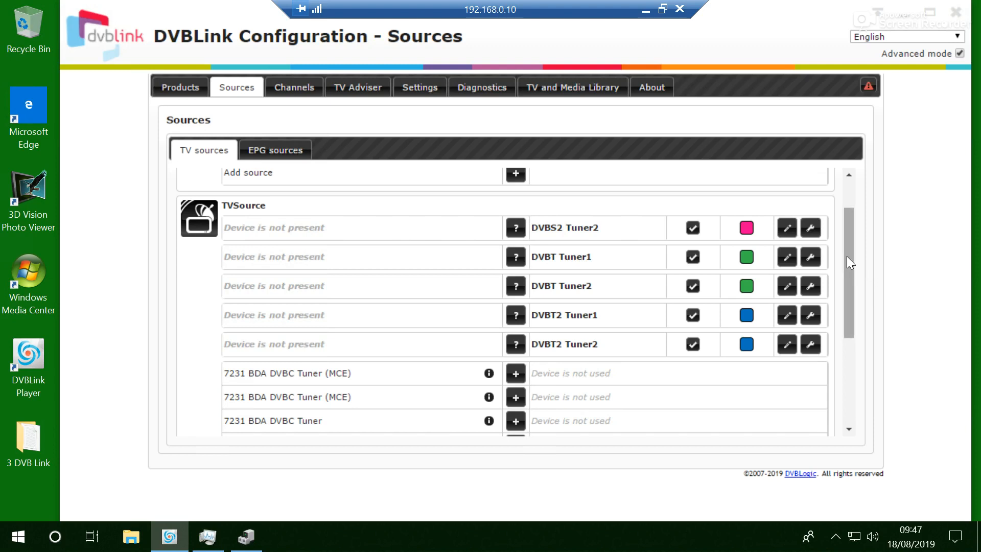
{"action": "left_click_drag", "start_coordinate": [847, 256], "coordinate": [868, 236]}
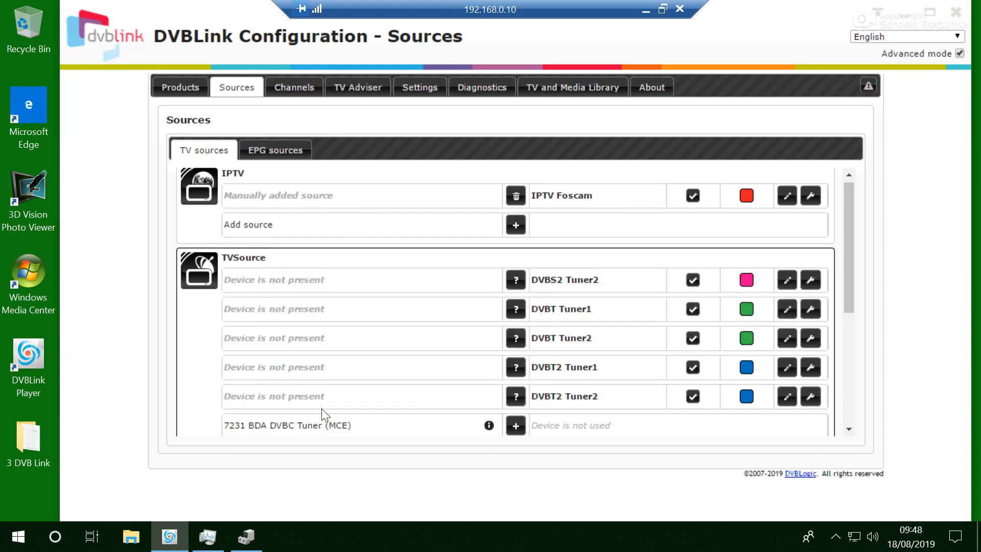
{"action": "left_click_drag", "start_coordinate": [849, 281], "coordinate": [867, 438]}
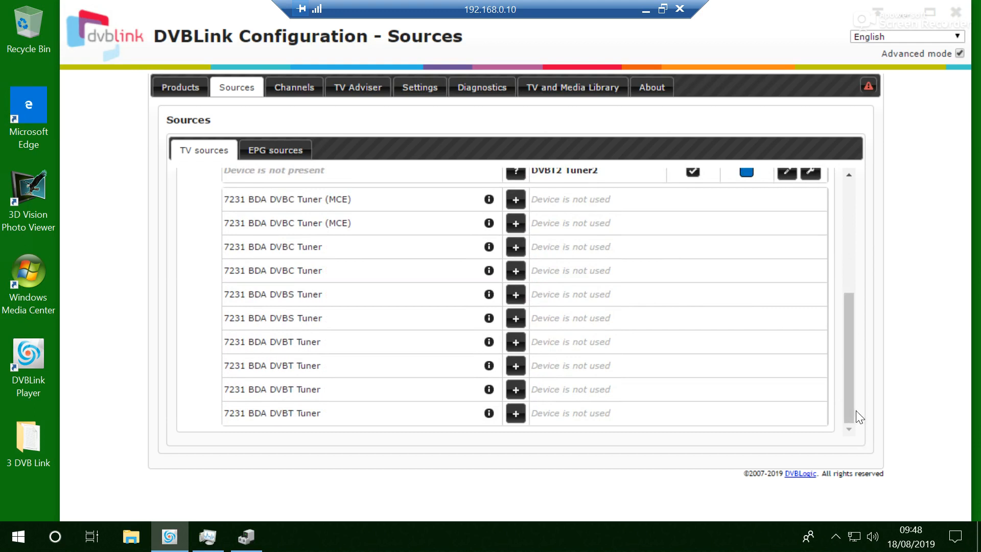
{"action": "left_click_drag", "start_coordinate": [851, 404], "coordinate": [858, 241]}
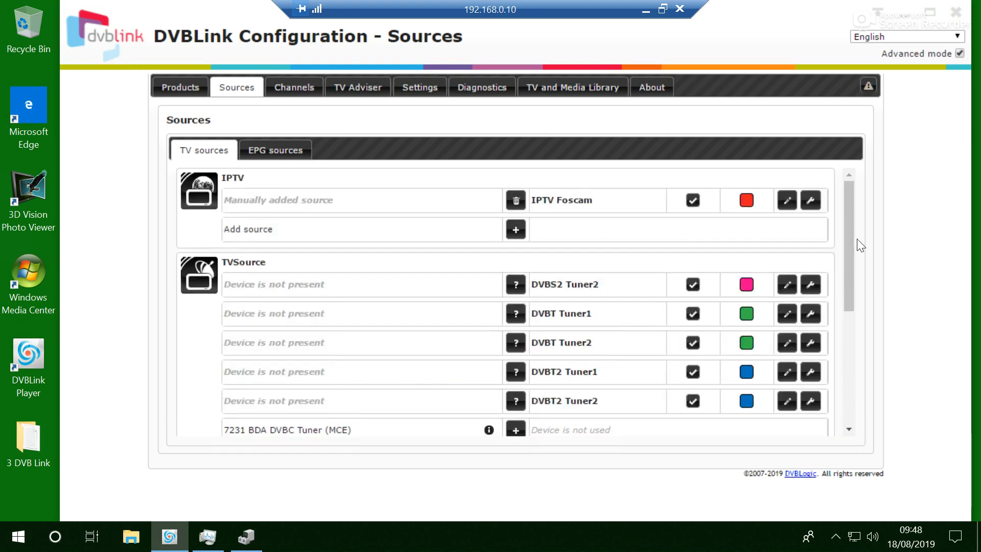
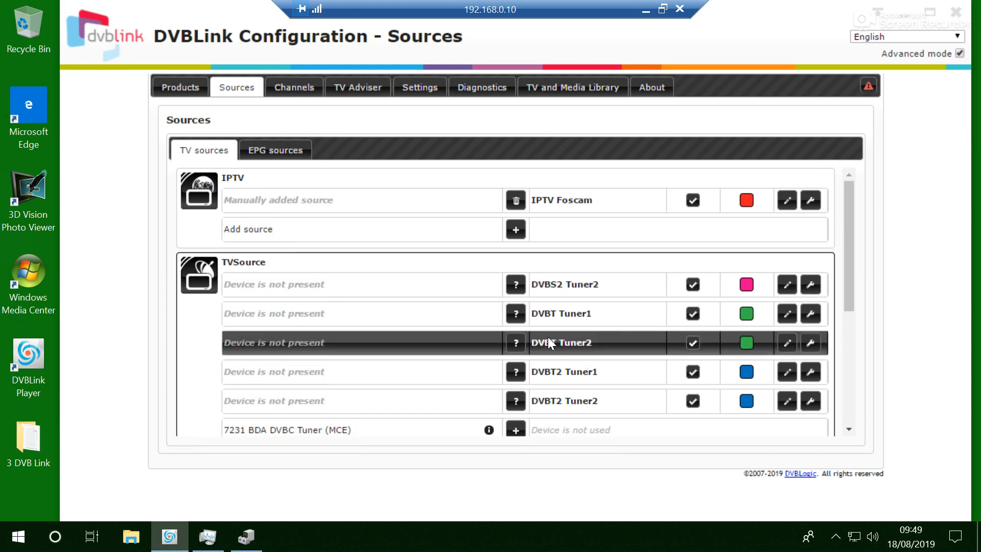
Step: Reassign the restored DVBS2 Tuner2 source to the free device 7231 BDA DVBS Tuner, Satellite (DVB-S/S2), idx 12
{"action": "mouse_move", "coordinate": [524, 288]}
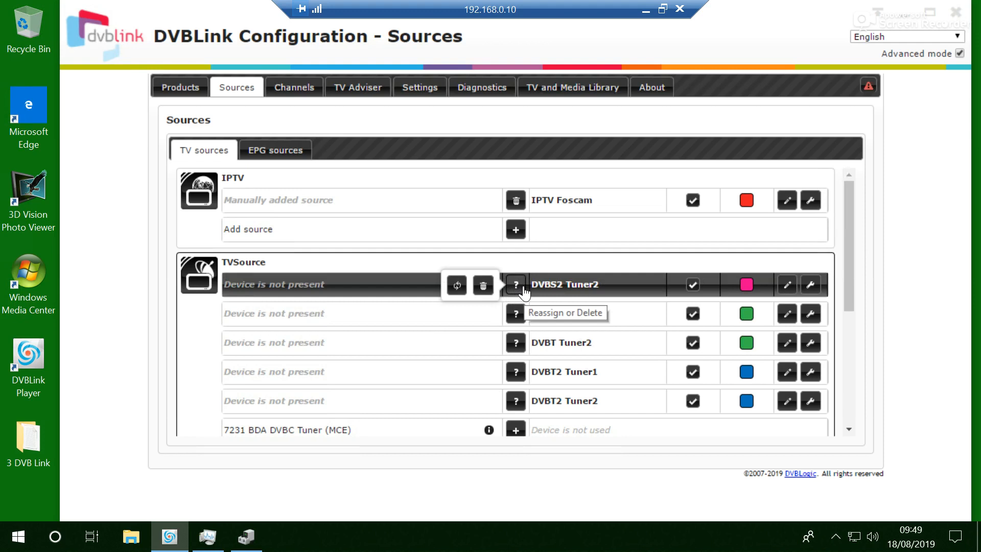
{"action": "left_click", "coordinate": [457, 285]}
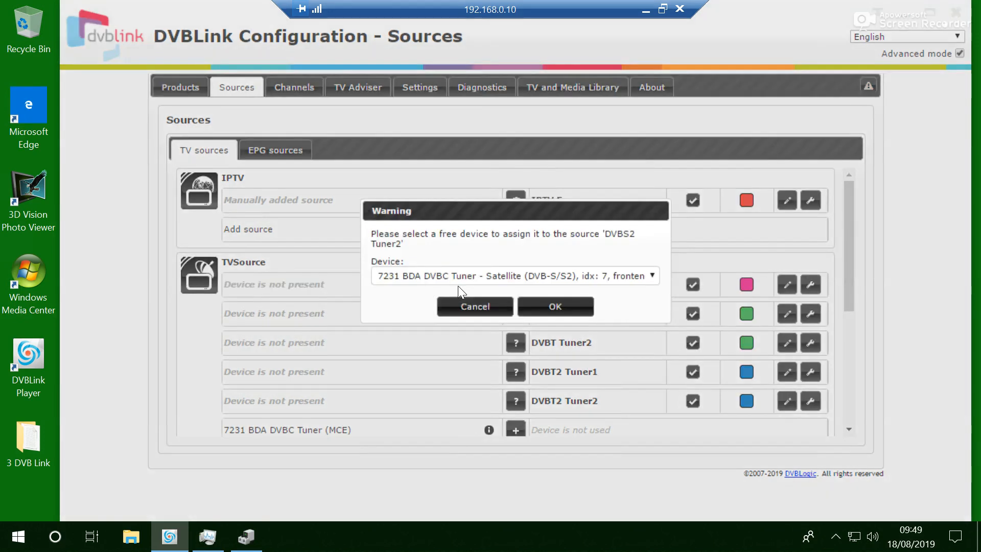
{"action": "left_click", "coordinate": [639, 280]}
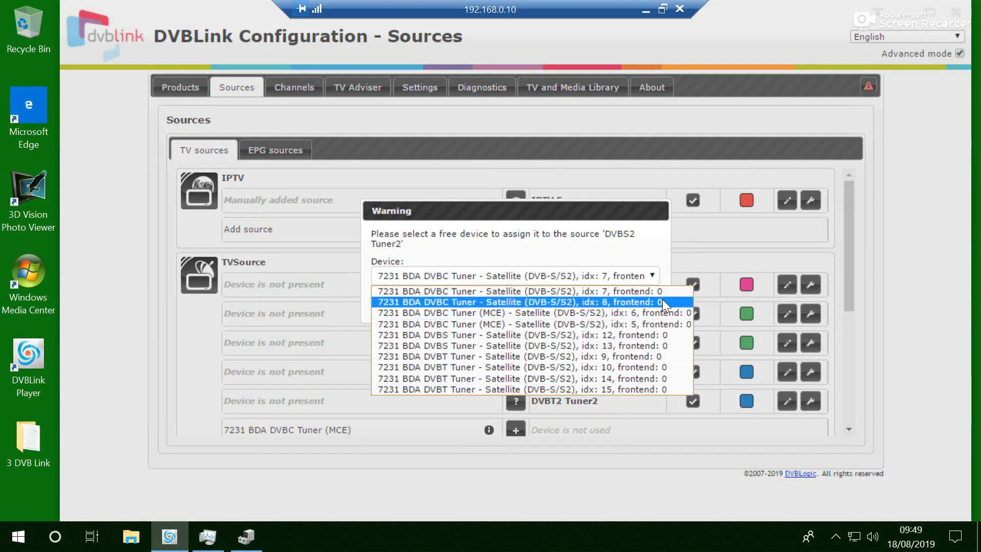
{"action": "left_click", "coordinate": [457, 335]}
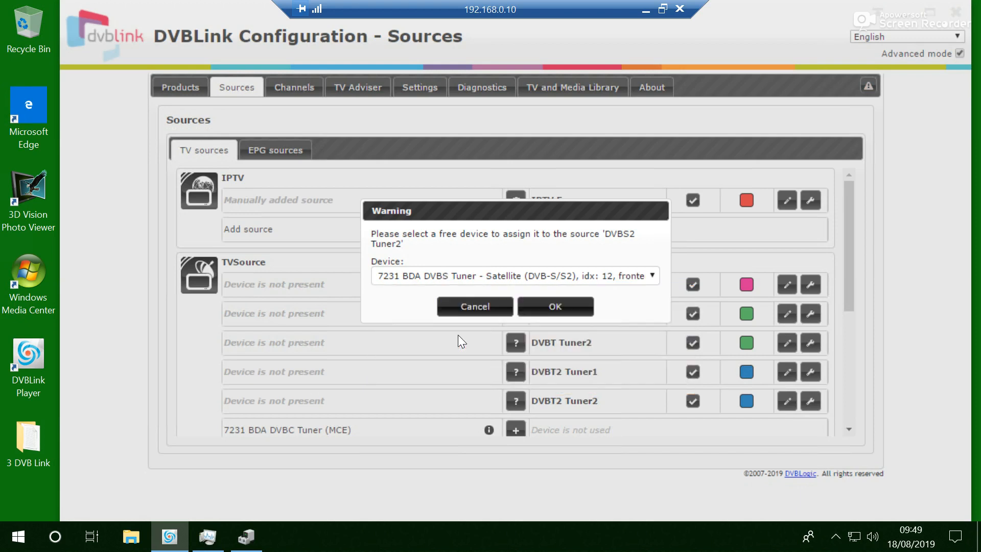
{"action": "left_click", "coordinate": [556, 307]}
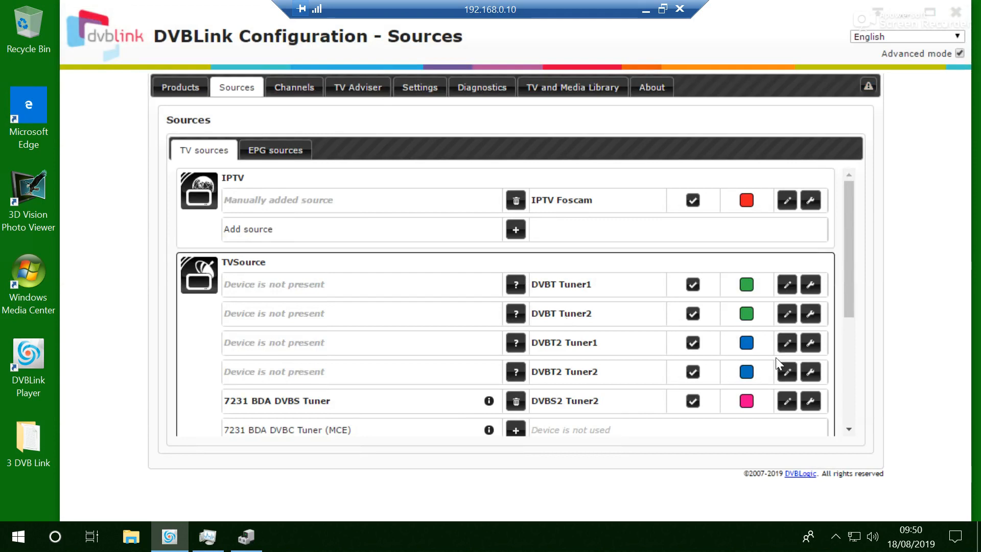
{"action": "left_click_drag", "start_coordinate": [852, 297], "coordinate": [858, 360]}
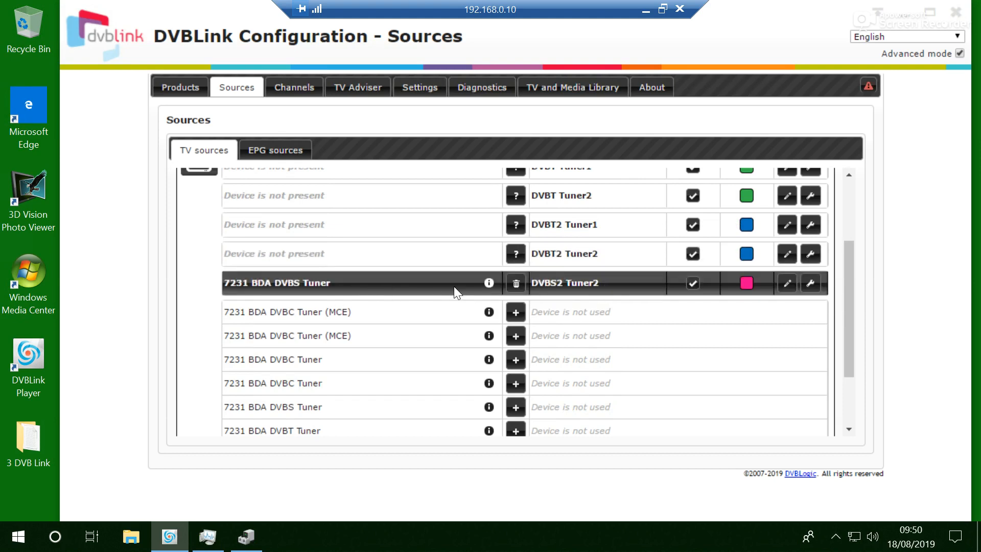
{"action": "mouse_move", "coordinate": [491, 288]}
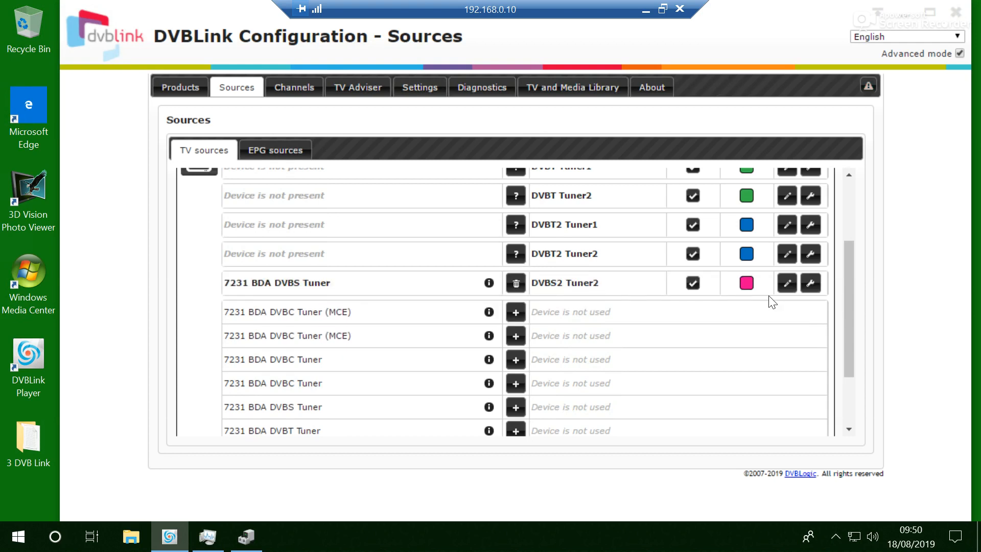
Step: Start reassigning the DVBT Tuner1 source and check the list of free devices offered for it
{"action": "left_click_drag", "start_coordinate": [850, 307], "coordinate": [863, 270]}
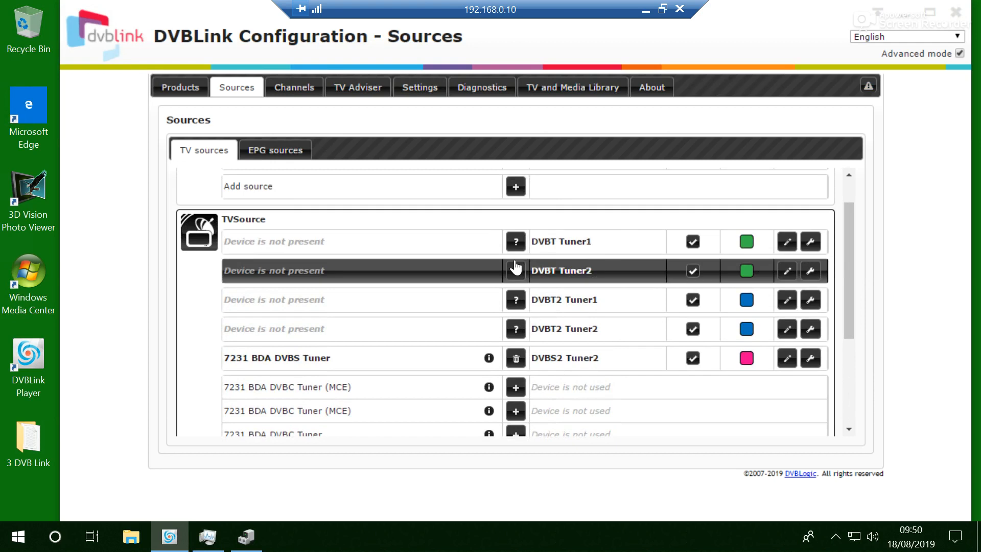
{"action": "mouse_move", "coordinate": [516, 331]}
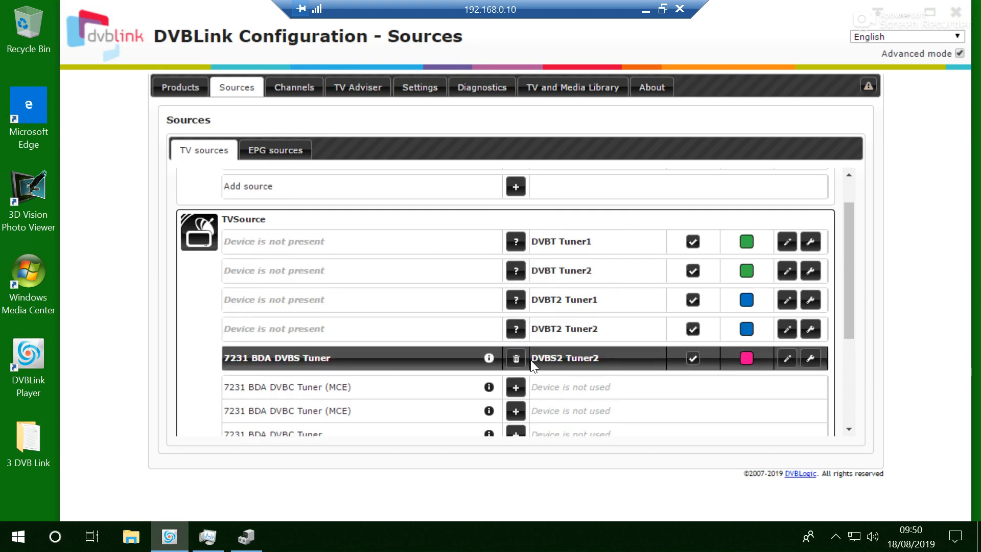
{"action": "left_click", "coordinate": [517, 245]}
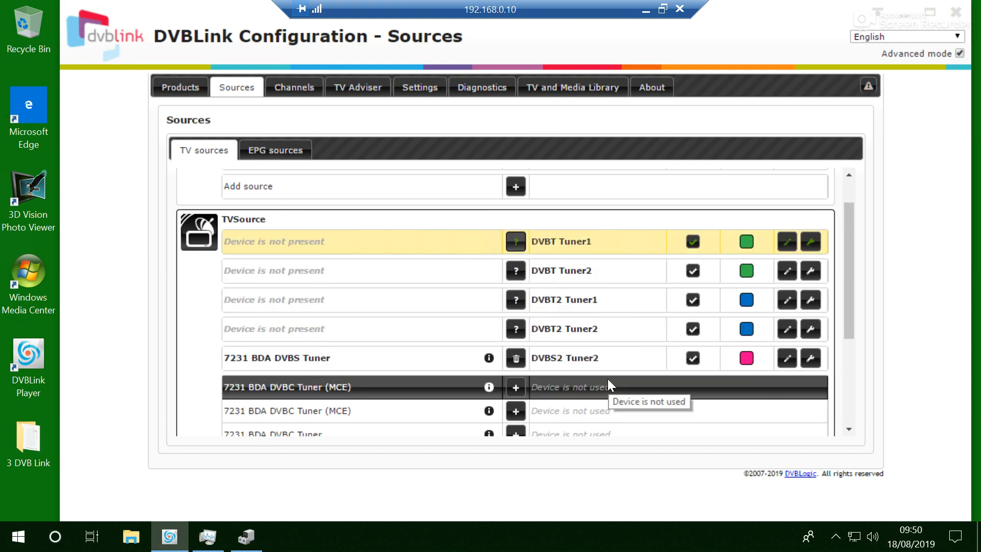
{"action": "mouse_move", "coordinate": [516, 242]}
{"action": "left_click", "coordinate": [463, 241]}
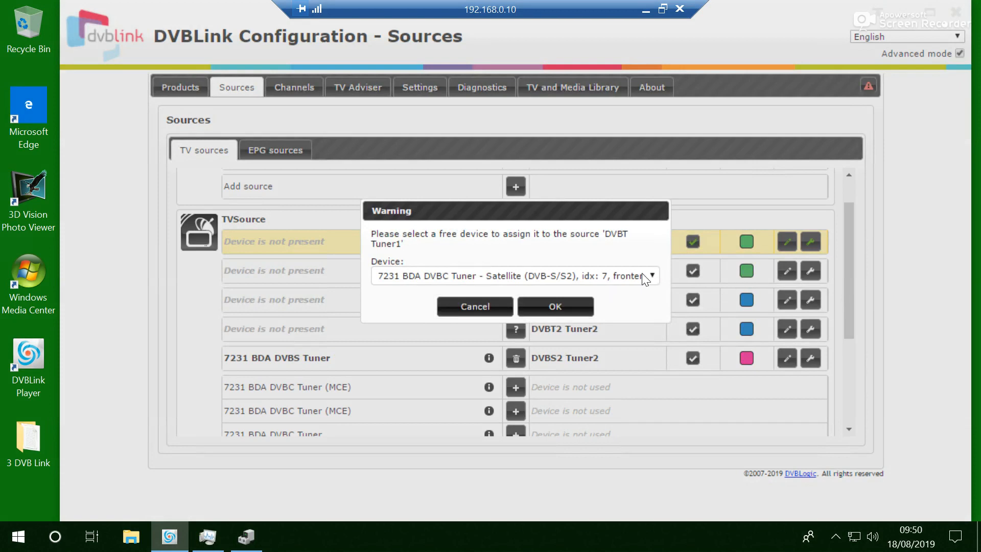
{"action": "left_click", "coordinate": [642, 273]}
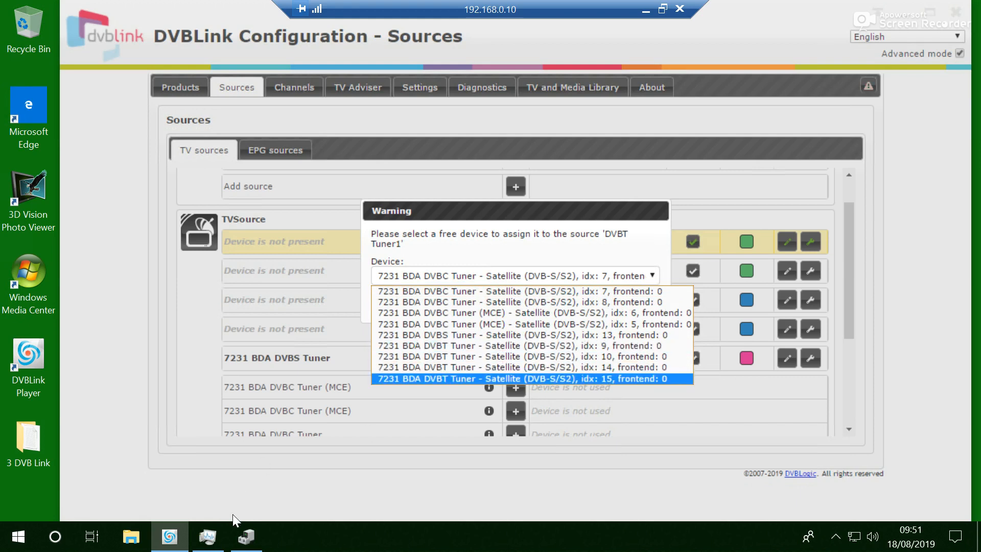
Step: Switch to Device Manager, expand Sound, video and game controllers, and place the window beside the DVBLink configuration
{"action": "left_click", "coordinate": [208, 536]}
{"action": "mouse_move", "coordinate": [246, 537]}
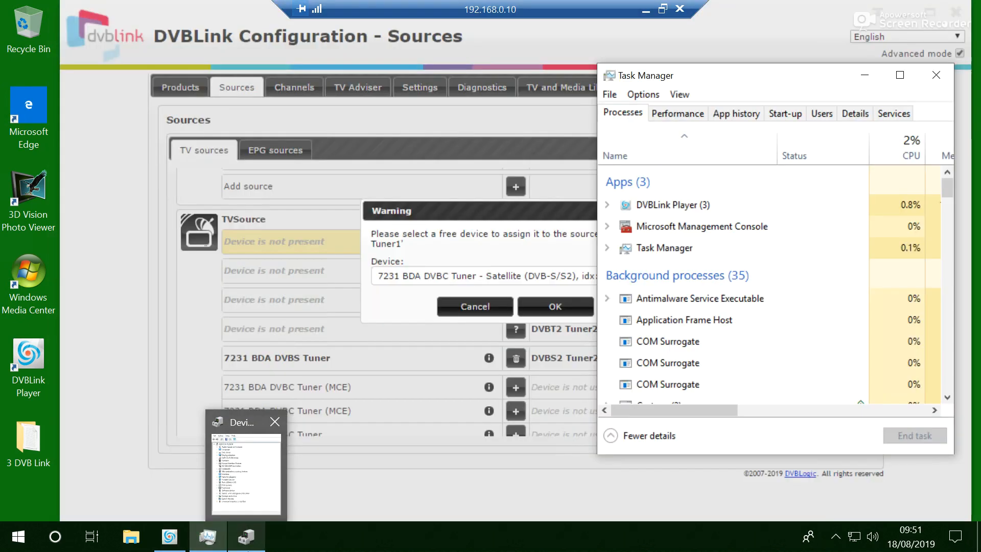
{"action": "left_click", "coordinate": [247, 472]}
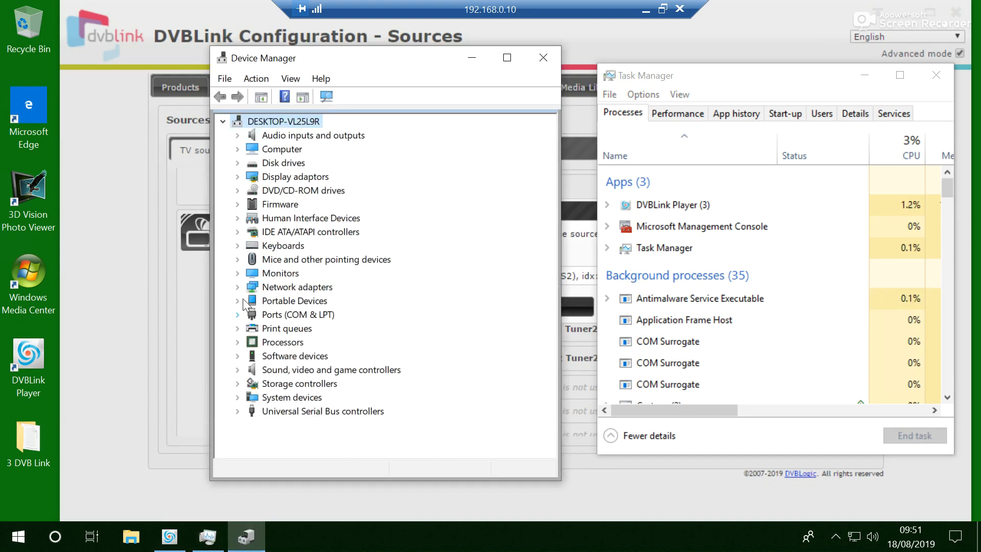
{"action": "left_click", "coordinate": [238, 369]}
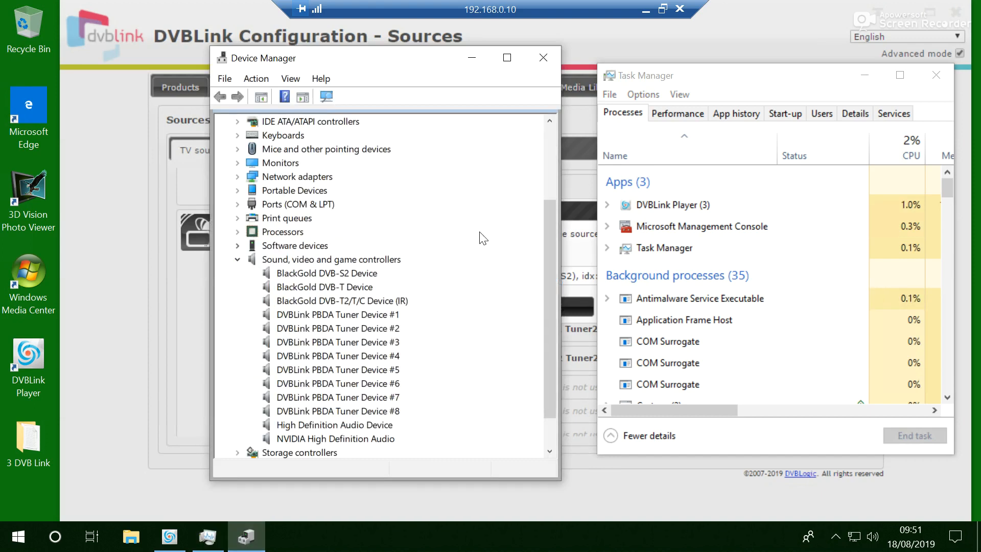
{"action": "left_click_drag", "start_coordinate": [411, 69], "coordinate": [814, 76]}
{"action": "left_click", "coordinate": [772, 318]}
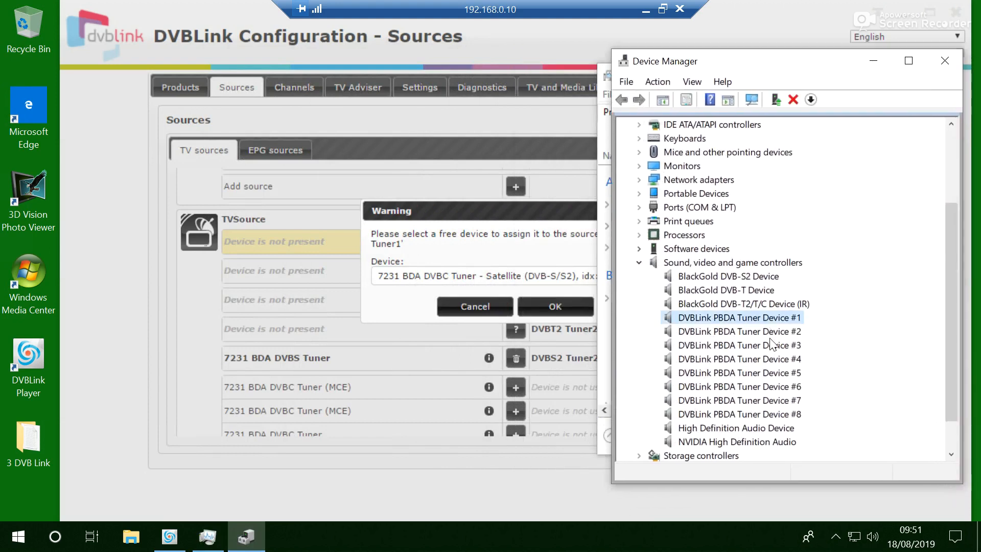
Step: Examine the BlackGold devices and DVBLink PBDA Tuner Devices #1 to #8 among the sound, video and game controllers
{"action": "key", "text": "Down"}
{"action": "key", "text": "Down"}
{"action": "key", "text": "Down"}
{"action": "key", "text": "Down"}
{"action": "key", "text": "Down"}
{"action": "key", "text": "Down"}
{"action": "key", "text": "Down"}
{"action": "key", "text": "Up"}
{"action": "key", "text": "Up"}
{"action": "key", "text": "Up"}
{"action": "key", "text": "Up"}
{"action": "key", "text": "Up"}
{"action": "key", "text": "Up"}
{"action": "key", "text": "Up"}
{"action": "key", "text": "Up"}
{"action": "key", "text": "Down"}
{"action": "key", "text": "Down"}
{"action": "key", "text": "Down"}
{"action": "key", "text": "Down"}
{"action": "key", "text": "Down"}
{"action": "key", "text": "Down"}
{"action": "key", "text": "Down"}
{"action": "key", "text": "Down"}
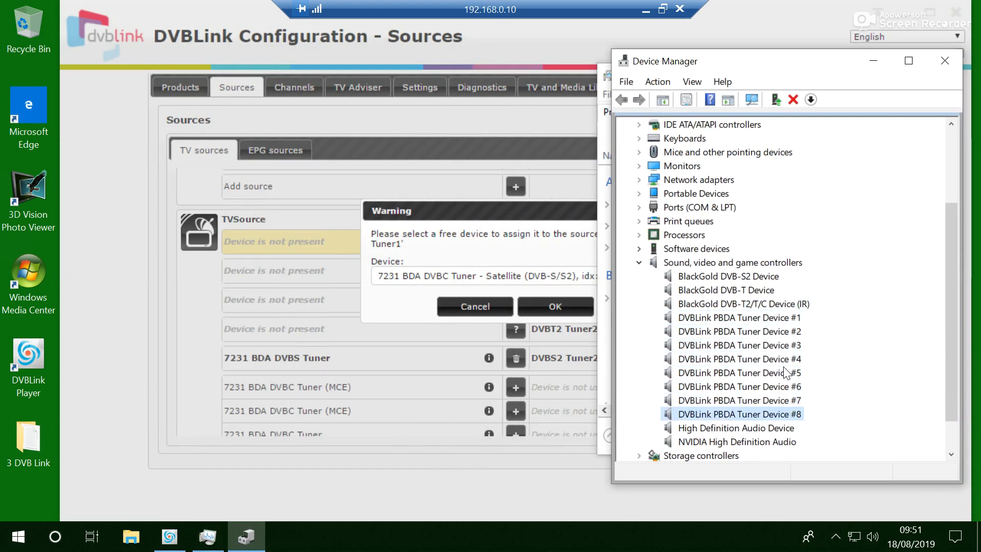
{"action": "key", "text": "Up"}
{"action": "key", "text": "Up"}
{"action": "key", "text": "Up"}
{"action": "key", "text": "Up"}
{"action": "key", "text": "Up"}
{"action": "key", "text": "Up"}
{"action": "key", "text": "Up"}
{"action": "key", "text": "Up"}
{"action": "key", "text": "Up"}
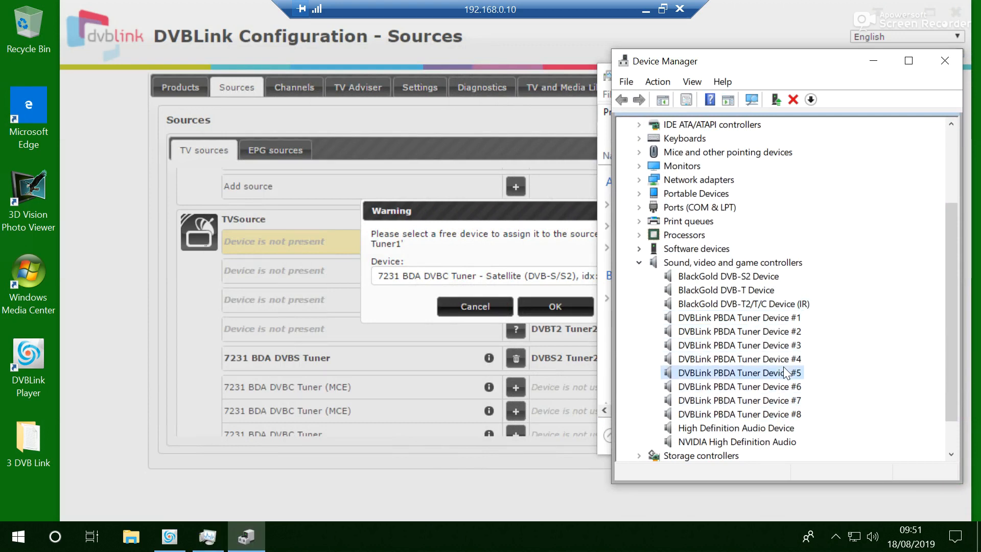
{"action": "key", "text": "Up"}
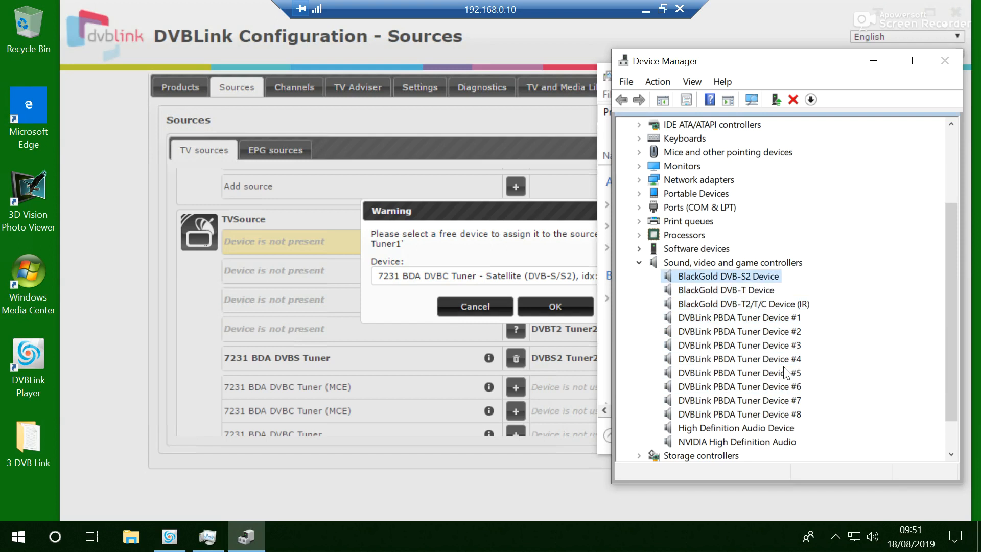
{"action": "key", "text": "Down"}
{"action": "key", "text": "Down"}
{"action": "key", "text": "Up"}
{"action": "key", "text": "Up"}
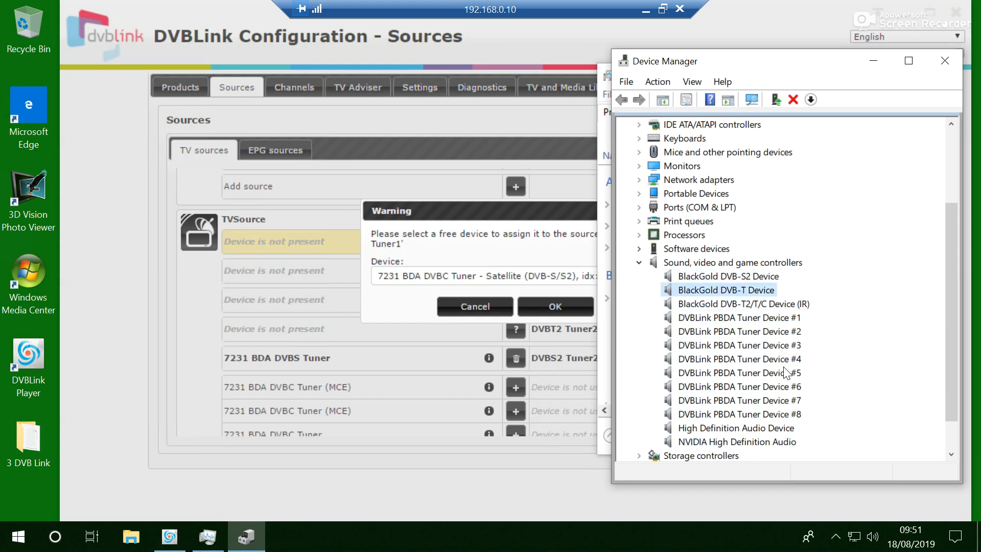
{"action": "key", "text": "Down"}
{"action": "key", "text": "Down"}
{"action": "key", "text": "Down"}
{"action": "key", "text": "Down"}
{"action": "key", "text": "Down"}
{"action": "key", "text": "Down"}
{"action": "key", "text": "Down"}
{"action": "key", "text": "Down"}
{"action": "key", "text": "Down"}
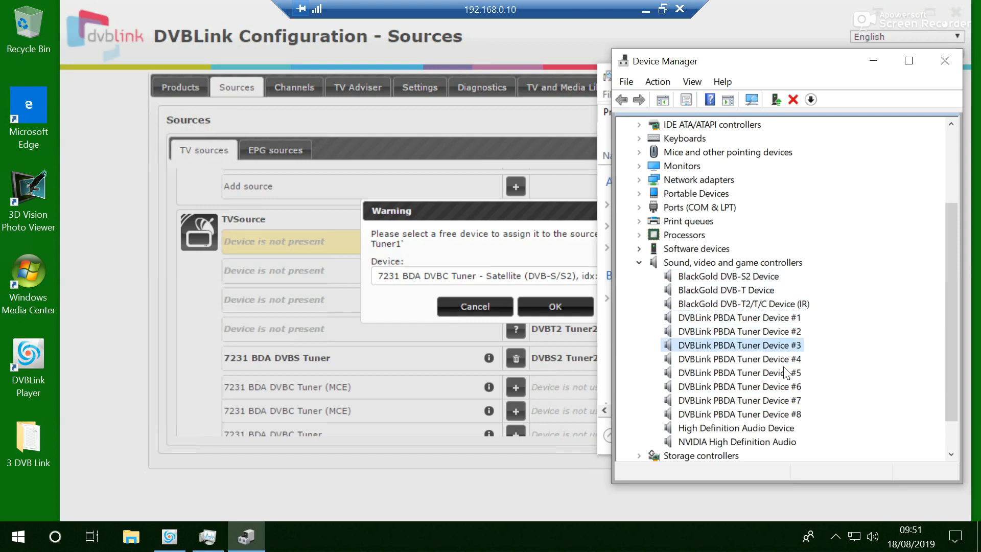
{"action": "key", "text": "Down"}
{"action": "key", "text": "Down"}
{"action": "key", "text": "Up"}
{"action": "key", "text": "Up"}
{"action": "key", "text": "Up"}
{"action": "key", "text": "Up"}
{"action": "key", "text": "Up"}
{"action": "key", "text": "Up"}
{"action": "key", "text": "Up"}
{"action": "key", "text": "Up"}
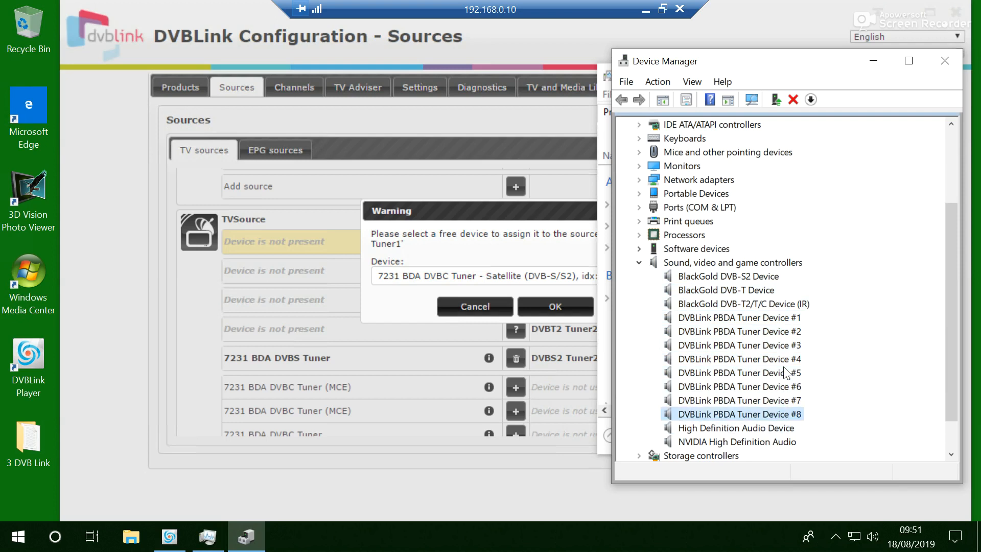
{"action": "key", "text": "Down"}
{"action": "key", "text": "Down"}
{"action": "key", "text": "Down"}
{"action": "key", "text": "Down"}
{"action": "key", "text": "Down"}
{"action": "key", "text": "Down"}
{"action": "key", "text": "Down"}
{"action": "key", "text": "Down"}
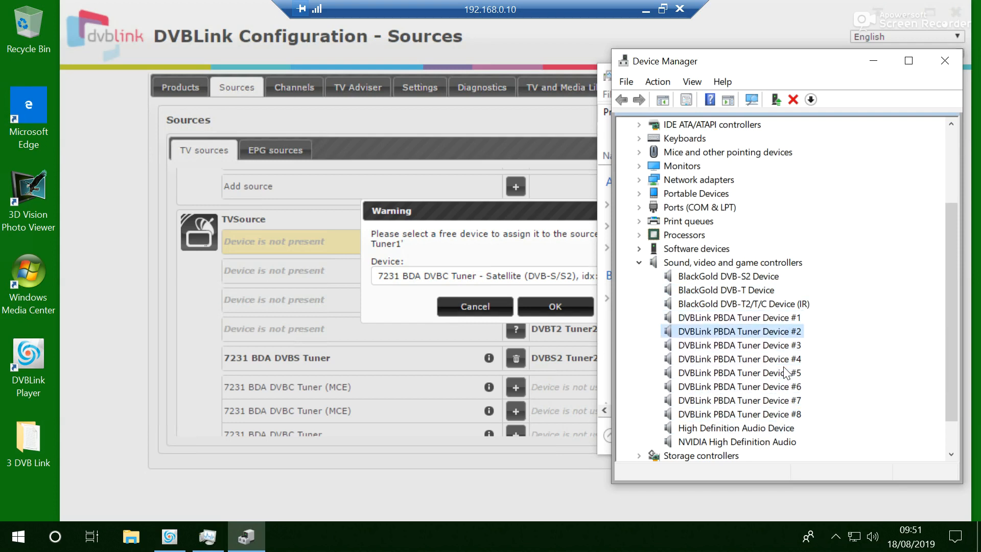
{"action": "key", "text": "Up"}
{"action": "key", "text": "Up"}
{"action": "key", "text": "Up"}
{"action": "key", "text": "Up"}
{"action": "key", "text": "Up"}
{"action": "key", "text": "Up"}
{"action": "key", "text": "Up"}
{"action": "key", "text": "Up"}
{"action": "key", "text": "Up"}
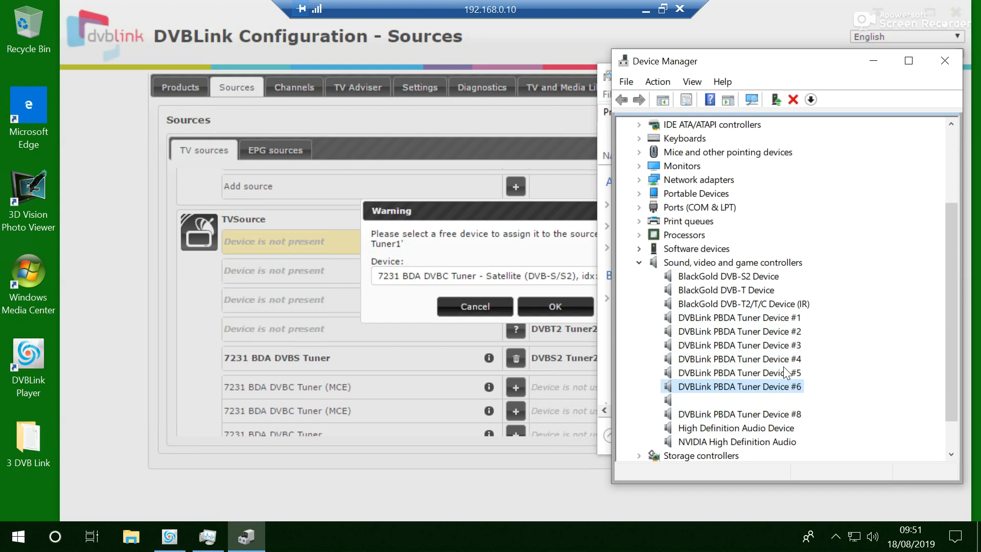
{"action": "key", "text": "Up"}
{"action": "key", "text": "Up"}
{"action": "key", "text": "Down"}
{"action": "key", "text": "Down"}
{"action": "key", "text": "Up"}
{"action": "key", "text": "Up"}
{"action": "key", "text": "Up"}
{"action": "key", "text": "Down"}
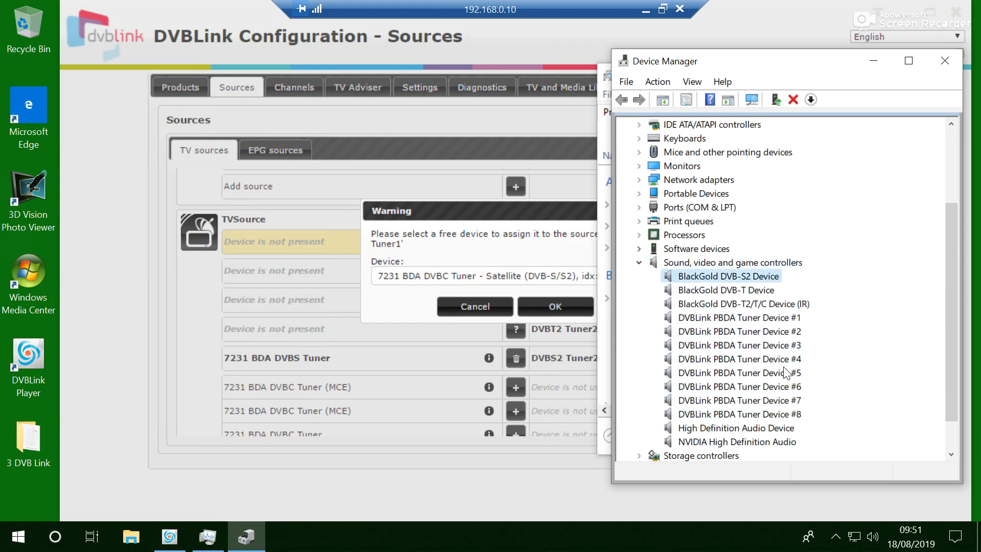
{"action": "key", "text": "Down"}
{"action": "key", "text": "Down"}
{"action": "key", "text": "Up"}
{"action": "key", "text": "Up"}
{"action": "key", "text": "Down"}
{"action": "key", "text": "Down"}
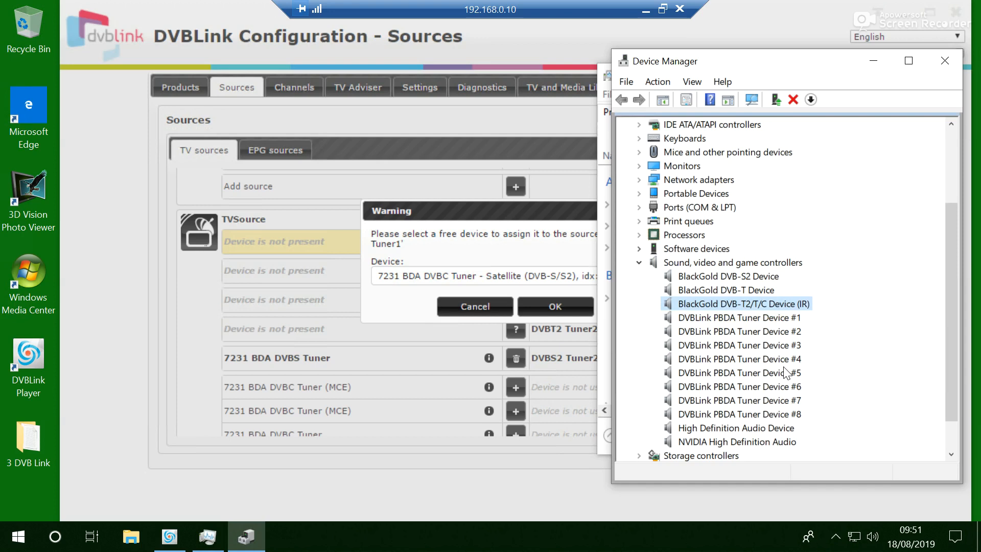
Step: Disable the BlackGold DVB-T2/T/C Device (IR) in Device Manager
{"action": "left_click", "coordinate": [488, 251]}
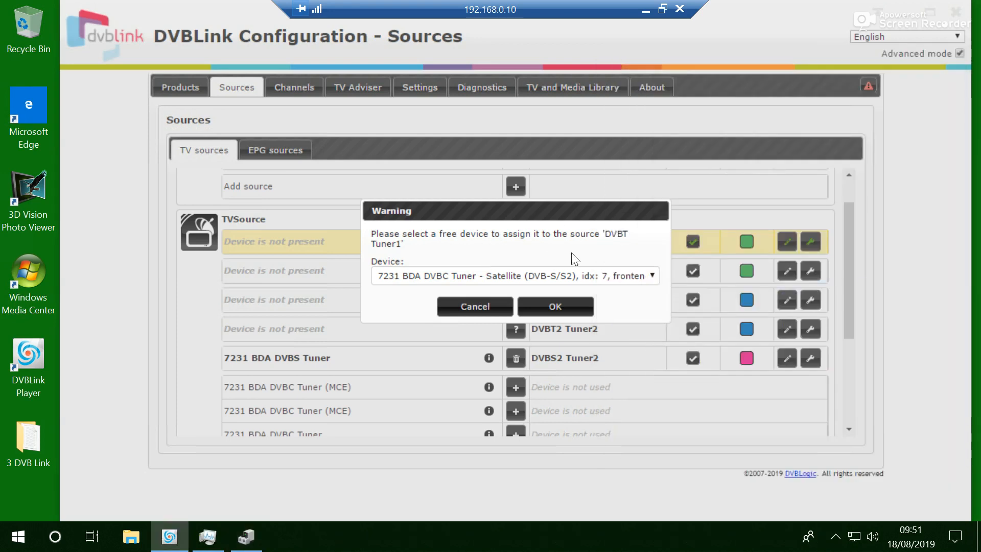
{"action": "key", "text": "alt+Tab"}
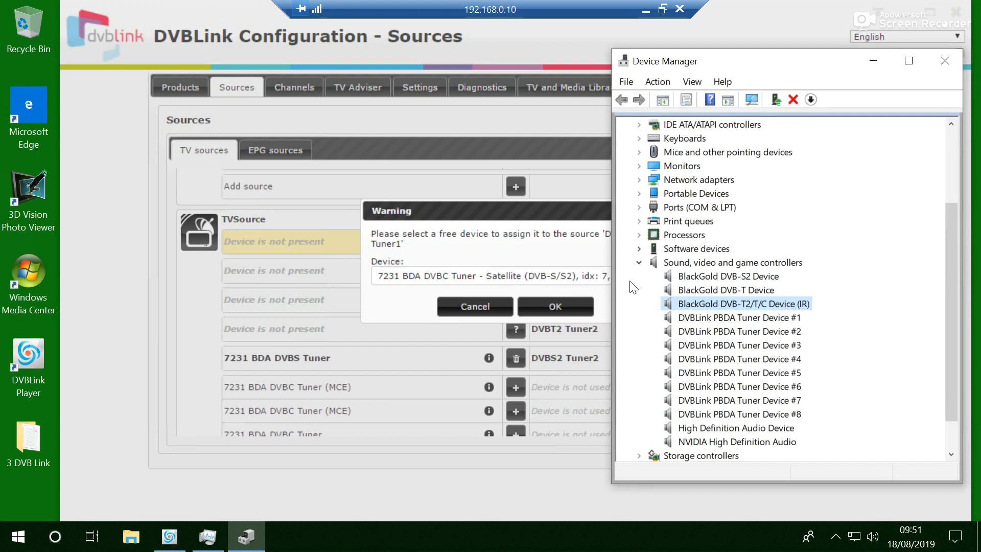
{"action": "right_click", "coordinate": [772, 303]}
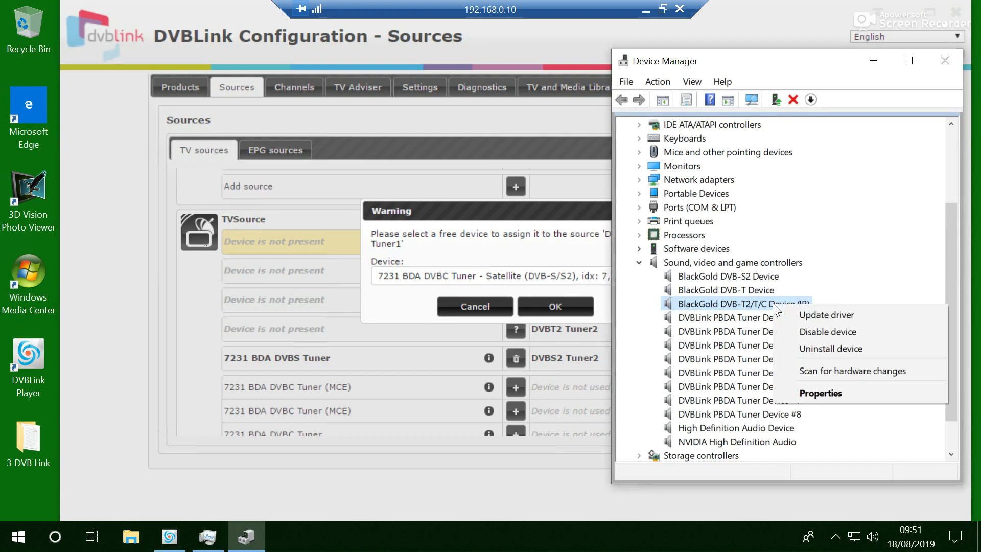
{"action": "left_click", "coordinate": [840, 330]}
{"action": "left_click", "coordinate": [581, 289]}
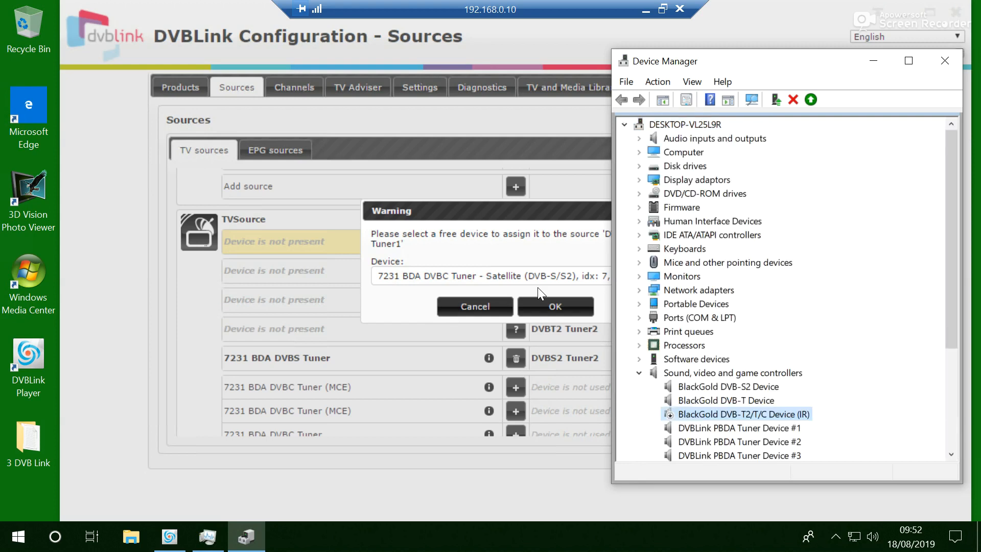
Step: Close DVBT Tuner1's device selection and compare the unused TVSource tuners with the BlackGold devices in Device Manager
{"action": "left_click", "coordinate": [565, 314]}
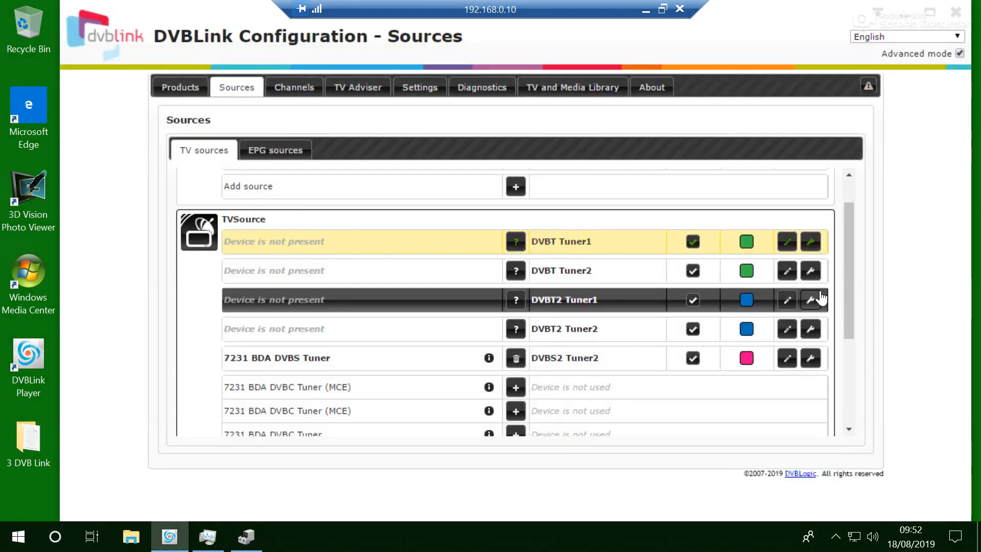
{"action": "left_click_drag", "start_coordinate": [851, 290], "coordinate": [869, 393]}
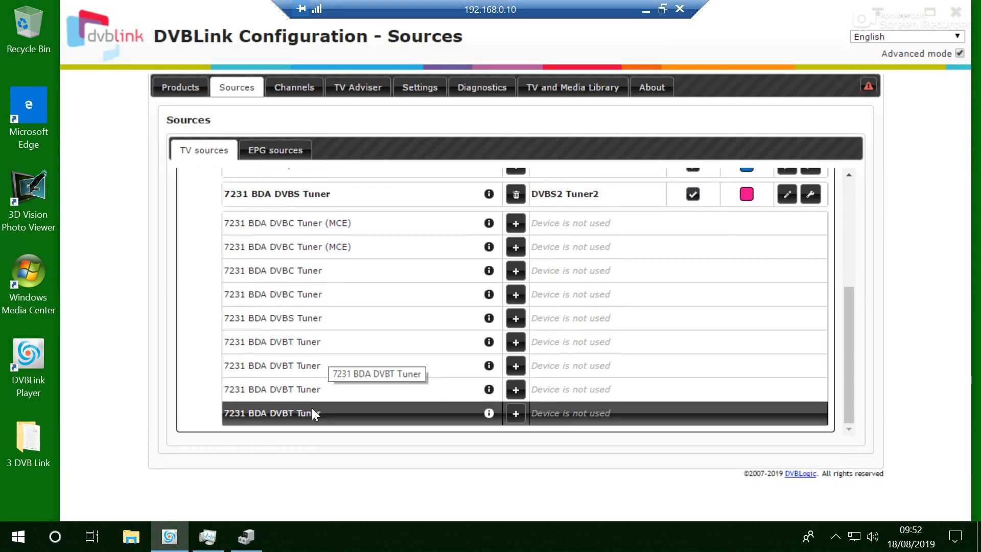
{"action": "left_click", "coordinate": [246, 535]}
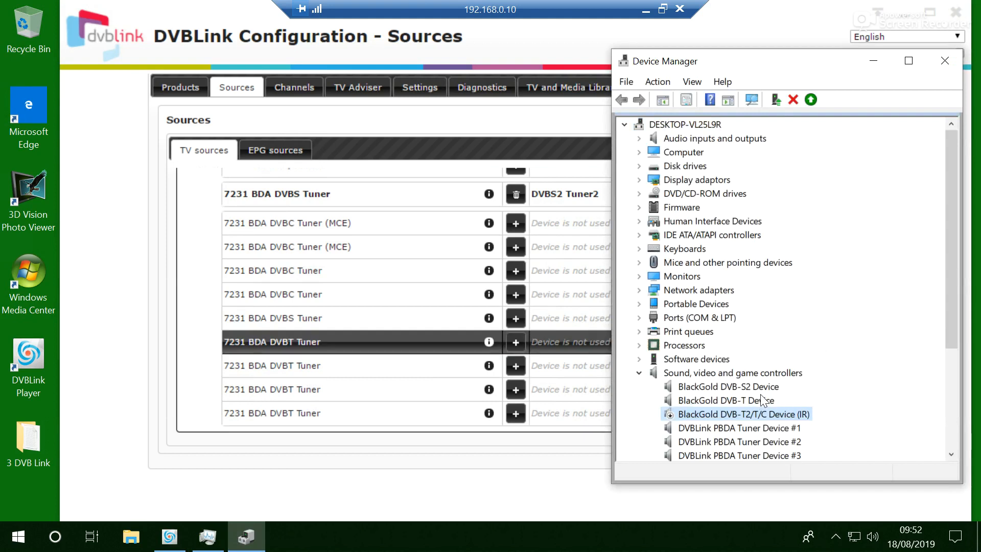
{"action": "left_click", "coordinate": [761, 394]}
{"action": "left_click", "coordinate": [762, 412]}
{"action": "left_click", "coordinate": [514, 468]}
{"action": "left_click", "coordinate": [247, 539]}
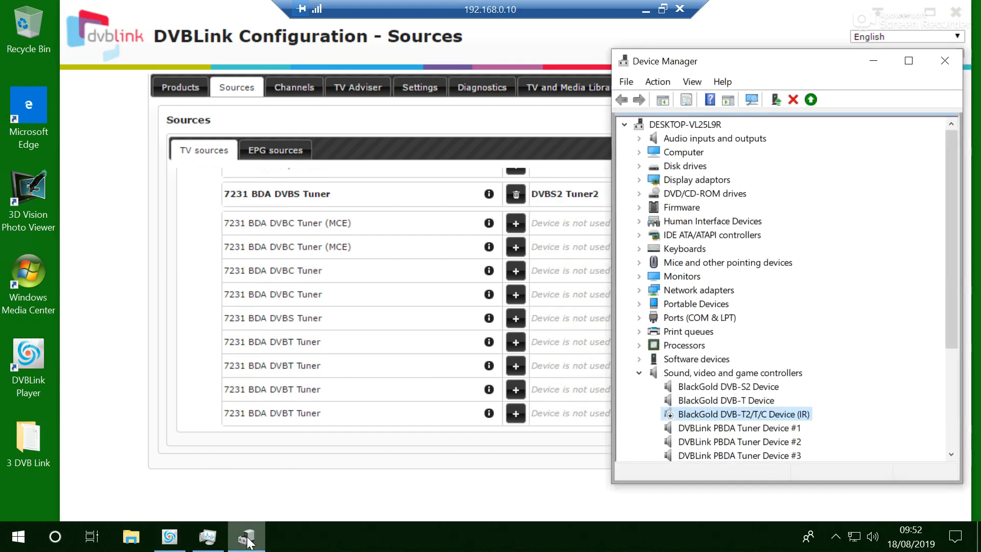
Step: Switch to Task Manager and restart the dvblink_server service
{"action": "left_click", "coordinate": [210, 538]}
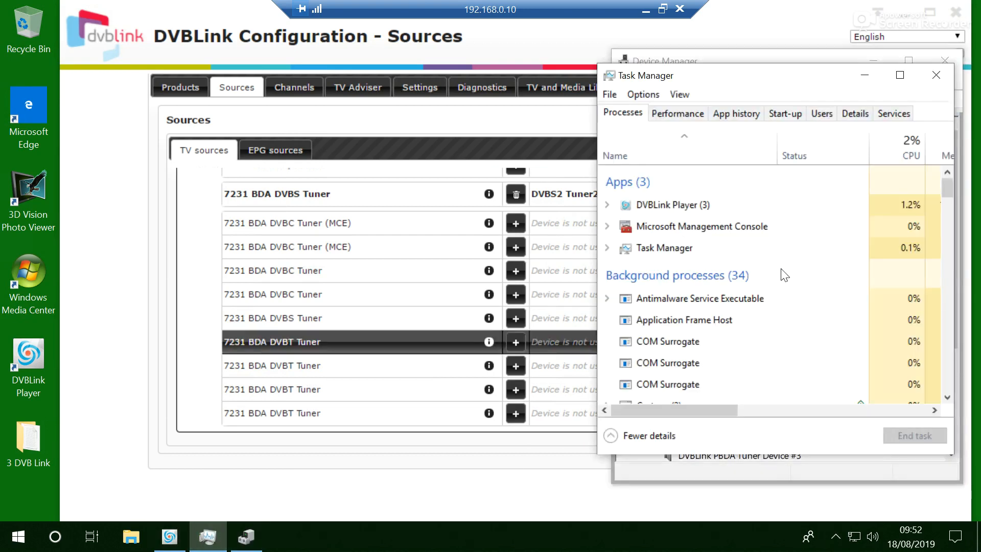
{"action": "left_click", "coordinate": [894, 113]}
{"action": "type", "text": "dv"}
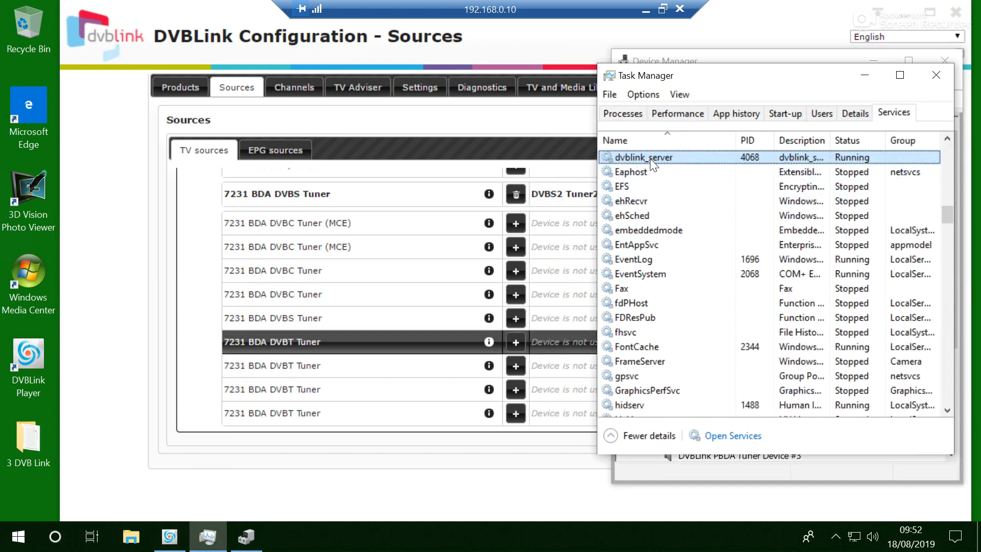
{"action": "right_click", "coordinate": [650, 158]}
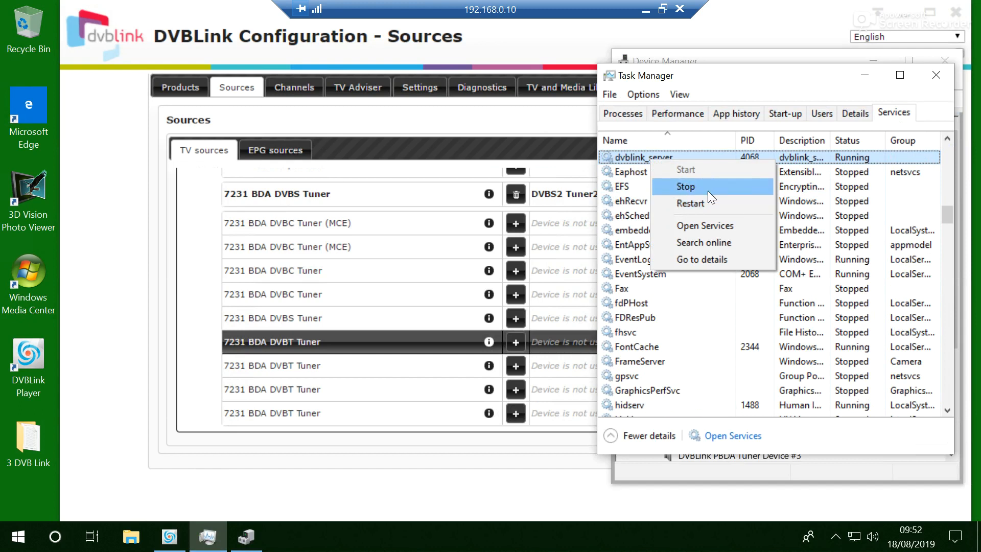
{"action": "left_click", "coordinate": [703, 204]}
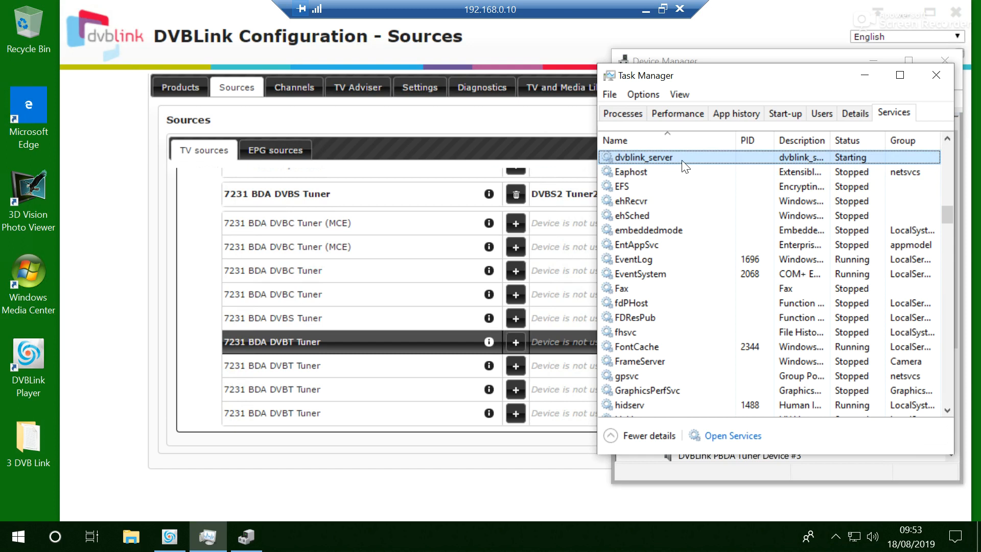
{"action": "right_click", "coordinate": [682, 160]}
{"action": "left_click", "coordinate": [716, 193]}
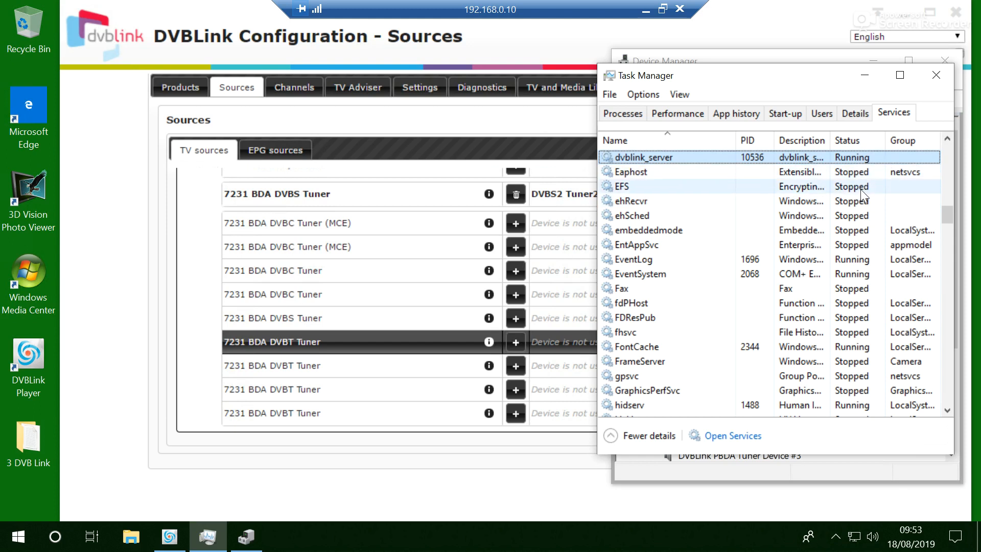
Step: Try to stop the dvblink_server service from Task Manager's services list
{"action": "right_click", "coordinate": [740, 176]}
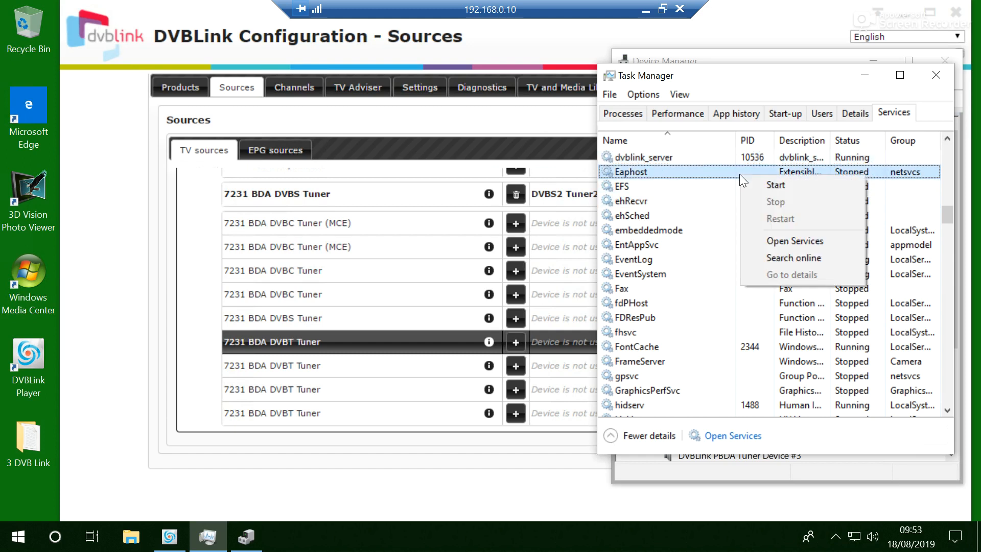
{"action": "left_click", "coordinate": [705, 215]}
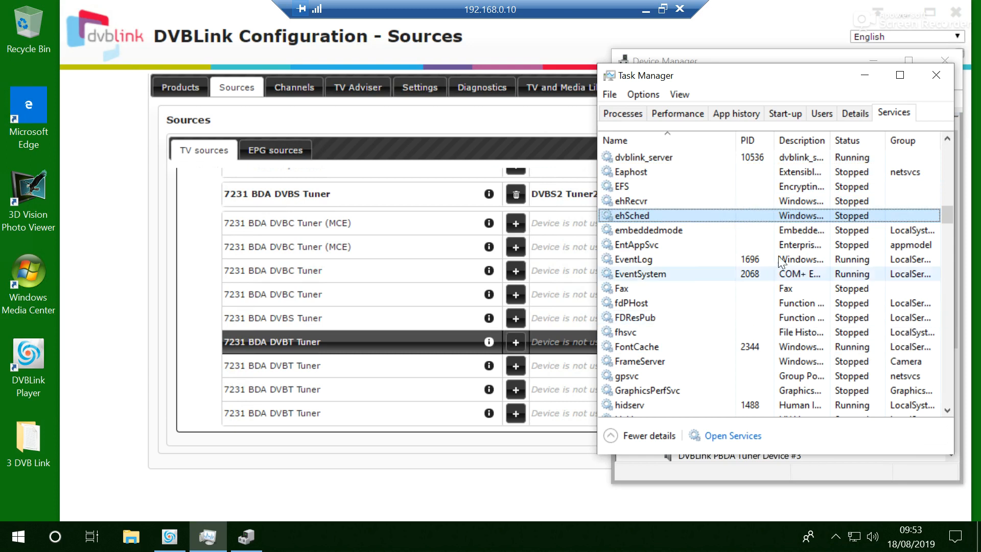
{"action": "left_click", "coordinate": [710, 165]}
{"action": "left_click", "coordinate": [720, 189]}
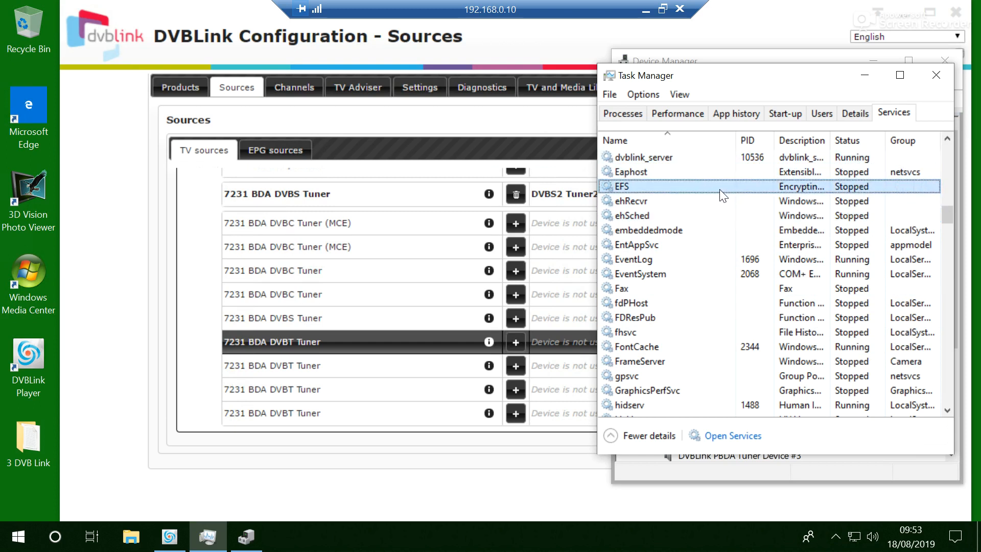
{"action": "right_click", "coordinate": [719, 189]}
{"action": "left_click", "coordinate": [858, 115]}
{"action": "left_click", "coordinate": [892, 117]}
{"action": "type", "text": "dv"}
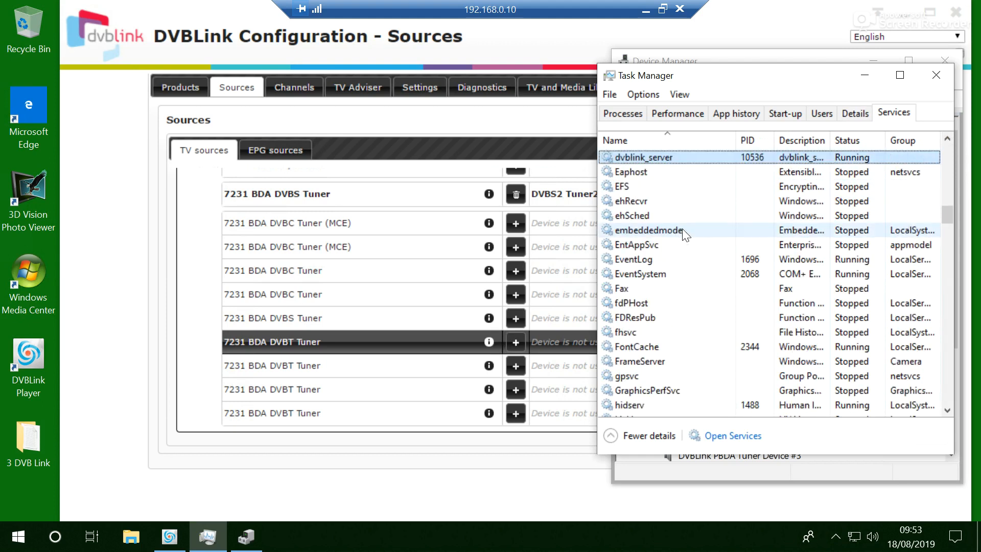
{"action": "right_click", "coordinate": [759, 160]}
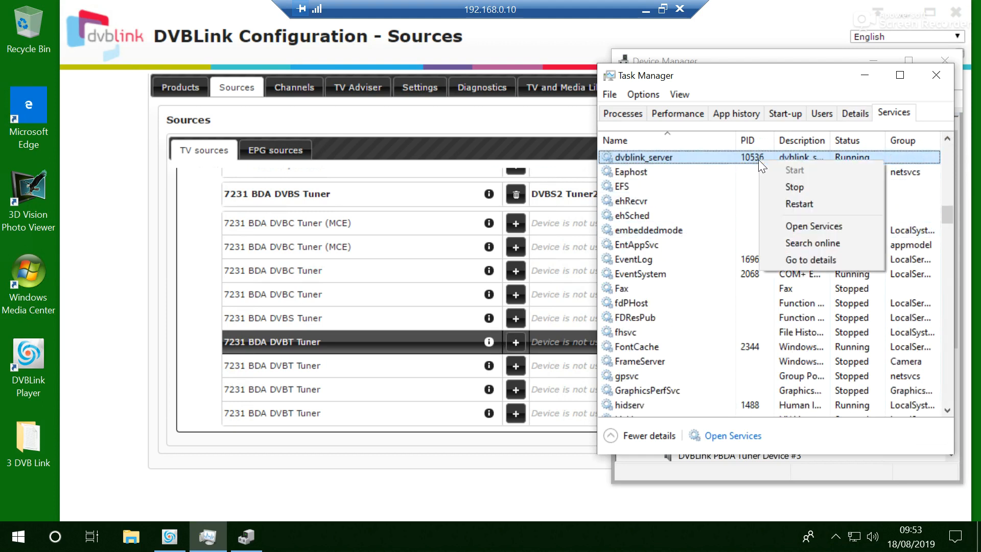
{"action": "left_click", "coordinate": [786, 188]}
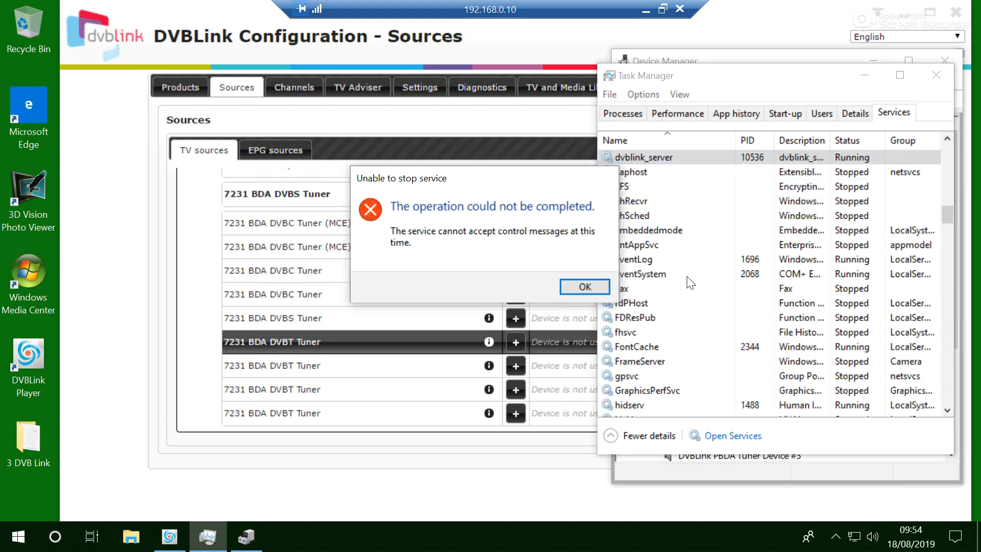
{"action": "left_click", "coordinate": [592, 286]}
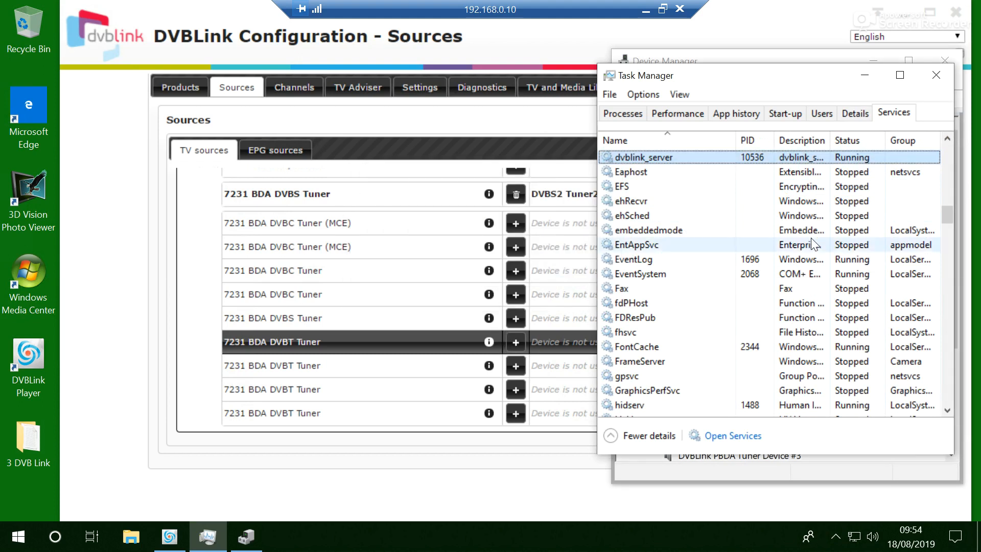
Step: Open the Windows Services console and try to stop the dvblink_server service there
{"action": "right_click", "coordinate": [602, 535]}
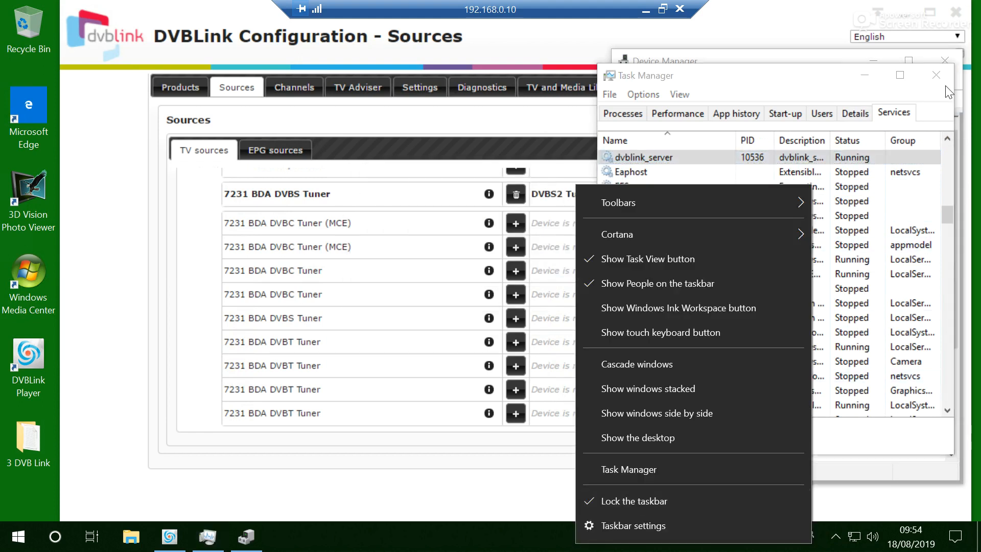
{"action": "left_click", "coordinate": [902, 346]}
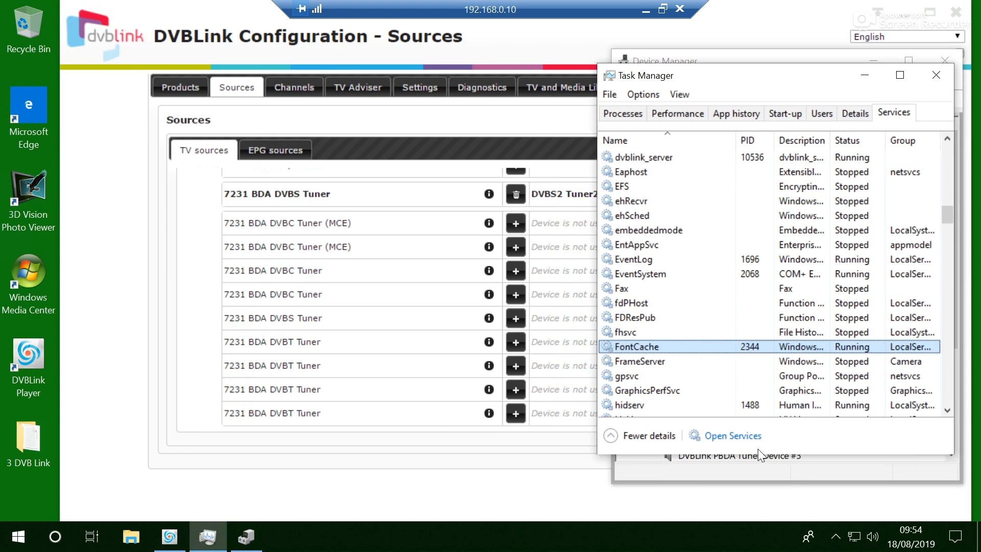
{"action": "left_click", "coordinate": [736, 437]}
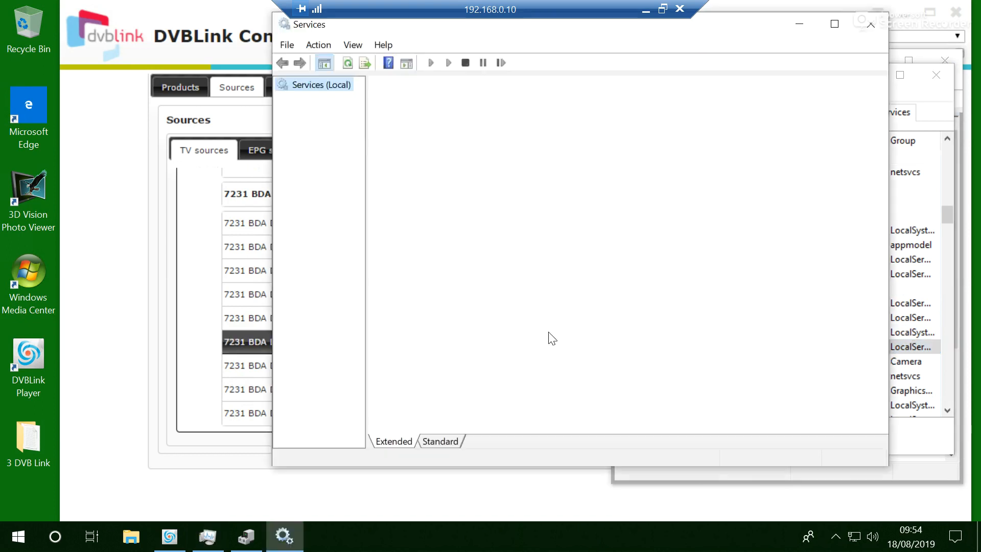
{"action": "left_click", "coordinate": [561, 251]}
{"action": "type", "text": "dv"}
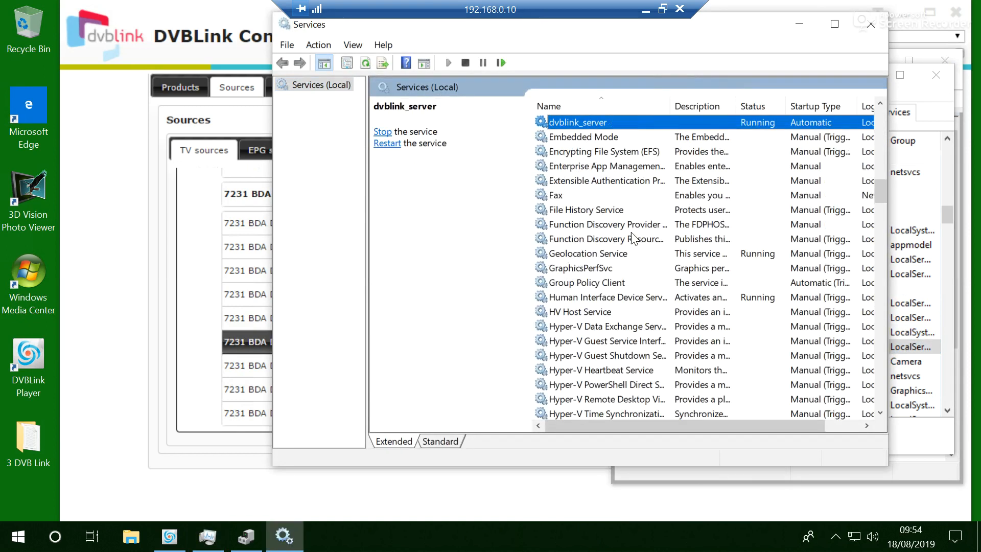
{"action": "right_click", "coordinate": [717, 122]}
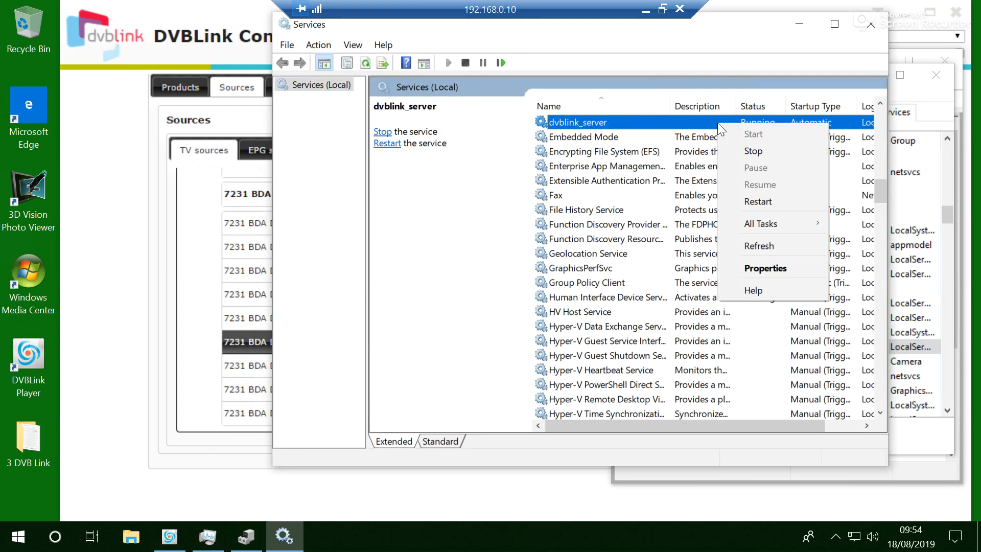
{"action": "left_click", "coordinate": [744, 150]}
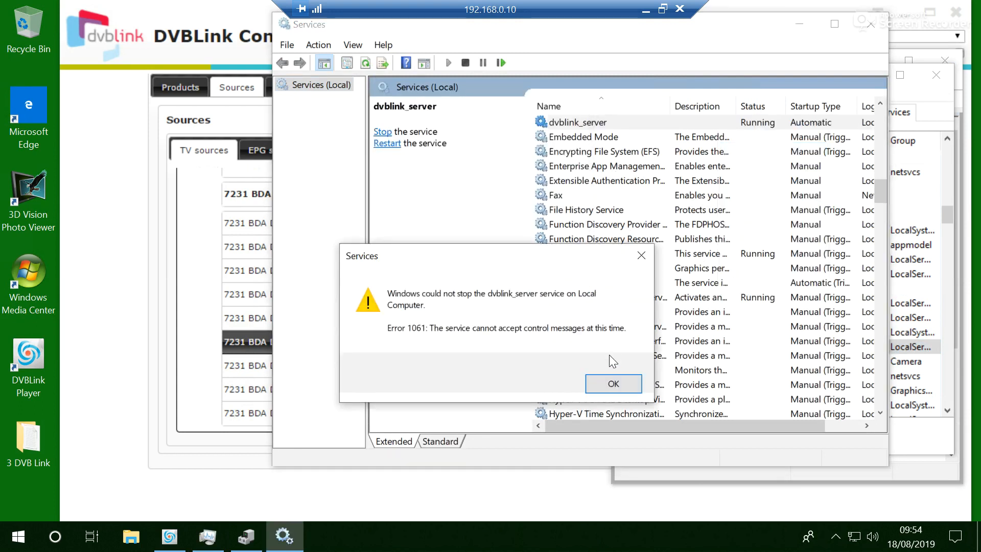
{"action": "left_click", "coordinate": [614, 384]}
Step: Launch DVBLink Player on 192.168.0.10 to check that it connects to the server, and close it
{"action": "double_click", "coordinate": [39, 379]}
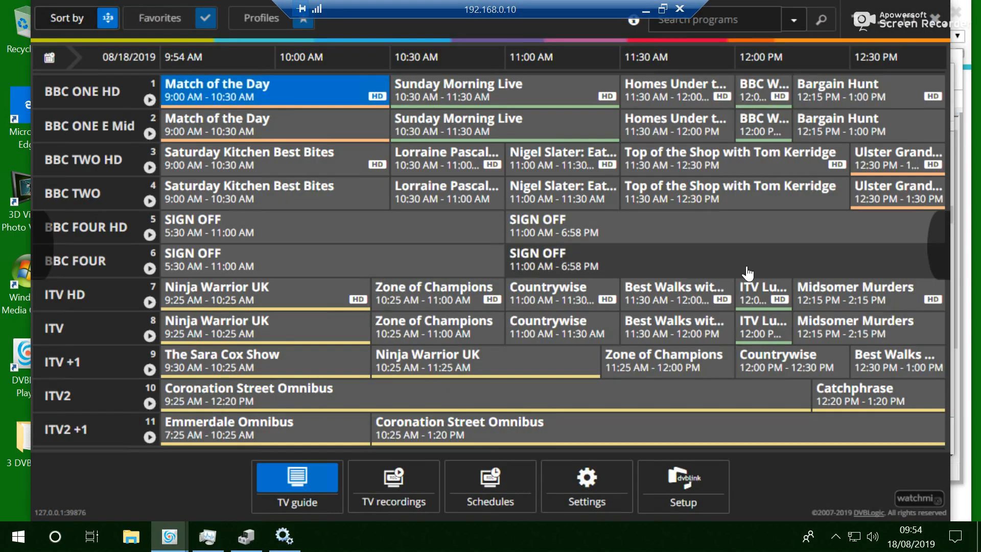
{"action": "left_click", "coordinate": [934, 22]}
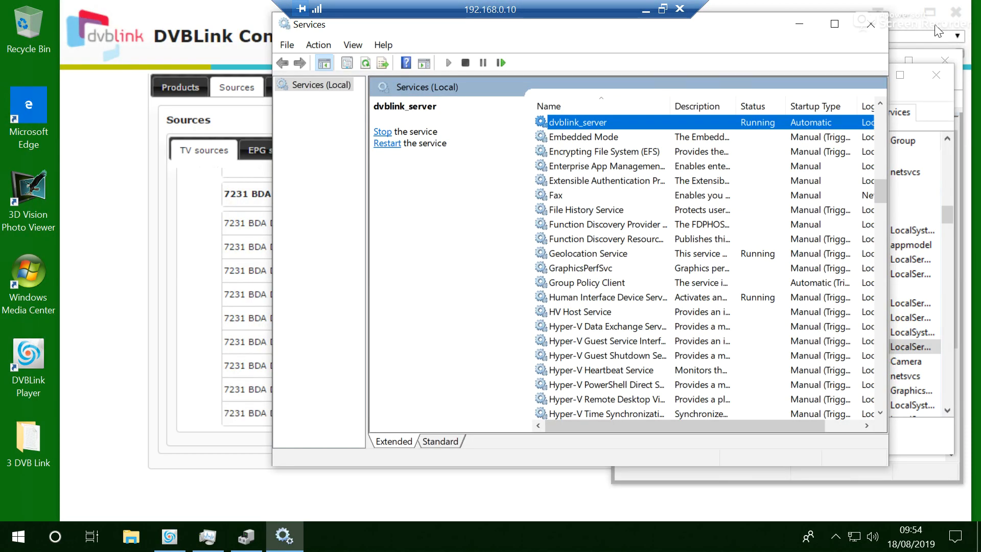
Step: Minimise the 192.168.0.10 session, close the local DVBLink Configuration, and relaunch and close the local DVBLink Player
{"action": "left_click", "coordinate": [646, 10]}
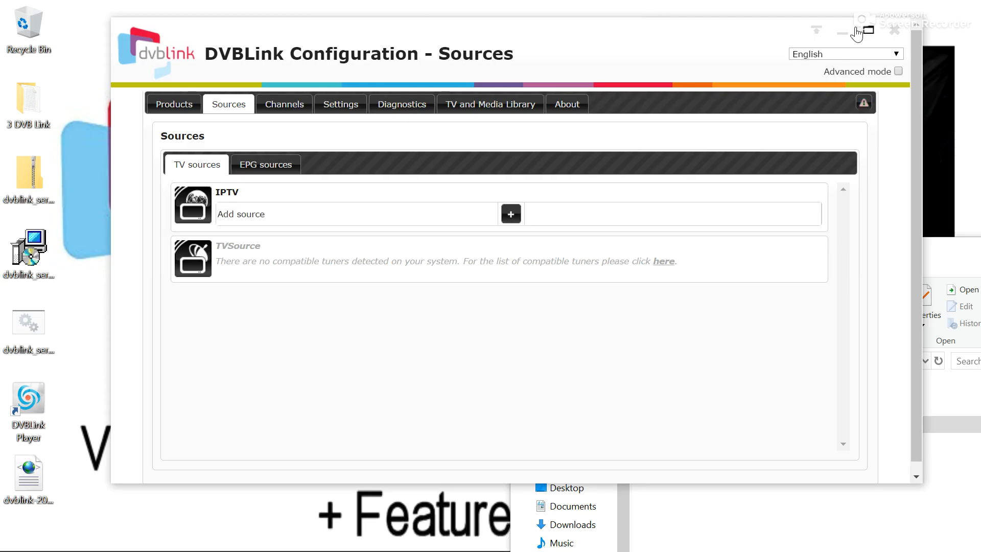
{"action": "left_click", "coordinate": [895, 31]}
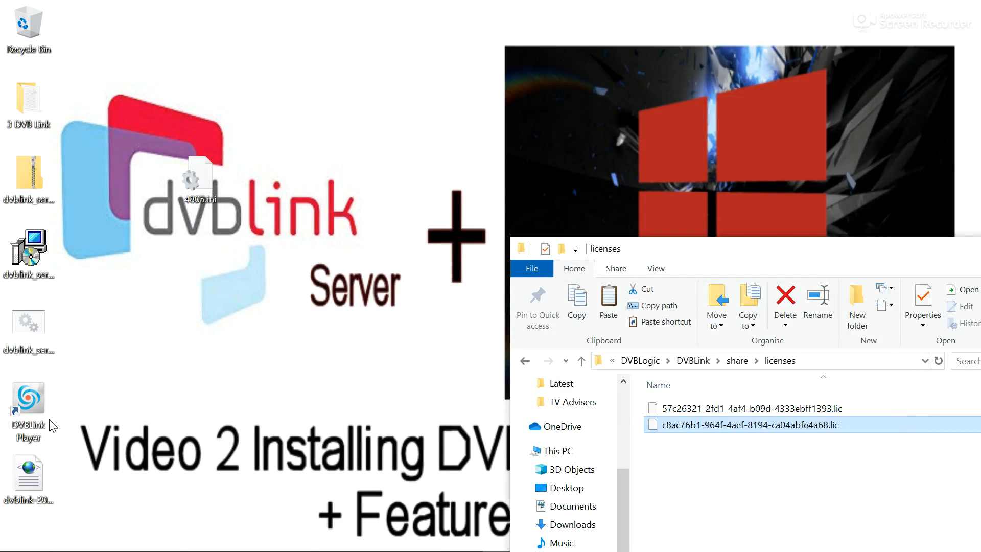
{"action": "double_click", "coordinate": [28, 404]}
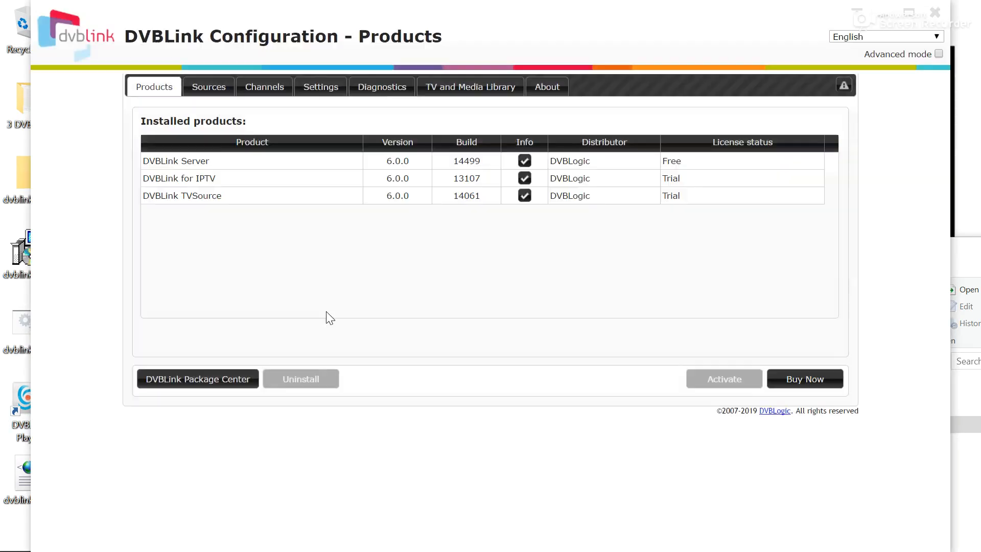
{"action": "left_click", "coordinate": [935, 12]}
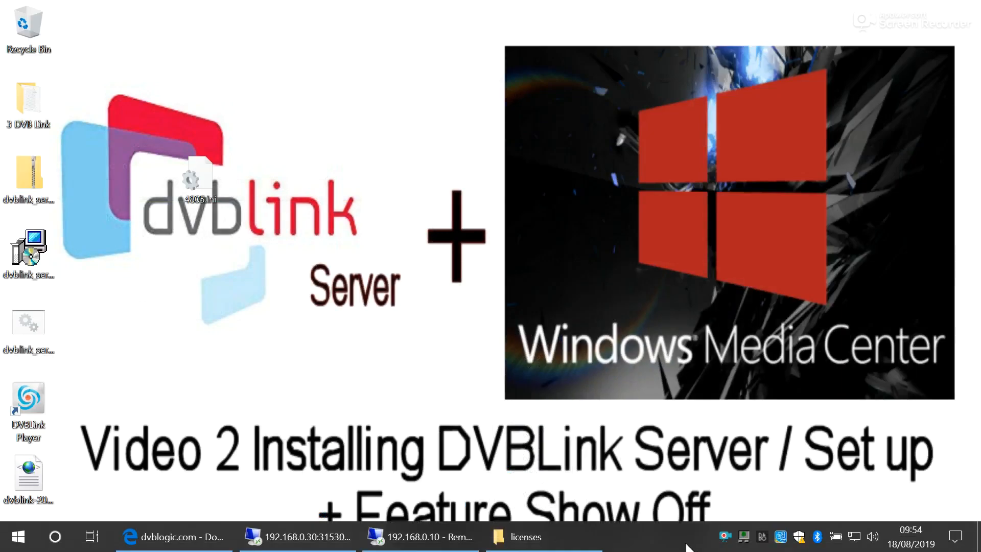
Step: Open Task Manager on the local computer and stop its dvblink_server service
{"action": "left_click", "coordinate": [634, 546]}
{"action": "left_click", "coordinate": [690, 465]}
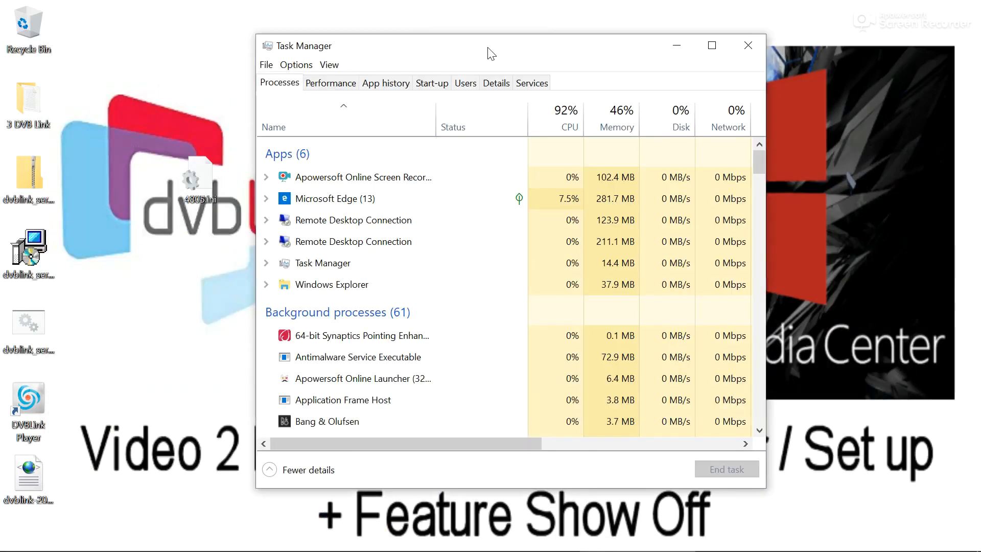
{"action": "left_click", "coordinate": [531, 83]}
{"action": "left_click", "coordinate": [344, 216]}
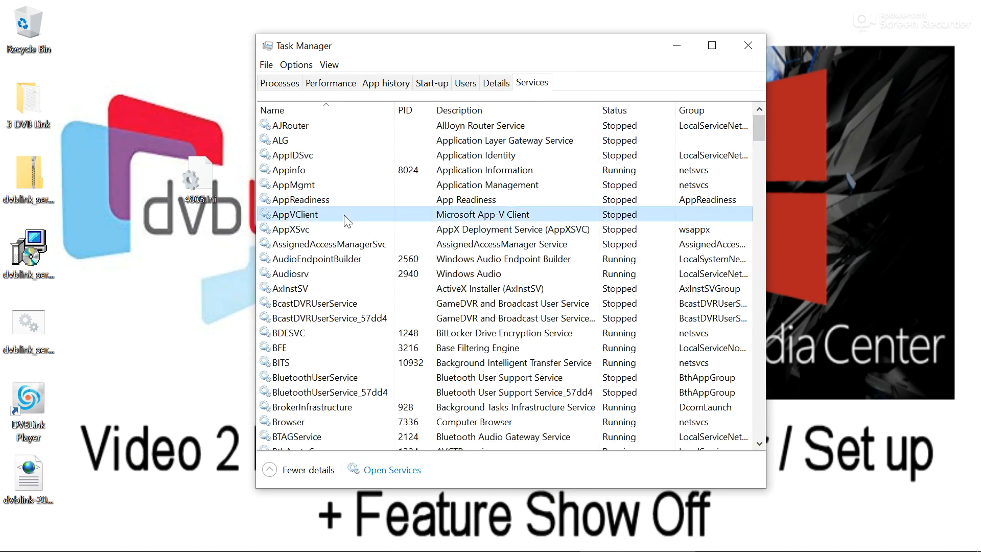
{"action": "type", "text": "dv"}
{"action": "right_click", "coordinate": [332, 127]}
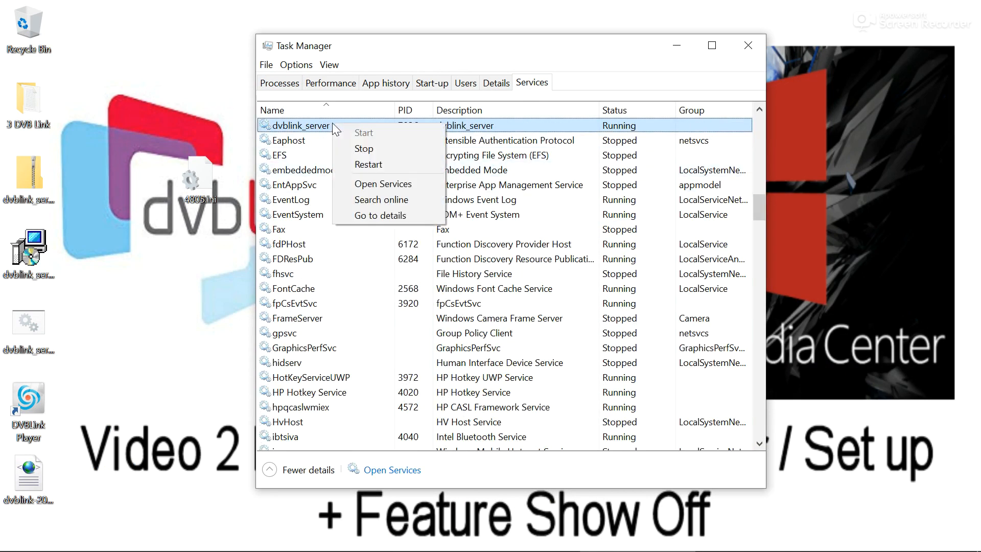
{"action": "left_click", "coordinate": [366, 147]}
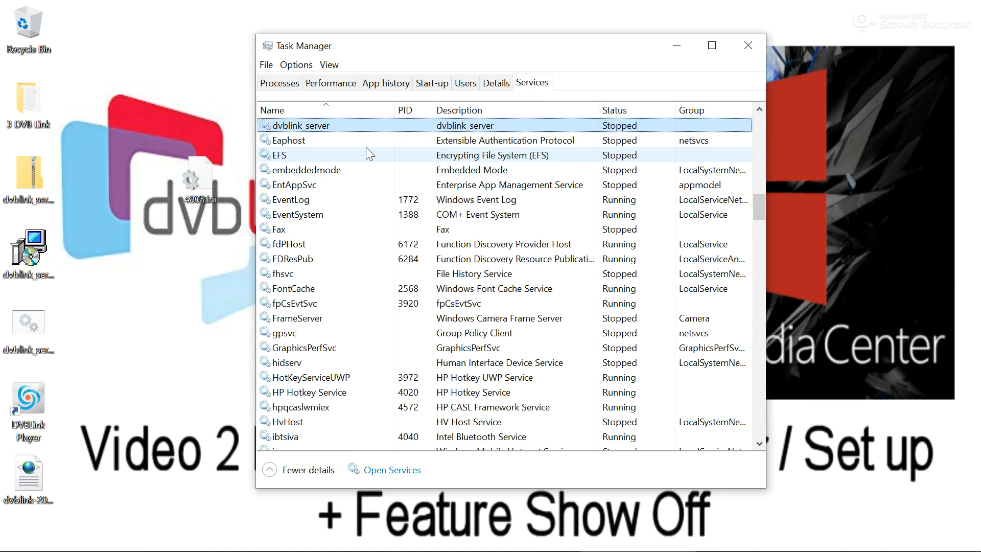
Step: Launch the local DVBLink Player with the service stopped and move its server connection window and Task Manager apart
{"action": "left_click", "coordinate": [36, 409]}
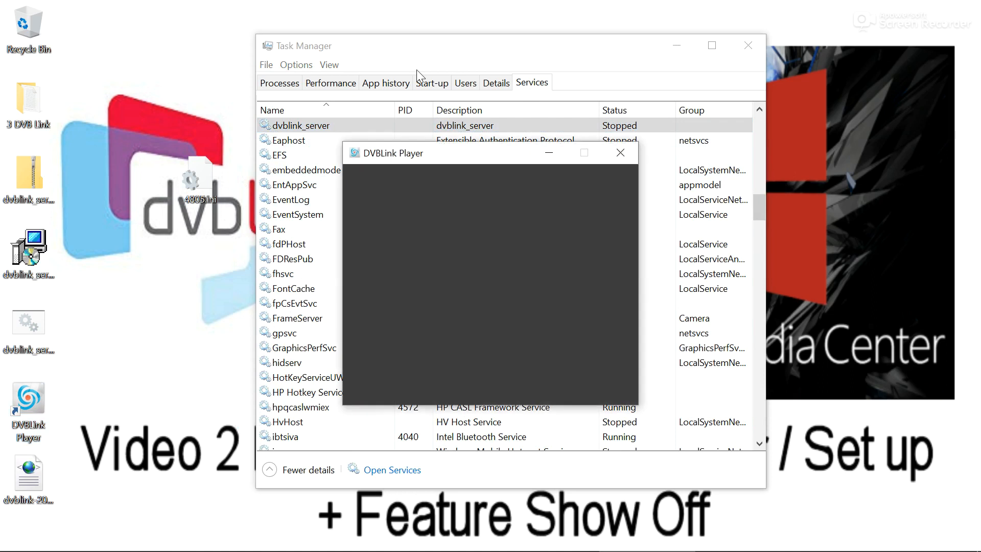
{"action": "left_click_drag", "start_coordinate": [420, 42], "coordinate": [806, 89]}
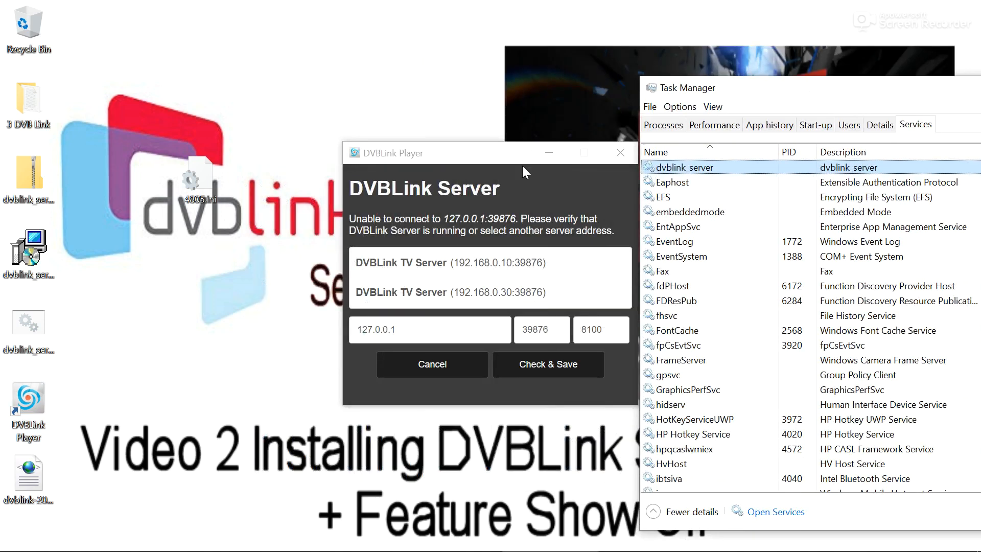
{"action": "left_click_drag", "start_coordinate": [526, 171], "coordinate": [338, 167]}
{"action": "left_click_drag", "start_coordinate": [449, 154], "coordinate": [259, 114]}
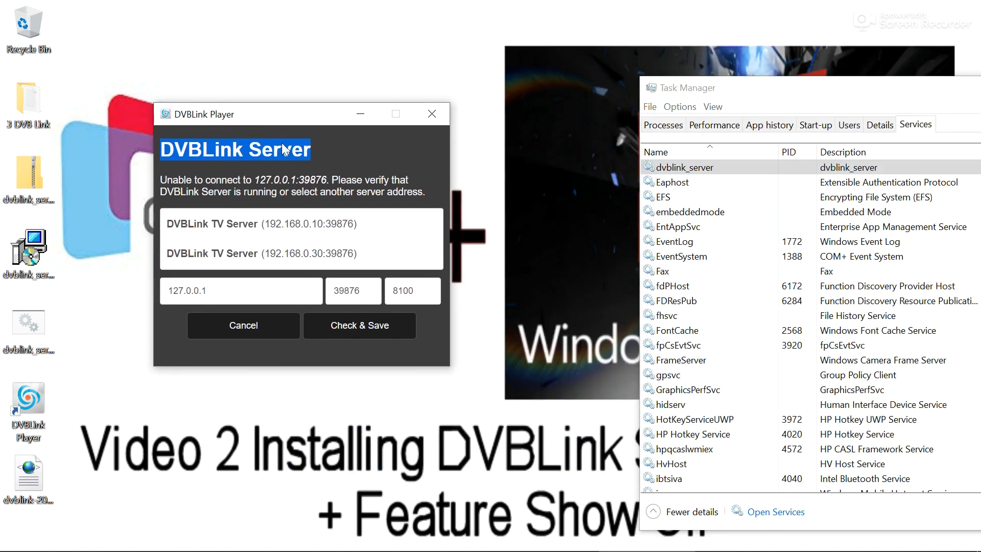
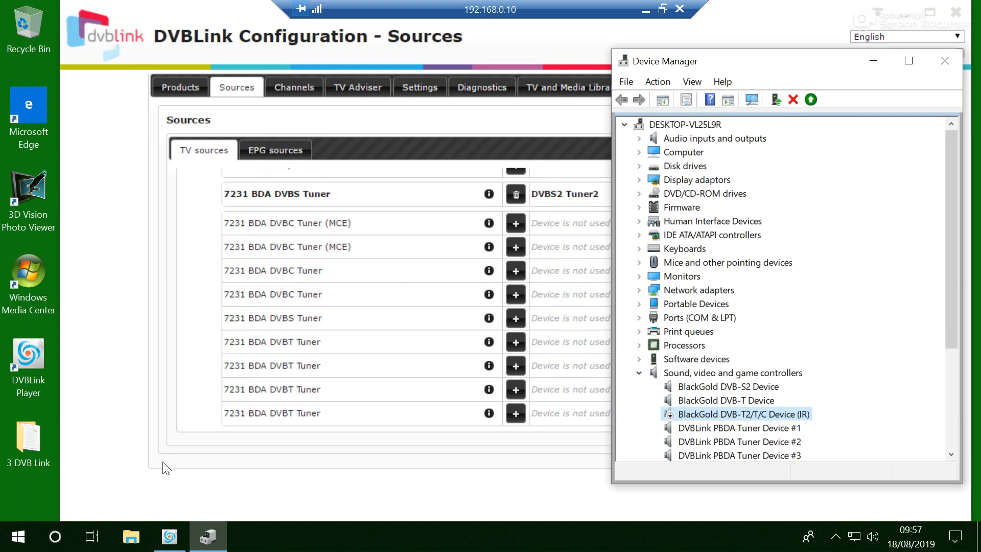
Step: Bring the DVBLink configuration on 192.168.0.10 forward, check the channel selection per tuner, and return to the TV sources
{"action": "left_click", "coordinate": [153, 478]}
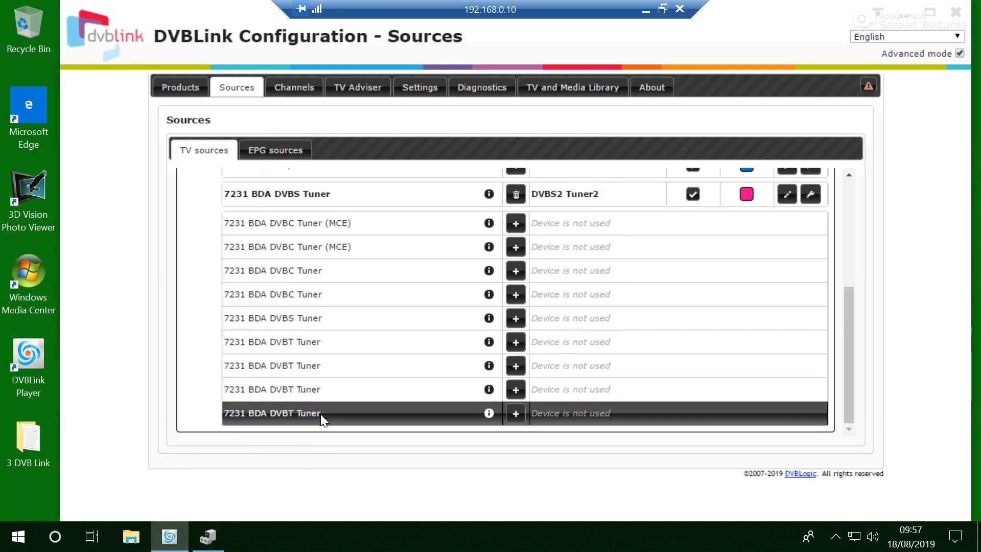
{"action": "left_click", "coordinate": [305, 98]}
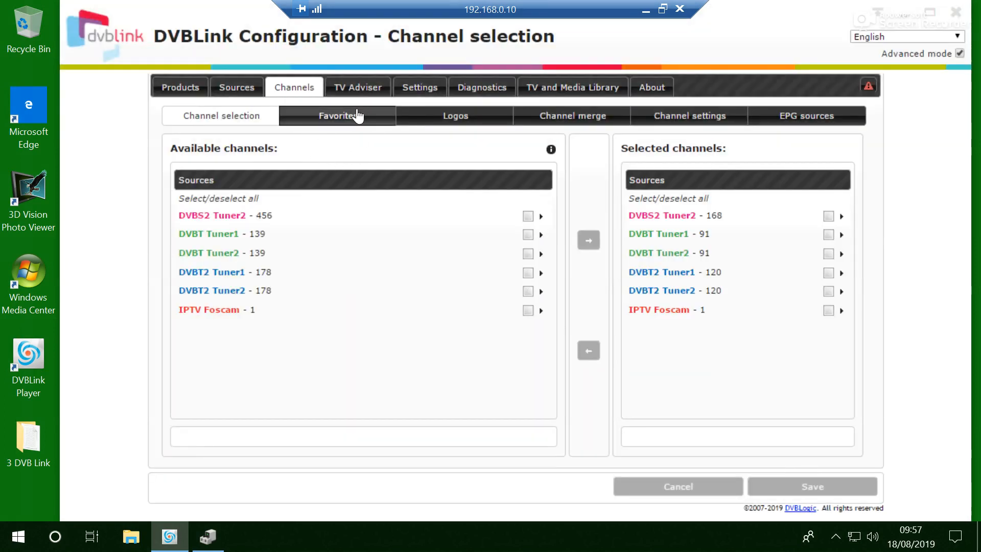
{"action": "left_click", "coordinate": [241, 96]}
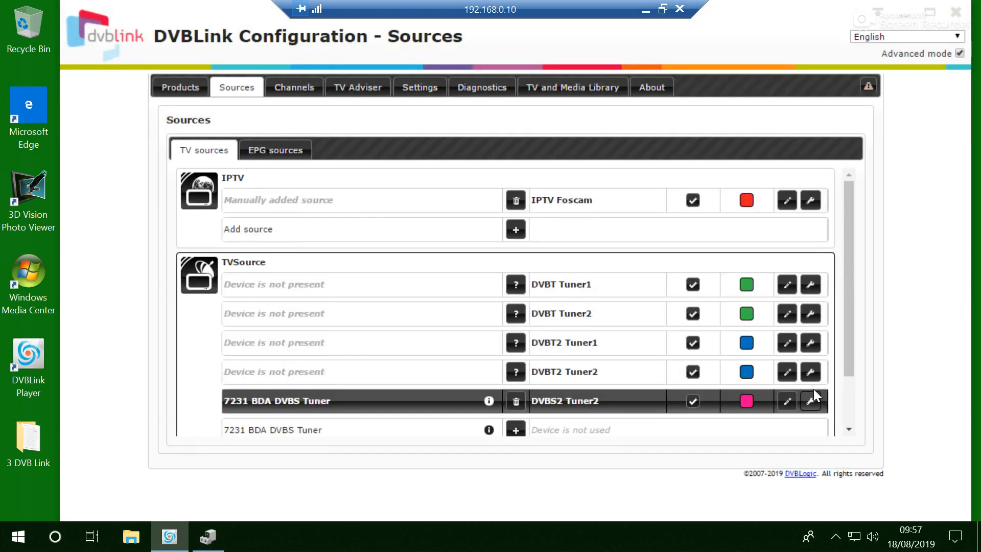
Step: Compare the unused TVSource devices with the BlackGold devices listed in Device Manager, and return to the TV sources
{"action": "left_click", "coordinate": [851, 412]}
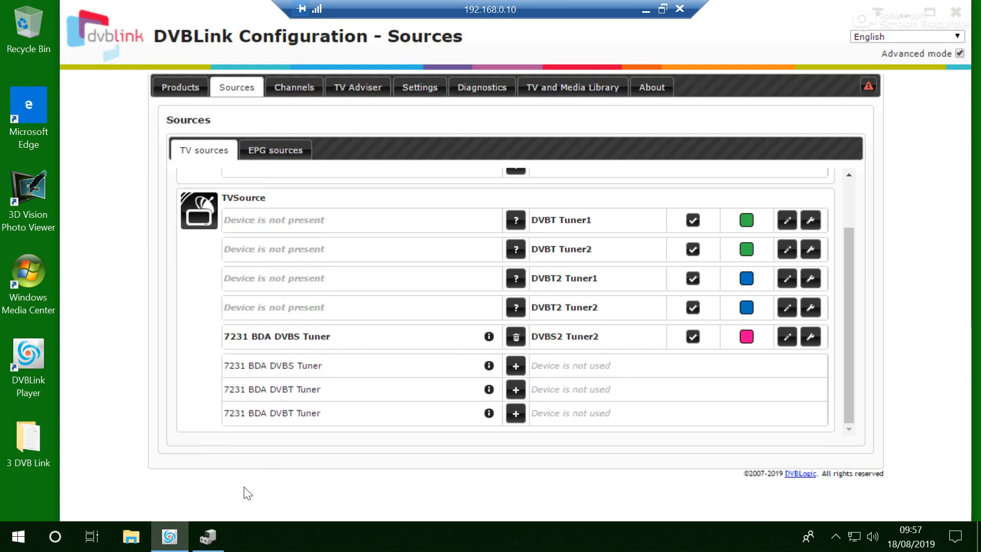
{"action": "left_click", "coordinate": [206, 535]}
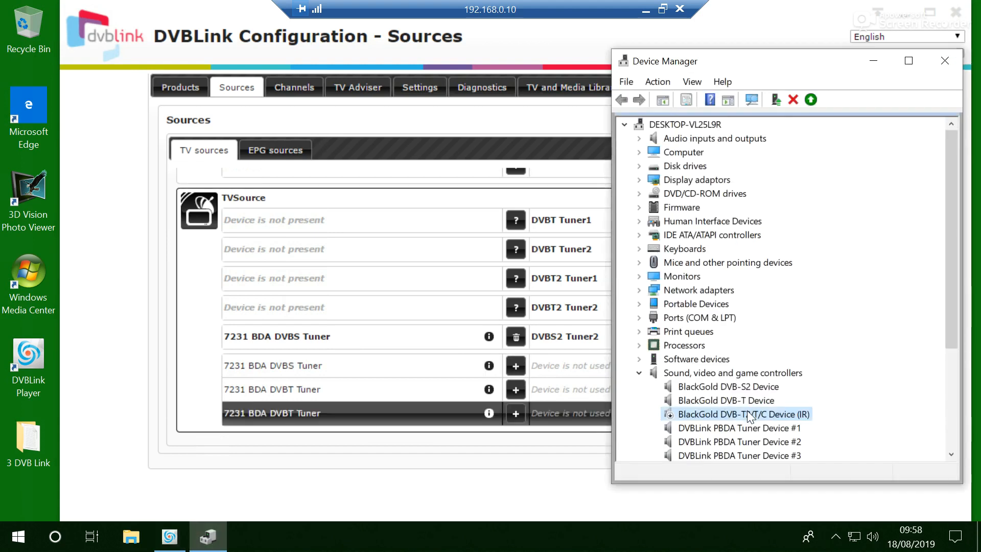
{"action": "left_click", "coordinate": [731, 402]}
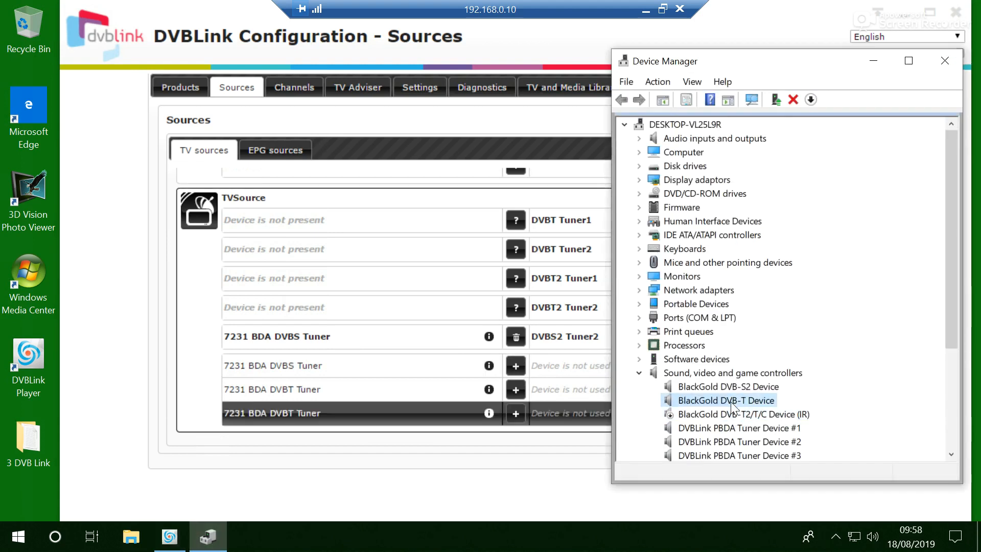
{"action": "left_click", "coordinate": [368, 473]}
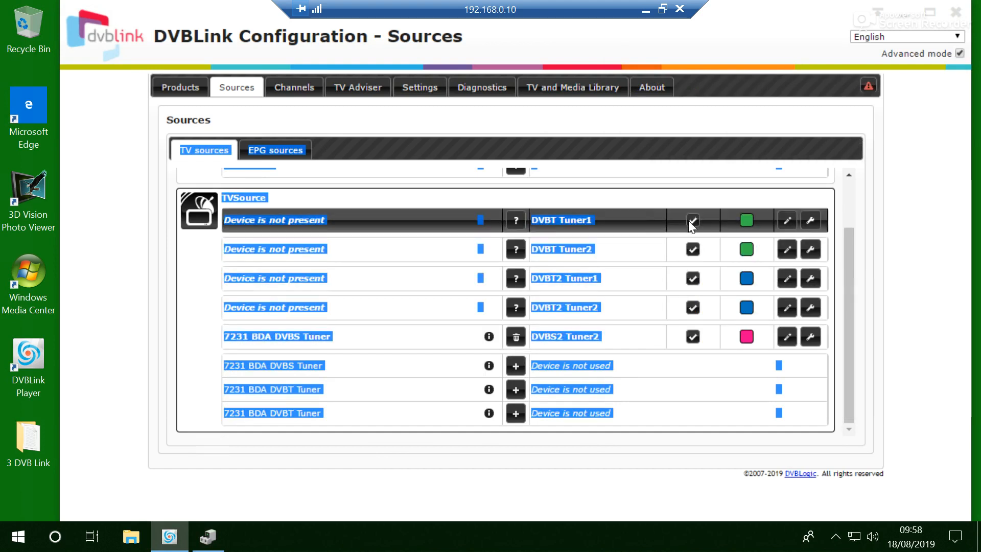
Step: Reassign the missing DVBT Tuner1 source to the free 7231 BDA DVBT Tuner with idx 8
{"action": "left_click", "coordinate": [536, 219]}
{"action": "left_click", "coordinate": [516, 222]}
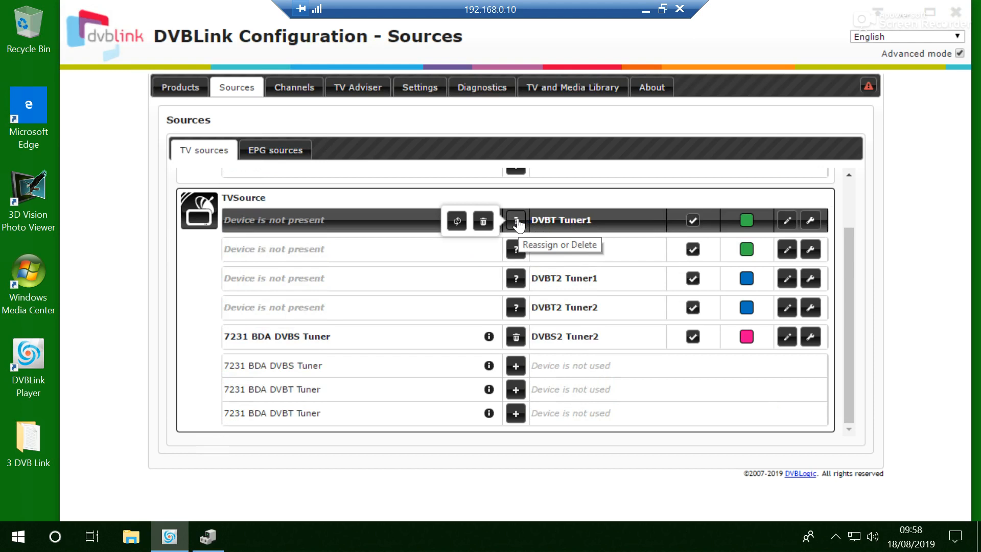
{"action": "left_click", "coordinate": [458, 221]}
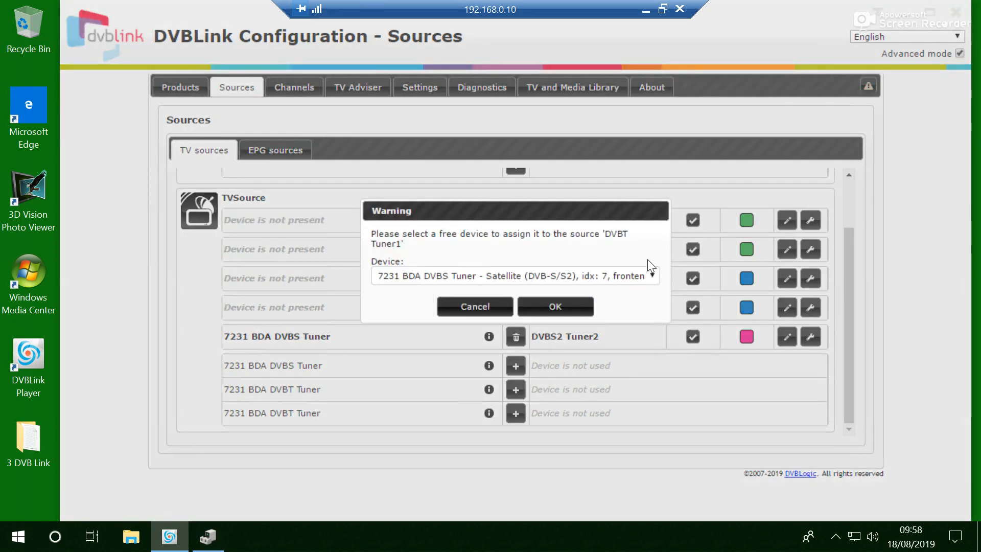
{"action": "left_click", "coordinate": [636, 274]}
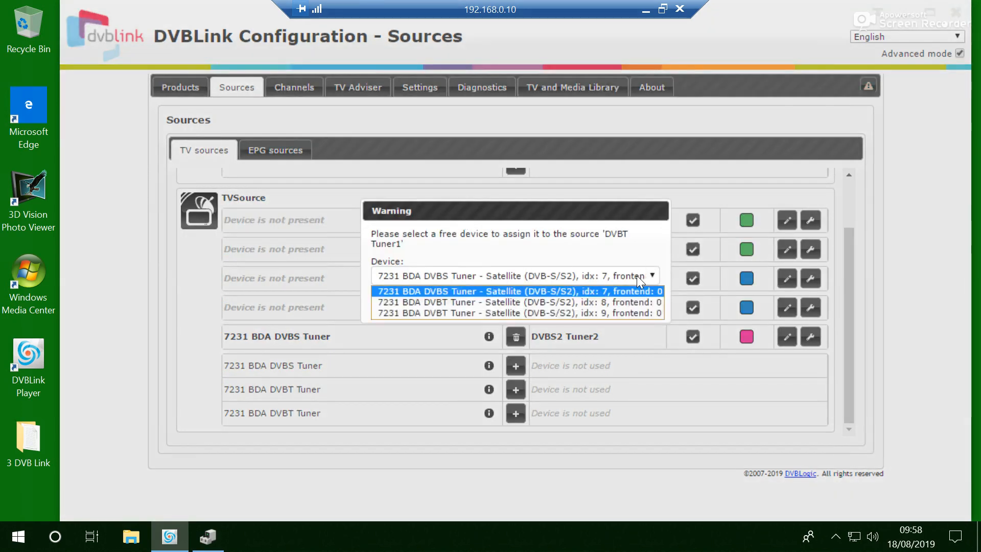
{"action": "left_click", "coordinate": [465, 305]}
{"action": "left_click", "coordinate": [582, 308]}
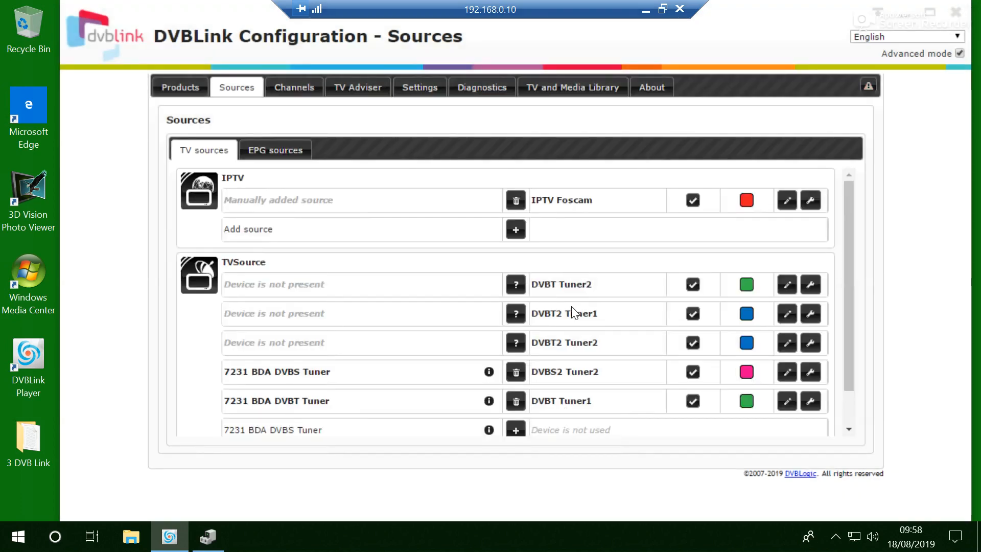
Step: Reassign the missing DVBT Tuner2 source to the free 7231 BDA DVBT Tuner with idx 9
{"action": "left_click_drag", "start_coordinate": [851, 363], "coordinate": [851, 424]}
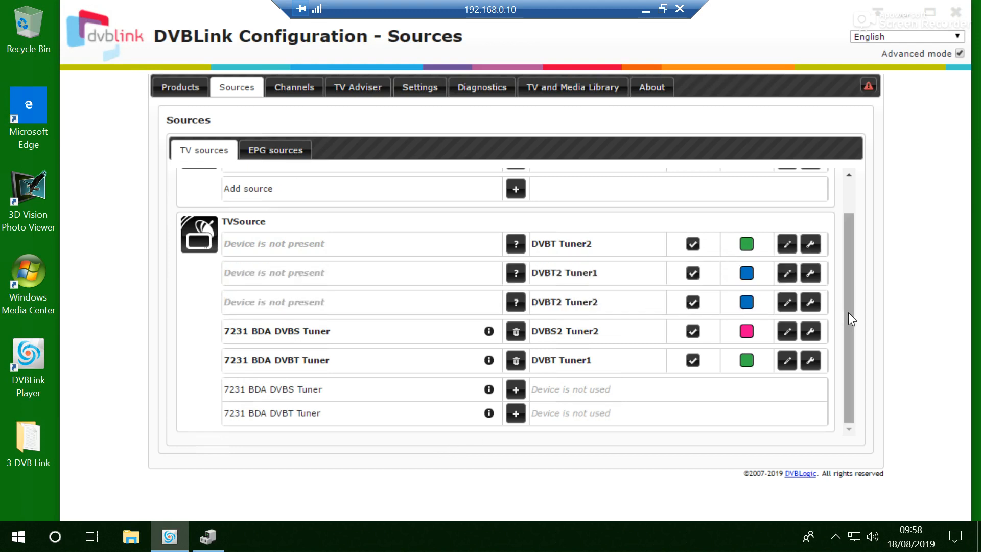
{"action": "left_click_drag", "start_coordinate": [850, 331], "coordinate": [866, 366]}
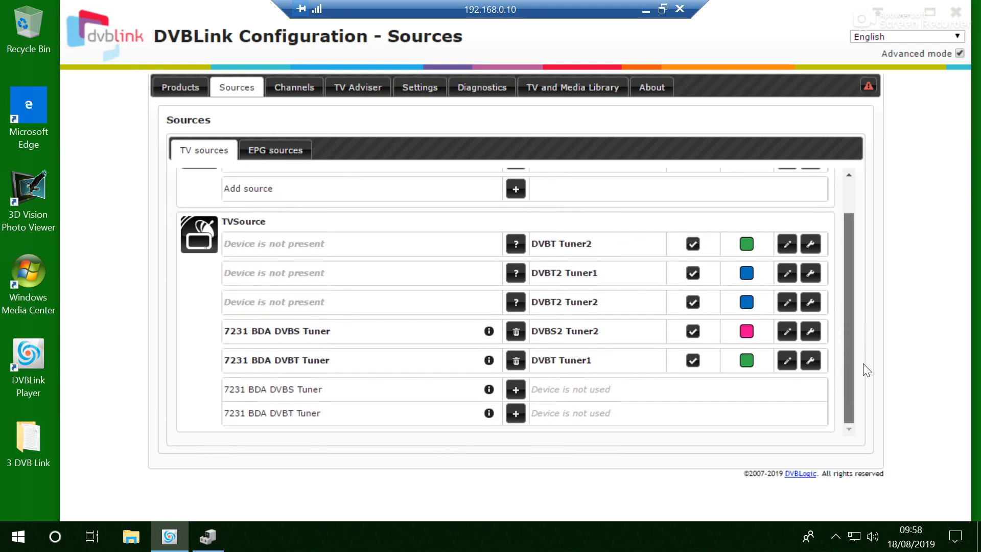
{"action": "left_click", "coordinate": [516, 415]}
{"action": "left_click", "coordinate": [498, 380]}
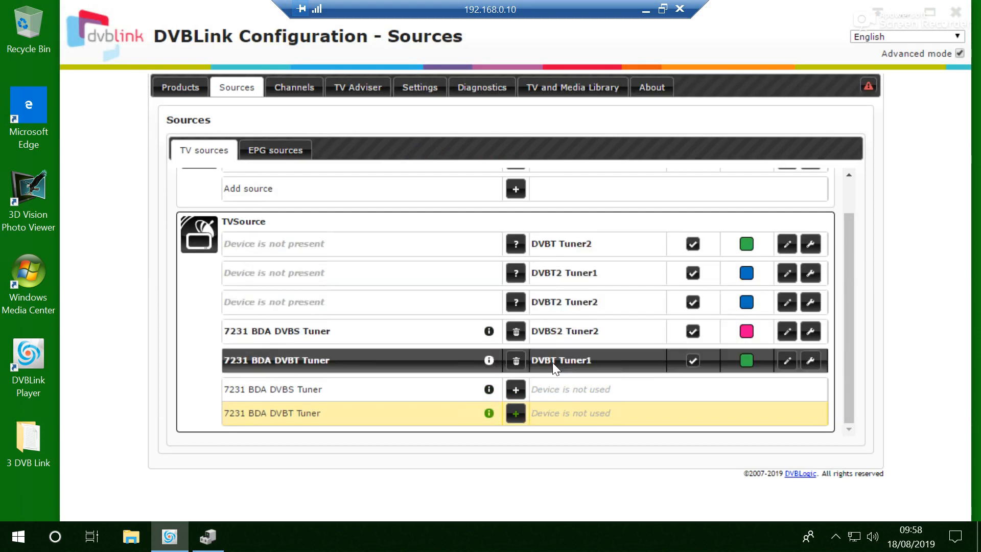
{"action": "left_click", "coordinate": [516, 243]}
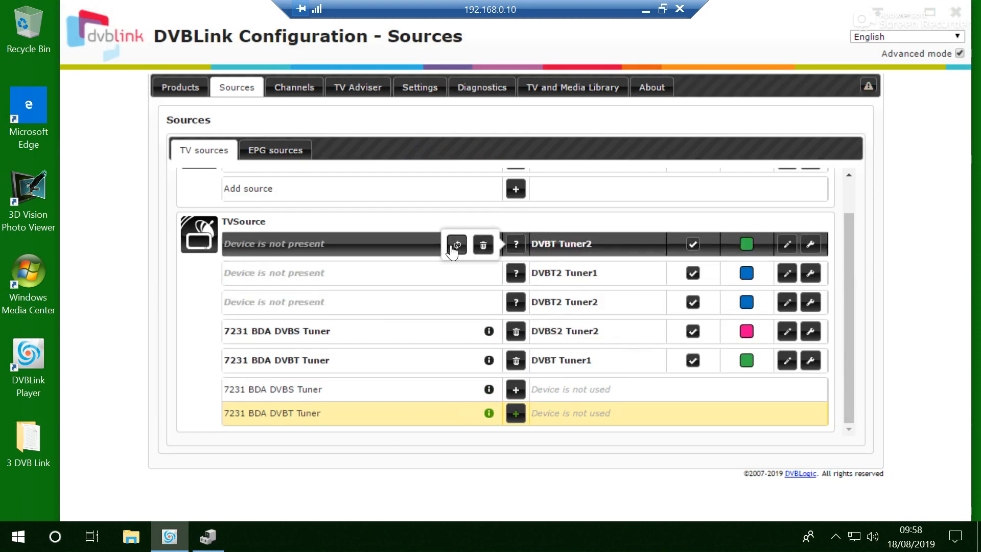
{"action": "left_click", "coordinate": [455, 245]}
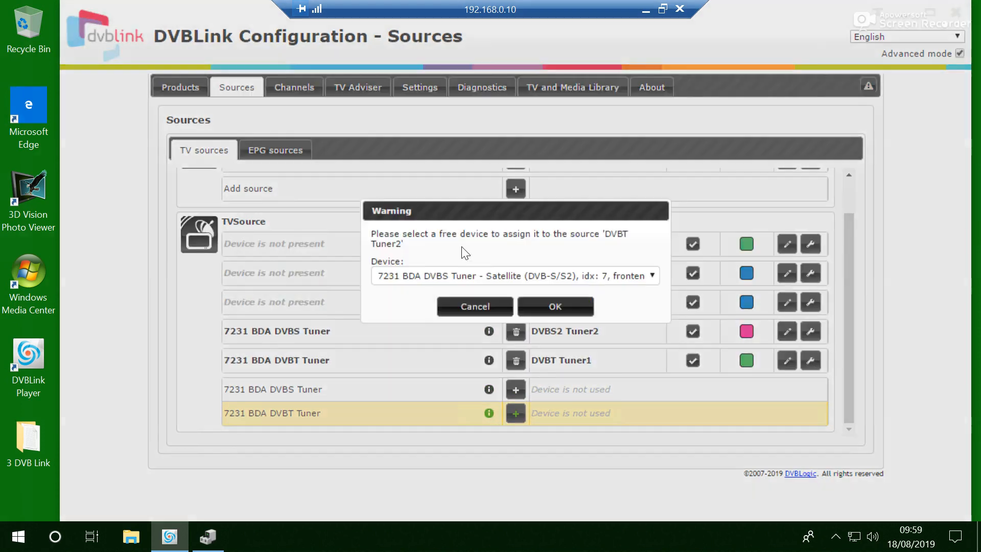
{"action": "left_click", "coordinate": [490, 280]}
{"action": "left_click", "coordinate": [477, 301]}
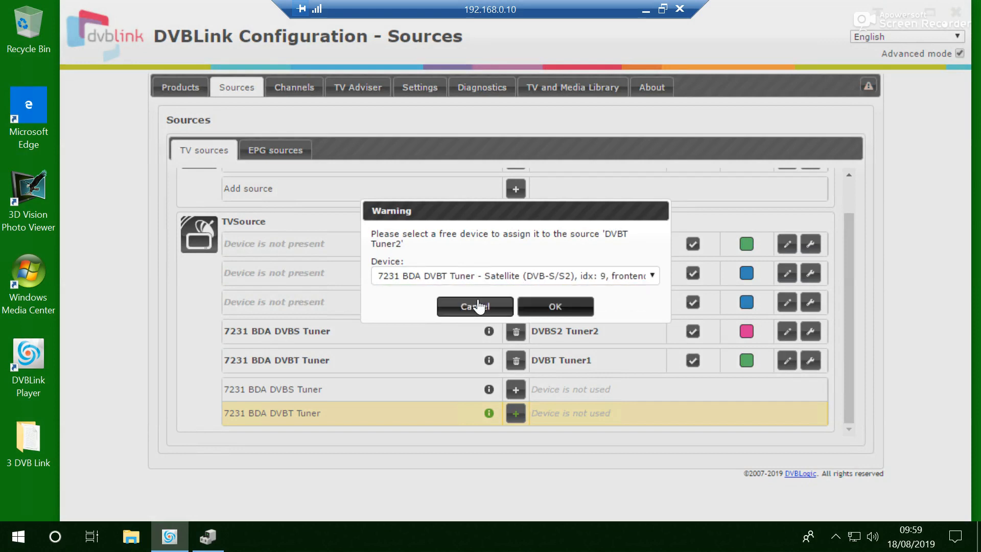
{"action": "left_click", "coordinate": [557, 305]}
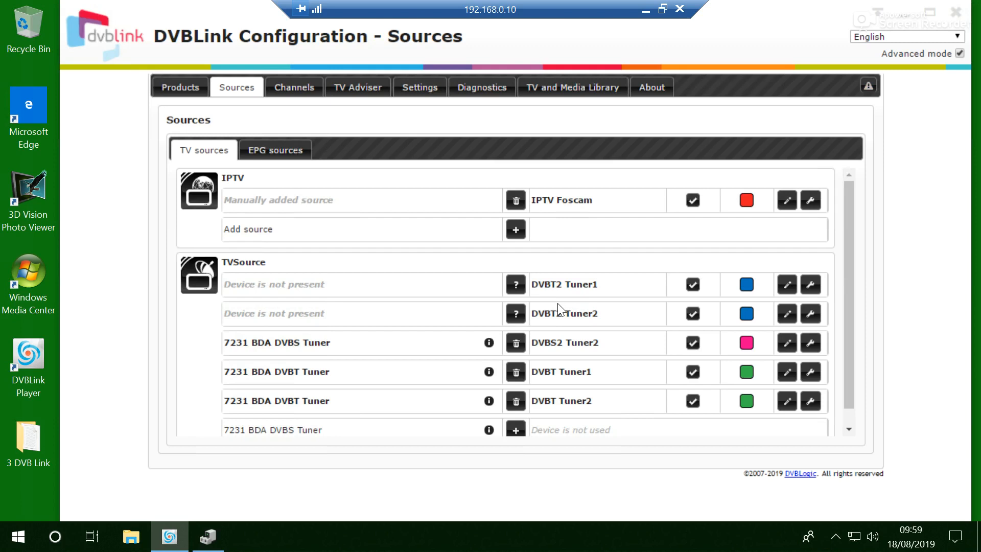
Step: Leave the DVBLink configuration and enable the BlackGold DVB-T2/T/C Device (IR) in Device Manager
{"action": "left_click", "coordinate": [587, 90]}
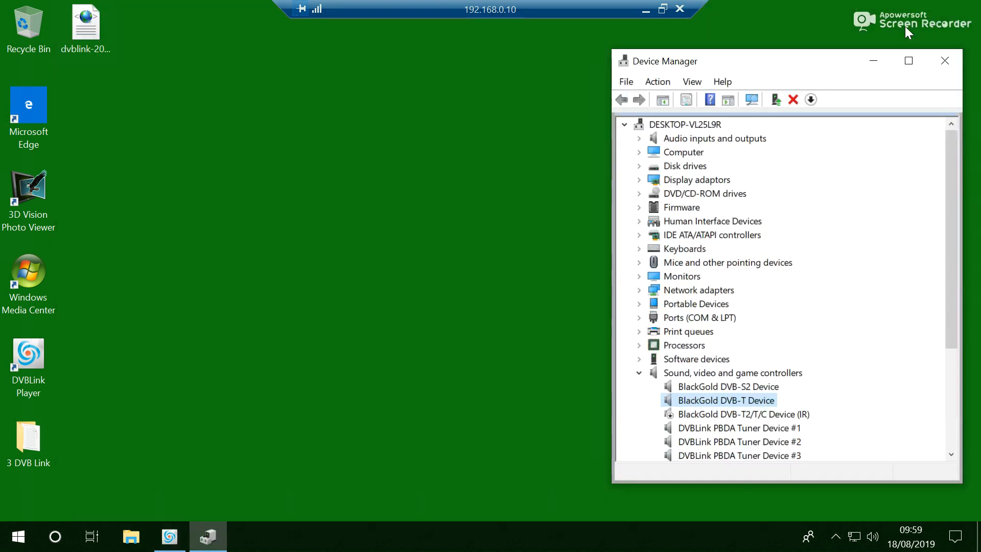
{"action": "left_click", "coordinate": [726, 415]}
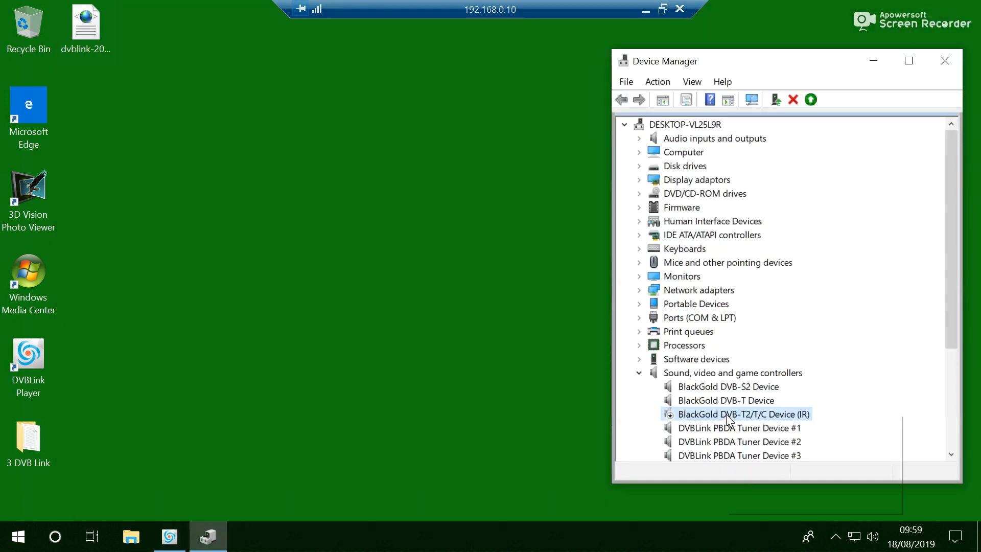
{"action": "right_click", "coordinate": [726, 415]}
{"action": "left_click", "coordinate": [820, 442]}
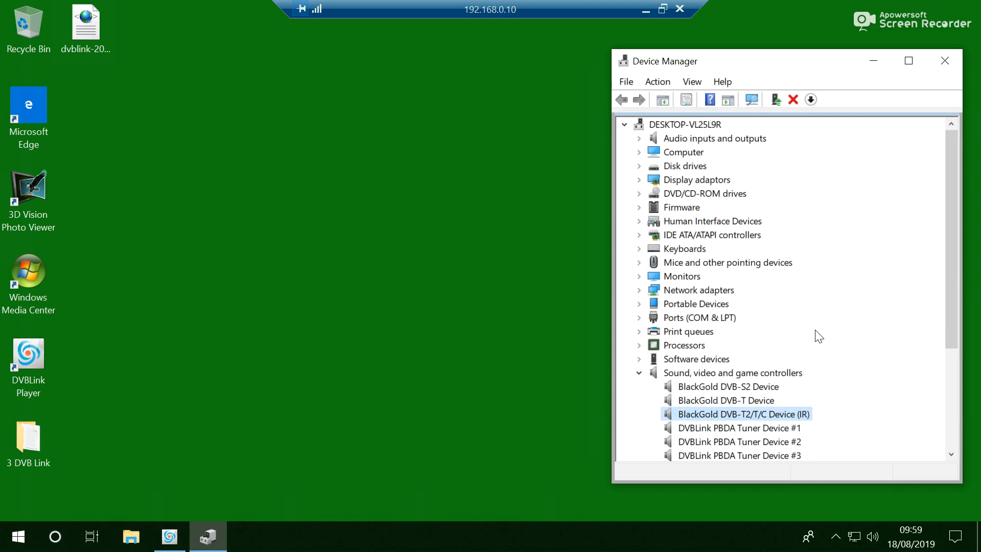
{"action": "left_click", "coordinate": [211, 534]}
{"action": "left_click", "coordinate": [211, 534]}
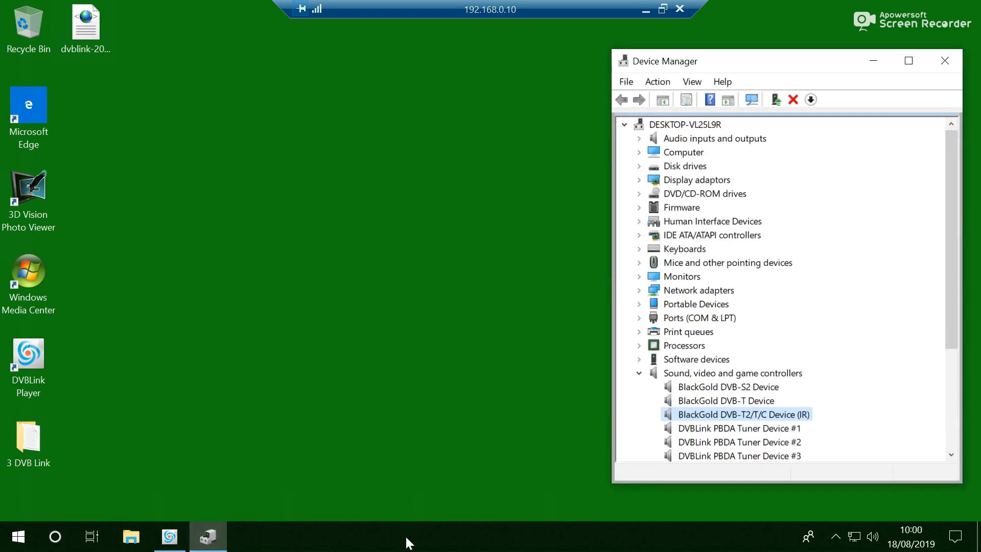
Step: Reopen the TV sources in the DVBLink setup and look through the free TVSource devices
{"action": "left_click", "coordinate": [170, 535]}
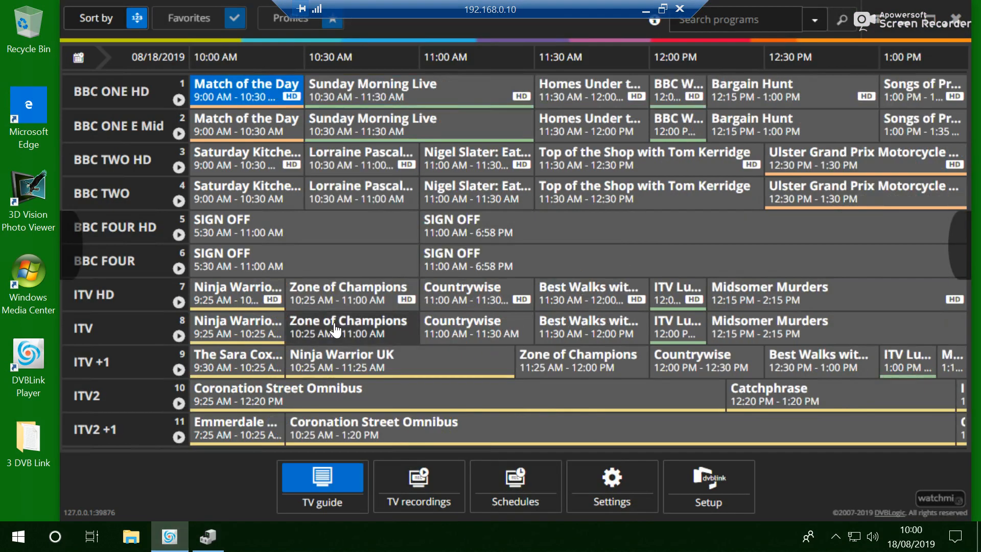
{"action": "left_click", "coordinate": [694, 496]}
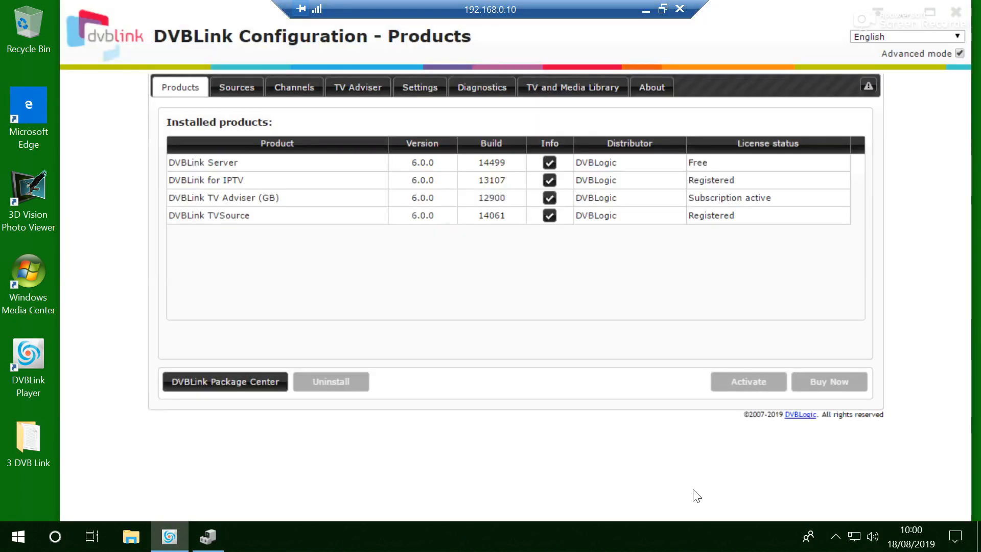
{"action": "left_click", "coordinate": [236, 88]}
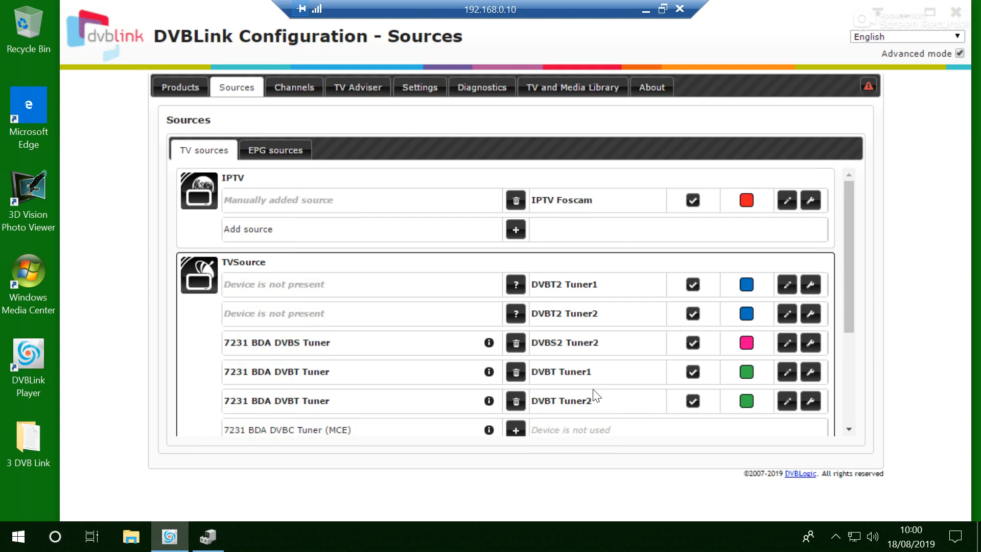
{"action": "left_click_drag", "start_coordinate": [848, 298], "coordinate": [861, 438]}
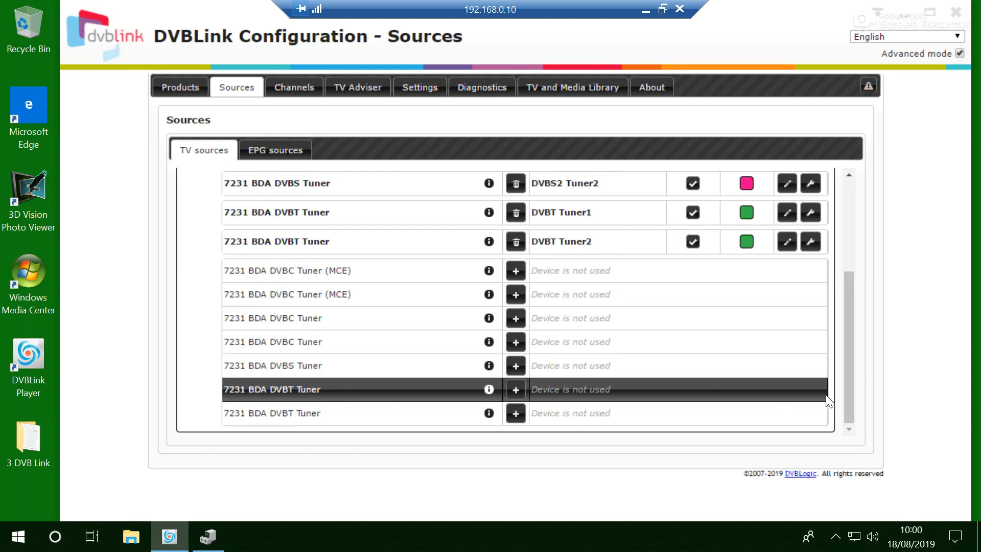
{"action": "left_click_drag", "start_coordinate": [852, 398], "coordinate": [852, 288]}
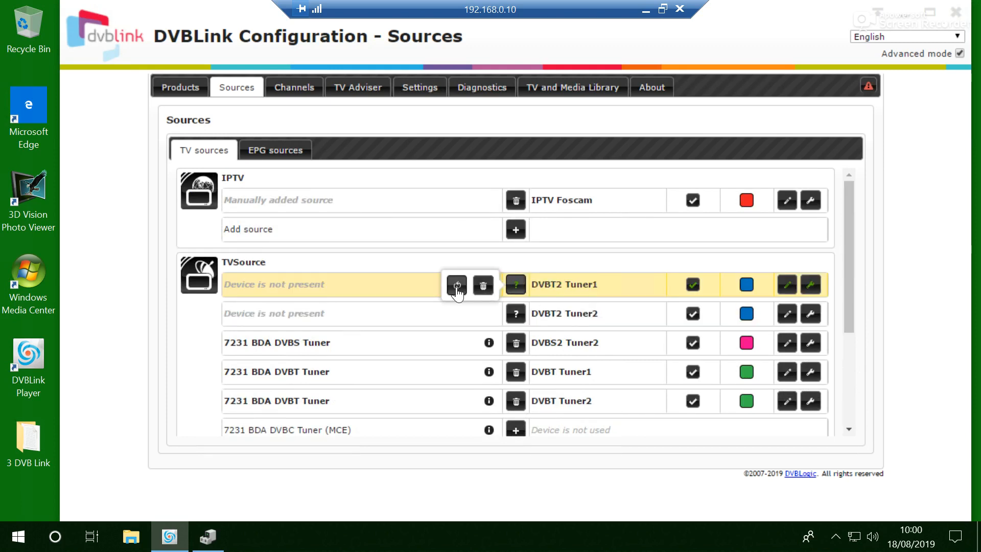
Step: Reassign the missing DVBT2 Tuner1 source to the free 7231 BDA DVBT Tuner with idx 9
{"action": "left_click", "coordinate": [456, 286]}
{"action": "left_click", "coordinate": [512, 275]}
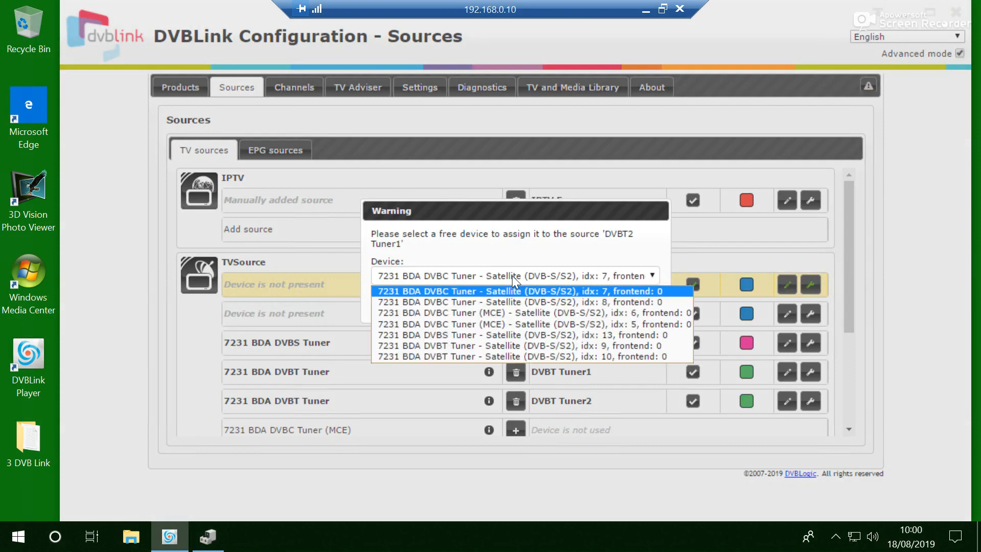
{"action": "left_click", "coordinate": [493, 347]}
{"action": "left_click", "coordinate": [551, 305]}
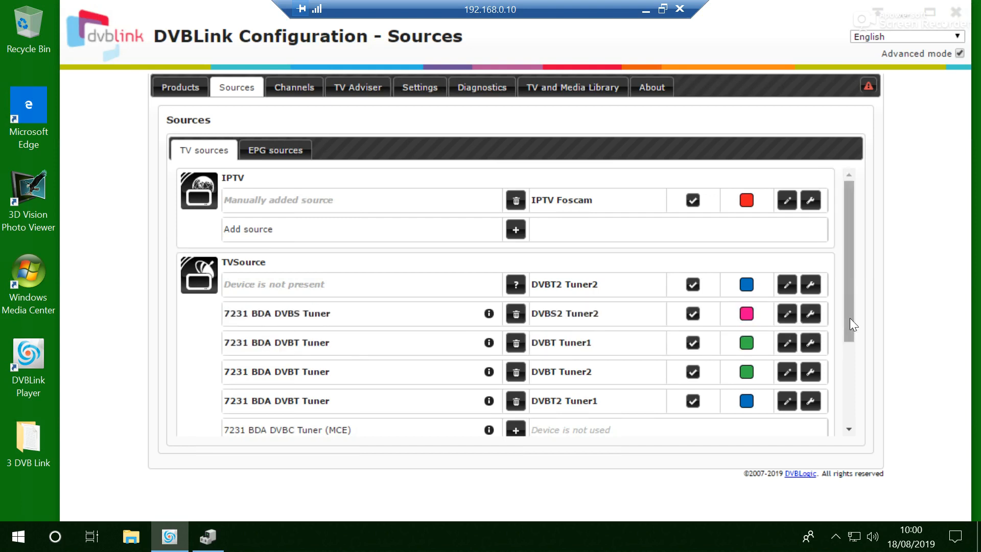
Step: Reassign the missing DVBT2 Tuner2 source to the free 7231 BDA DVBT Tuner with idx 10
{"action": "left_click_drag", "start_coordinate": [850, 318], "coordinate": [849, 294]}
{"action": "left_click_drag", "start_coordinate": [848, 289], "coordinate": [898, 431]}
{"action": "left_click_drag", "start_coordinate": [906, 352], "coordinate": [909, 287]}
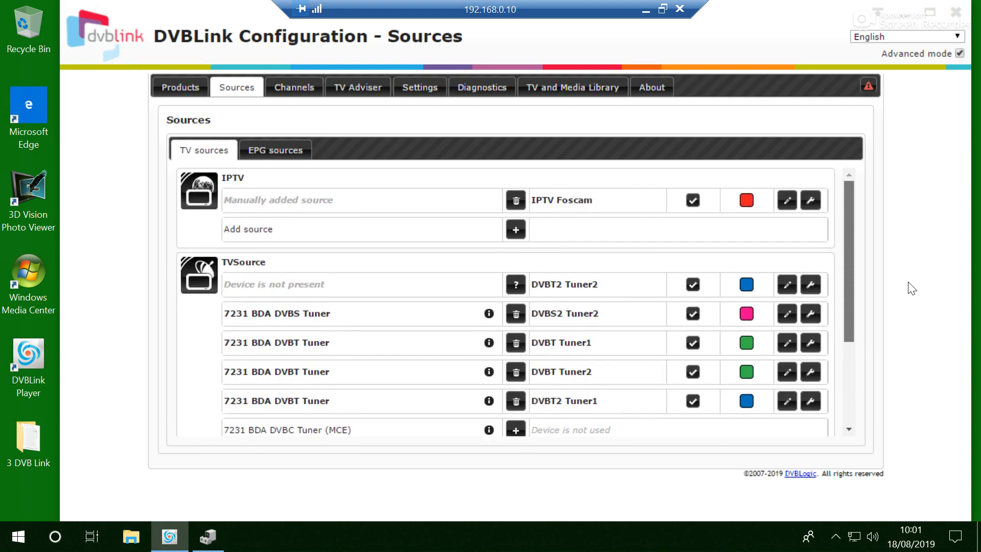
{"action": "left_click", "coordinate": [518, 288]}
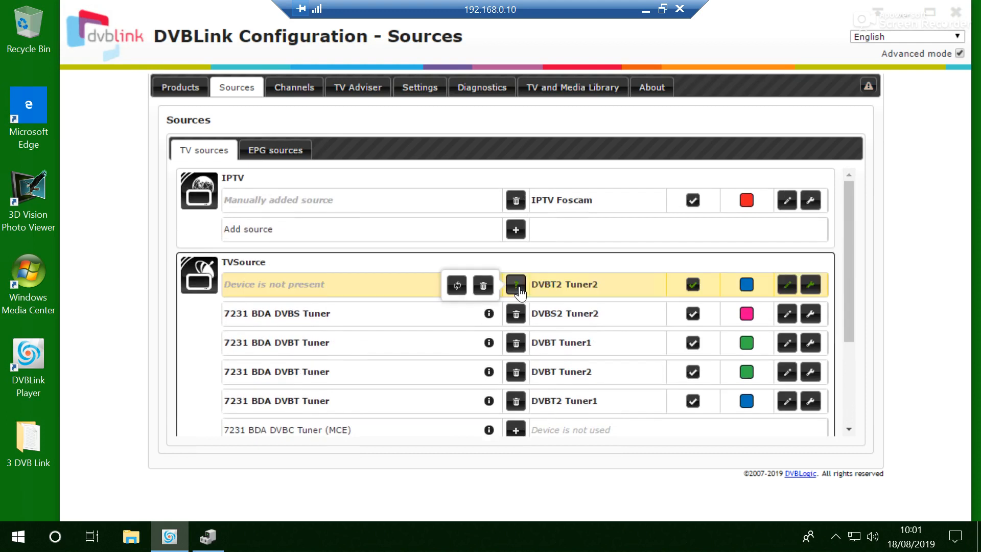
{"action": "left_click", "coordinate": [456, 285]}
{"action": "left_click", "coordinate": [506, 273]}
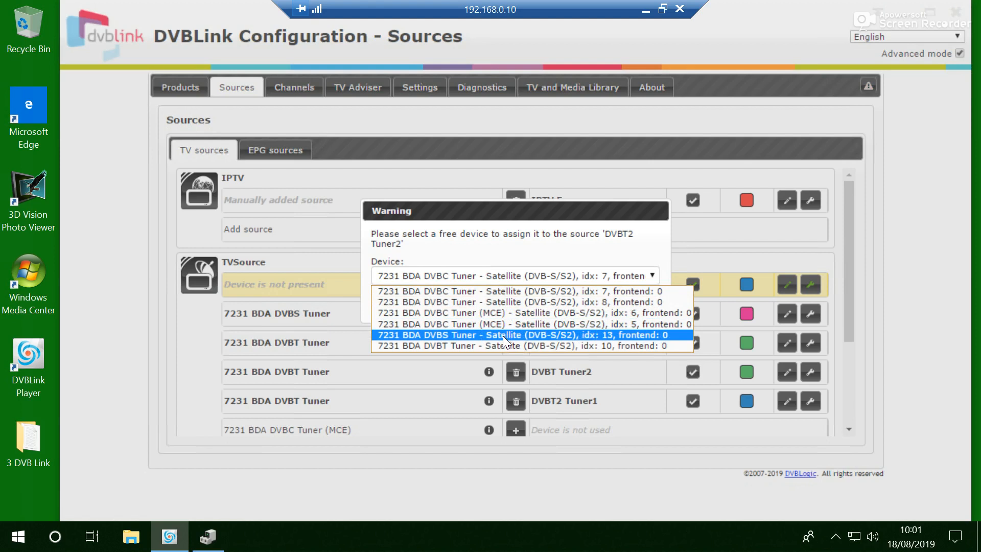
{"action": "left_click", "coordinate": [449, 347]}
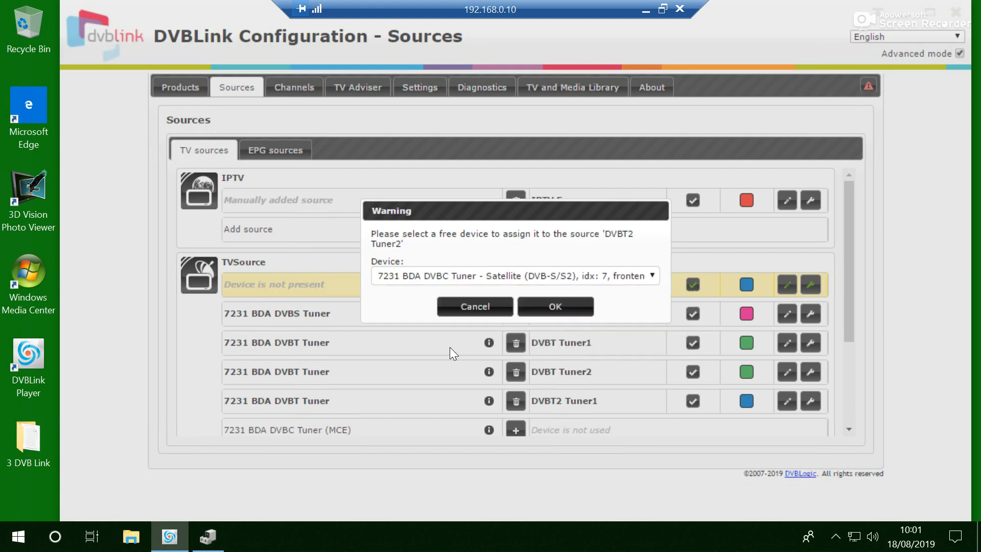
{"action": "left_click", "coordinate": [532, 301]}
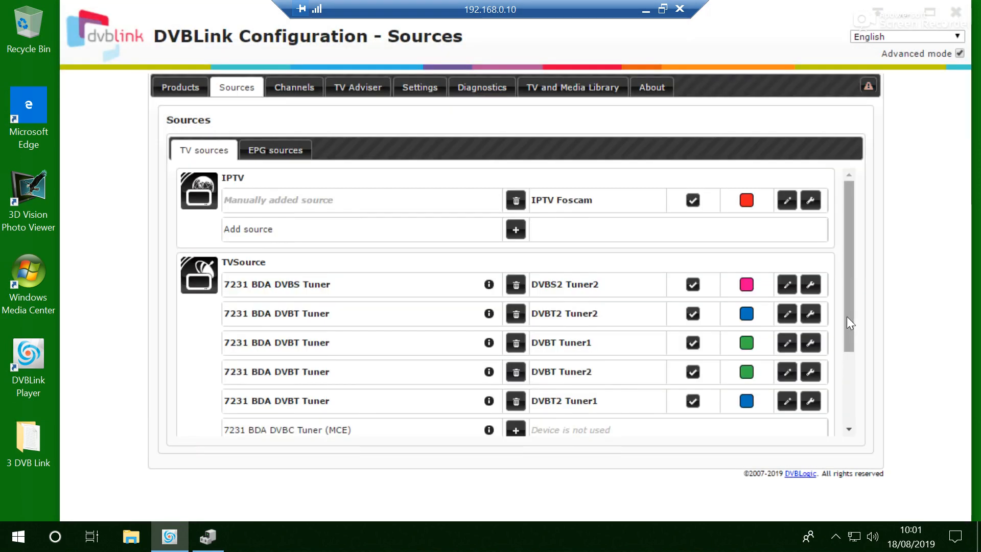
Step: Review the TVSource assignments, return to the TV guide, and open Match of the Day on BBC ONE E Mid for playback
{"action": "left_click_drag", "start_coordinate": [847, 317], "coordinate": [867, 415]}
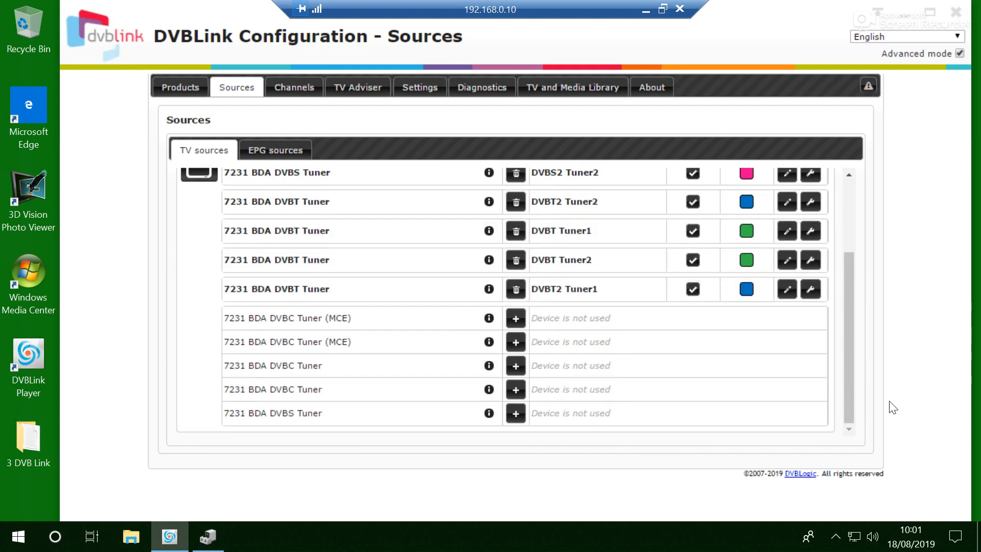
{"action": "left_click_drag", "start_coordinate": [851, 369], "coordinate": [889, 217]}
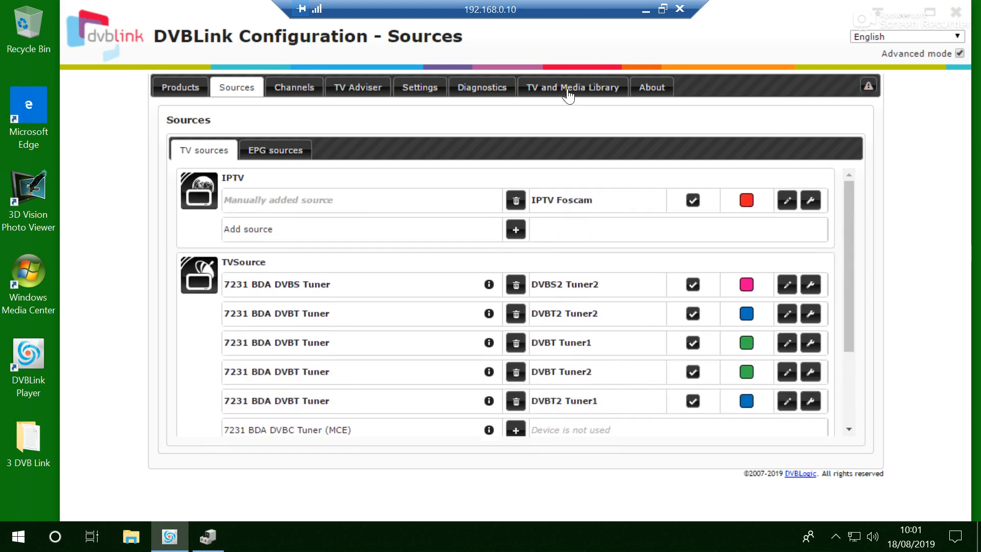
{"action": "left_click", "coordinate": [567, 88]}
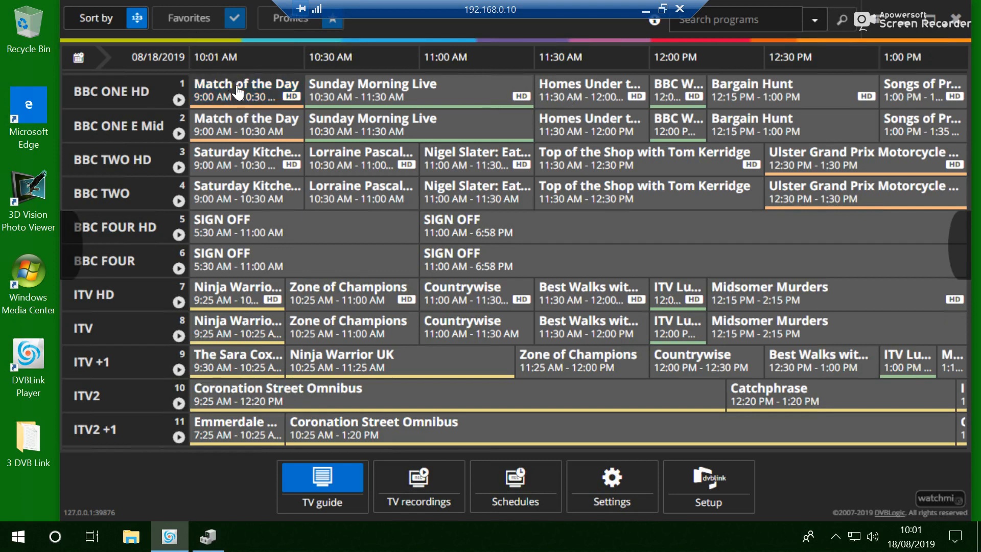
{"action": "left_click", "coordinate": [277, 118]}
{"action": "left_click", "coordinate": [406, 306]}
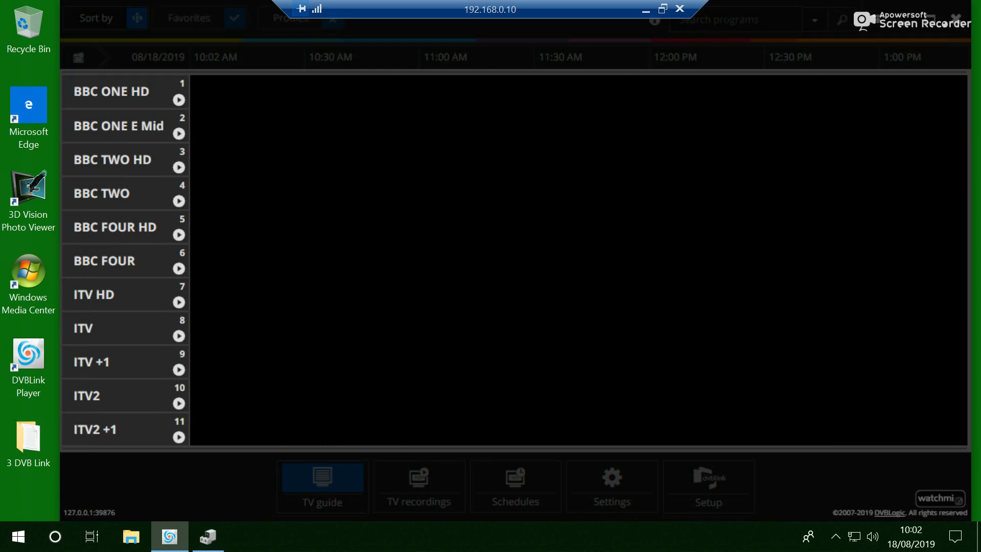
Step: Watch Match of the Day on BBC ONE E Mid, stop the playback, and close the DVBLink player
{"action": "mouse_move", "coordinate": [545, 352]}
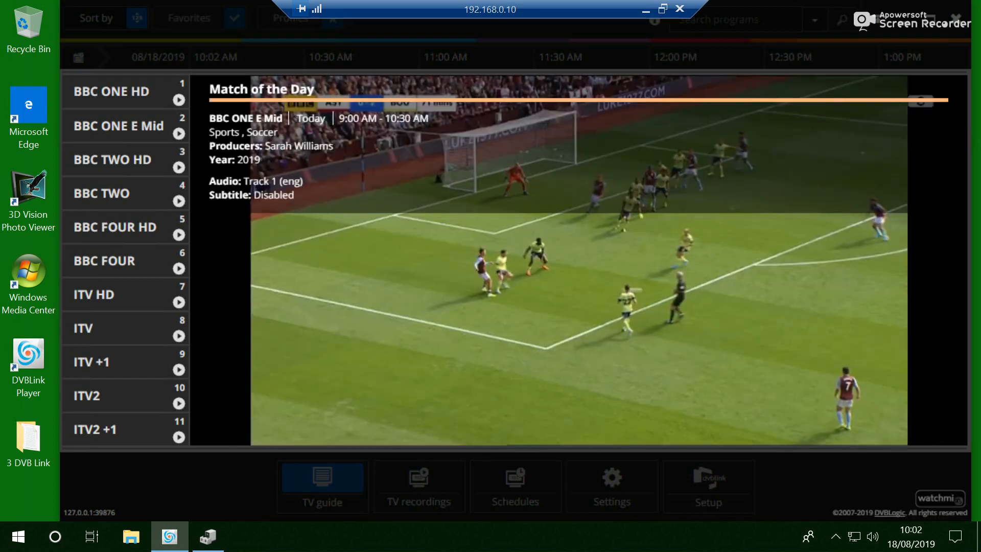
{"action": "mouse_move", "coordinate": [376, 269]}
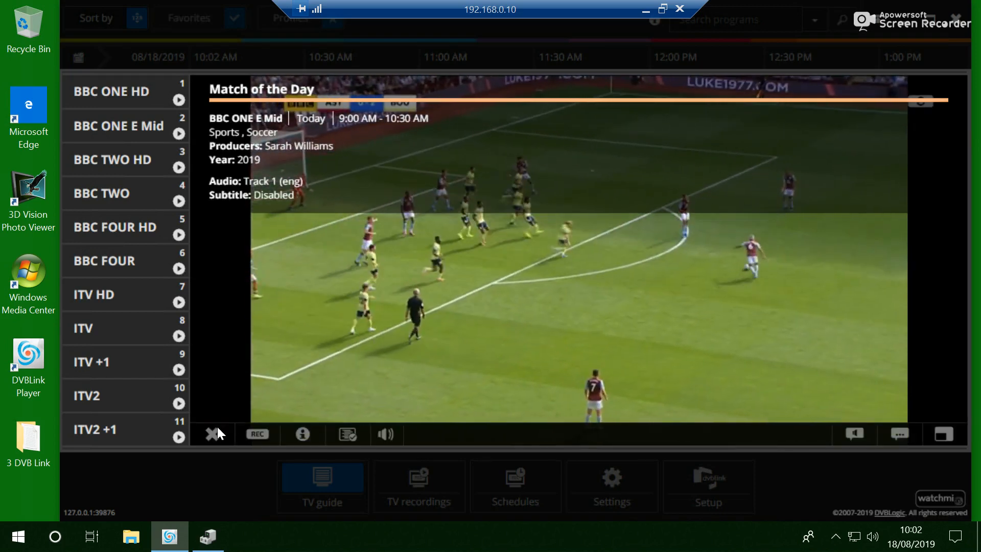
{"action": "left_click", "coordinate": [213, 435]}
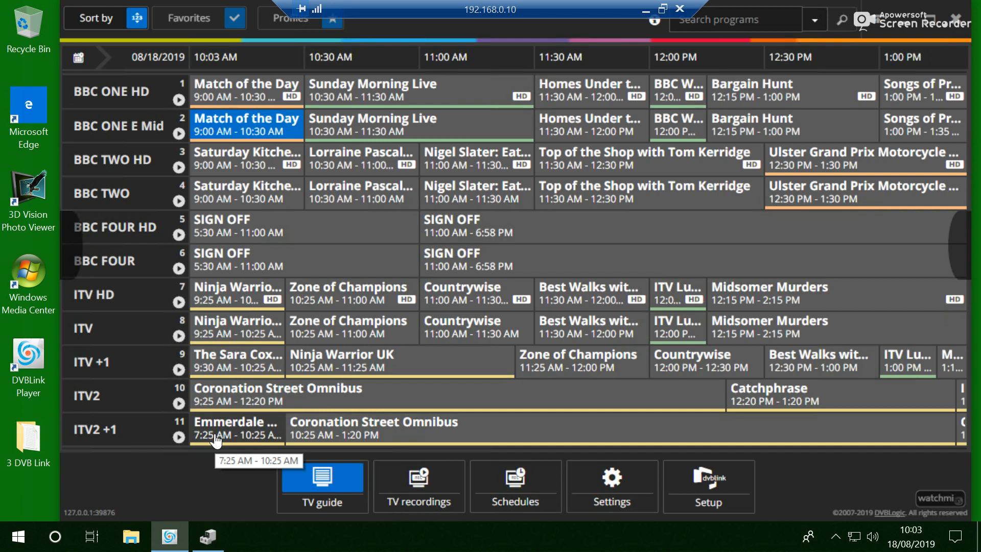
{"action": "left_click", "coordinate": [956, 25]}
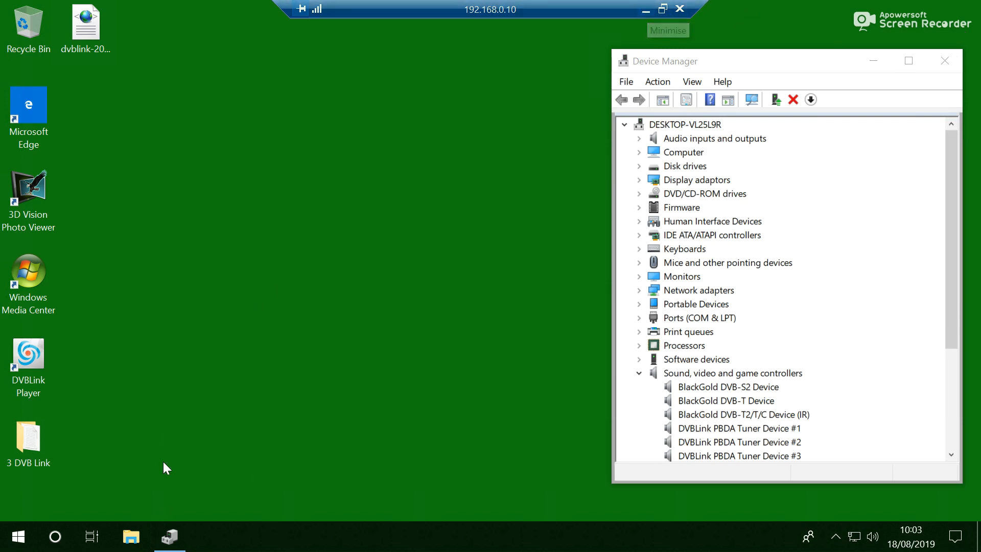
Step: Browse in File Explorer to C:\Program Files (x86)\DVBLogic\DVBLink\share\licenses
{"action": "left_click", "coordinate": [131, 536]}
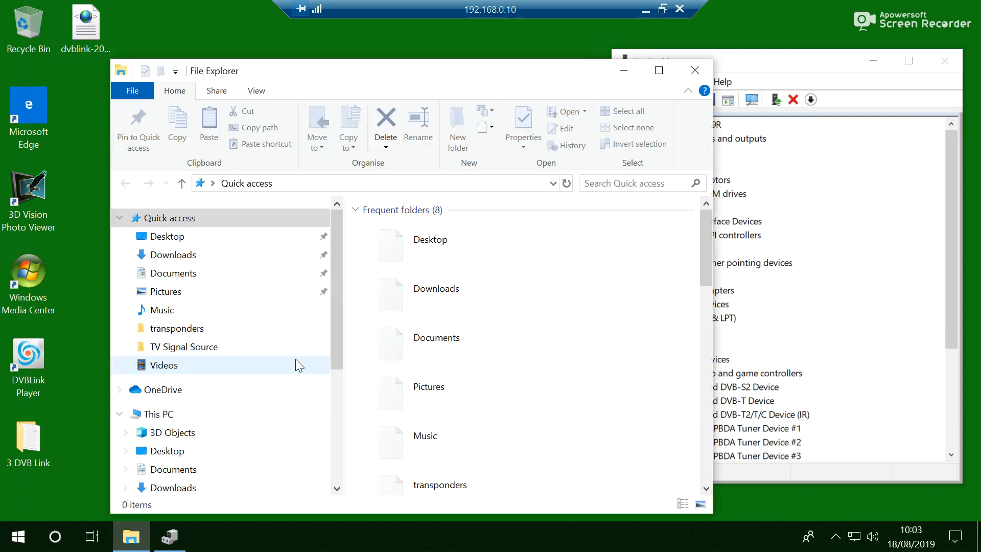
{"action": "left_click", "coordinate": [336, 455]}
{"action": "left_click", "coordinate": [221, 341]}
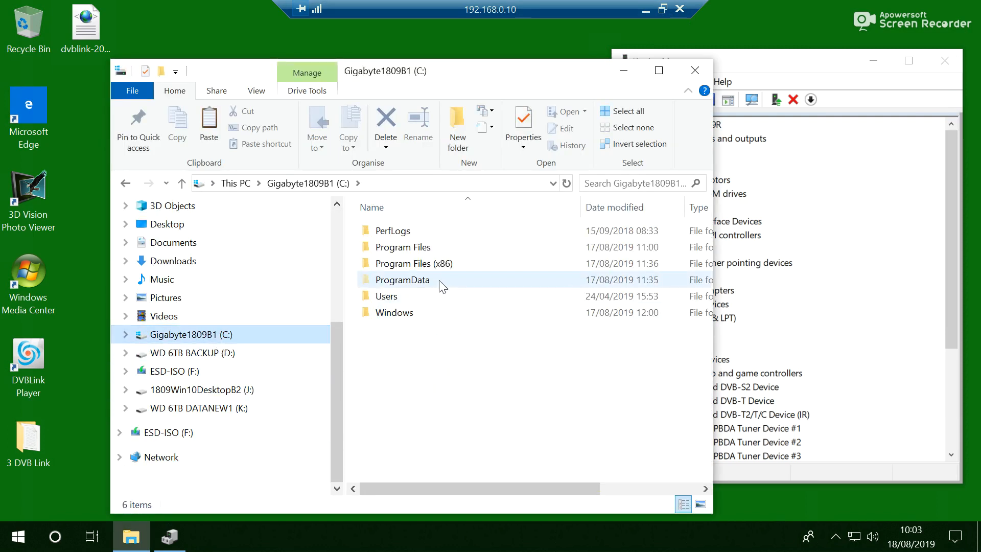
{"action": "double_click", "coordinate": [442, 264]}
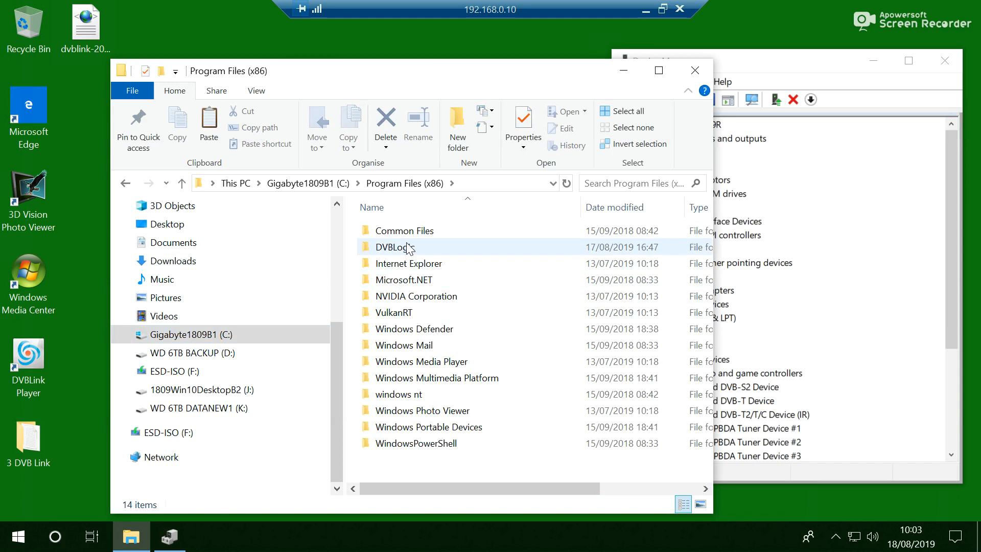
{"action": "double_click", "coordinate": [407, 247]}
{"action": "left_click", "coordinate": [406, 233]}
{"action": "double_click", "coordinate": [405, 232]}
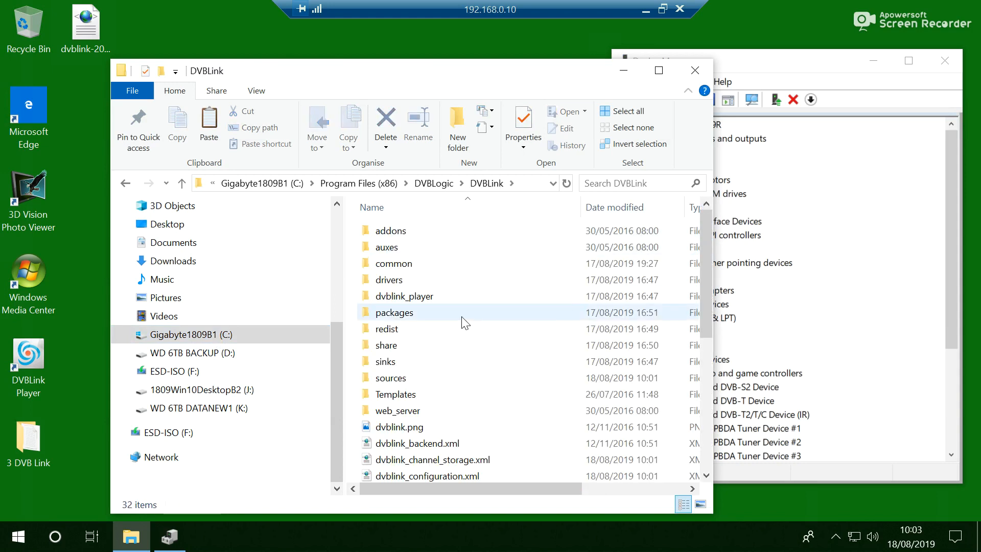
{"action": "double_click", "coordinate": [384, 347]}
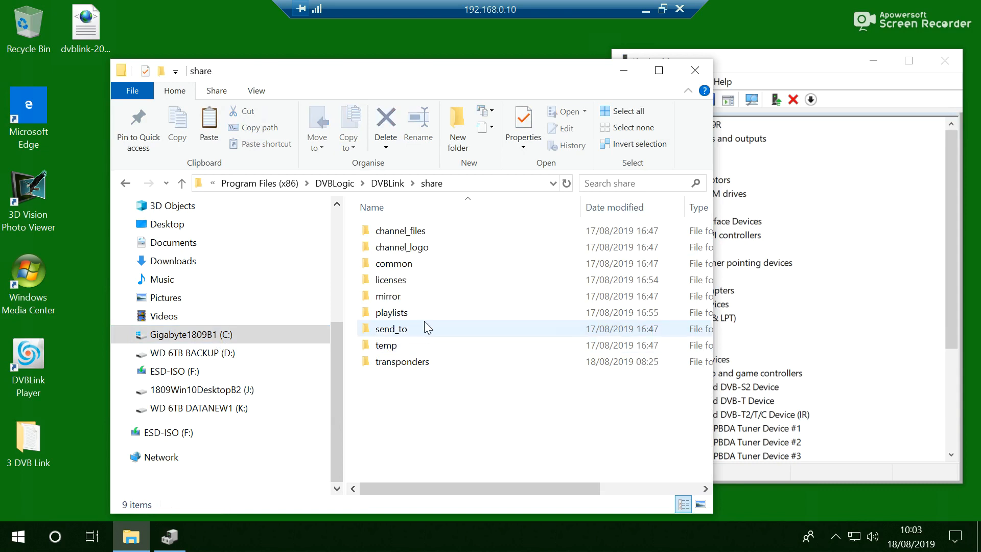
{"action": "double_click", "coordinate": [403, 280]}
Step: Select the three .lic files in the licenses folder and look at the file operations available for them
{"action": "left_click_drag", "start_coordinate": [505, 286], "coordinate": [431, 239]}
{"action": "right_click", "coordinate": [429, 236]}
{"action": "left_click_drag", "start_coordinate": [403, 290], "coordinate": [378, 230]}
{"action": "right_click", "coordinate": [379, 231]}
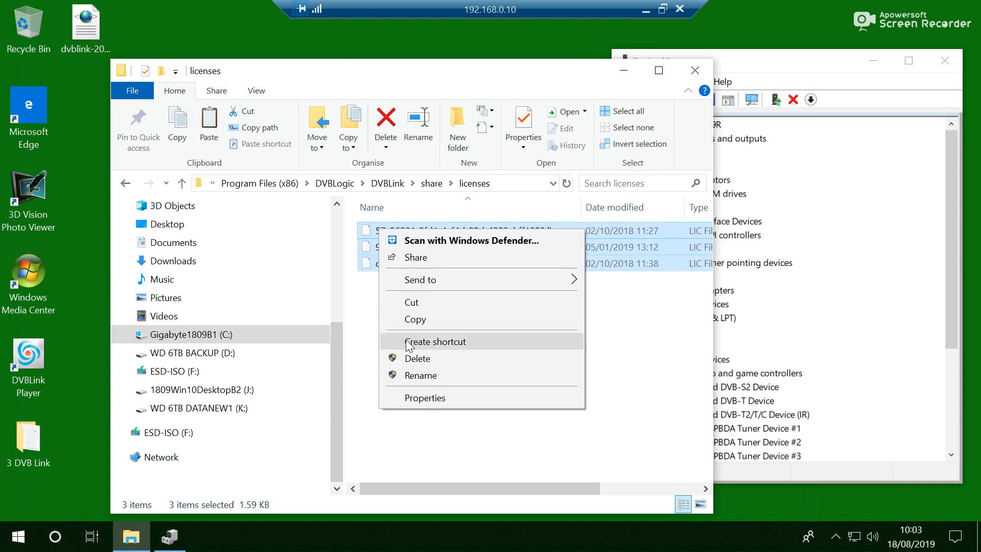
{"action": "left_click", "coordinate": [372, 321]}
{"action": "left_click", "coordinate": [371, 320]}
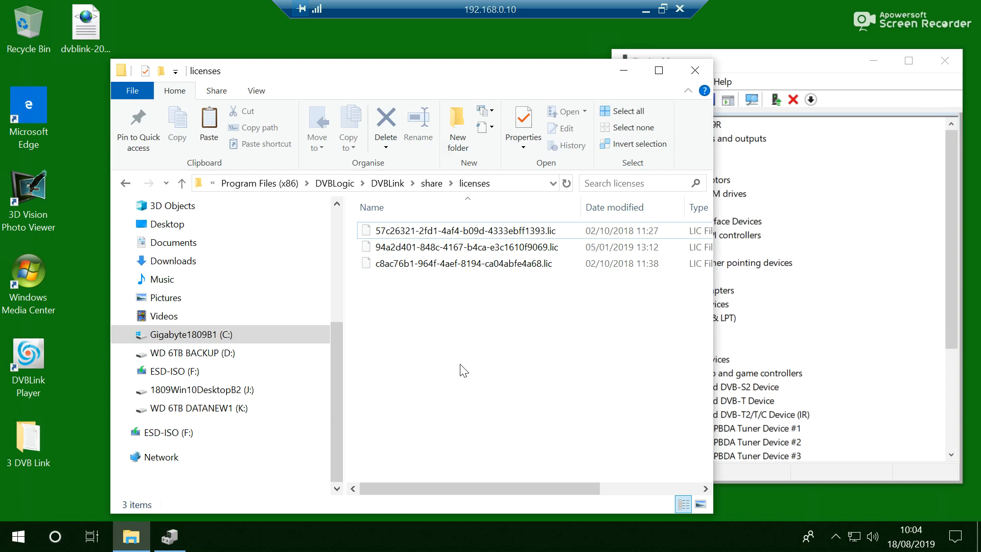
{"action": "left_click_drag", "start_coordinate": [527, 289], "coordinate": [488, 231]}
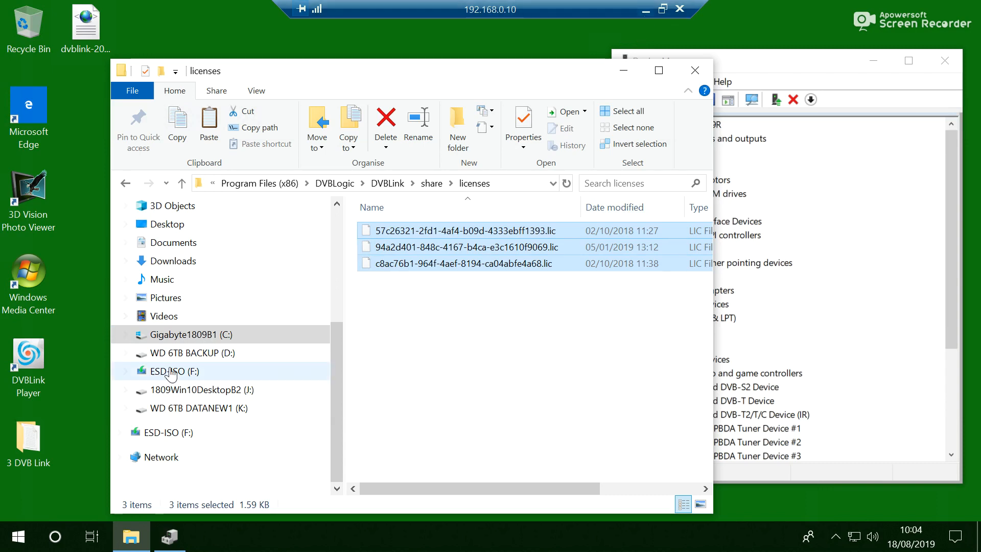
Step: Check the license details of DVBLink for IPTV, TV Adviser (GB) and TVSource in DVBLink setup, and return to the licenses folder
{"action": "double_click", "coordinate": [31, 339]}
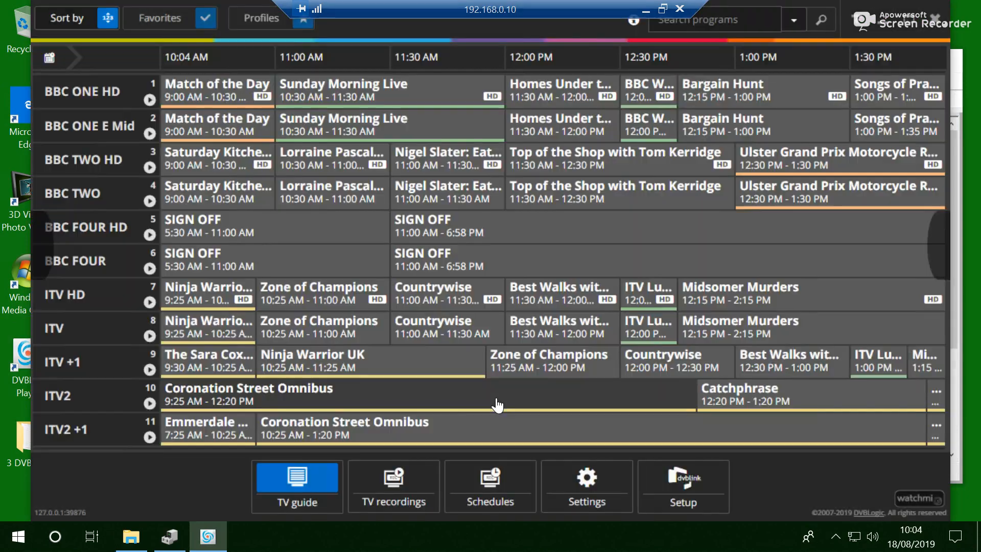
{"action": "left_click", "coordinate": [709, 490]}
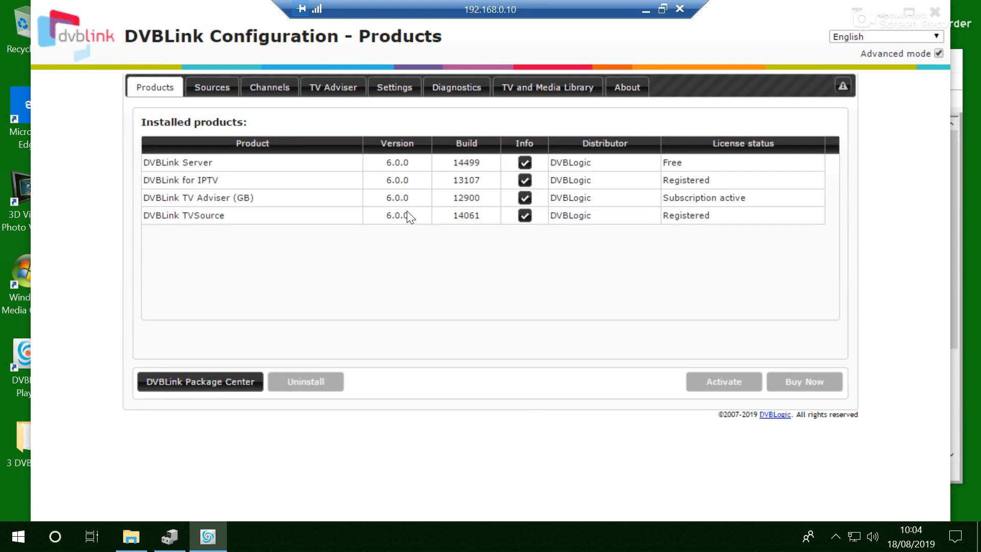
{"action": "left_click", "coordinate": [416, 180]}
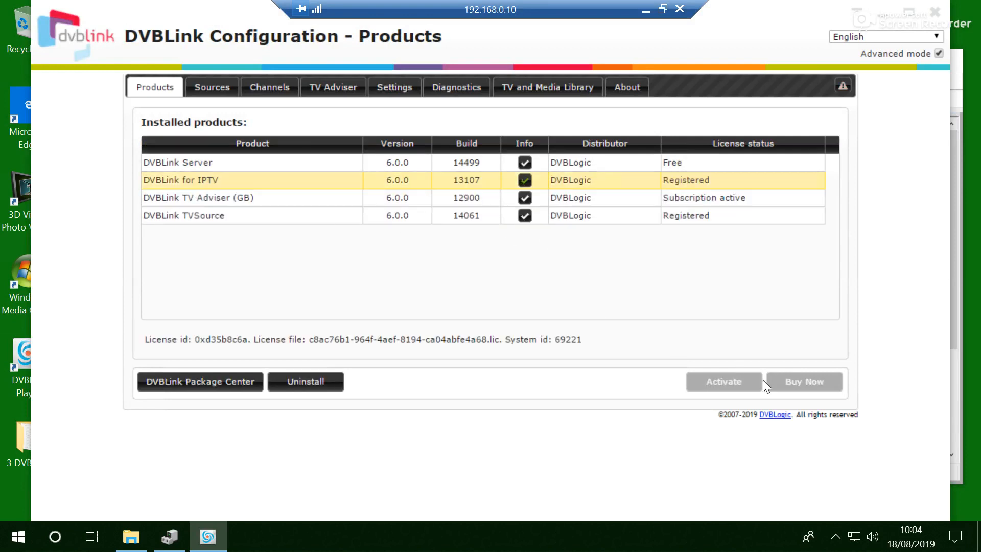
{"action": "left_click", "coordinate": [261, 197]}
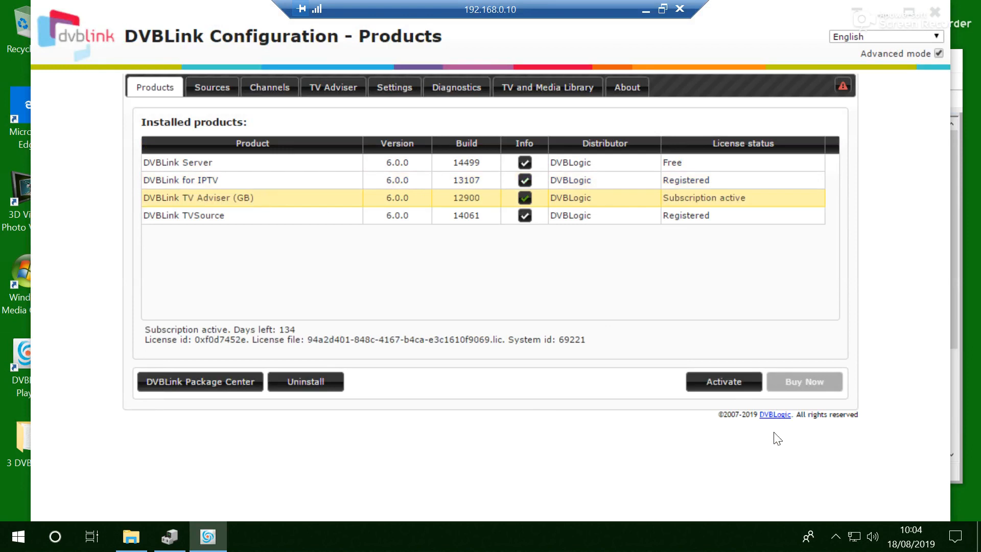
{"action": "left_click", "coordinate": [257, 213]}
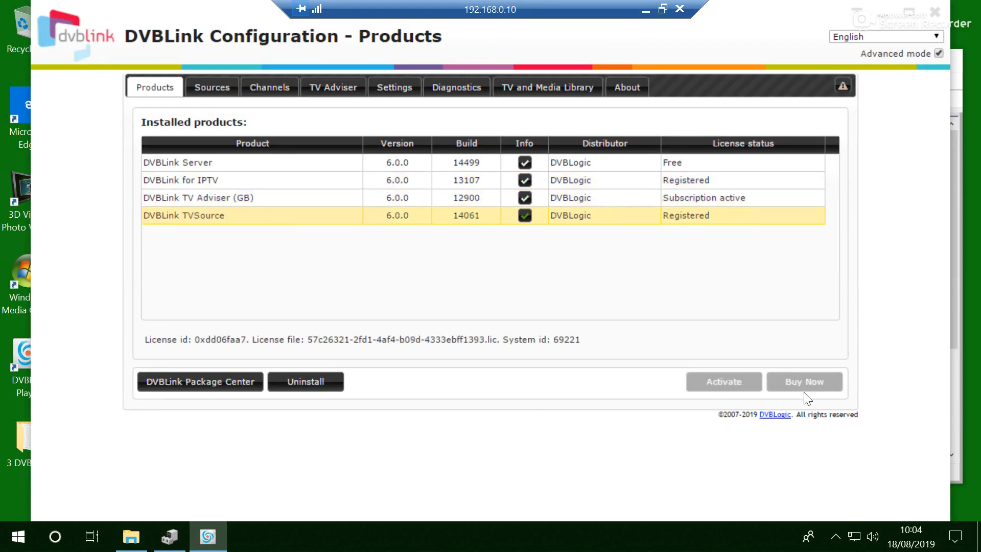
{"action": "left_click", "coordinate": [351, 203]}
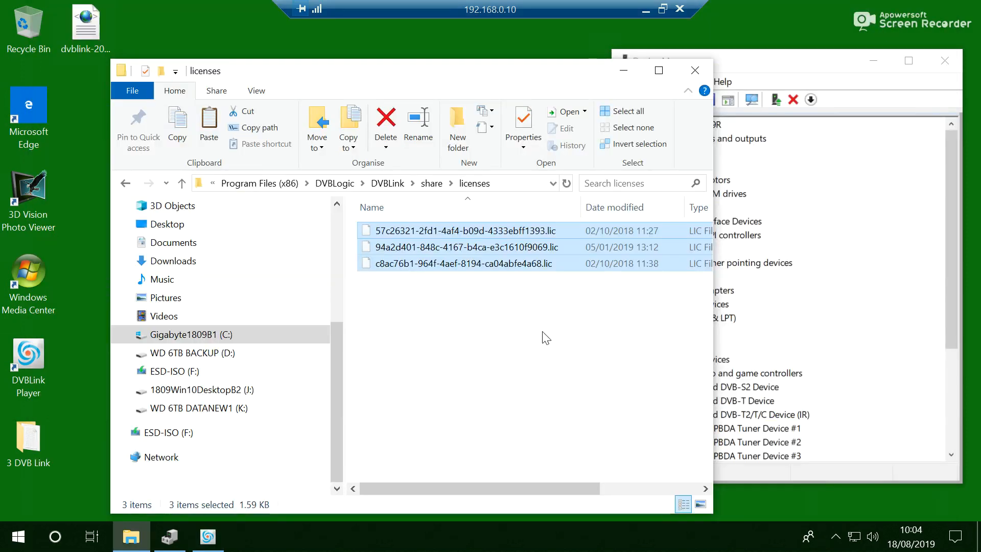
{"action": "mouse_move", "coordinate": [139, 539]}
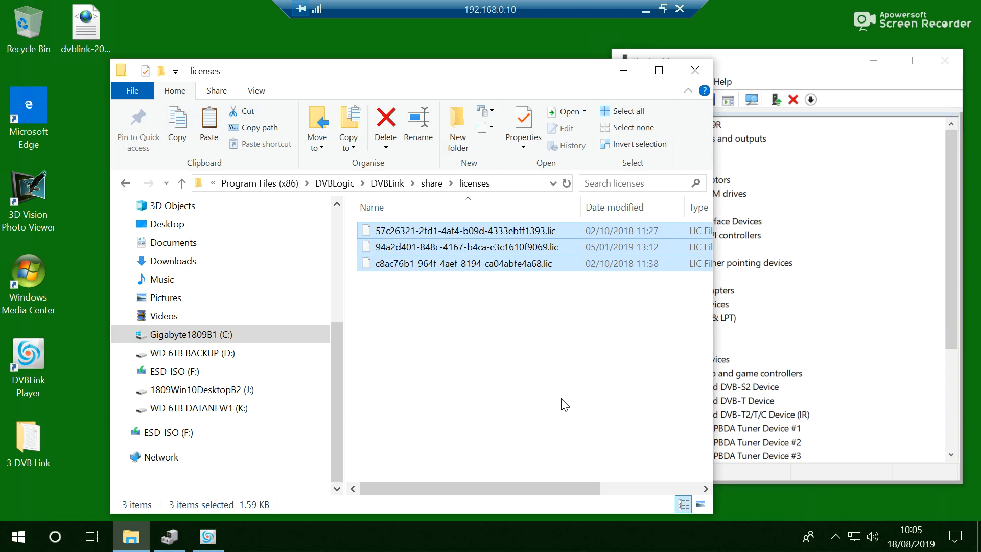
Step: Reposition the licenses folder window and bring Device Manager to the front to view the BlackGold tuner devices
{"action": "left_click_drag", "start_coordinate": [578, 78], "coordinate": [627, 52]}
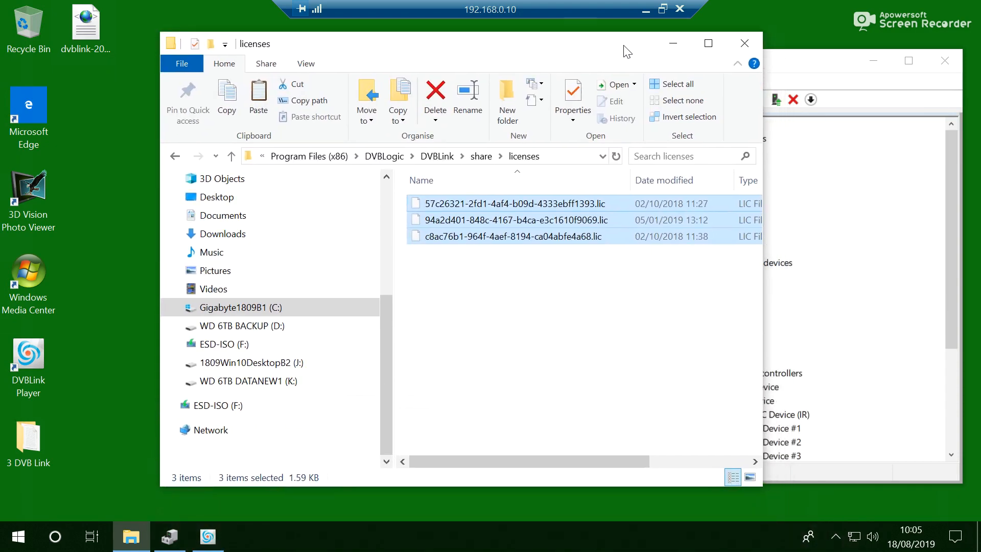
{"action": "left_click", "coordinate": [814, 79]}
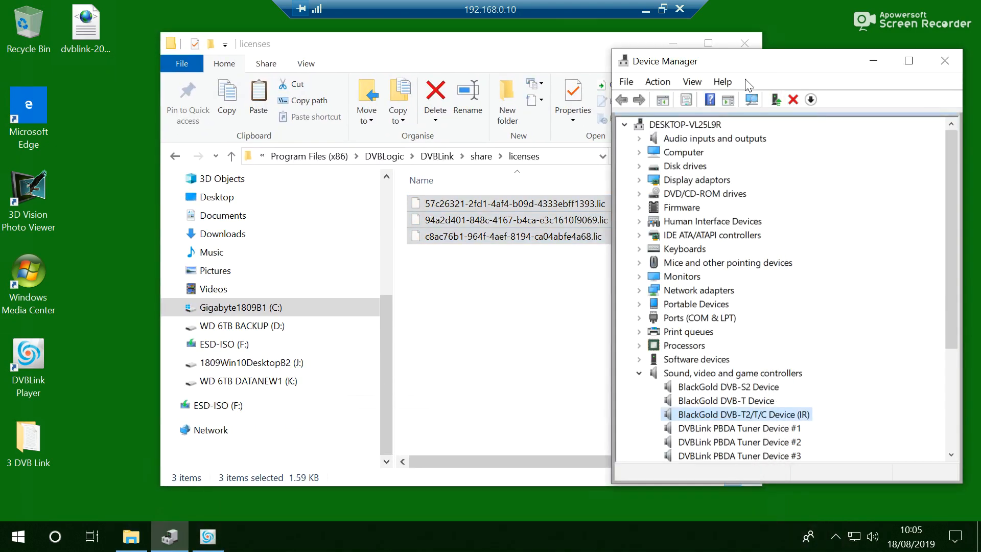
{"action": "left_click_drag", "start_coordinate": [736, 66], "coordinate": [743, 92]}
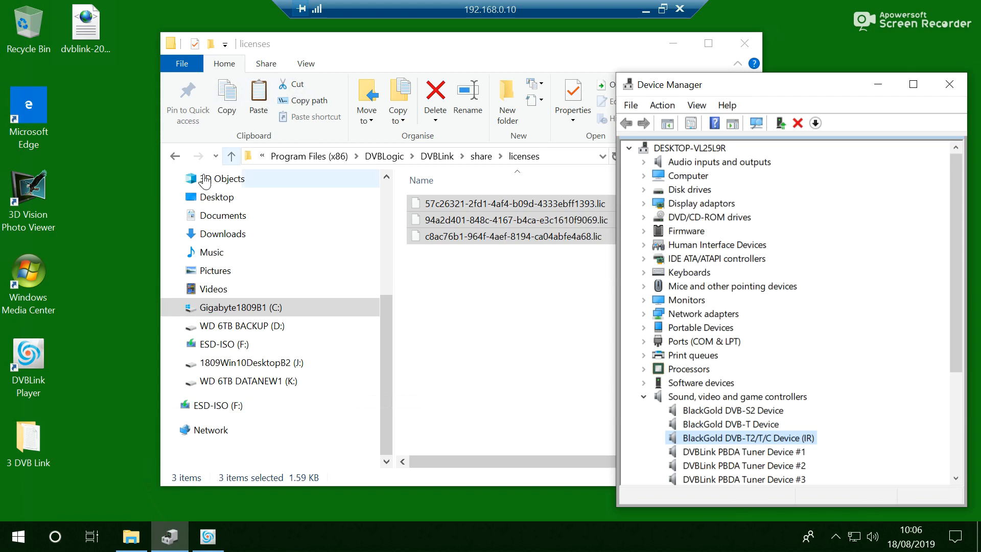
Step: Inspect ipcams at home.m3u and the full path of the share\playlists folder, and return to the share folder
{"action": "left_click", "coordinate": [174, 156]}
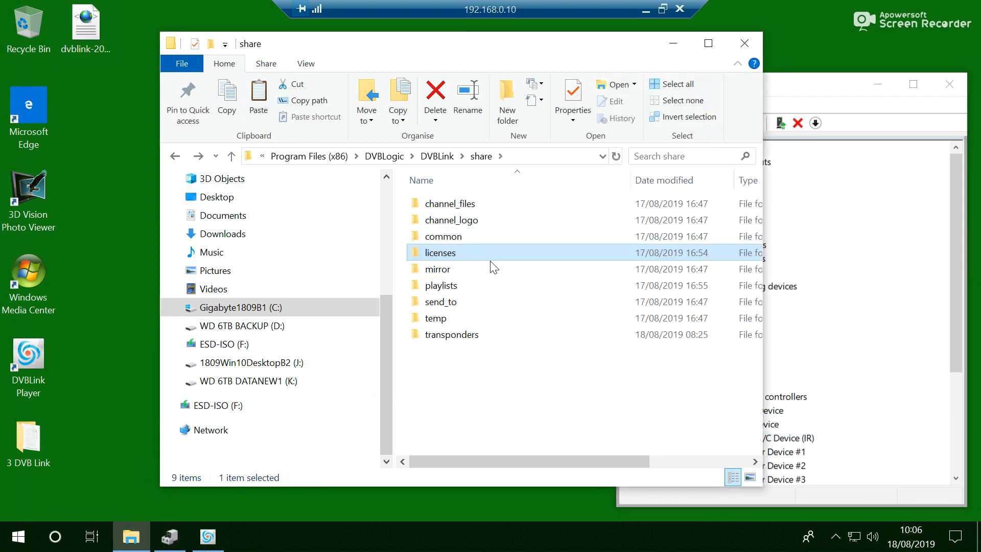
{"action": "double_click", "coordinate": [452, 286]}
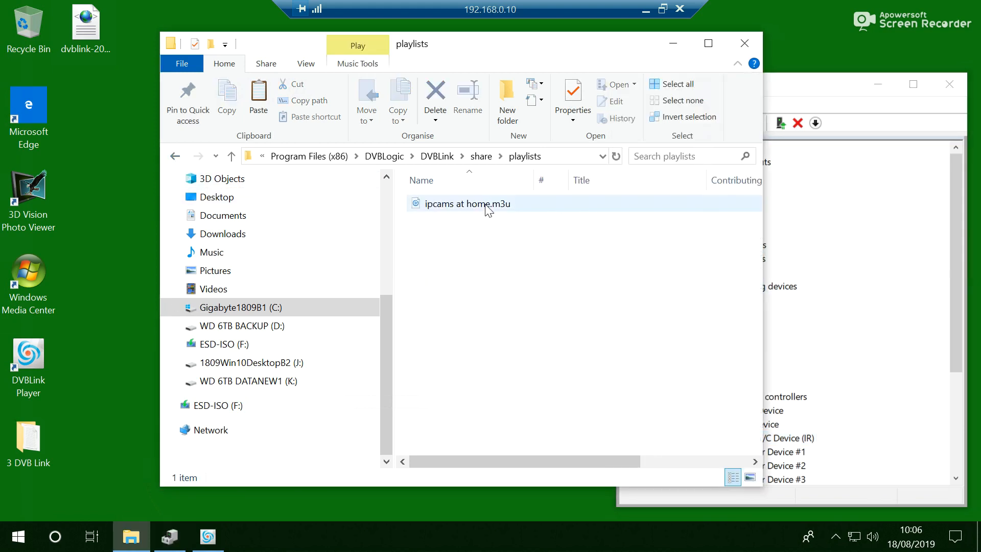
{"action": "left_click", "coordinate": [488, 205]}
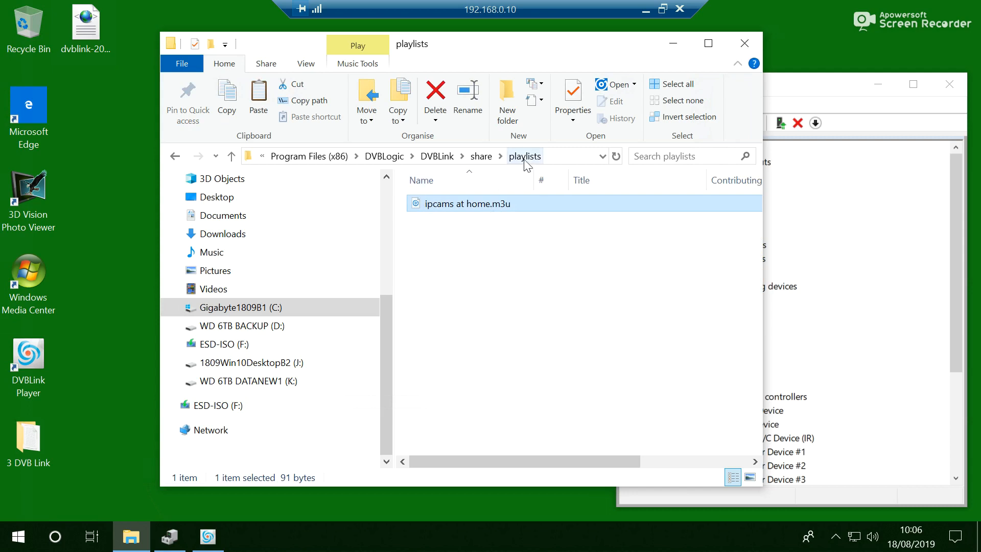
{"action": "left_click", "coordinate": [561, 155]}
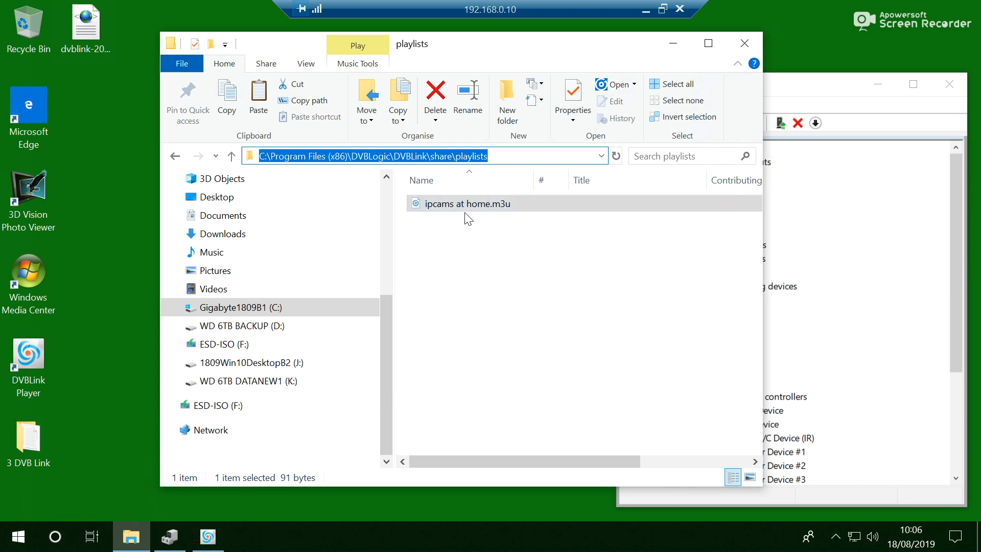
{"action": "left_click", "coordinate": [474, 237]}
{"action": "left_click", "coordinate": [471, 207]}
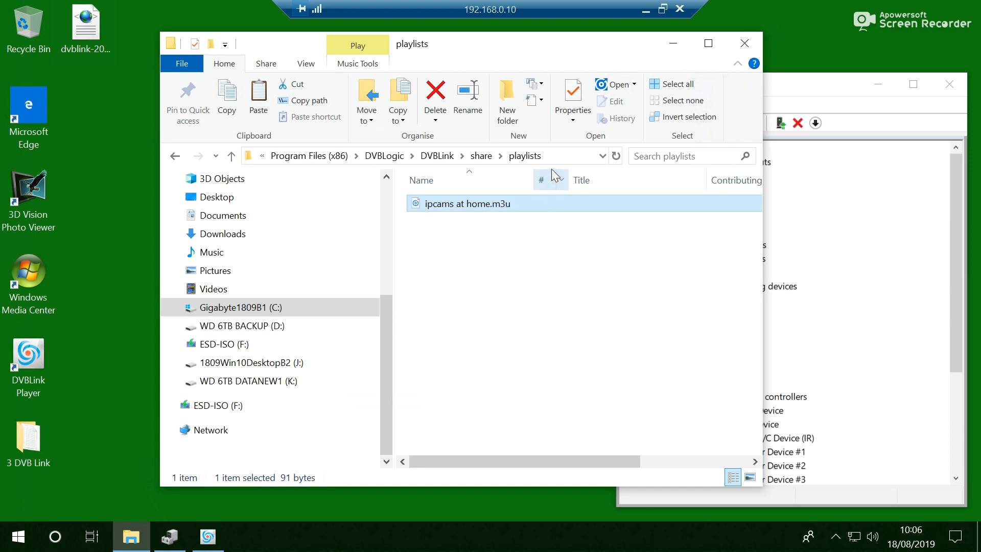
{"action": "left_click", "coordinate": [555, 156]}
{"action": "left_click", "coordinate": [173, 156]}
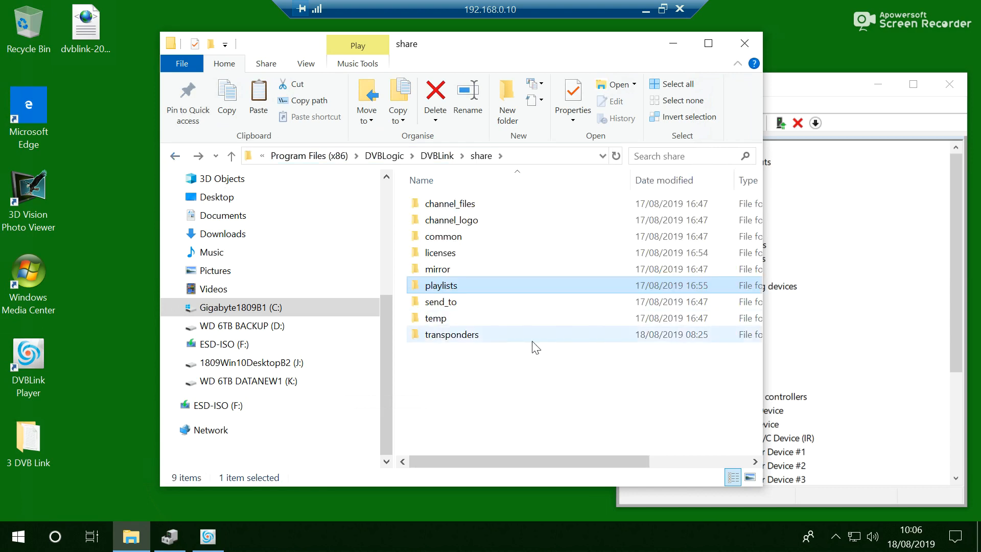
Step: Switch to DVBLink Configuration and review the configured and unused tuners in the TV sources list
{"action": "left_click", "coordinate": [208, 536]}
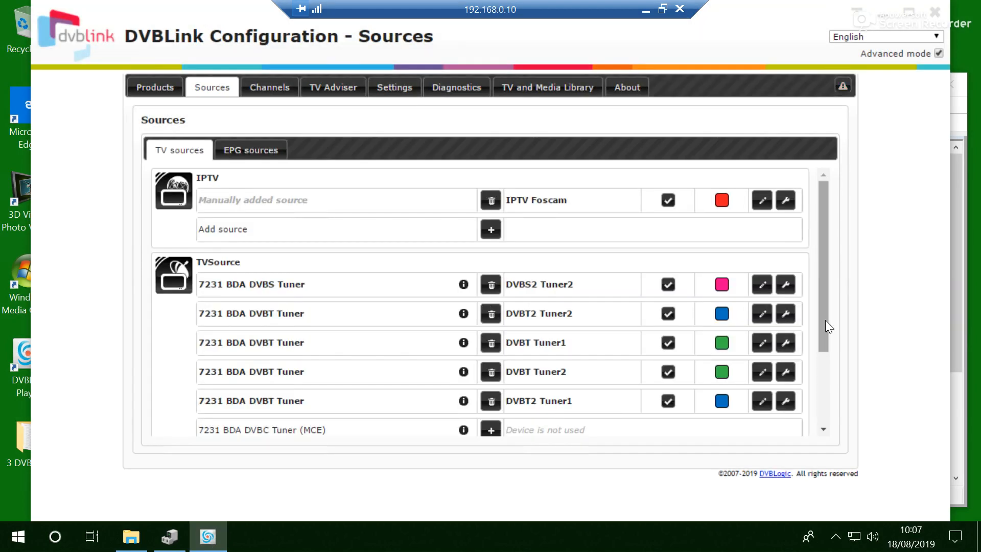
{"action": "left_click_drag", "start_coordinate": [825, 320], "coordinate": [824, 356]}
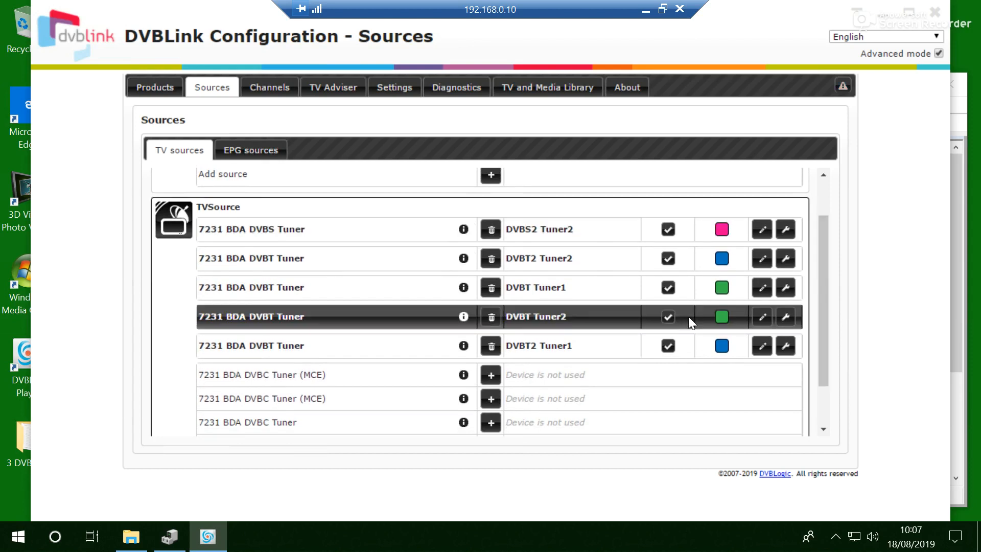
{"action": "left_click_drag", "start_coordinate": [826, 363], "coordinate": [827, 401]}
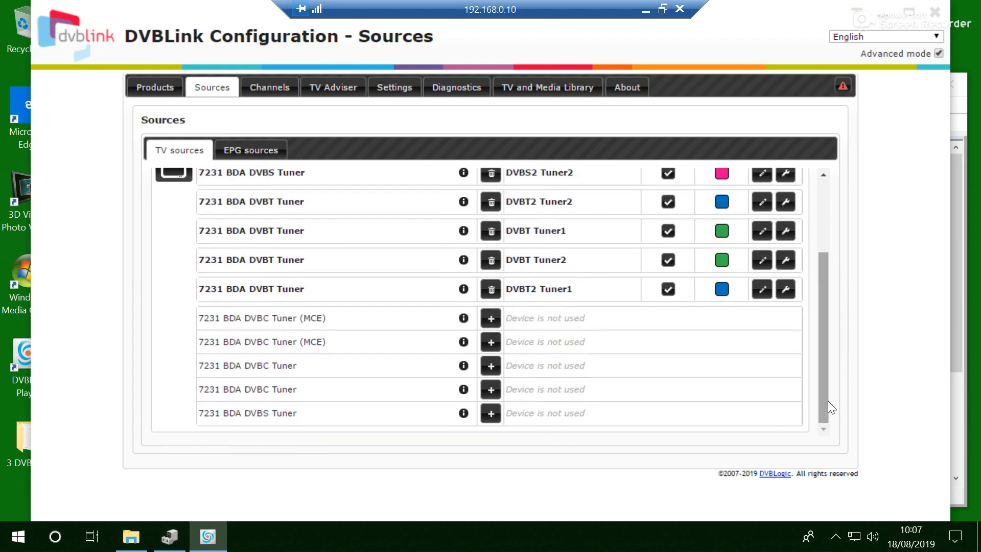
{"action": "left_click", "coordinate": [489, 415]}
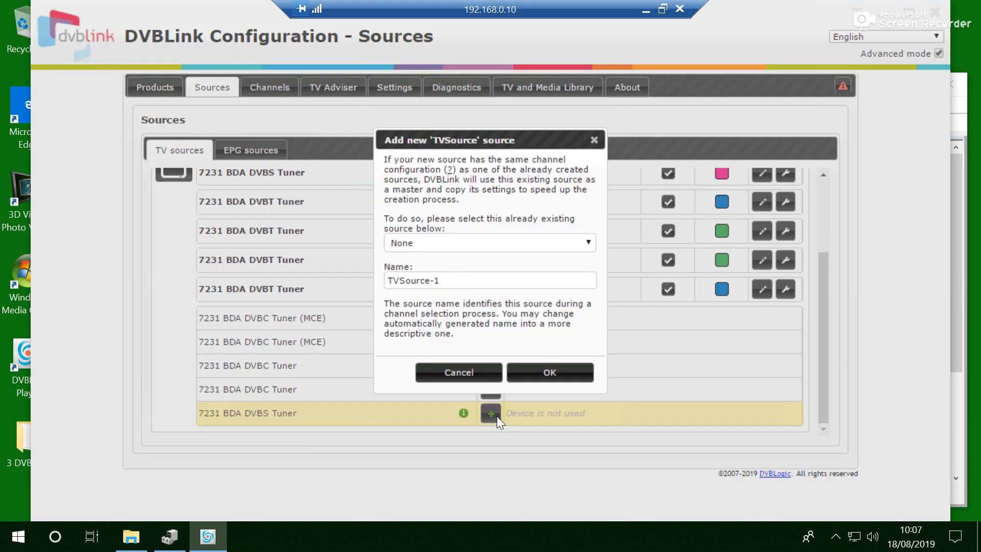
{"action": "left_click", "coordinate": [467, 243]}
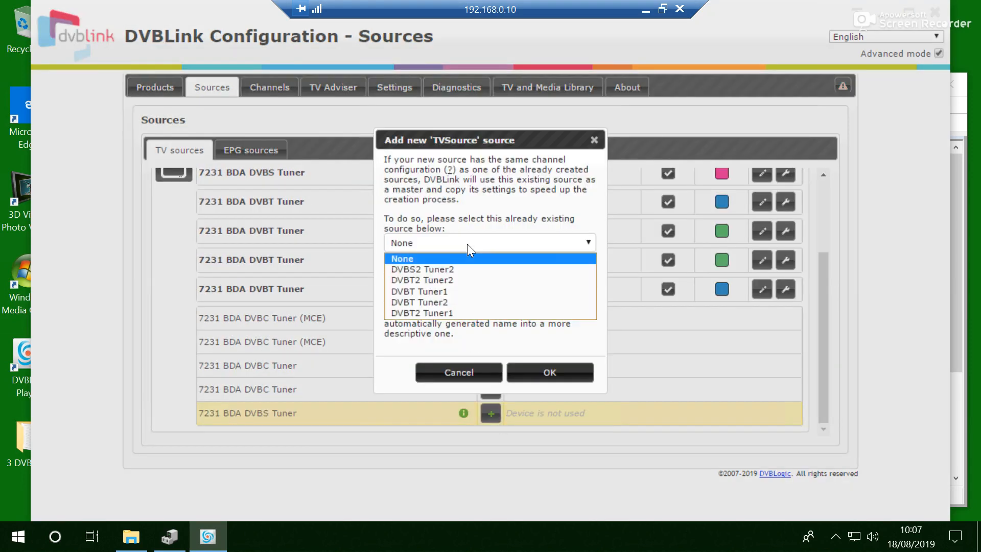
{"action": "left_click", "coordinate": [478, 241]}
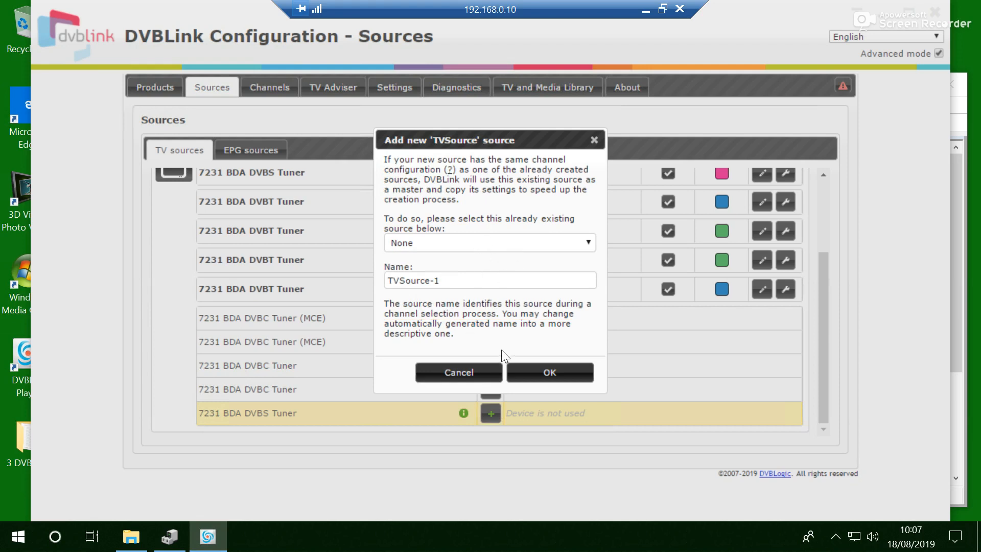
{"action": "left_click", "coordinate": [490, 372]}
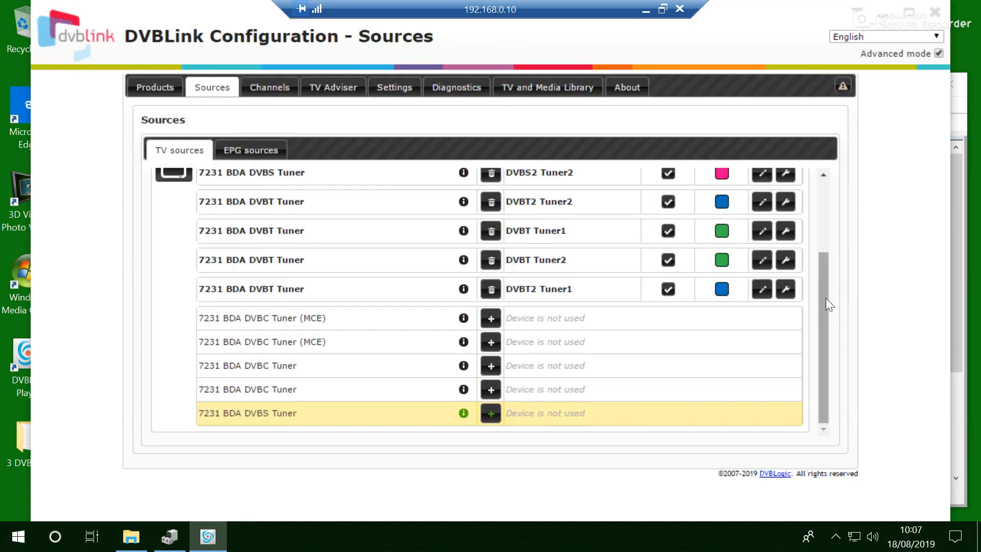
Step: Remove the TV sources DVBS2 Tuner2, DVBT2 Tuner2 and DVBT Tuner1, approving each removal
{"action": "left_click_drag", "start_coordinate": [826, 298], "coordinate": [827, 223]}
{"action": "left_click", "coordinate": [489, 285]}
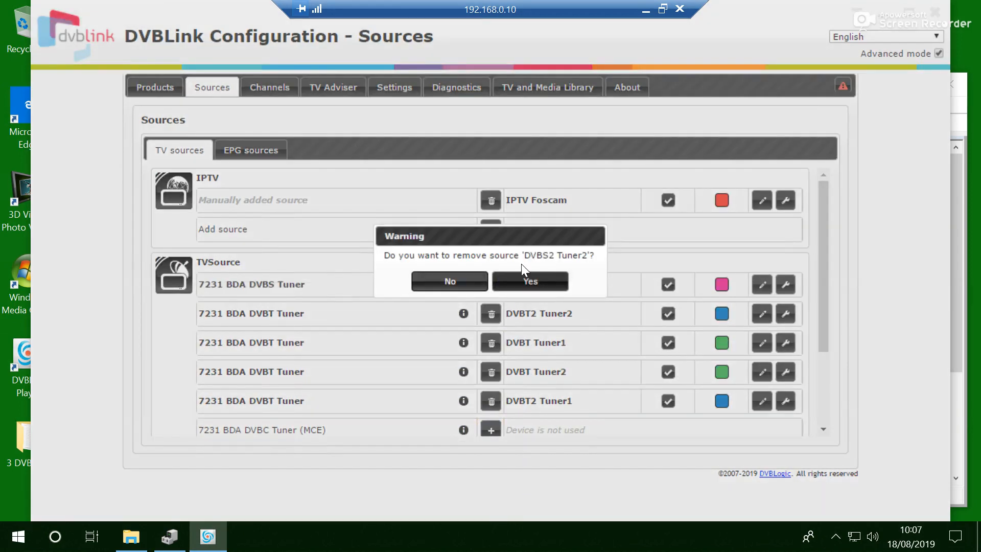
{"action": "left_click", "coordinate": [522, 282]}
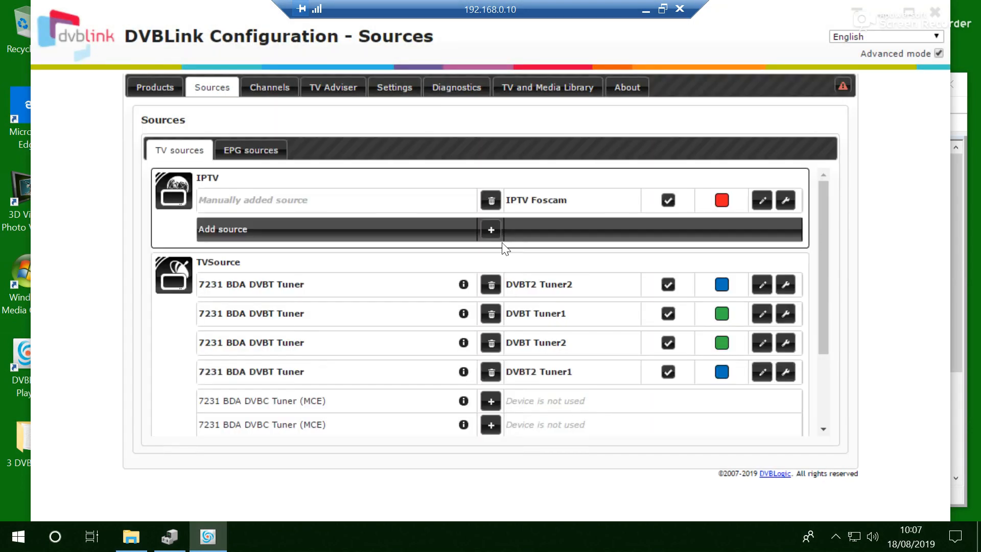
{"action": "left_click", "coordinate": [491, 284]}
{"action": "left_click", "coordinate": [519, 284]}
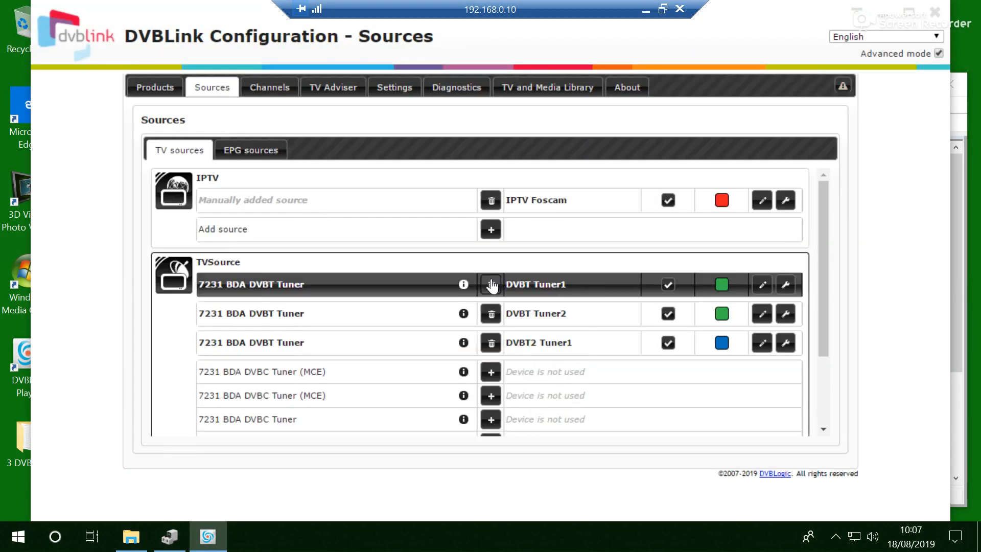
{"action": "left_click", "coordinate": [491, 284]}
{"action": "left_click", "coordinate": [544, 284]}
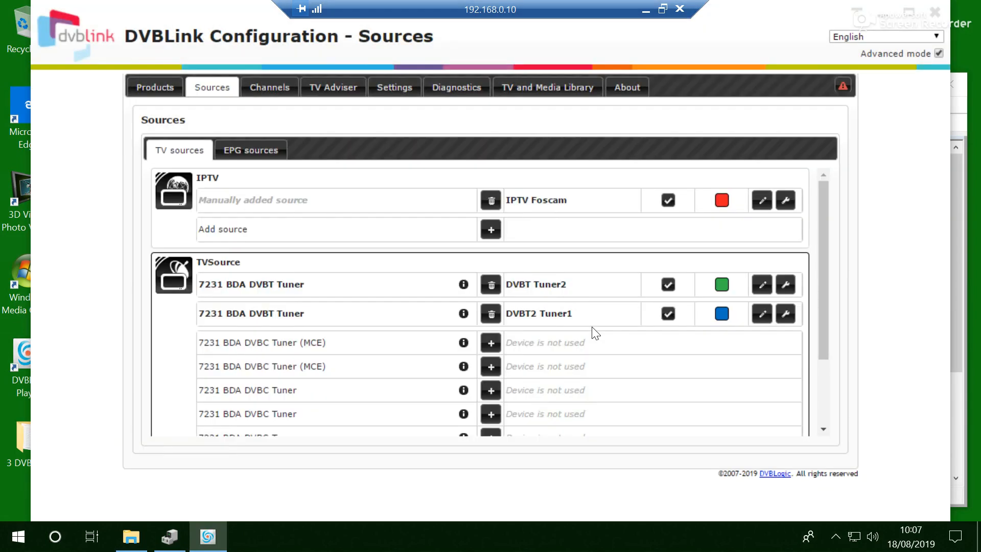
Step: Remove the remaining sources DVBT Tuner2, DVBT2 Tuner1 and IPTV Foscam, approving each removal
{"action": "left_click", "coordinate": [491, 284]}
{"action": "left_click", "coordinate": [526, 282]}
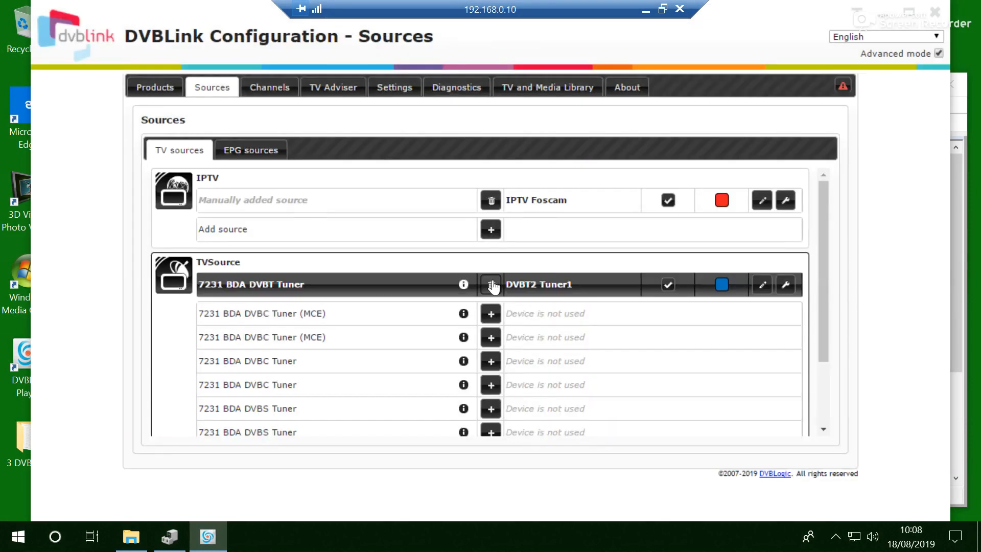
{"action": "left_click", "coordinate": [491, 284]}
{"action": "left_click", "coordinate": [529, 284]}
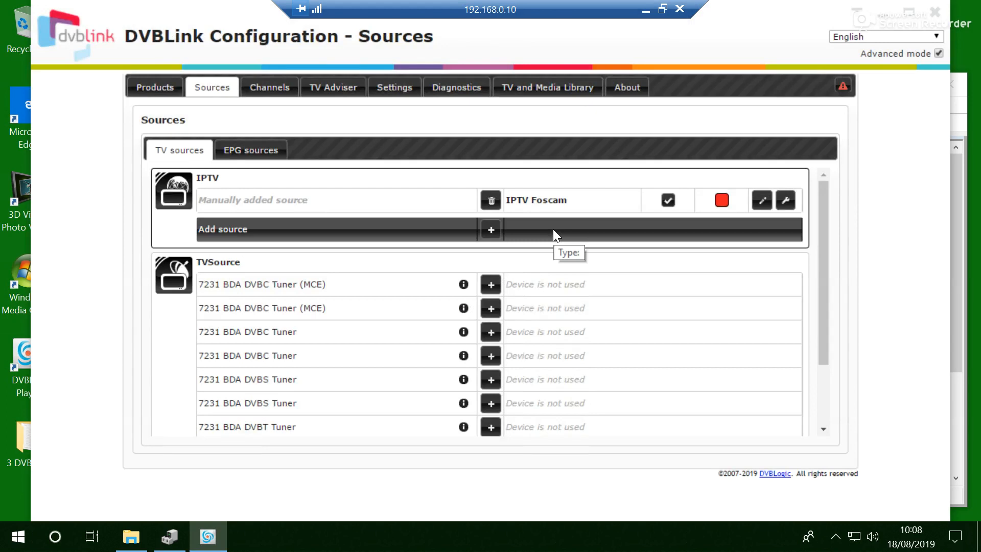
{"action": "left_click", "coordinate": [493, 202]}
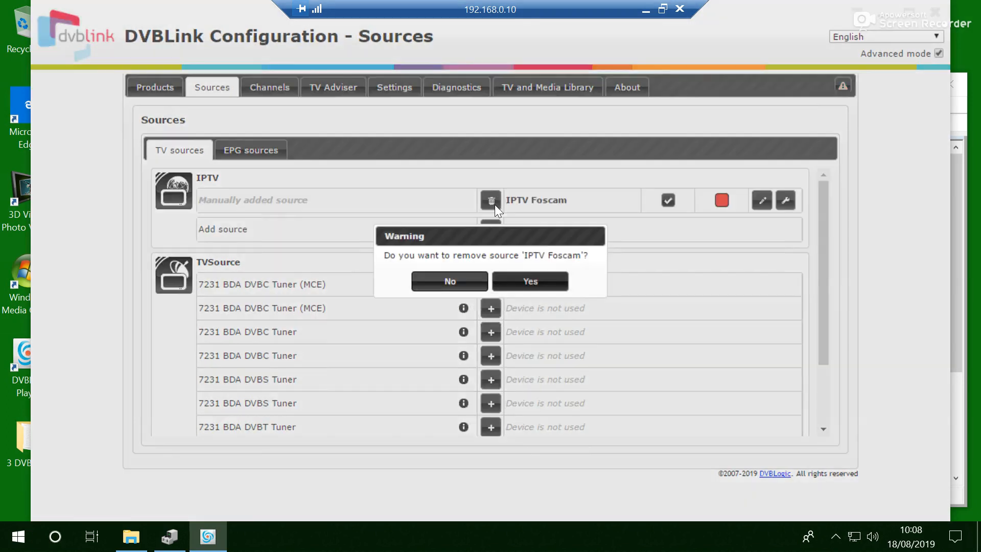
{"action": "left_click", "coordinate": [537, 281]}
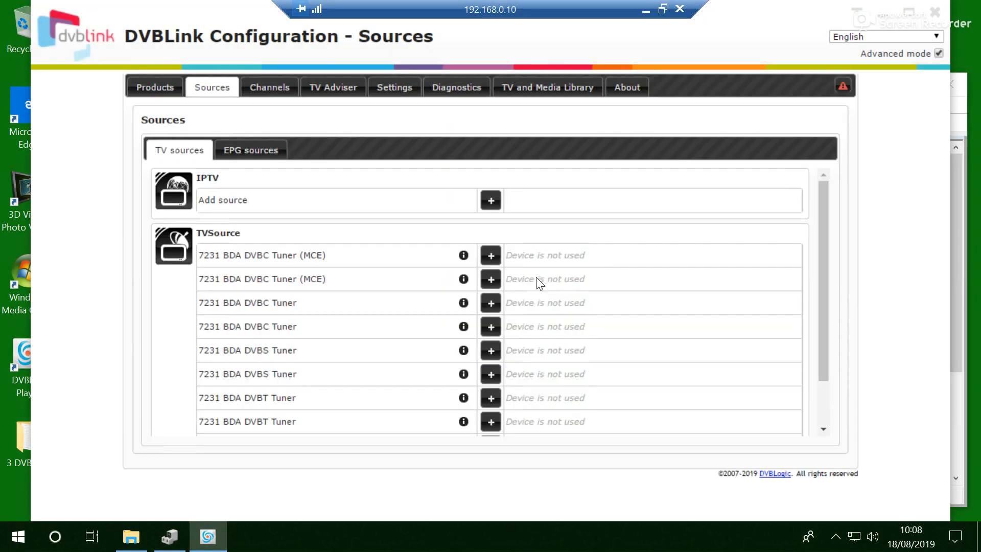
Step: Examine the TVSource list for the available DVBC, DVBS and DVBT tuner devices
{"action": "left_click_drag", "start_coordinate": [824, 243], "coordinate": [832, 364]}
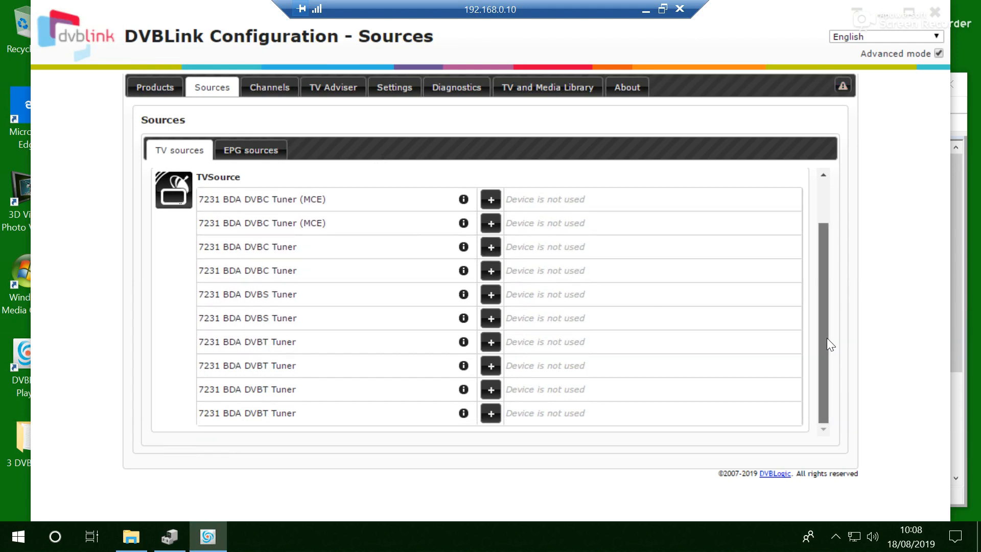
{"action": "left_click_drag", "start_coordinate": [826, 342], "coordinate": [828, 224]}
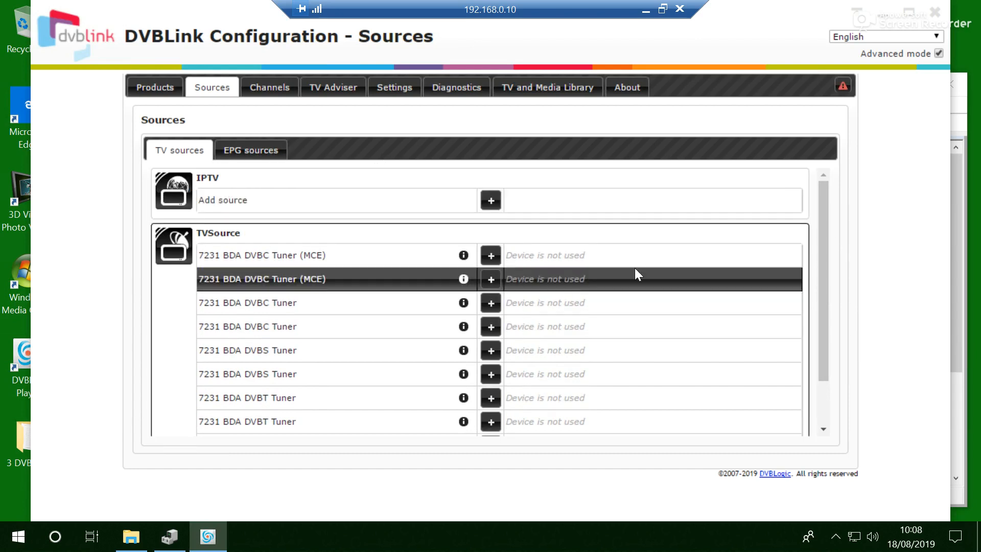
{"action": "left_click_drag", "start_coordinate": [825, 262], "coordinate": [830, 228]}
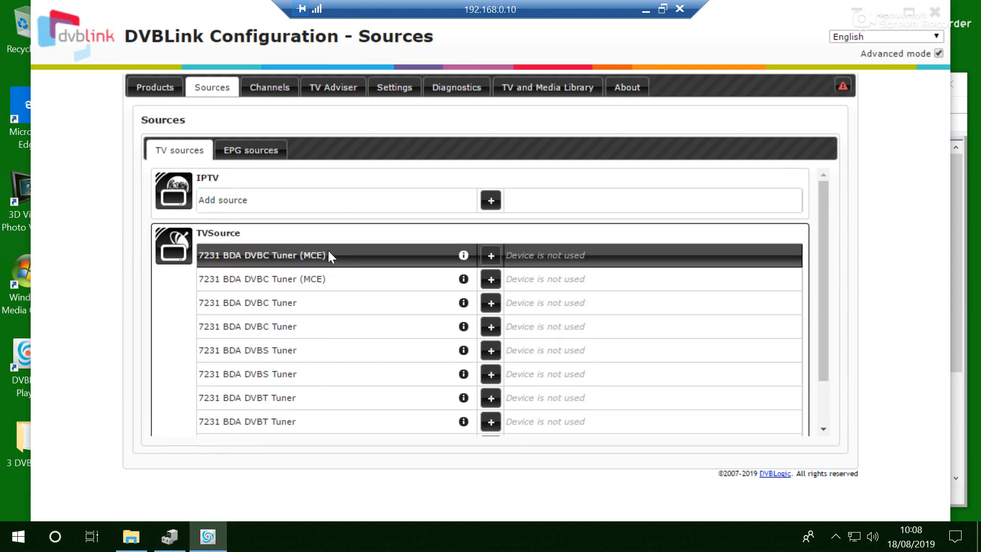
{"action": "left_click_drag", "start_coordinate": [825, 263], "coordinate": [816, 369]}
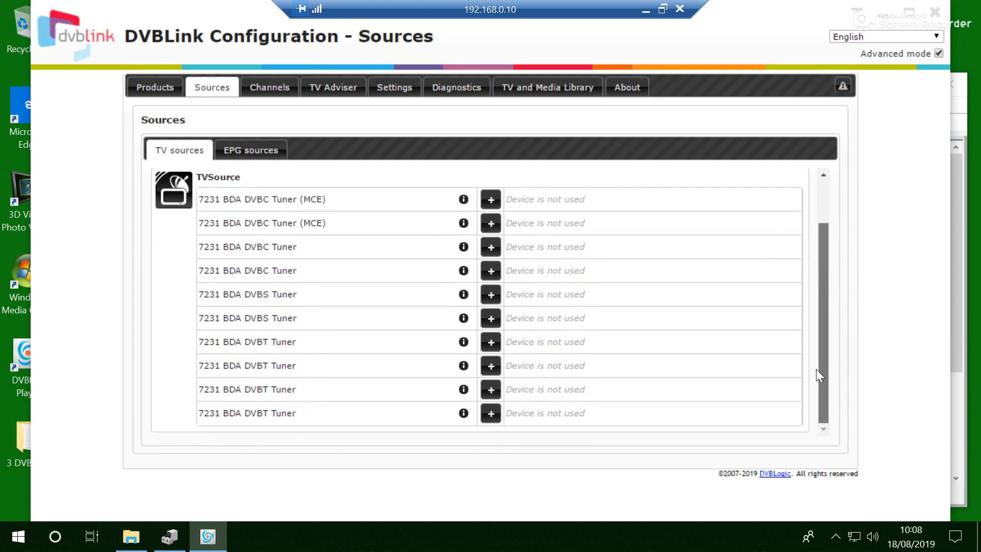
{"action": "left_click_drag", "start_coordinate": [819, 332], "coordinate": [817, 238]}
{"action": "mouse_move", "coordinate": [458, 380]}
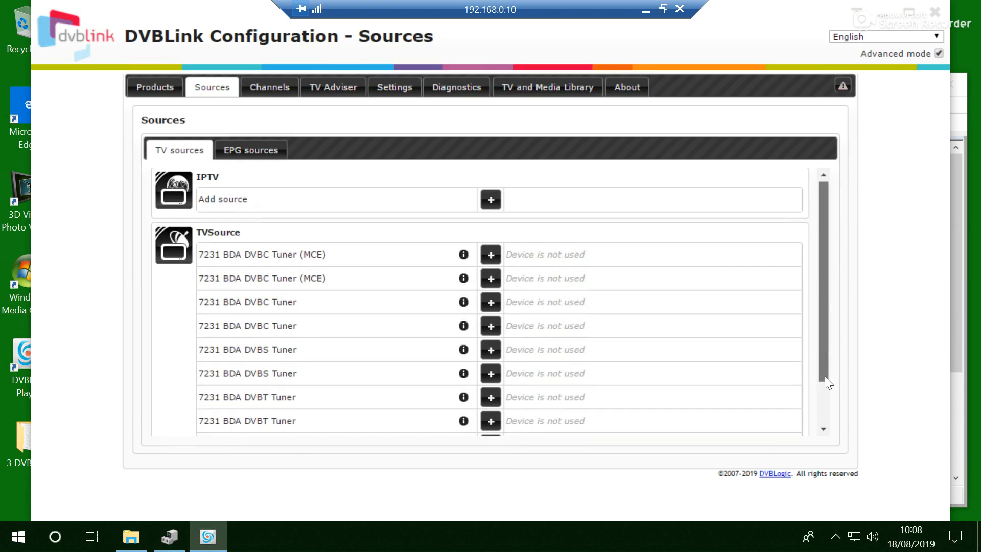
{"action": "left_click_drag", "start_coordinate": [824, 376], "coordinate": [827, 418]}
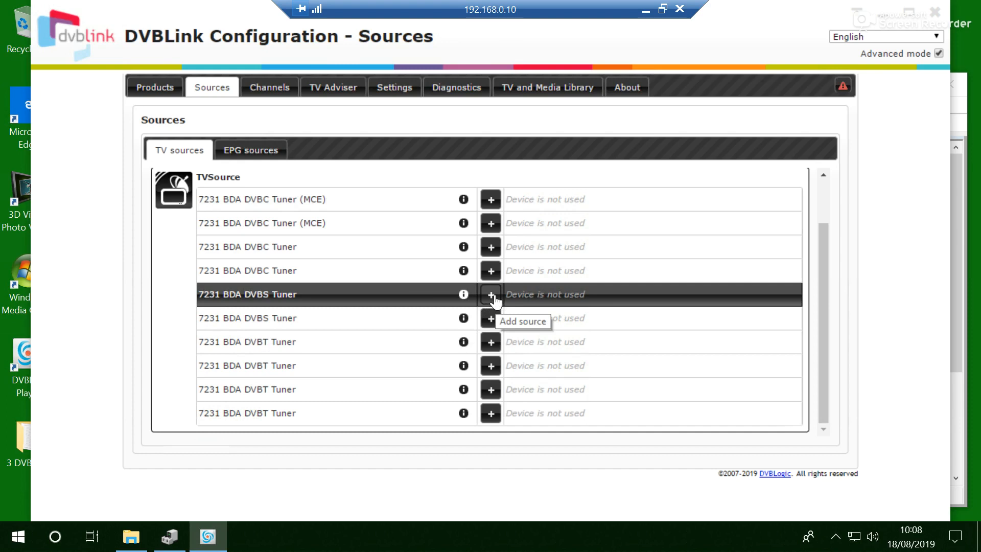
Step: Minimise the remote session, switch to Edge and view the KingOfSat page for Astra 28.2°E, accepting its cookie notice
{"action": "left_click", "coordinate": [646, 10]}
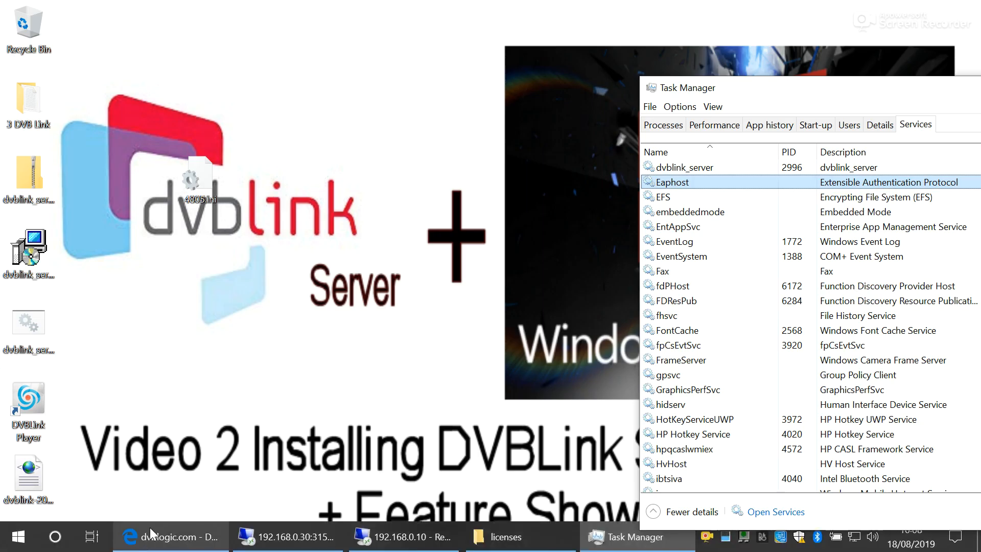
{"action": "left_click", "coordinate": [151, 534]}
{"action": "left_click", "coordinate": [273, 14]}
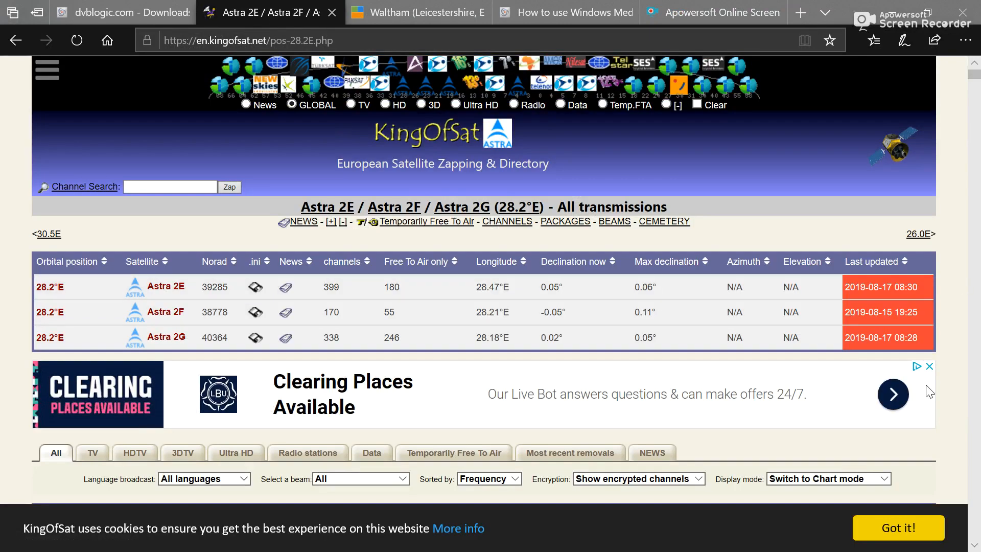
{"action": "left_click", "coordinate": [913, 525]}
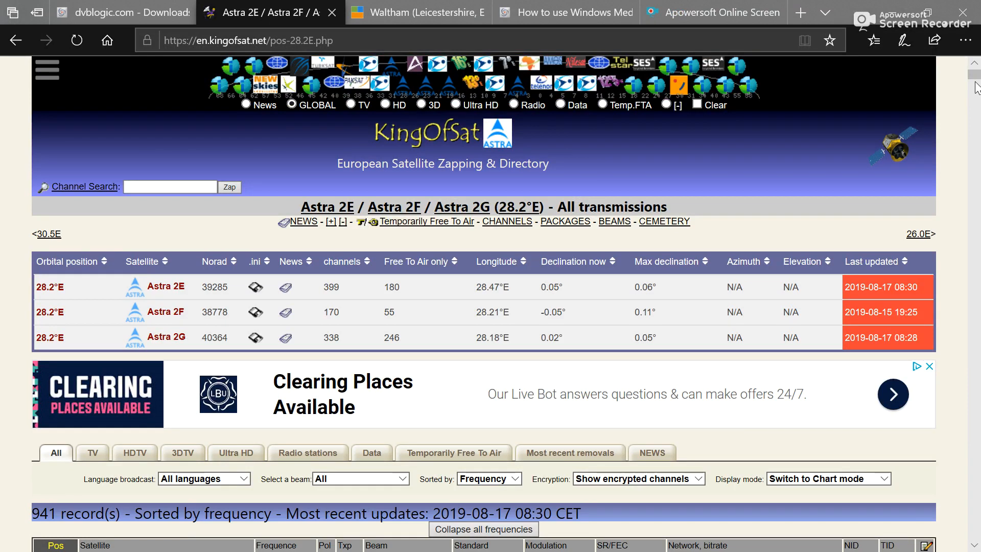
{"action": "scroll", "coordinate": [976, 83], "scroll_direction": "down", "scroll_amount": 2}
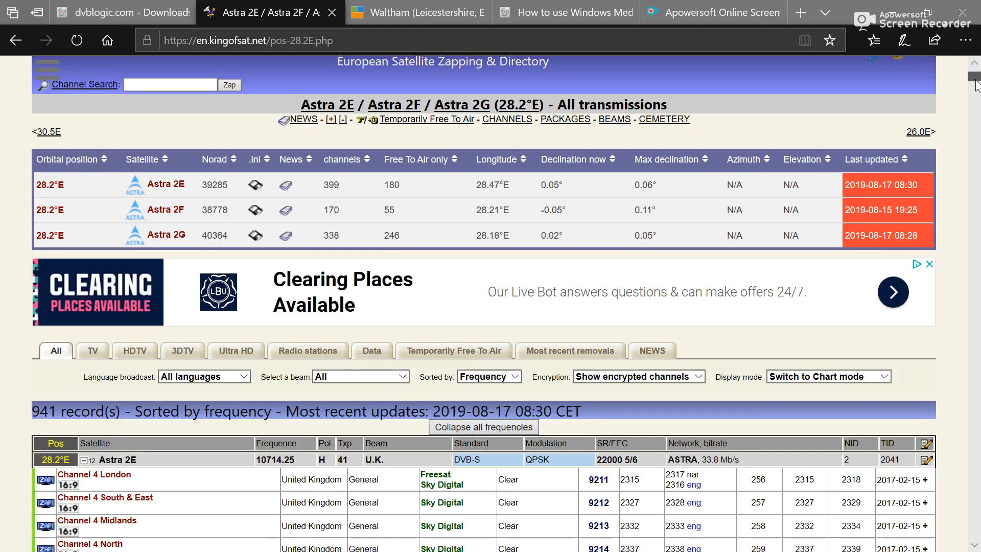
{"action": "scroll", "coordinate": [976, 83], "scroll_direction": "up", "scroll_amount": 2}
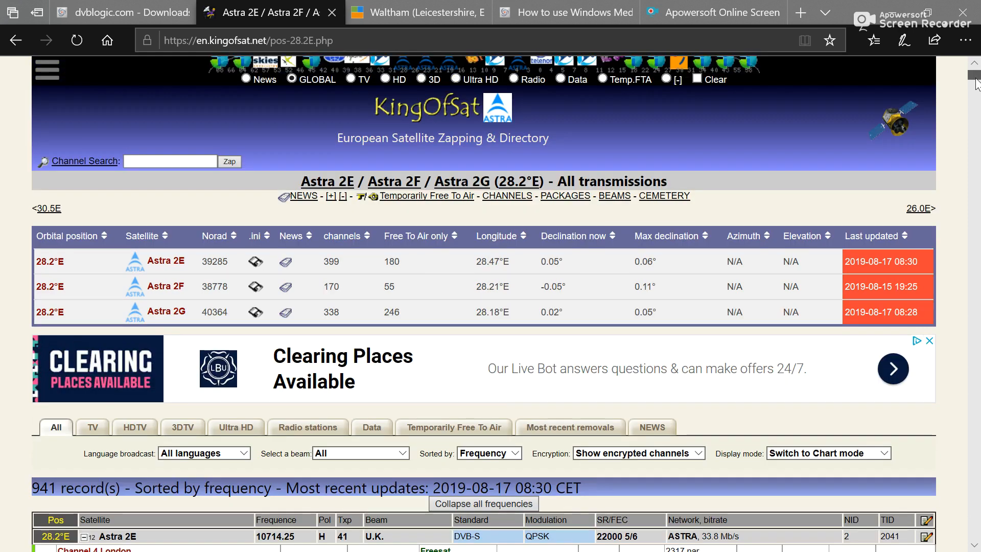
{"action": "mouse_move", "coordinate": [976, 84]}
{"action": "left_mouse_down"}
{"action": "mouse_move", "coordinate": [979, 358]}
{"action": "mouse_move", "coordinate": [977, 69]}
{"action": "left_mouse_up"}
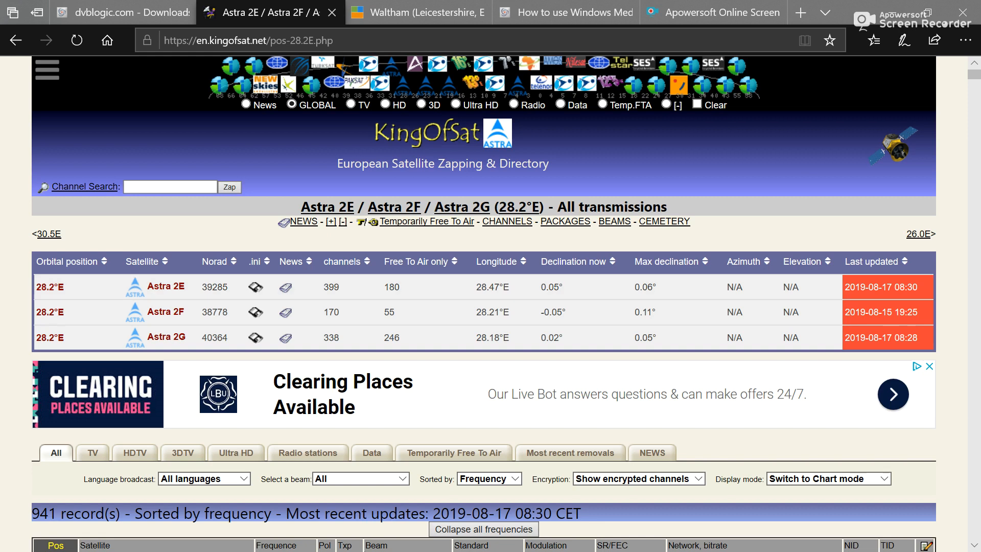
Step: Switch to the File Explorer window and open the transponders folder inside DVBLink's share folder
{"action": "key", "text": "super"}
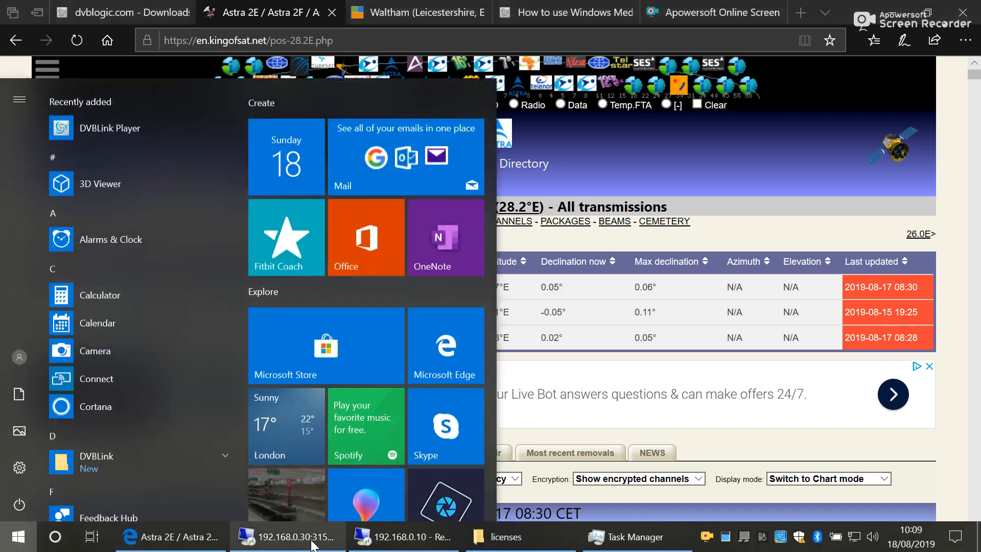
{"action": "left_click", "coordinate": [517, 538]}
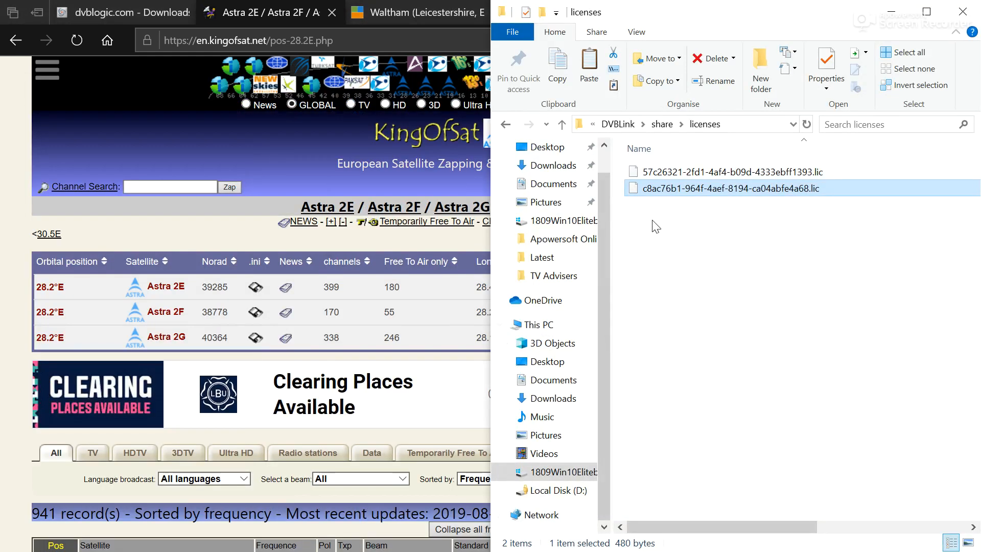
{"action": "left_click", "coordinate": [662, 125]}
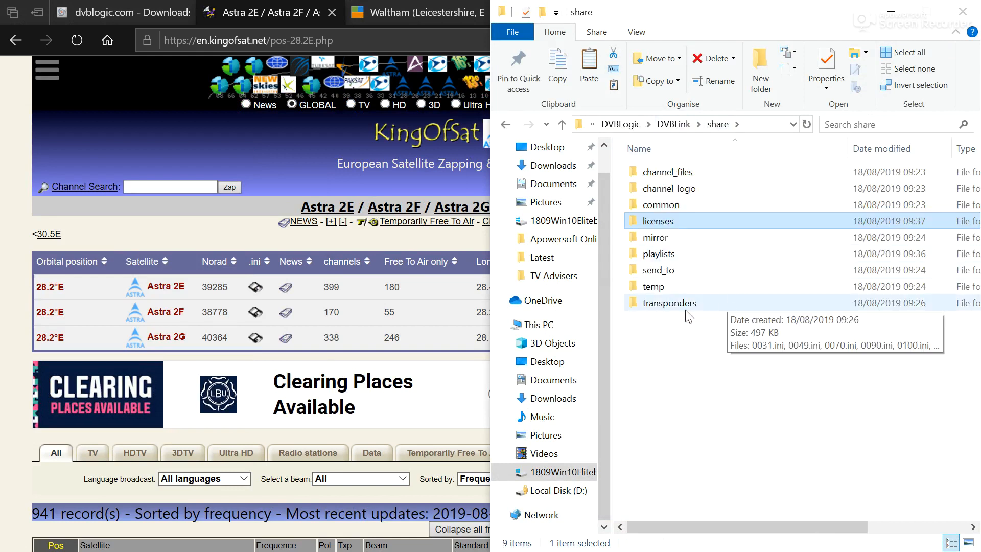
{"action": "left_click", "coordinate": [766, 124]}
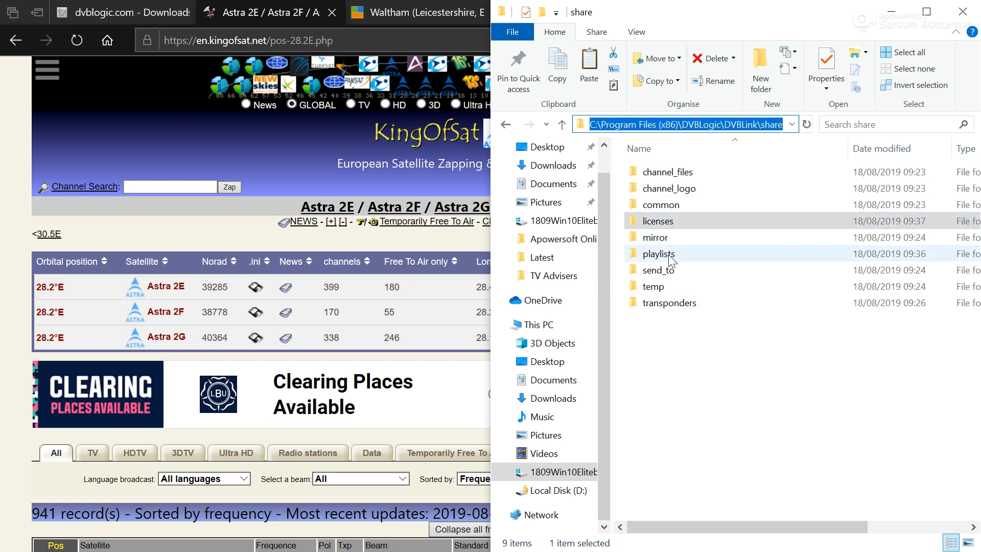
{"action": "double_click", "coordinate": [671, 306]}
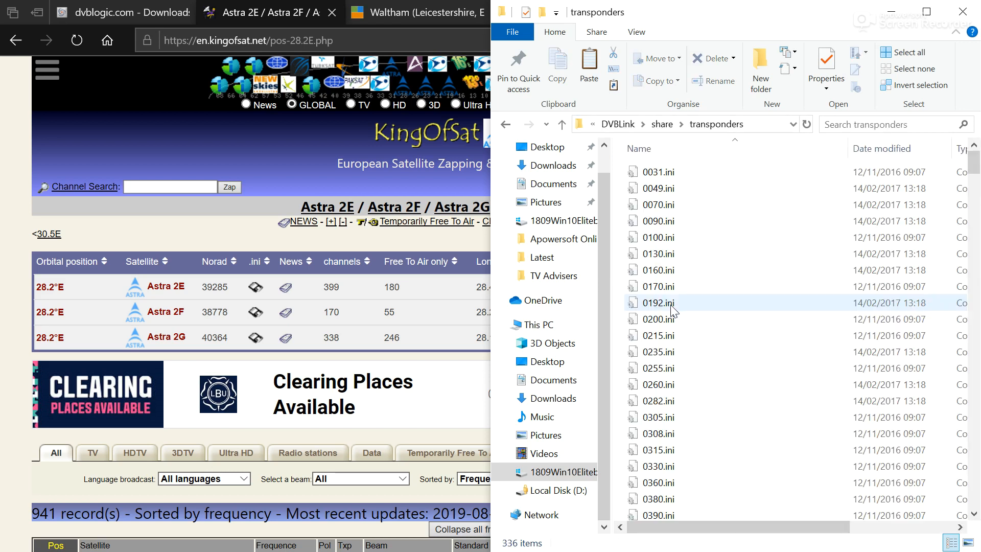
Step: Show the transponders folder's files in List view, move the window towards the screen centre and select 0282.ini
{"action": "right_click", "coordinate": [730, 237]}
{"action": "mouse_move", "coordinate": [756, 244]}
{"action": "left_click", "coordinate": [640, 318]}
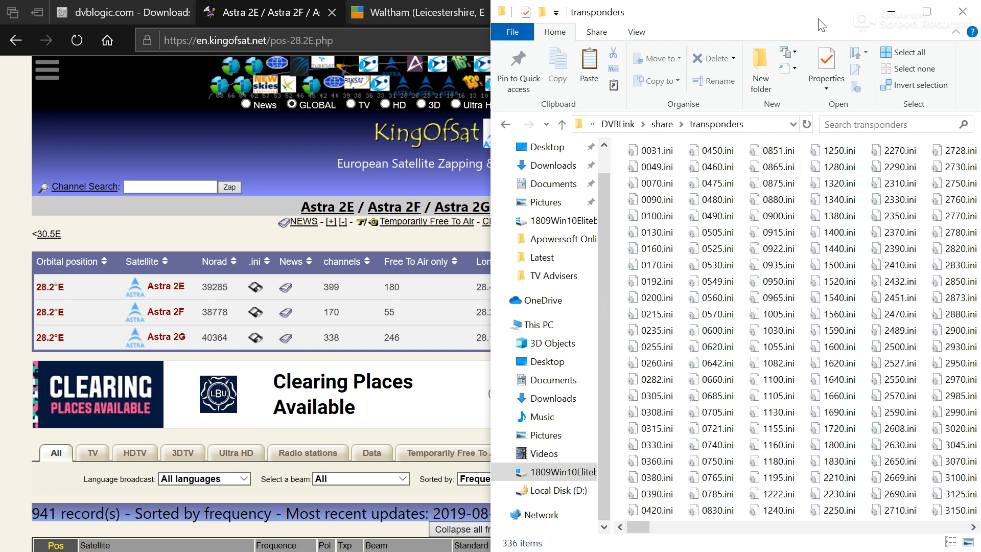
{"action": "left_click_drag", "start_coordinate": [822, 25], "coordinate": [648, 54]}
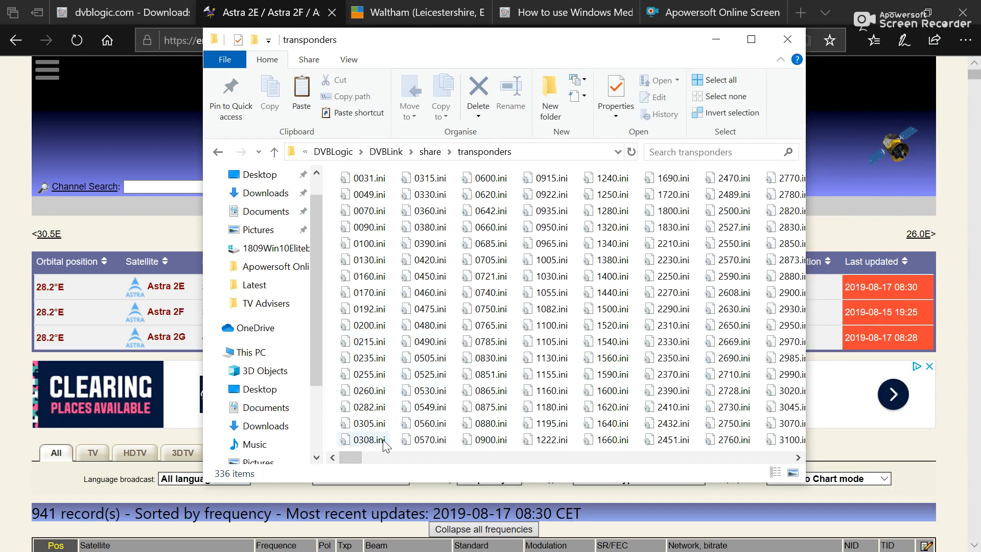
{"action": "left_click", "coordinate": [375, 411]}
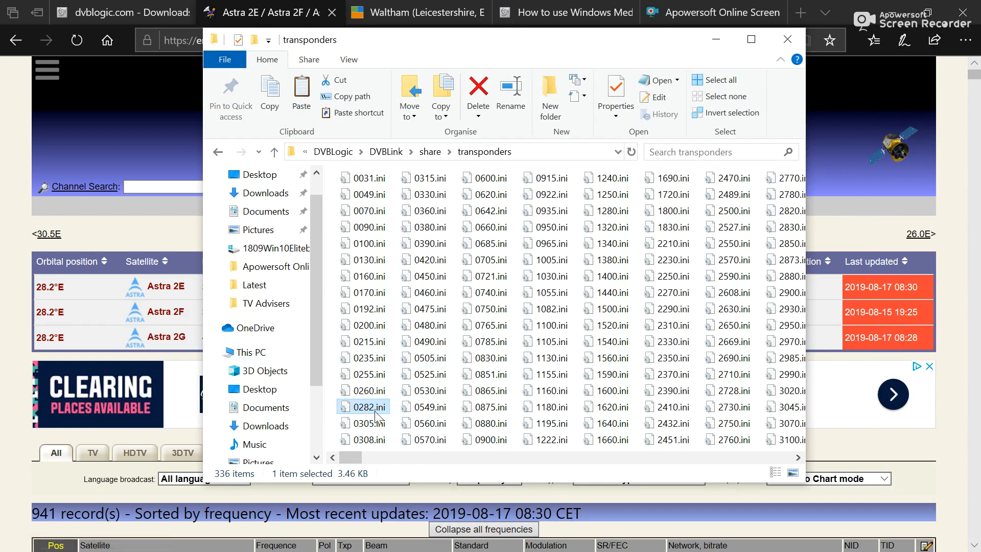
Step: Return to the KingOfSat page, download the .ini transponder file for Astra 2E and open it in Notepad
{"action": "left_click_drag", "start_coordinate": [360, 458], "coordinate": [324, 496]}
{"action": "left_click", "coordinate": [323, 499]}
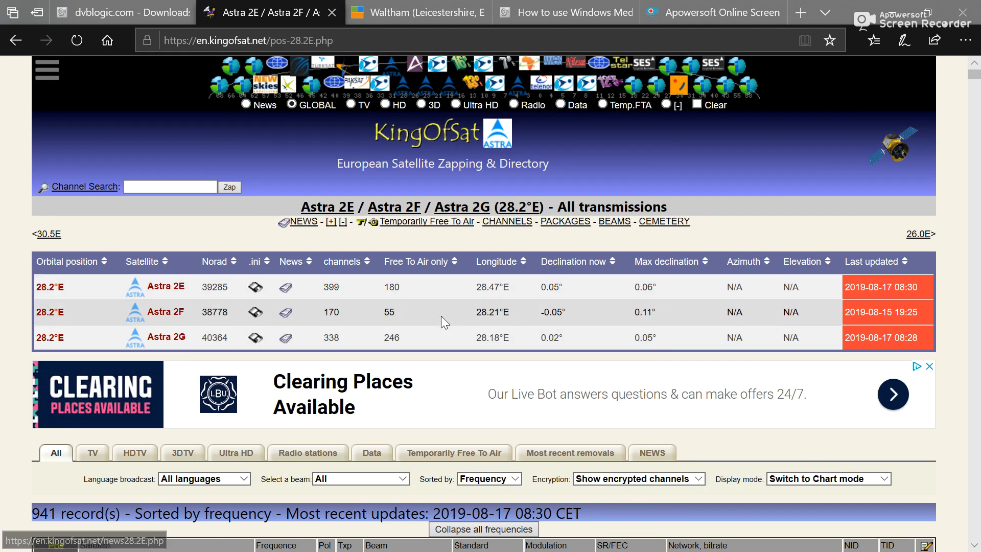
{"action": "left_click", "coordinate": [257, 287]}
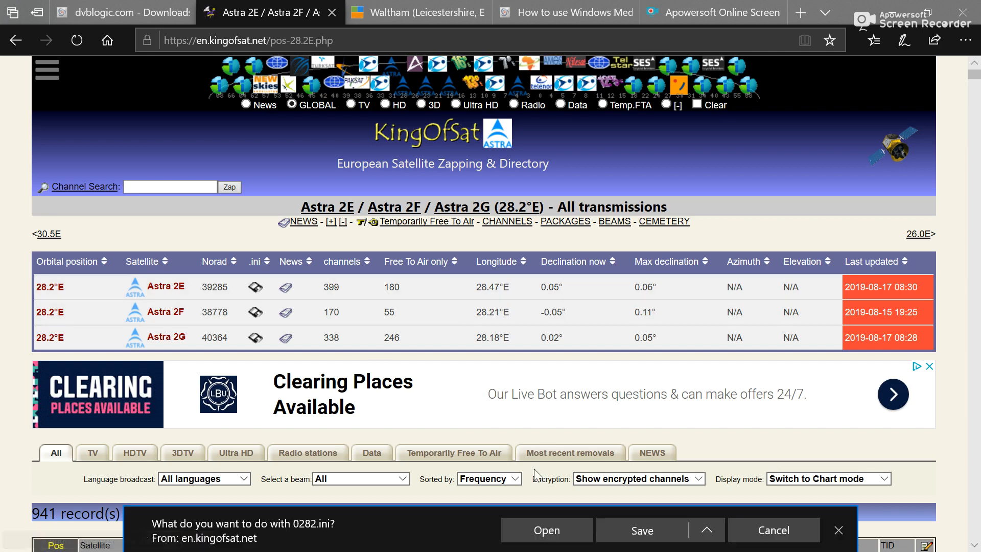
{"action": "left_click", "coordinate": [560, 534]}
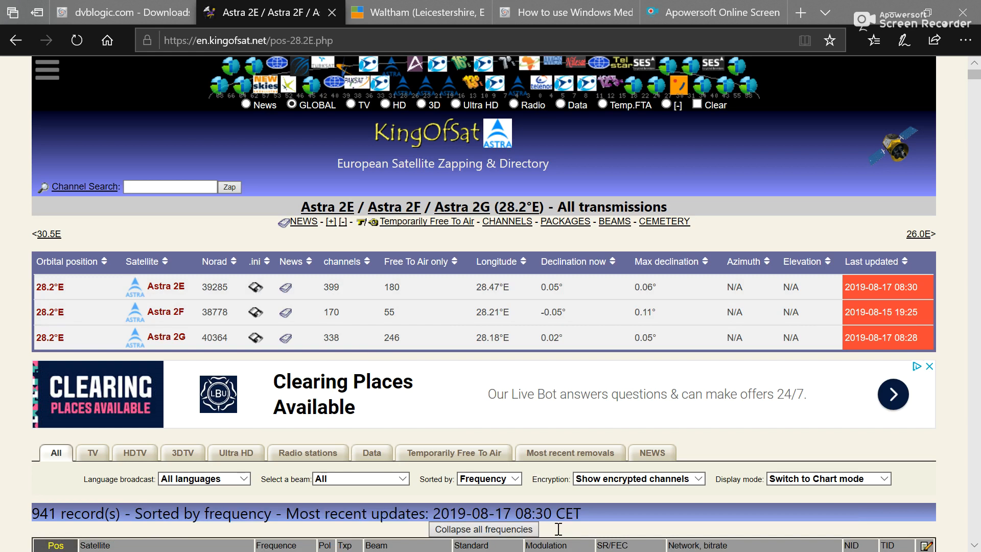
{"action": "key", "text": "super"}
{"action": "left_click", "coordinate": [645, 541]}
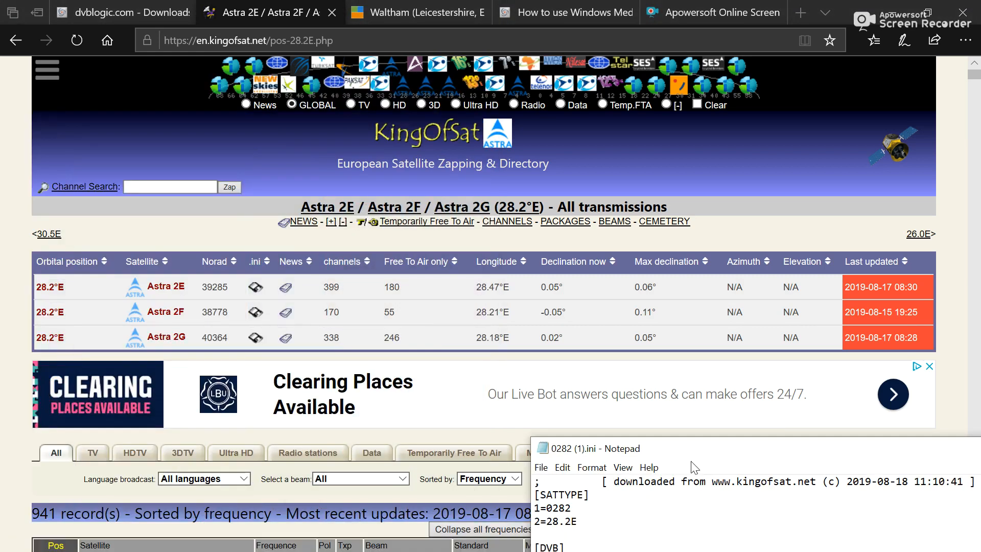
Step: Look over the downloaded transponder list, move Notepad aside and view the 10714.25 H transponder's channels on the KingOfSat page
{"action": "left_click_drag", "start_coordinate": [696, 459], "coordinate": [456, 78]}
{"action": "left_click_drag", "start_coordinate": [480, 212], "coordinate": [520, 547]}
{"action": "left_click", "coordinate": [546, 468]}
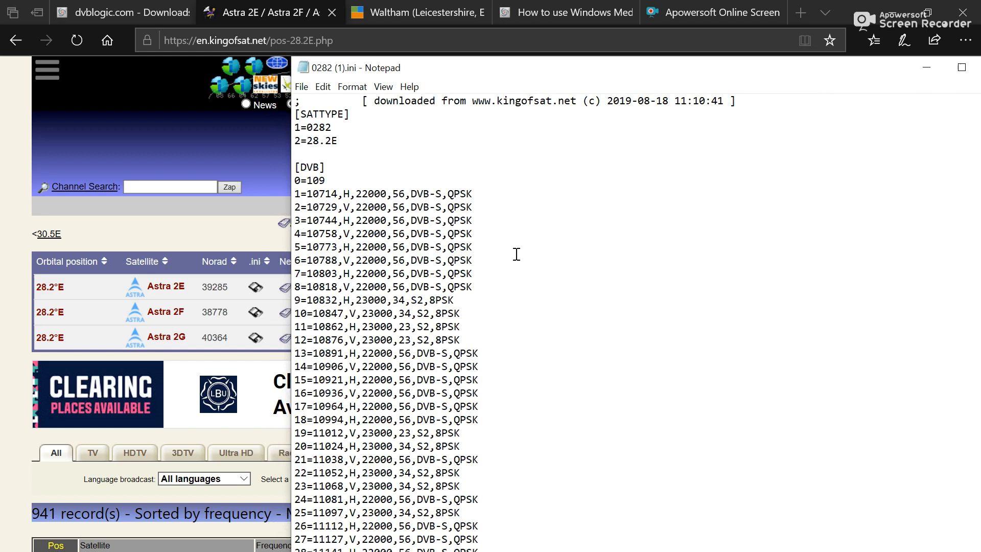
{"action": "left_click_drag", "start_coordinate": [513, 77], "coordinate": [739, 373]}
{"action": "left_click", "coordinate": [6, 430]}
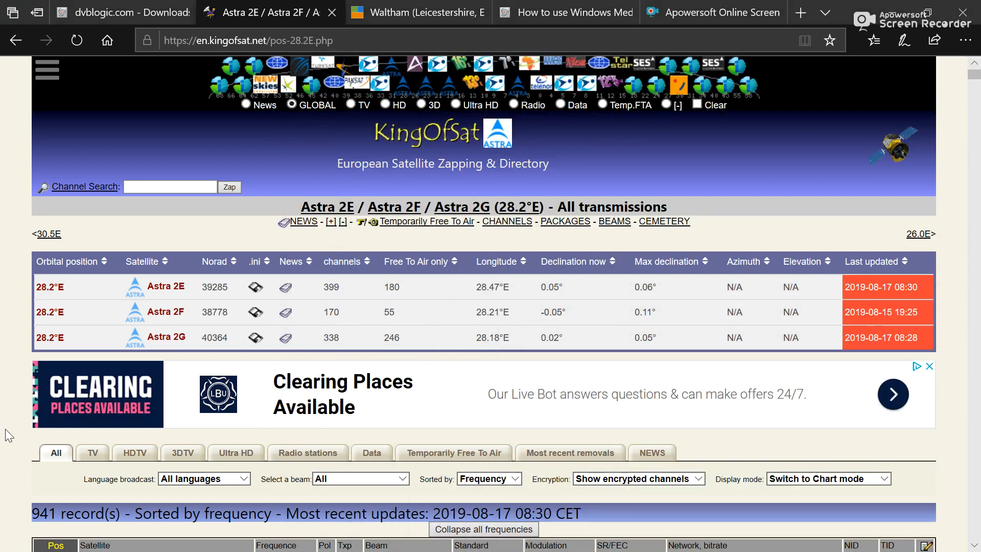
{"action": "scroll", "coordinate": [976, 544], "scroll_direction": "down", "scroll_amount": 8}
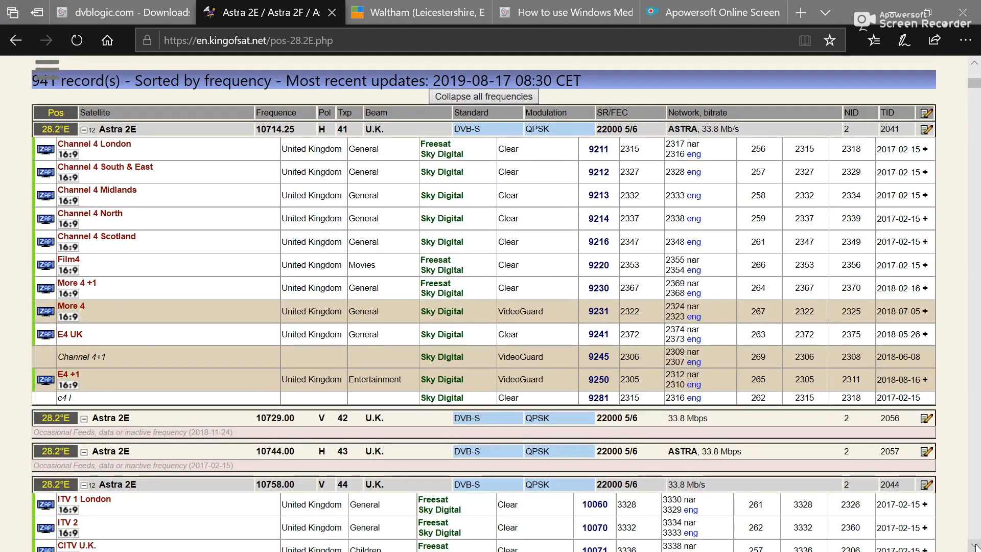
{"action": "scroll", "coordinate": [976, 545], "scroll_direction": "down", "scroll_amount": 1}
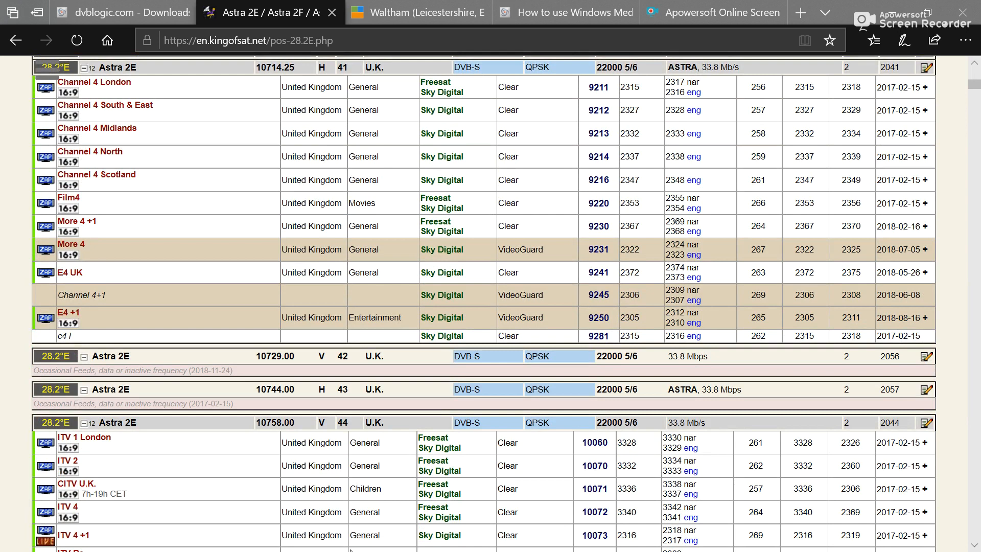
Step: Switch to the downloaded file in Notepad and examine the 1=10714,H,22000,56,DVB-S,QPSK entry and the 0=109 line
{"action": "key", "text": "super"}
{"action": "left_click", "coordinate": [635, 537]}
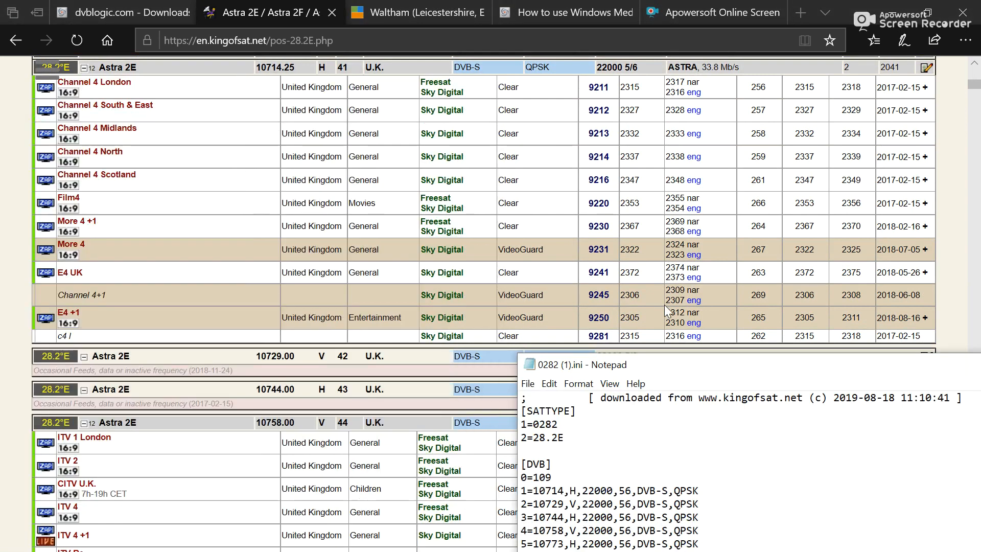
{"action": "left_click_drag", "start_coordinate": [690, 364], "coordinate": [453, 103]}
{"action": "left_click", "coordinate": [469, 225]}
{"action": "left_click_drag", "start_coordinate": [472, 223], "coordinate": [272, 227]}
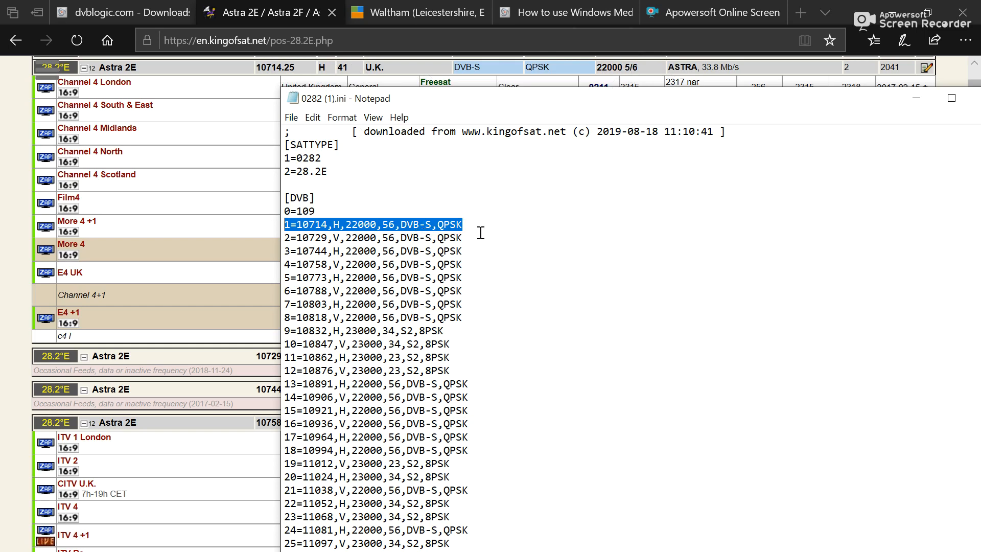
{"action": "left_click_drag", "start_coordinate": [482, 231], "coordinate": [540, 546]}
{"action": "left_click", "coordinate": [538, 377]}
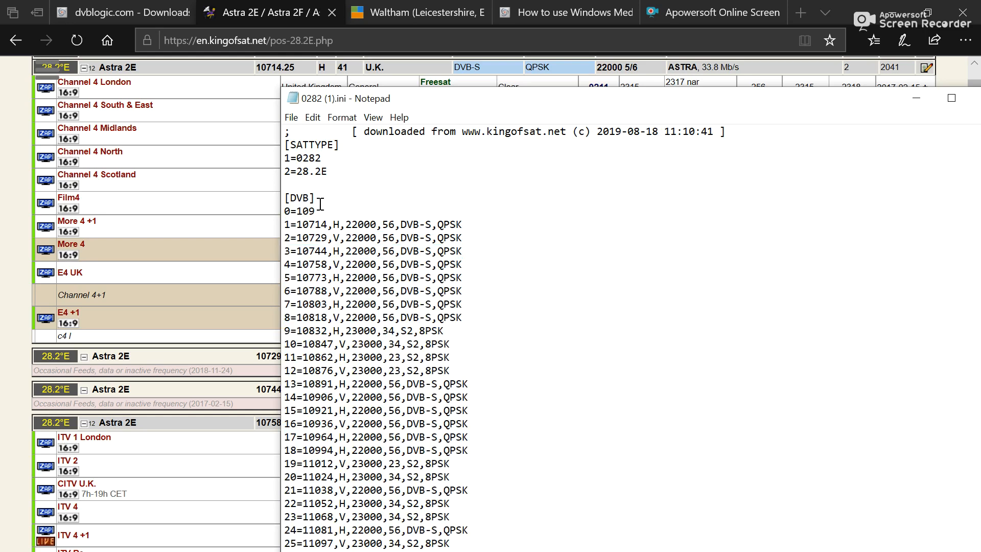
{"action": "left_click_drag", "start_coordinate": [316, 210], "coordinate": [271, 216]}
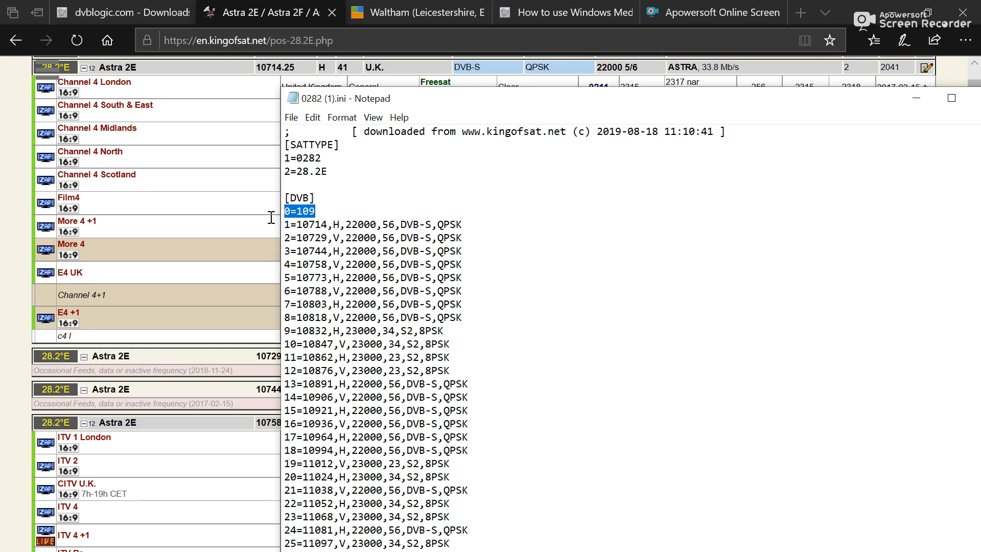
Step: Check the 10729 V and 10744 H transponders on KingOfSat and replace their lines 2 and 3 in Notepad with blank space
{"action": "left_click", "coordinate": [1, 228]}
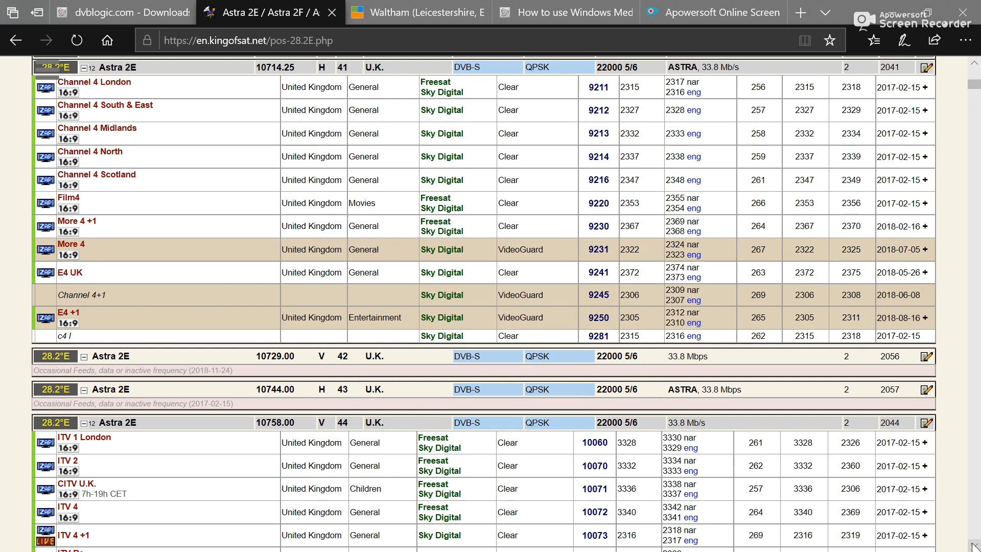
{"action": "scroll", "coordinate": [973, 546], "scroll_direction": "down", "scroll_amount": 5}
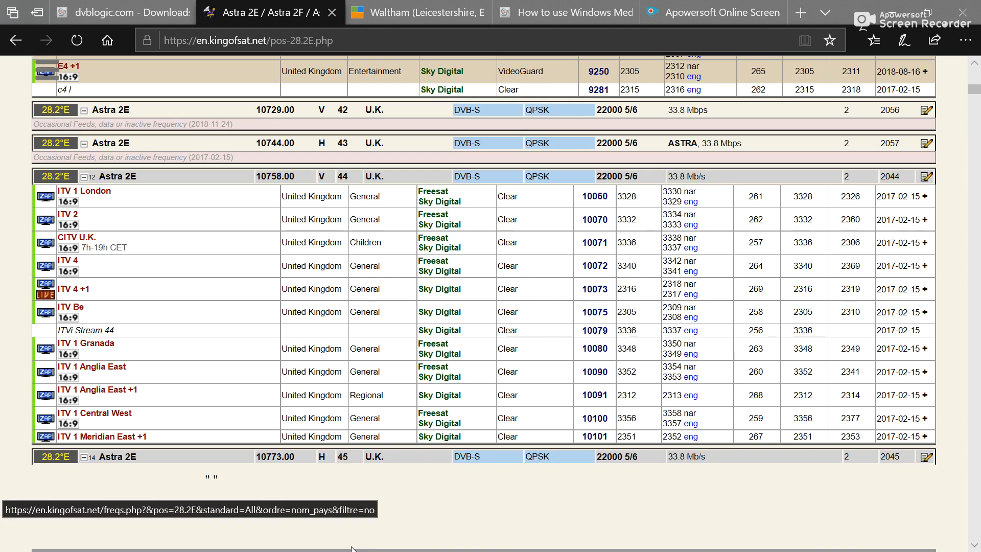
{"action": "key", "text": "super"}
{"action": "left_click", "coordinate": [651, 537]}
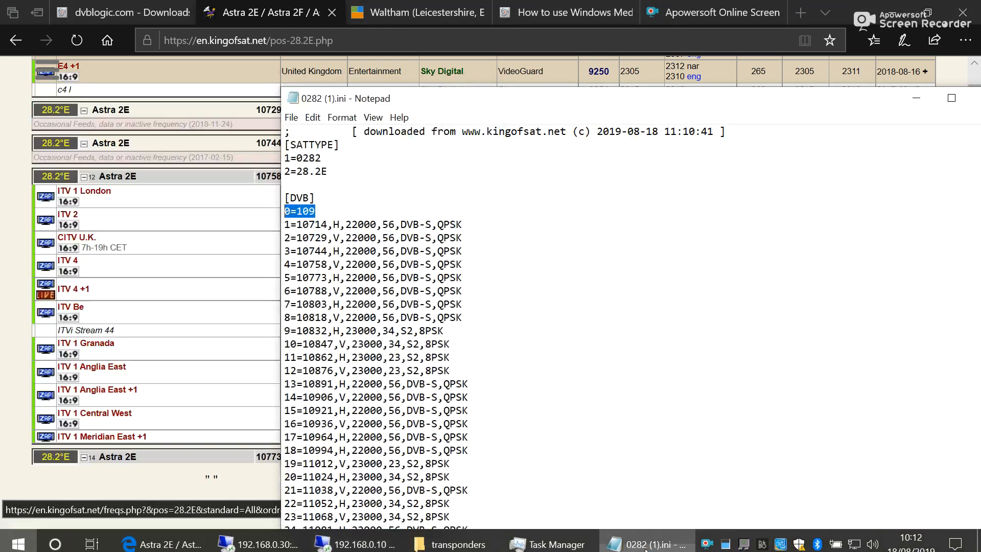
{"action": "left_click_drag", "start_coordinate": [468, 250], "coordinate": [276, 238]}
{"action": "key", "text": "Delete"}
{"action": "key", "text": "Return"}
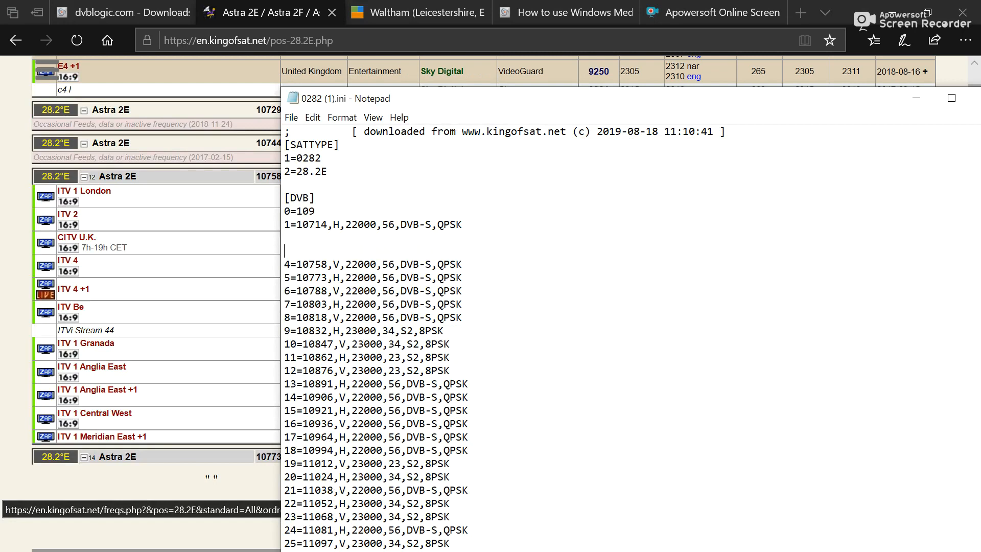
Step: Look up the 10773 H transponder's channels on KingOfSat and clear the 5=10773,H,22000,56,DVB-S,QPSK entry from the Notepad list
{"action": "left_click", "coordinate": [5, 305]}
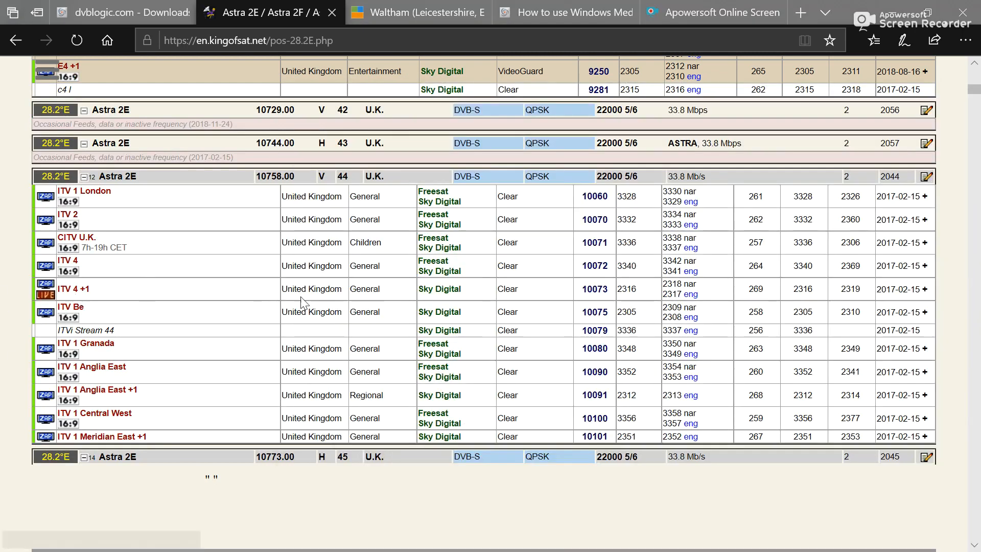
{"action": "left_click", "coordinate": [976, 547]}
{"action": "left_click", "coordinate": [976, 547]}
{"action": "left_click", "coordinate": [976, 547]}
{"action": "left_click", "coordinate": [976, 547]}
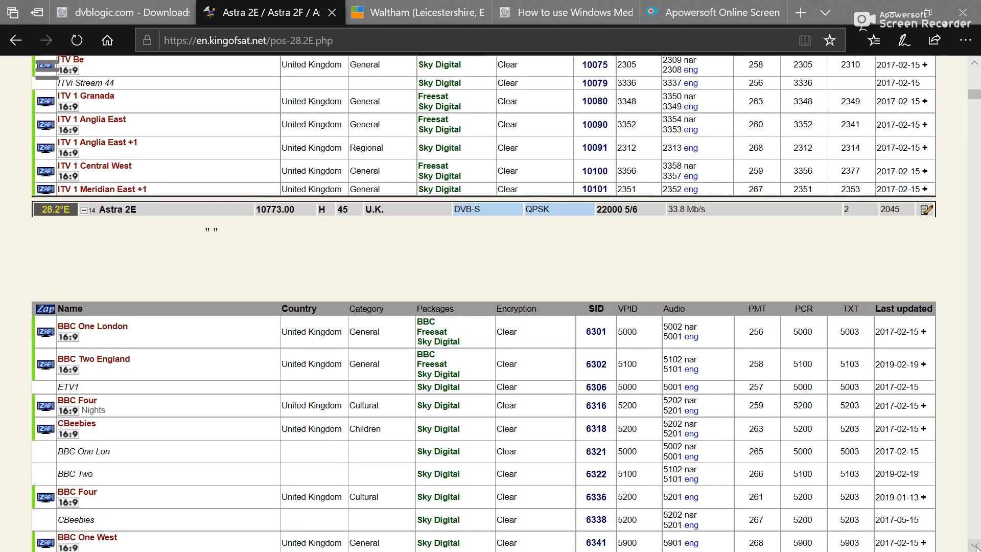
{"action": "left_click", "coordinate": [976, 547]}
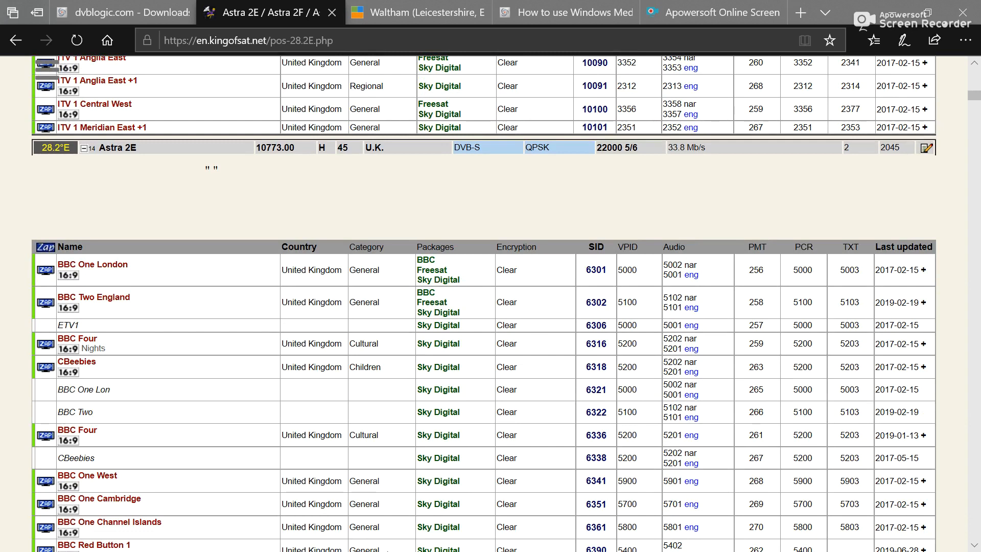
{"action": "key", "text": "super"}
{"action": "left_click", "coordinate": [637, 542]}
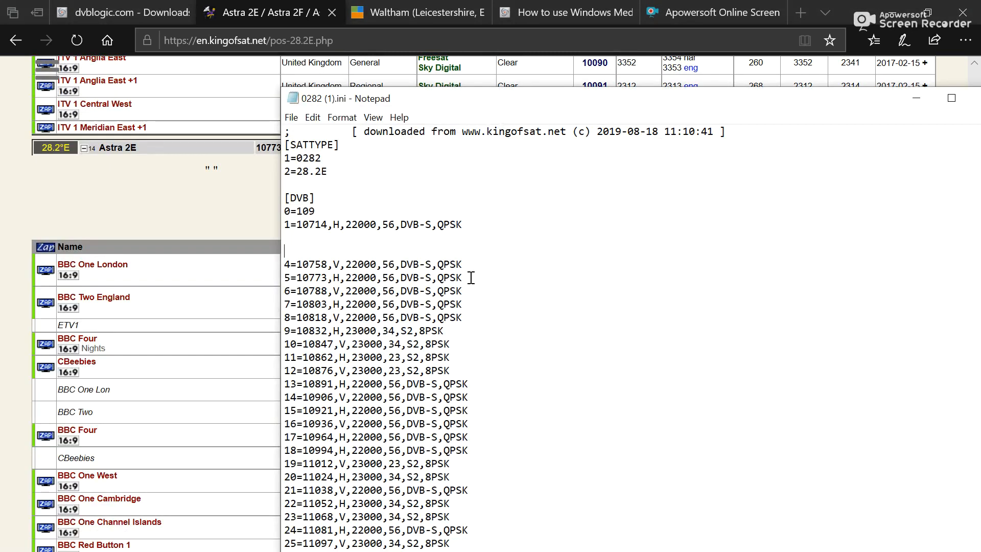
{"action": "left_click_drag", "start_coordinate": [501, 100], "coordinate": [577, 103]}
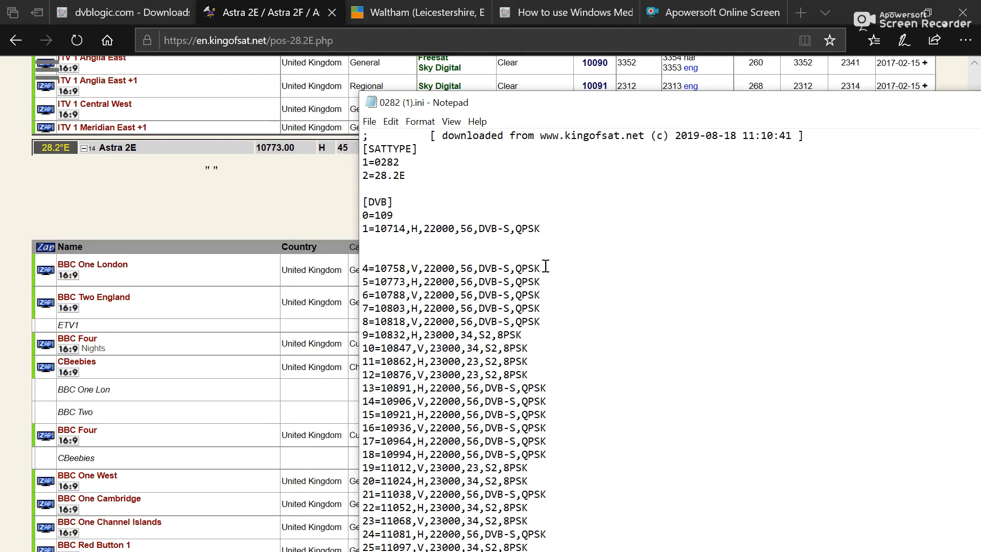
{"action": "left_click_drag", "start_coordinate": [540, 281], "coordinate": [364, 282]}
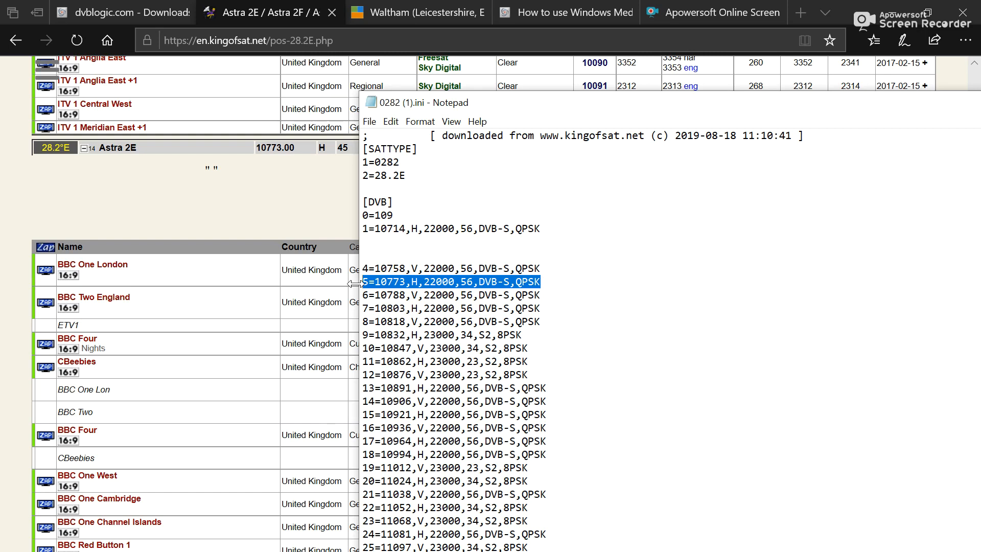
{"action": "key", "text": "Delete"}
Step: Look through the KingOfSat channels as far as the 11038 V transponder and clear the 21=11038,V,22000,56,DVB-S,QPSK entry in Notepad
{"action": "left_click", "coordinate": [3, 310]}
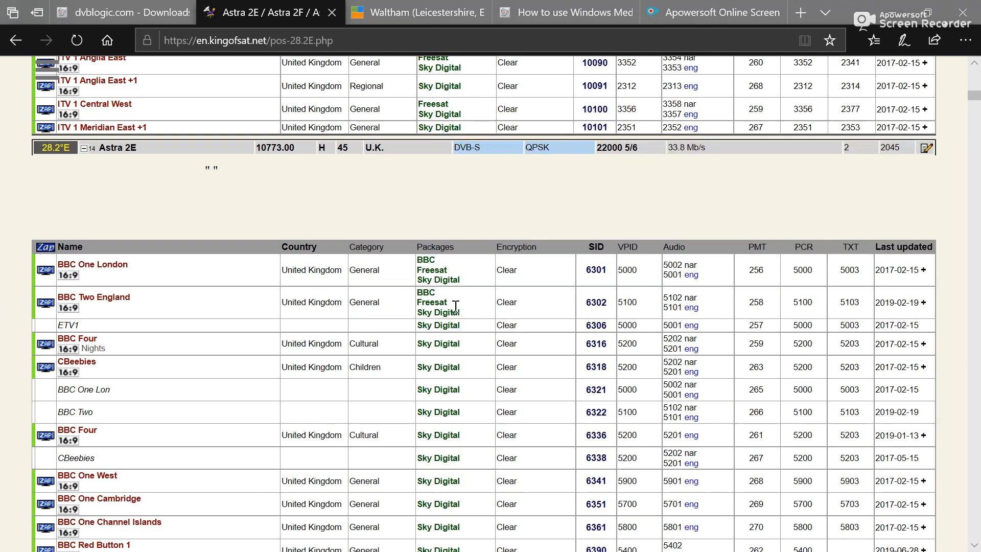
{"action": "scroll", "coordinate": [980, 473], "scroll_direction": "down", "scroll_amount": 5}
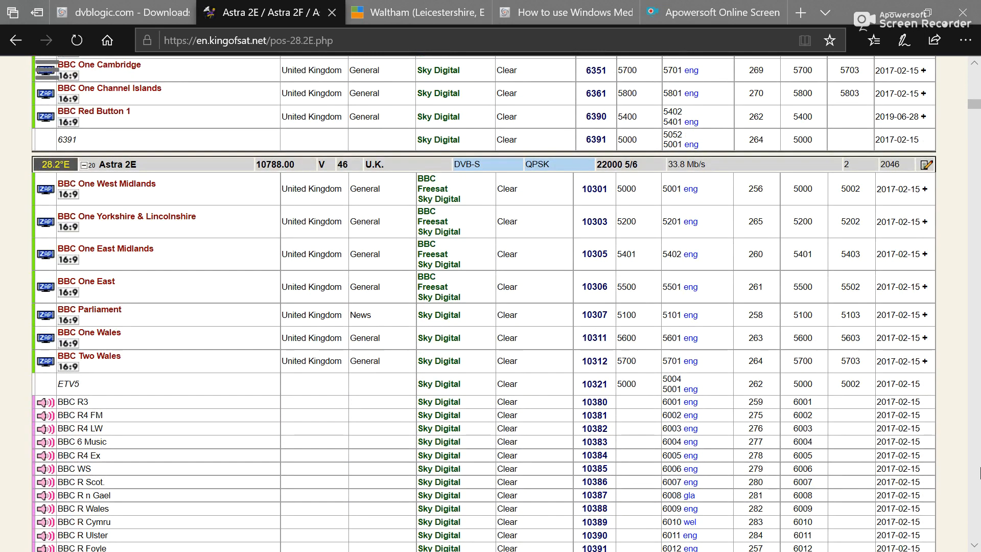
{"action": "scroll", "coordinate": [980, 473], "scroll_direction": "down", "scroll_amount": 10}
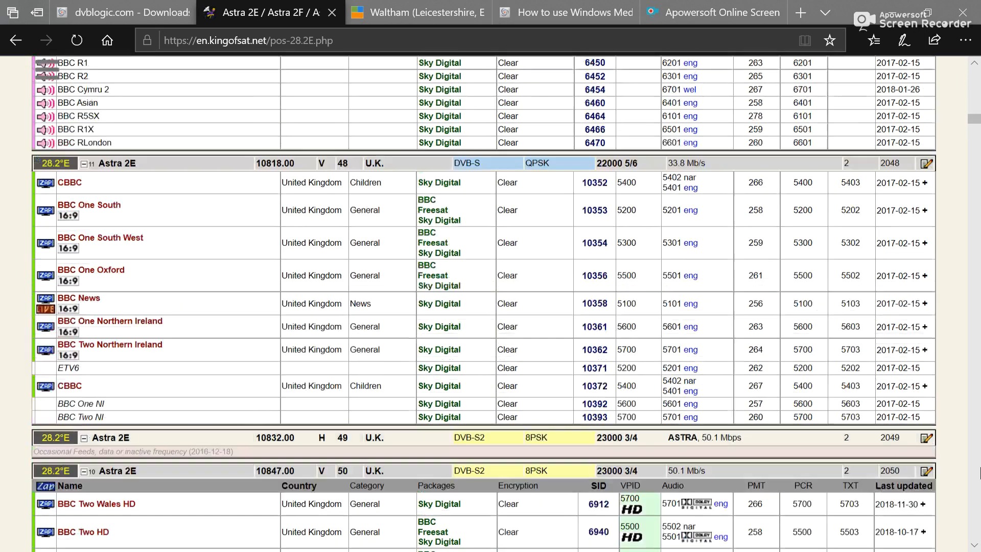
{"action": "scroll", "coordinate": [980, 472], "scroll_direction": "down", "scroll_amount": 5}
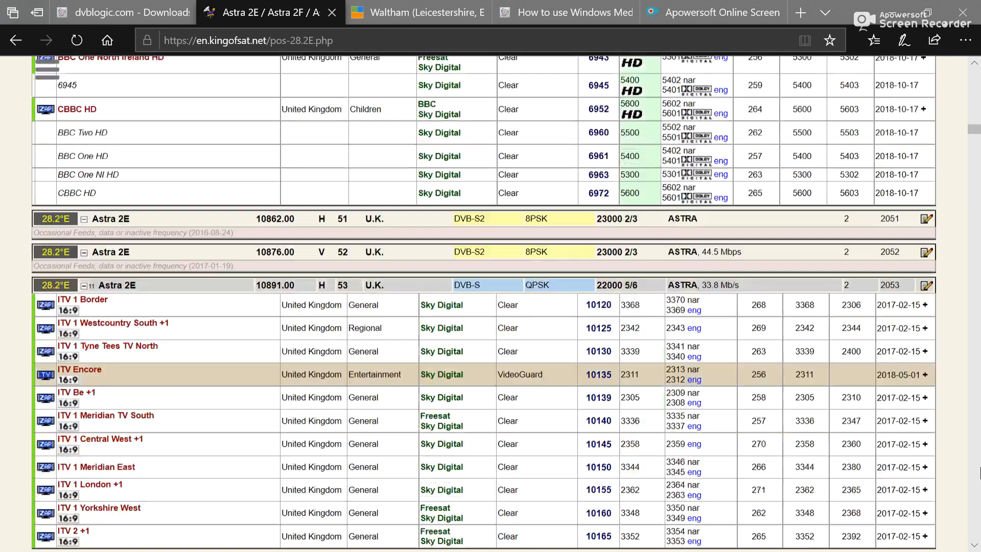
{"action": "scroll", "coordinate": [980, 473], "scroll_direction": "down", "scroll_amount": 20}
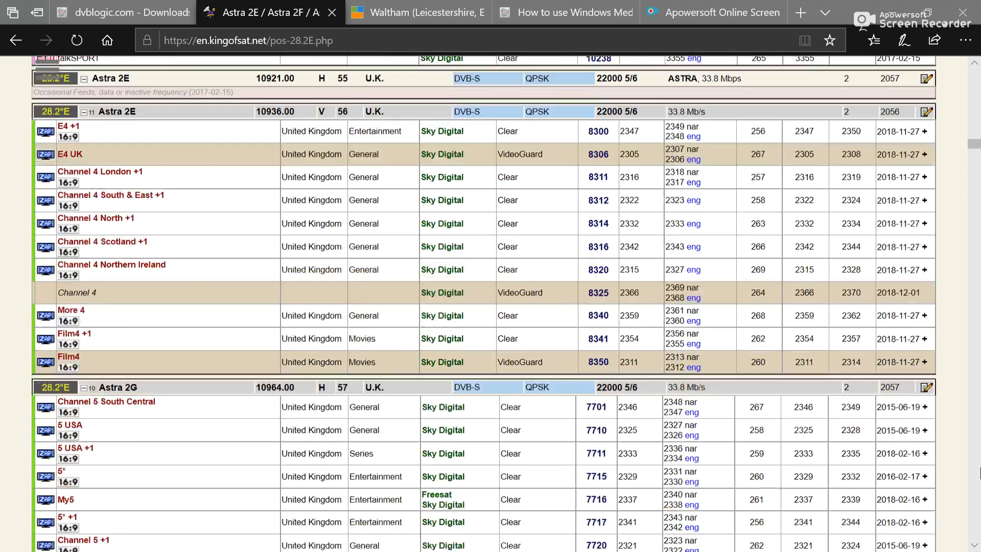
{"action": "scroll", "coordinate": [979, 473], "scroll_direction": "down", "scroll_amount": 5}
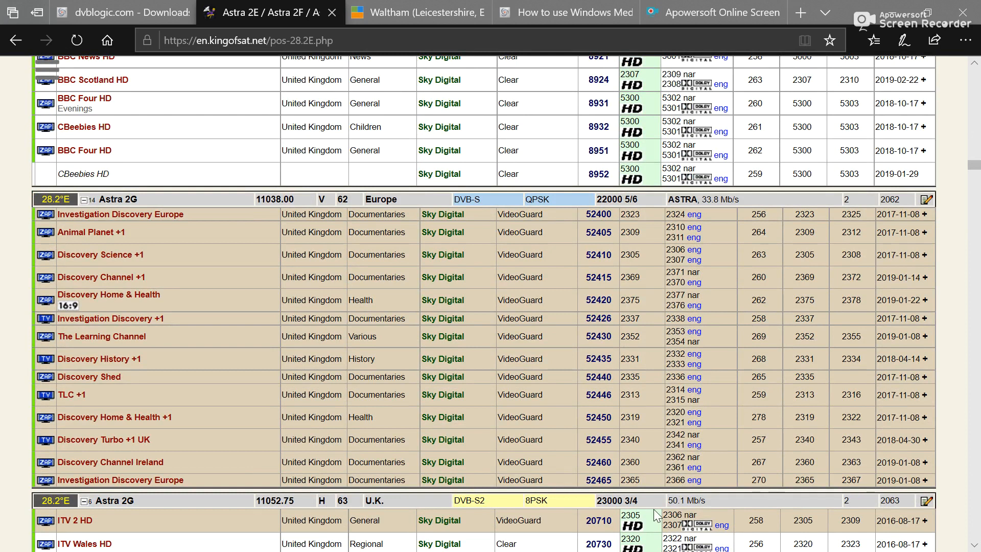
{"action": "key", "text": "super"}
{"action": "left_click", "coordinate": [659, 539]}
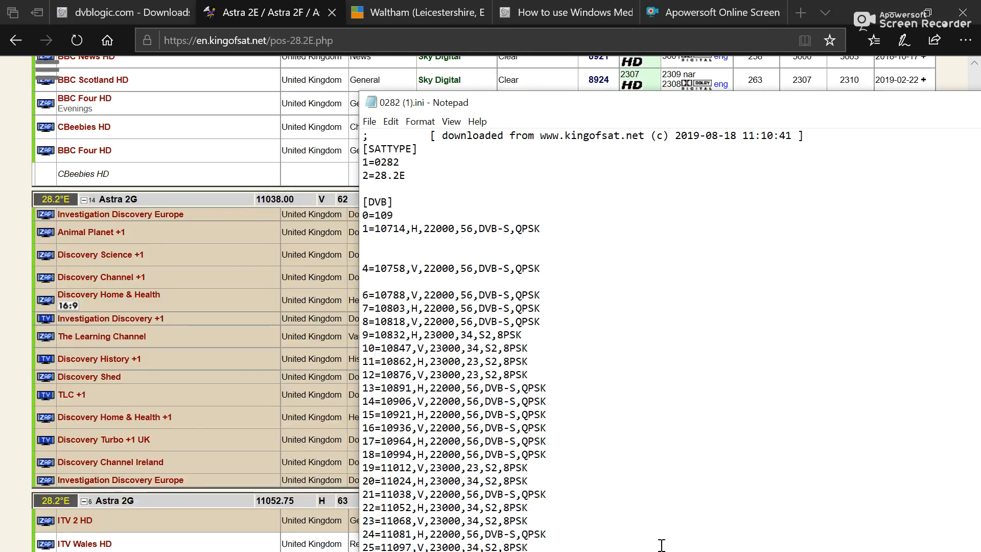
{"action": "left_click_drag", "start_coordinate": [565, 446], "coordinate": [589, 540]}
{"action": "left_click", "coordinate": [589, 548]}
{"action": "left_click_drag", "start_coordinate": [556, 491], "coordinate": [347, 494]}
{"action": "key", "text": "Delete"}
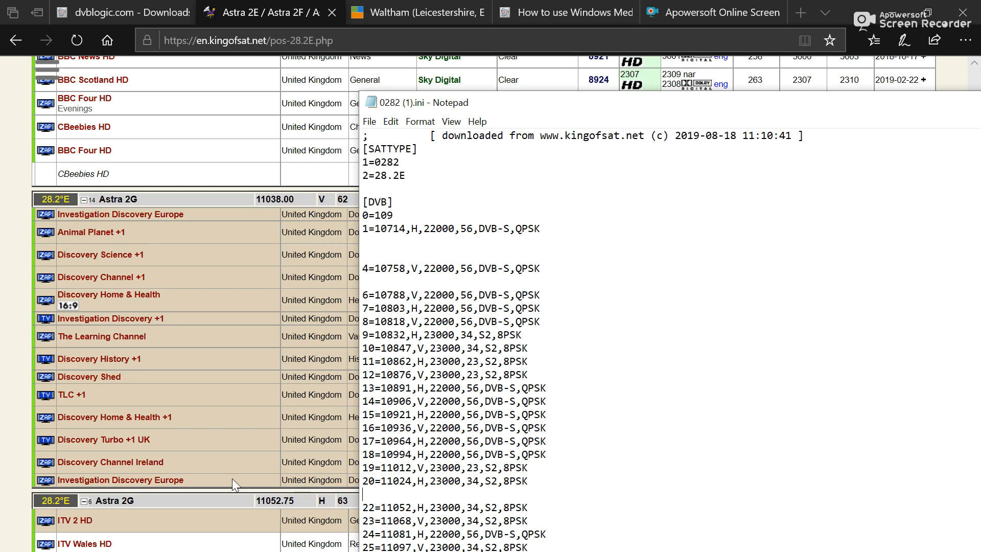
Step: Switch to the local transponders folder and show the file operations available for 0282.ini
{"action": "key", "text": "super"}
{"action": "left_click", "coordinate": [458, 541]}
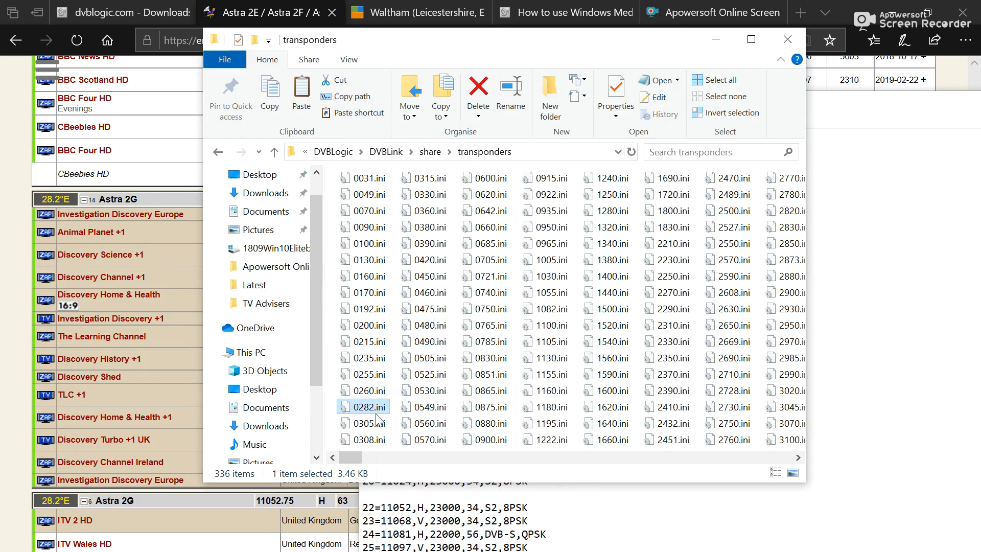
{"action": "right_click", "coordinate": [376, 409]}
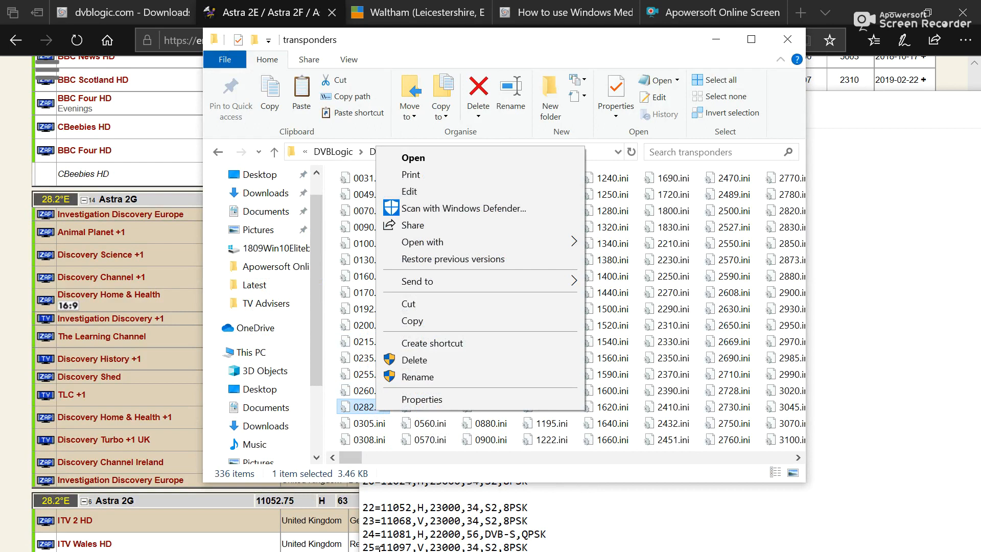
Step: Switch to the 192.168.0.10 remote session and open the transponders folder inside DVBLink's share folder
{"action": "key", "text": "super"}
{"action": "left_click", "coordinate": [344, 538]}
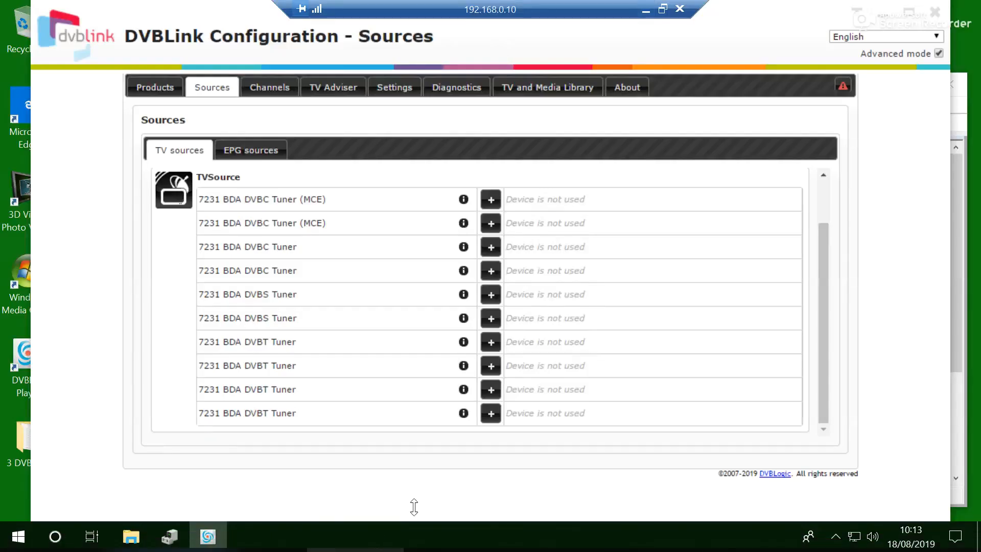
{"action": "left_click", "coordinate": [131, 536]}
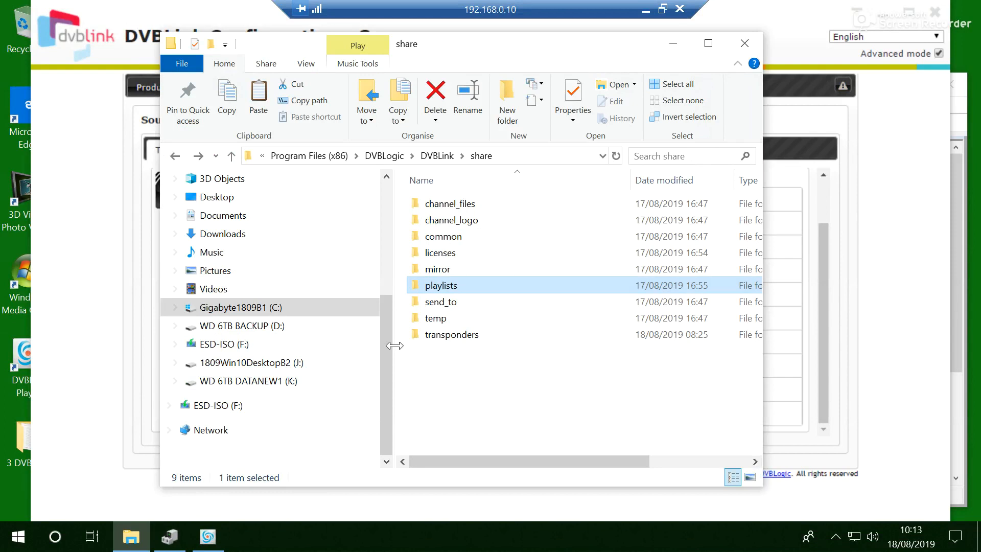
{"action": "double_click", "coordinate": [450, 334]}
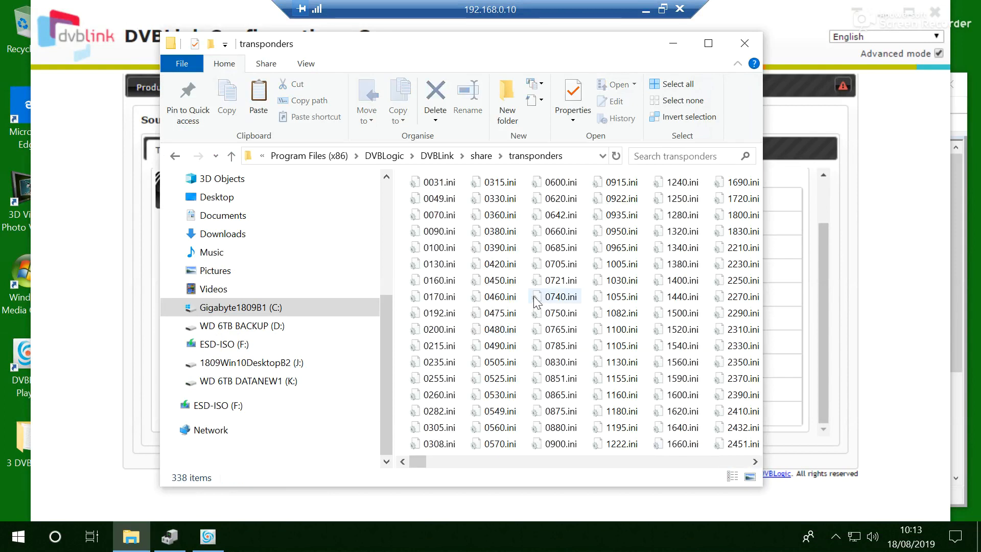
Step: Open 0282.ini from the transponders folder in Notepad and position its window for reading the transponder list
{"action": "left_click", "coordinate": [450, 347]}
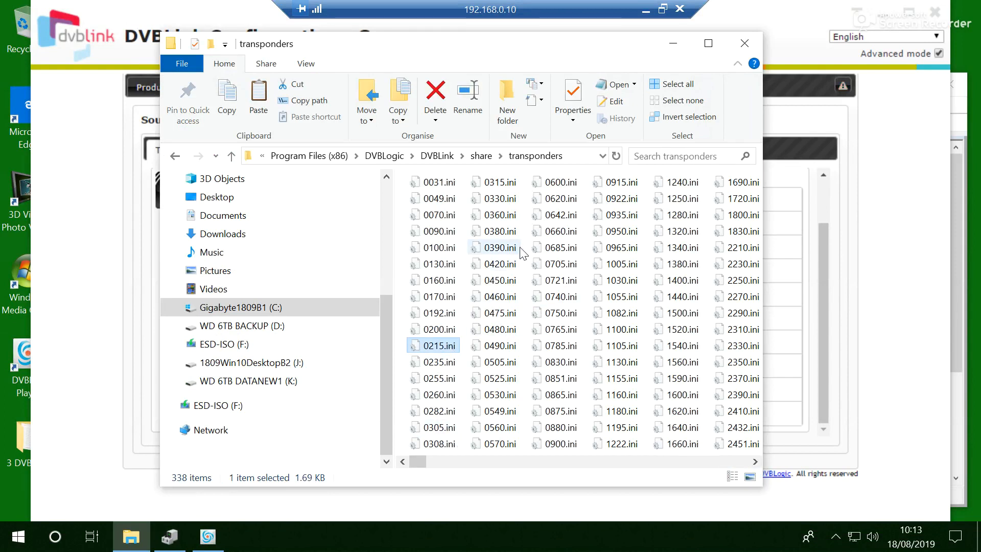
{"action": "left_click", "coordinate": [448, 411]}
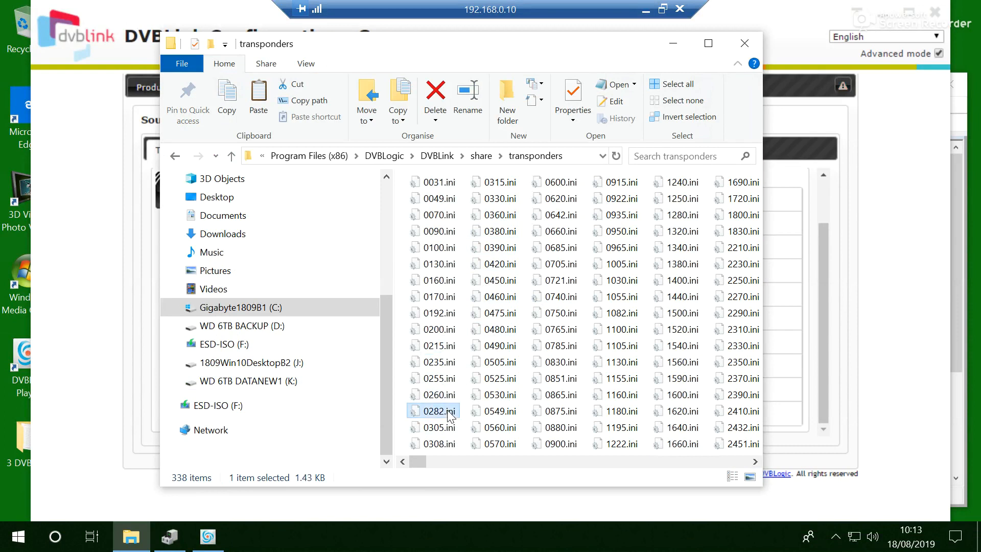
{"action": "right_click", "coordinate": [449, 413]}
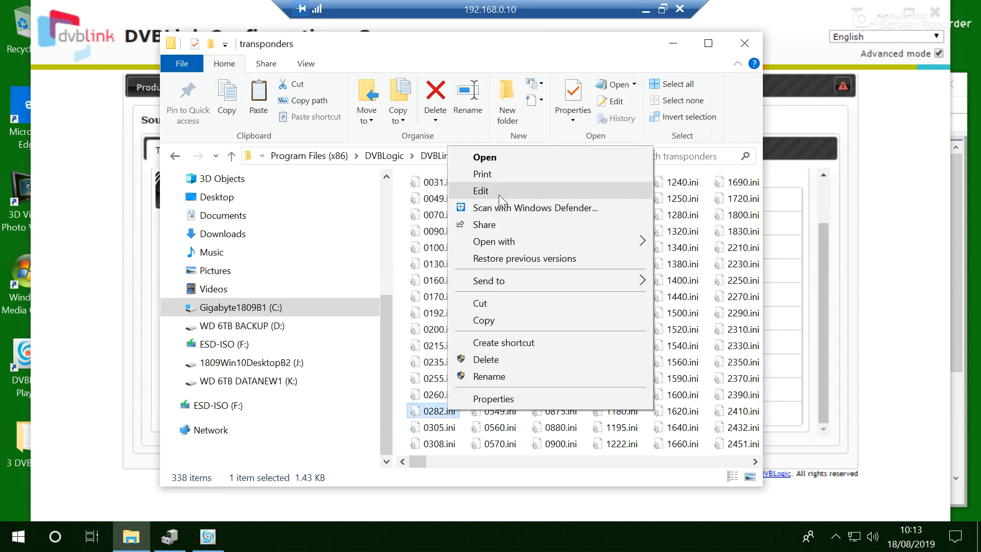
{"action": "mouse_move", "coordinate": [533, 240]}
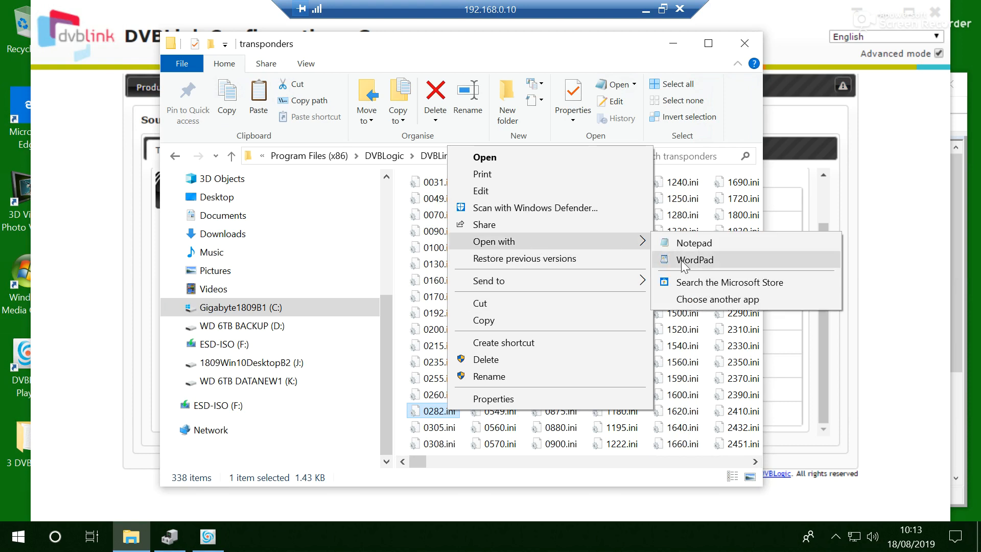
{"action": "left_click", "coordinate": [695, 244]}
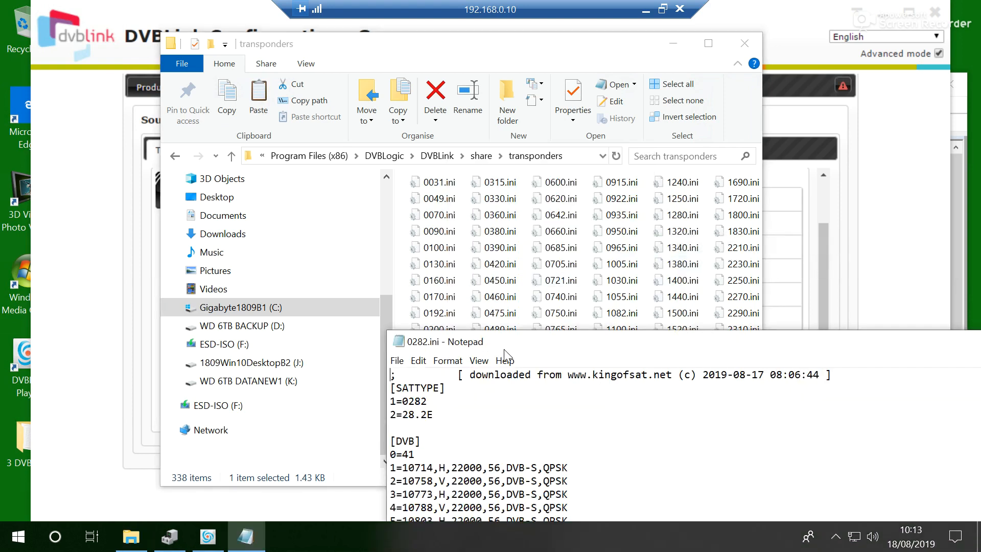
{"action": "left_click_drag", "start_coordinate": [517, 343], "coordinate": [583, 1]}
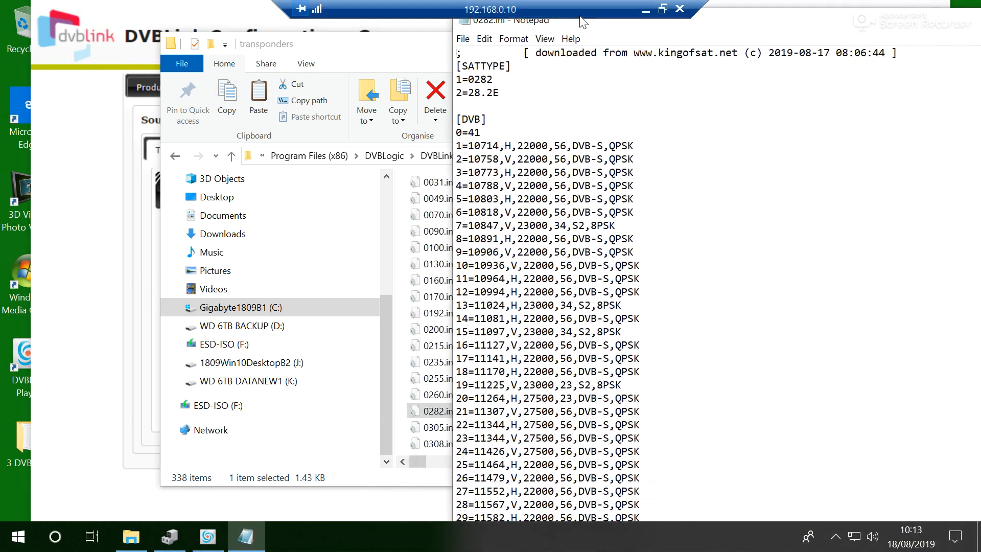
{"action": "left_click_drag", "start_coordinate": [626, 132], "coordinate": [684, 4]}
{"action": "left_click", "coordinate": [699, 189]}
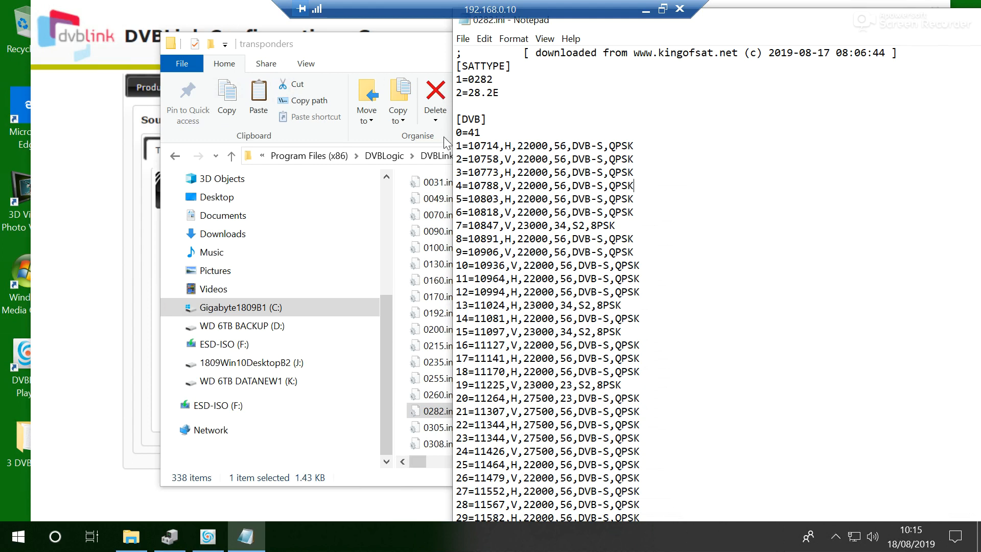
{"action": "left_click_drag", "start_coordinate": [593, 23], "coordinate": [745, 37]}
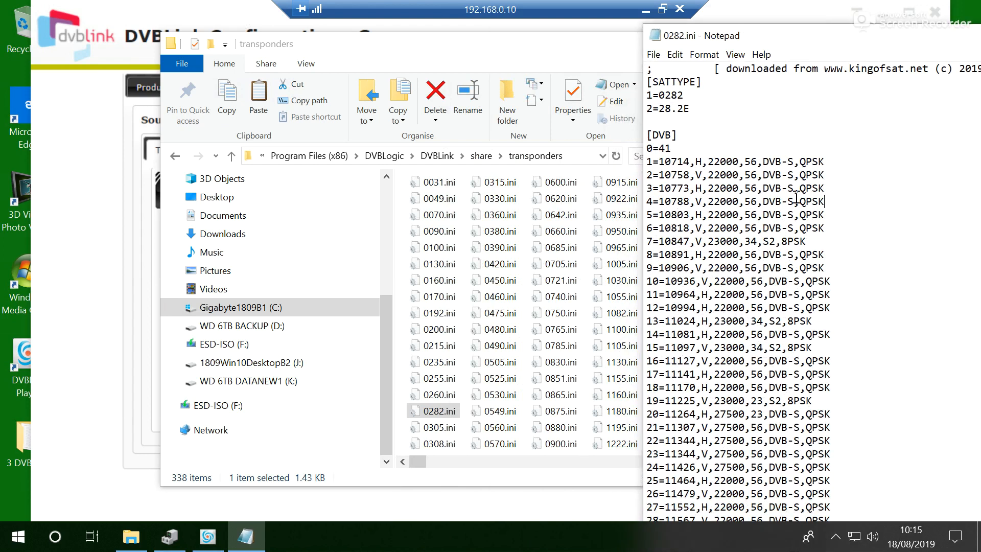
Step: Clear the 2=10758,V,22000,56,DVB-S,QPSK entry in 0282.ini and set the 0= transponder count to 40
{"action": "left_click_drag", "start_coordinate": [843, 179], "coordinate": [616, 180]}
{"action": "key", "text": "Delete"}
{"action": "left_click", "coordinate": [653, 201]}
{"action": "left_click", "coordinate": [681, 151]}
{"action": "key", "text": "BackSpace"}
{"action": "type", "text": "0"}
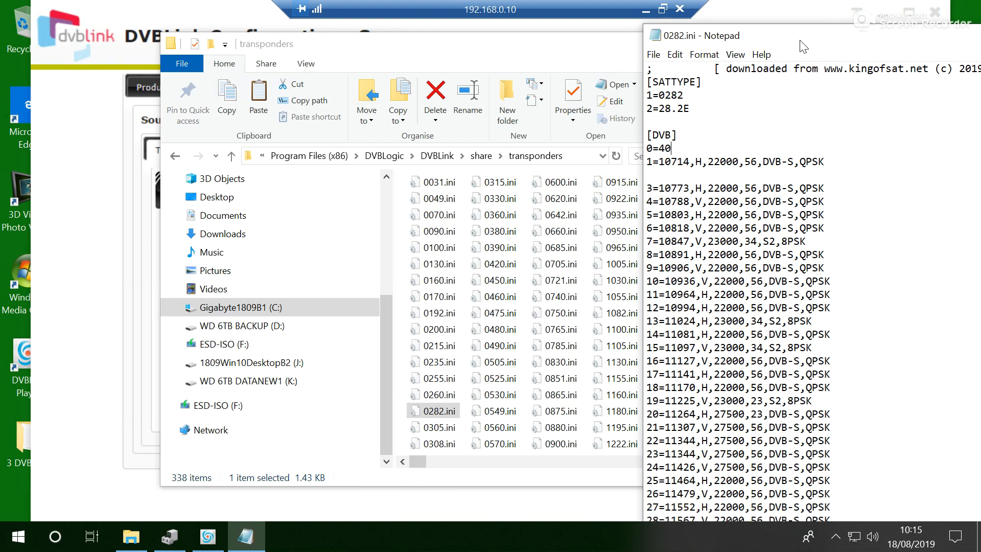
Step: Close 0282.ini and discard the unsaved edits
{"action": "left_click_drag", "start_coordinate": [813, 41], "coordinate": [610, 68]}
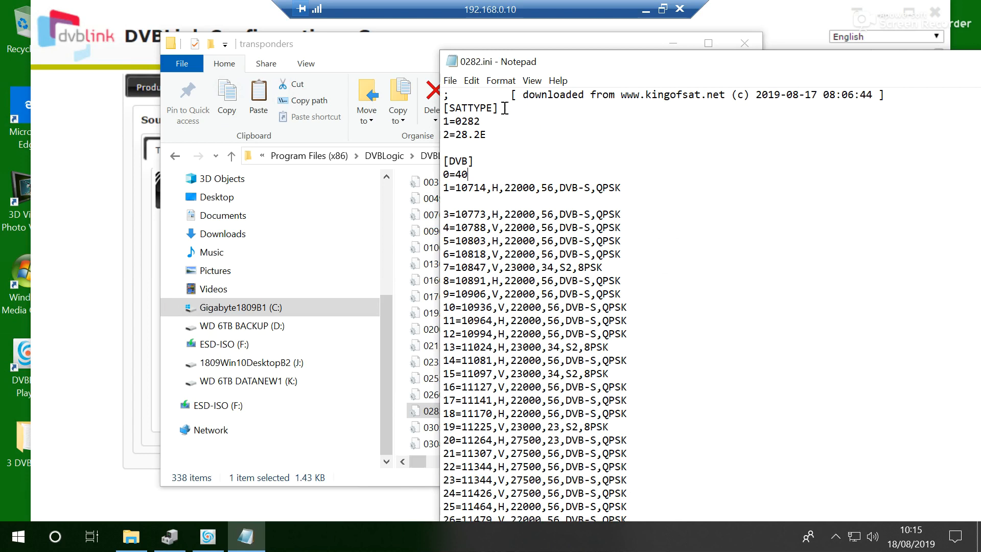
{"action": "left_click_drag", "start_coordinate": [473, 61], "coordinate": [564, 69]}
{"action": "double_click", "coordinate": [543, 70]}
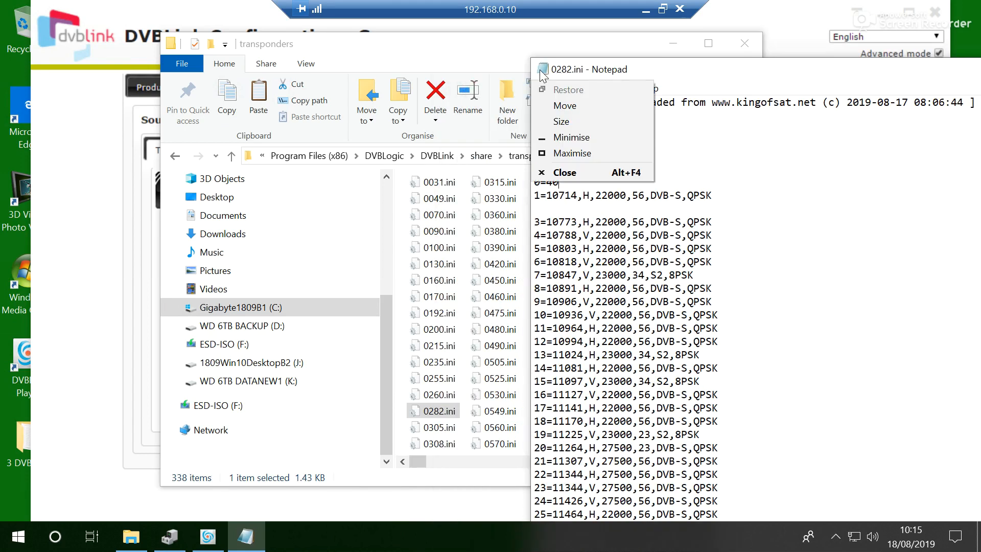
{"action": "left_click", "coordinate": [518, 284]}
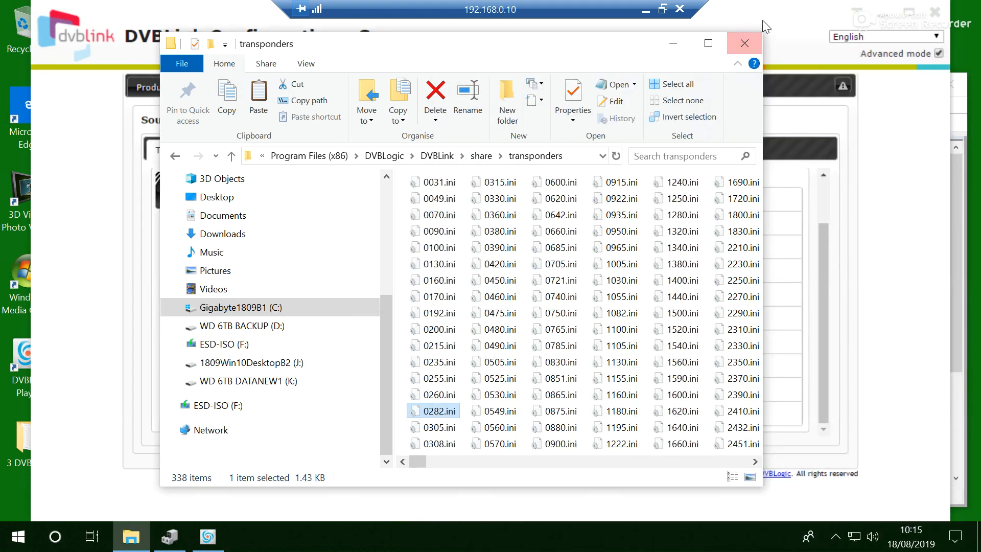
Step: Add the first 7231 BDA DVBS Tuner as a TVSource named DVBS2 Tuner1, using the Satellite (DVB-S/S2) type and Normal search mode
{"action": "left_click", "coordinate": [783, 40]}
{"action": "left_click", "coordinate": [536, 272]}
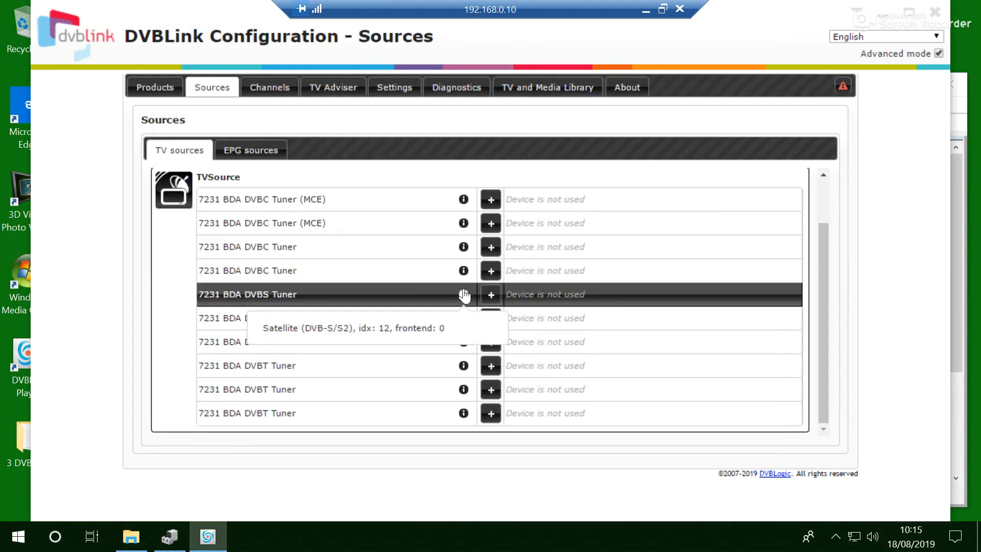
{"action": "left_click", "coordinate": [491, 295]}
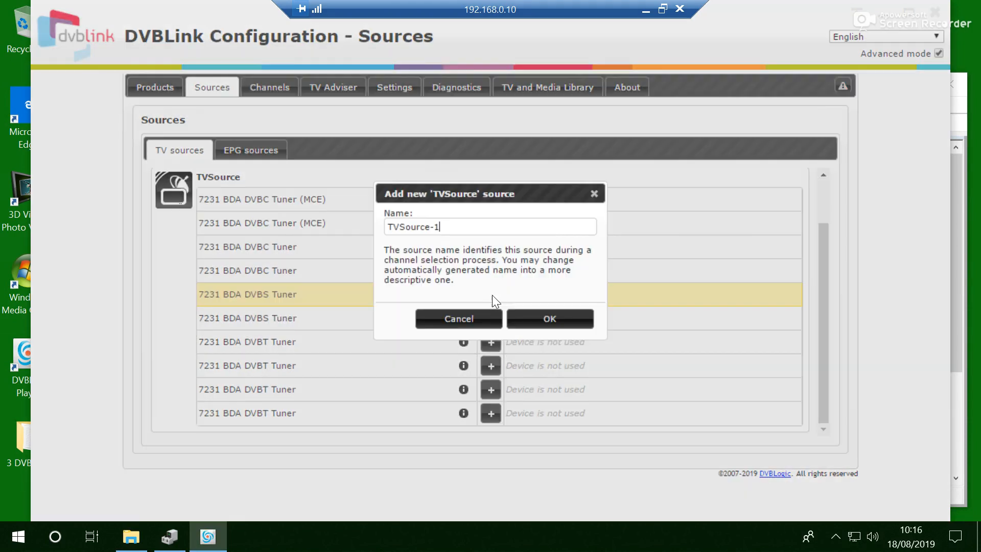
{"action": "left_click_drag", "start_coordinate": [480, 227], "coordinate": [98, 296]}
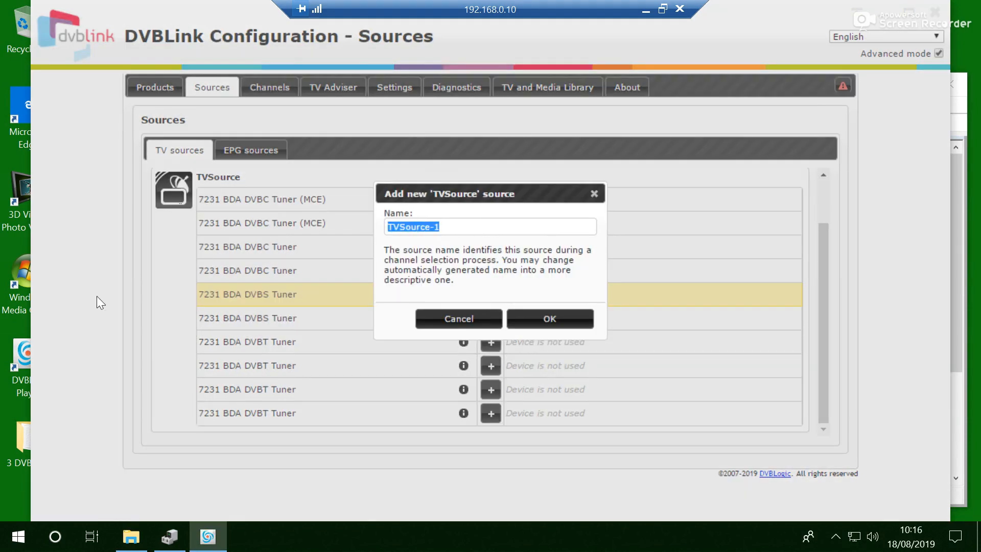
{"action": "type", "text": "DVBS2 Tuner1"}
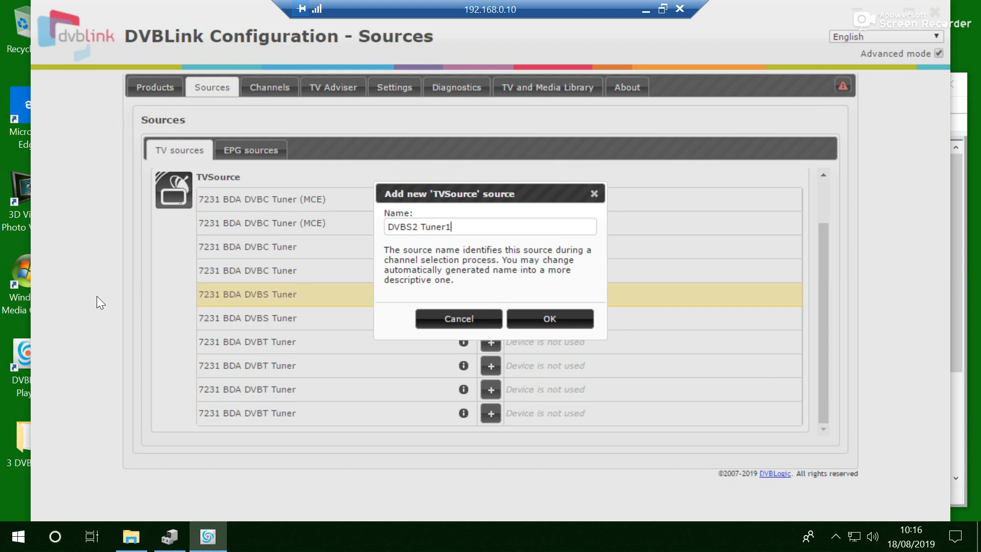
{"action": "left_click", "coordinate": [560, 319]}
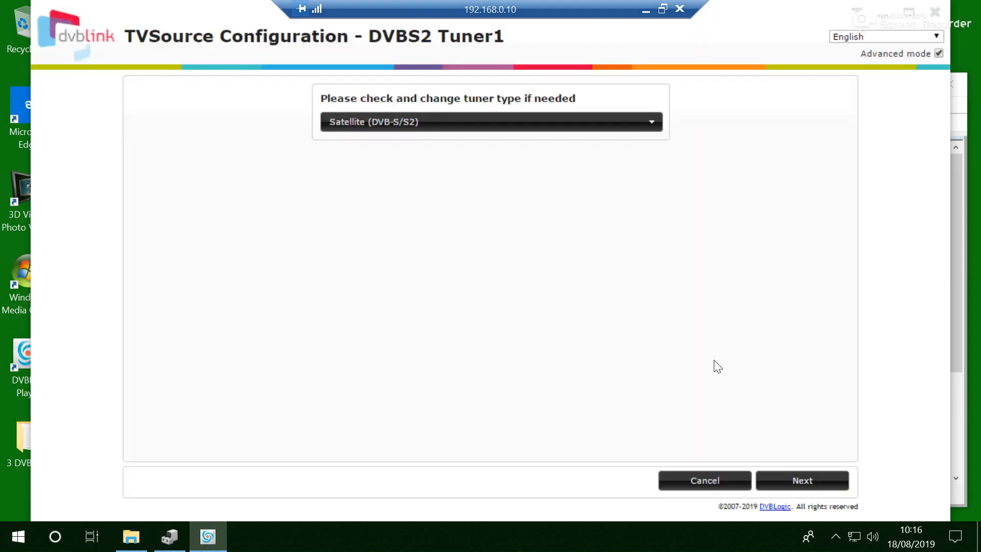
{"action": "left_click", "coordinate": [812, 481]}
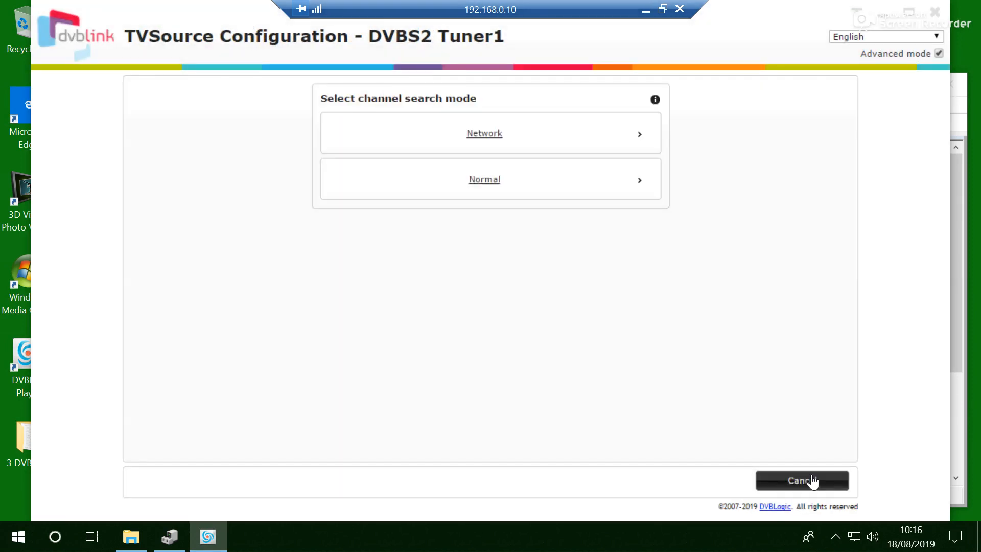
{"action": "left_click", "coordinate": [498, 179]}
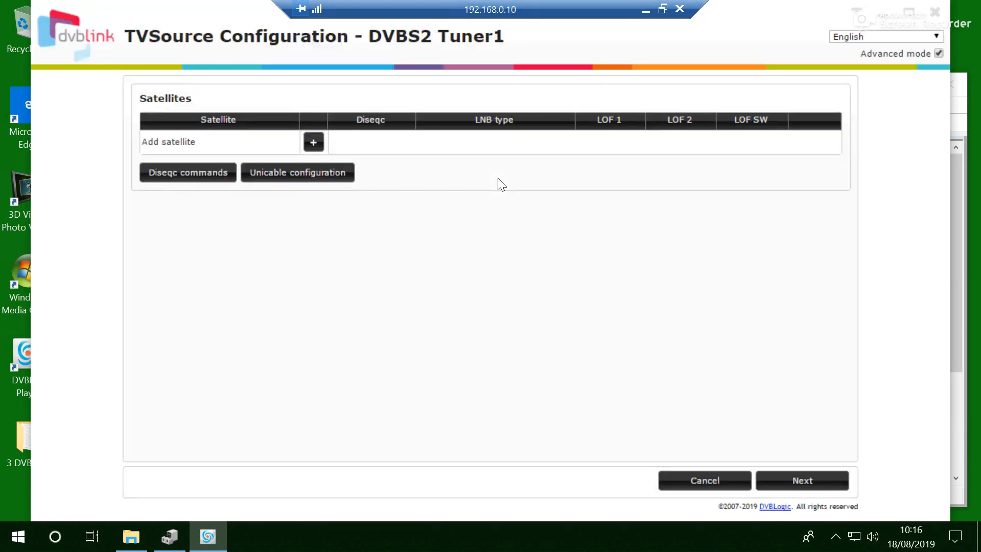
Step: Add the 28.2E (28.2) satellite to DVBS2 Tuner1 and scan it for non-encrypted channels
{"action": "left_click", "coordinate": [313, 143]}
{"action": "left_click", "coordinate": [286, 138]}
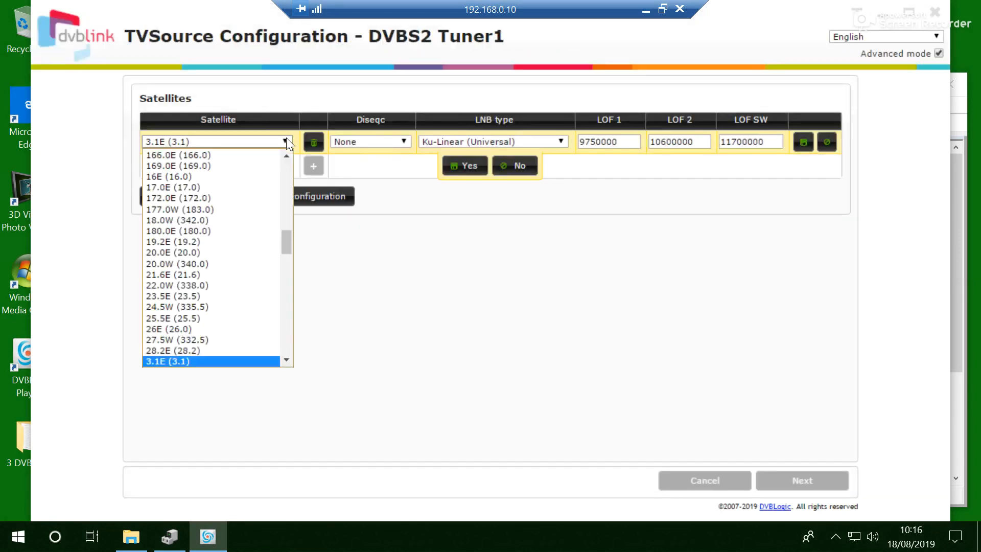
{"action": "left_click", "coordinate": [199, 350]}
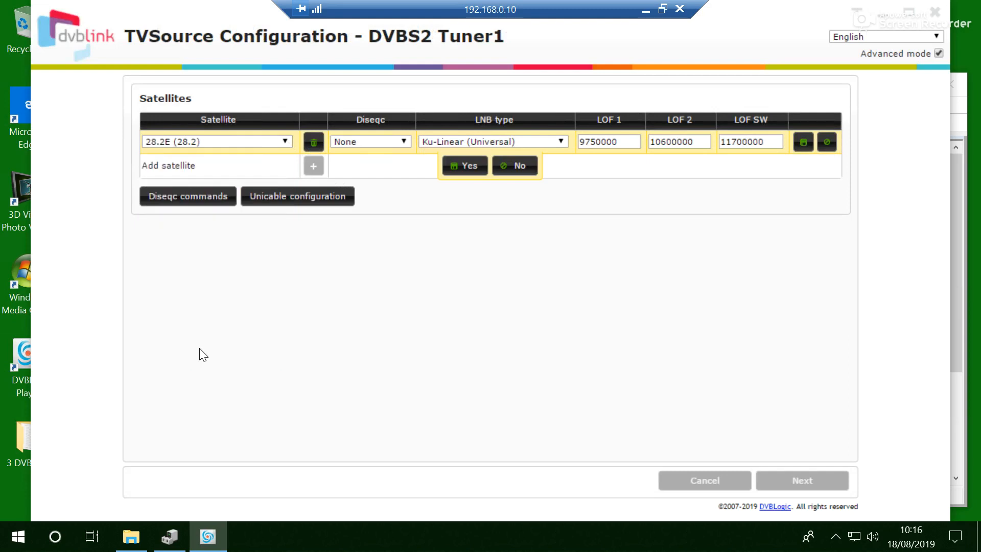
{"action": "left_click", "coordinate": [803, 142]}
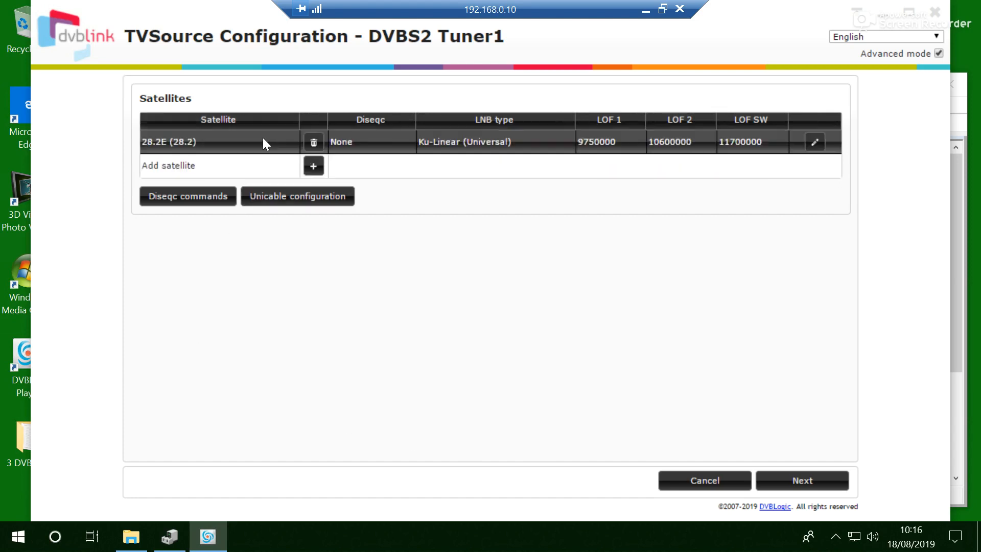
{"action": "left_click", "coordinate": [816, 479]}
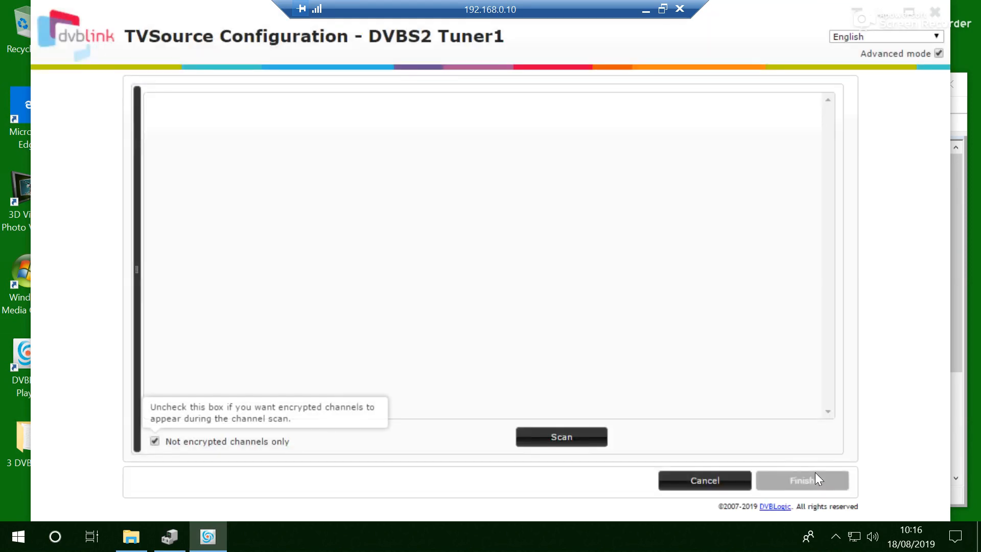
{"action": "left_click", "coordinate": [584, 435]}
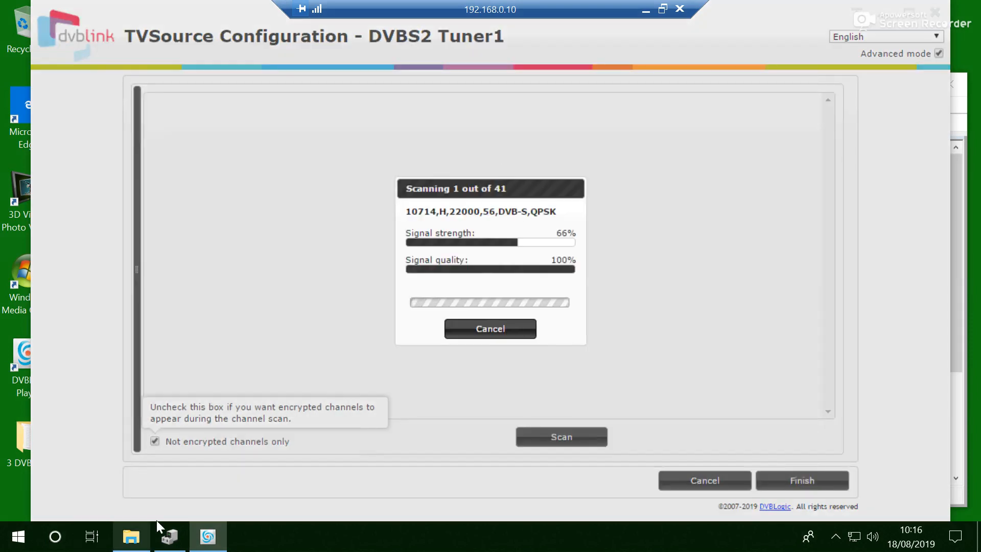
Step: Reopen 0282.ini in Notepad and place it beside the channel scan to compare the transponder entries
{"action": "left_click", "coordinate": [145, 539]}
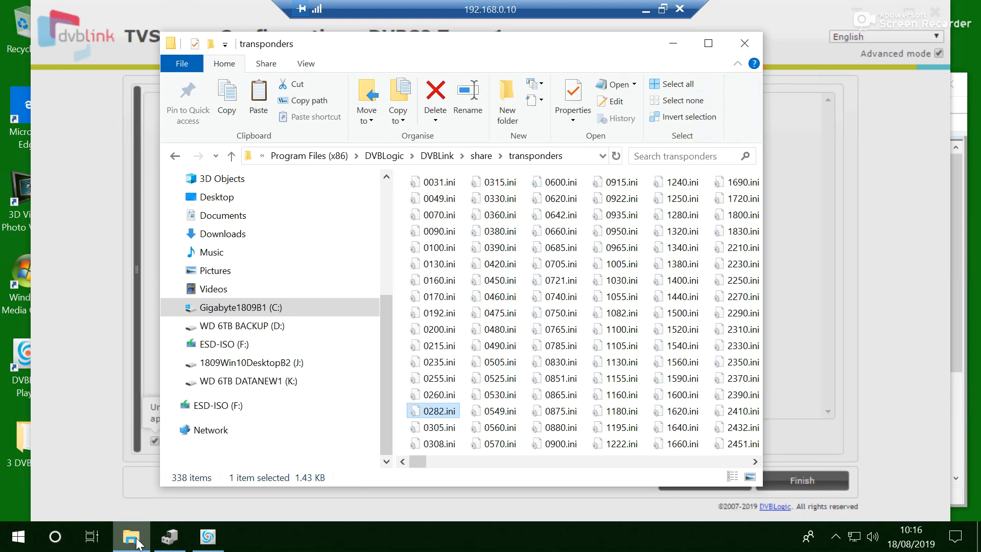
{"action": "right_click", "coordinate": [444, 414]}
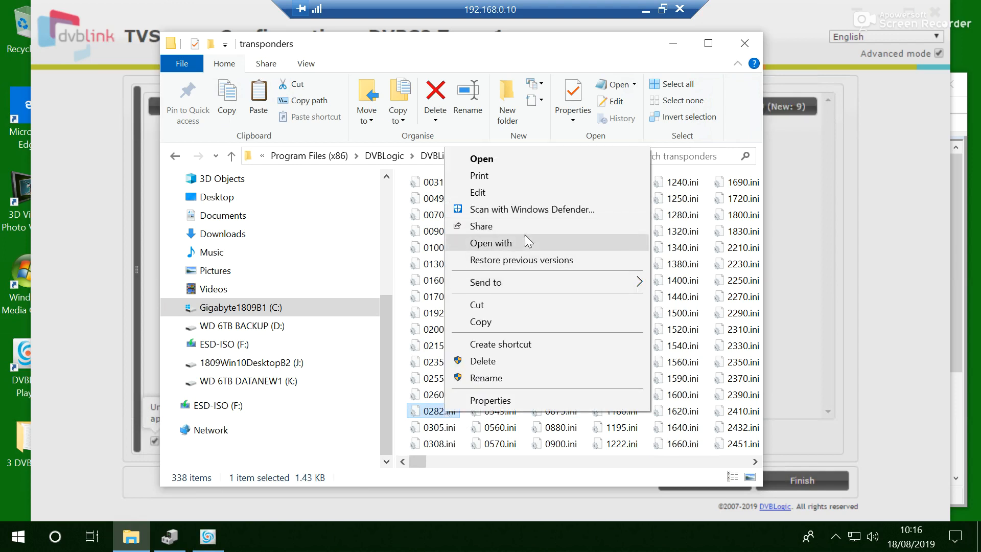
{"action": "mouse_move", "coordinate": [526, 240]}
{"action": "left_click", "coordinate": [718, 244]}
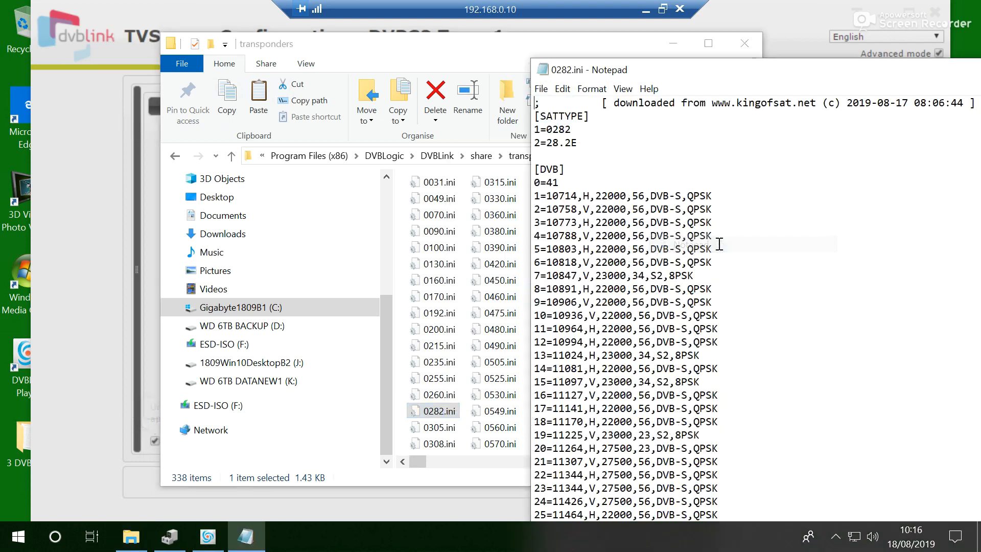
{"action": "left_click", "coordinate": [672, 42]}
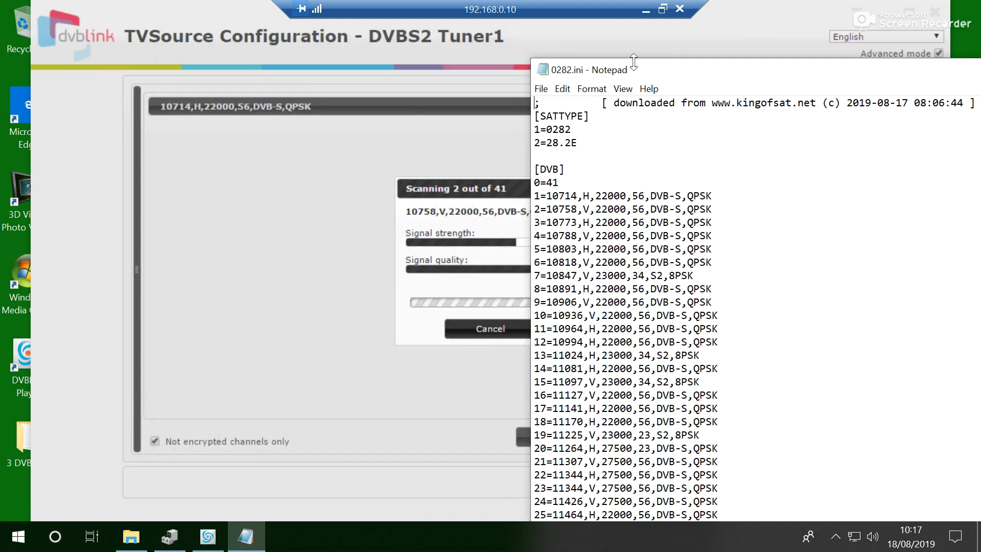
{"action": "left_click_drag", "start_coordinate": [622, 69], "coordinate": [789, 73]}
{"action": "double_click", "coordinate": [788, 71]}
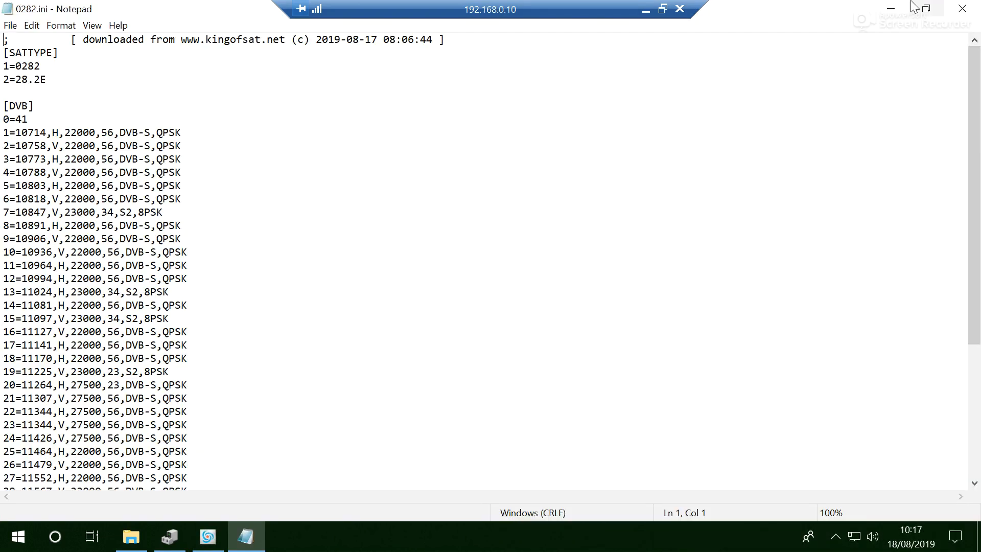
{"action": "left_click", "coordinate": [936, 15]}
{"action": "left_click_drag", "start_coordinate": [936, 15], "coordinate": [944, 107]}
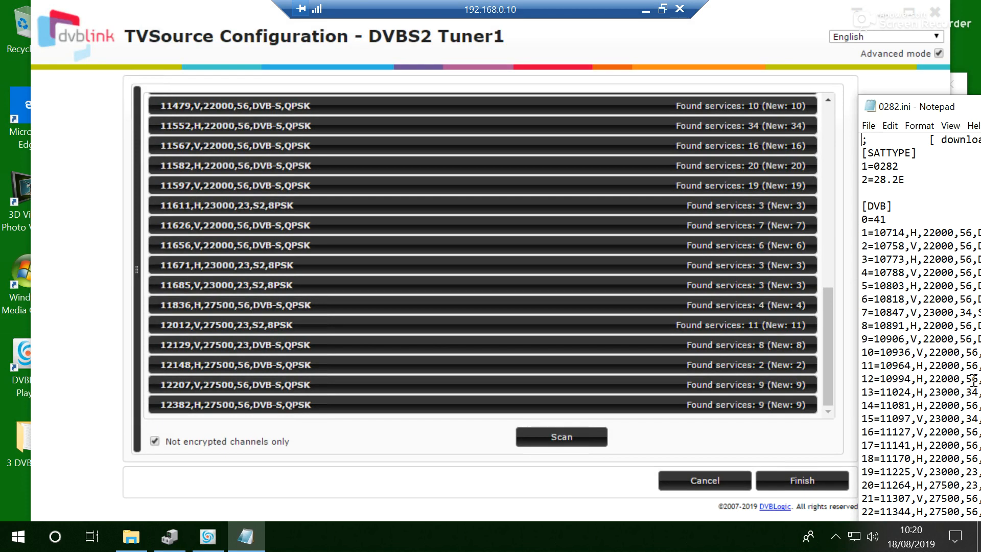
Step: Examine the services found on the 10714 H and 10758 V transponders in the scan results
{"action": "left_click_drag", "start_coordinate": [826, 329], "coordinate": [829, 128]}
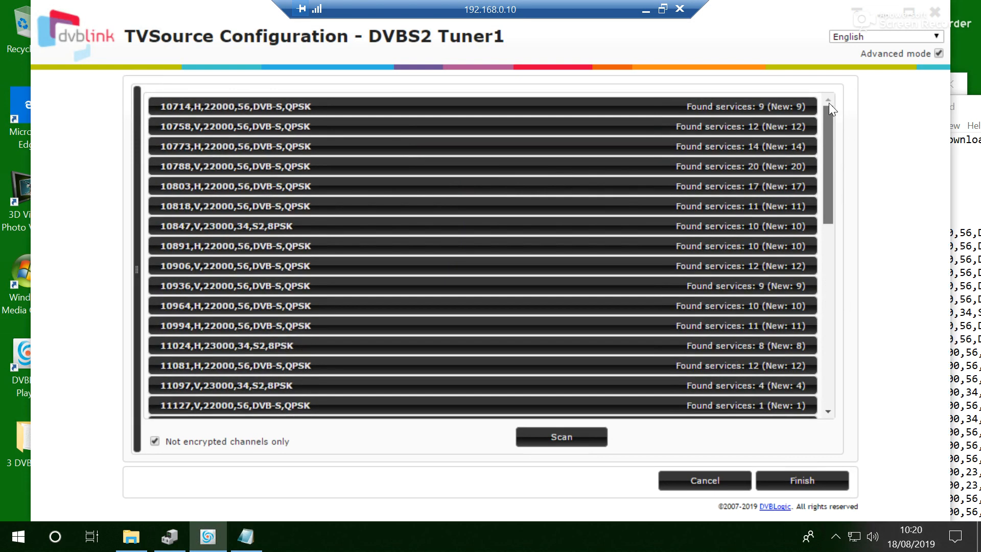
{"action": "left_click", "coordinate": [312, 109]}
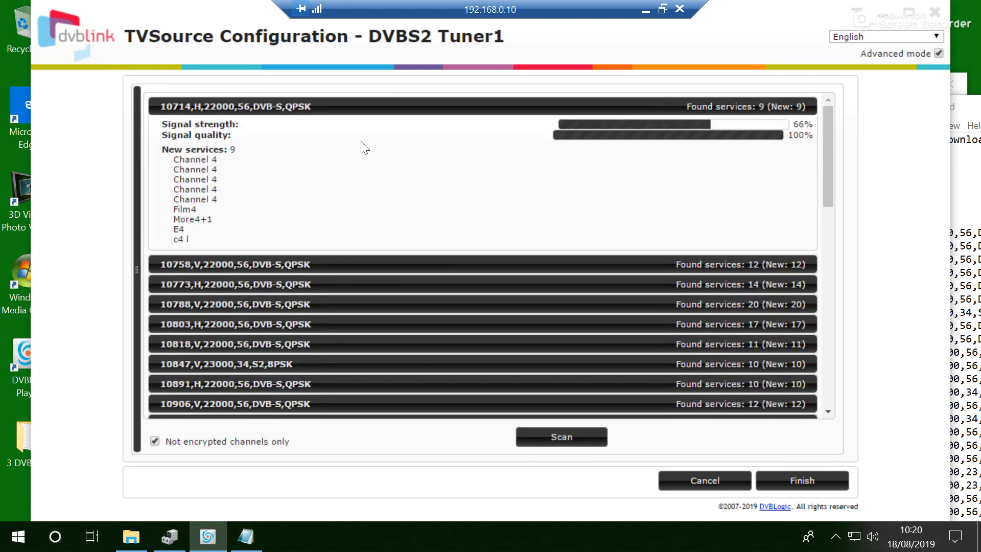
{"action": "left_click", "coordinate": [327, 266]}
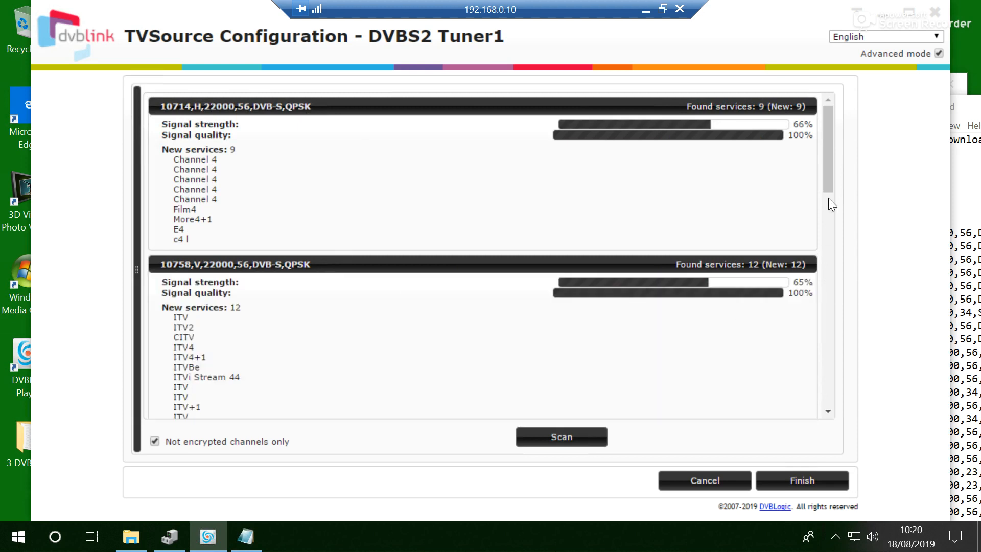
{"action": "mouse_move", "coordinate": [830, 179]}
{"action": "left_mouse_down"}
{"action": "mouse_move", "coordinate": [830, 191]}
{"action": "mouse_move", "coordinate": [830, 164]}
{"action": "left_mouse_up"}
Step: Shrink the remote session and bring the local KingOfSat 28.2°E page to the front
{"action": "left_click", "coordinate": [660, 11]}
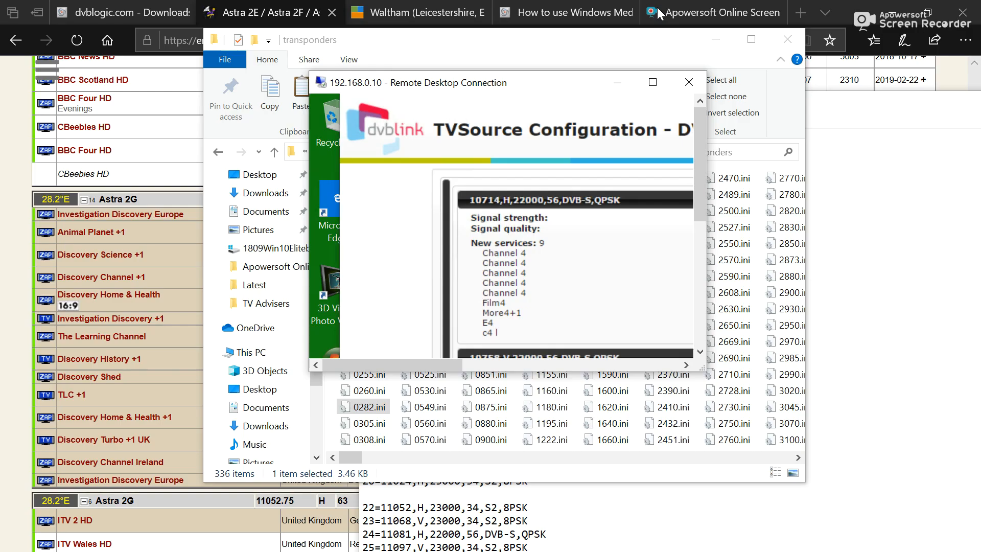
{"action": "left_click", "coordinate": [11, 130]}
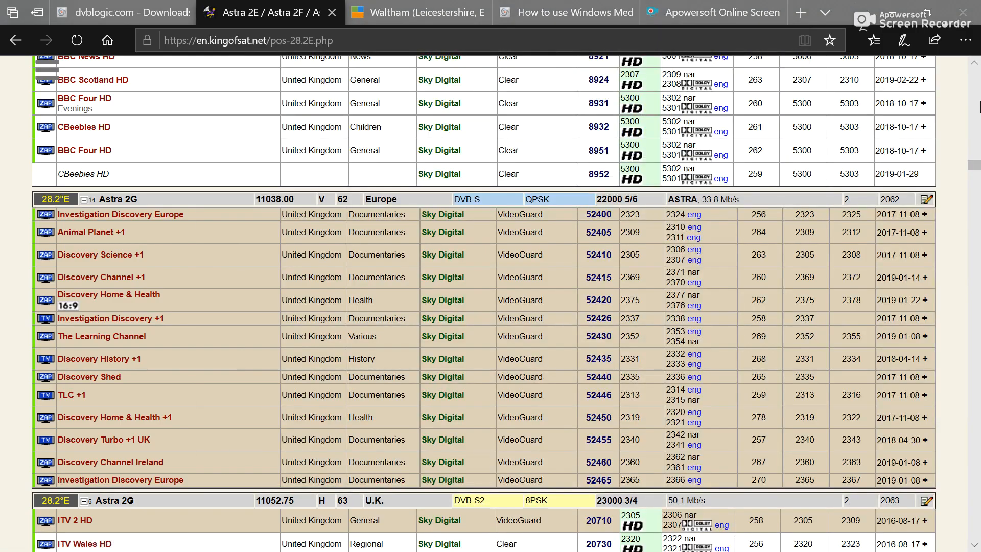
Step: Copy the KingOfSat 28.2°E page address from the local browser and bring the remote session back to full screen
{"action": "left_click", "coordinate": [311, 40]}
{"action": "left_click", "coordinate": [310, 40]}
{"action": "key", "text": "ctrl+c"}
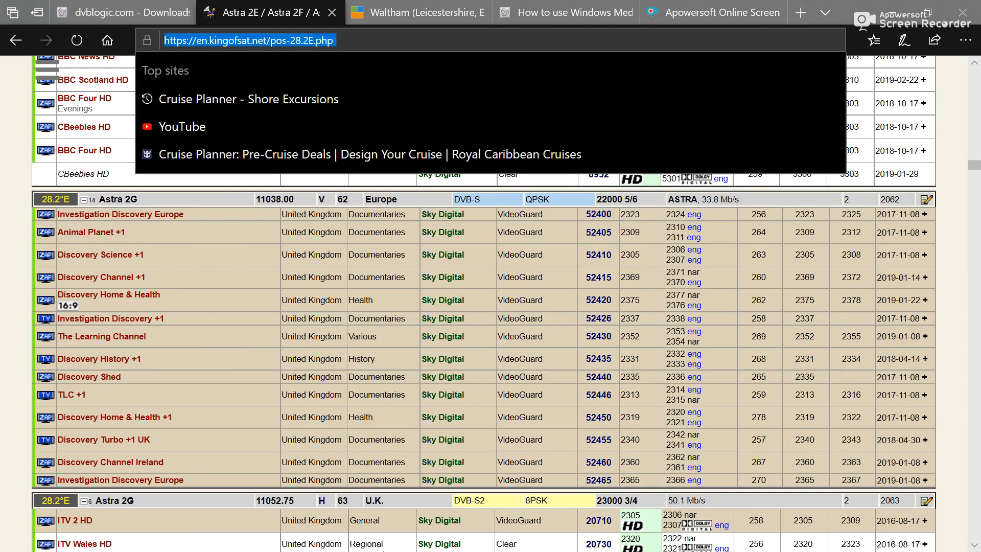
{"action": "key", "text": "super"}
{"action": "left_click", "coordinate": [384, 538]}
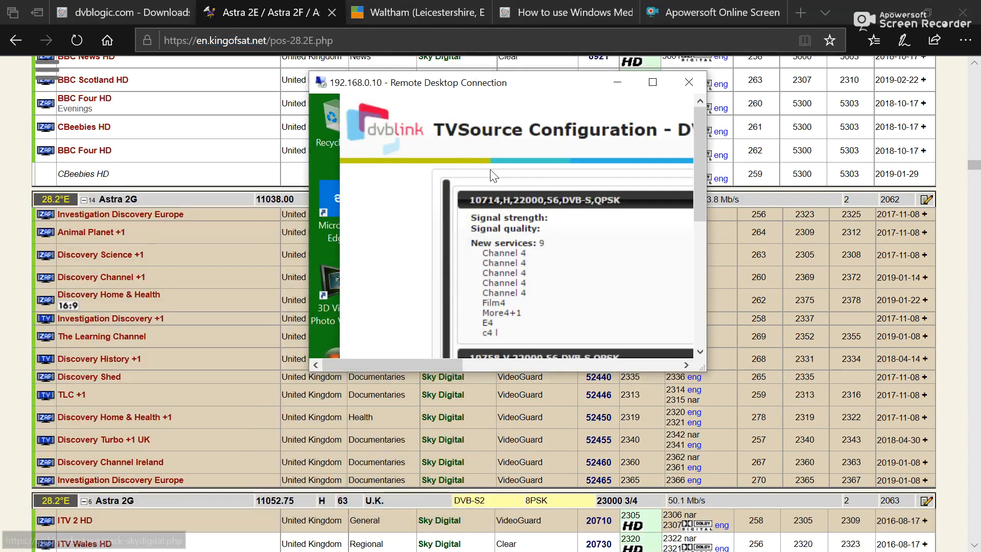
{"action": "left_click", "coordinate": [652, 82]}
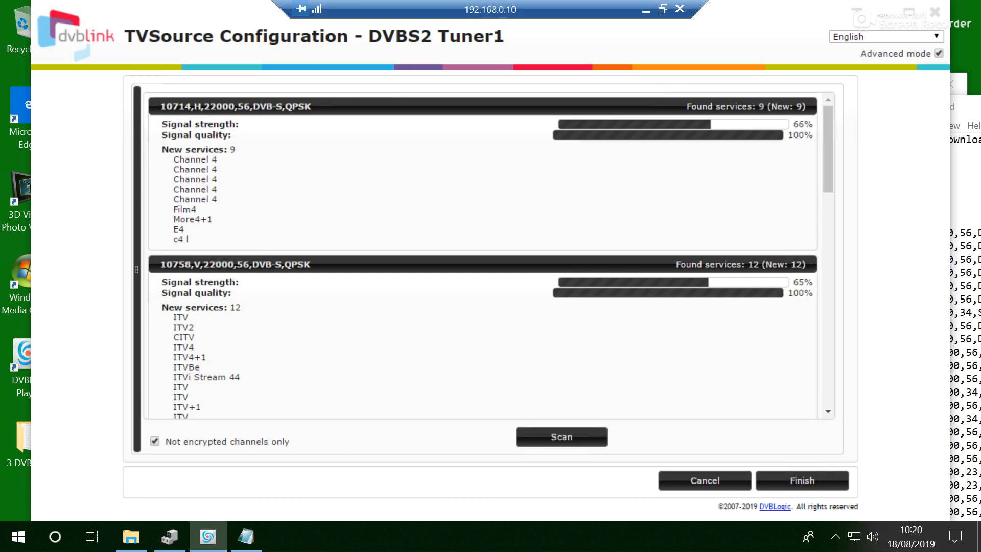
{"action": "left_click", "coordinate": [10, 545]}
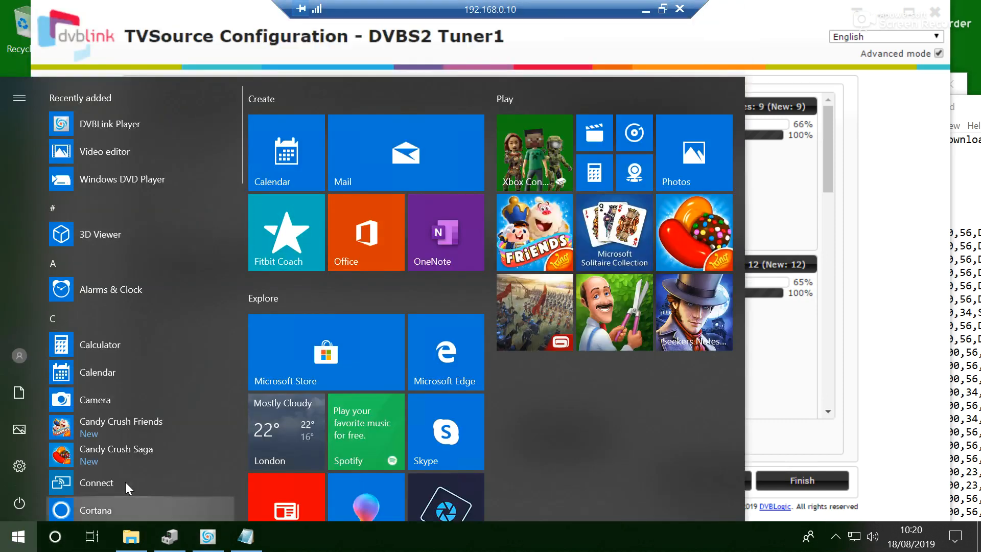
{"action": "left_click", "coordinate": [55, 538]}
{"action": "type", "text": "edge"}
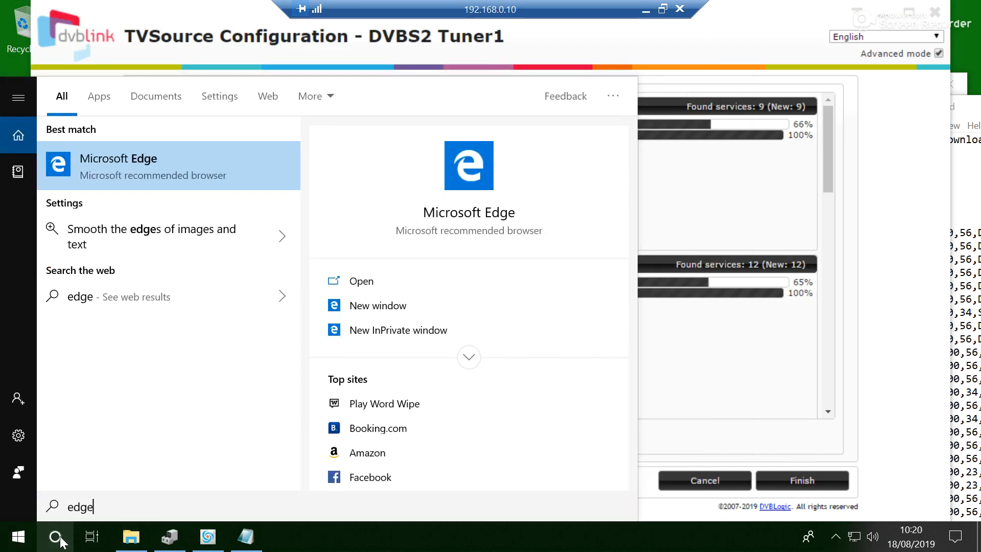
{"action": "left_click", "coordinate": [207, 154]}
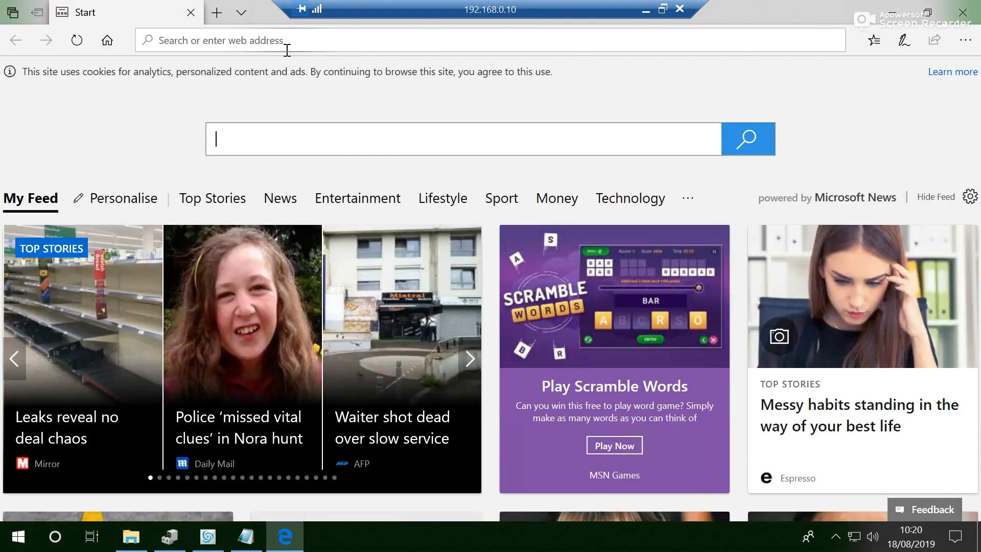
{"action": "key", "text": "ctrl+v"}
{"action": "key", "text": "Return"}
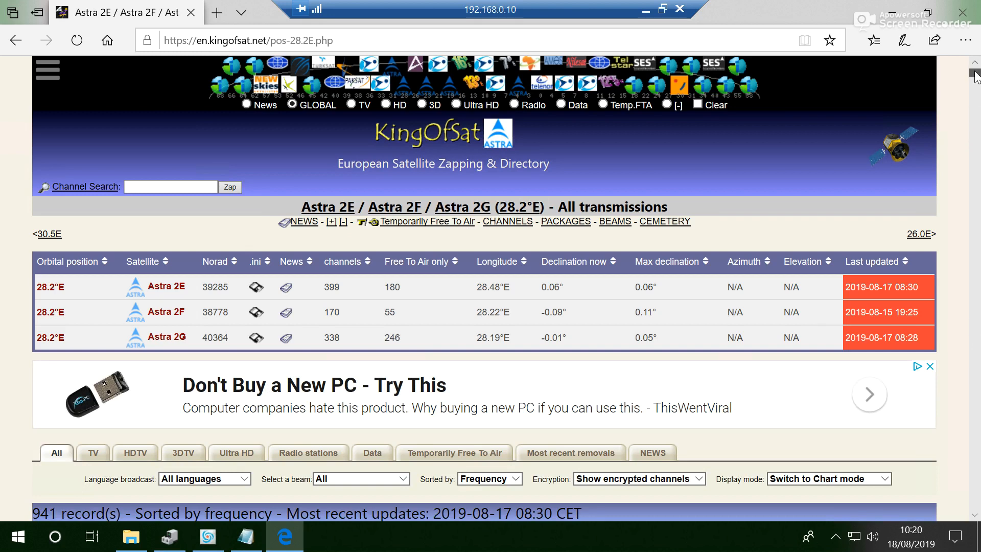
Step: Place the scan results beside the KingOfSat page and compare the services listed for the 10714 H transponder
{"action": "scroll", "coordinate": [974, 76], "scroll_direction": "down", "scroll_amount": 2}
{"action": "scroll", "coordinate": [974, 77], "scroll_direction": "down", "scroll_amount": 2}
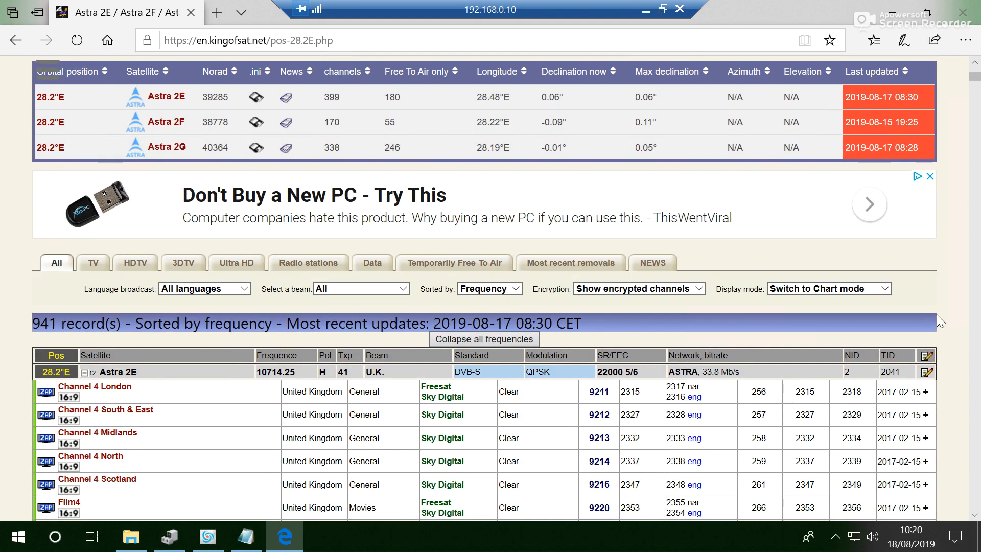
{"action": "scroll", "coordinate": [939, 275], "scroll_direction": "down", "scroll_amount": 4}
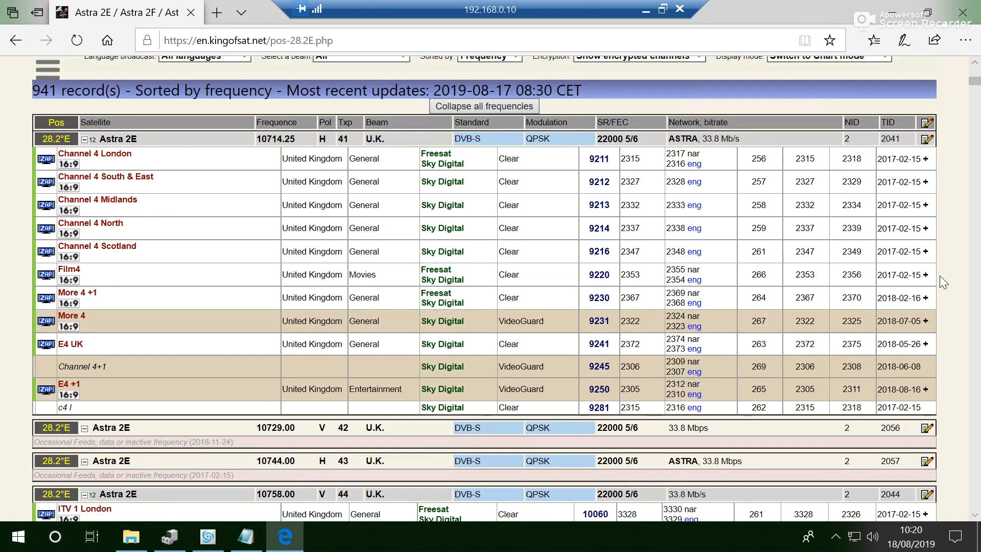
{"action": "left_click", "coordinate": [208, 536]}
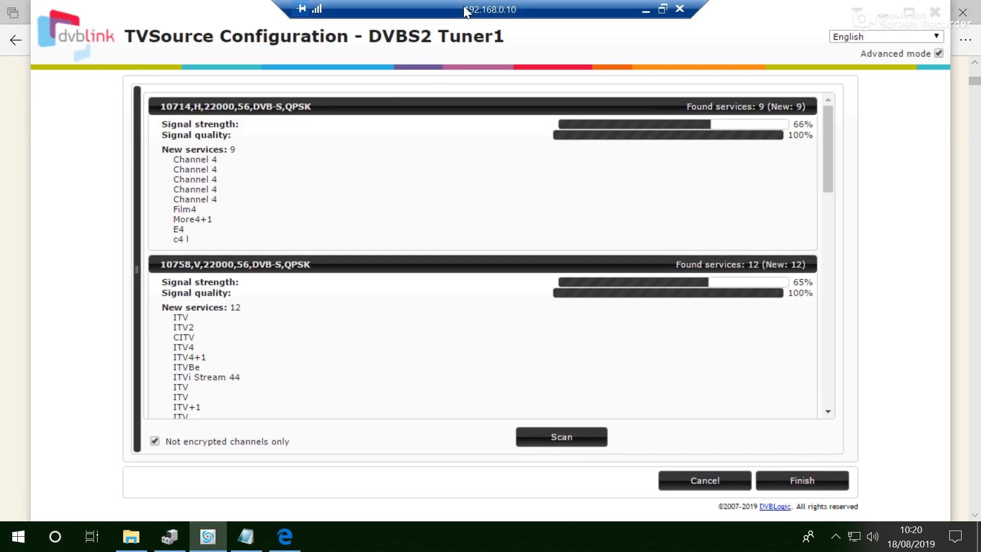
{"action": "left_click_drag", "start_coordinate": [224, 24], "coordinate": [460, 64]}
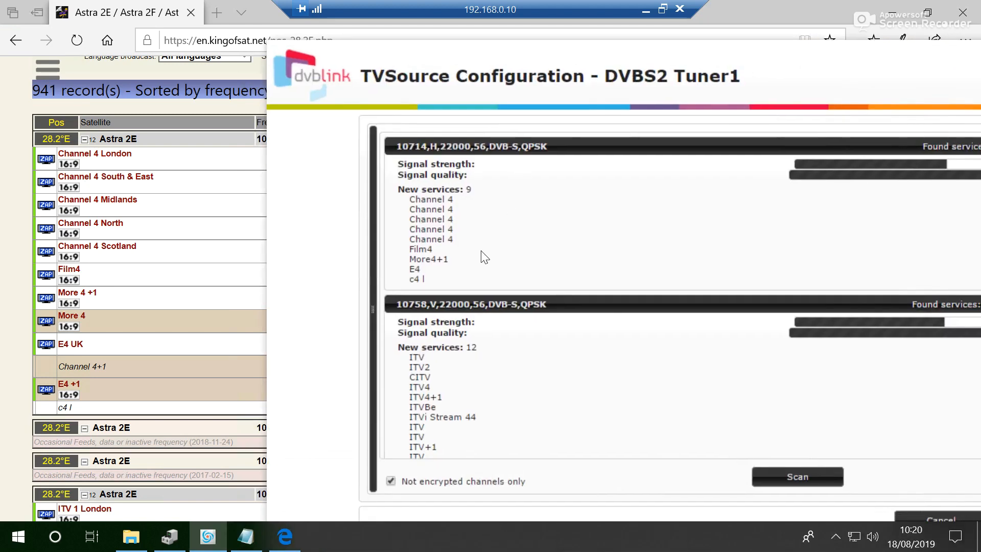
{"action": "left_click_drag", "start_coordinate": [567, 63], "coordinate": [535, 80]}
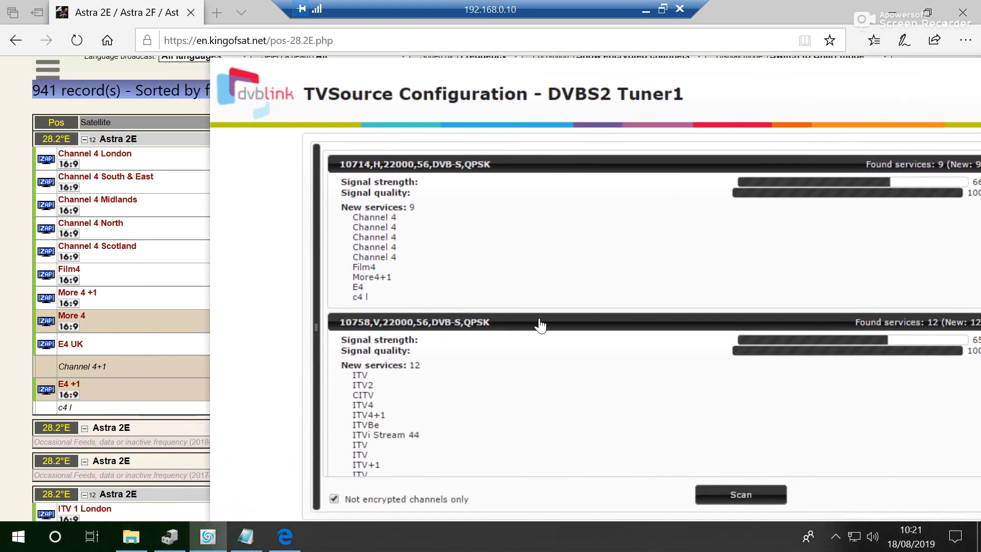
{"action": "left_click_drag", "start_coordinate": [777, 81], "coordinate": [687, 62]}
Step: Compare the services found on the 10758 V transponder with the KingOfSat listing for that frequency
{"action": "left_click_drag", "start_coordinate": [891, 154], "coordinate": [893, 170]}
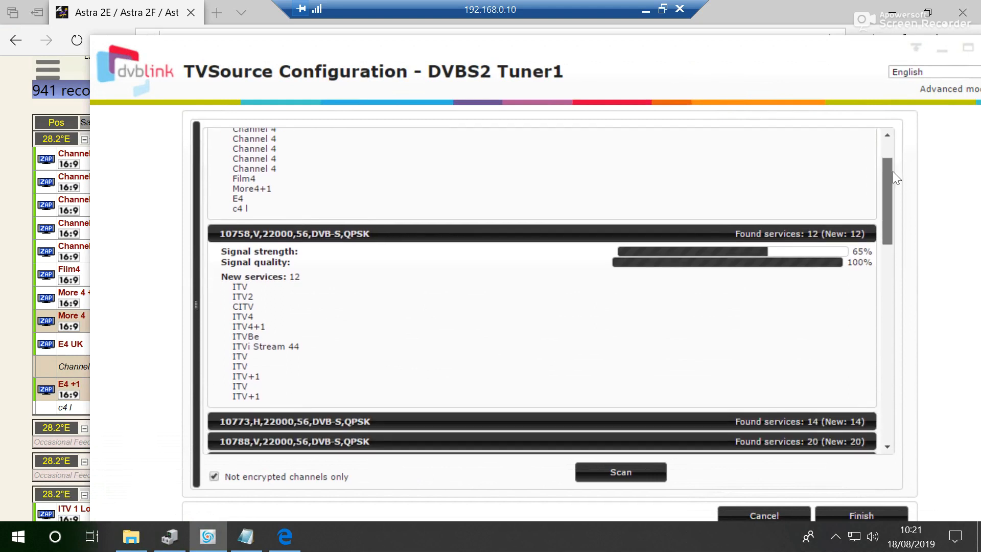
{"action": "left_click", "coordinate": [3, 409]}
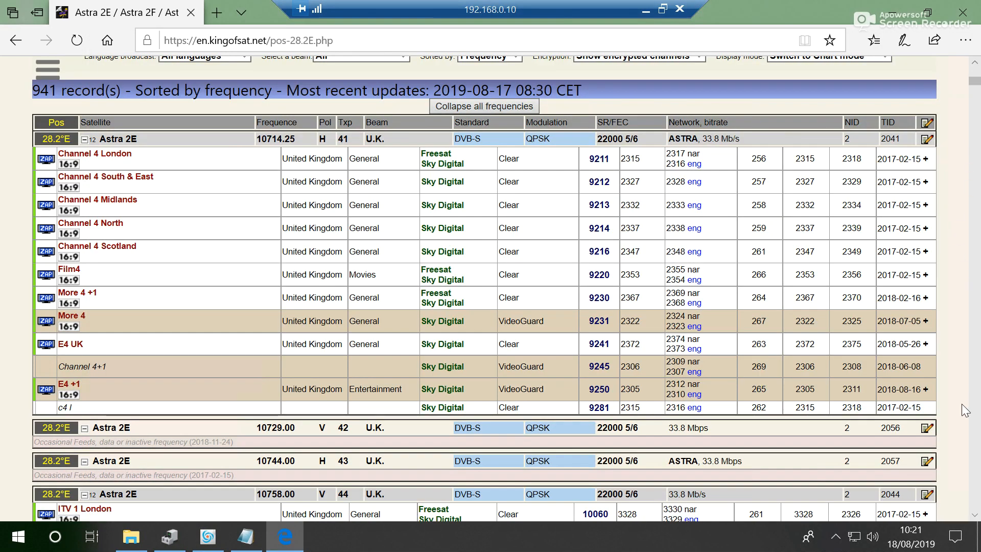
{"action": "scroll", "coordinate": [929, 406], "scroll_direction": "down", "scroll_amount": 8}
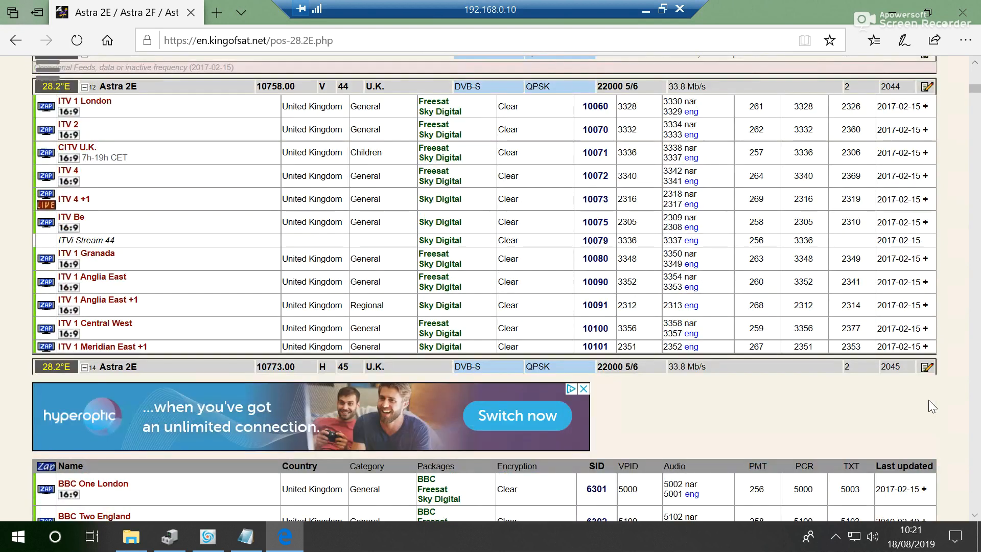
{"action": "key", "text": "alt+Tab"}
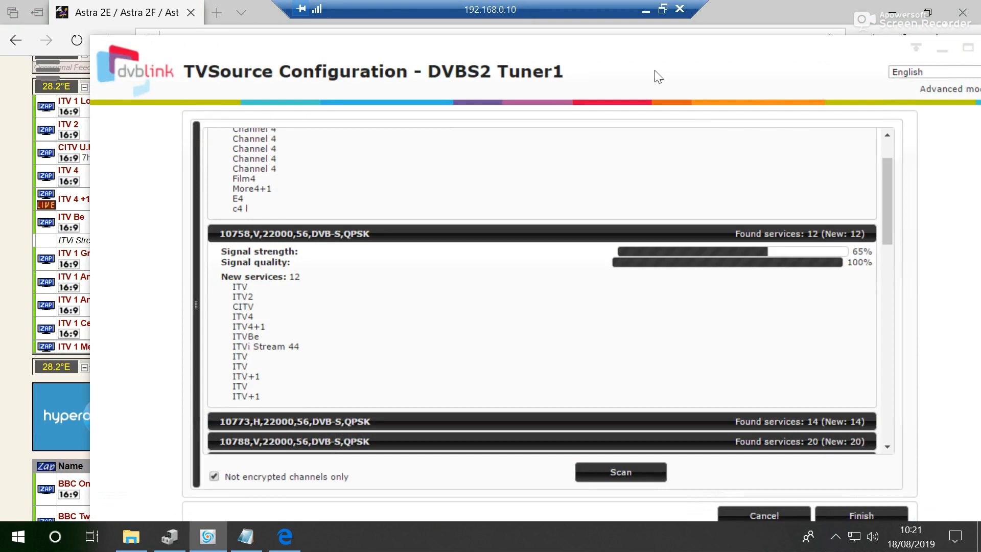
{"action": "left_click_drag", "start_coordinate": [667, 68], "coordinate": [700, 66]}
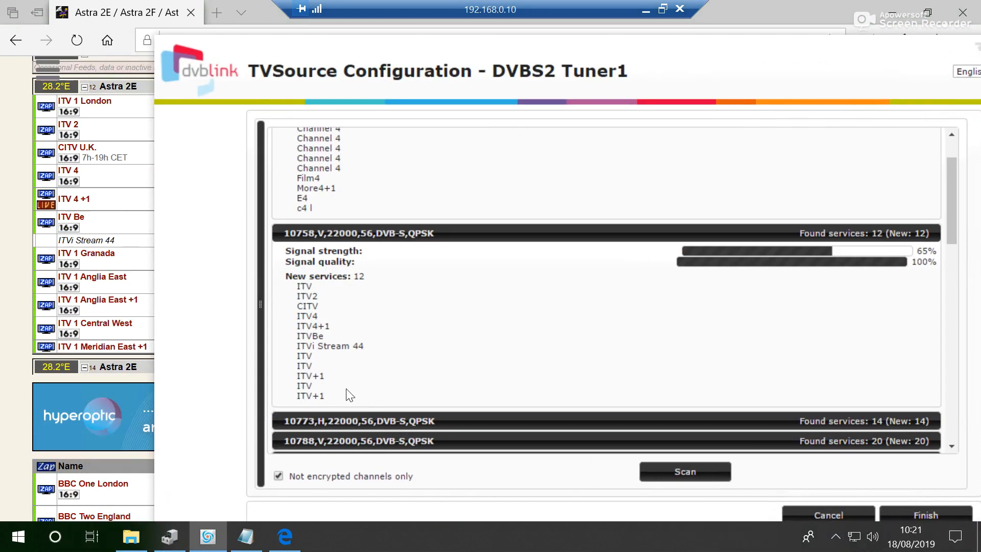
{"action": "left_click_drag", "start_coordinate": [954, 197], "coordinate": [941, 128]}
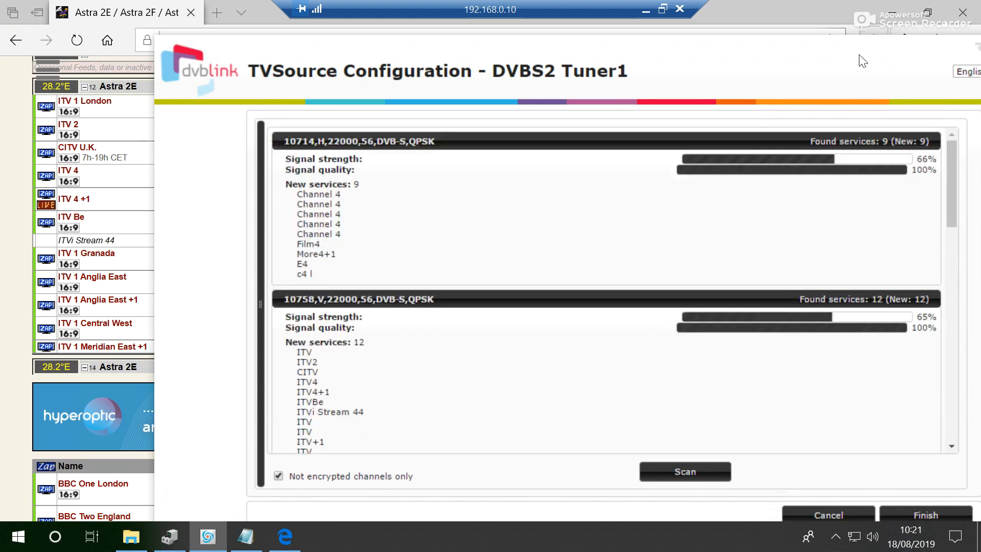
Step: Maximize the scan window, finish configuring DVBS2 Tuner1 and stay on the Sources page
{"action": "double_click", "coordinate": [859, 56]}
{"action": "left_click", "coordinate": [811, 475]}
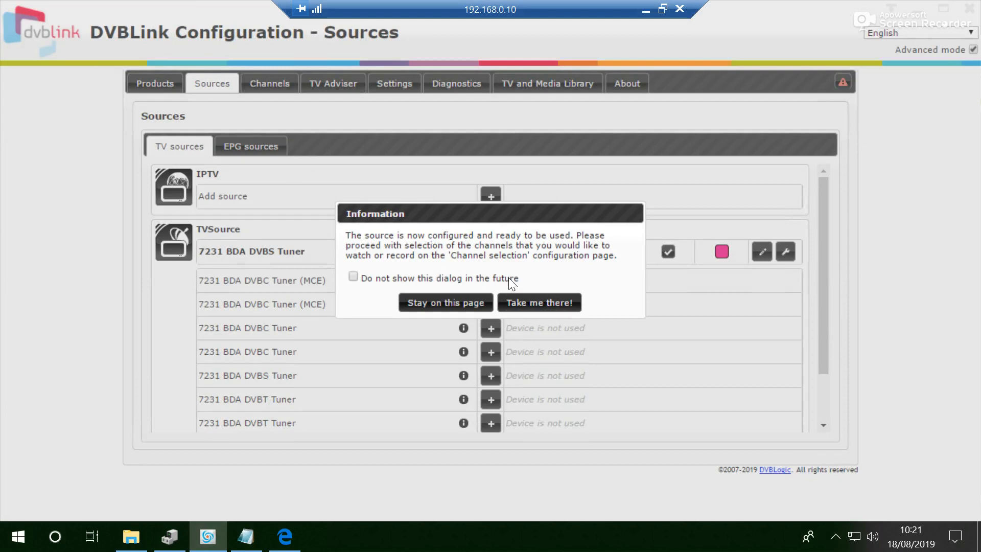
{"action": "left_click", "coordinate": [462, 302]}
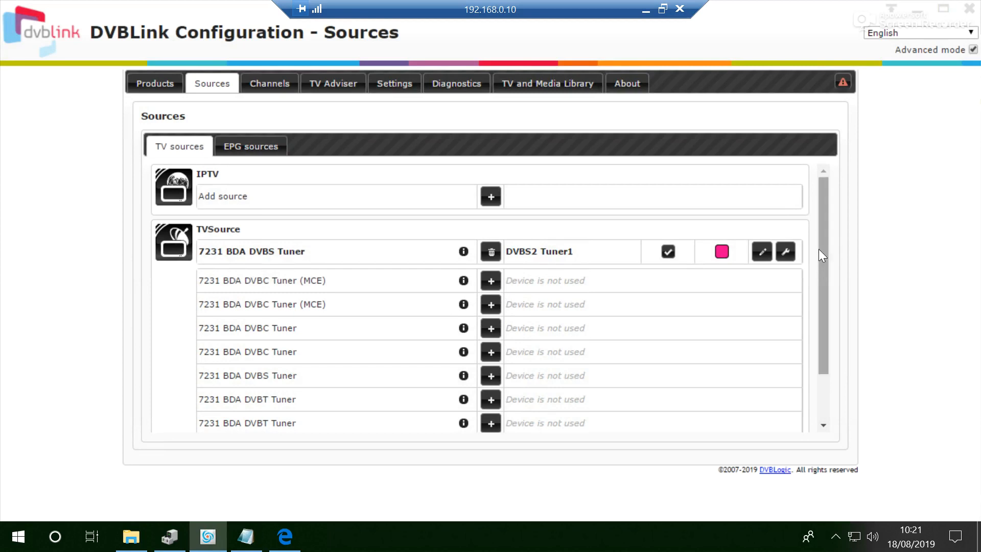
{"action": "scroll", "coordinate": [820, 255], "scroll_direction": "down", "scroll_amount": 1}
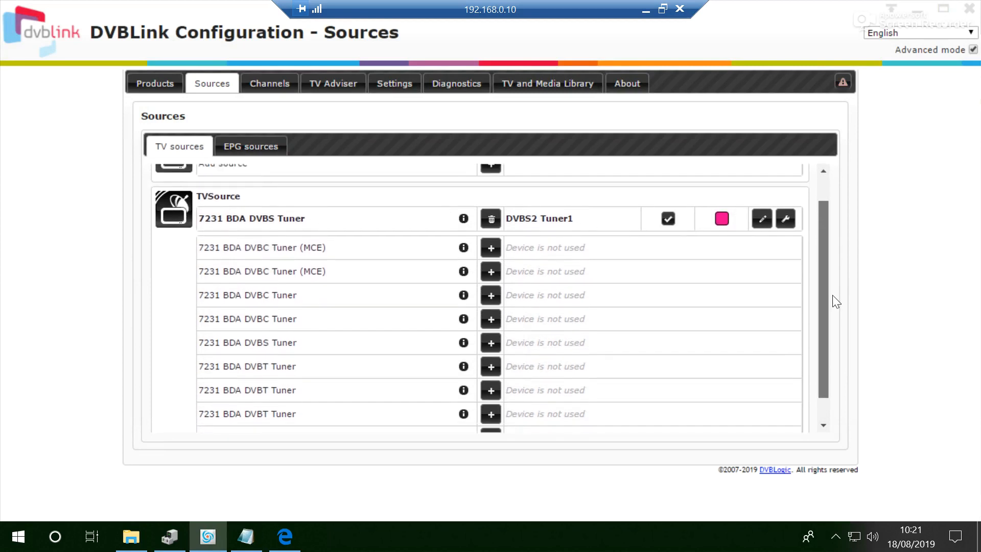
{"action": "scroll", "coordinate": [833, 295], "scroll_direction": "down", "scroll_amount": 1}
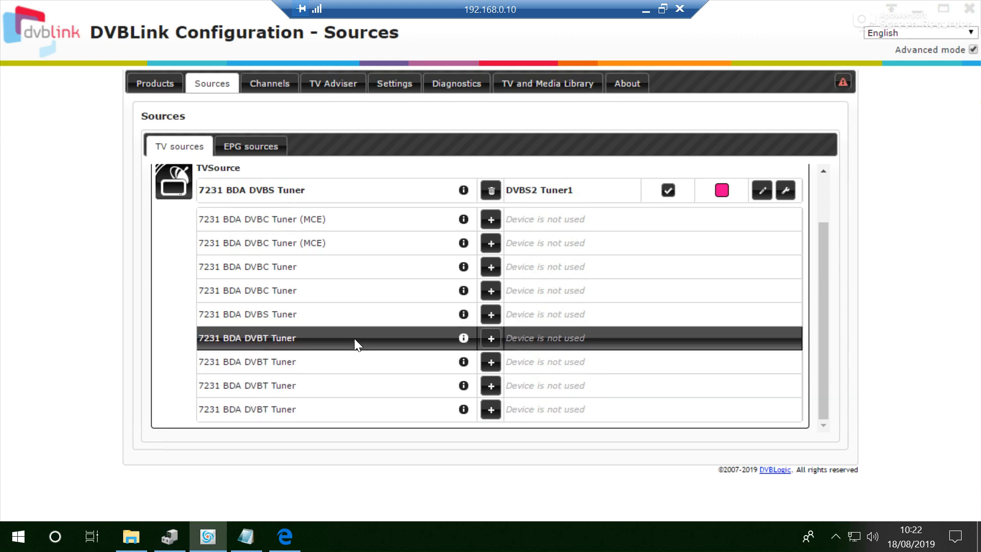
{"action": "left_click", "coordinate": [491, 338]}
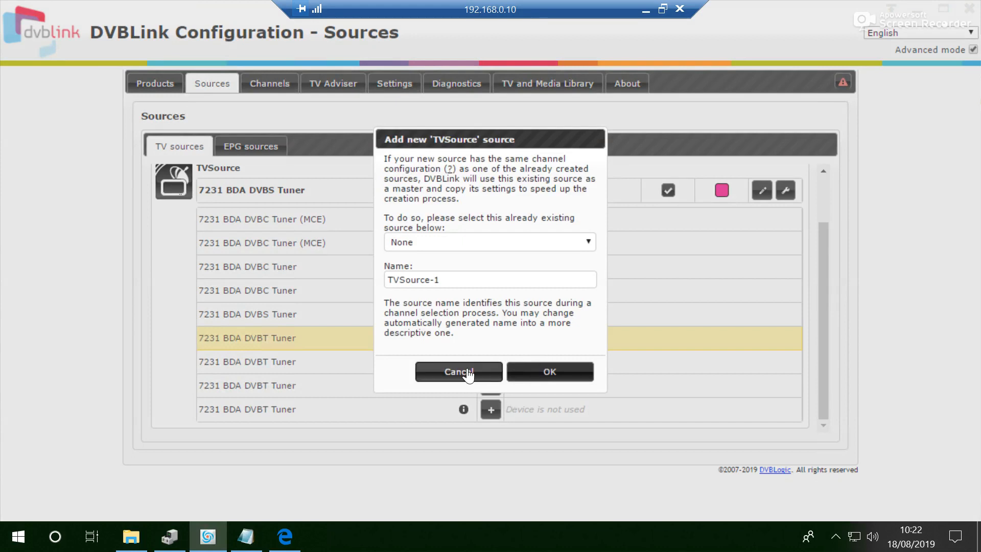
{"action": "left_click", "coordinate": [440, 246]}
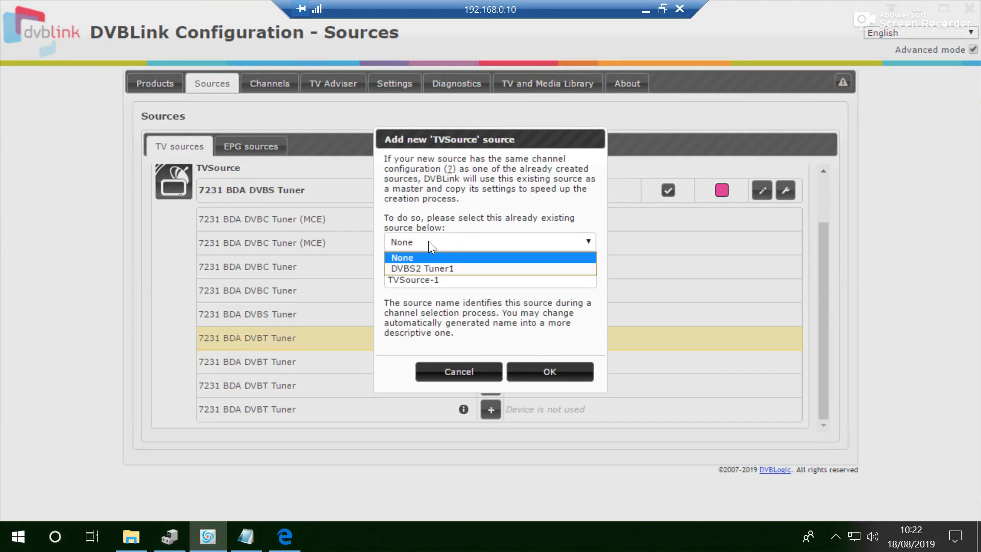
{"action": "left_click", "coordinate": [477, 240]}
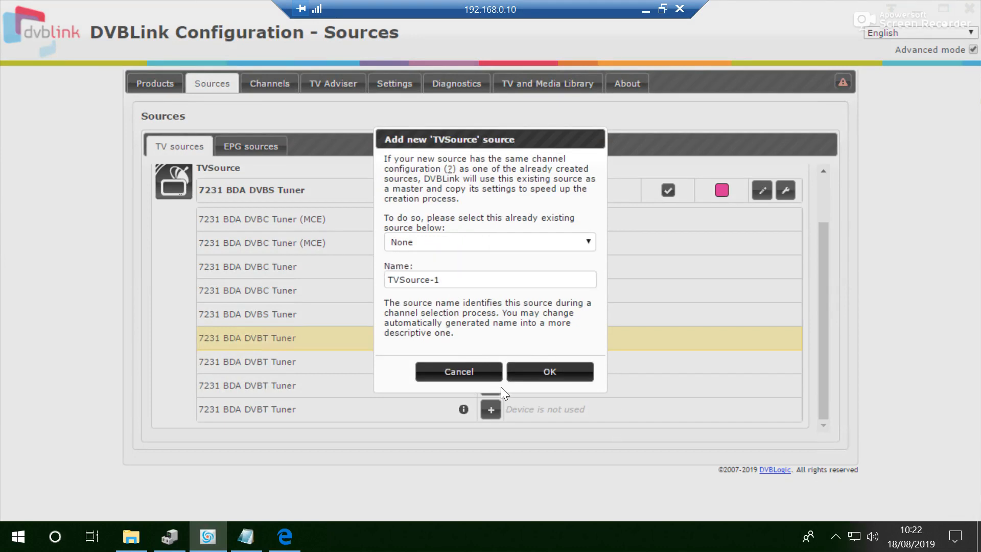
{"action": "left_click", "coordinate": [466, 375]}
Step: Start a new source on the first 7231 BDA DVBT Tuner and choose DVBS2 Tuner1 as the source to copy
{"action": "left_click_drag", "start_coordinate": [823, 277], "coordinate": [821, 322]}
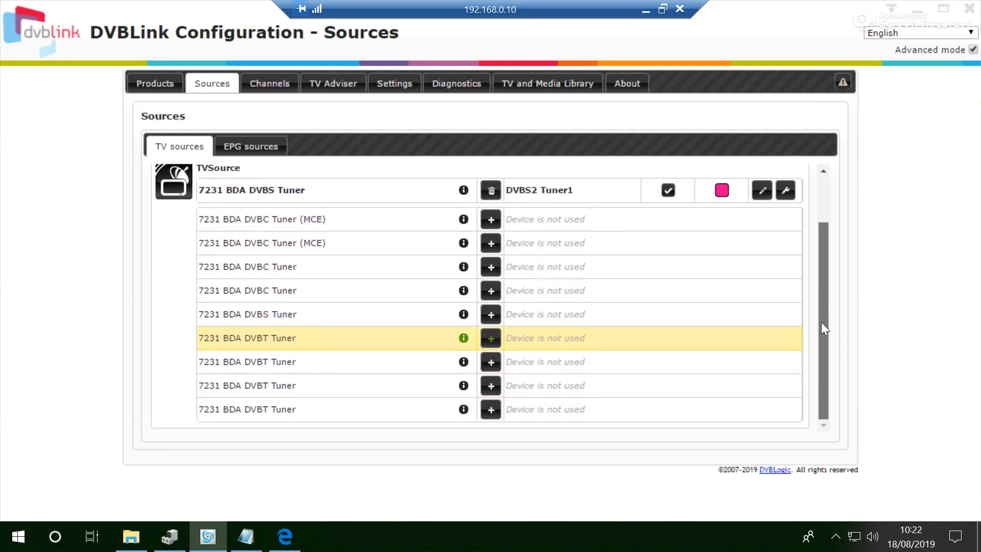
{"action": "left_click", "coordinate": [491, 339]}
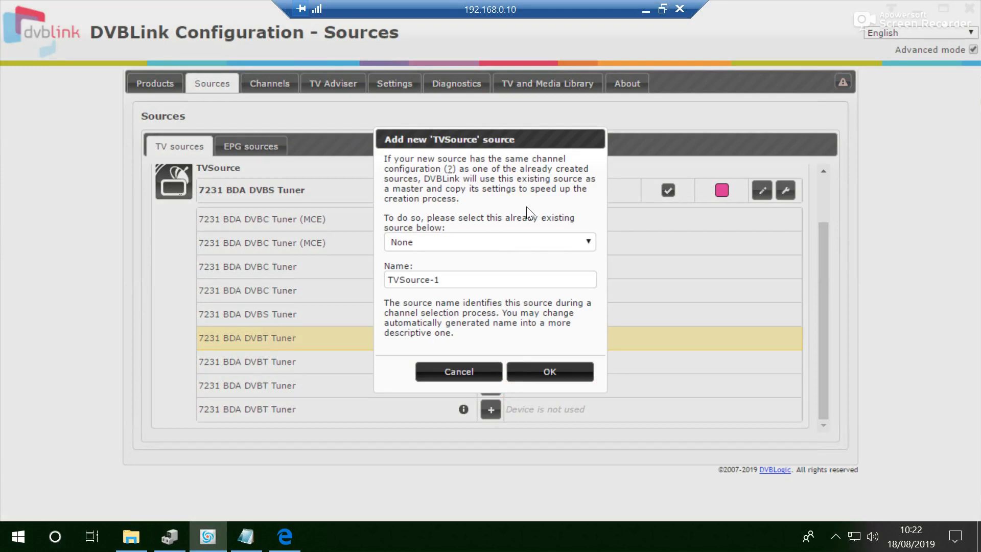
{"action": "left_click", "coordinate": [585, 242]}
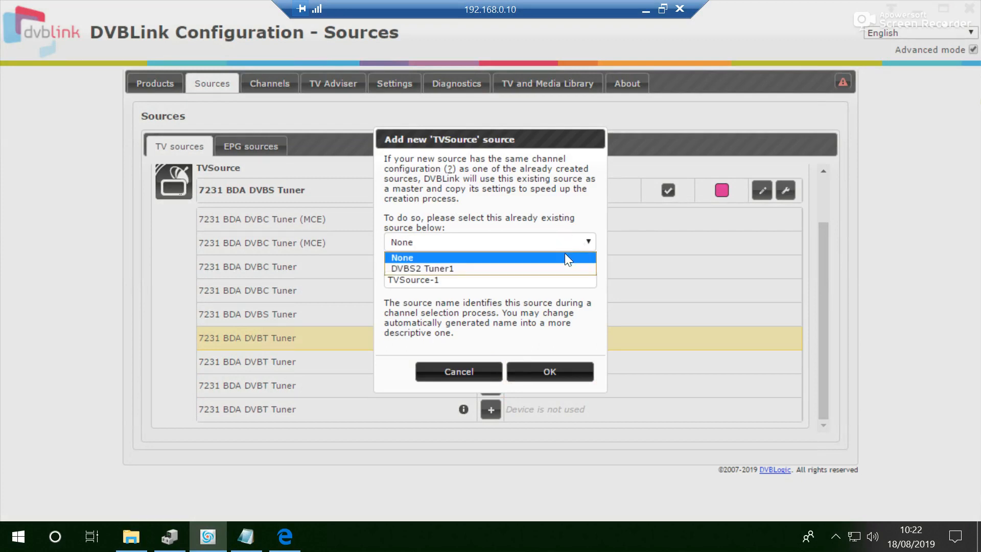
{"action": "left_click", "coordinate": [548, 269]}
{"action": "left_click", "coordinate": [532, 279]}
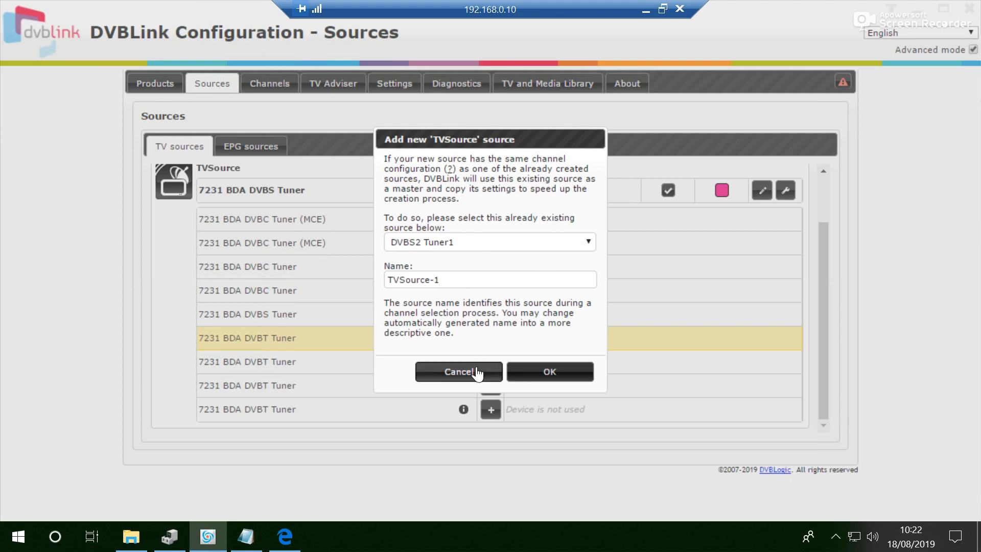
{"action": "left_click_drag", "start_coordinate": [456, 280], "coordinate": [372, 290]}
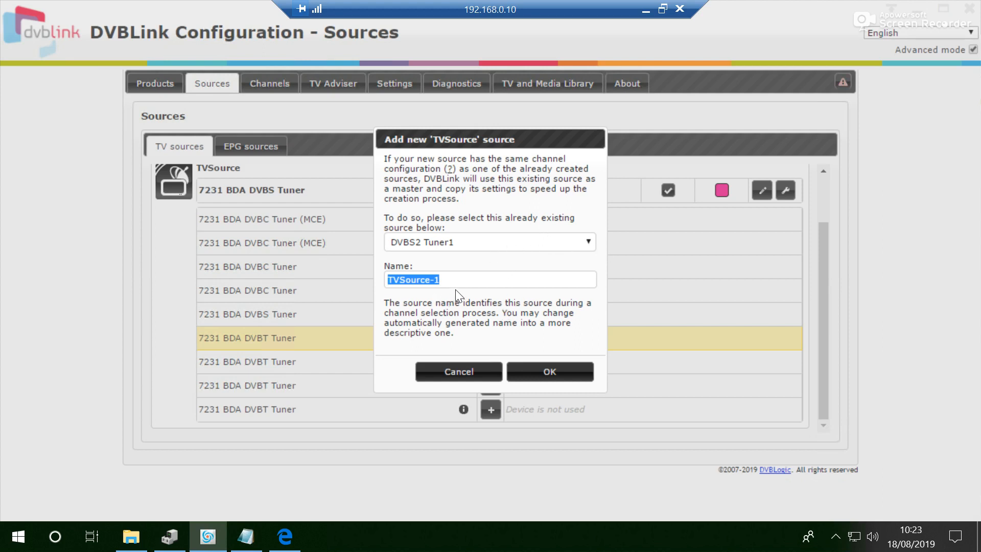
{"action": "left_click", "coordinate": [580, 241]}
{"action": "left_click", "coordinate": [443, 268]}
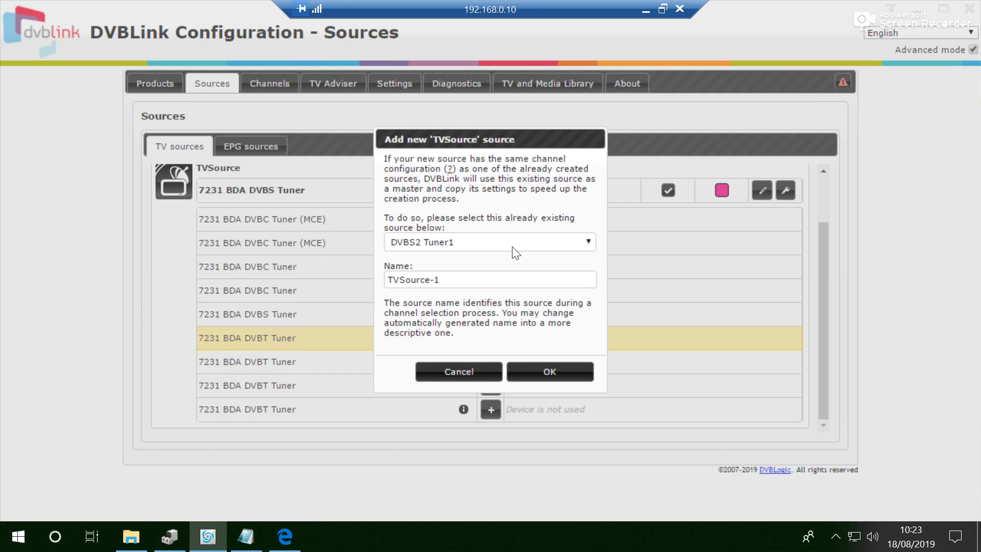
Step: Set the source to copy to None, name the new source DVBT Tuner 1 and create it
{"action": "left_click", "coordinate": [512, 246]}
{"action": "left_click", "coordinate": [470, 257]}
{"action": "left_click_drag", "start_coordinate": [475, 279], "coordinate": [296, 266]}
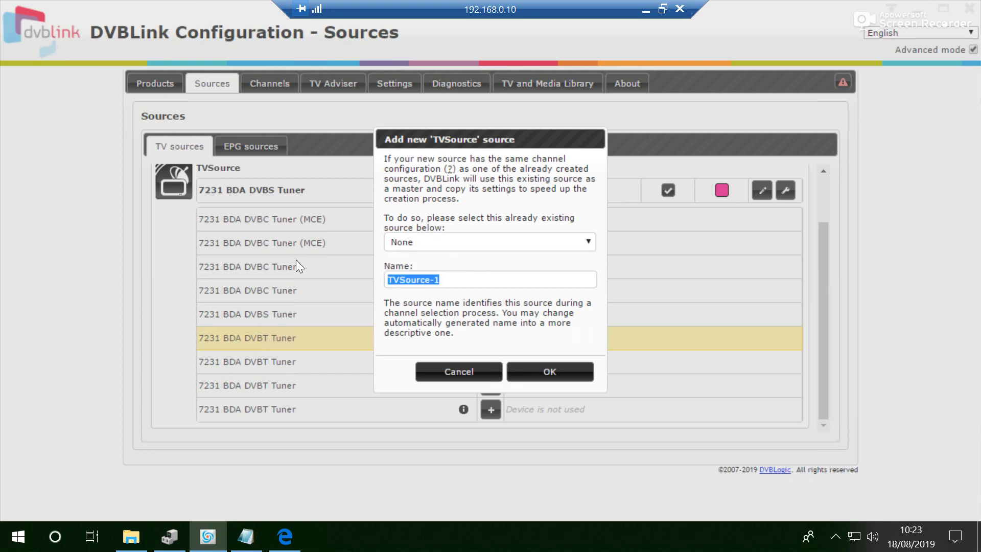
{"action": "type", "text": "DVBT"}
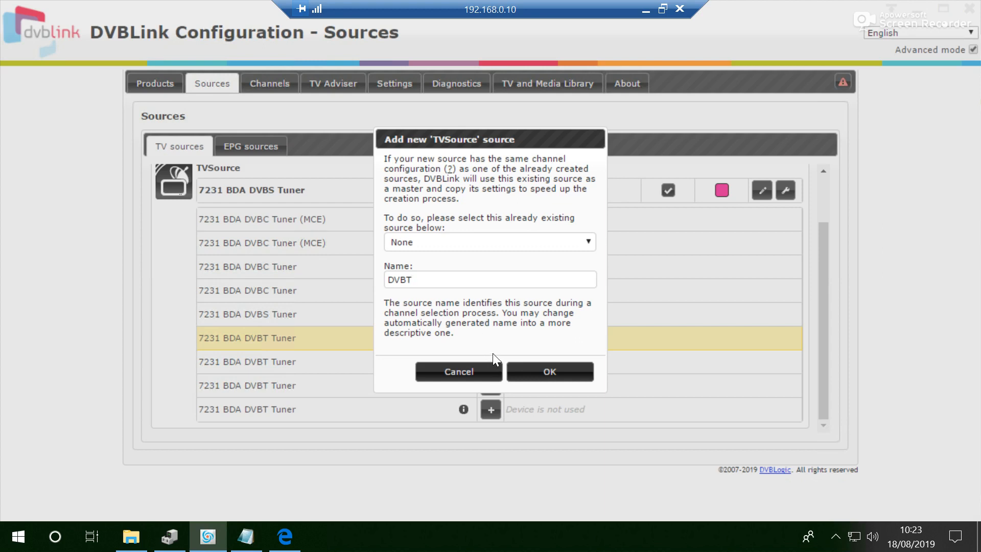
{"action": "type", "text": " Tuner 1"}
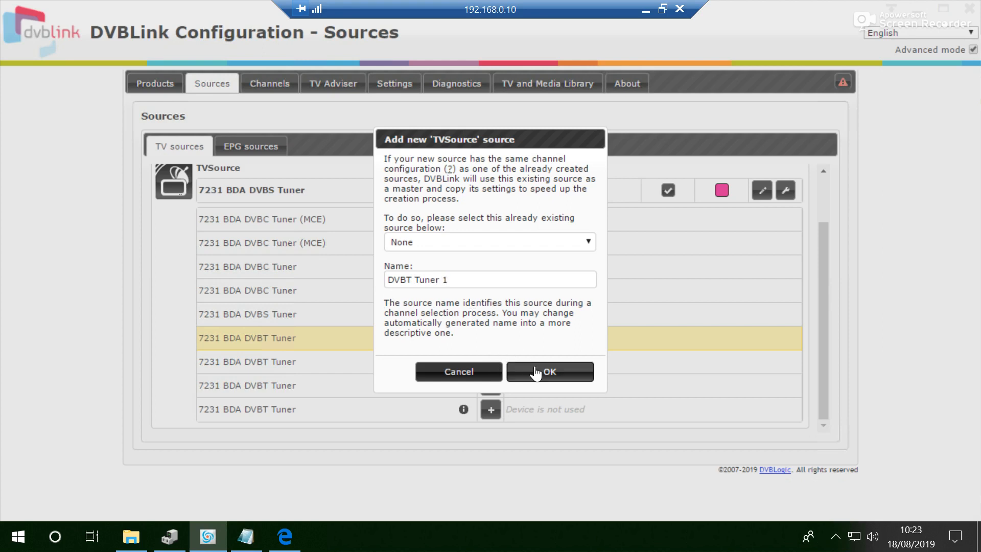
{"action": "left_click", "coordinate": [536, 373]}
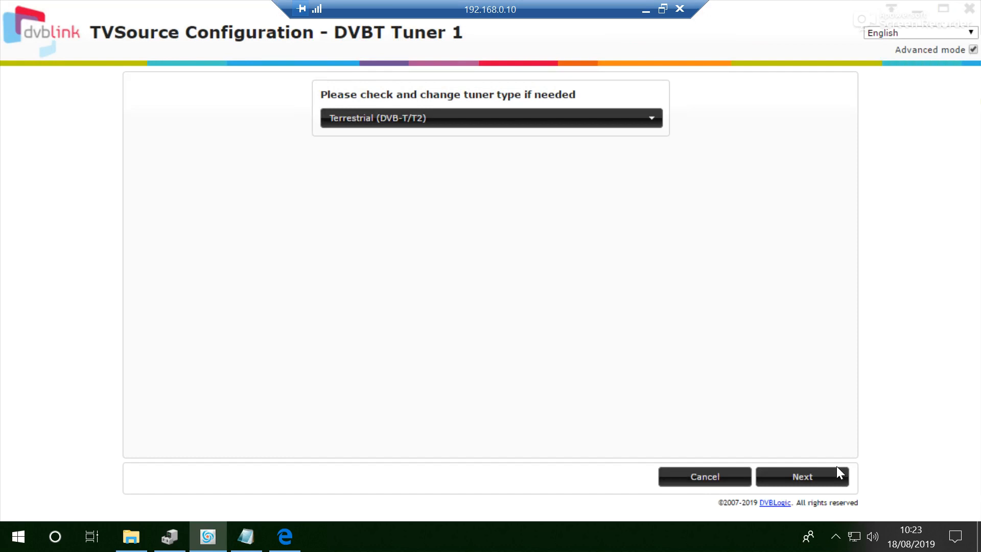
Step: Accept the Terrestrial (DVB-T/T2) tuner type and look through the TV providers for the DVB-T UK entries
{"action": "left_click", "coordinate": [822, 478]}
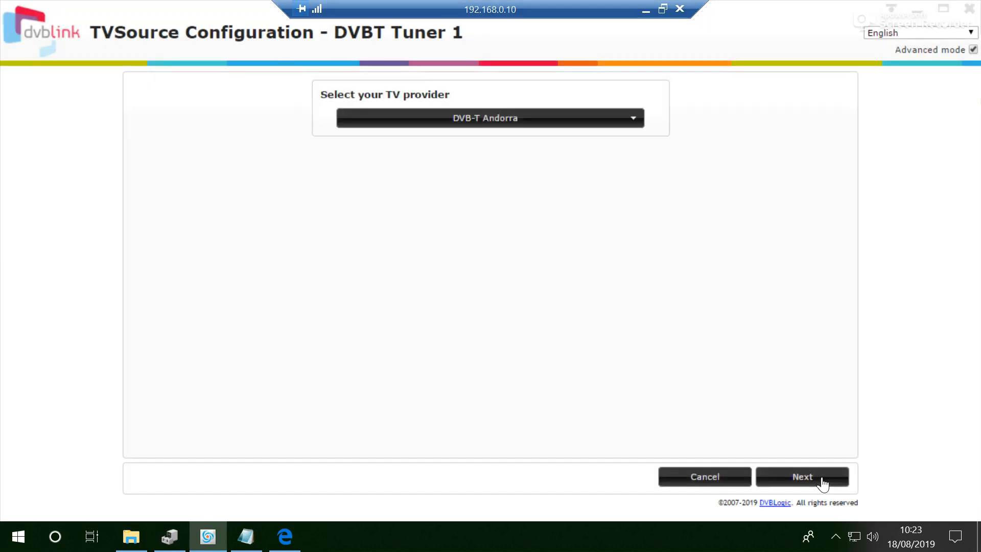
{"action": "left_click", "coordinate": [634, 121]}
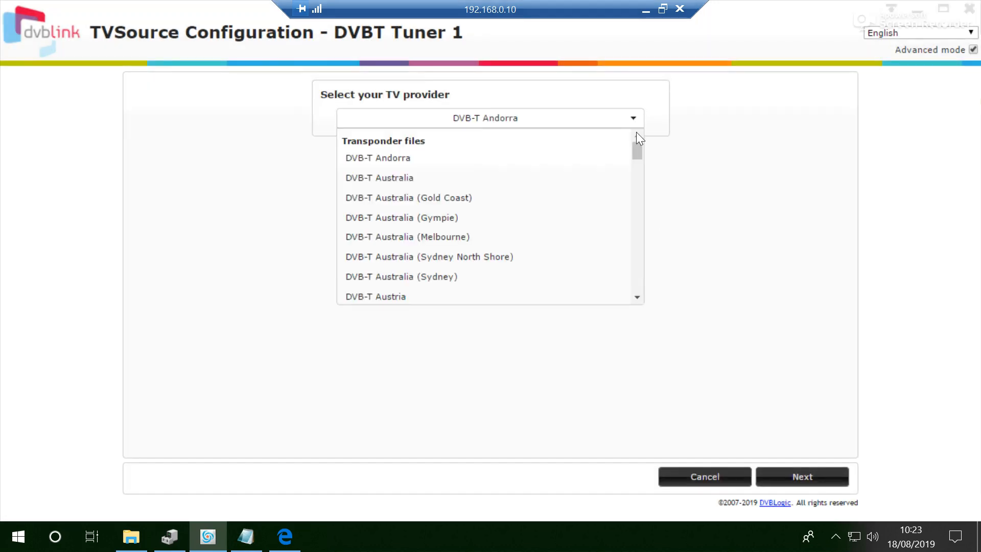
{"action": "left_click_drag", "start_coordinate": [641, 145], "coordinate": [661, 292]}
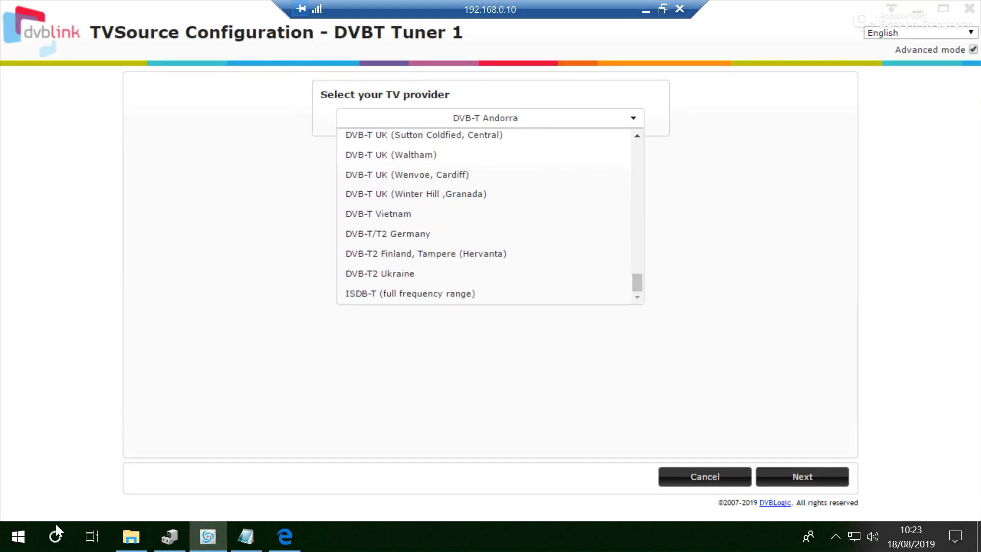
Step: Open the transponder file 4805.ini from the DVBLink transponders folder in Notepad
{"action": "left_click", "coordinate": [131, 536]}
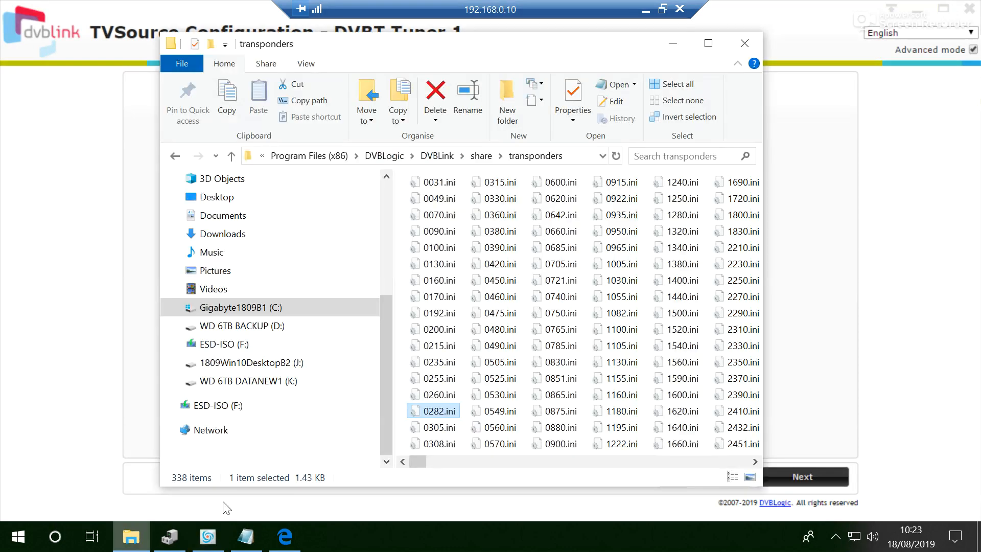
{"action": "left_click", "coordinate": [548, 267]}
{"action": "type", "text": "4800"}
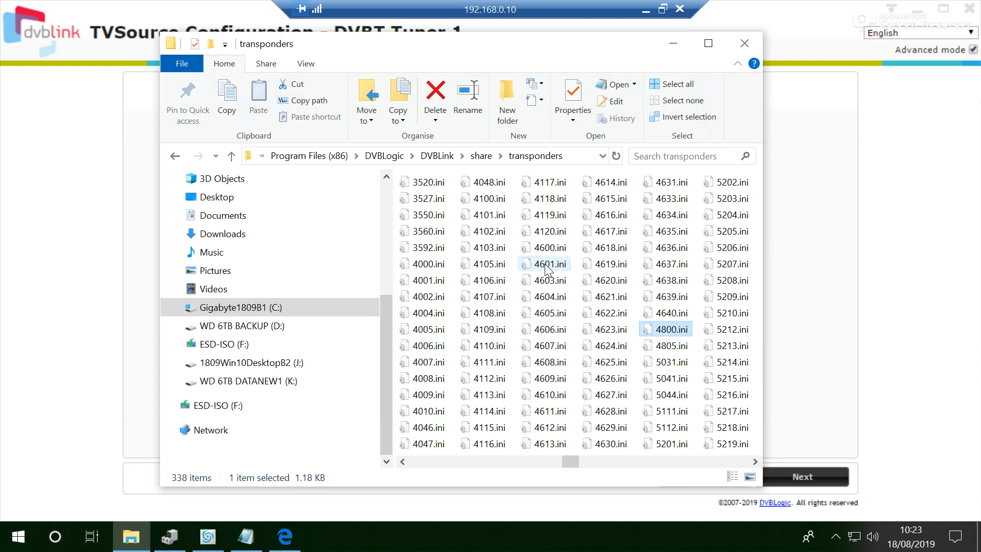
{"action": "right_click", "coordinate": [680, 346]}
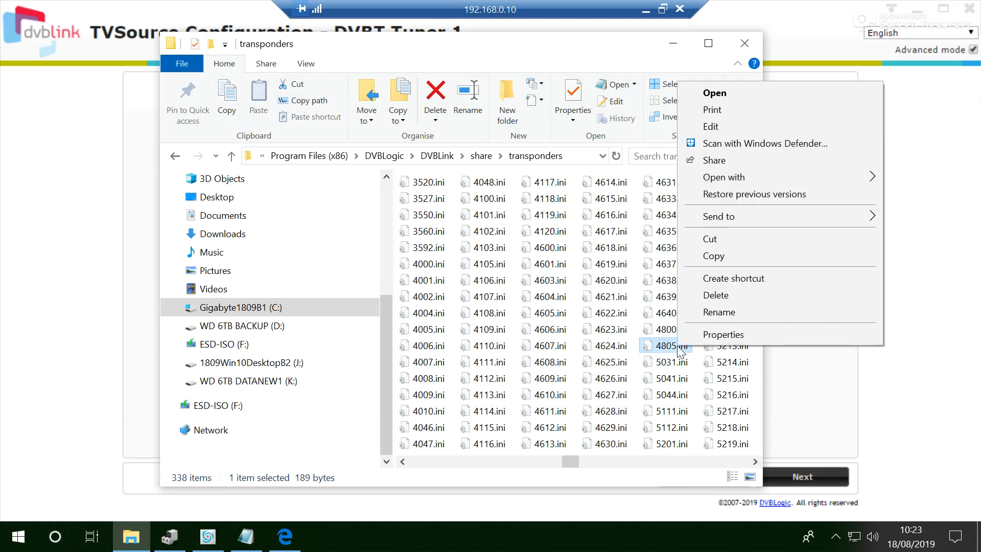
{"action": "mouse_move", "coordinate": [770, 182]}
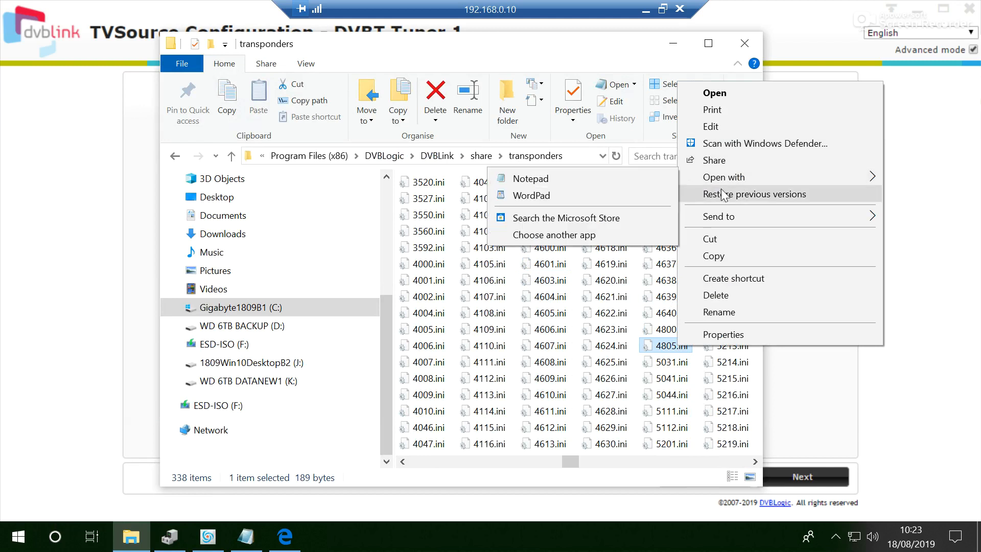
{"action": "left_click", "coordinate": [599, 180]}
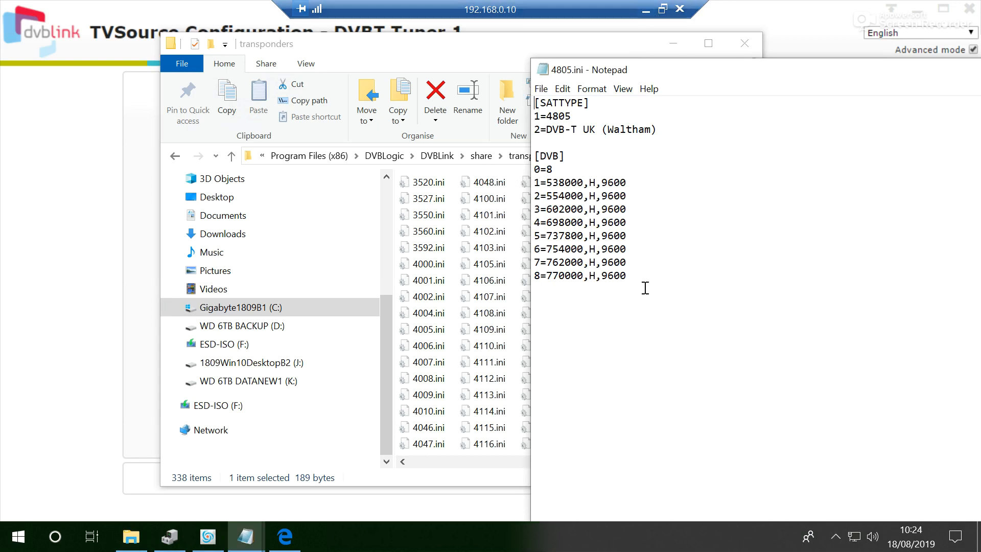
Step: Switch to Edge and find the Freeview multiplex frequencies on the ukfree.tv page for the Waltham transmitter
{"action": "left_click", "coordinate": [646, 9]}
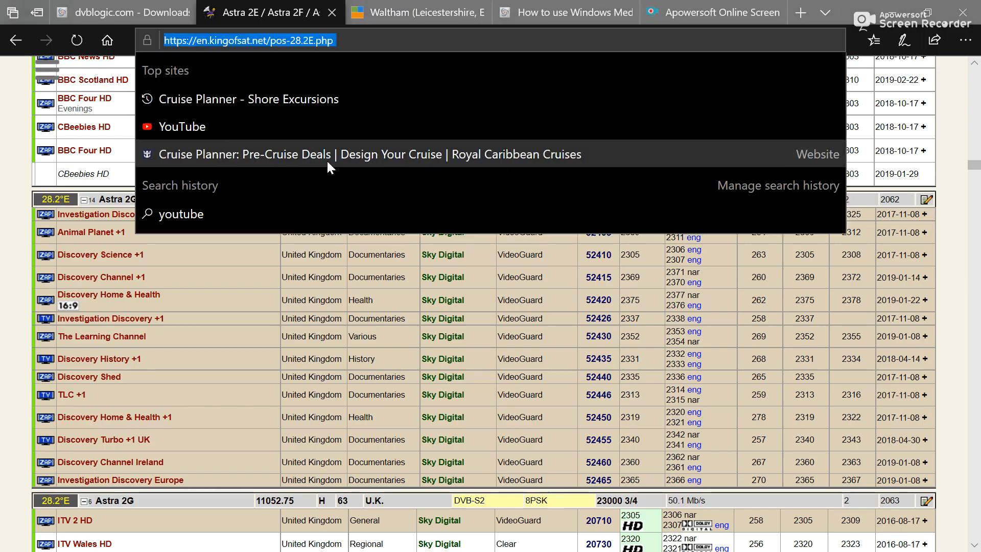
{"action": "left_click", "coordinate": [415, 12]}
{"action": "left_click_drag", "start_coordinate": [978, 220], "coordinate": [978, 157]}
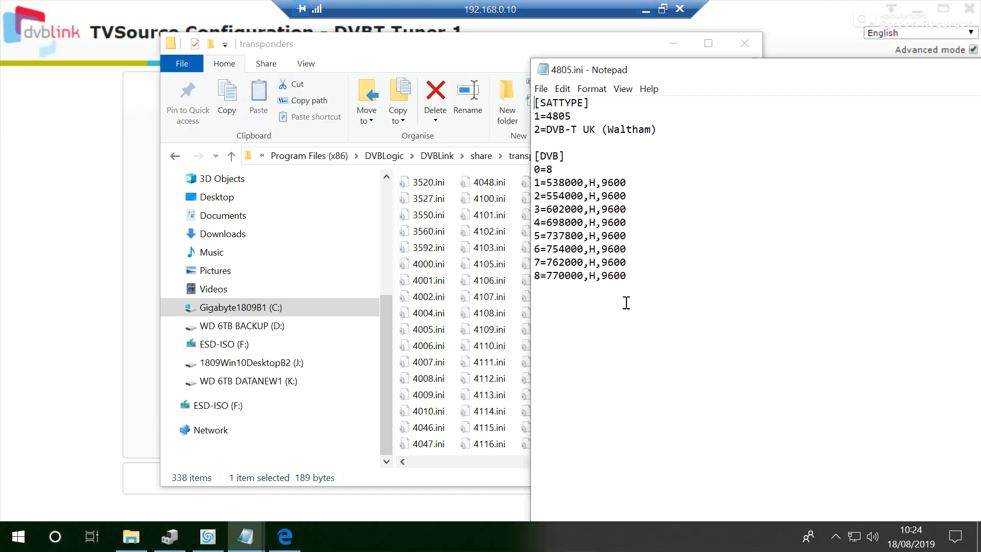
Step: Back in 4805.ini, examine the 9600 value of the 538000 entry and the whole 754000 entry
{"action": "left_click_drag", "start_coordinate": [636, 183], "coordinate": [602, 187]}
{"action": "left_click_drag", "start_coordinate": [656, 72], "coordinate": [742, 68]}
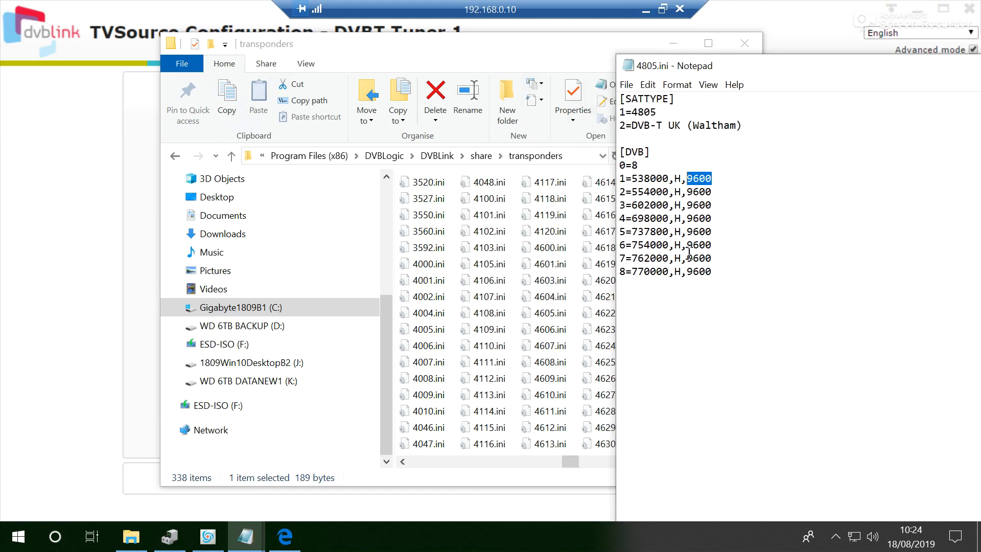
{"action": "left_click_drag", "start_coordinate": [749, 244], "coordinate": [621, 246]}
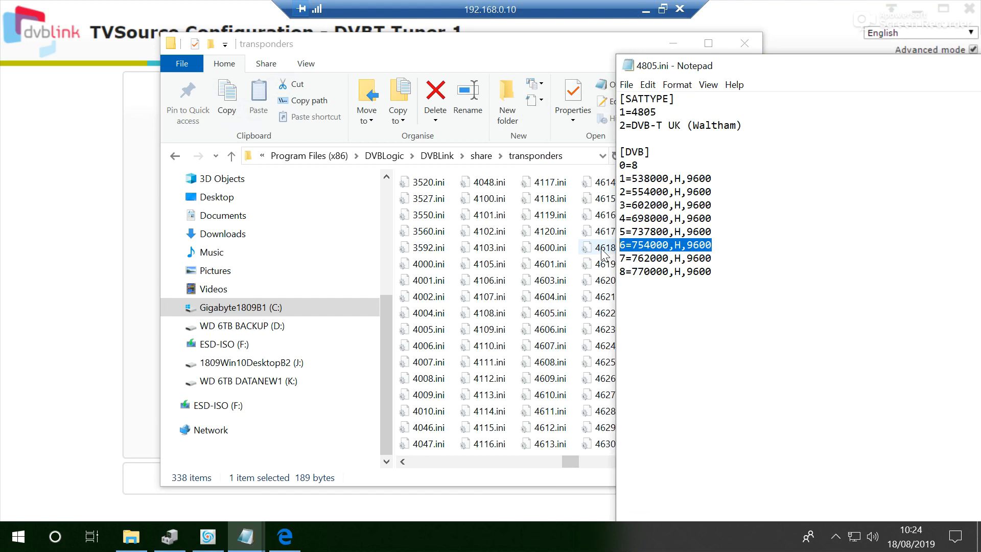
Step: Check the transponder file's frequencies against the multiplexes listed for the Waltham transmitter on ukfree.tv
{"action": "left_click", "coordinate": [646, 8]}
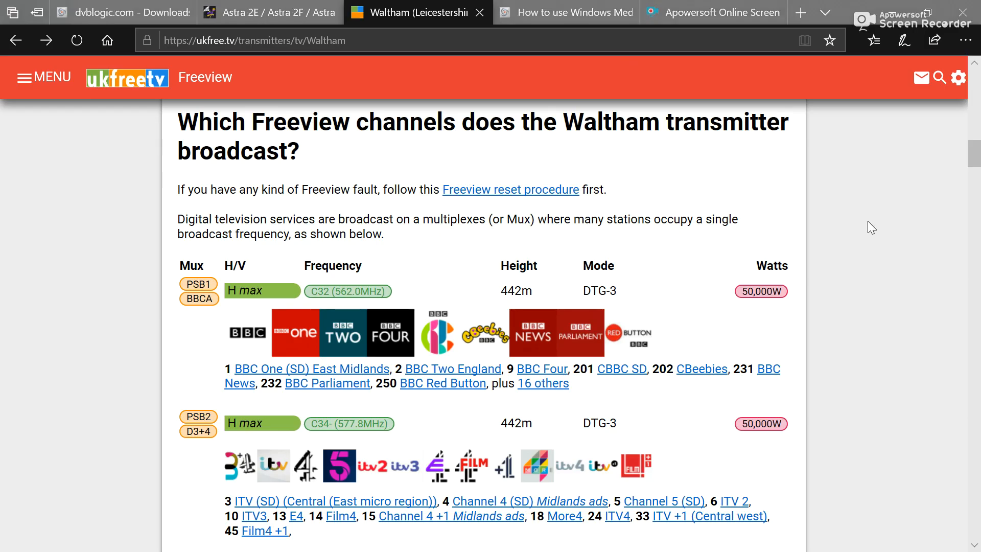
{"action": "scroll", "coordinate": [298, 410], "scroll_direction": "down", "scroll_amount": 20}
{"action": "scroll", "coordinate": [298, 410], "scroll_direction": "up", "scroll_amount": 10}
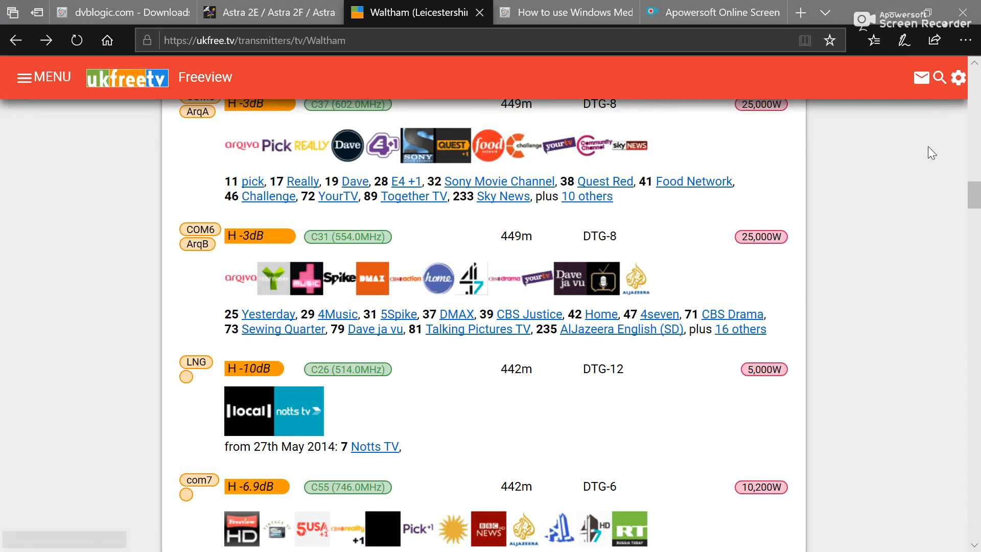
{"action": "mouse_move", "coordinate": [974, 198]}
{"action": "left_mouse_down"}
{"action": "mouse_move", "coordinate": [977, 162]}
{"action": "mouse_move", "coordinate": [977, 207]}
{"action": "left_mouse_up"}
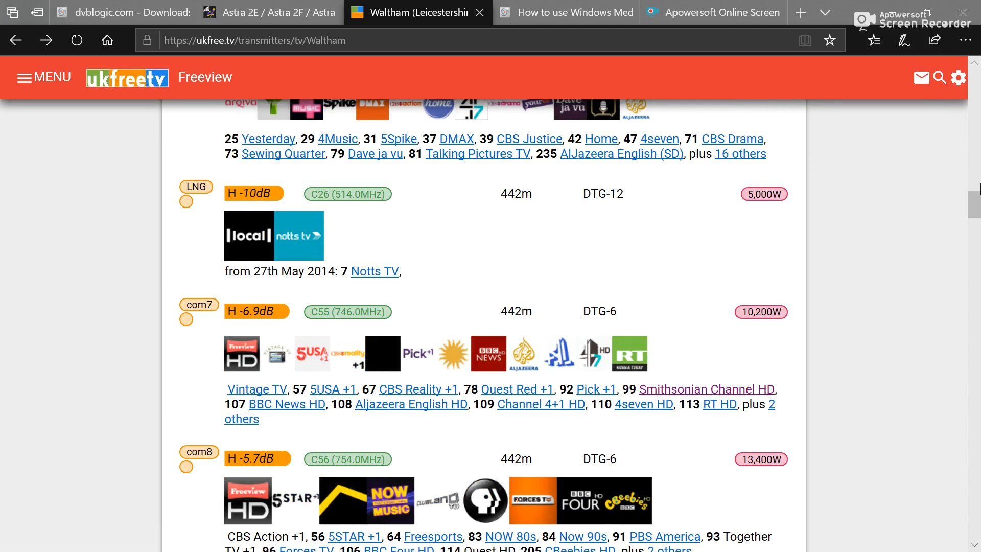
{"action": "scroll", "coordinate": [978, 204], "scroll_direction": "up", "scroll_amount": 2}
{"action": "scroll", "coordinate": [977, 204], "scroll_direction": "up", "scroll_amount": 7}
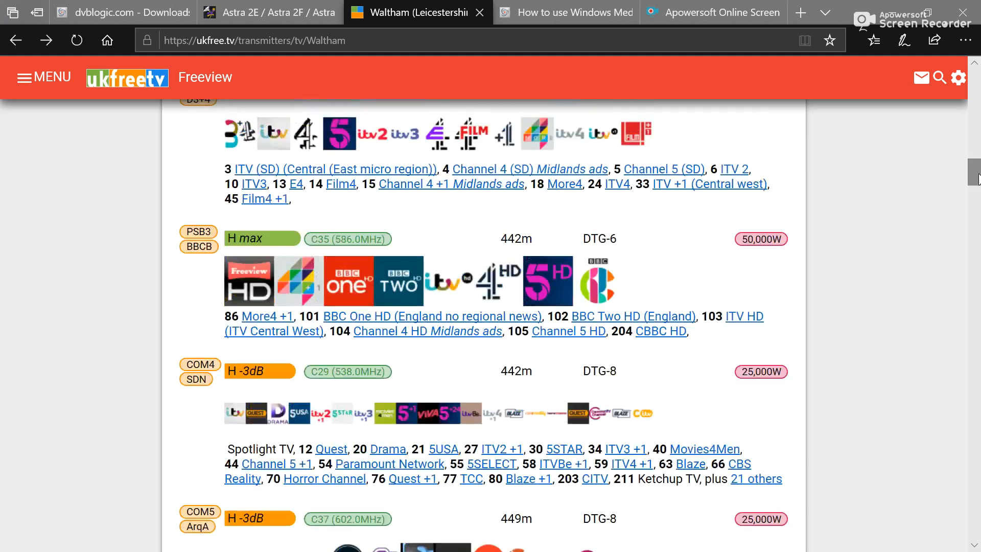
Step: Try removing the 754000 entry from 4805.ini and setting the entry count to 7, discarding the changes on closing
{"action": "key", "text": "alt+Tab"}
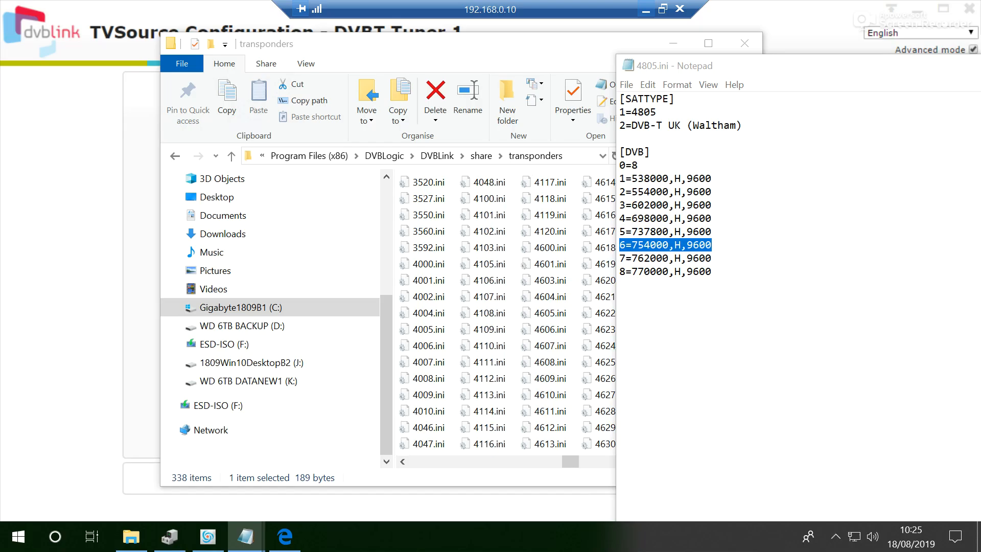
{"action": "key", "text": "Delete"}
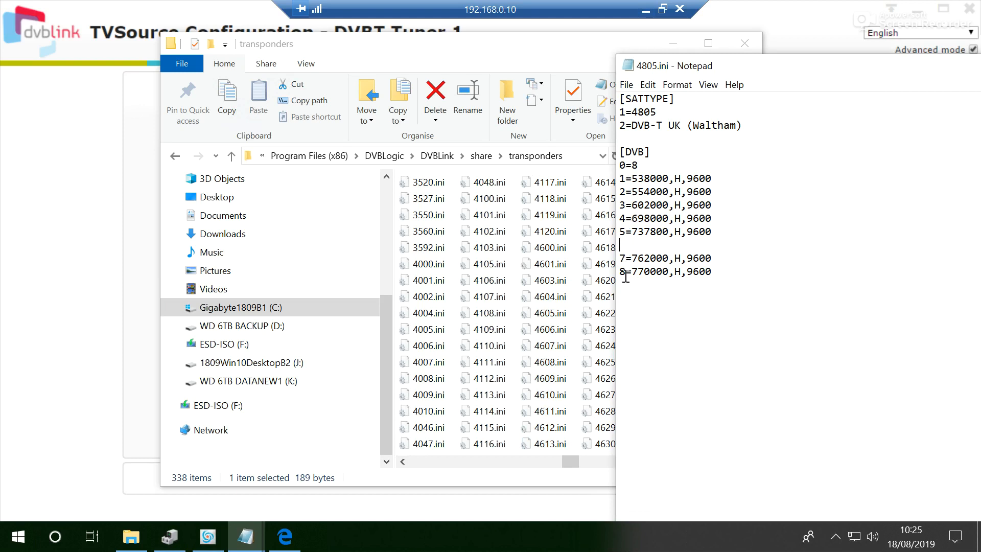
{"action": "key", "text": "BackSpace"}
{"action": "type", "text": "7"}
{"action": "double_click", "coordinate": [635, 68]}
{"action": "left_click", "coordinate": [962, 9]}
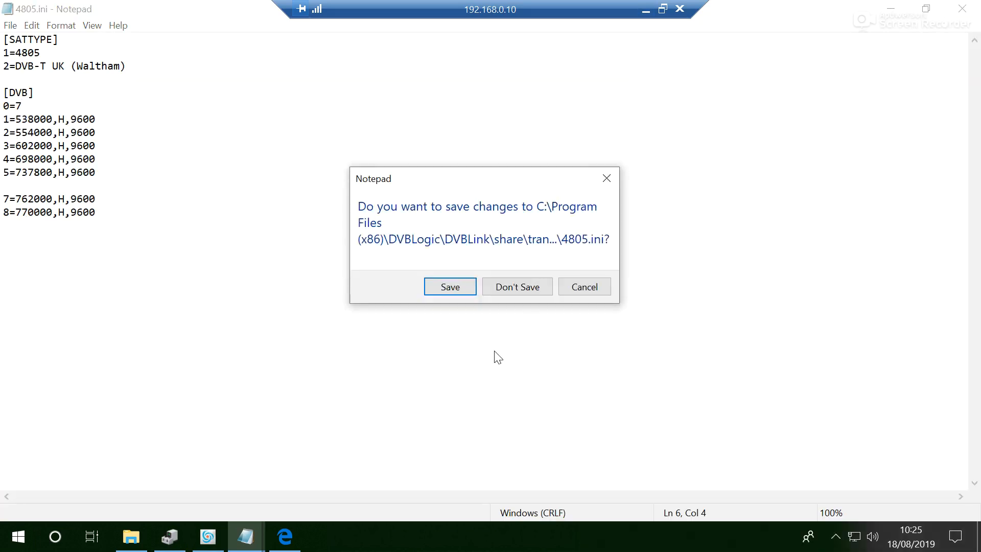
{"action": "left_click", "coordinate": [534, 286]}
Step: Return to the DVBT Tuner 1 setup and select DVB-T UK (Waltham) as the TV provider
{"action": "left_click", "coordinate": [77, 307]}
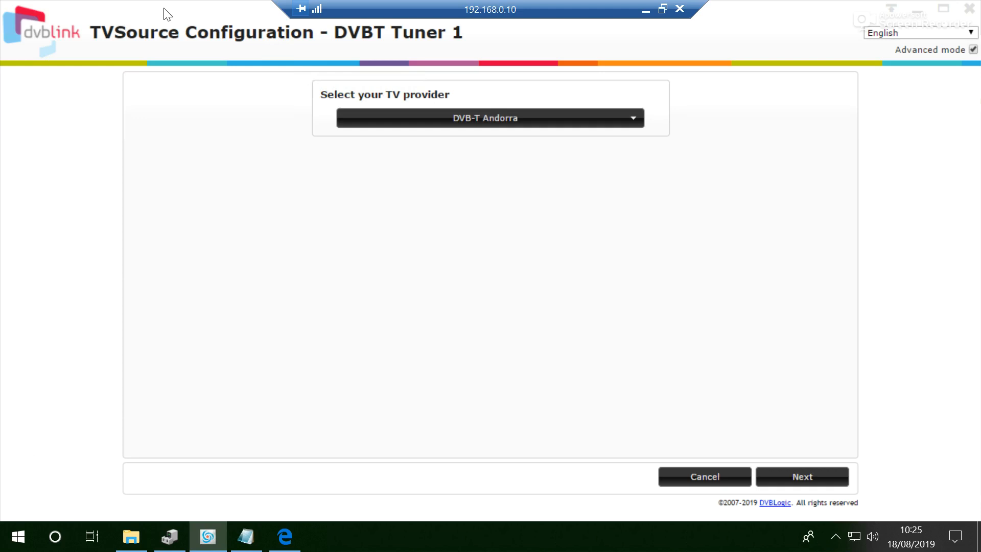
{"action": "left_click", "coordinate": [633, 116]}
{"action": "left_click_drag", "start_coordinate": [638, 151], "coordinate": [639, 274]}
{"action": "left_click", "coordinate": [456, 211]}
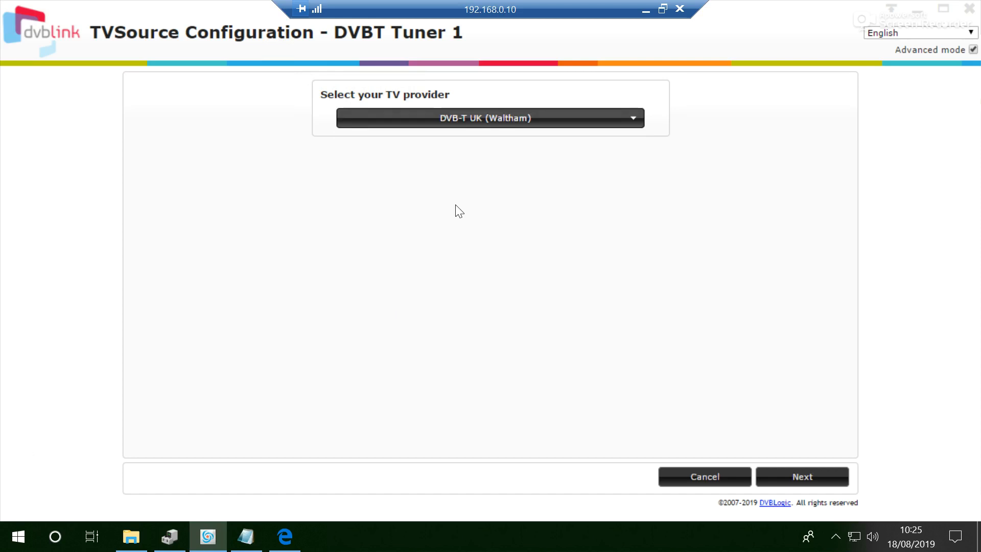
{"action": "left_click", "coordinate": [824, 476]}
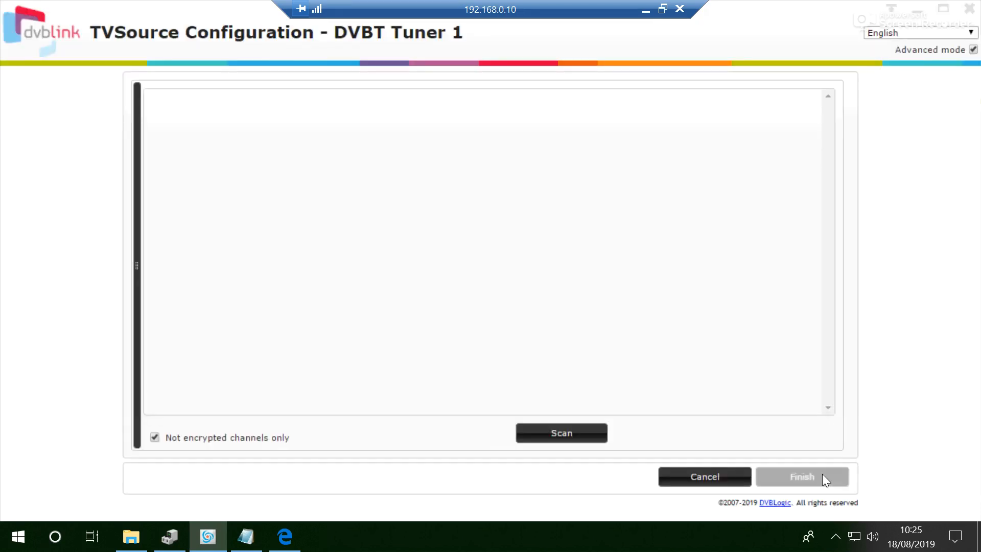
Step: Scan DVBT Tuner 1 for unencrypted channels, finish its setup and continue to the channel selection page
{"action": "left_click", "coordinate": [561, 431]}
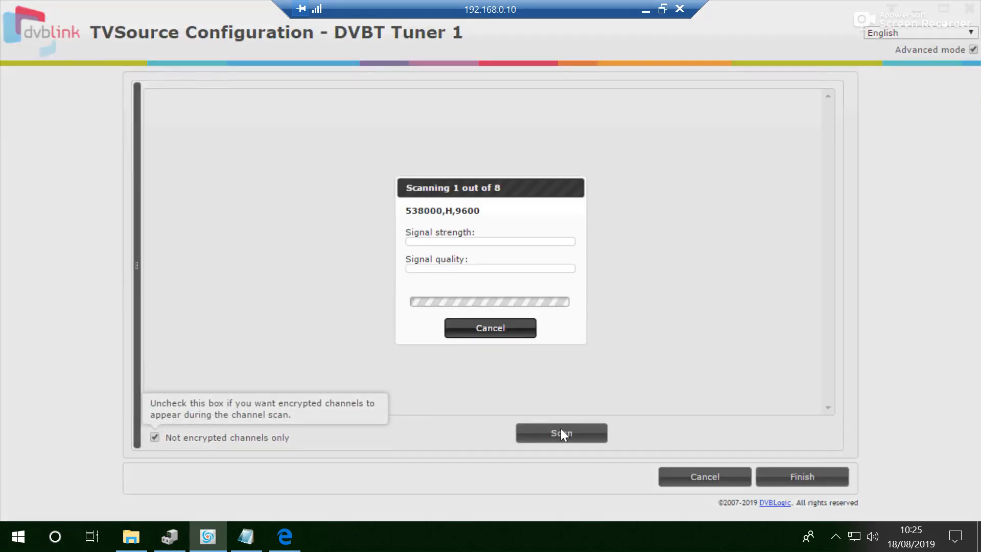
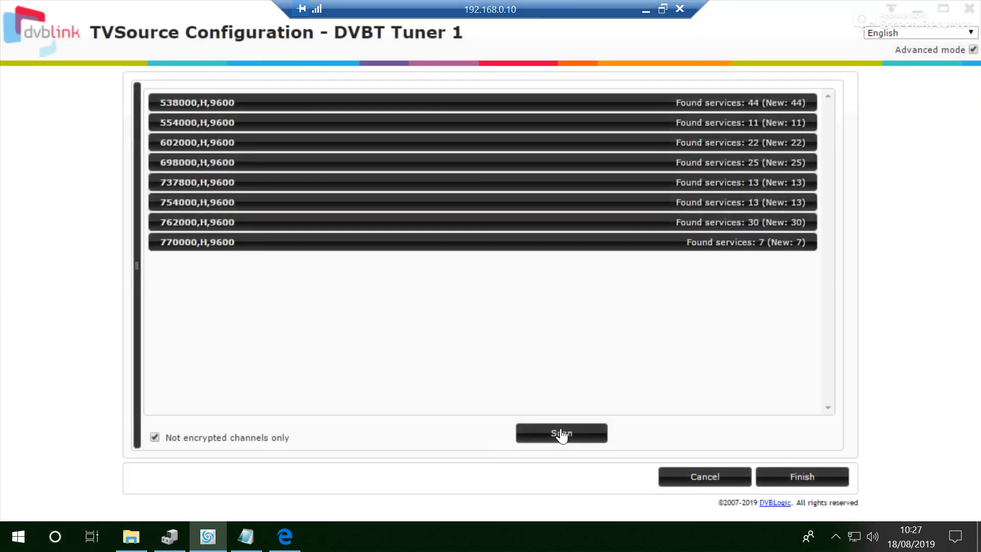
{"action": "left_click", "coordinate": [816, 478]}
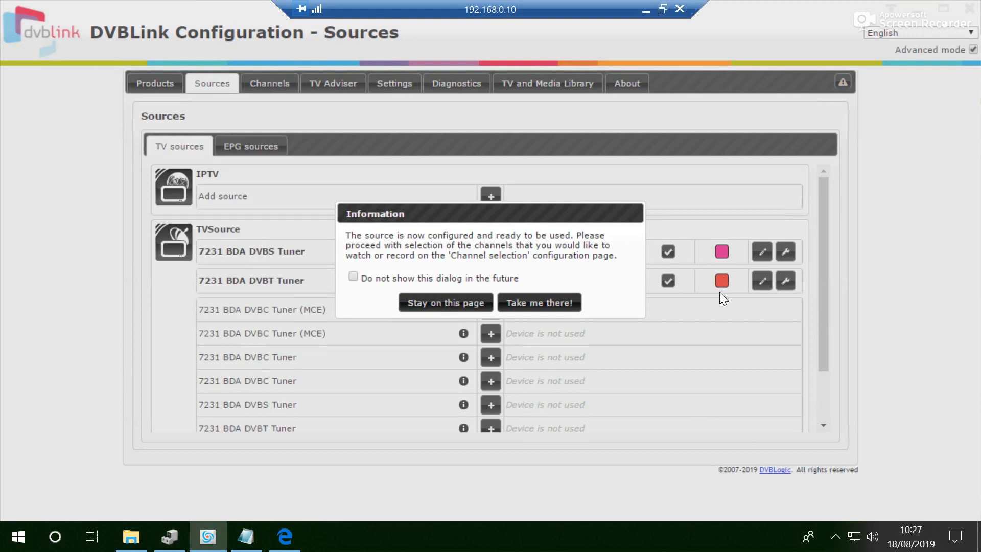
{"action": "left_click", "coordinate": [572, 299]}
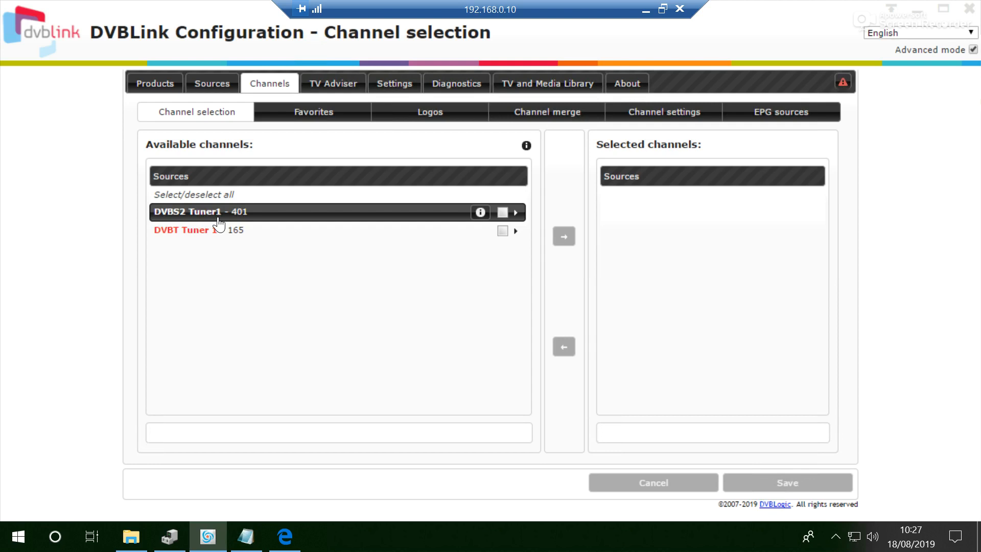
Step: Add all channels from DVBS2 Tuner1 and DVBT Tuner 1 to the selected channels
{"action": "left_click", "coordinate": [502, 212]}
{"action": "left_click", "coordinate": [503, 231]}
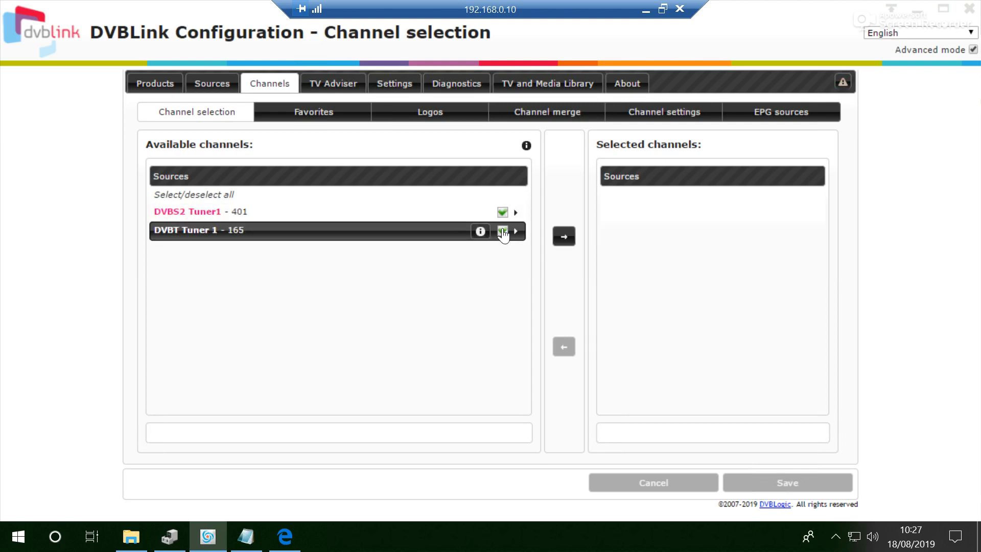
{"action": "left_click", "coordinate": [567, 240]}
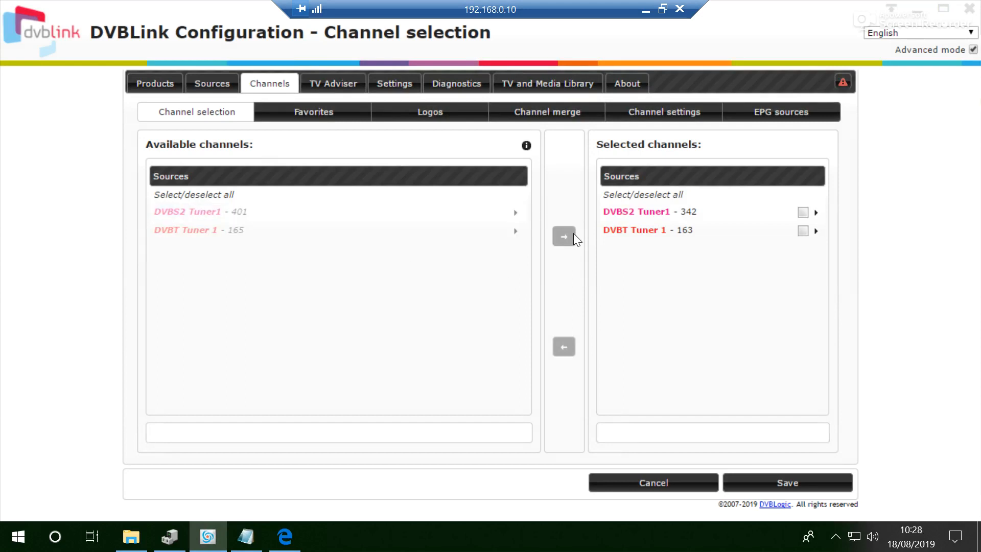
Step: Browse the selected DVBS2 Tuner1 channels and the available 28.2E TV channels by name under A
{"action": "left_click", "coordinate": [636, 211]}
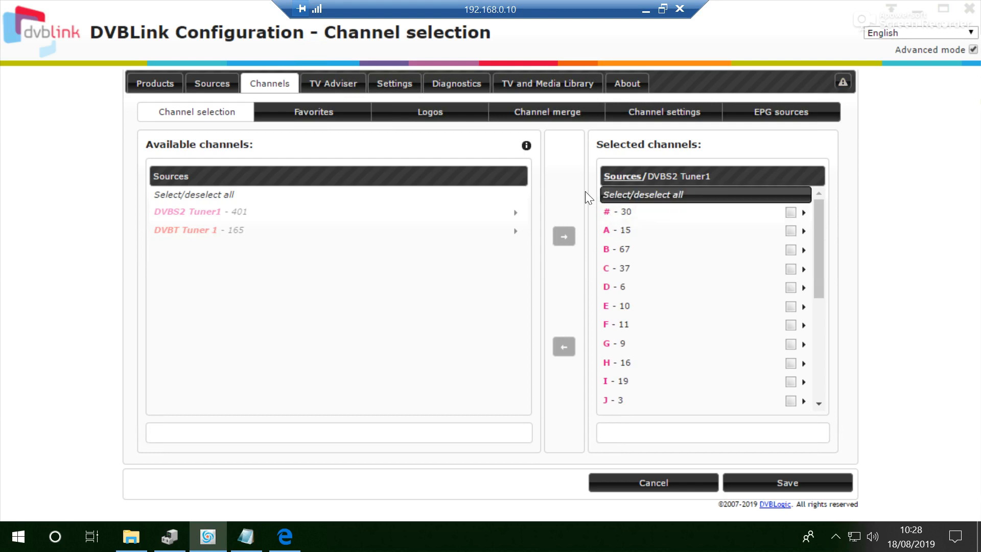
{"action": "left_click", "coordinate": [211, 217]}
{"action": "left_click", "coordinate": [208, 216]}
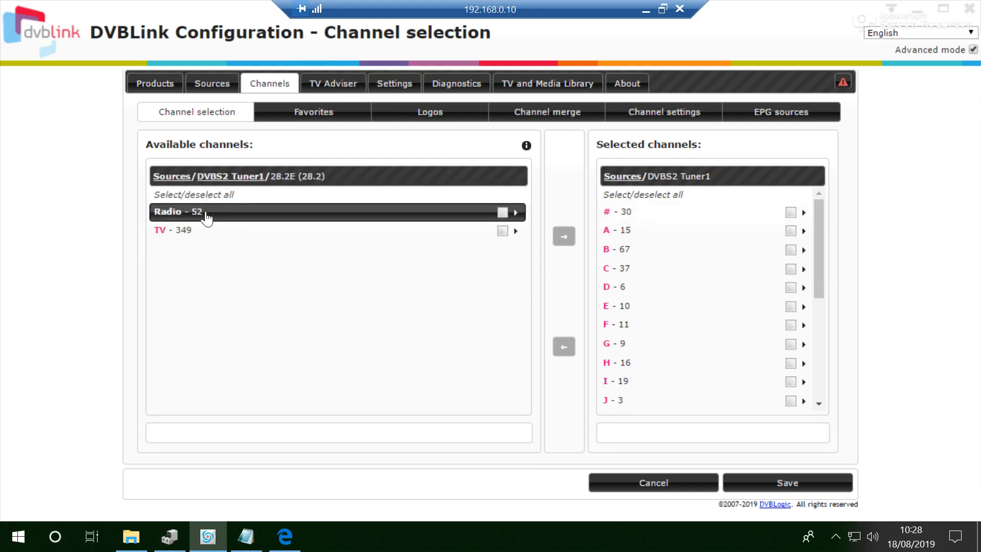
{"action": "left_click", "coordinate": [187, 229]}
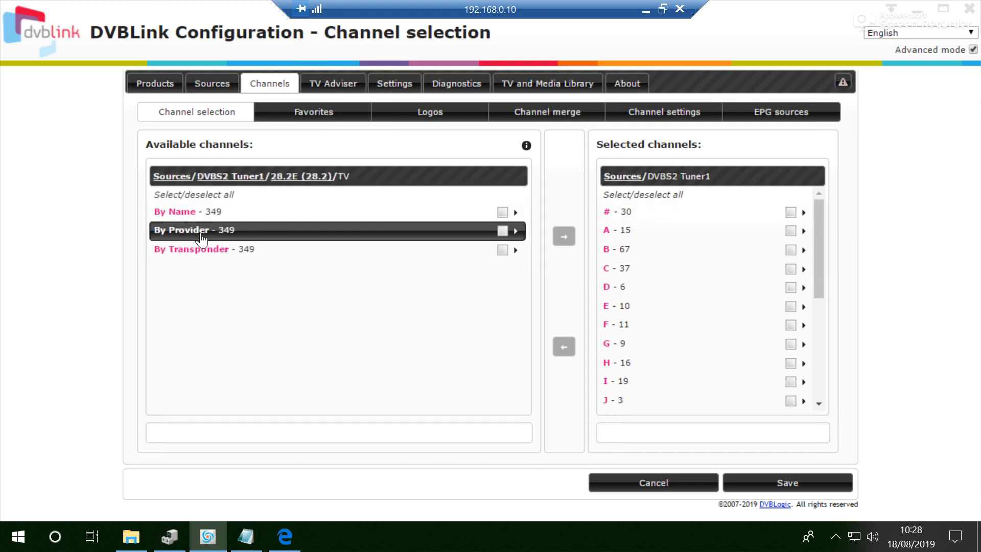
{"action": "left_click", "coordinate": [213, 212]}
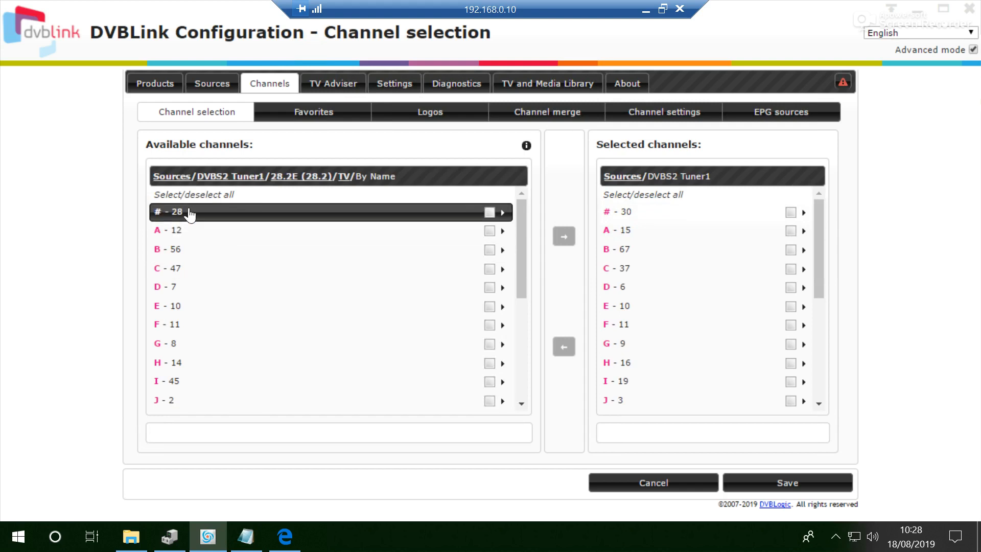
{"action": "left_click", "coordinate": [187, 230]}
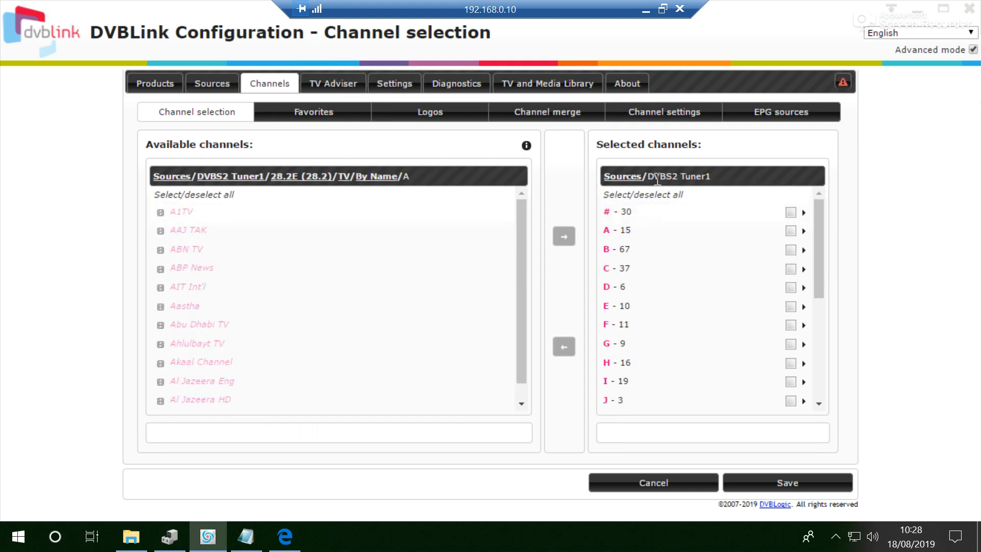
Step: Remove all DVBS2 Tuner1 and DVBT Tuner 1 channels from the selected channels
{"action": "left_click", "coordinate": [627, 177]}
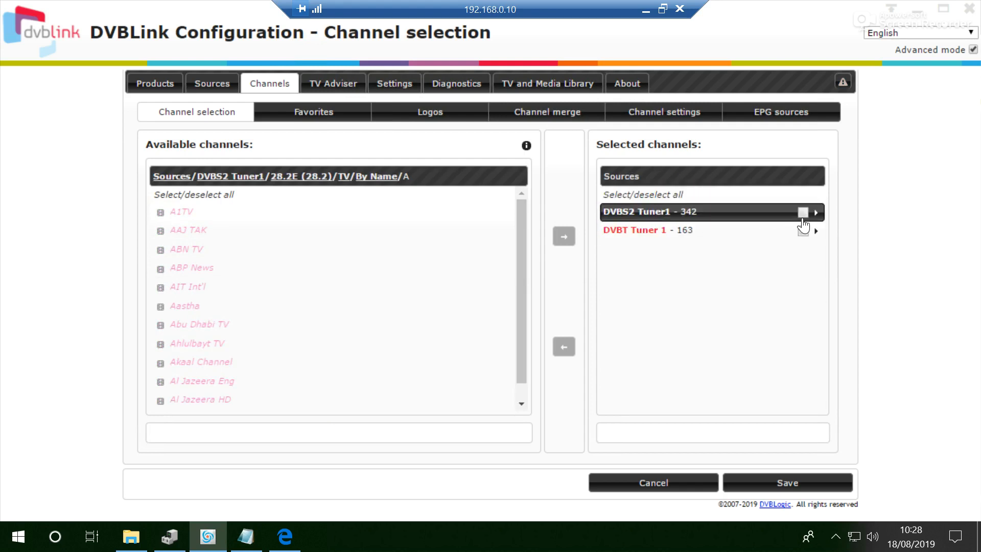
{"action": "left_click", "coordinate": [803, 212]}
{"action": "left_click", "coordinate": [803, 231]}
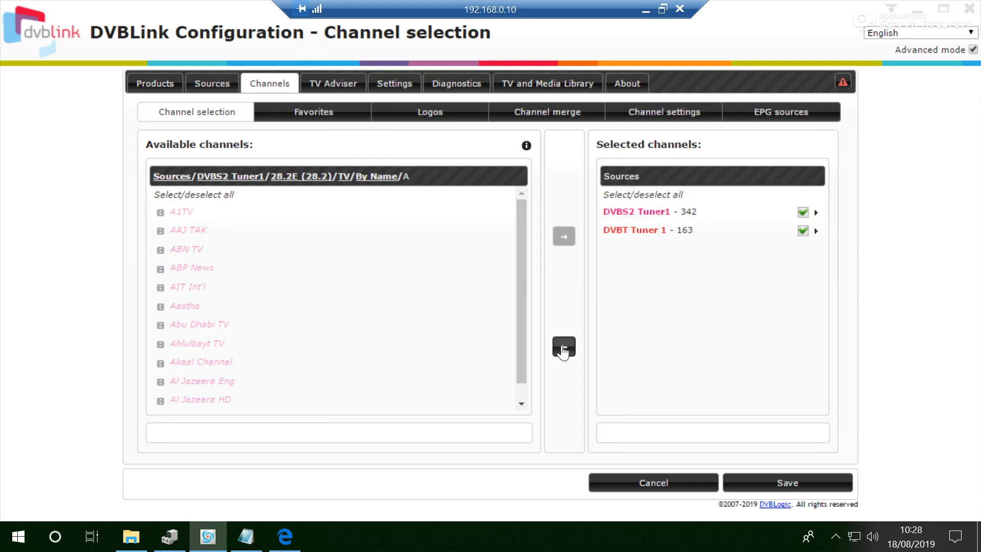
{"action": "left_click", "coordinate": [563, 346]}
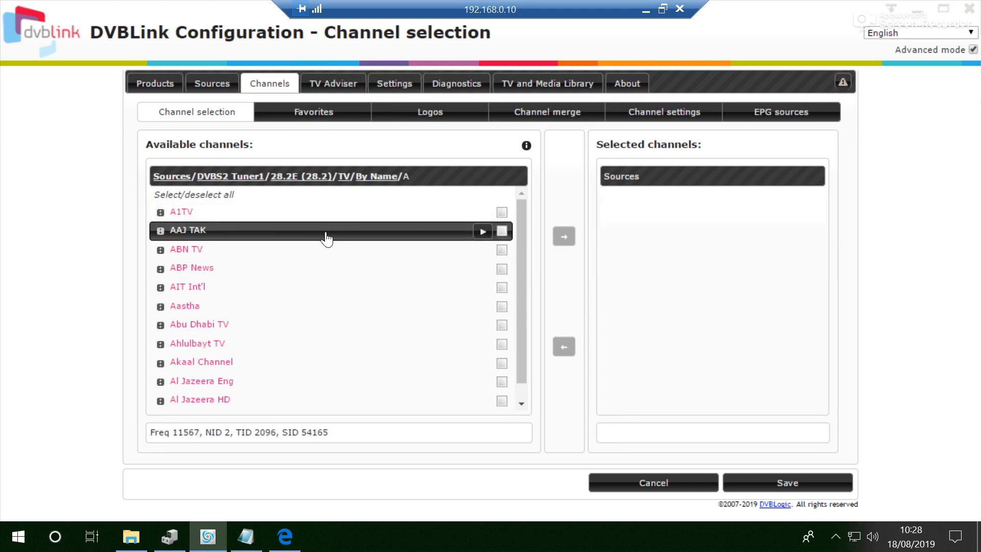
Step: Add AAJ TAK, ABP News, AIT Int'l, Abu Dhabi TV, Akaal Channel and Al Jazeera Eng to the selected channels
{"action": "left_click", "coordinate": [502, 230]}
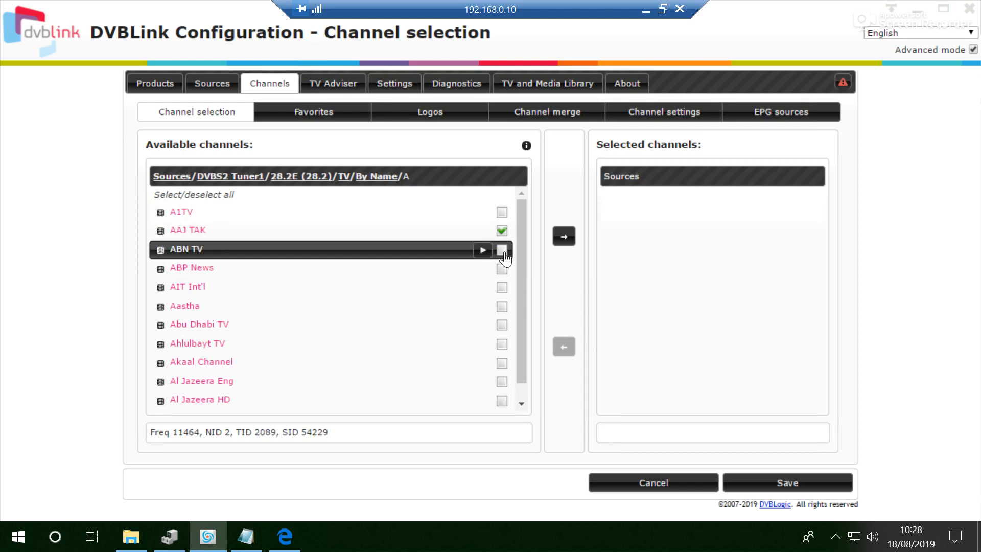
{"action": "left_click", "coordinate": [502, 269]}
{"action": "left_click", "coordinate": [501, 287]}
{"action": "left_click", "coordinate": [501, 325]}
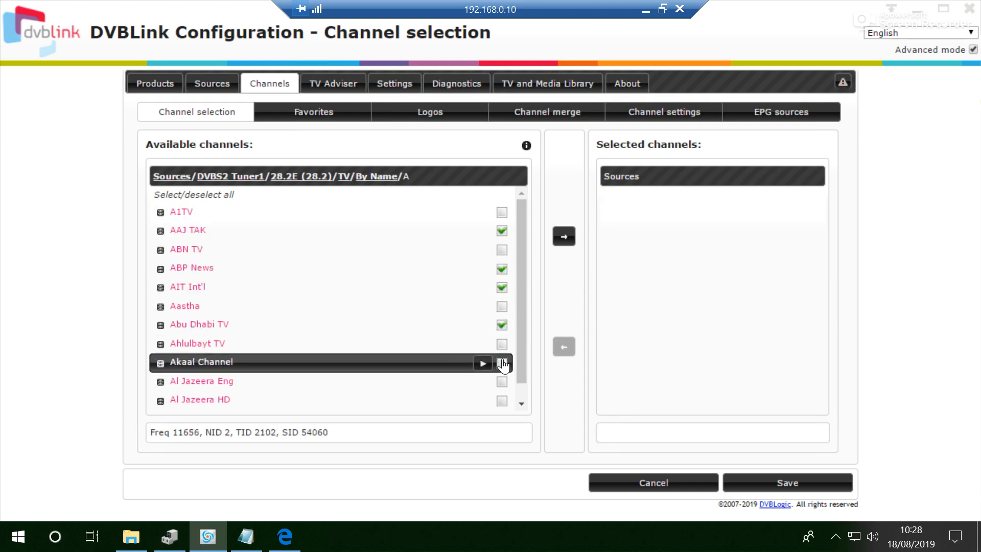
{"action": "left_click", "coordinate": [502, 362]}
{"action": "left_click", "coordinate": [501, 381]}
{"action": "left_click", "coordinate": [565, 237]}
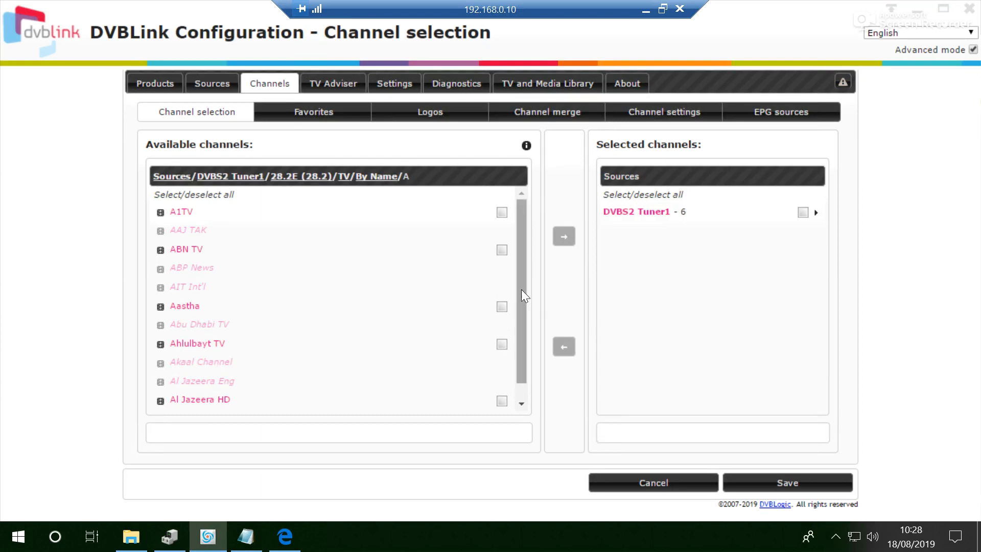
Step: Browse the rest of the available A channels and the 28.2E TV channels by name under D, and return to the source list
{"action": "scroll", "coordinate": [521, 265], "scroll_direction": "down", "scroll_amount": 1}
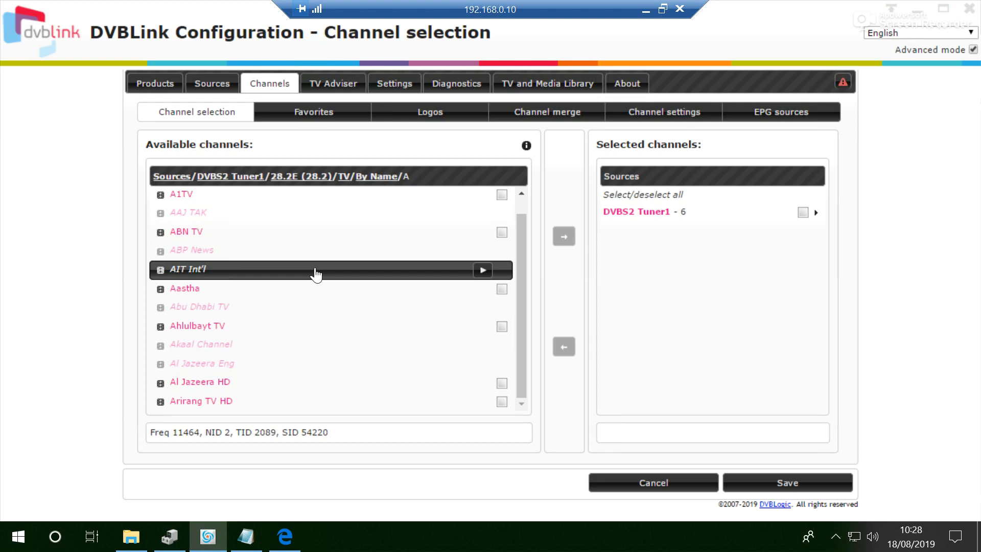
{"action": "left_click", "coordinate": [228, 179]}
{"action": "left_click", "coordinate": [175, 178]}
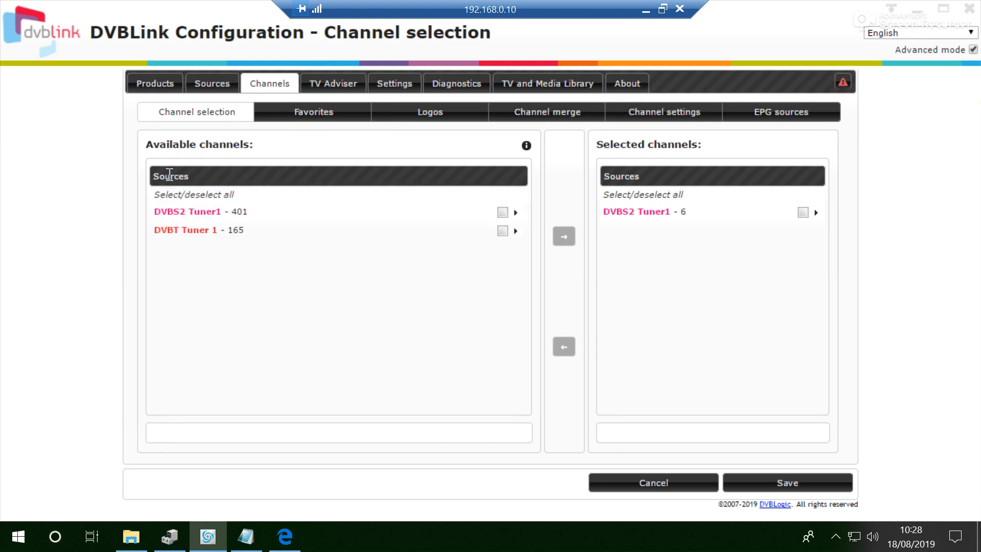
{"action": "left_click", "coordinate": [210, 214]}
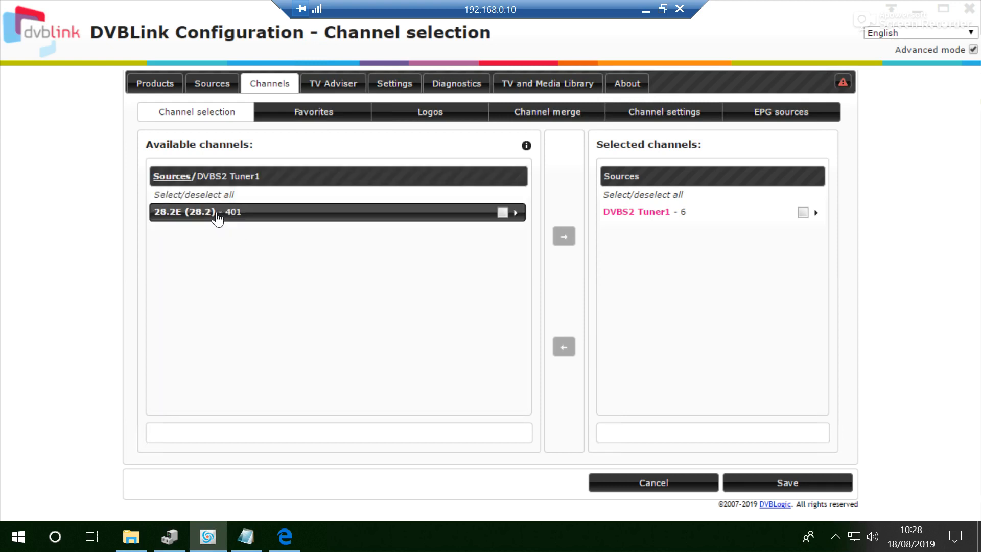
{"action": "left_click", "coordinate": [217, 218]}
{"action": "left_click", "coordinate": [194, 231]}
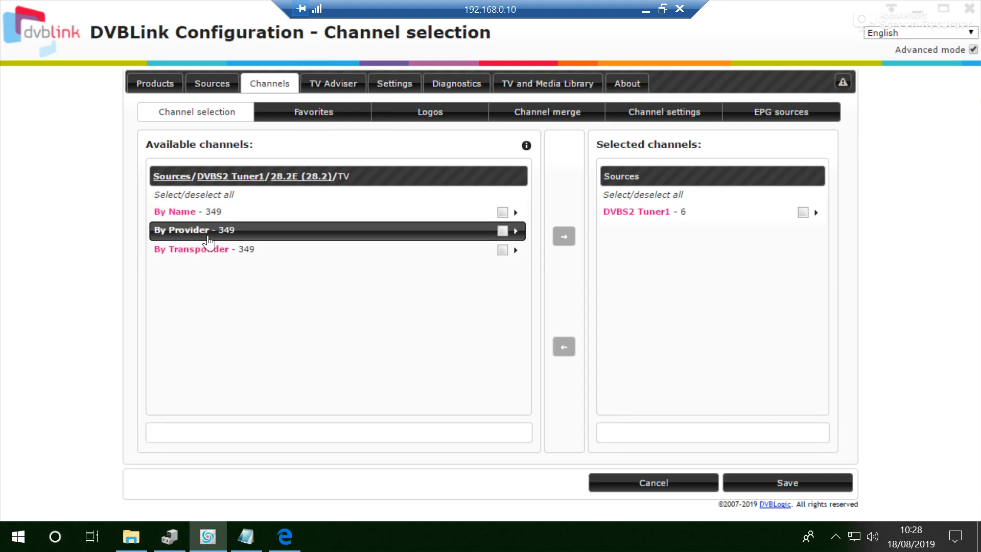
{"action": "left_click", "coordinate": [199, 213]}
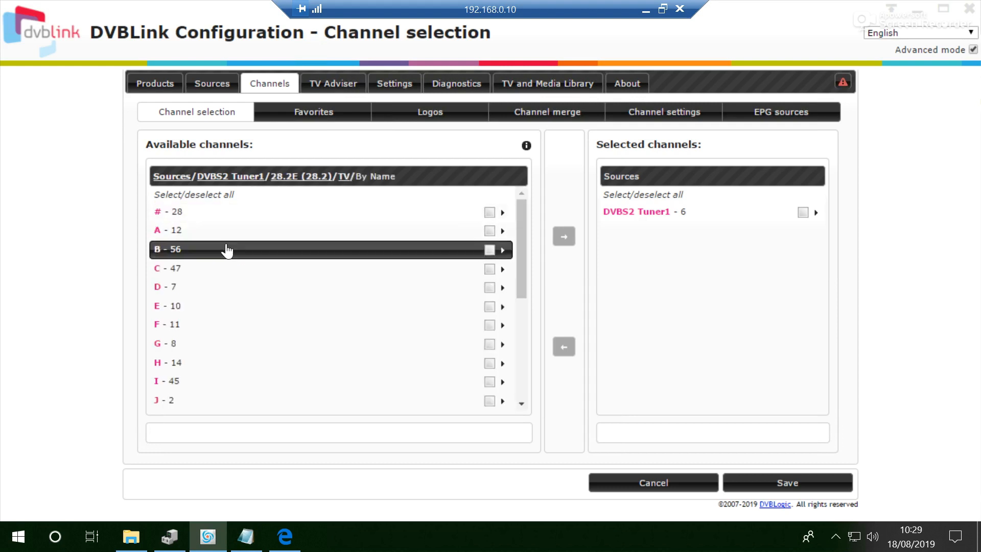
{"action": "left_click", "coordinate": [181, 289]}
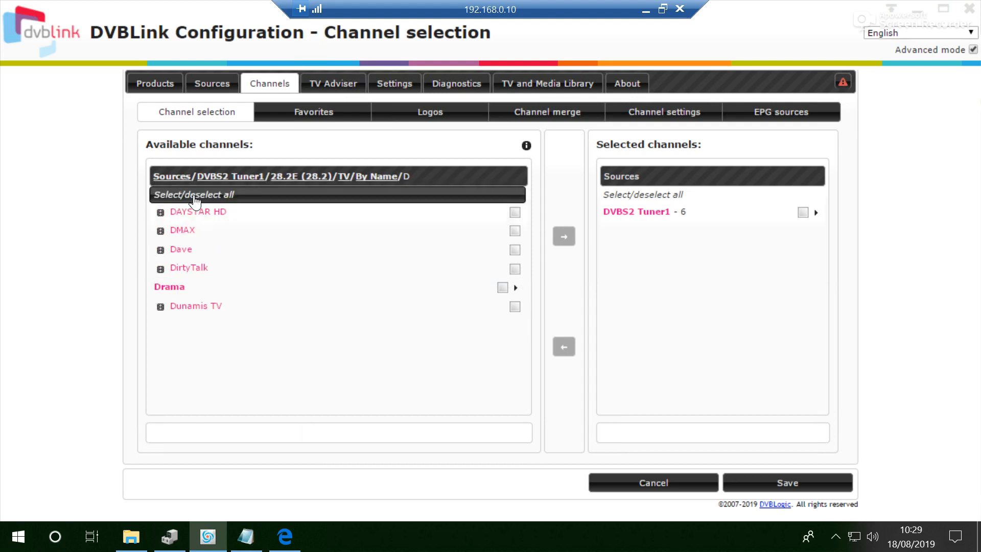
{"action": "left_click", "coordinate": [173, 176]}
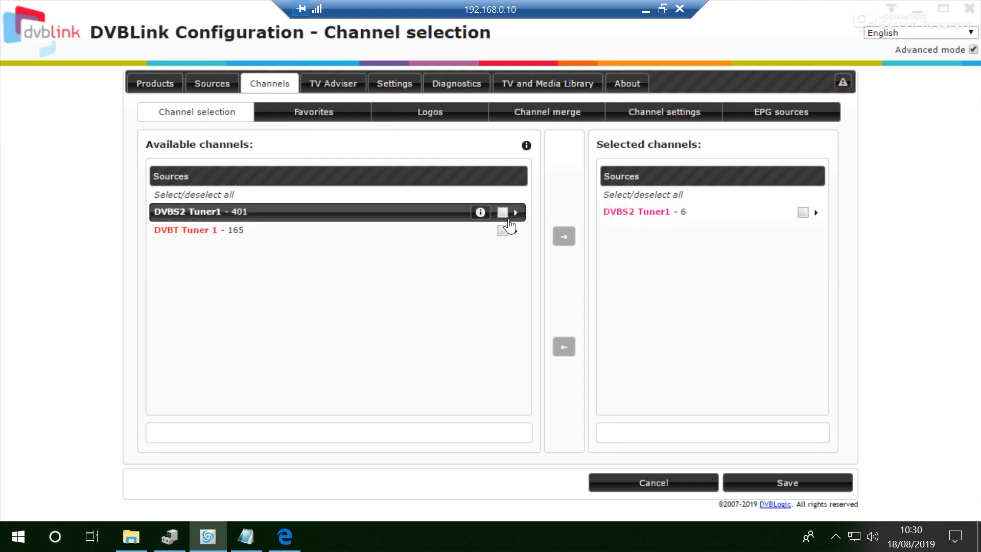
Step: Remove all the individually chosen DVBS2 Tuner1 channels from the selected channels
{"action": "left_click", "coordinate": [687, 212]}
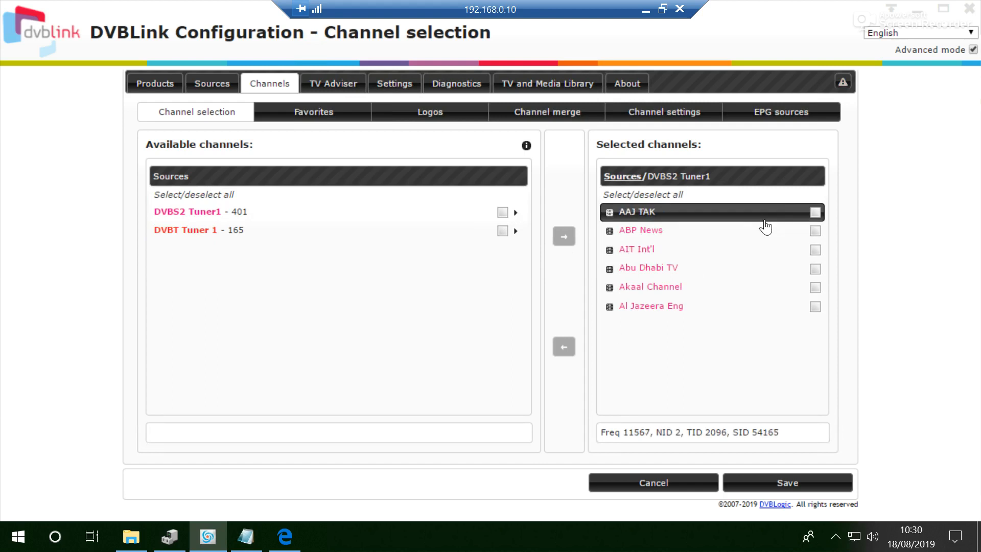
{"action": "left_click", "coordinate": [813, 213]}
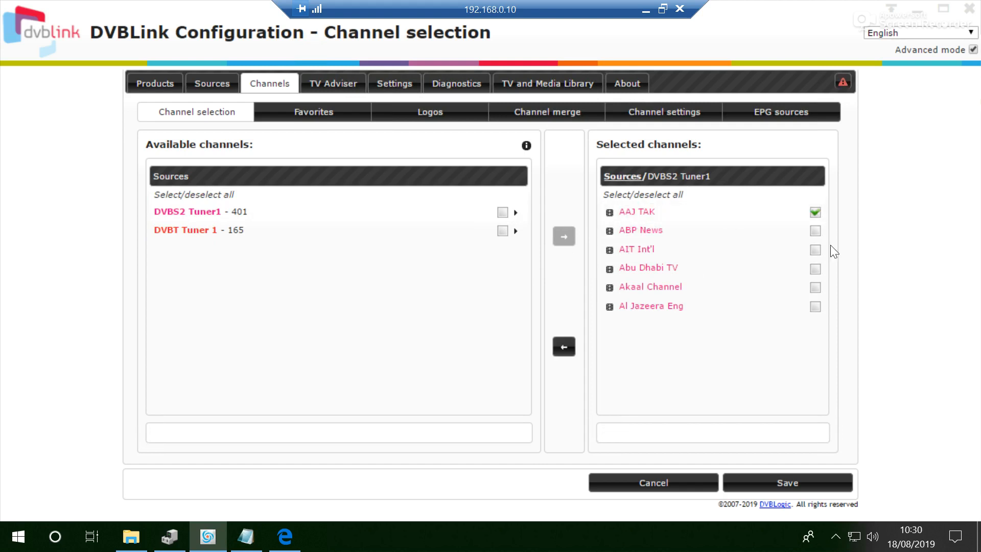
{"action": "left_click", "coordinate": [678, 196]}
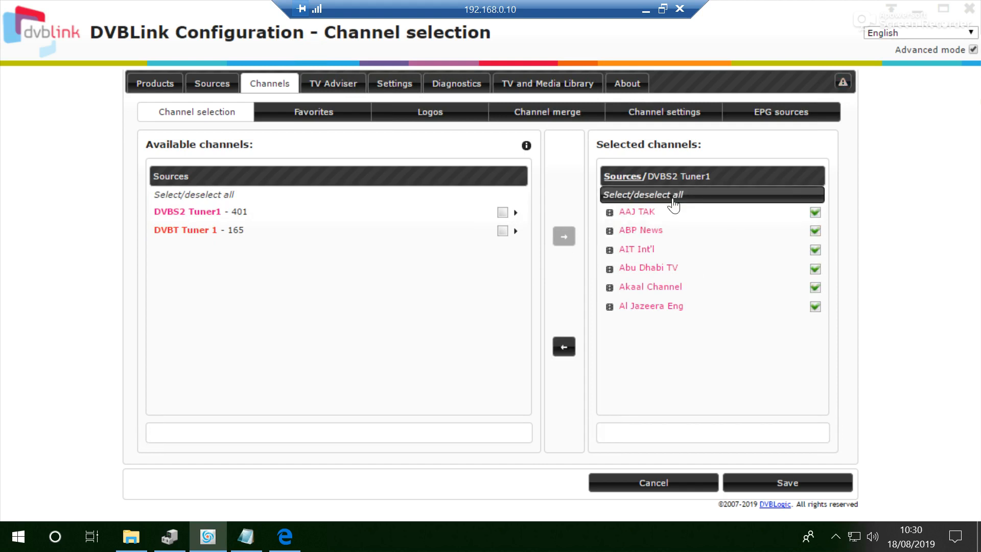
{"action": "left_click", "coordinate": [565, 347]}
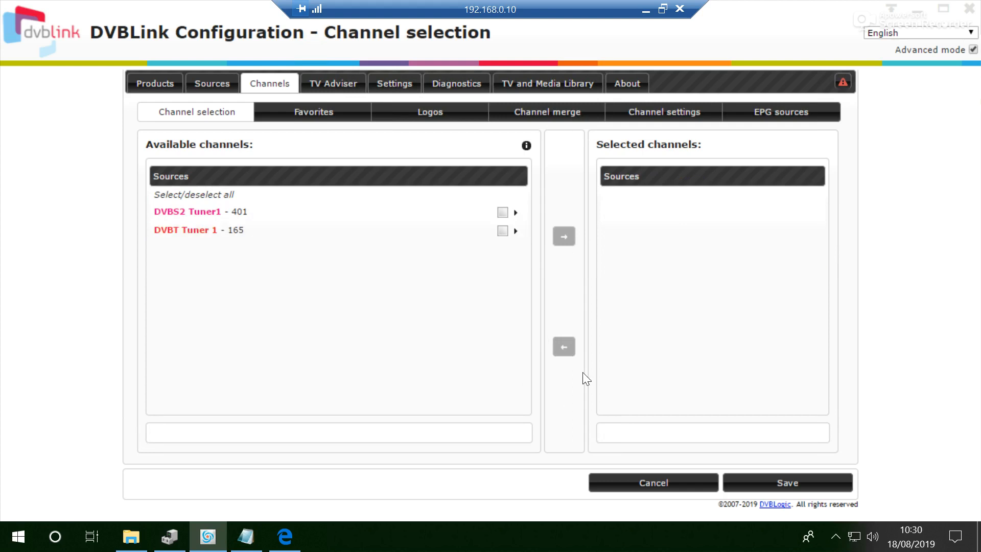
Step: Add every channel from DVBS2 Tuner1 and DVBT Tuner 1 to the selected channels, save the selection and stay on the page
{"action": "left_click", "coordinate": [503, 212]}
{"action": "left_click", "coordinate": [502, 231]}
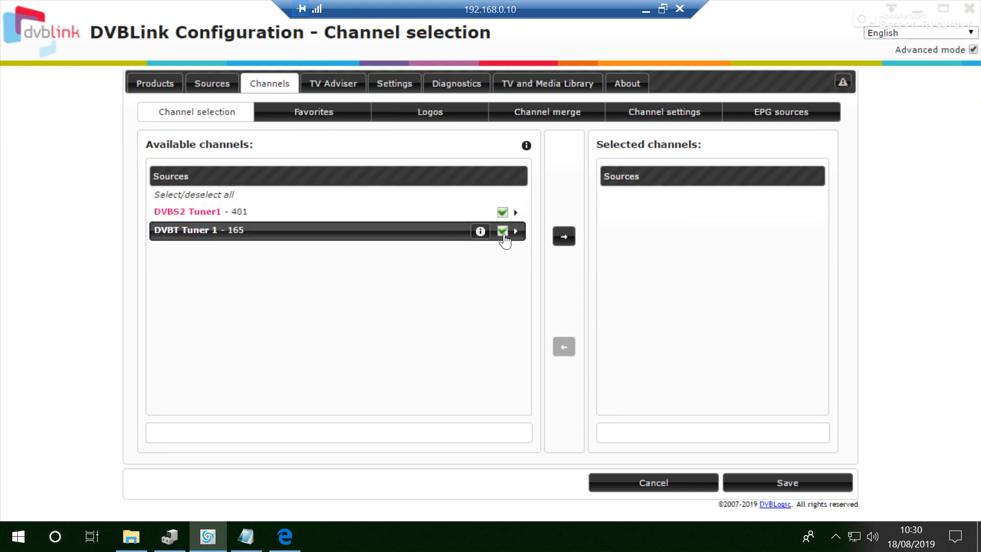
{"action": "left_click", "coordinate": [564, 237]}
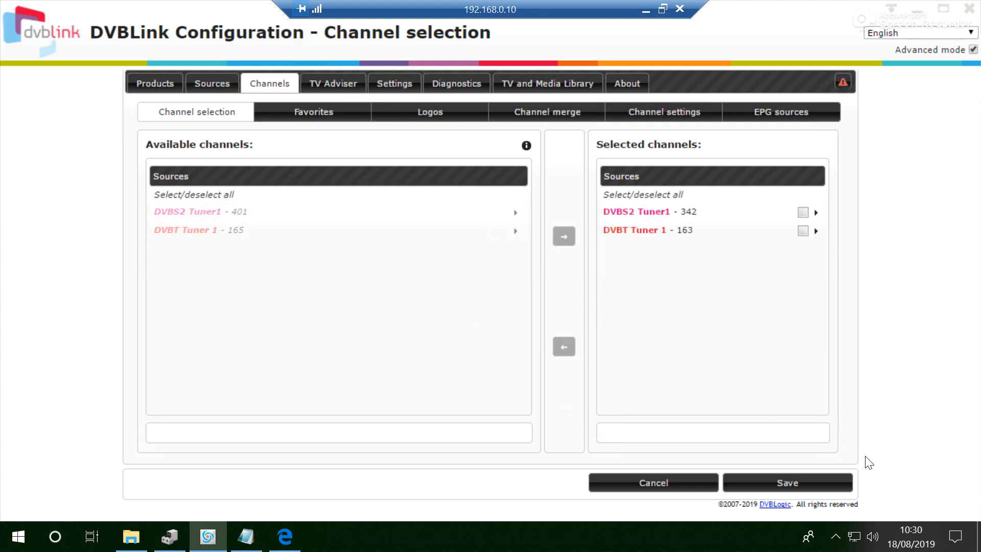
{"action": "left_click", "coordinate": [817, 480]}
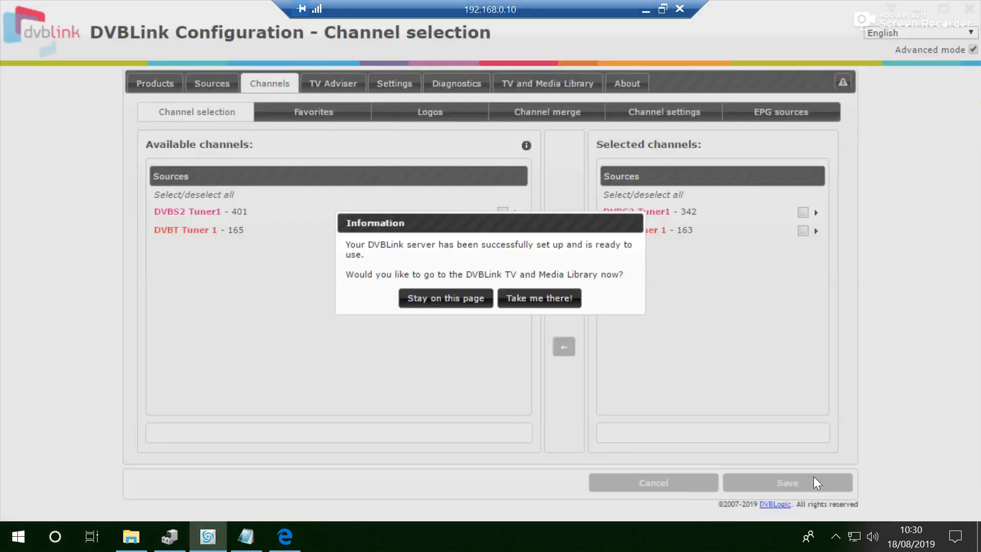
{"action": "left_click", "coordinate": [470, 299]}
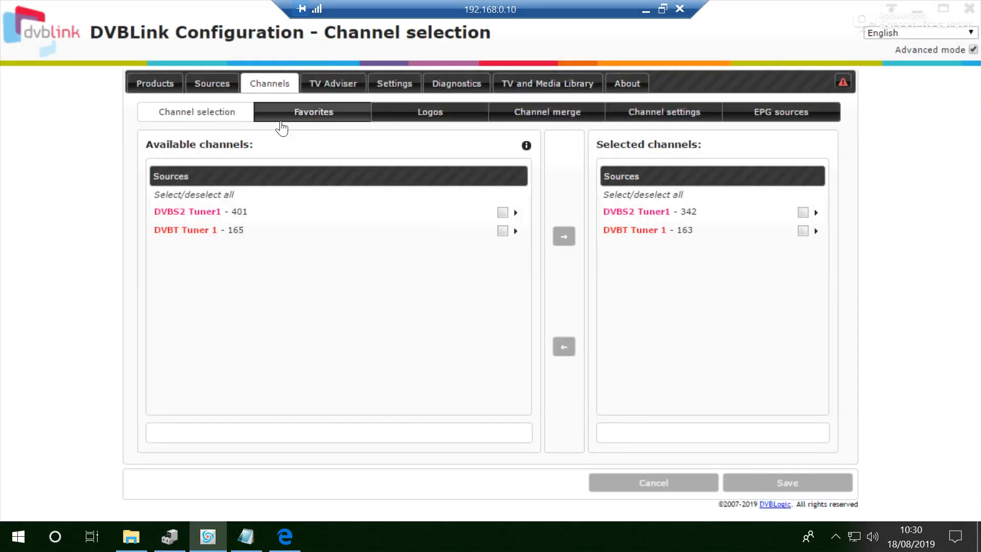
Step: Change the colour of the DVBS2 Tuner1 TV source to blue and save it
{"action": "left_click", "coordinate": [203, 83]}
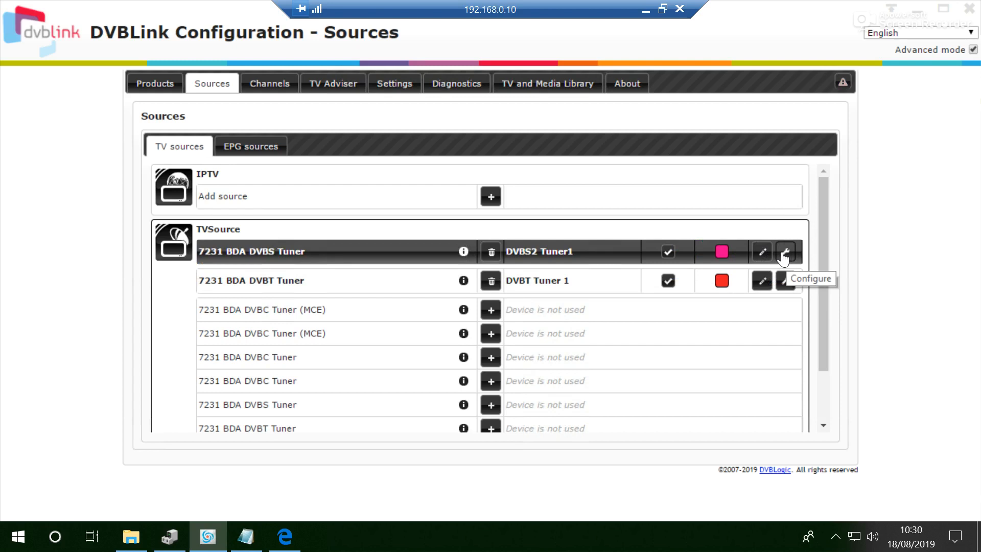
{"action": "left_click", "coordinate": [762, 253]}
{"action": "left_click", "coordinate": [727, 255]}
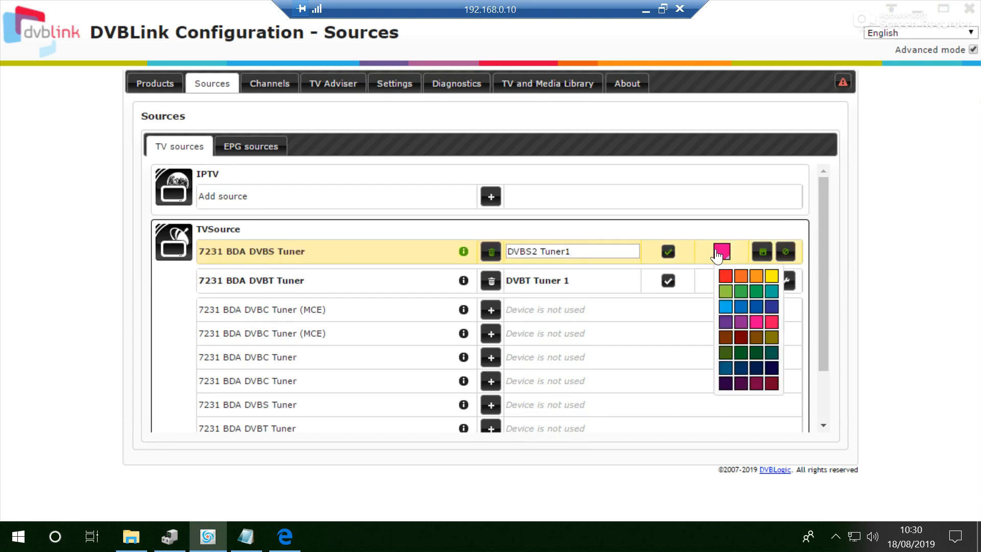
{"action": "left_click", "coordinate": [743, 308]}
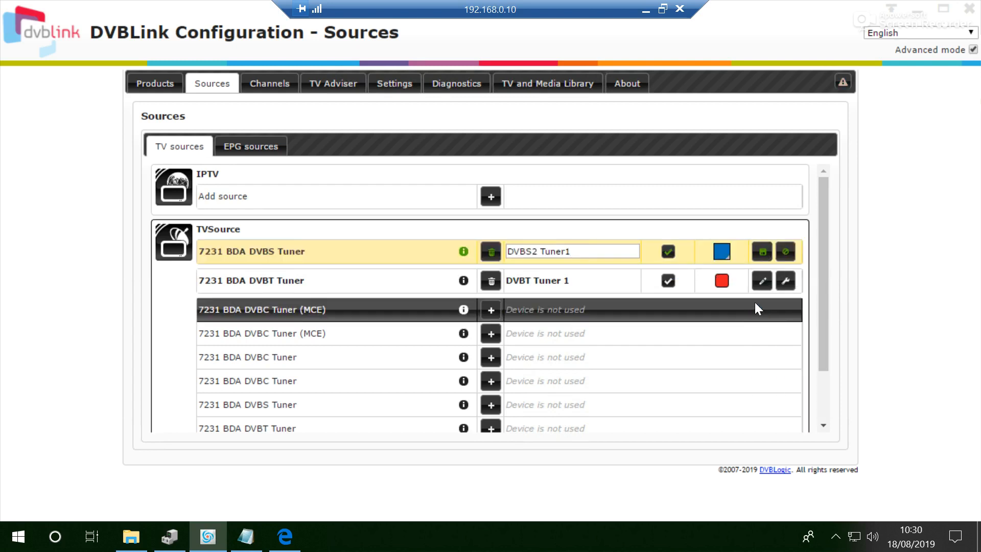
{"action": "left_click", "coordinate": [762, 252]}
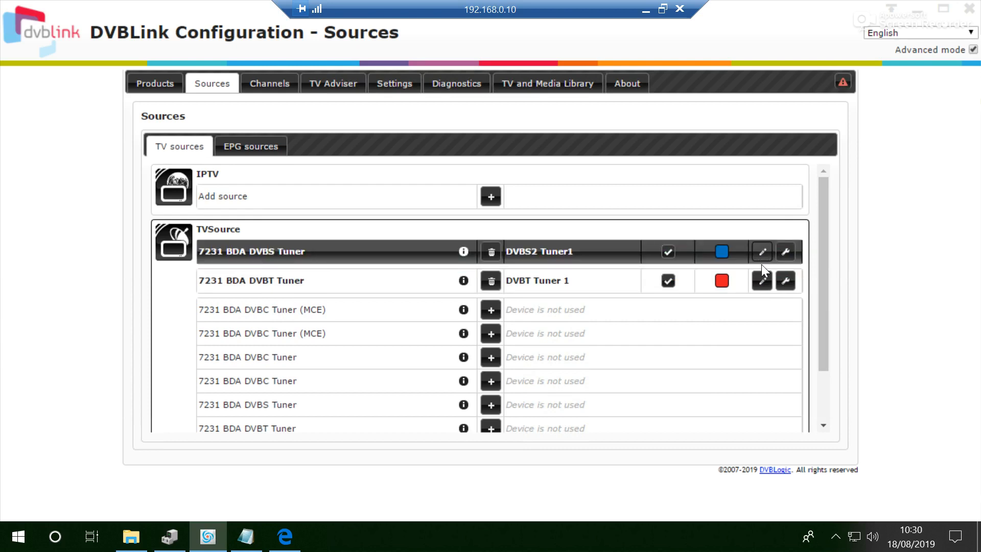
Step: Change the colour of the DVBT Tuner 1 source to yellow and save it
{"action": "left_click", "coordinate": [762, 281]}
{"action": "left_click", "coordinate": [720, 286]}
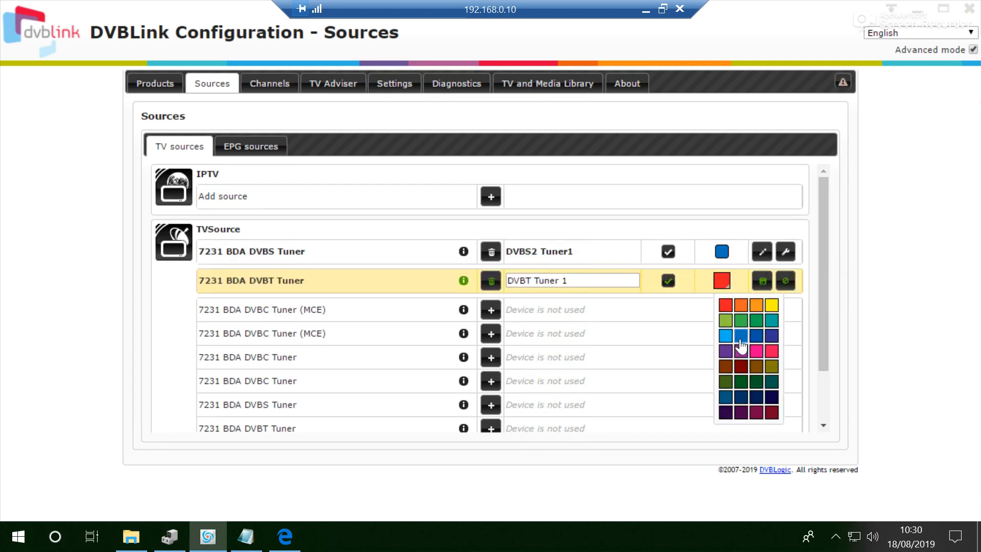
{"action": "left_click", "coordinate": [771, 306]}
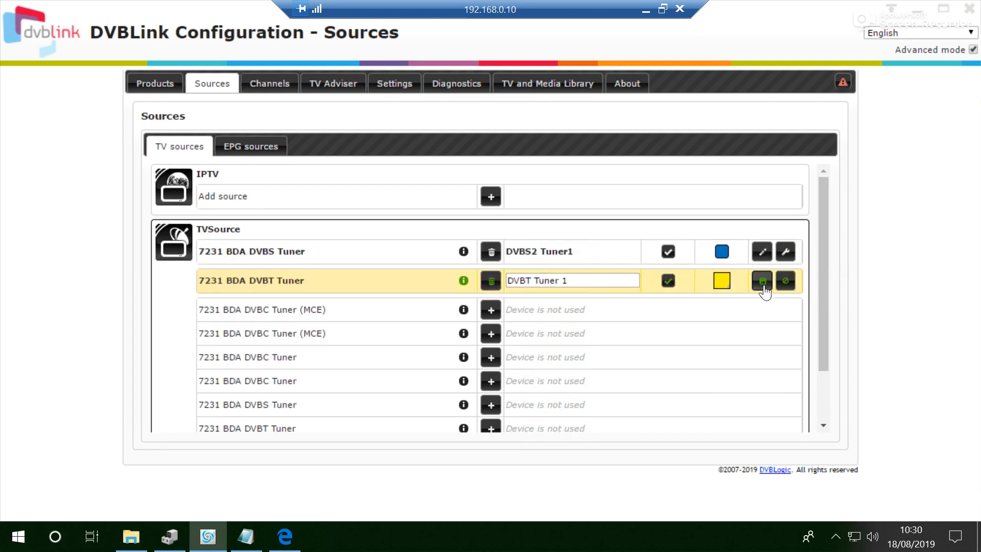
{"action": "left_click", "coordinate": [763, 288]}
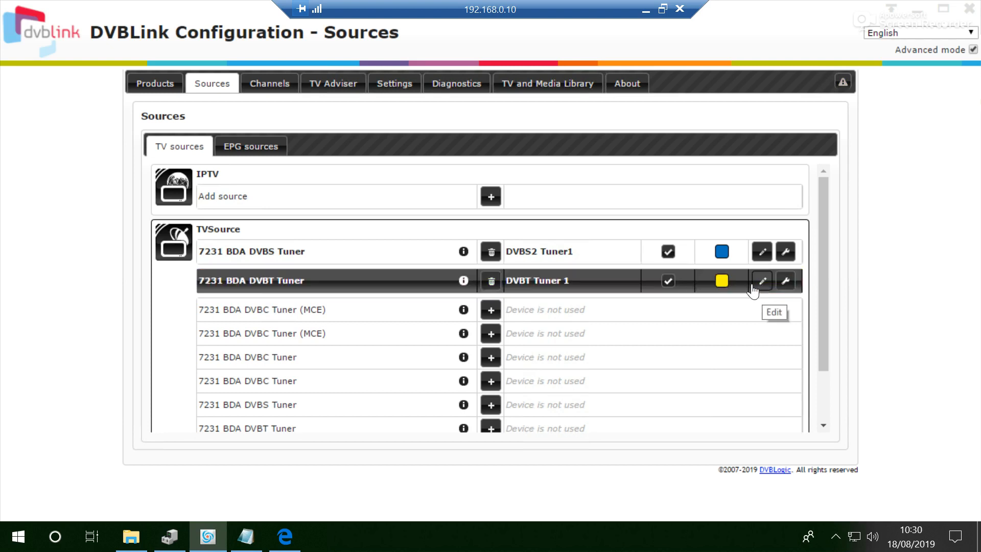
Step: Change the colour of the DVBT Tuner 1 source to dark green and save it
{"action": "left_click", "coordinate": [766, 287]}
{"action": "left_click", "coordinate": [725, 281]}
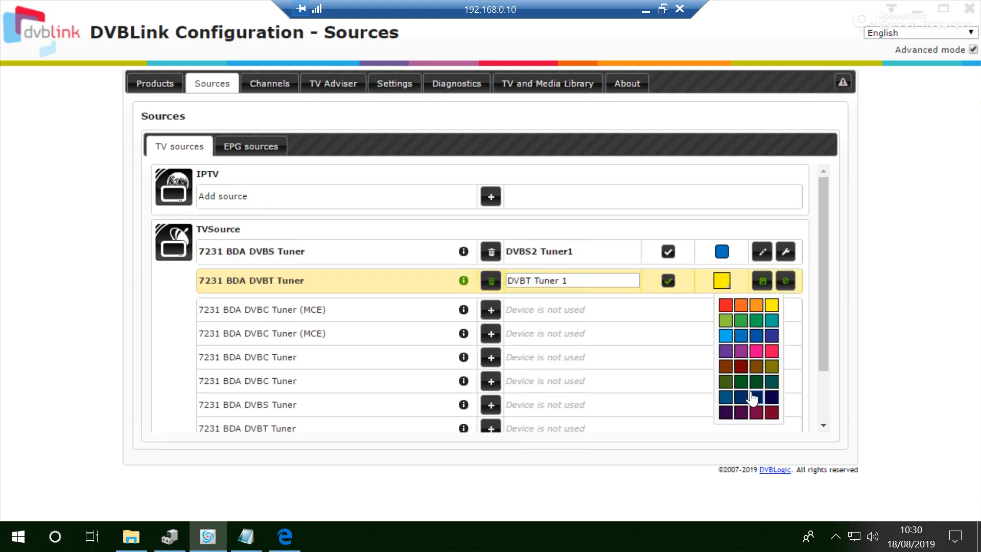
{"action": "left_click", "coordinate": [746, 382]}
{"action": "left_click", "coordinate": [762, 280]}
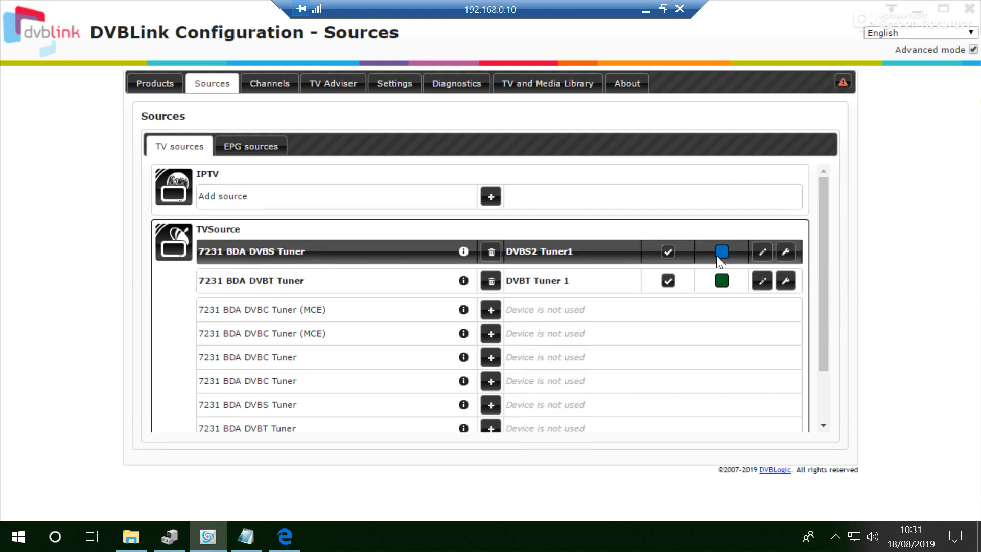
{"action": "left_click", "coordinate": [763, 252]}
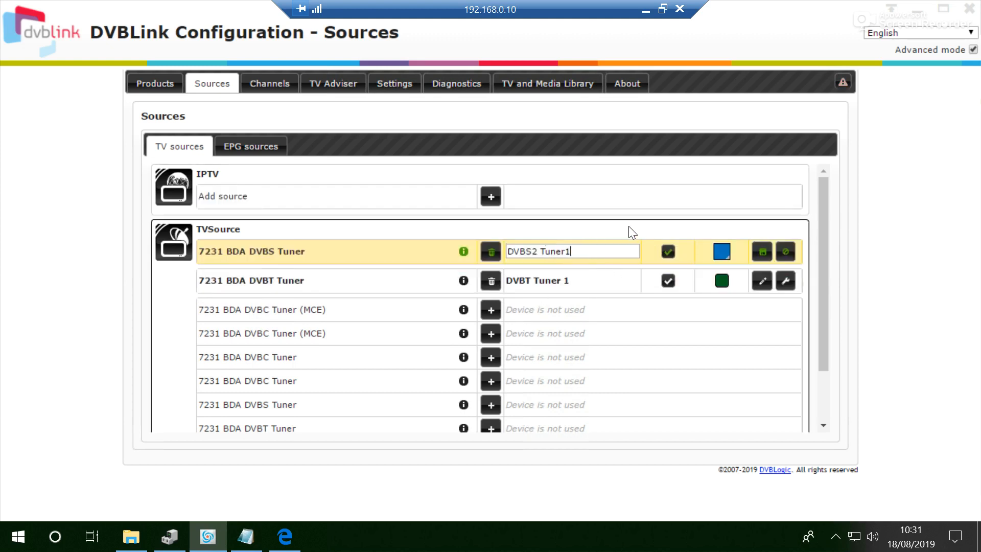
{"action": "left_click", "coordinate": [764, 252]}
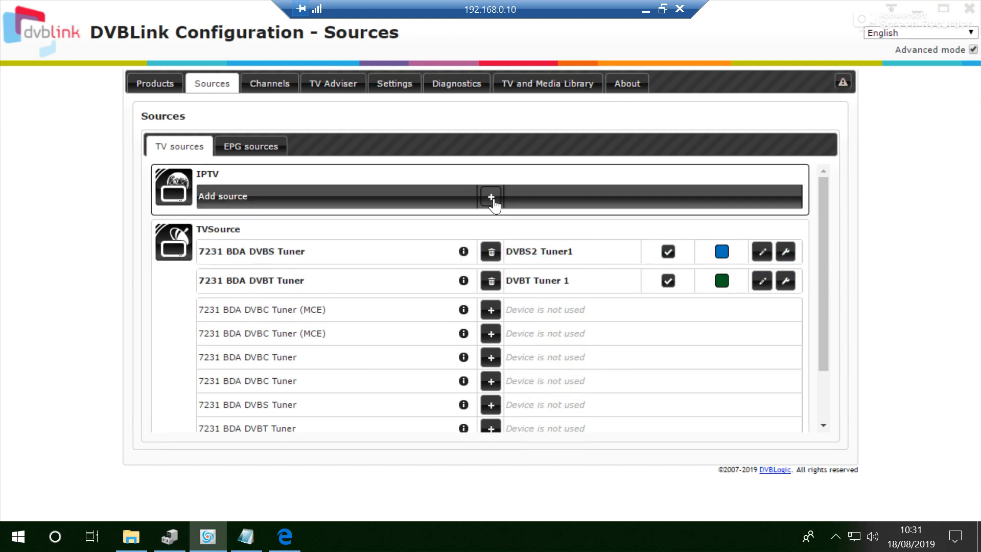
Step: Check the source colours in the channel selection, view the Favorites page and open the channel logo assignment page
{"action": "left_click", "coordinate": [281, 87]}
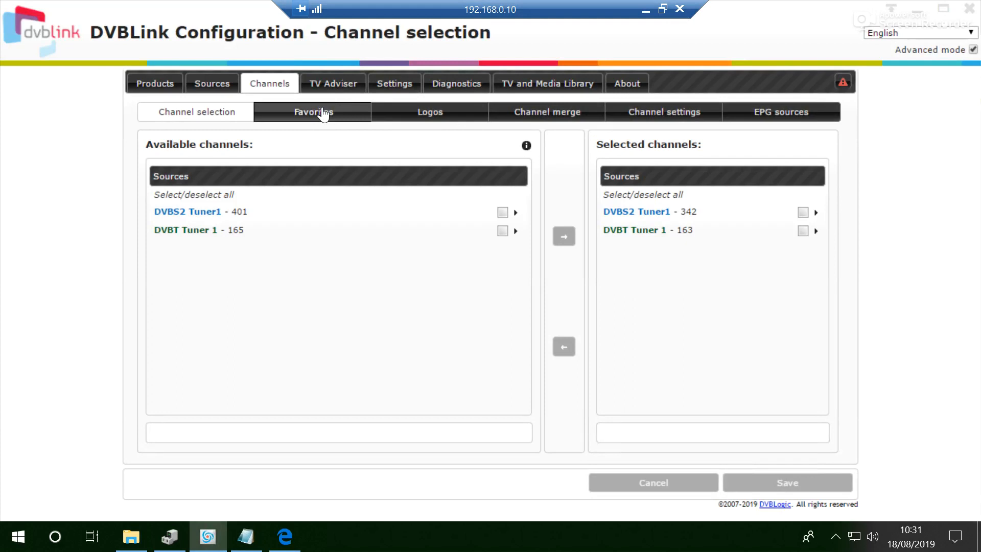
{"action": "left_click", "coordinate": [339, 117]}
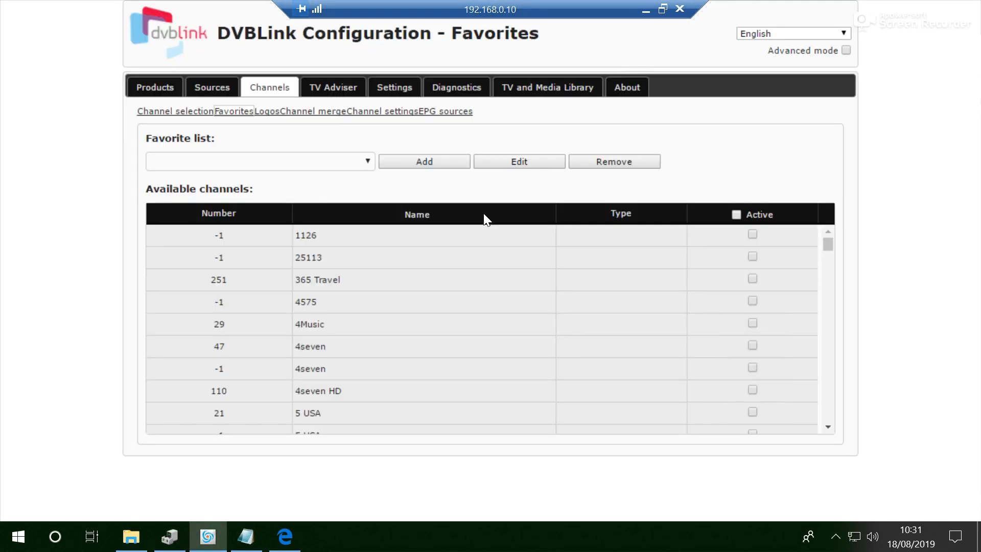
{"action": "left_click", "coordinate": [437, 113]}
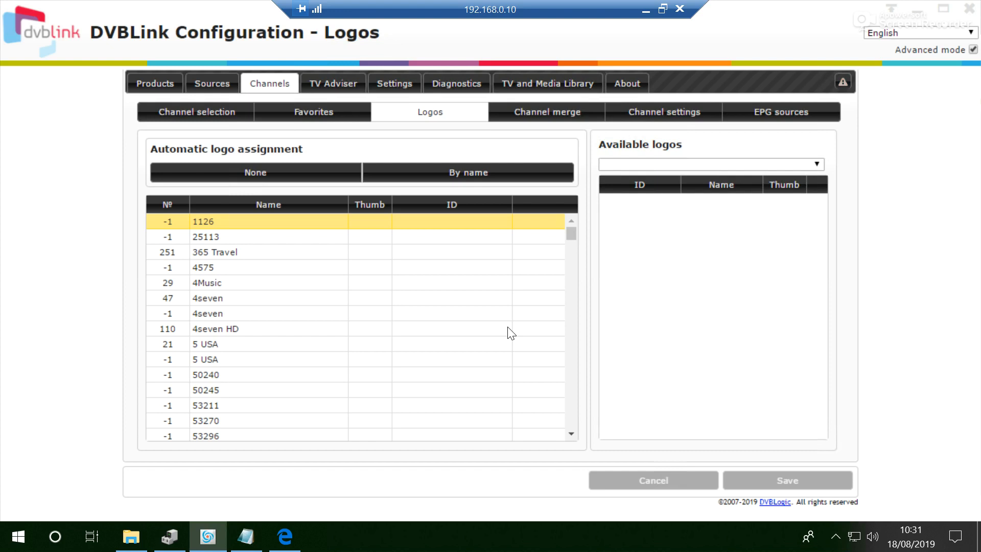
Step: View the TV guide and the configured TV sources, and return to the channel selection
{"action": "left_click", "coordinate": [547, 84]}
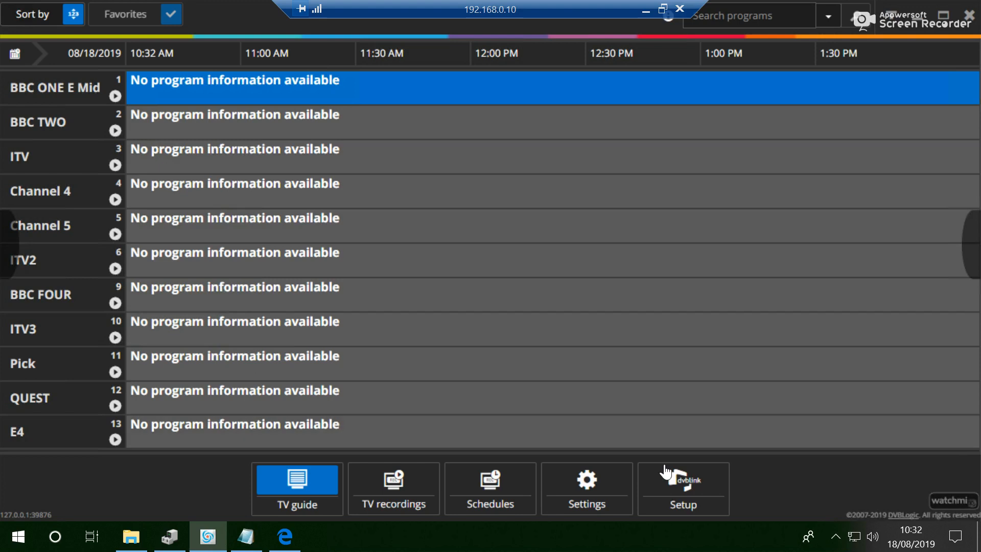
{"action": "left_click", "coordinate": [671, 472]}
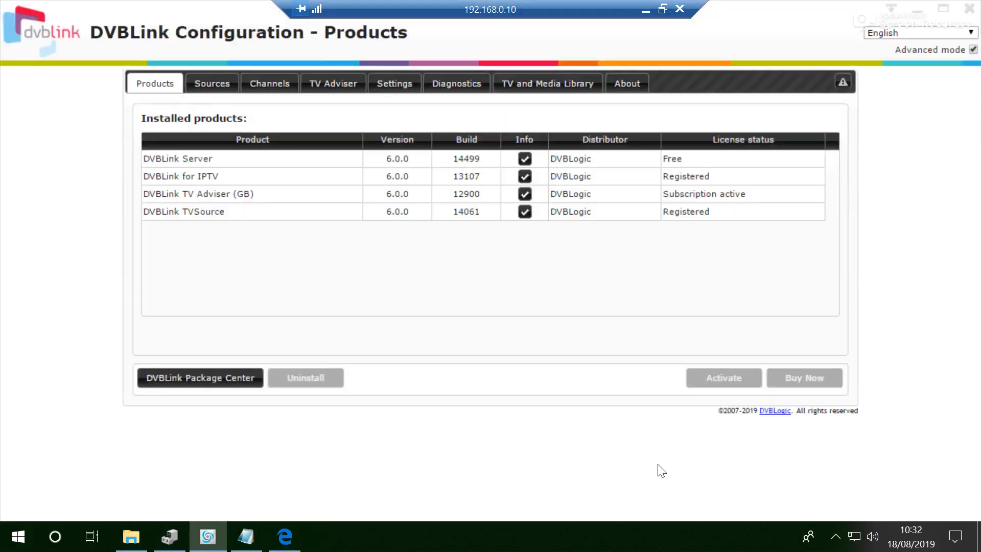
{"action": "left_click", "coordinate": [223, 80]}
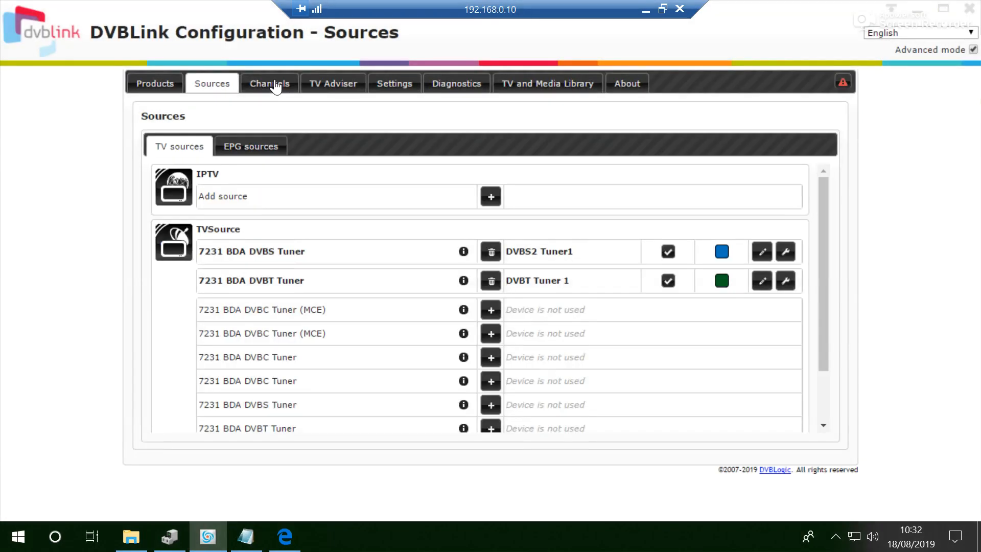
{"action": "left_click", "coordinate": [276, 86]}
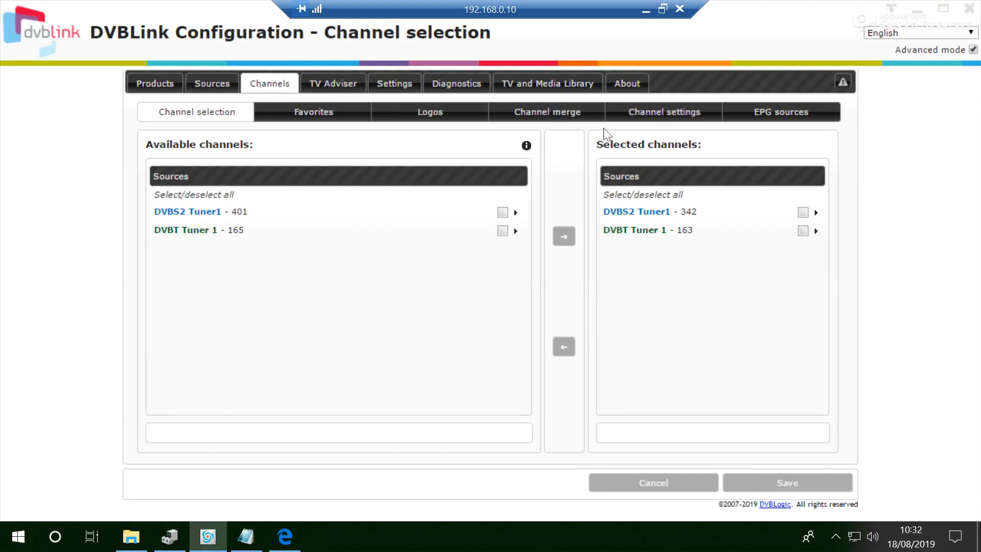
Step: Merge the available channels by name on the channel merge page
{"action": "left_click", "coordinate": [559, 113]}
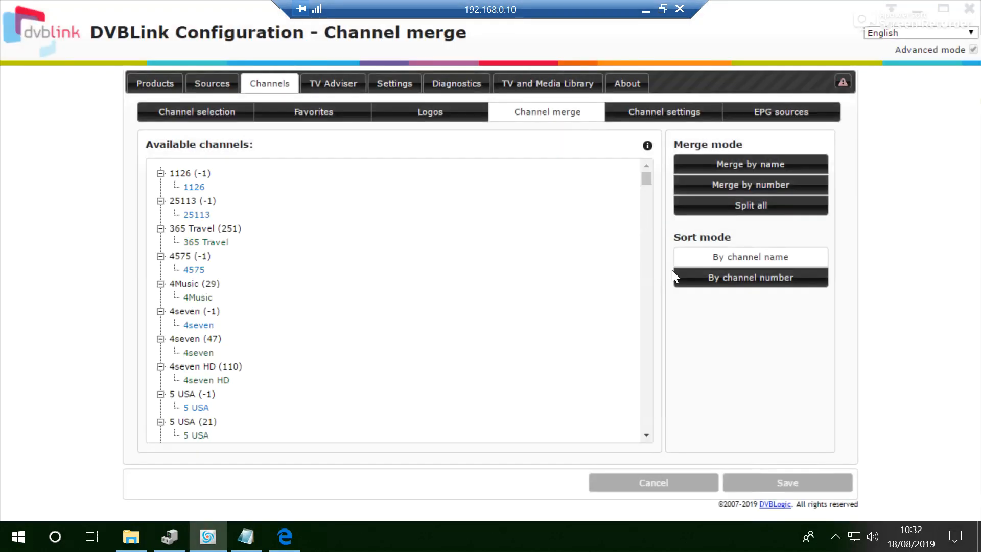
{"action": "left_click", "coordinate": [772, 166]}
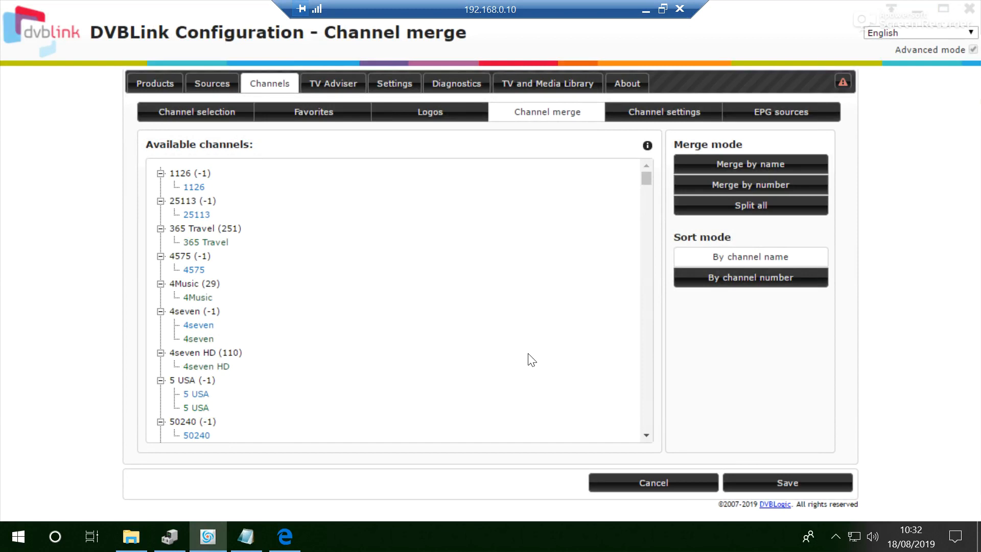
{"action": "mouse_move", "coordinate": [207, 328]}
{"action": "mouse_move", "coordinate": [268, 369]}
Step: Examine the merged channel list for channels that combine the satellite and terrestrial sources
{"action": "left_click", "coordinate": [646, 436]}
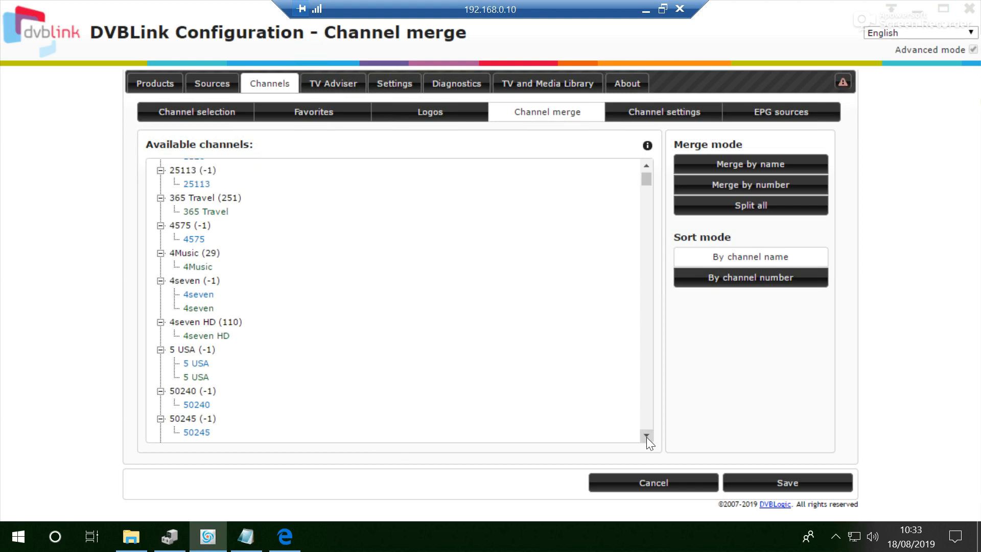
{"action": "left_click", "coordinate": [646, 436]}
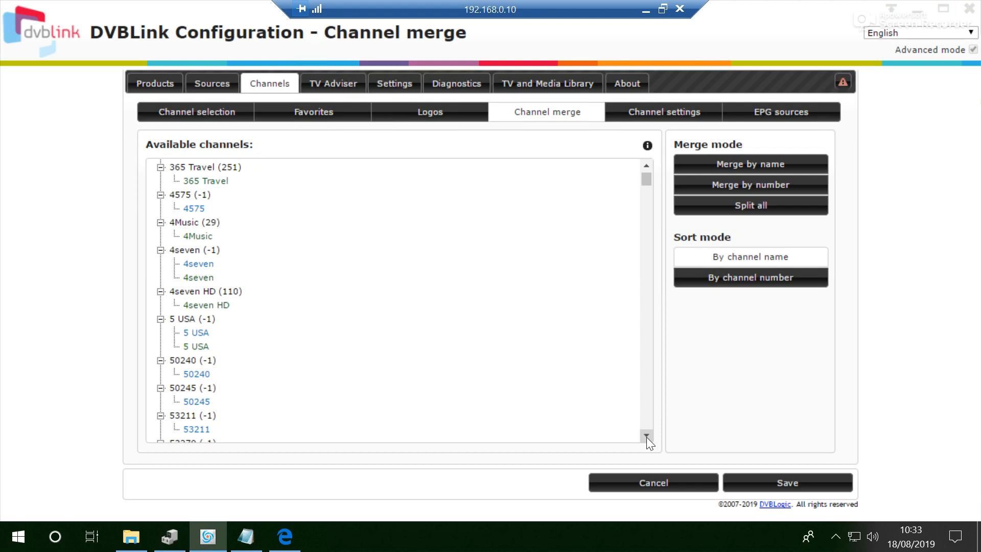
{"action": "scroll", "coordinate": [646, 440], "scroll_direction": "down", "scroll_amount": 5}
{"action": "scroll", "coordinate": [645, 440], "scroll_direction": "down", "scroll_amount": 6}
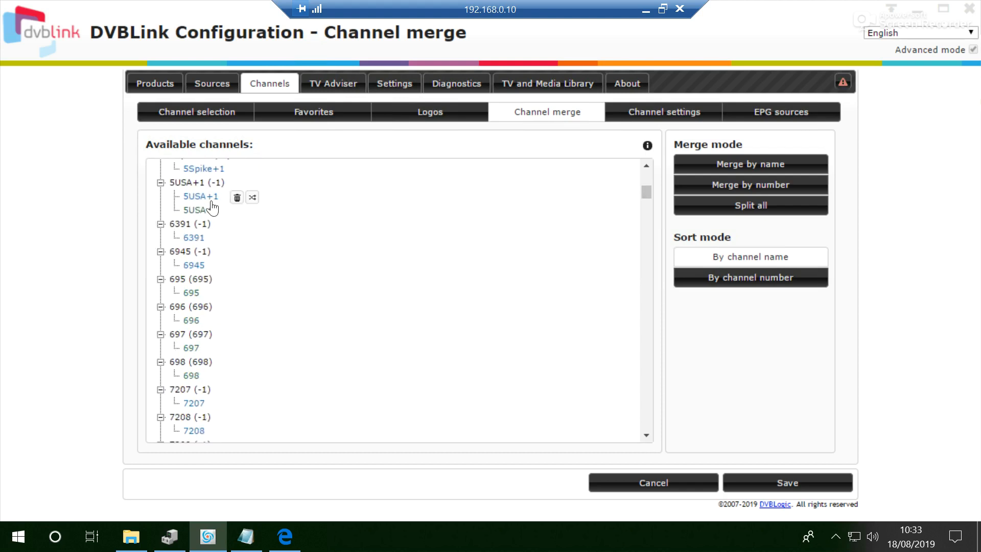
{"action": "mouse_move", "coordinate": [208, 217]}
{"action": "scroll", "coordinate": [645, 437], "scroll_direction": "down", "scroll_amount": 5}
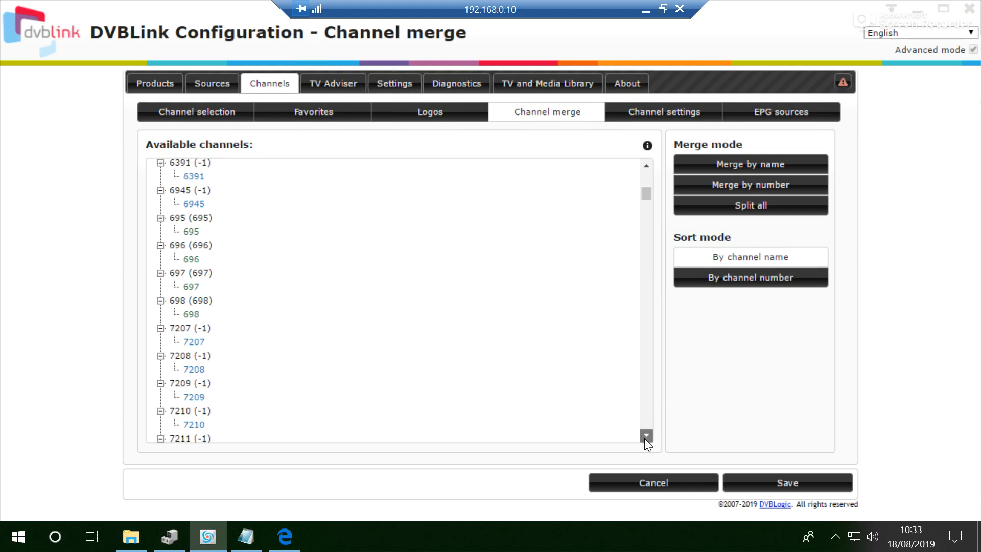
{"action": "scroll", "coordinate": [645, 437], "scroll_direction": "down", "scroll_amount": 5}
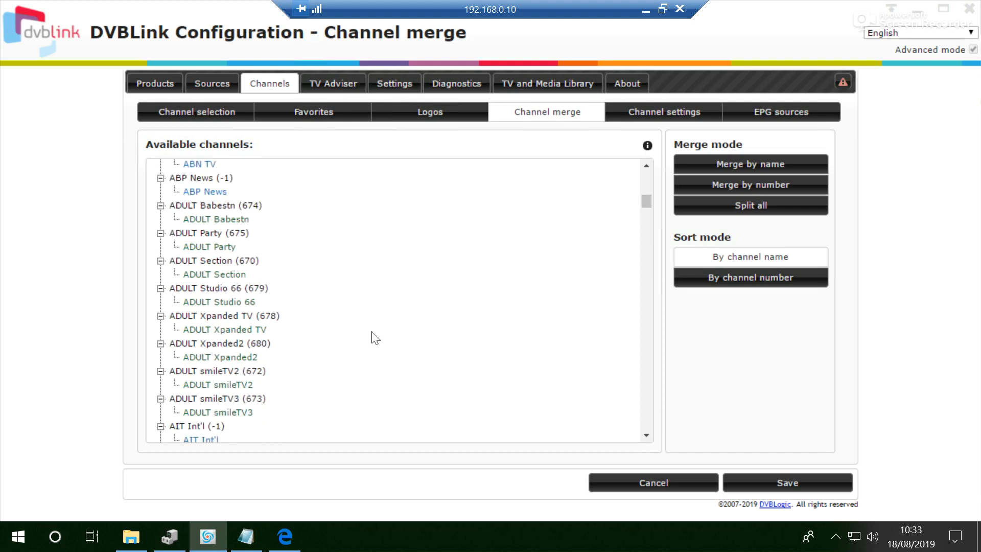
{"action": "left_click", "coordinate": [644, 373]}
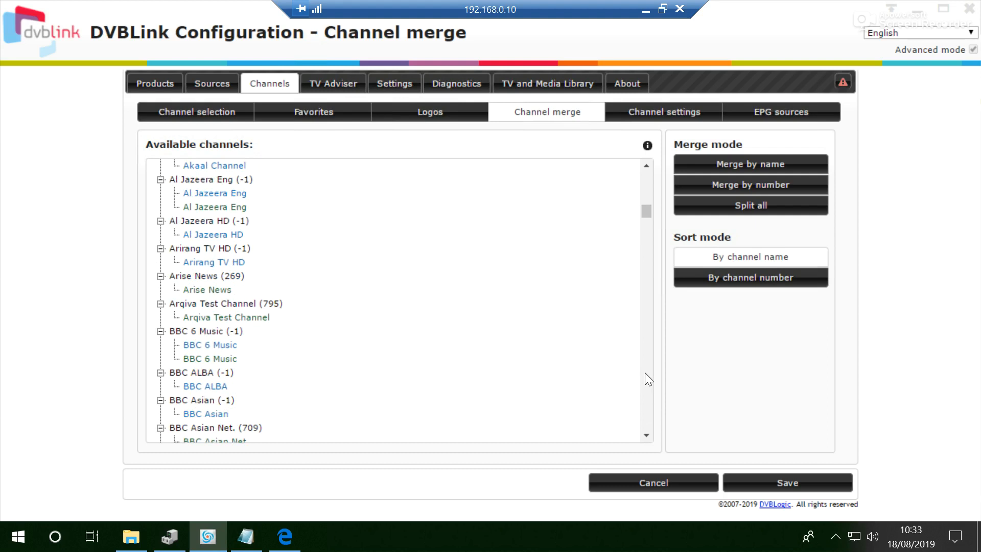
Step: Merge the satellite BBC Four into BBC FOUR (9) and the satellite BBC Four HD into BBC FOUR HD (106)
{"action": "scroll", "coordinate": [647, 436], "scroll_direction": "down", "scroll_amount": 4}
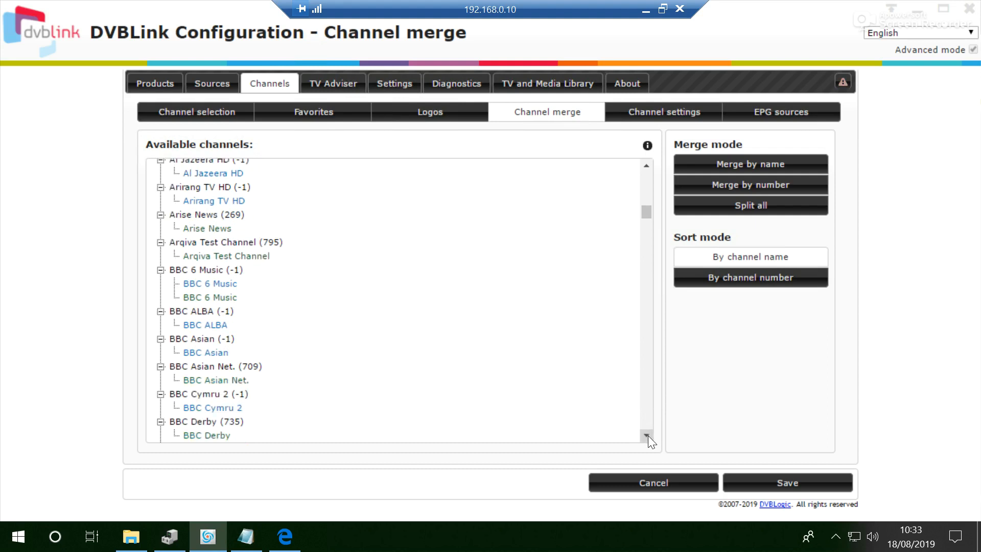
{"action": "scroll", "coordinate": [647, 436], "scroll_direction": "down", "scroll_amount": 2}
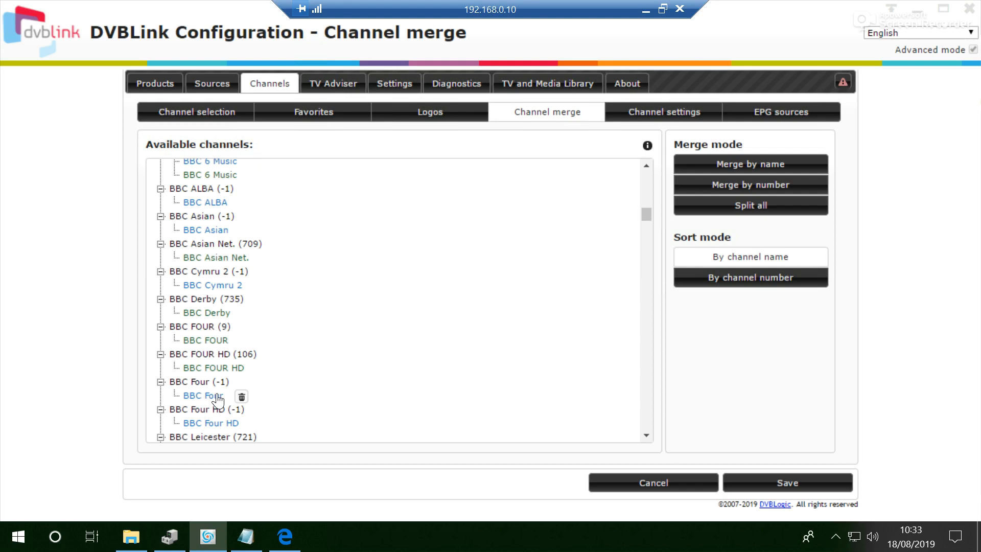
{"action": "left_click_drag", "start_coordinate": [215, 400], "coordinate": [220, 343]}
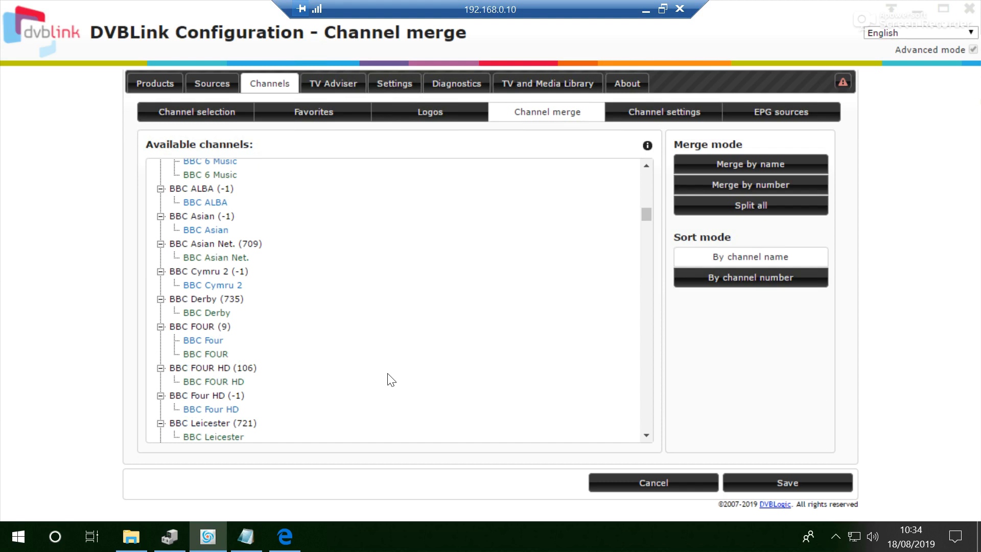
{"action": "left_click", "coordinate": [791, 485]}
{"action": "left_click_drag", "start_coordinate": [230, 410], "coordinate": [246, 388]}
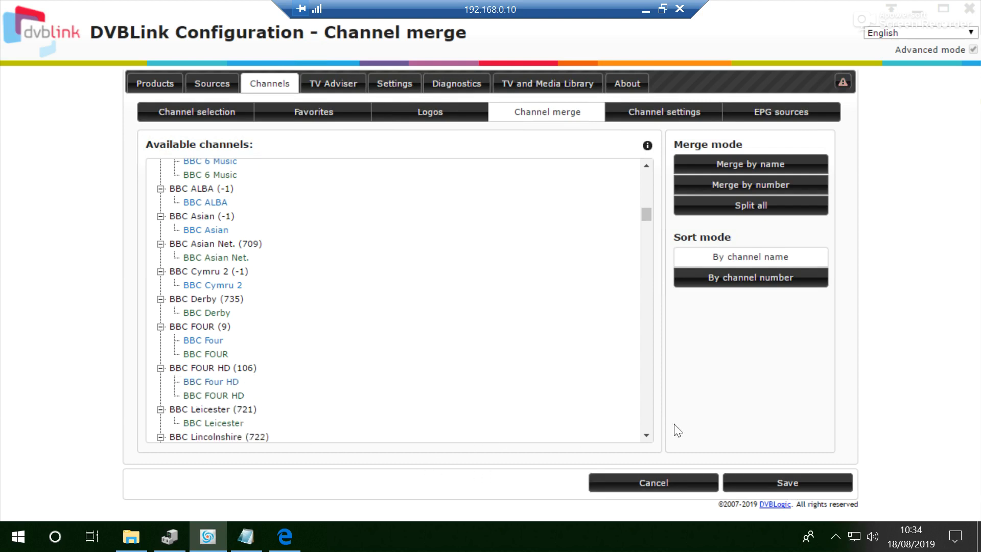
Step: Merge the satellite BBC One HD channel into the terrestrial BBC ONE HD (101) entry
{"action": "left_click", "coordinate": [647, 436]}
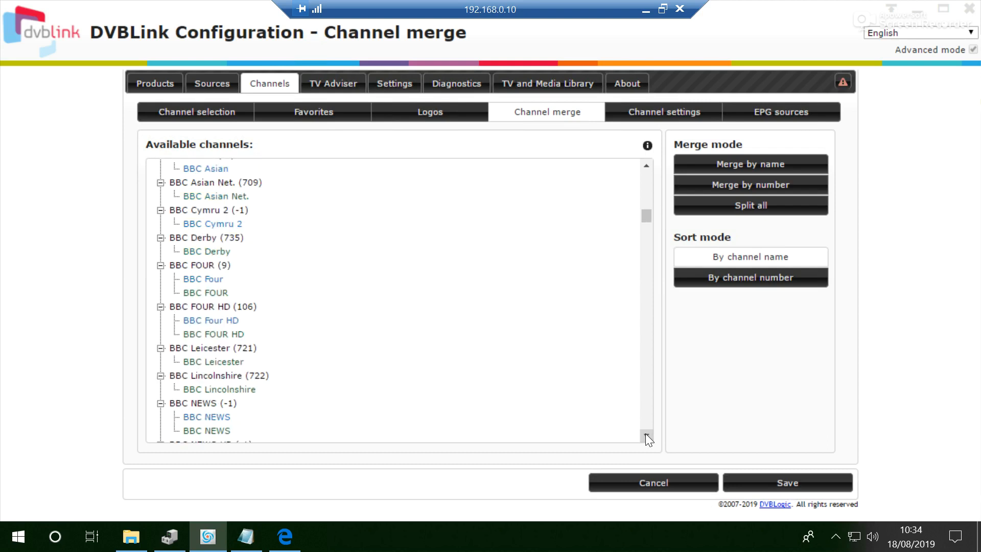
{"action": "left_click", "coordinate": [646, 434]}
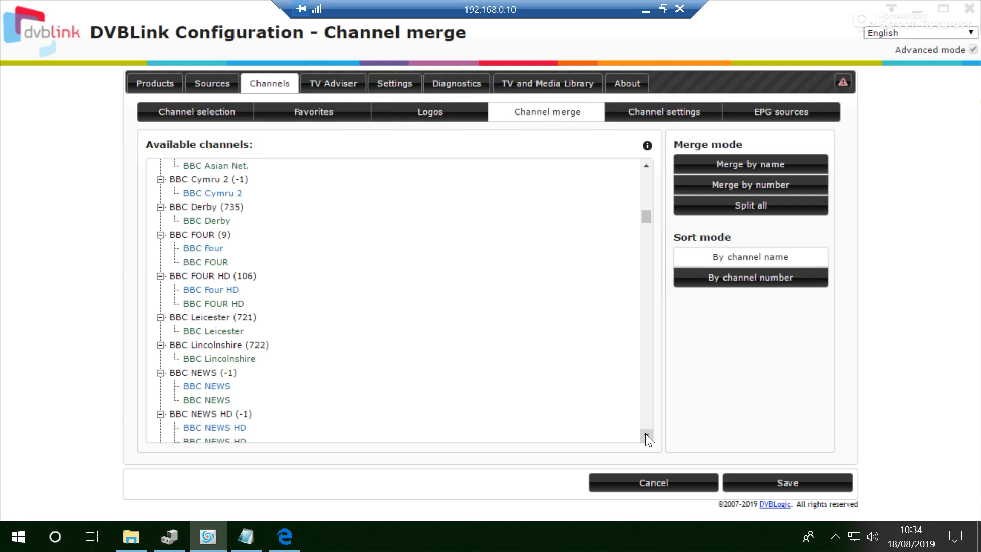
{"action": "left_click", "coordinate": [645, 434]}
{"action": "left_click", "coordinate": [645, 434]}
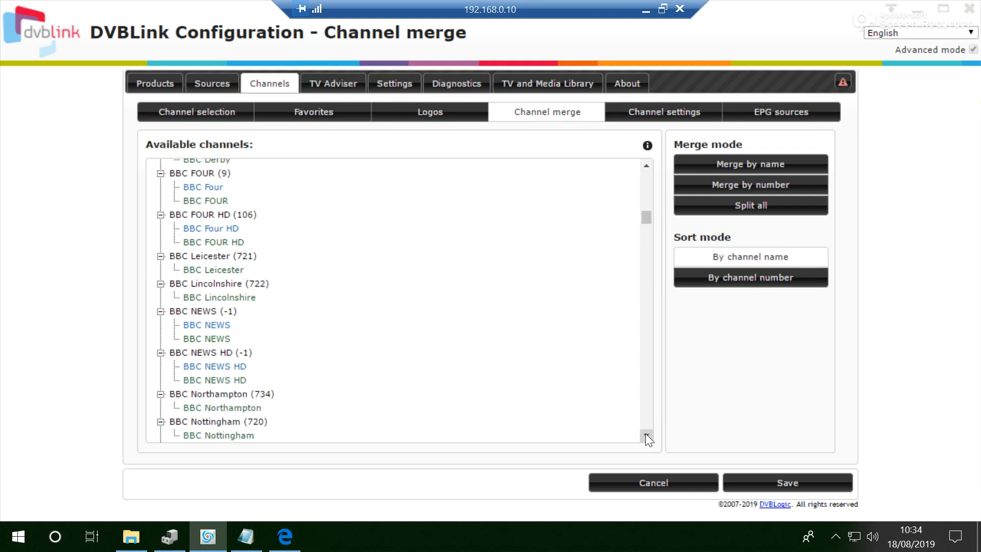
{"action": "left_click", "coordinate": [645, 435]}
{"action": "left_click", "coordinate": [646, 434]}
{"action": "left_click", "coordinate": [646, 435]}
{"action": "left_click", "coordinate": [645, 434]}
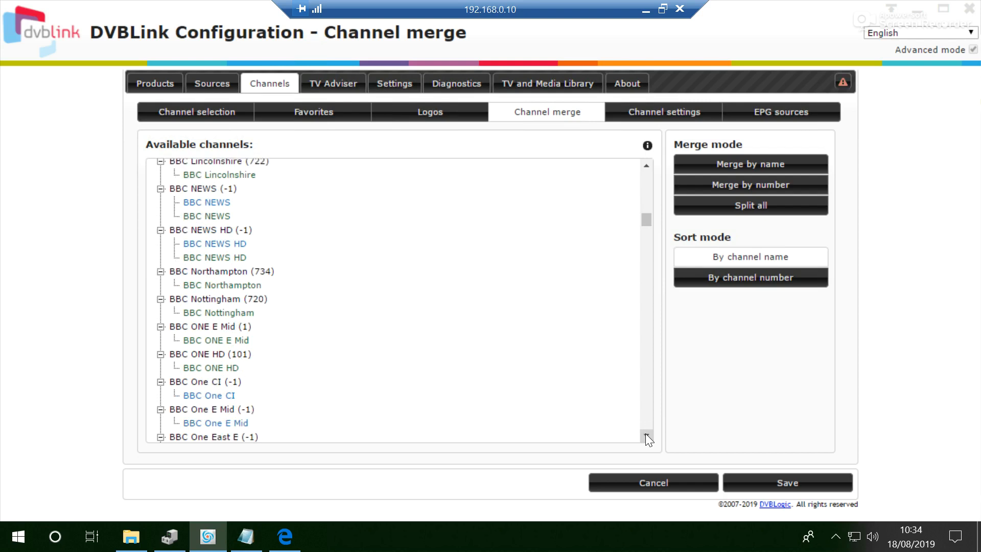
{"action": "left_click", "coordinate": [645, 434]}
{"action": "left_click", "coordinate": [645, 434]}
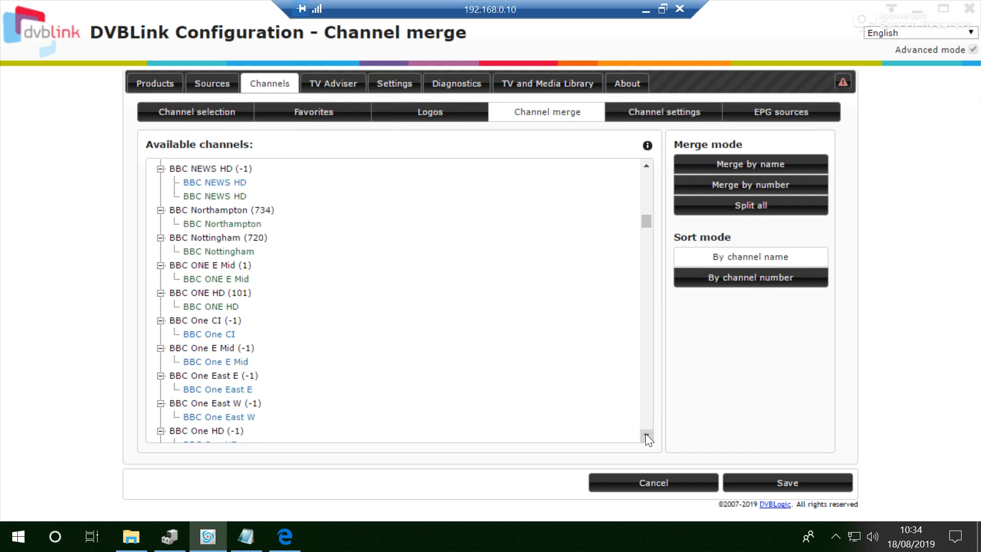
{"action": "left_click", "coordinate": [645, 434]}
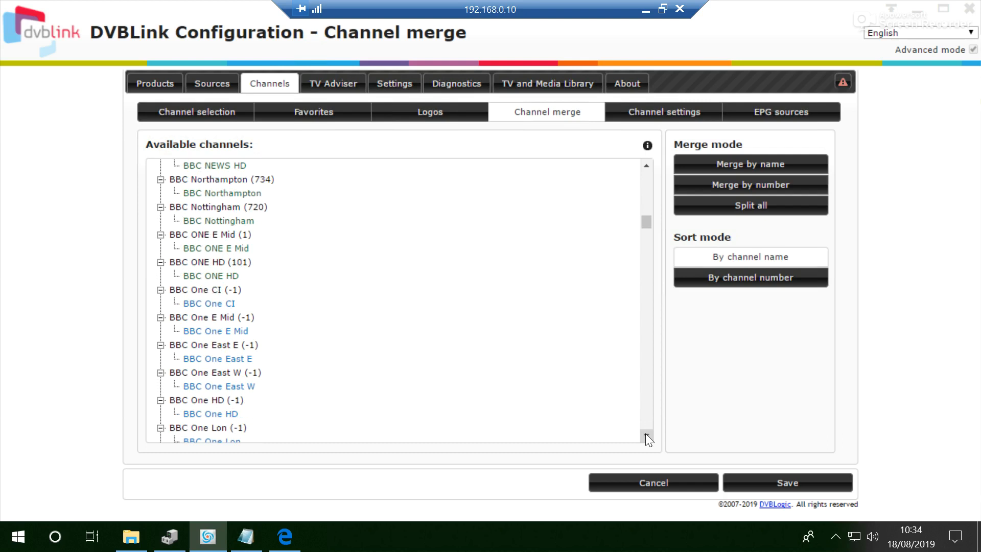
{"action": "left_click_drag", "start_coordinate": [225, 414], "coordinate": [223, 289]}
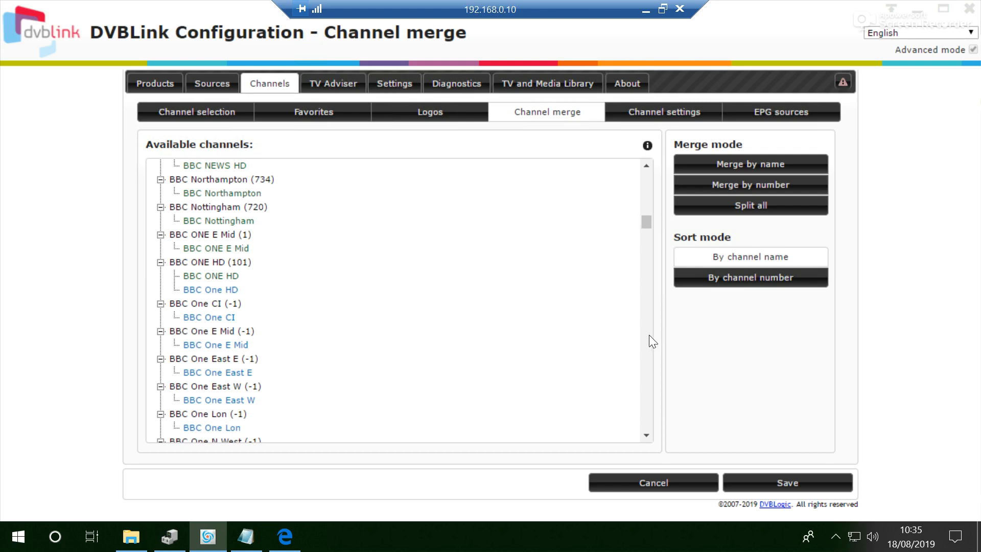
Step: Check the remaining BBC and following channels in the merge list, and save the channel merges
{"action": "scroll", "coordinate": [649, 335], "scroll_direction": "down", "scroll_amount": 3}
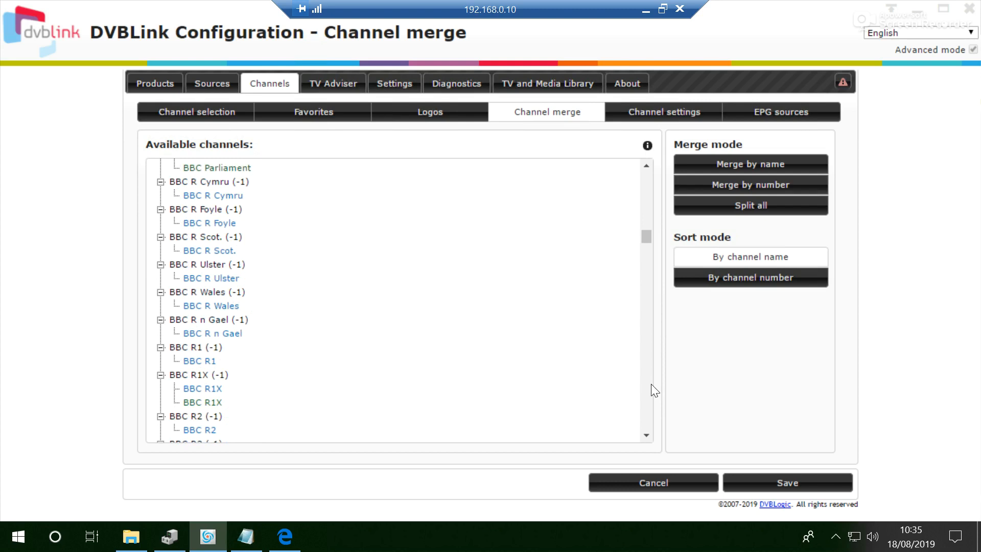
{"action": "scroll", "coordinate": [650, 385], "scroll_direction": "down", "scroll_amount": 3}
{"action": "scroll", "coordinate": [651, 384], "scroll_direction": "down", "scroll_amount": 6}
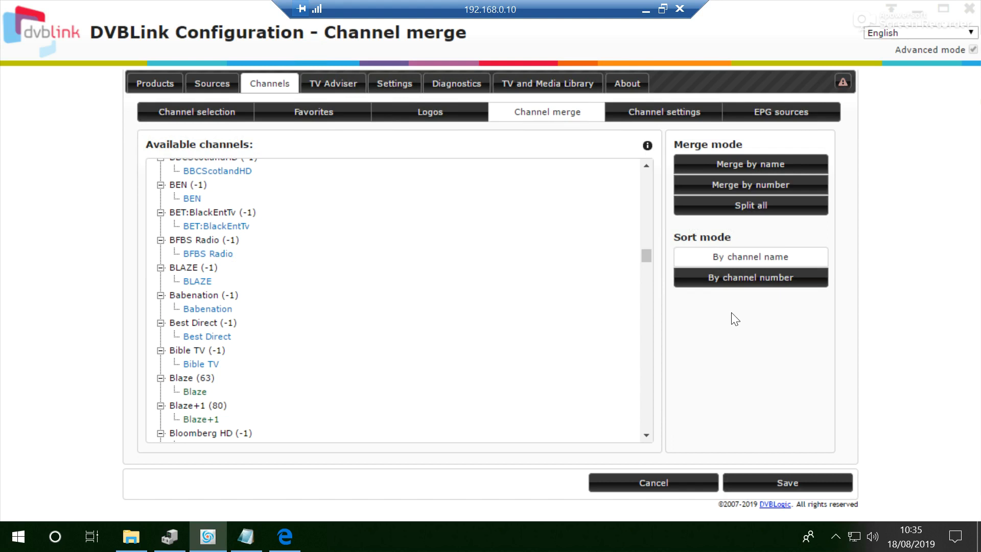
{"action": "left_click", "coordinate": [773, 480]}
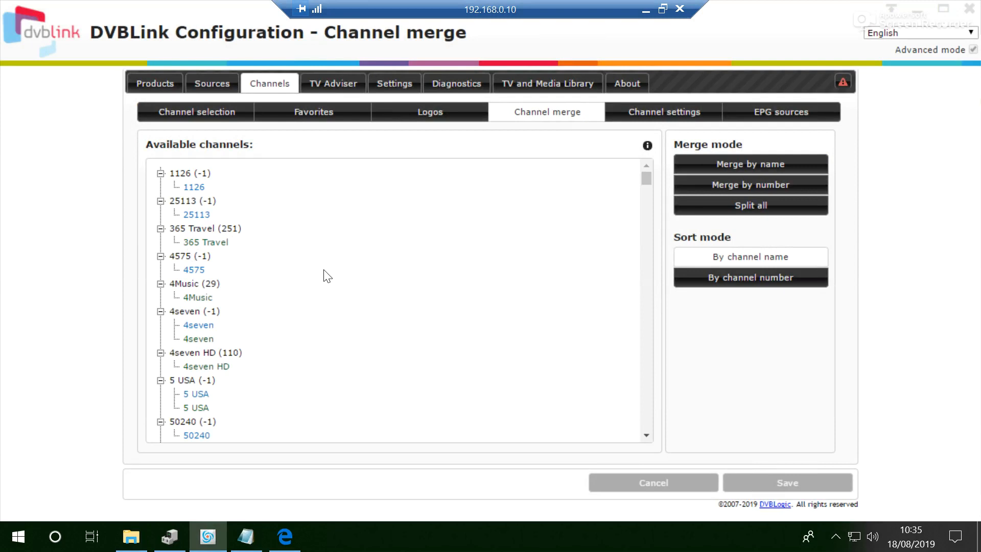
Step: Open the channel settings and sort the channel list by name in ascending order
{"action": "left_click", "coordinate": [670, 113]}
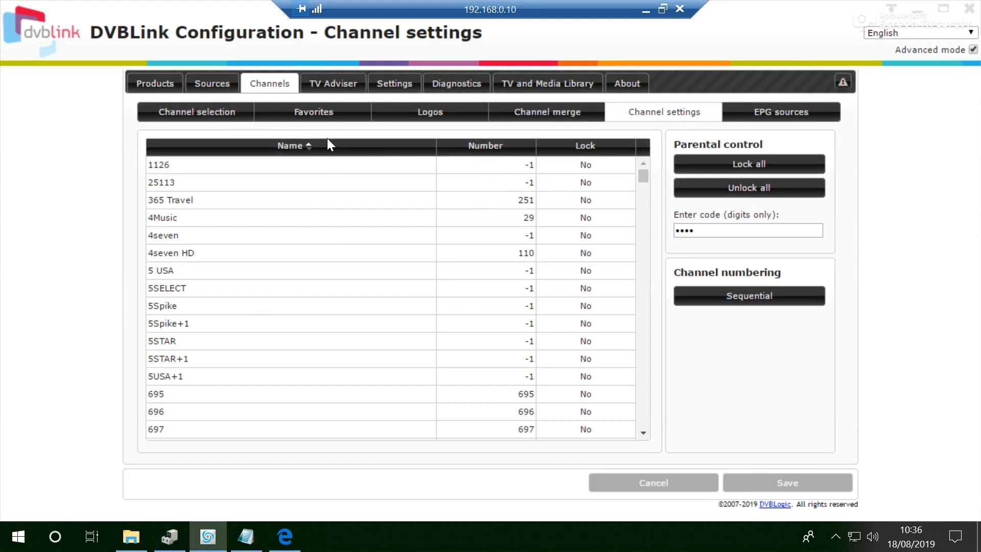
{"action": "left_click", "coordinate": [310, 149]}
{"action": "left_click", "coordinate": [310, 150]}
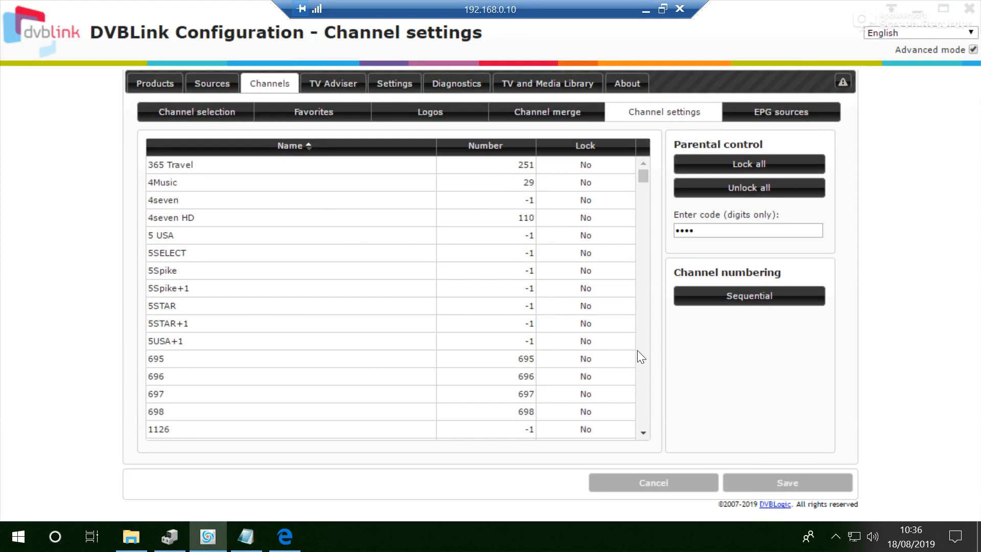
Step: Set the number of the satellite BBC One E Mid channel to 2 and shift the conflicting channel numbers
{"action": "scroll", "coordinate": [644, 359], "scroll_direction": "down", "scroll_amount": 15}
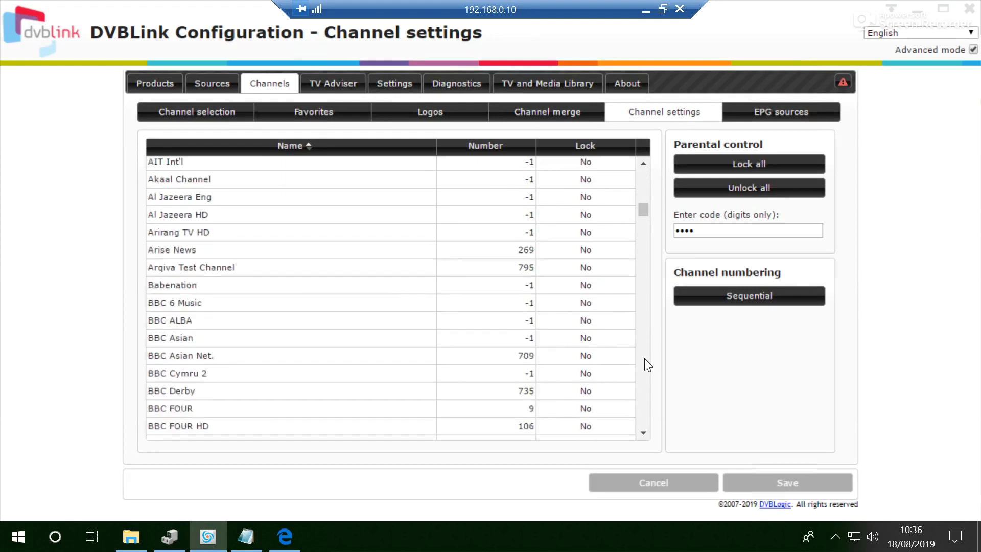
{"action": "scroll", "coordinate": [645, 357], "scroll_direction": "down", "scroll_amount": 5}
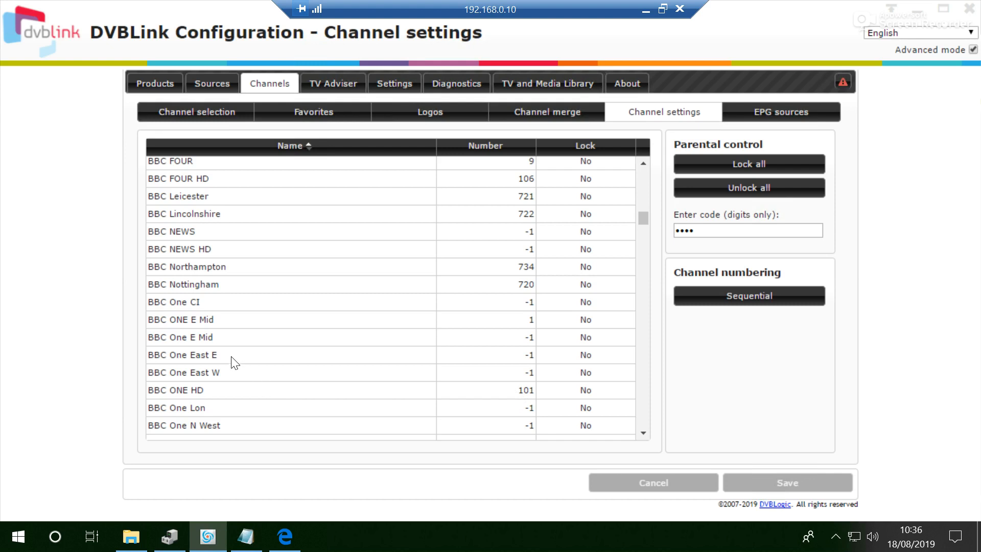
{"action": "double_click", "coordinate": [236, 321]}
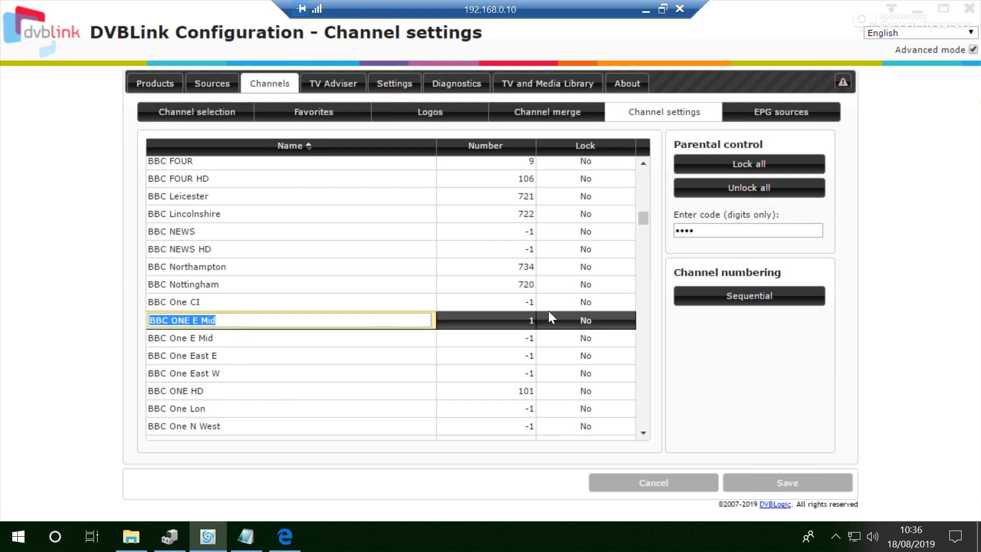
{"action": "left_click", "coordinate": [526, 320]}
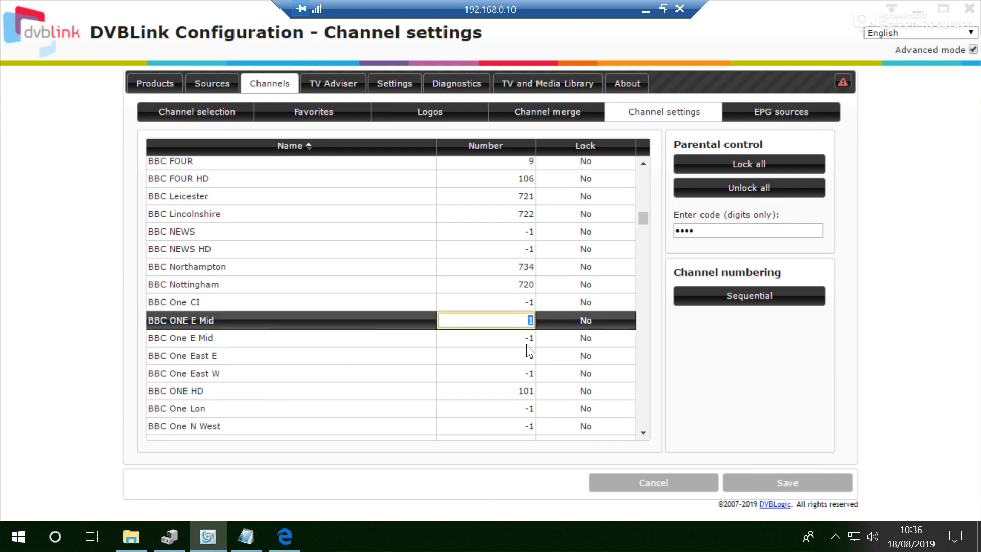
{"action": "left_click", "coordinate": [522, 338]}
{"action": "type", "text": "2"}
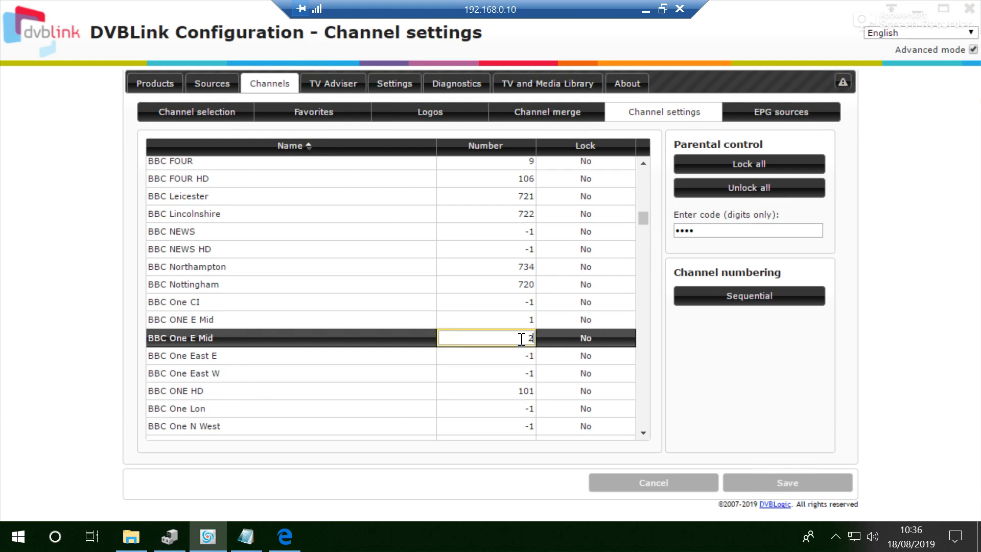
{"action": "key", "text": "Return"}
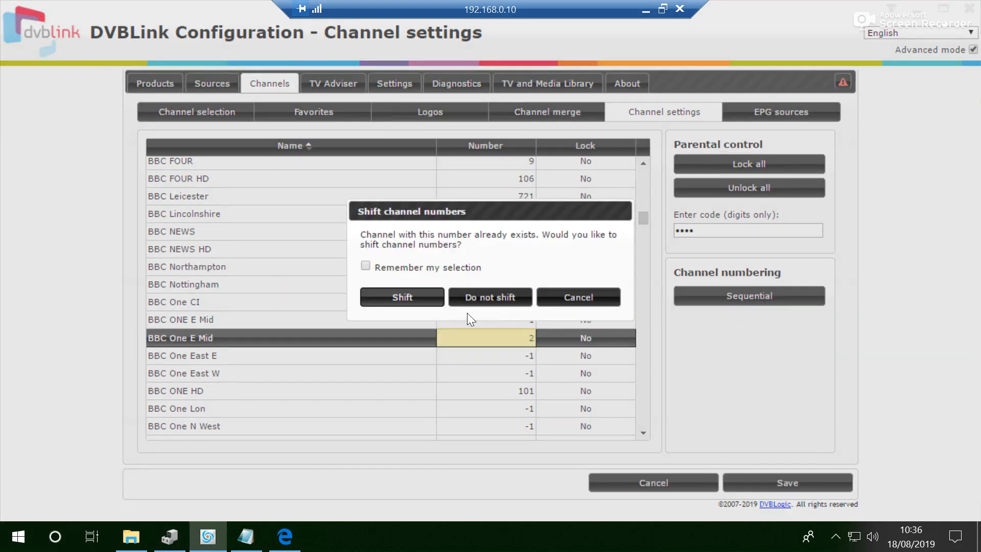
{"action": "left_click", "coordinate": [408, 295]}
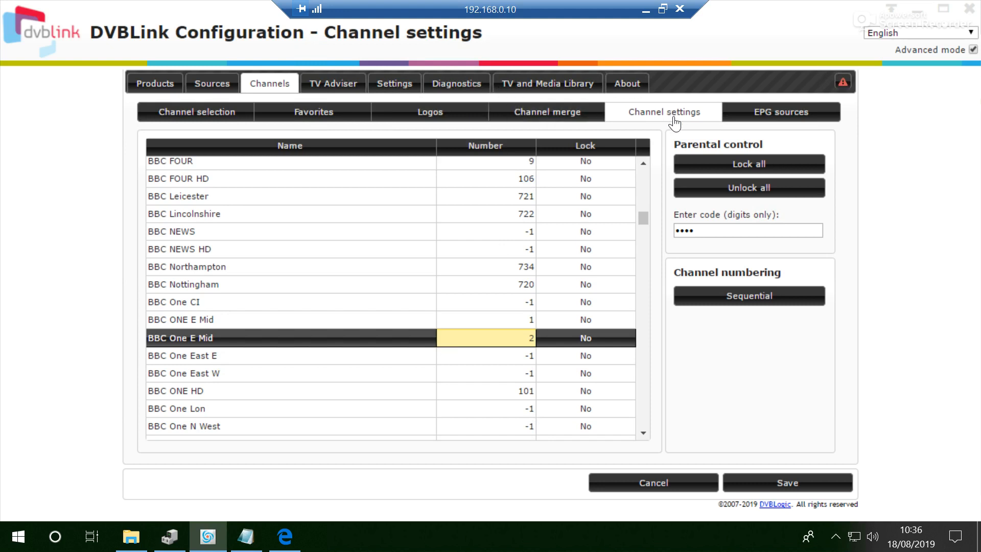
Step: Leave the channel settings without saving the numbering changes and open the EPG source assignments
{"action": "left_click", "coordinate": [774, 116]}
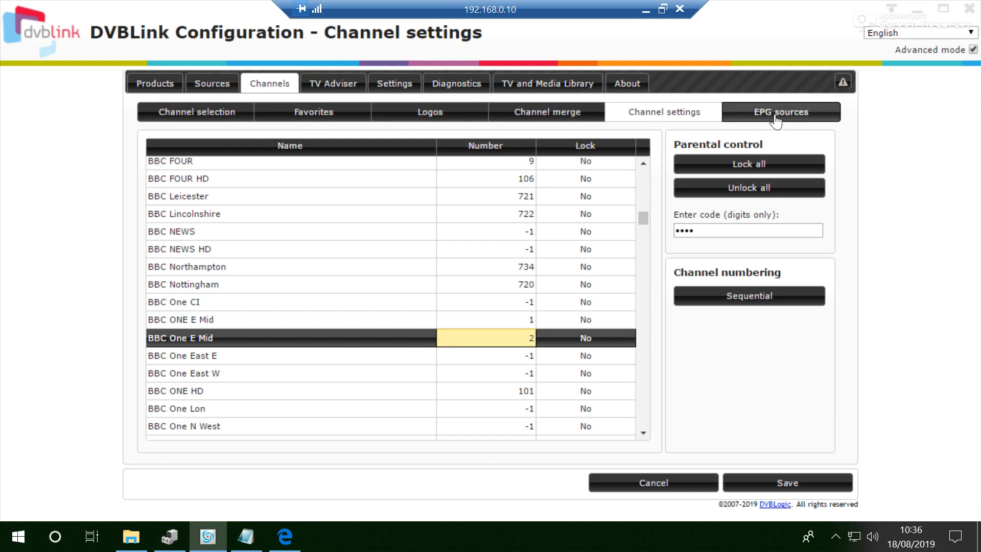
{"action": "left_click", "coordinate": [465, 284]}
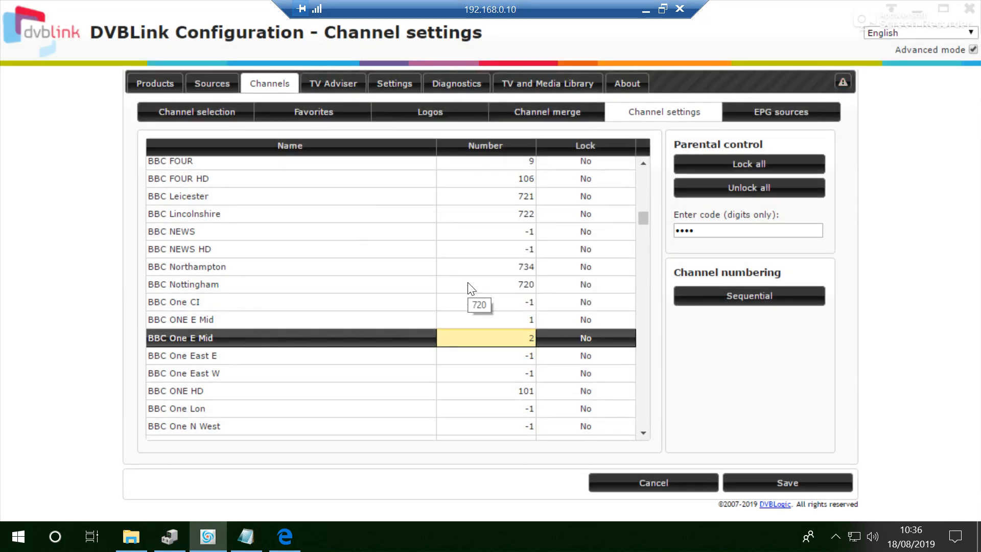
{"action": "left_click", "coordinate": [788, 116]}
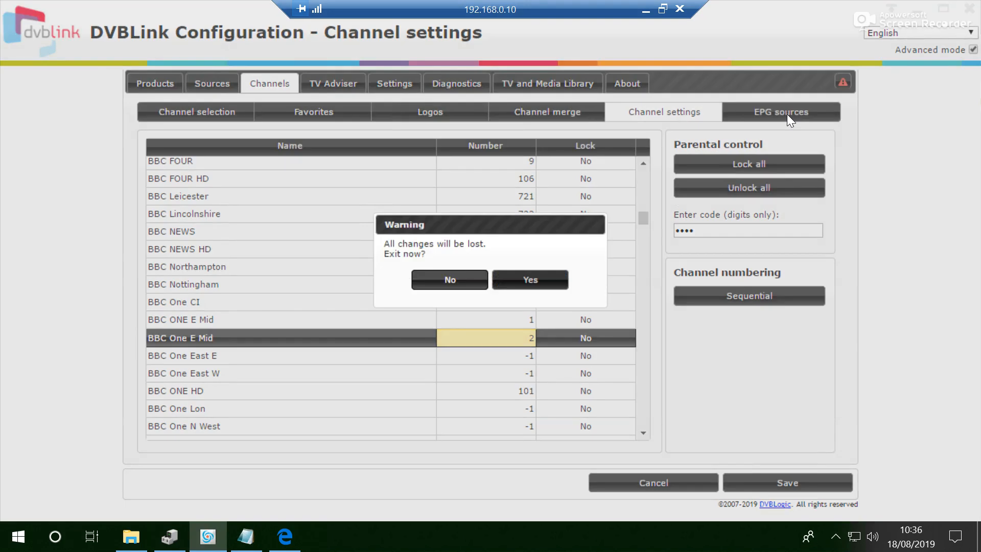
{"action": "left_click", "coordinate": [534, 274]}
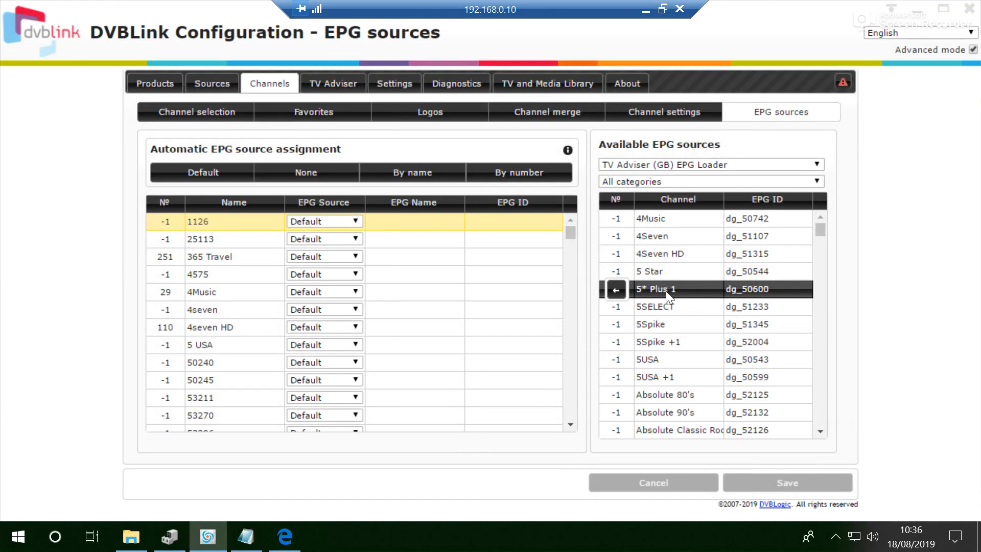
Step: Try automatic TV Adviser channel assignment, matching 5Spike+1 to 5Spike +1 and 5USA+1 to 5USA +1, then stop matching and discard the assignments
{"action": "left_click", "coordinate": [346, 91]}
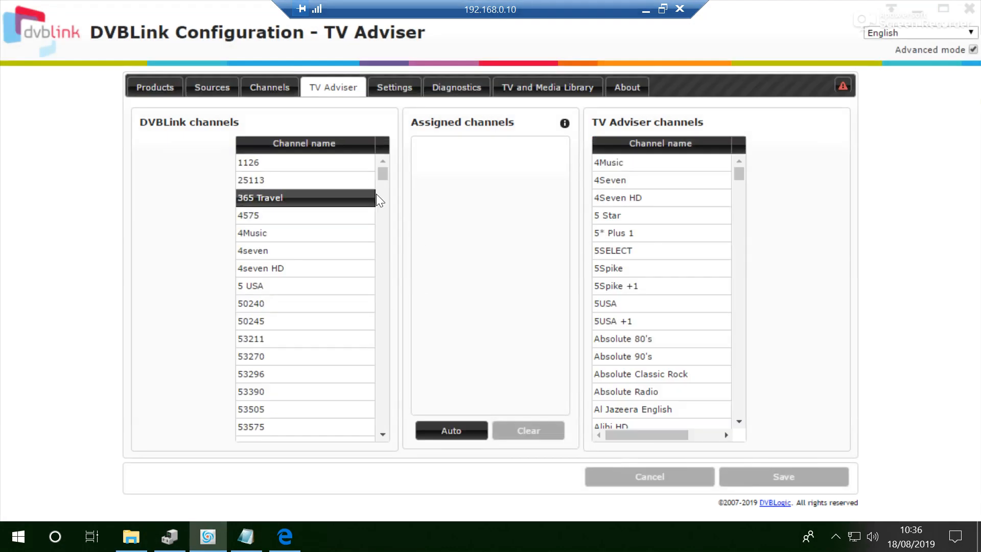
{"action": "left_click_drag", "start_coordinate": [384, 175], "coordinate": [378, 140]}
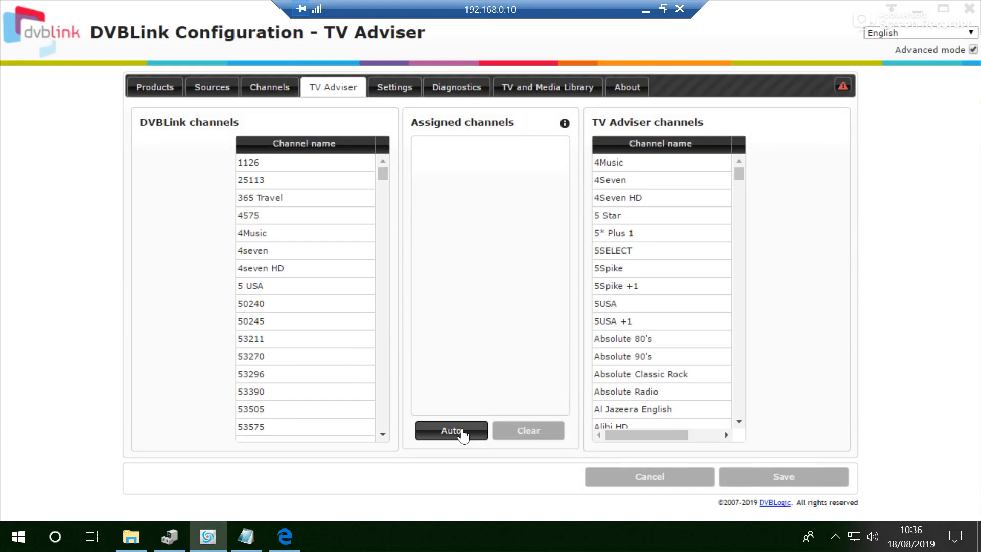
{"action": "left_click", "coordinate": [463, 433]}
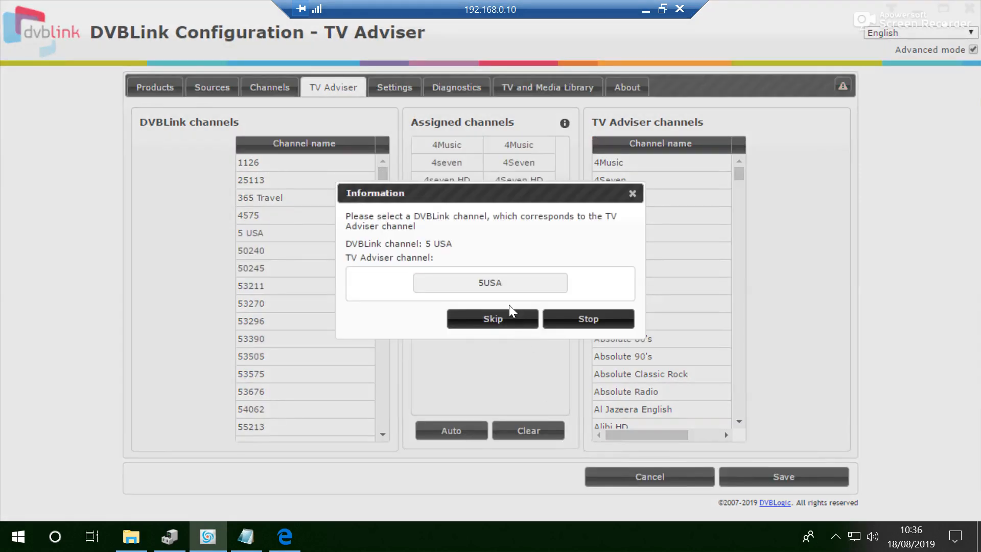
{"action": "left_click", "coordinate": [498, 314]}
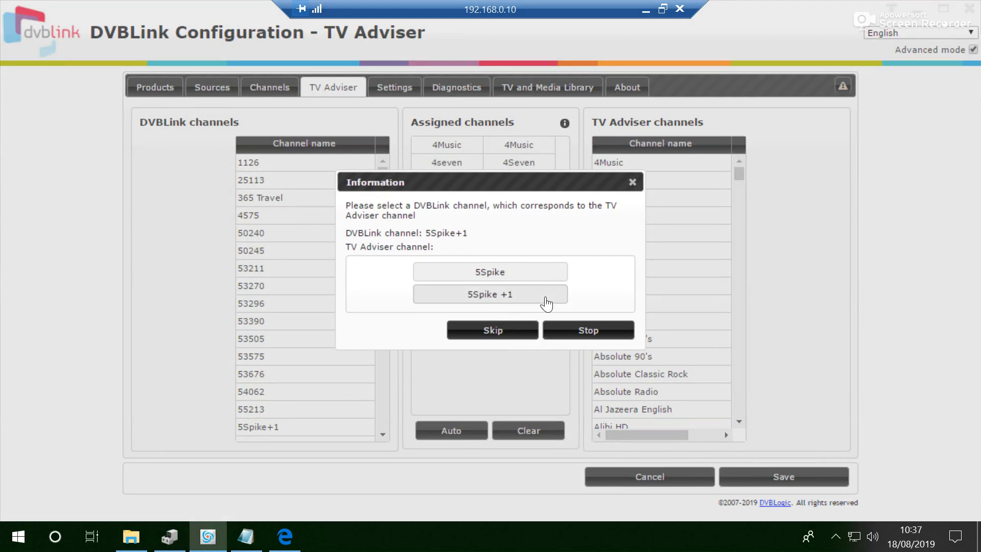
{"action": "left_click", "coordinate": [516, 300]}
{"action": "left_click", "coordinate": [507, 290]}
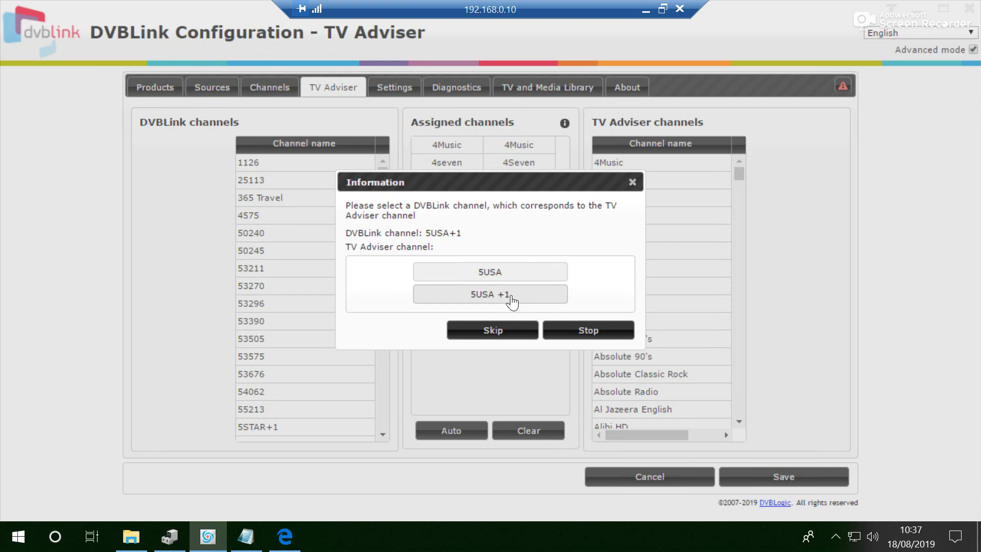
{"action": "left_click", "coordinate": [511, 295]}
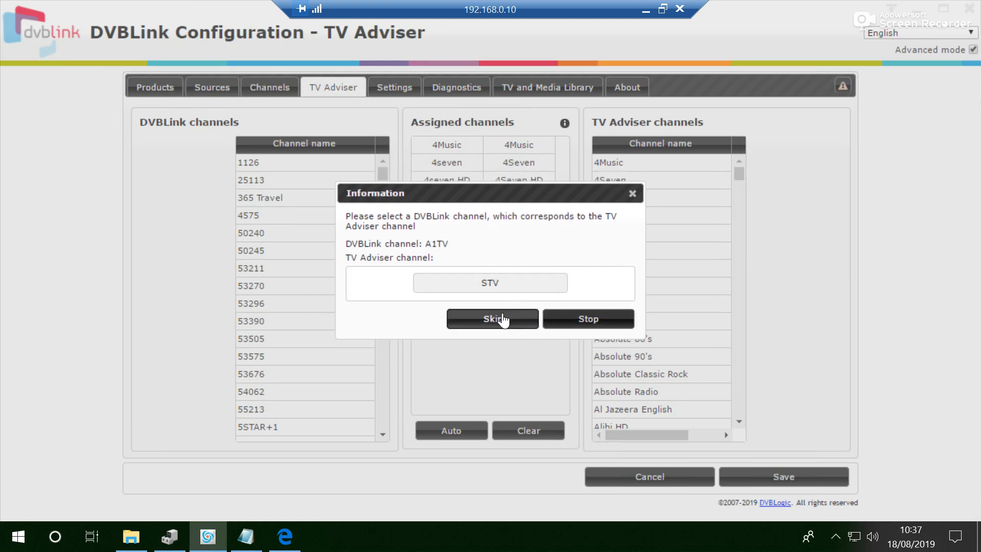
{"action": "left_click", "coordinate": [632, 194]}
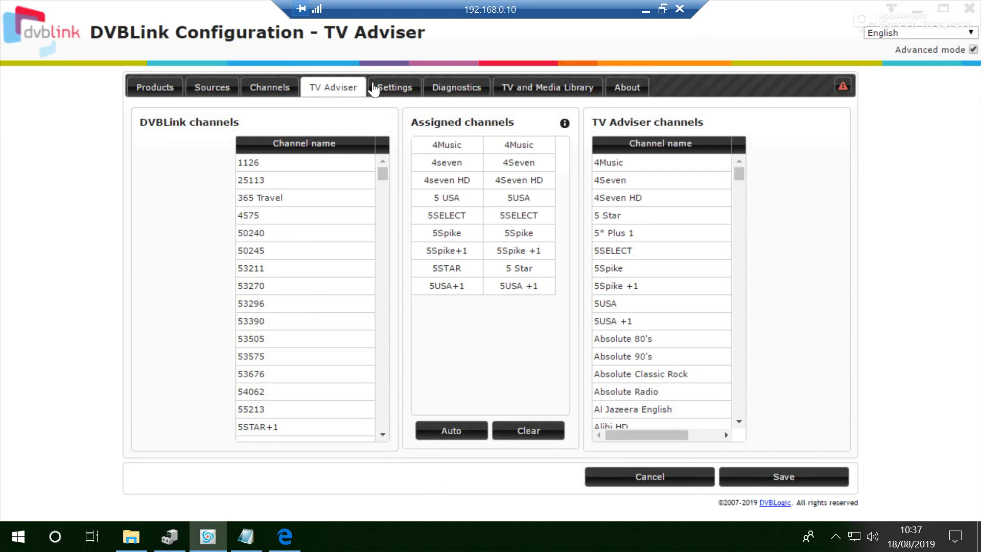
{"action": "left_click", "coordinate": [281, 92]}
{"action": "left_click", "coordinate": [531, 279]}
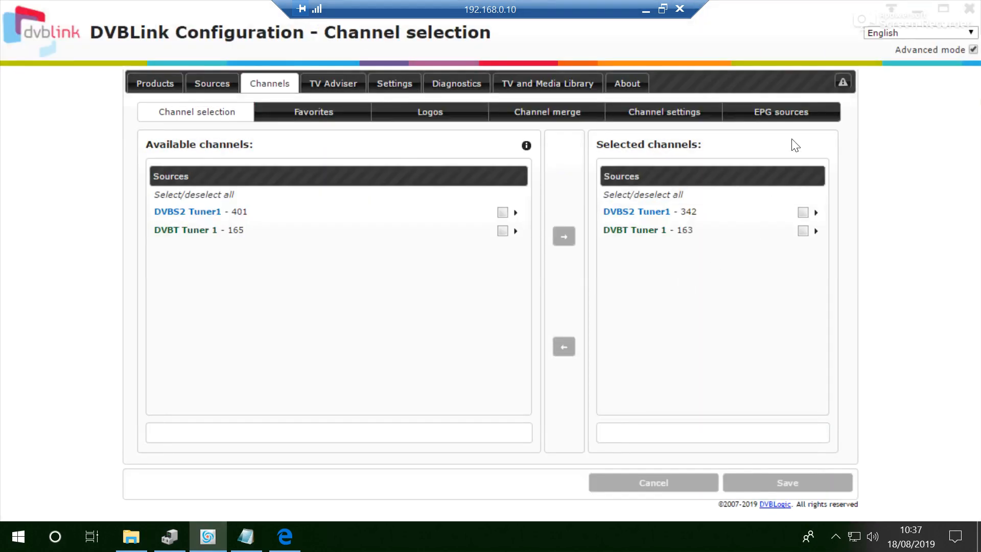
Step: Examine the channel list in the EPG source assignments and the available EPG loaders and categories
{"action": "left_click", "coordinate": [795, 121]}
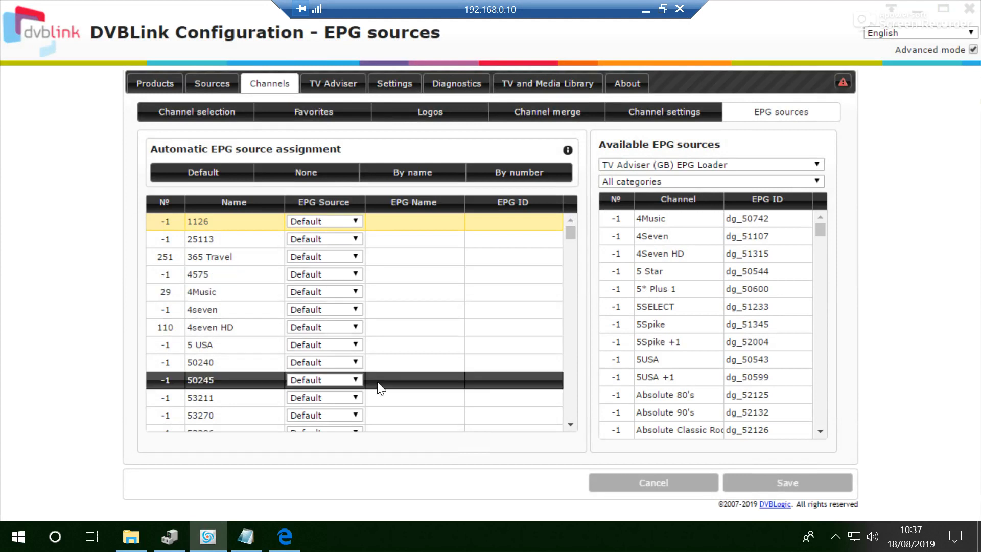
{"action": "scroll", "coordinate": [567, 330], "scroll_direction": "down", "scroll_amount": 4}
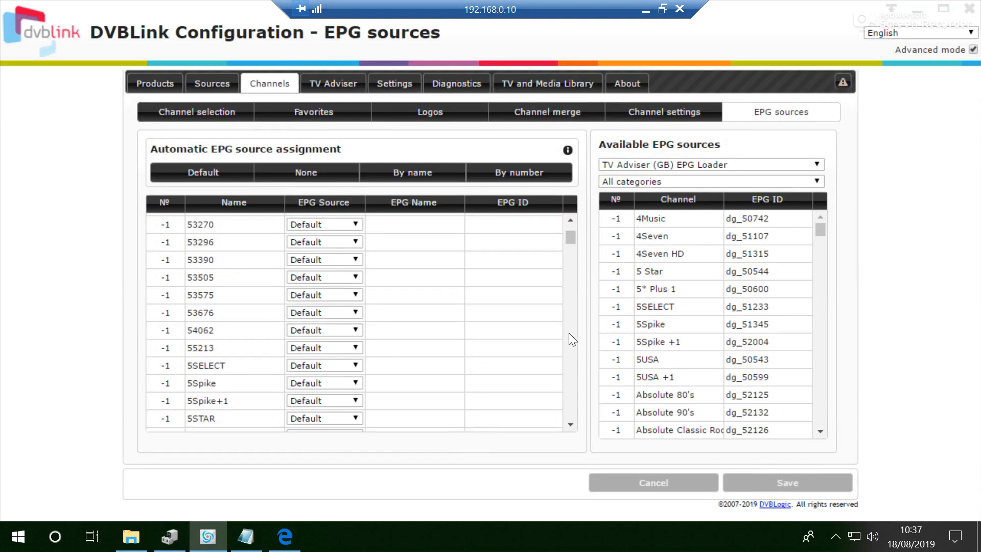
{"action": "left_click", "coordinate": [813, 166]}
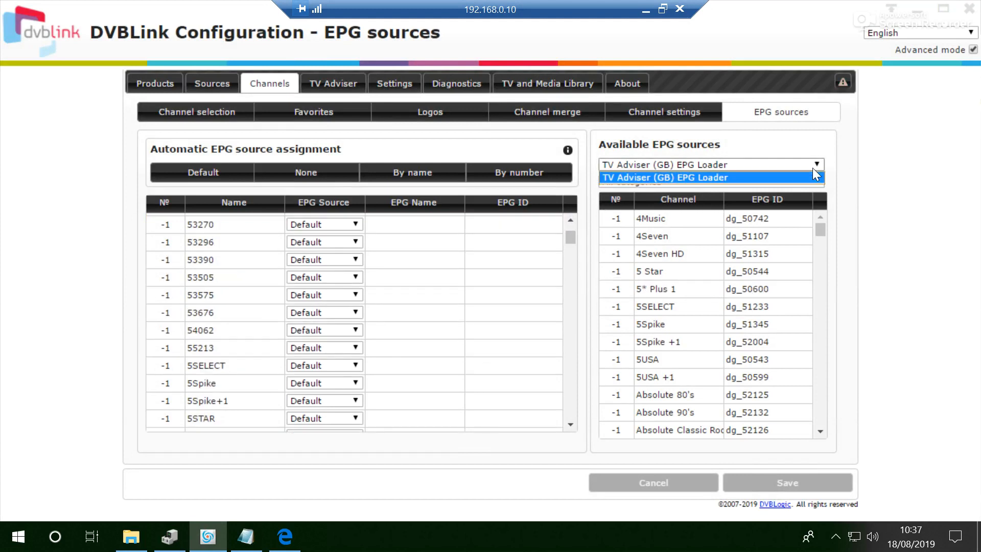
{"action": "left_click", "coordinate": [771, 175]}
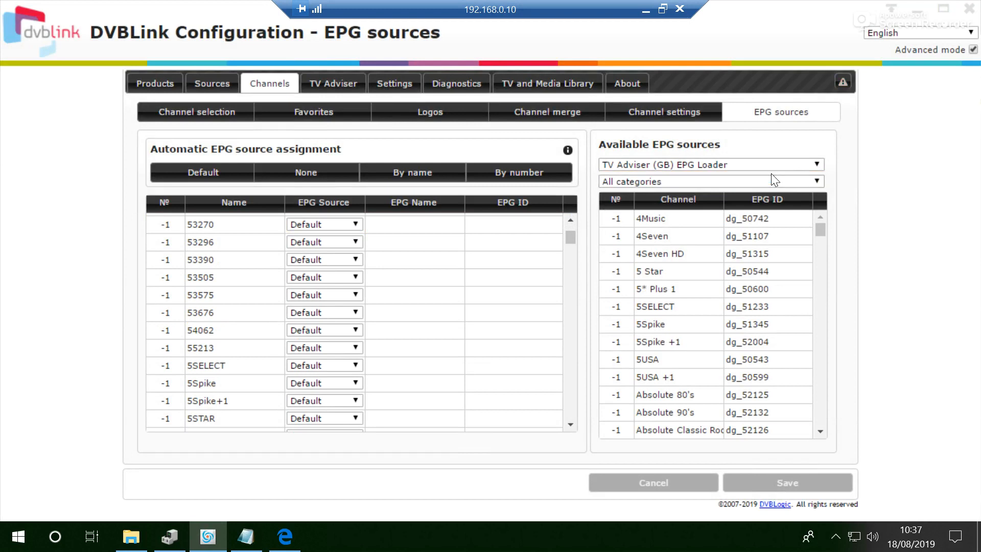
{"action": "left_click", "coordinate": [819, 167]}
{"action": "left_click", "coordinate": [810, 179]}
{"action": "left_click", "coordinate": [686, 254]}
{"action": "mouse_move", "coordinate": [567, 232]}
{"action": "left_mouse_down"}
{"action": "mouse_move", "coordinate": [571, 250]}
{"action": "mouse_move", "coordinate": [571, 239]}
{"action": "left_mouse_up"}
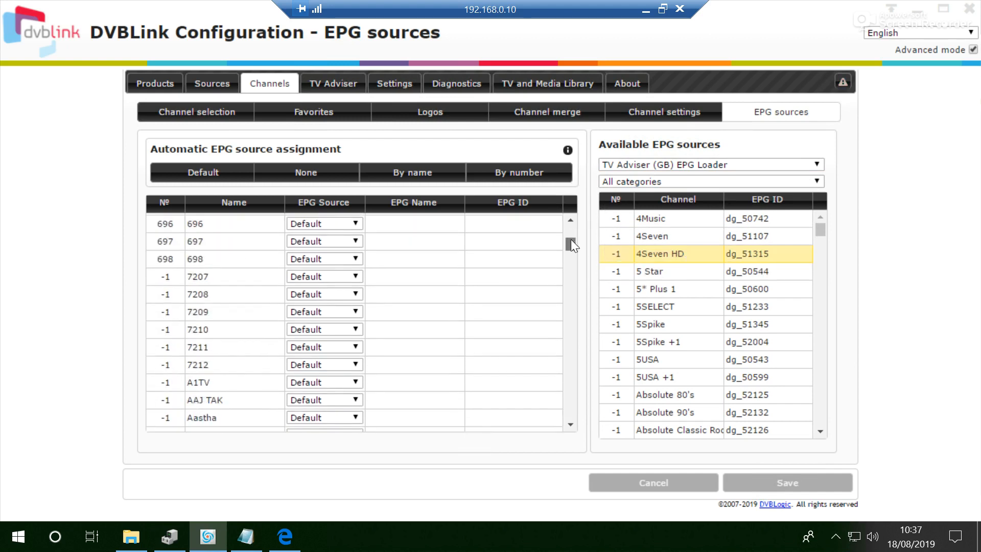
{"action": "scroll", "coordinate": [565, 224], "scroll_direction": "up", "scroll_amount": 5}
{"action": "scroll", "coordinate": [566, 223], "scroll_direction": "up", "scroll_amount": 4}
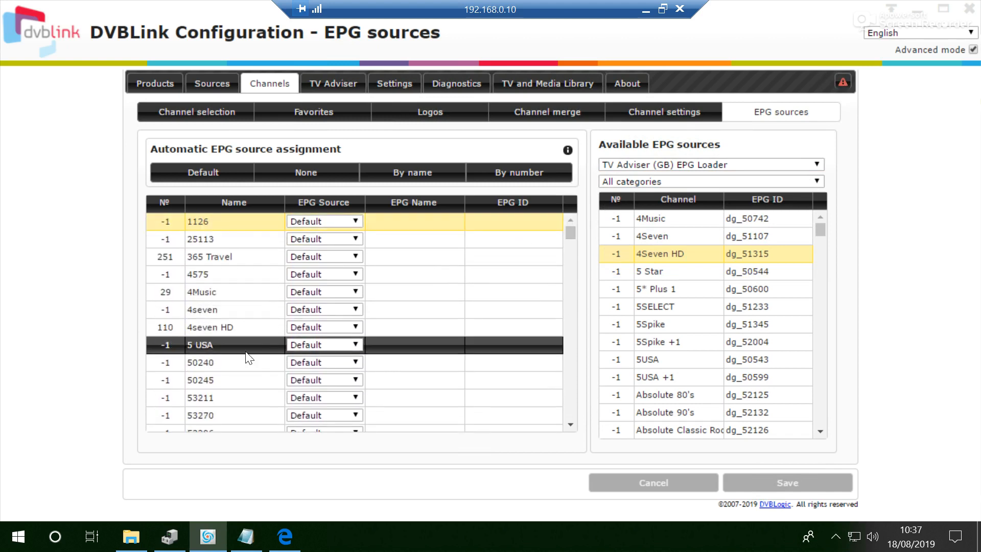
Step: Assign the TV Adviser 4Seven HD guide to the 4seven HD channel
{"action": "left_click", "coordinate": [242, 328]}
{"action": "mouse_move", "coordinate": [661, 259]}
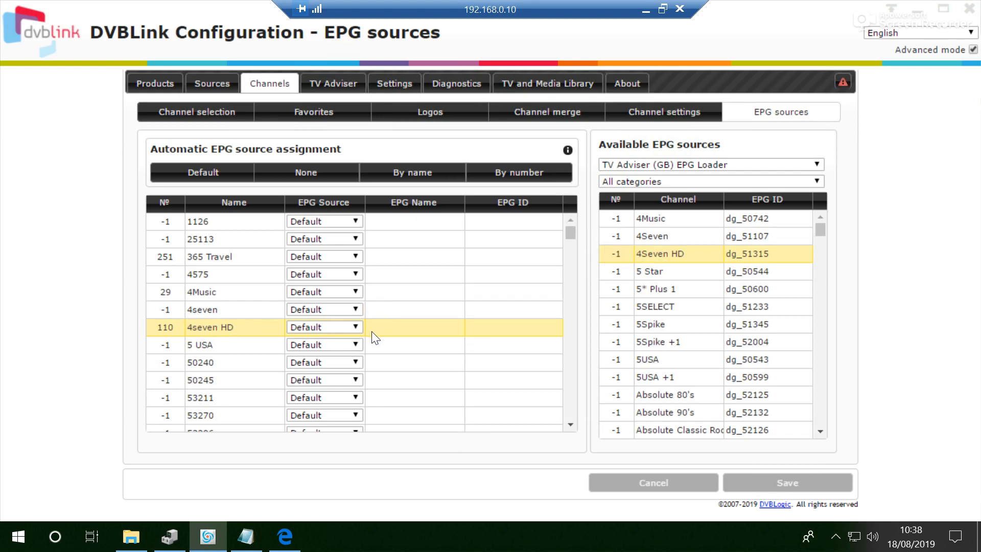
{"action": "left_click", "coordinate": [617, 255]}
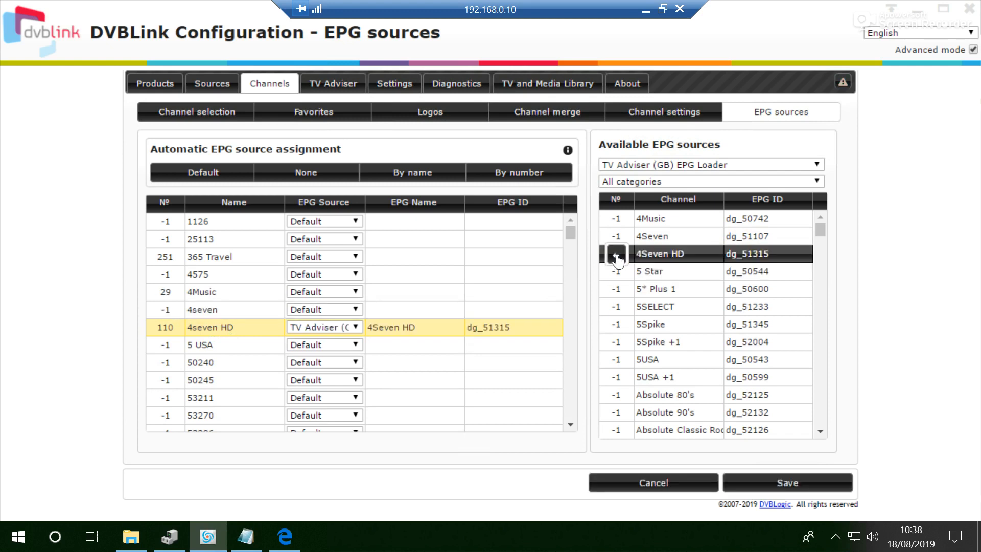
Step: Try assigning the 5* Plus 1 guide to 4Music and 5Spike +1 to 365 Travel and 4575, and discard all EPG assignments
{"action": "left_click", "coordinate": [473, 291]}
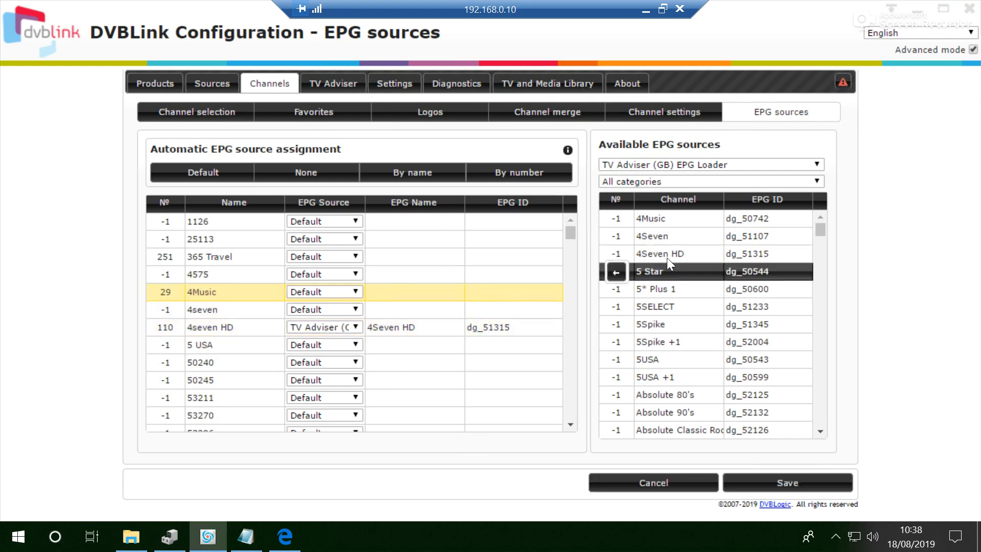
{"action": "left_click", "coordinate": [670, 289]}
{"action": "left_click", "coordinate": [619, 290]}
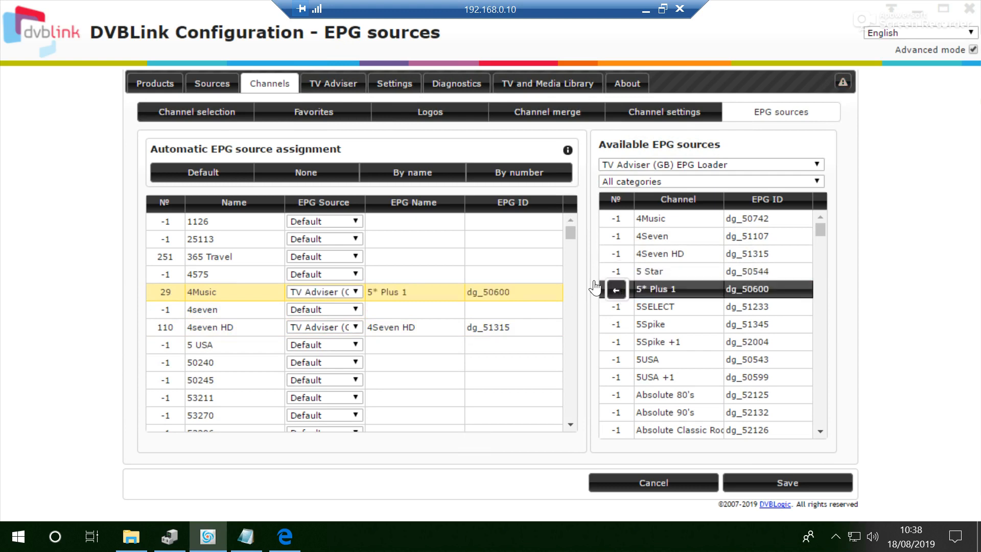
{"action": "left_click", "coordinate": [512, 260]}
{"action": "left_click", "coordinate": [618, 343]}
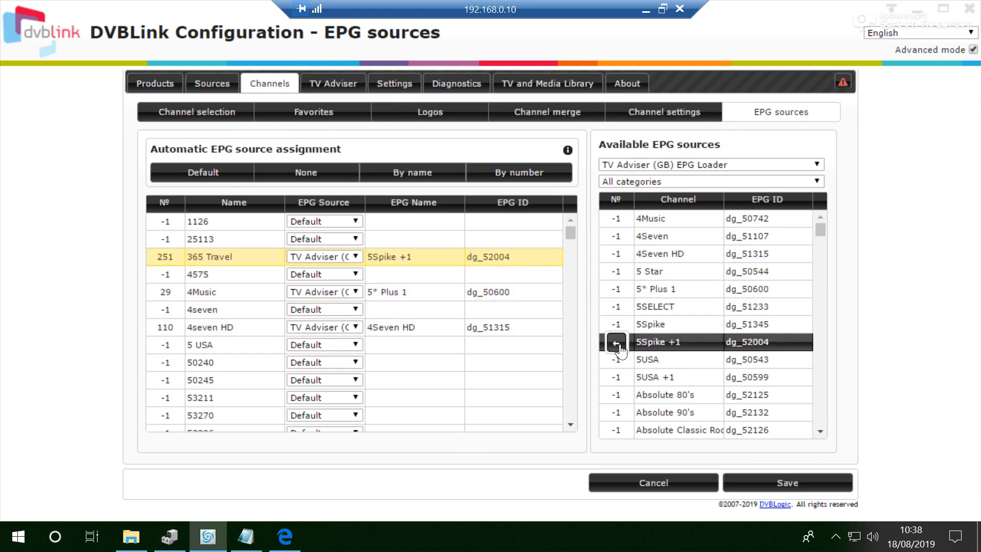
{"action": "left_click", "coordinate": [473, 279]}
{"action": "left_click", "coordinate": [633, 338]}
{"action": "left_click", "coordinate": [617, 342]}
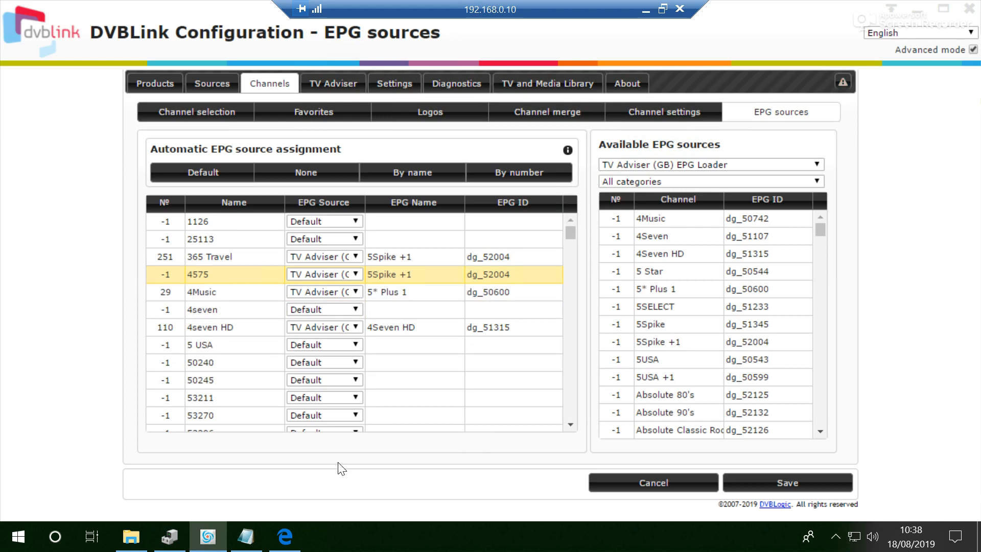
{"action": "left_click", "coordinate": [284, 536]}
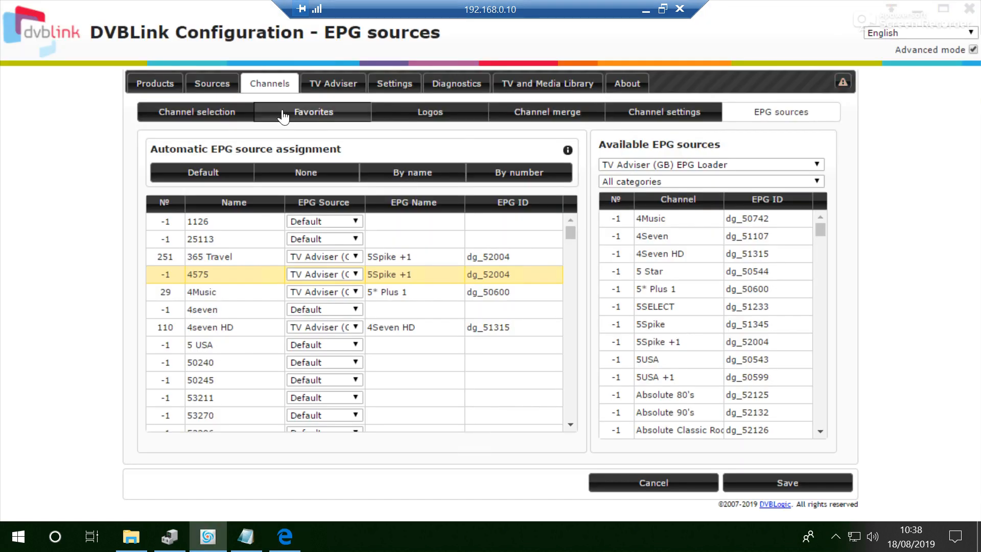
{"action": "left_click", "coordinate": [212, 84]}
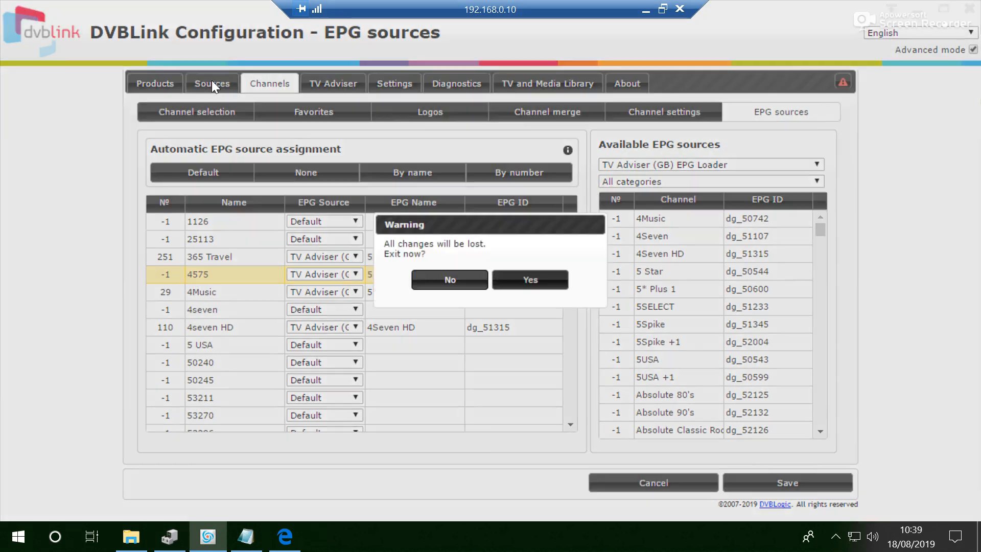
{"action": "left_click", "coordinate": [528, 283]}
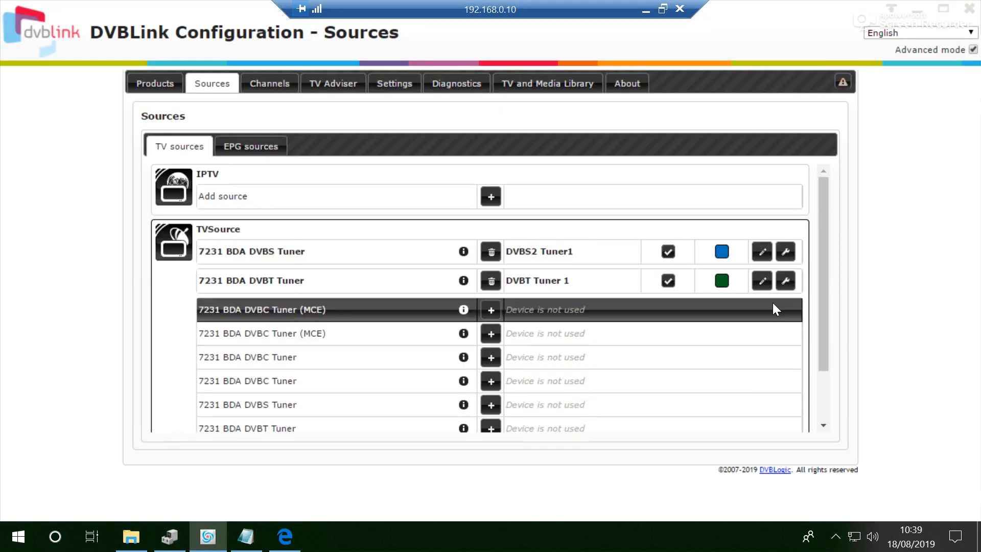
Step: Look into the Normal channel search's satellite setup for DVBS2 Tuner1, cancel out of it, and return to the channel selection
{"action": "left_click", "coordinate": [787, 281]}
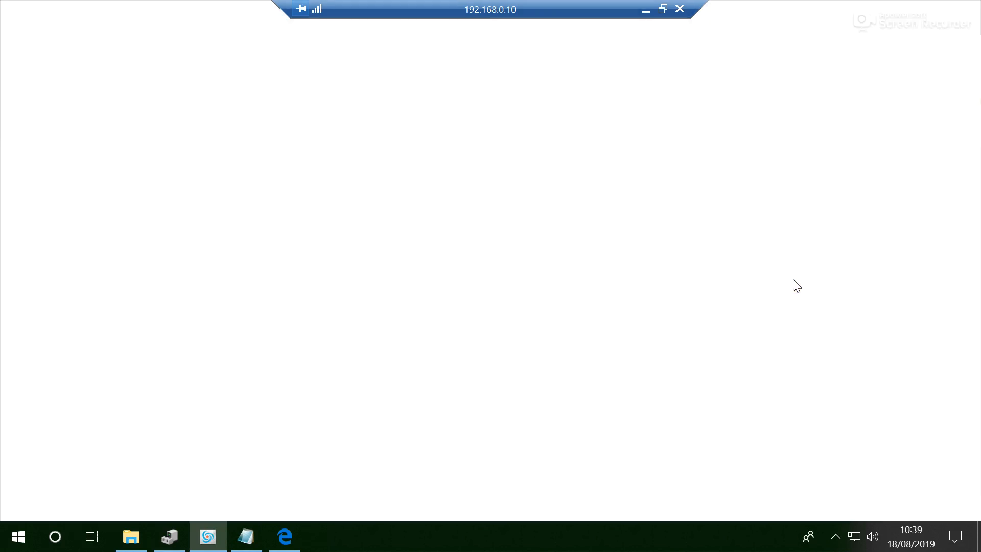
{"action": "left_click", "coordinate": [710, 478]}
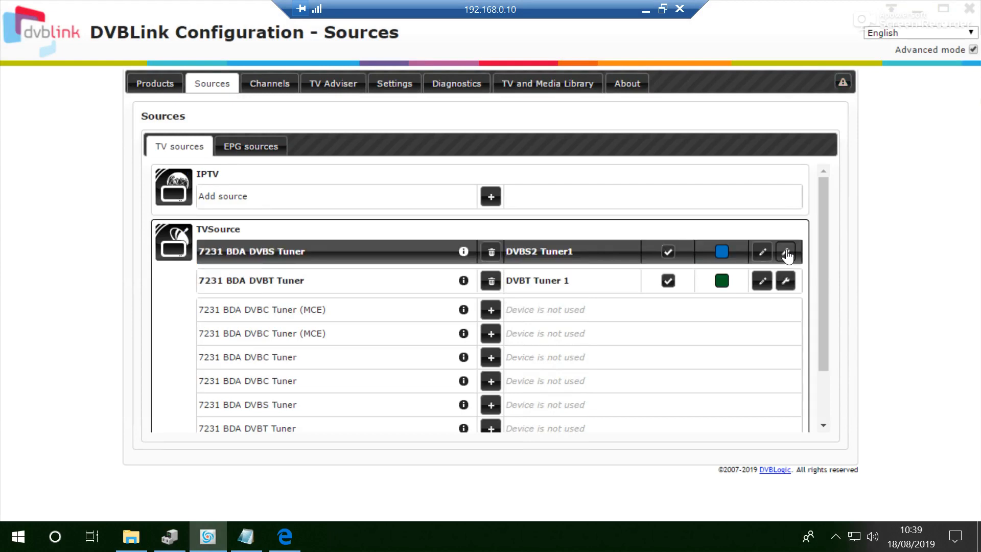
{"action": "left_click", "coordinate": [786, 251]}
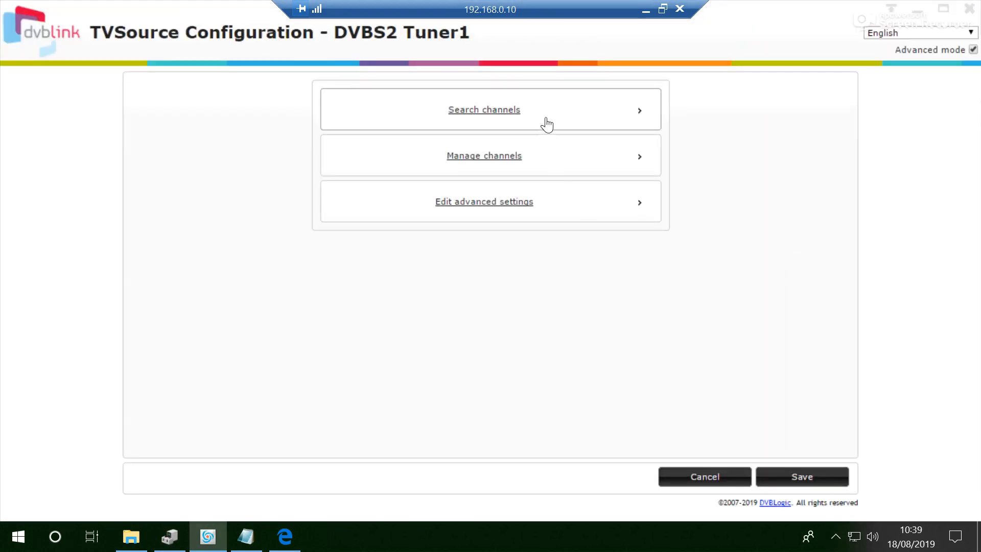
{"action": "left_click", "coordinate": [538, 117]}
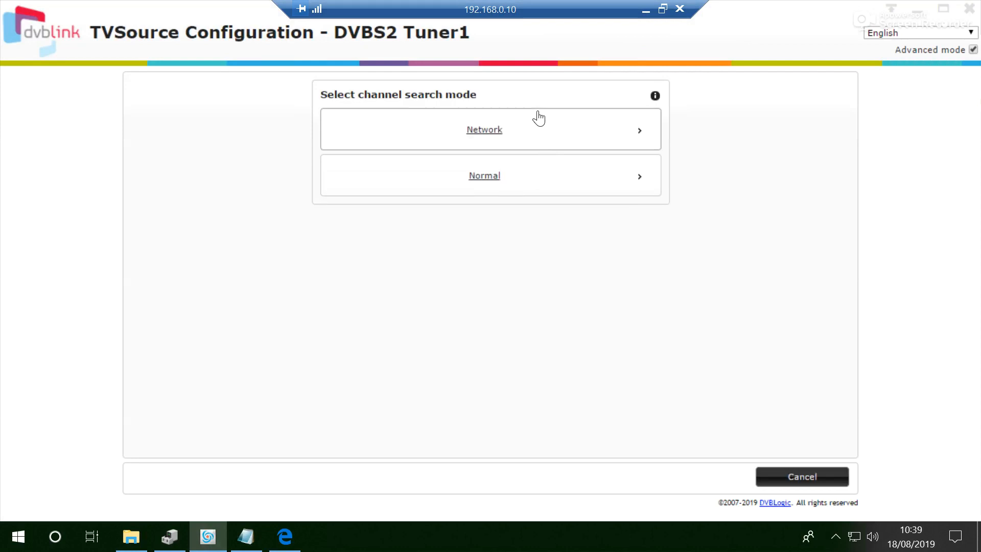
{"action": "left_click", "coordinate": [538, 185]}
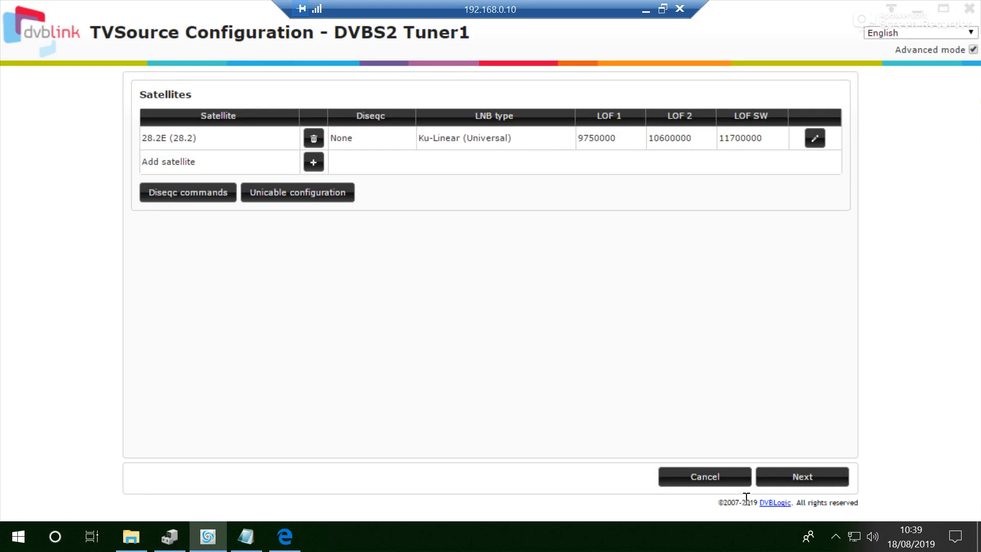
{"action": "left_click", "coordinate": [710, 477]}
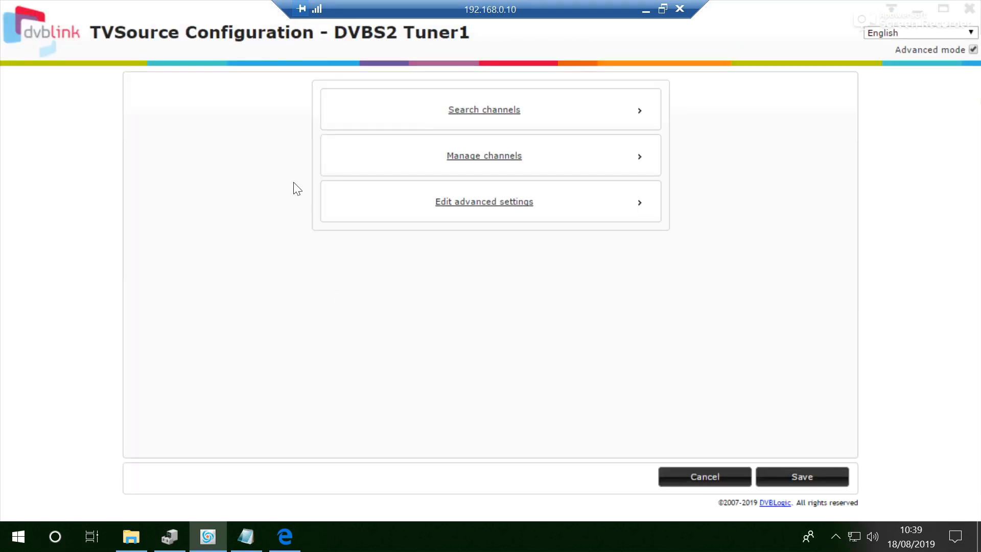
{"action": "left_click", "coordinate": [696, 477]}
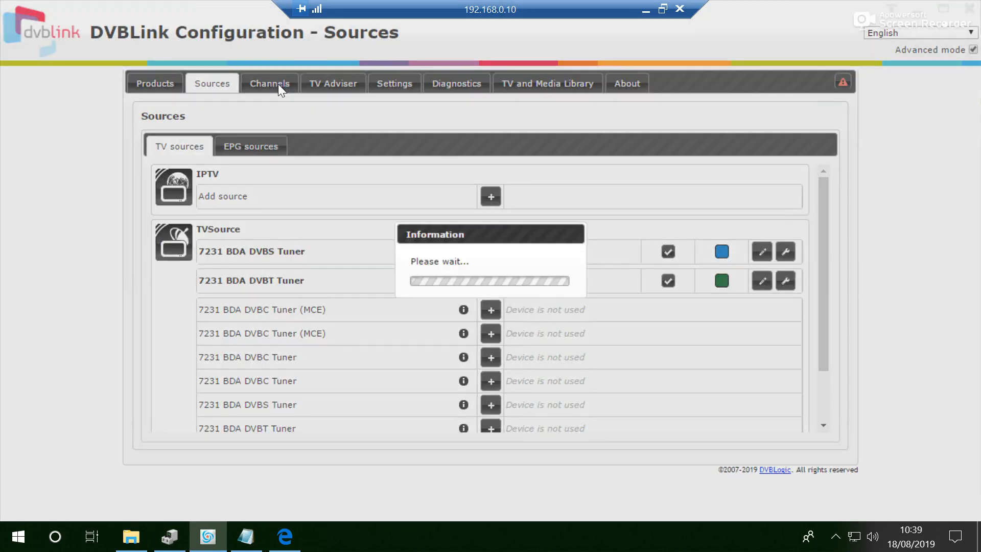
{"action": "left_click", "coordinate": [279, 86]}
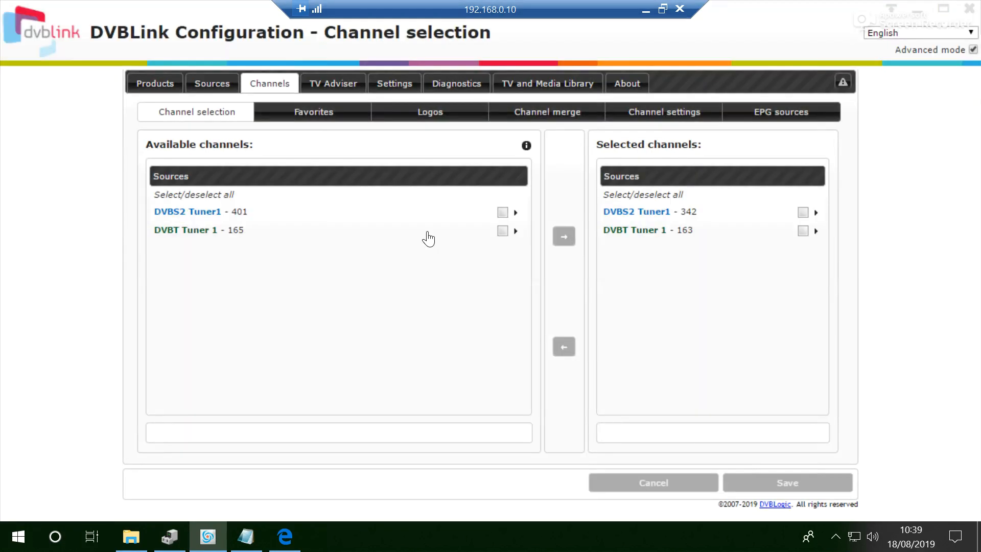
Step: Browse the available channels of DVBS2 Tuner1 through satellite 28.2E and TV to the By Provider list
{"action": "left_click", "coordinate": [250, 213]}
{"action": "left_click", "coordinate": [232, 215]}
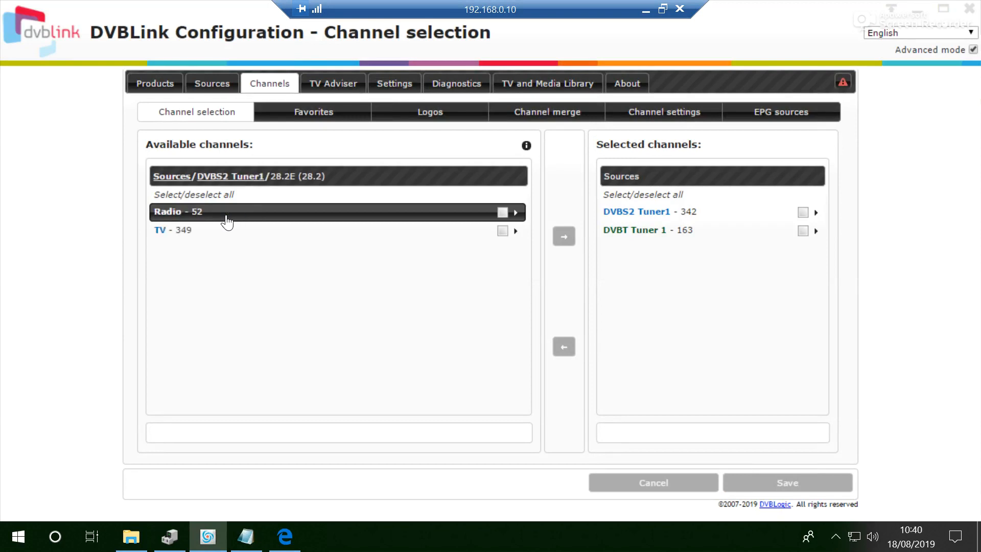
{"action": "left_click", "coordinate": [199, 231]}
{"action": "left_click", "coordinate": [207, 232]}
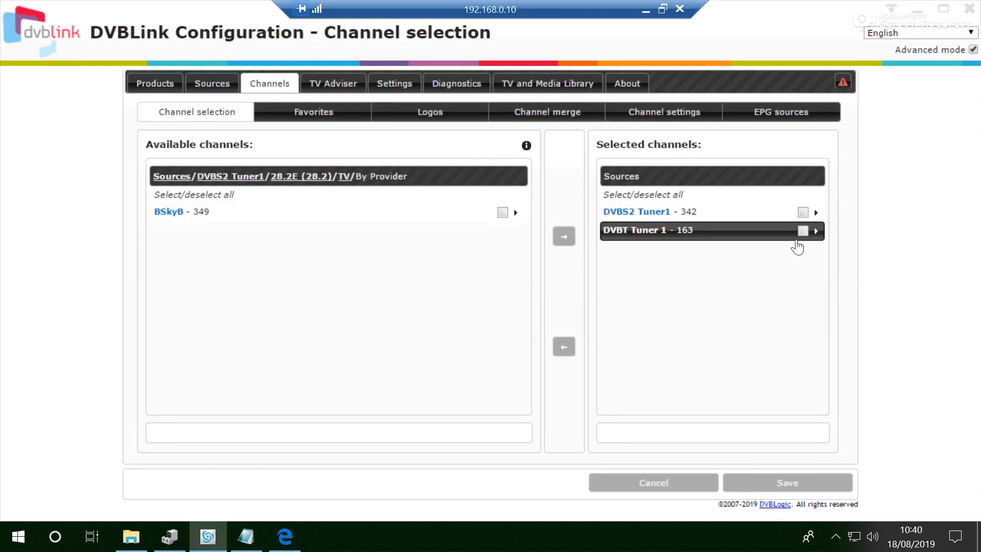
Step: Remove the satellite 4seven channel from the merged 4seven group
{"action": "left_click", "coordinate": [533, 117]}
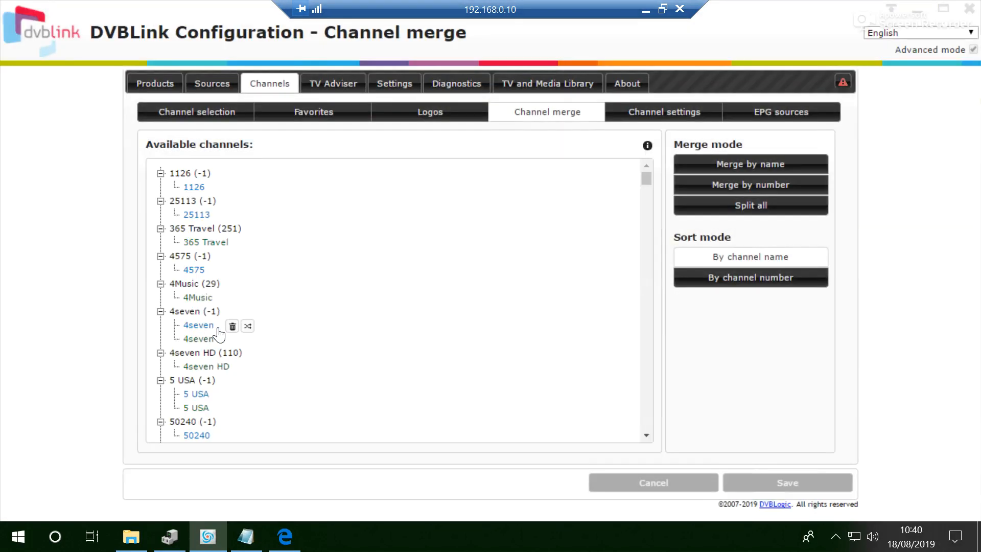
{"action": "left_click", "coordinate": [232, 327]}
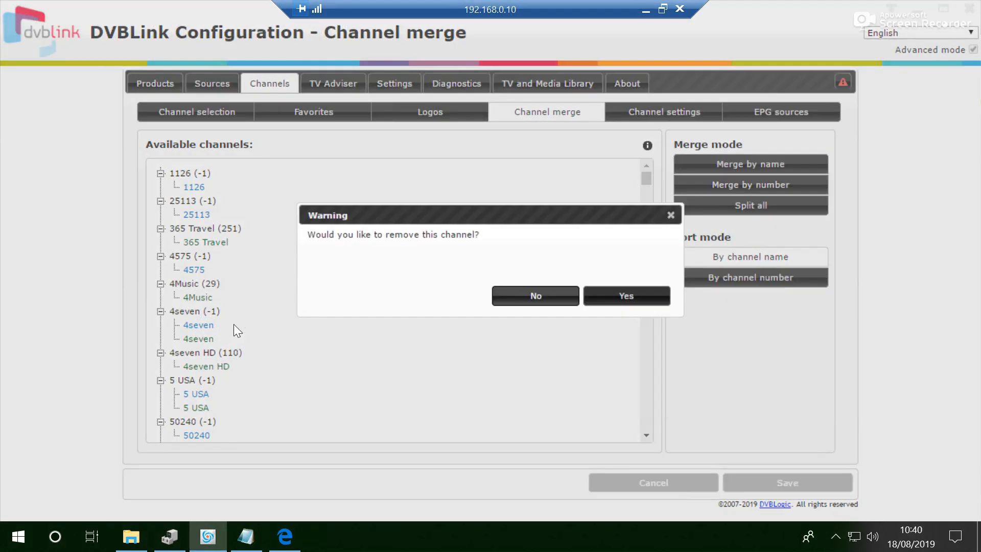
{"action": "left_click", "coordinate": [624, 296]}
Step: Merge the satellite channel 4575 into the 4seven group and save the channel merge changes
{"action": "mouse_move", "coordinate": [206, 298]}
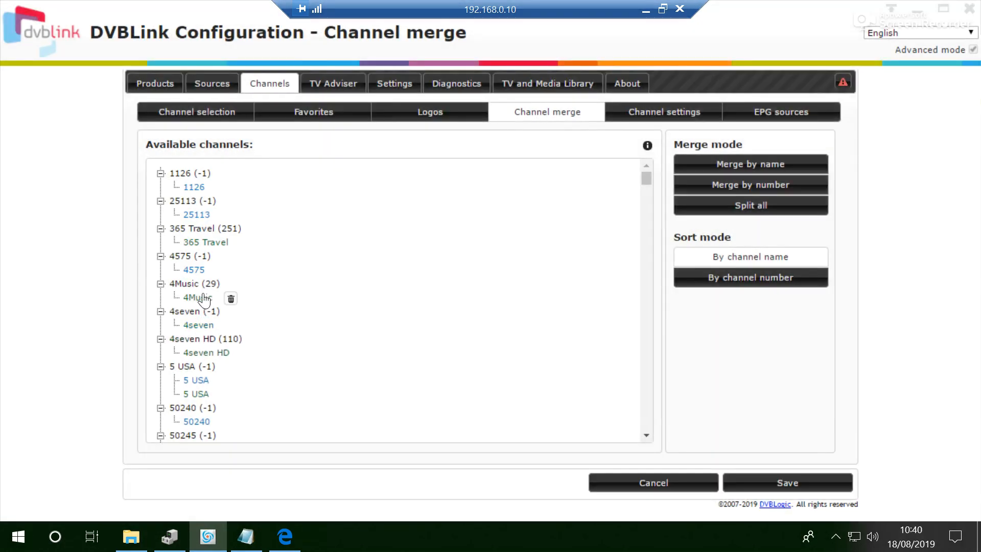
{"action": "left_click_drag", "start_coordinate": [204, 300], "coordinate": [194, 331]}
{"action": "left_click_drag", "start_coordinate": [195, 271], "coordinate": [207, 323]}
{"action": "left_click", "coordinate": [798, 482]}
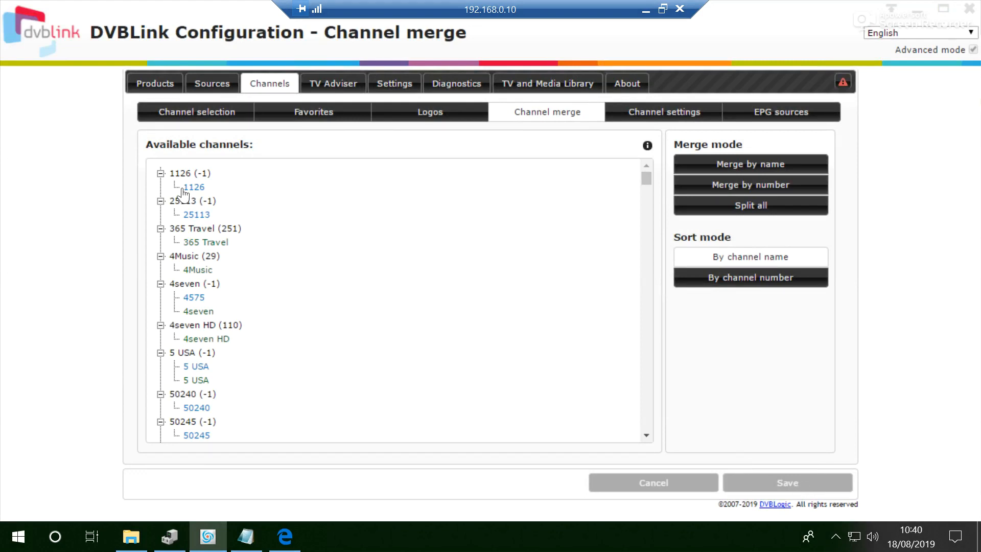
Step: Look into the channel search of DVBT Tuner 1 with provider DVB-T UK (Waltham), cancel without scanning, and return to the channel selection
{"action": "left_click", "coordinate": [208, 84]}
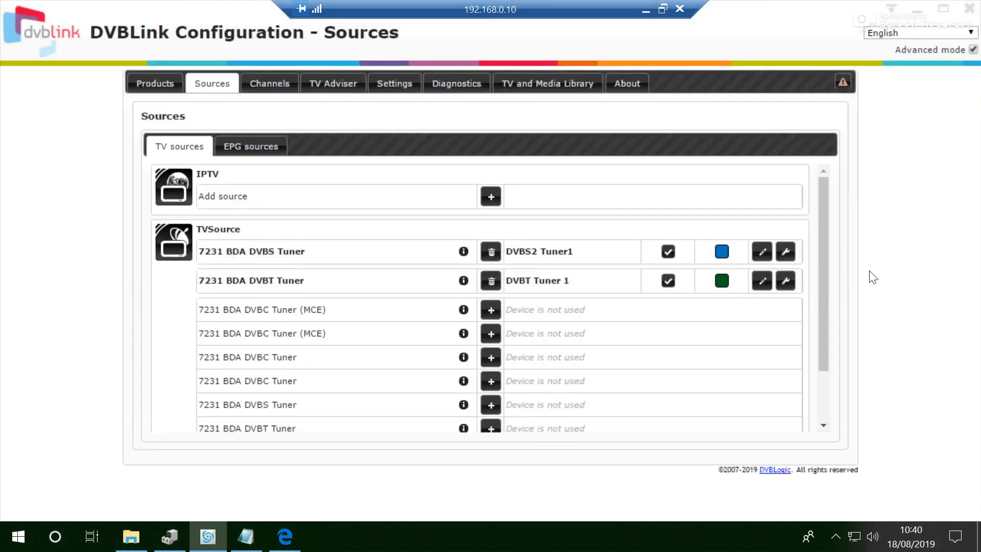
{"action": "left_click_drag", "start_coordinate": [823, 269], "coordinate": [835, 309]}
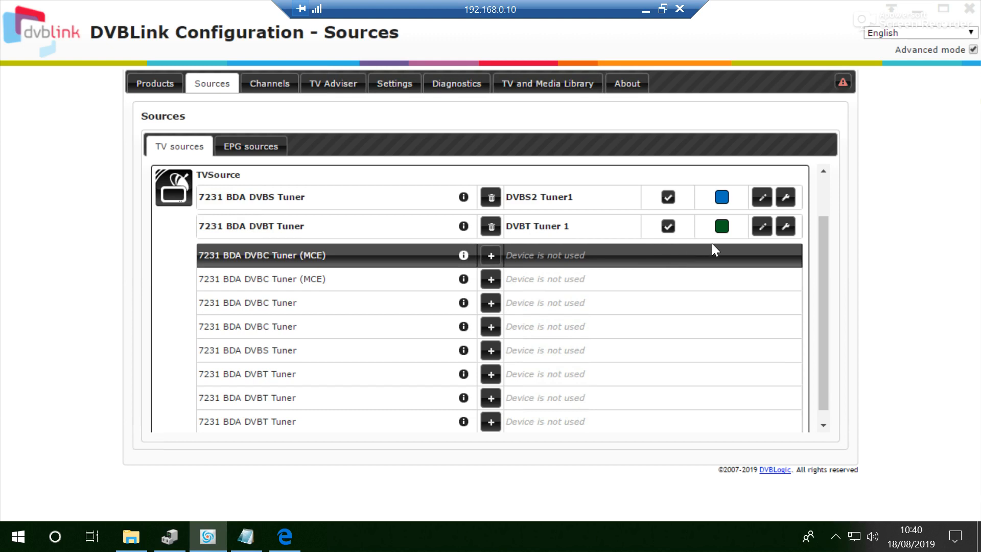
{"action": "left_click", "coordinate": [785, 227]}
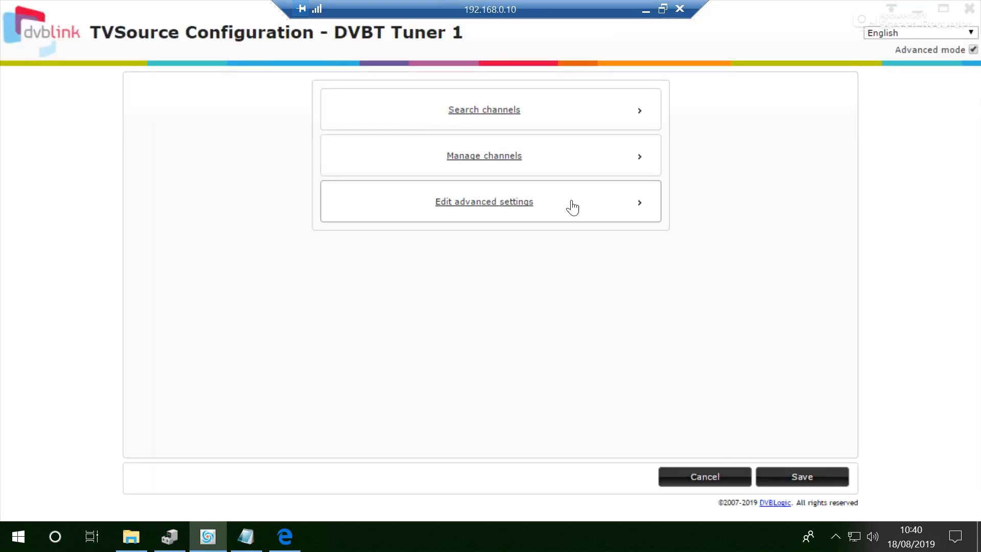
{"action": "left_click", "coordinate": [549, 119]}
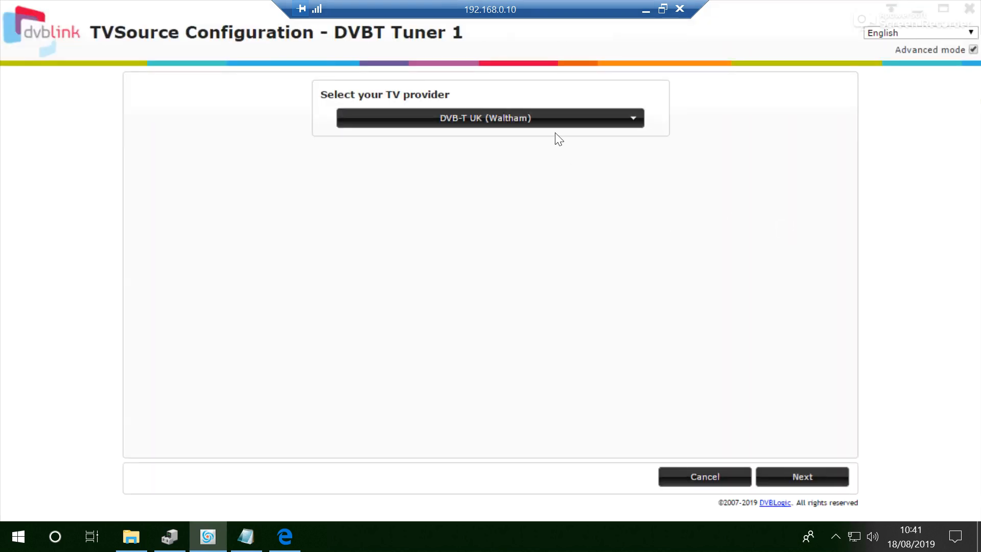
{"action": "left_click", "coordinate": [804, 478]}
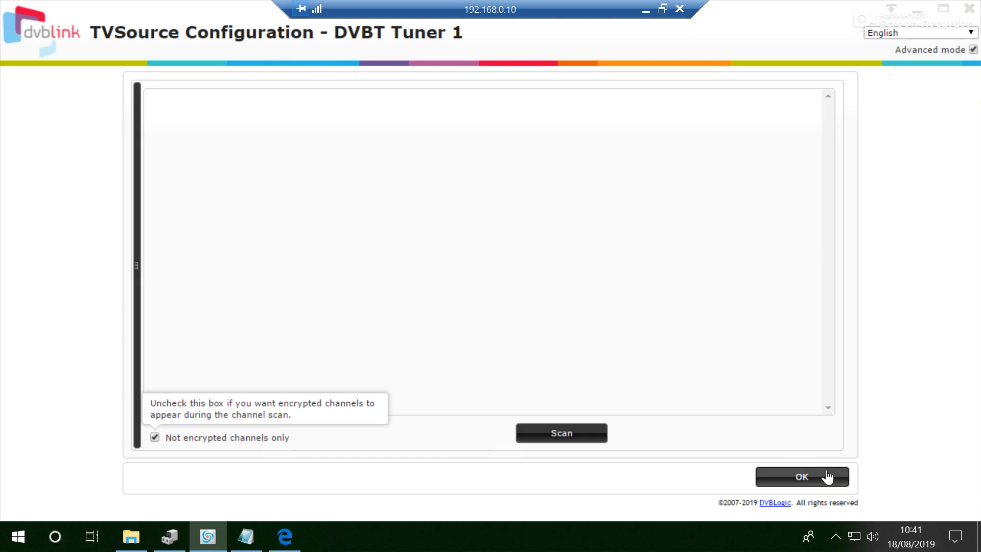
{"action": "left_click", "coordinate": [823, 476]}
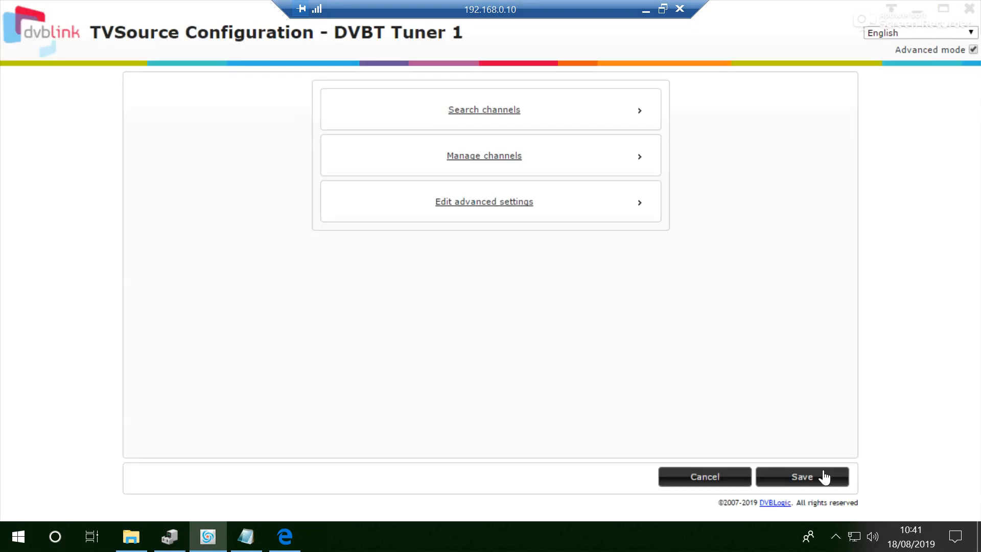
{"action": "left_click", "coordinate": [692, 474]}
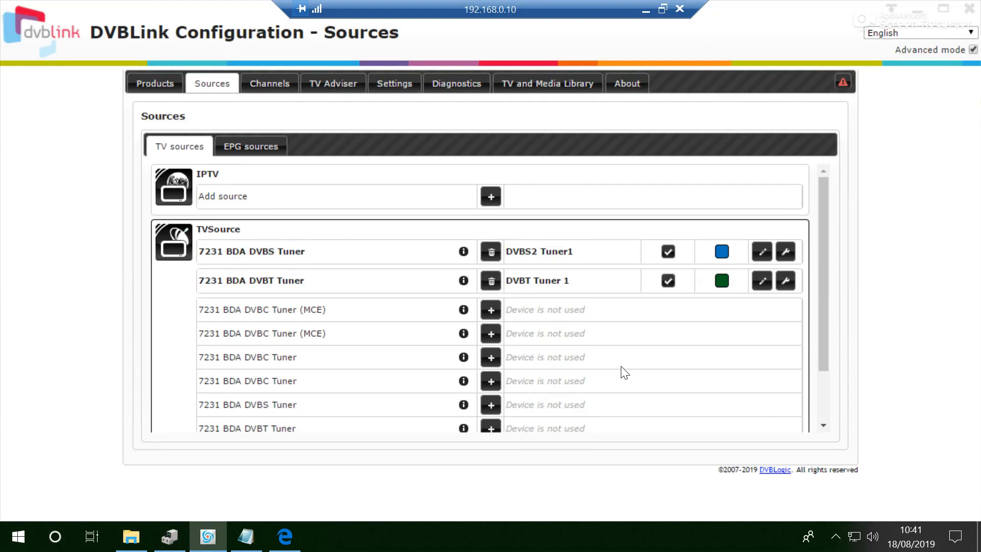
{"action": "left_click", "coordinate": [281, 82]}
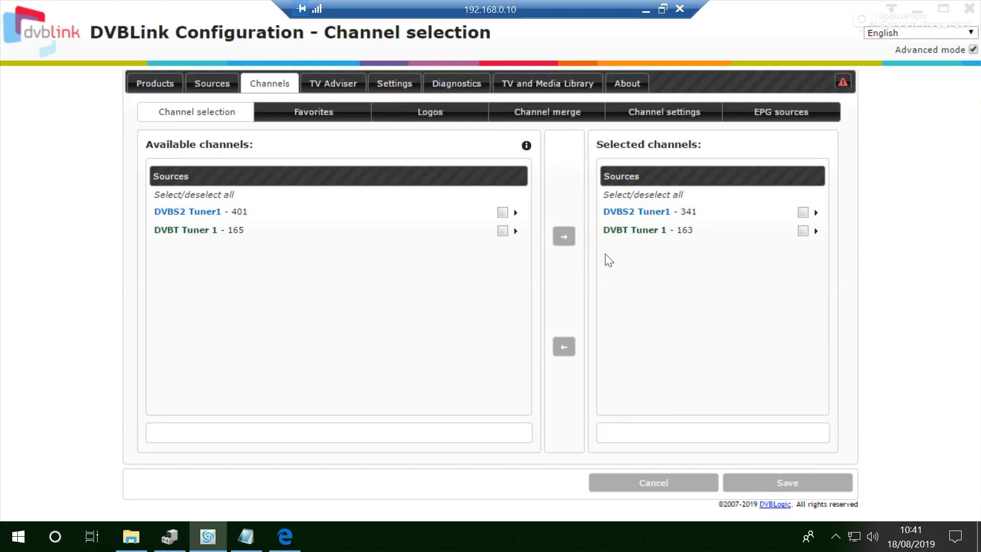
Step: Close all open windows on the remote desktop, including DVBLink Configuration, the transponders folder, 0282.ini and the browser
{"action": "left_click", "coordinate": [969, 8]}
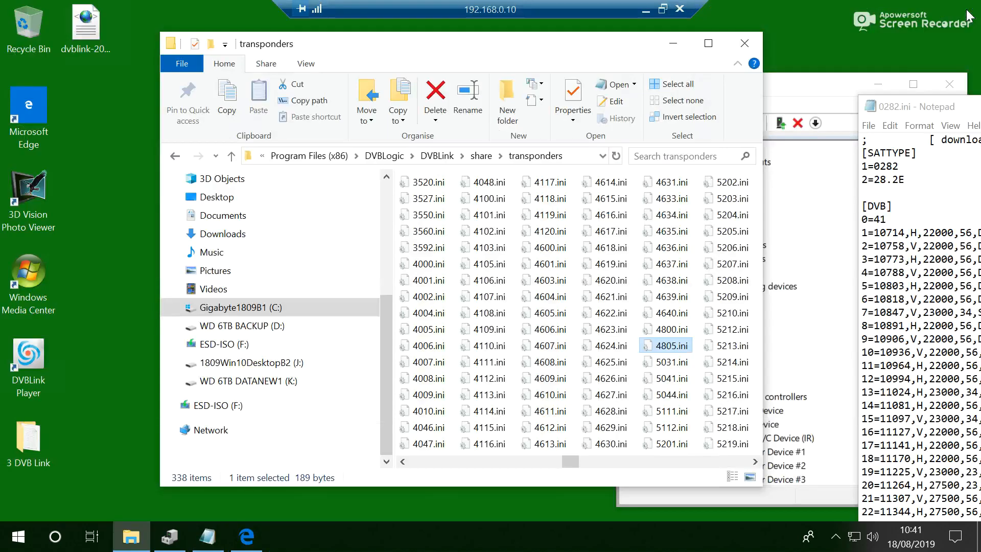
{"action": "left_click", "coordinate": [749, 43]}
{"action": "left_click_drag", "start_coordinate": [800, 86], "coordinate": [458, 111]}
{"action": "left_click", "coordinate": [609, 109]}
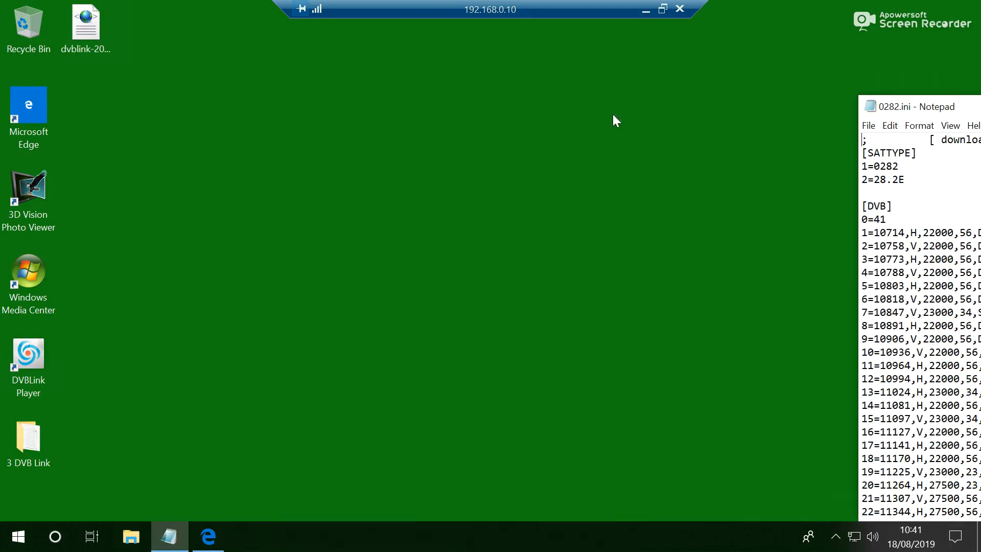
{"action": "left_click_drag", "start_coordinate": [914, 110], "coordinate": [300, 86]}
{"action": "left_click_drag", "start_coordinate": [847, 79], "coordinate": [600, 96]}
{"action": "left_click", "coordinate": [948, 100]}
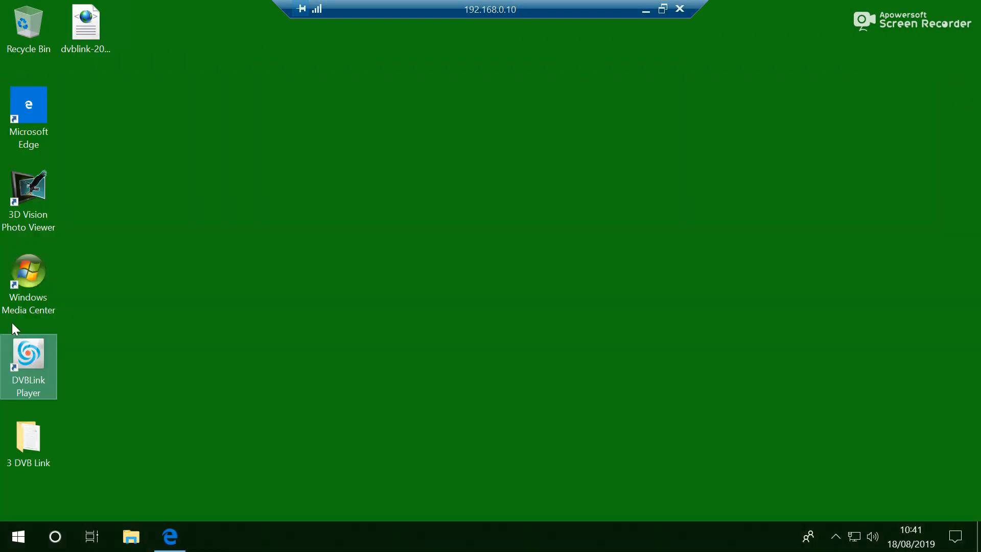
{"action": "left_click", "coordinate": [174, 535]}
{"action": "left_click", "coordinate": [965, 8]}
Step: Restart the remote computer and dismiss the Remote Desktop Connection windows
{"action": "left_click", "coordinate": [18, 535]}
{"action": "left_click", "coordinate": [19, 507]}
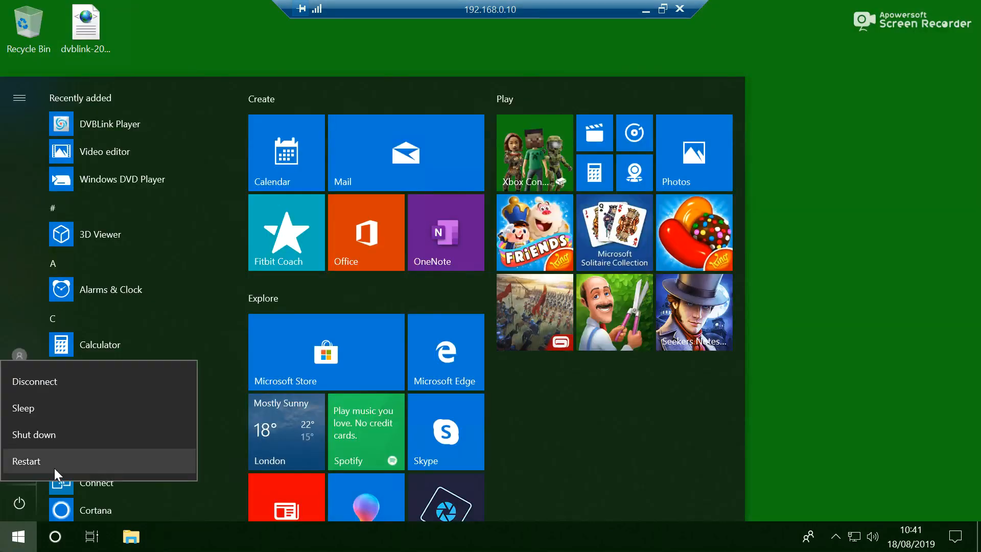
{"action": "left_click", "coordinate": [52, 462]}
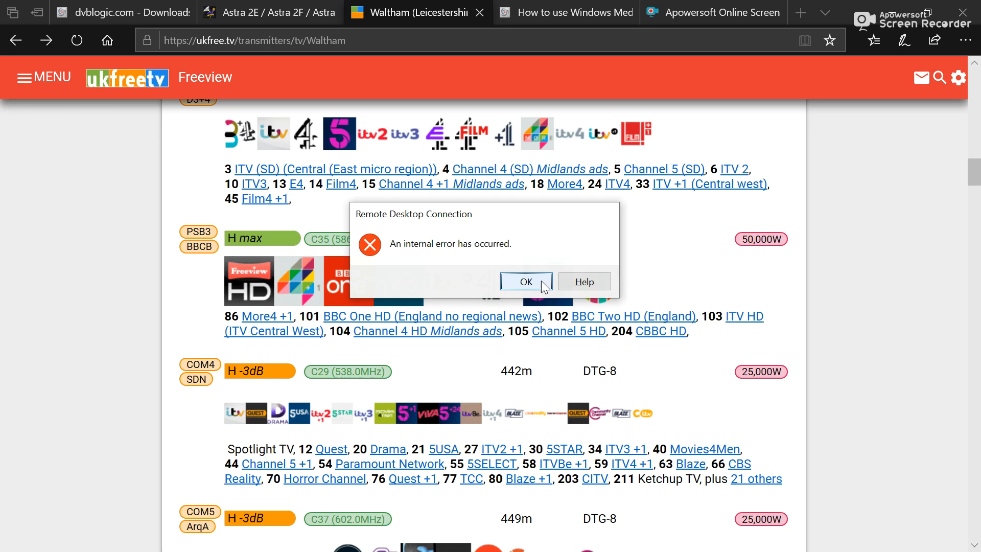
{"action": "left_click", "coordinate": [541, 280]}
{"action": "left_click", "coordinate": [565, 99]}
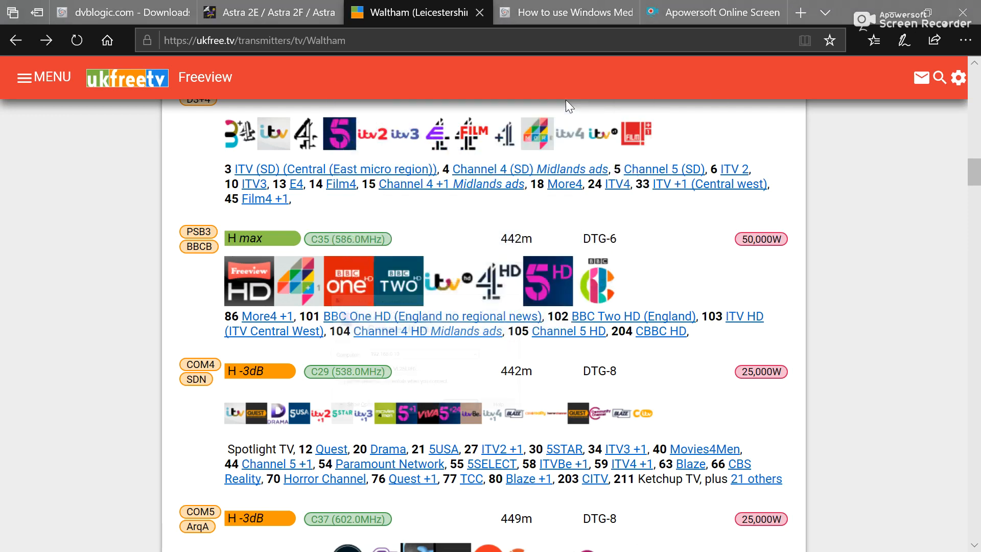
Step: Close the Waltham transmitter and Apowersoft recorder pages, and review the Astra 28.2E channel list and the Windows MediaCenter recorder wiki page
{"action": "left_click", "coordinate": [479, 14]}
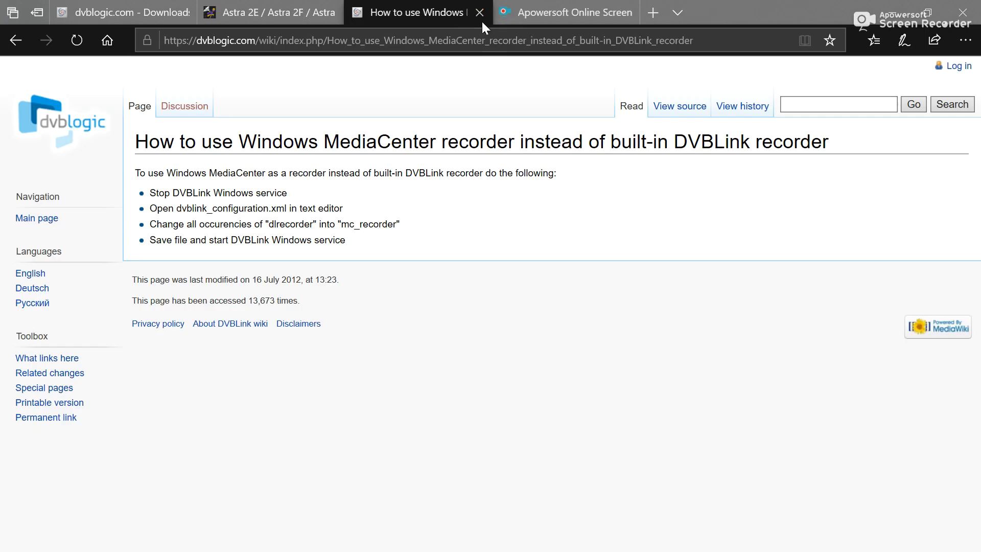
{"action": "left_click", "coordinate": [579, 13]}
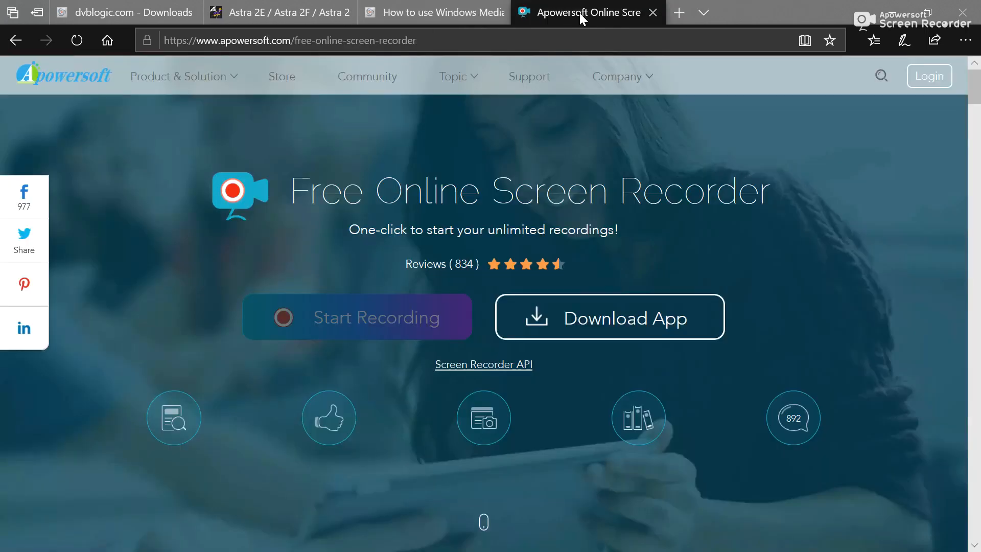
{"action": "left_click", "coordinate": [654, 11]}
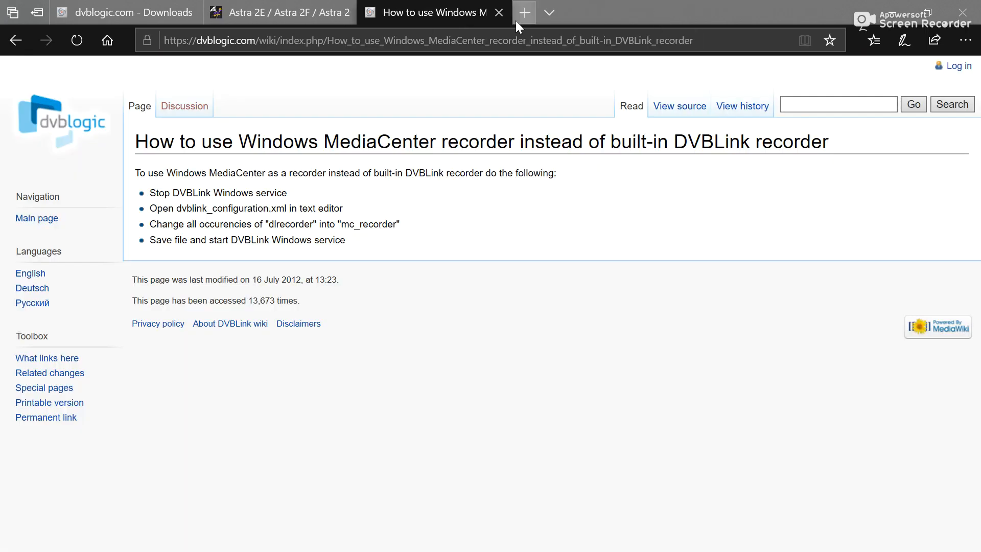
{"action": "left_click", "coordinate": [304, 11]}
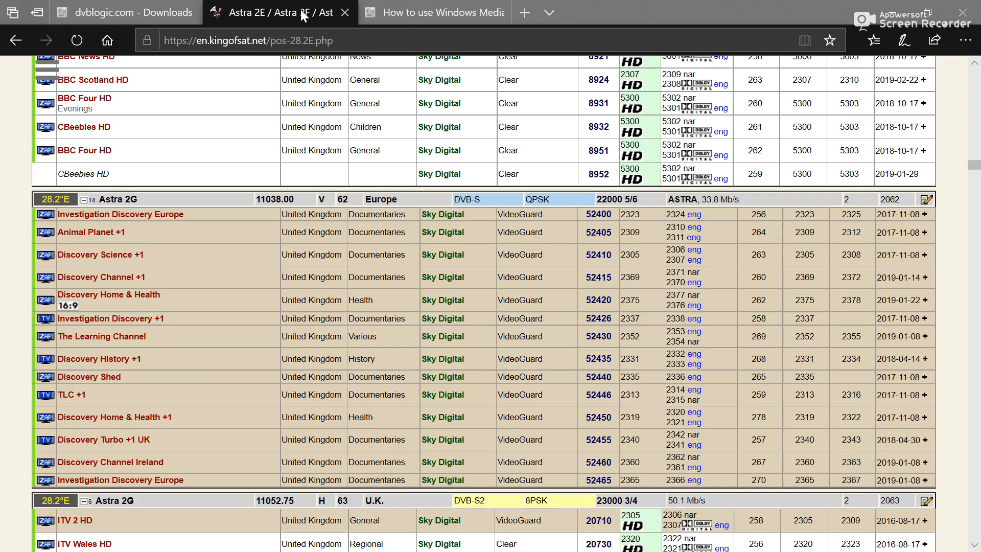
{"action": "left_click", "coordinate": [406, 6]}
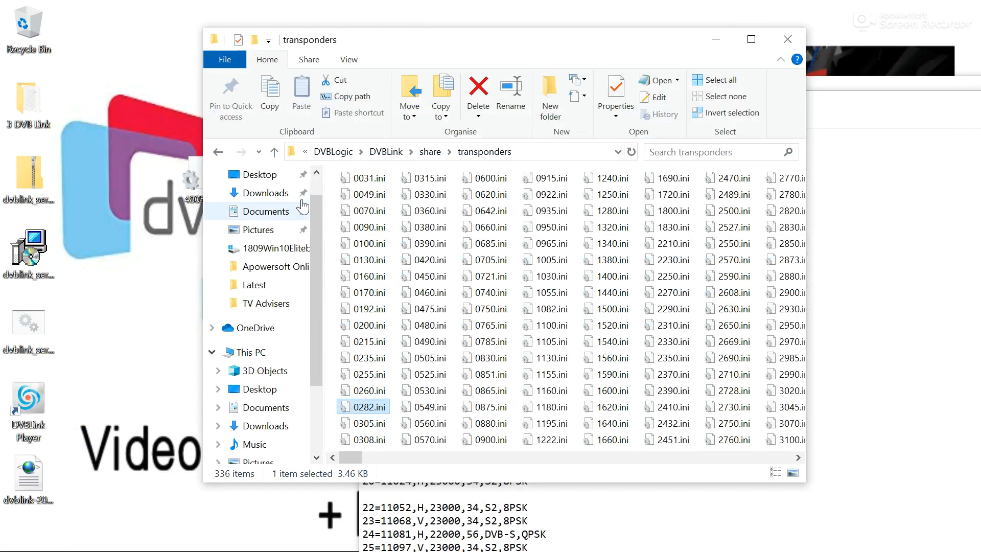
Step: Launch DVBLink Player from the desktop and view the TV and Media Library page of its configuration
{"action": "double_click", "coordinate": [34, 407]}
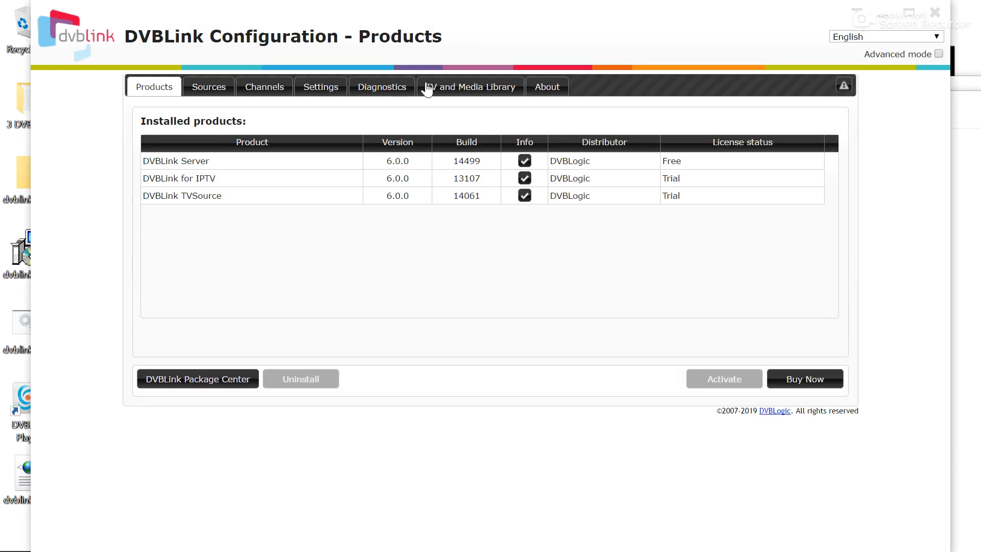
{"action": "left_click", "coordinate": [443, 90]}
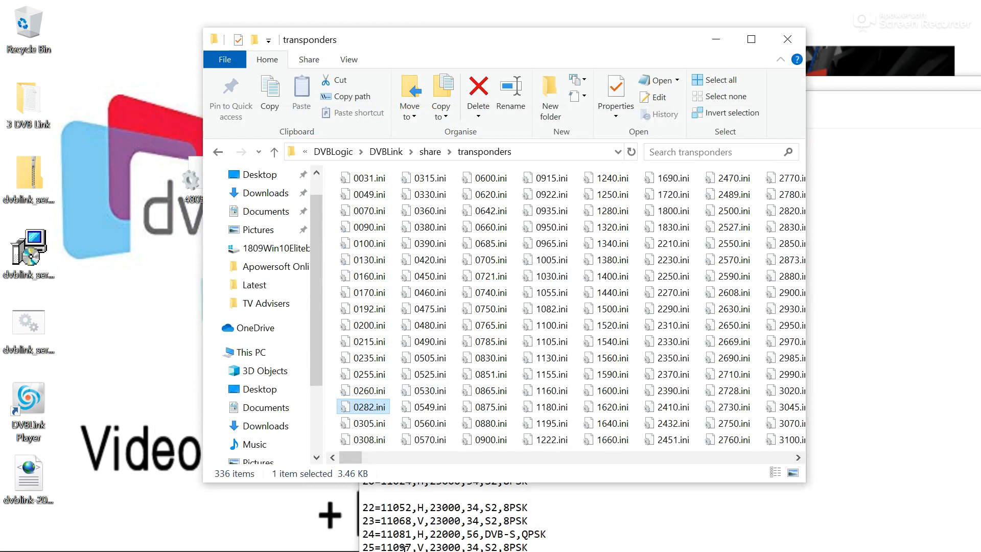
Step: Switch to Remote Desktop Connection and try to connect to 192.168.0.10
{"action": "key", "text": "super"}
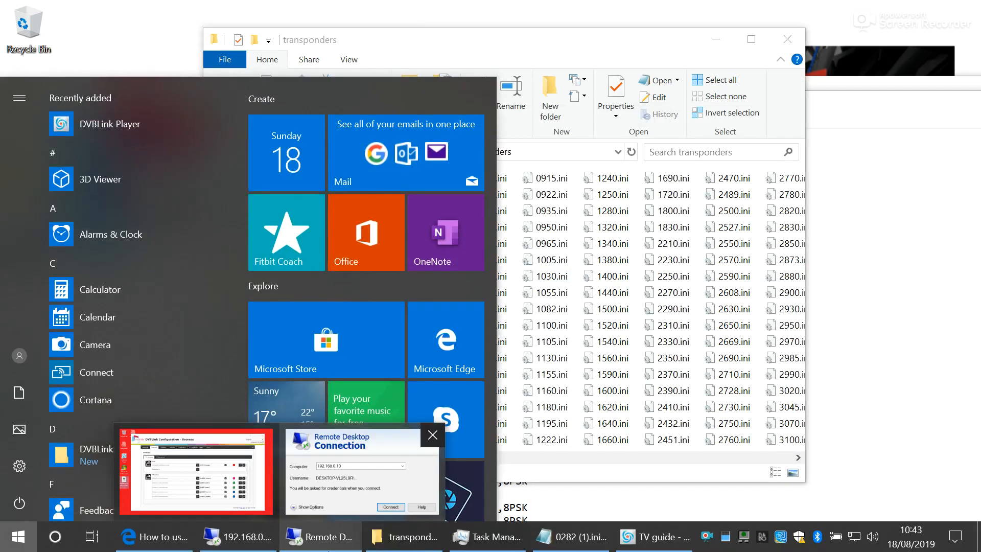
{"action": "left_click", "coordinate": [322, 537]}
{"action": "left_click", "coordinate": [553, 270]}
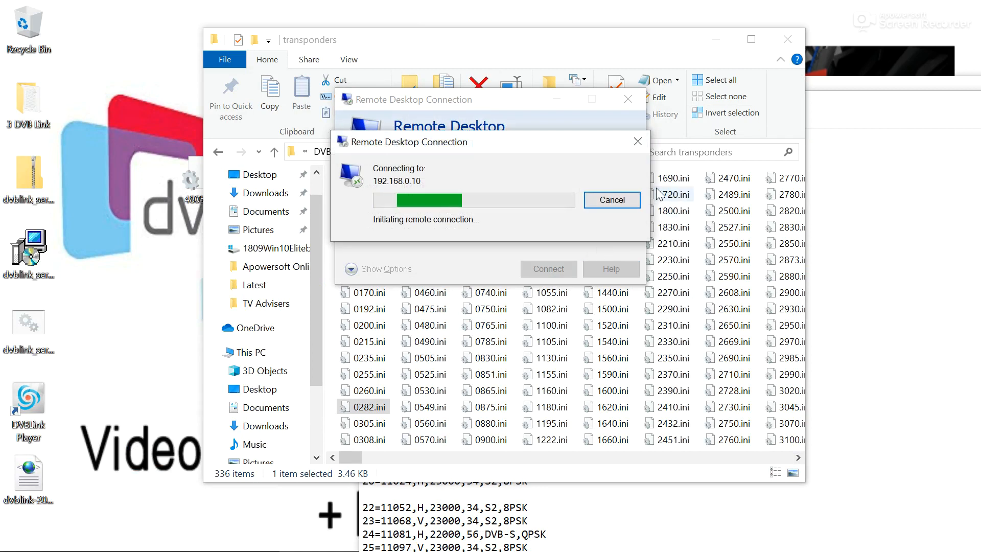
{"action": "left_click", "coordinate": [616, 200]}
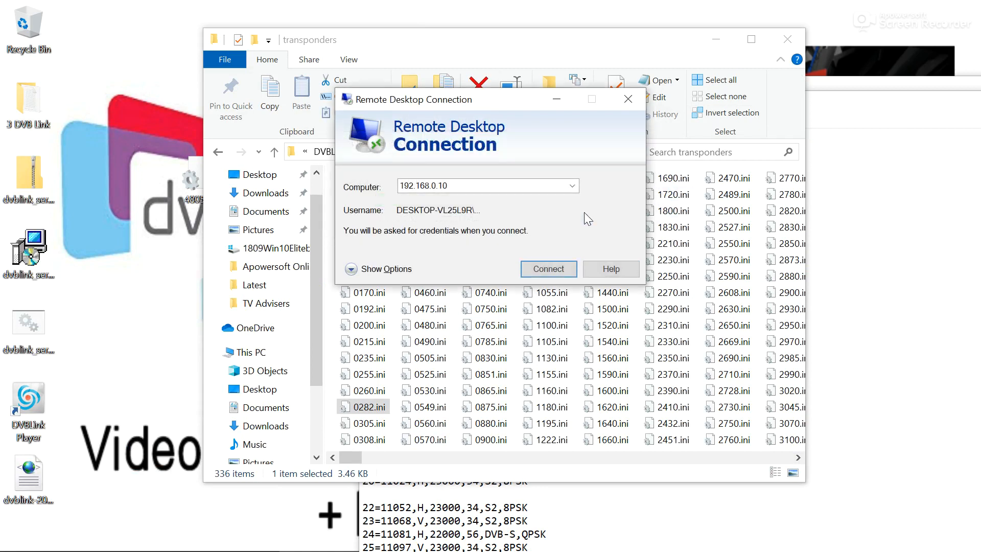
Step: Connect remotely to 192.168.0.10:31530 despite the certificate error and dismiss the blurry-apps notification
{"action": "left_click", "coordinate": [572, 185]}
{"action": "left_click", "coordinate": [545, 201]}
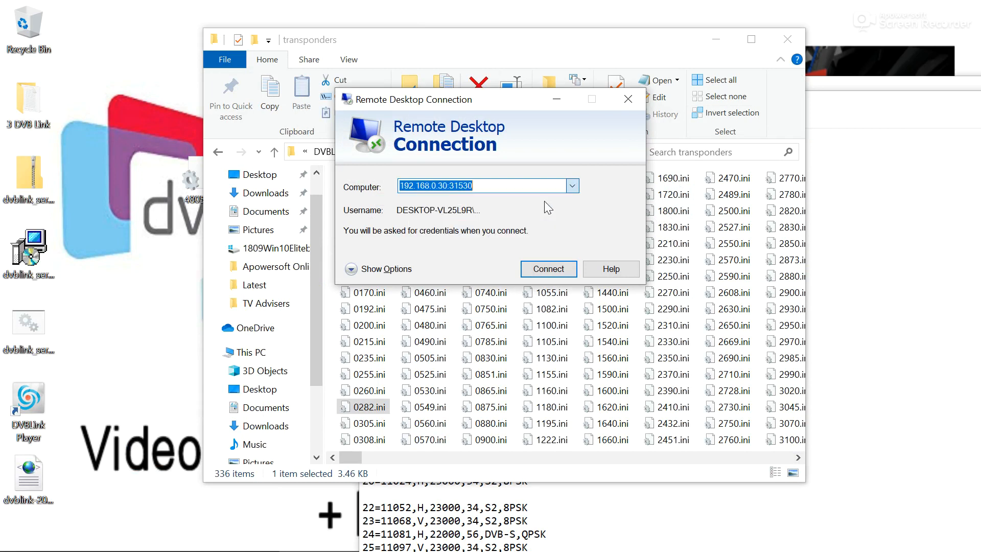
{"action": "left_click", "coordinate": [572, 186]}
{"action": "left_click", "coordinate": [541, 234]}
{"action": "left_click", "coordinate": [547, 267]}
{"action": "left_click", "coordinate": [455, 294]}
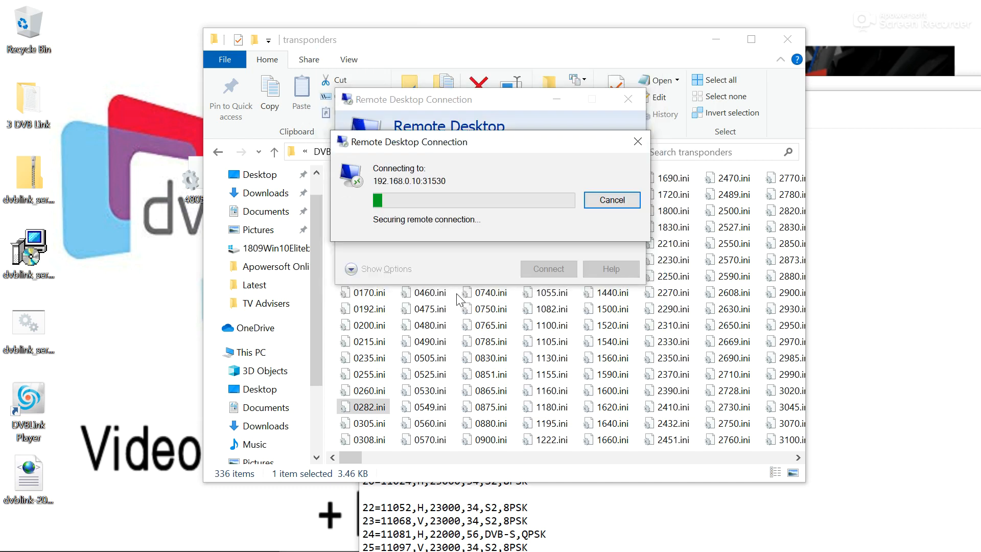
{"action": "left_click", "coordinate": [458, 294]}
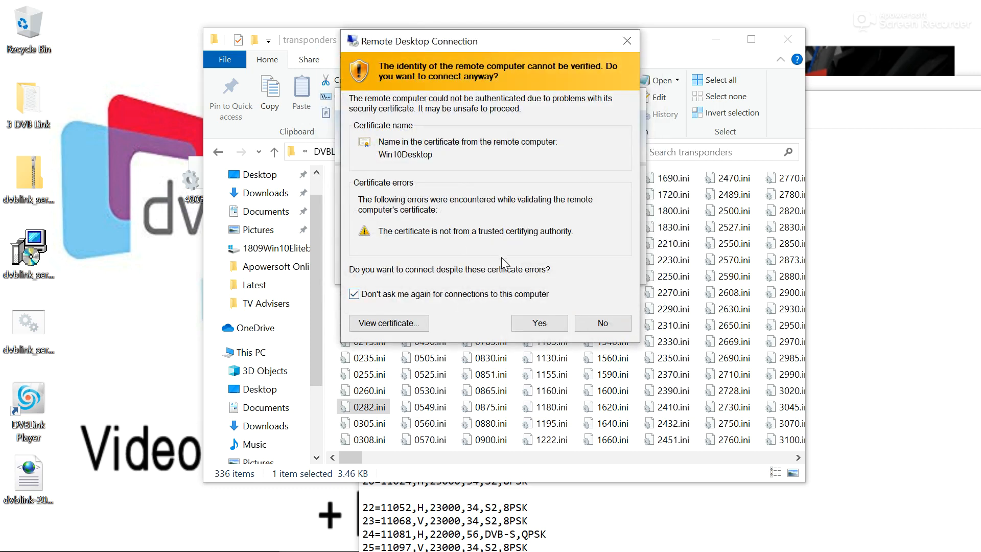
{"action": "left_click", "coordinate": [537, 324]}
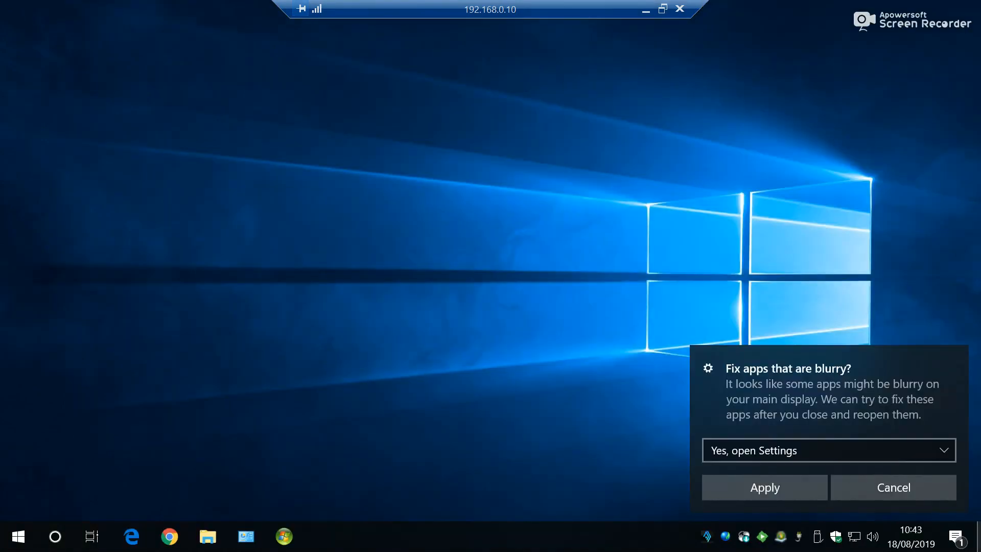
{"action": "left_click", "coordinate": [925, 499]}
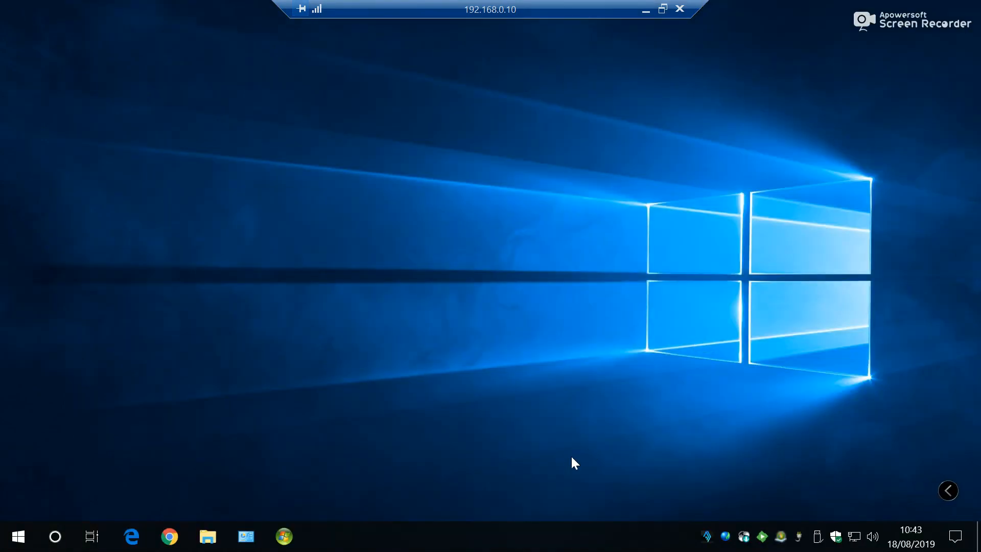
Step: Launch Windows Media Center on the remote computer, then shrink its window and move it clear of the taskbar
{"action": "left_click", "coordinate": [19, 536]}
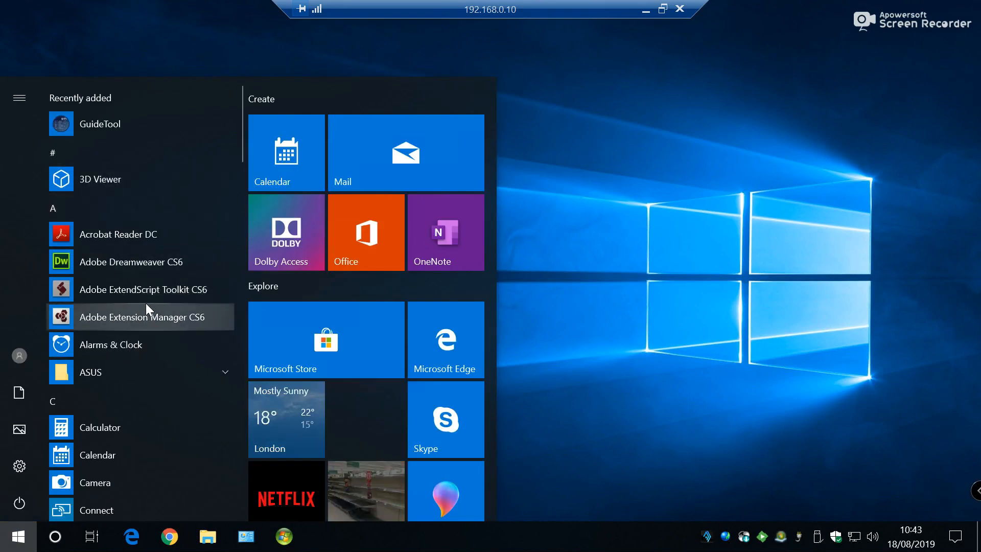
{"action": "left_click", "coordinate": [286, 539]}
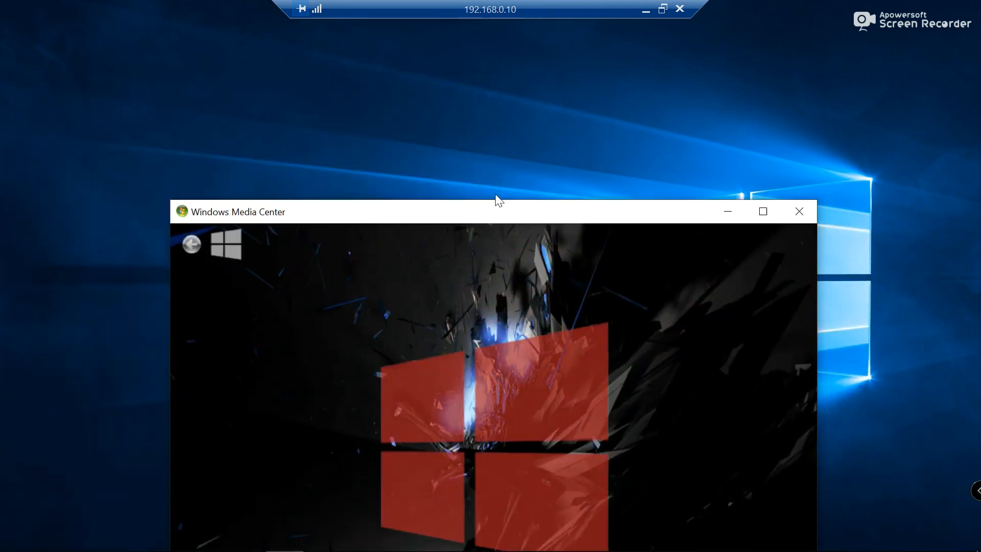
{"action": "left_click_drag", "start_coordinate": [495, 199], "coordinate": [531, 44]}
{"action": "left_click_drag", "start_coordinate": [199, 50], "coordinate": [320, 133]}
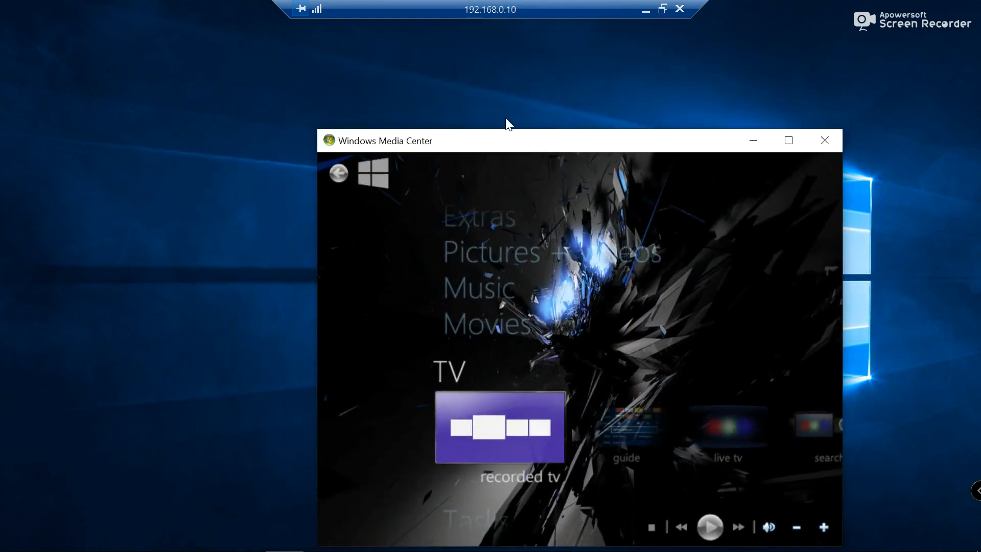
{"action": "left_click_drag", "start_coordinate": [498, 150], "coordinate": [534, 80]}
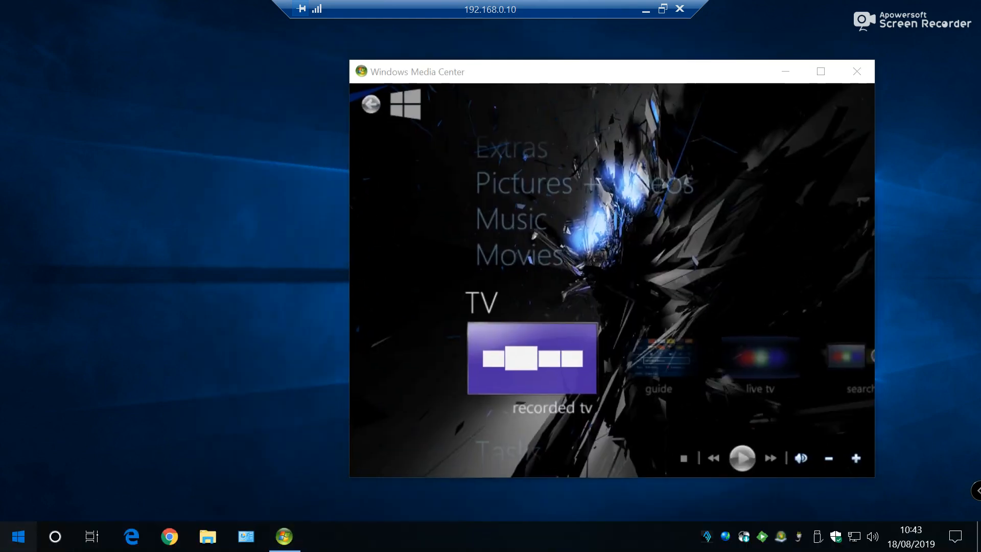
Step: Search the remote computer for "dvb", launch DVBLink Player and open its Setup configuration
{"action": "left_click", "coordinate": [18, 536]}
{"action": "left_click", "coordinate": [61, 548]}
{"action": "type", "text": "dvb"}
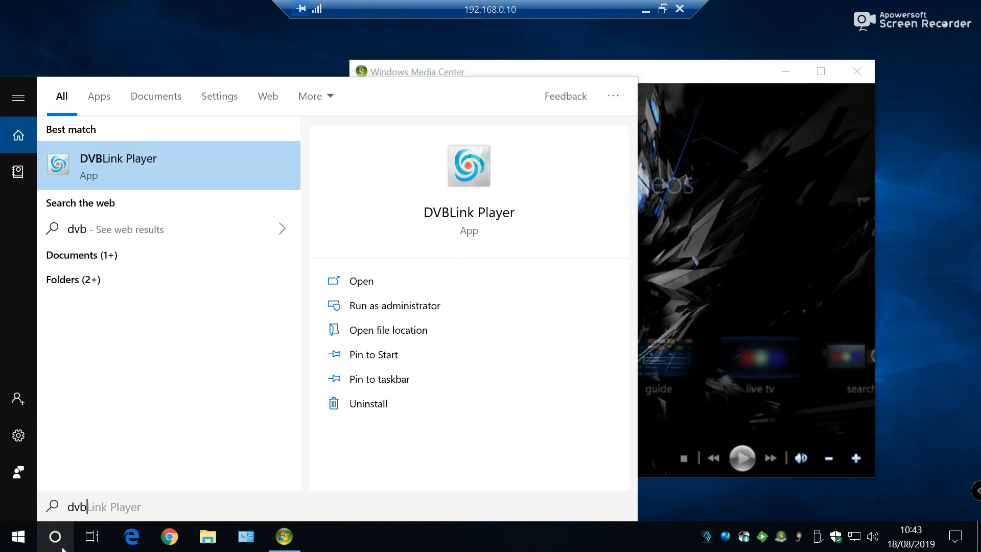
{"action": "left_click", "coordinate": [171, 156]}
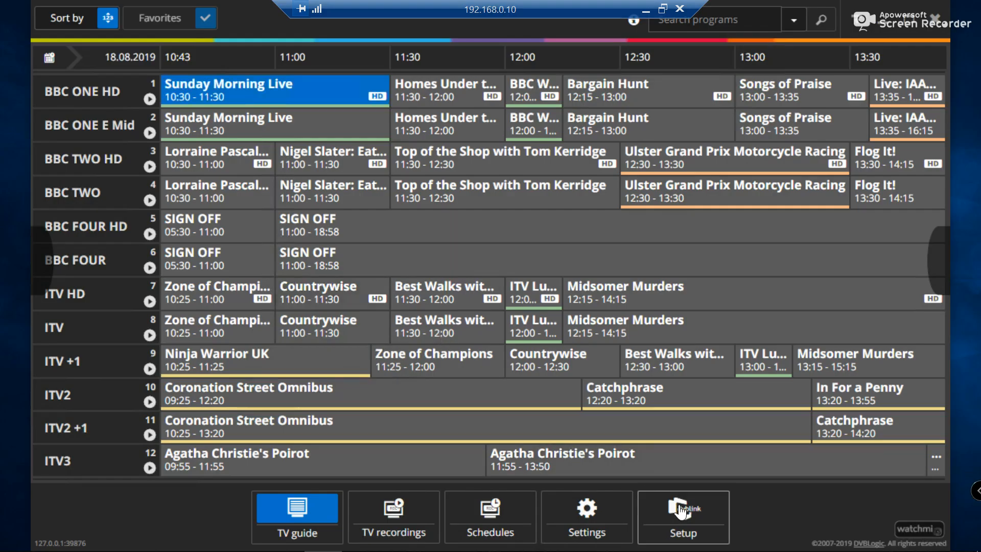
{"action": "left_click", "coordinate": [679, 511]}
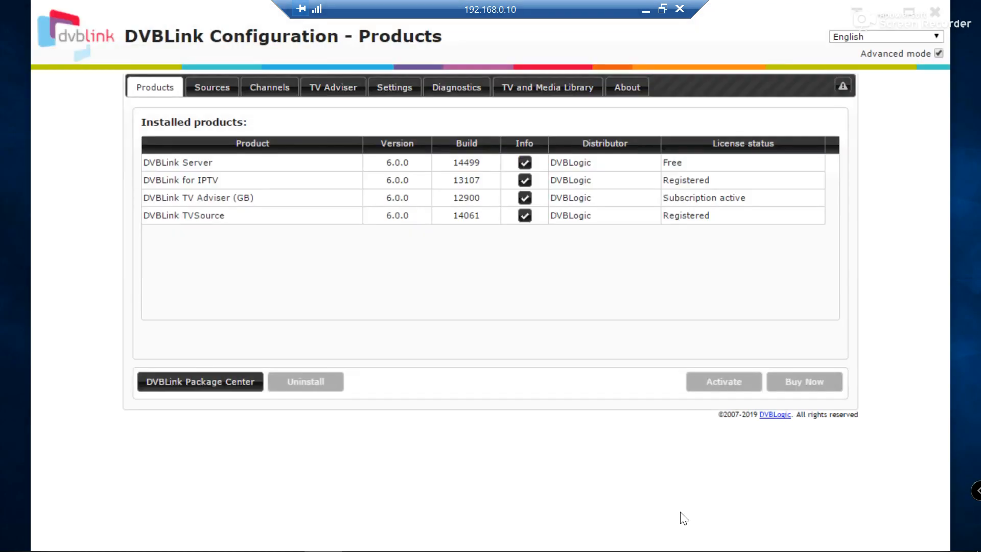
Step: Maximize the DVBLink configuration window and examine the IPTV and TVSource tuners in the TV sources list
{"action": "left_click", "coordinate": [222, 90]}
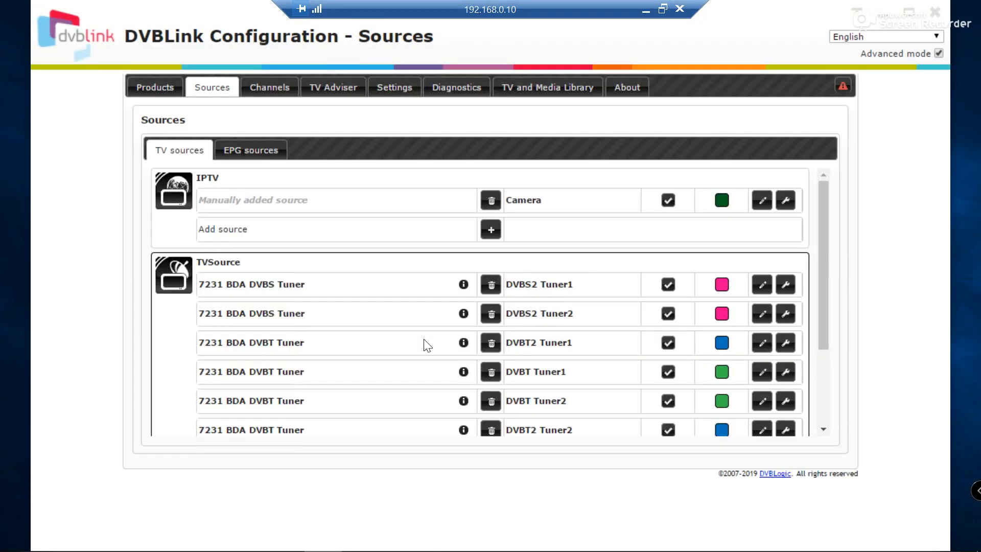
{"action": "left_click_drag", "start_coordinate": [821, 296], "coordinate": [833, 330]}
{"action": "left_click", "coordinate": [916, 10]}
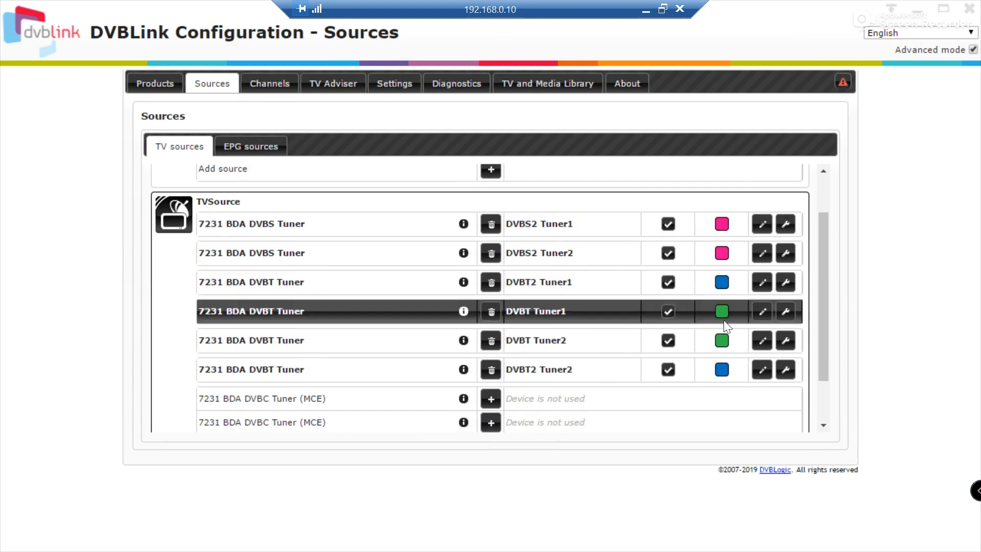
{"action": "left_click_drag", "start_coordinate": [819, 330], "coordinate": [822, 256]}
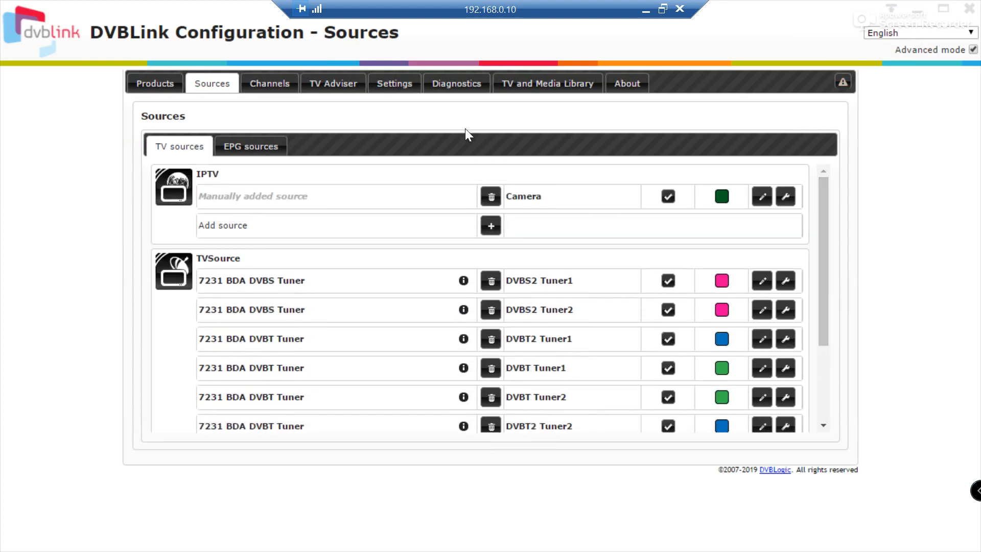
Step: Examine the channel selection per tuner and how matching channels are grouped on the Channel merge page
{"action": "left_click", "coordinate": [277, 88]}
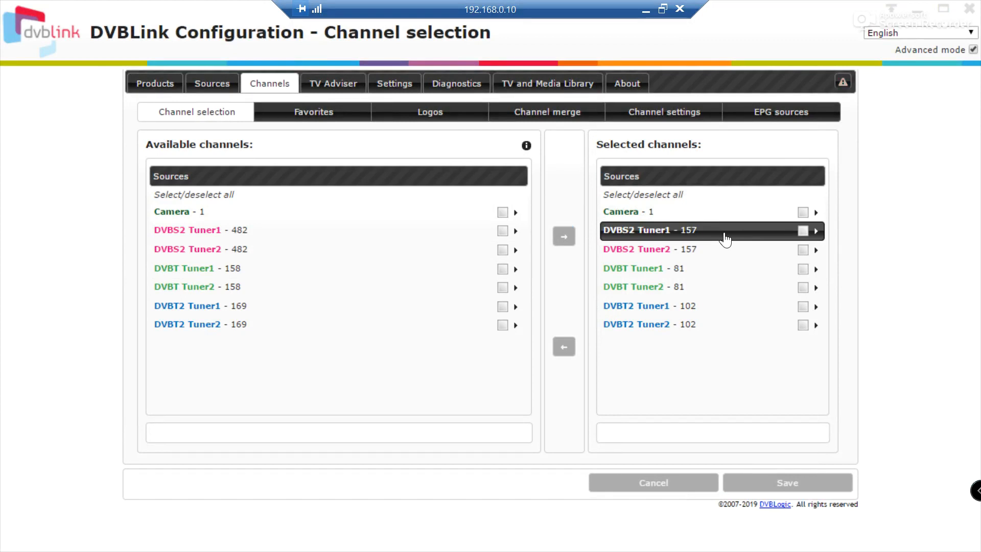
{"action": "left_click", "coordinate": [536, 113]}
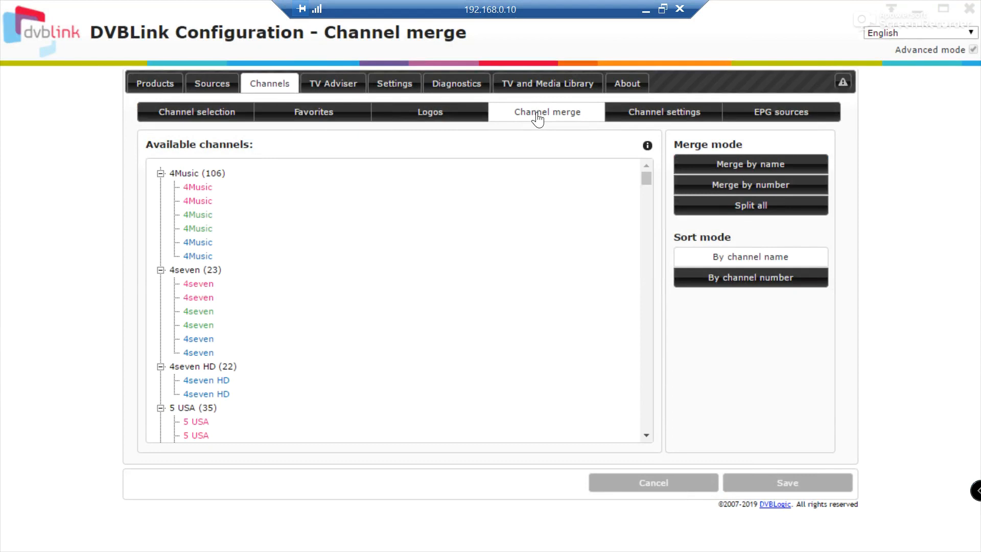
{"action": "mouse_move", "coordinate": [211, 201]}
{"action": "scroll", "coordinate": [651, 440], "scroll_direction": "down", "scroll_amount": 4}
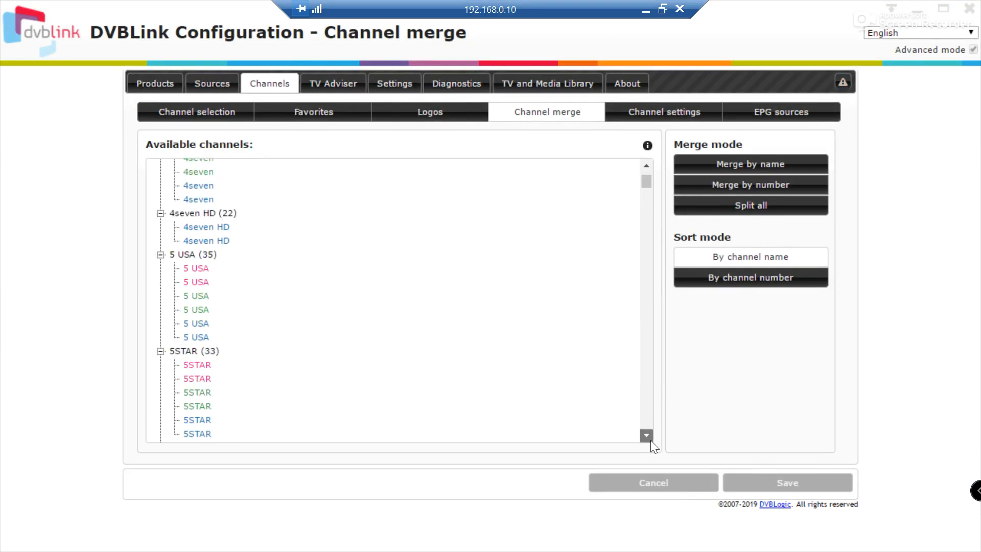
{"action": "scroll", "coordinate": [651, 440], "scroll_direction": "down", "scroll_amount": 4}
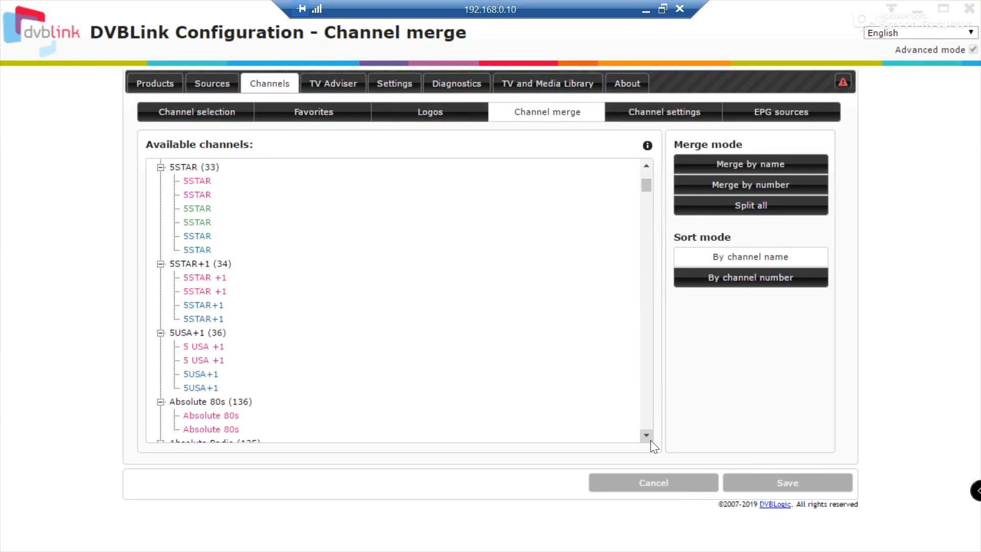
{"action": "scroll", "coordinate": [651, 440], "scroll_direction": "down", "scroll_amount": 5}
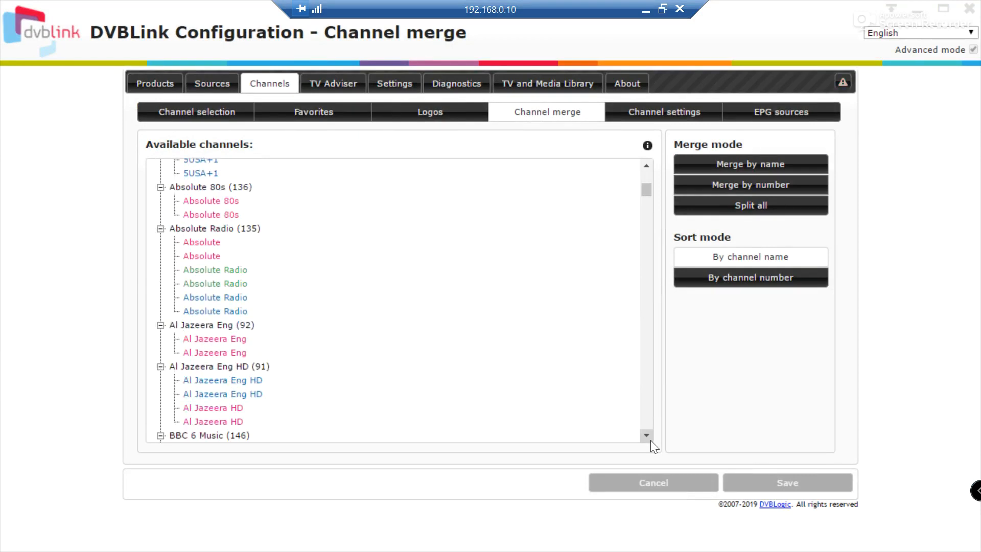
{"action": "scroll", "coordinate": [651, 440], "scroll_direction": "down", "scroll_amount": 5}
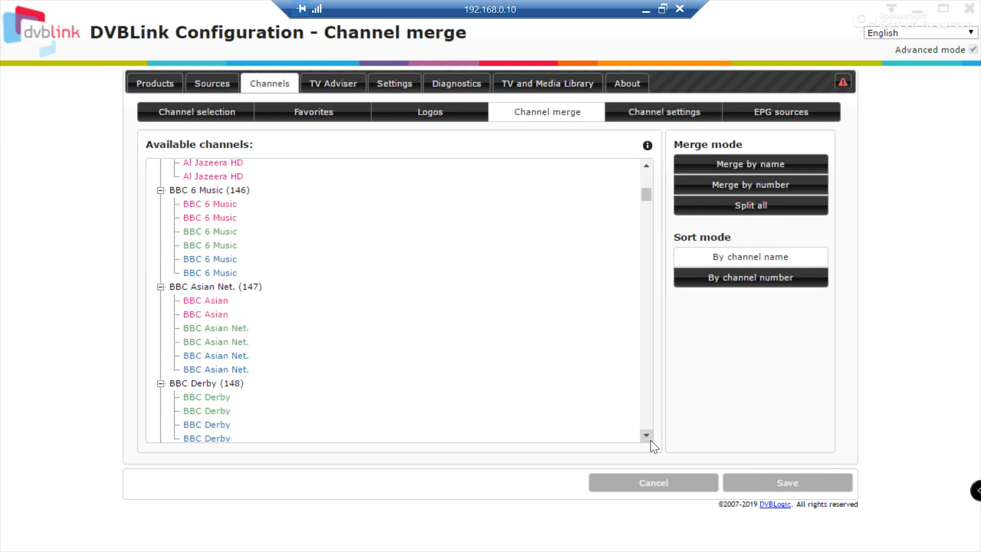
{"action": "scroll", "coordinate": [651, 440], "scroll_direction": "down", "scroll_amount": 7}
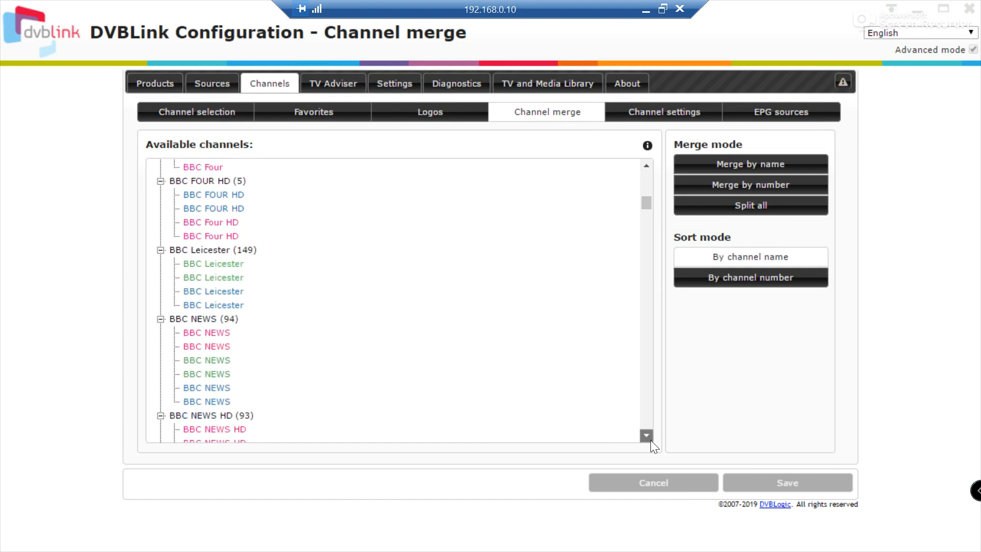
{"action": "scroll", "coordinate": [651, 440], "scroll_direction": "down", "scroll_amount": 2}
{"action": "scroll", "coordinate": [647, 404], "scroll_direction": "down", "scroll_amount": 20}
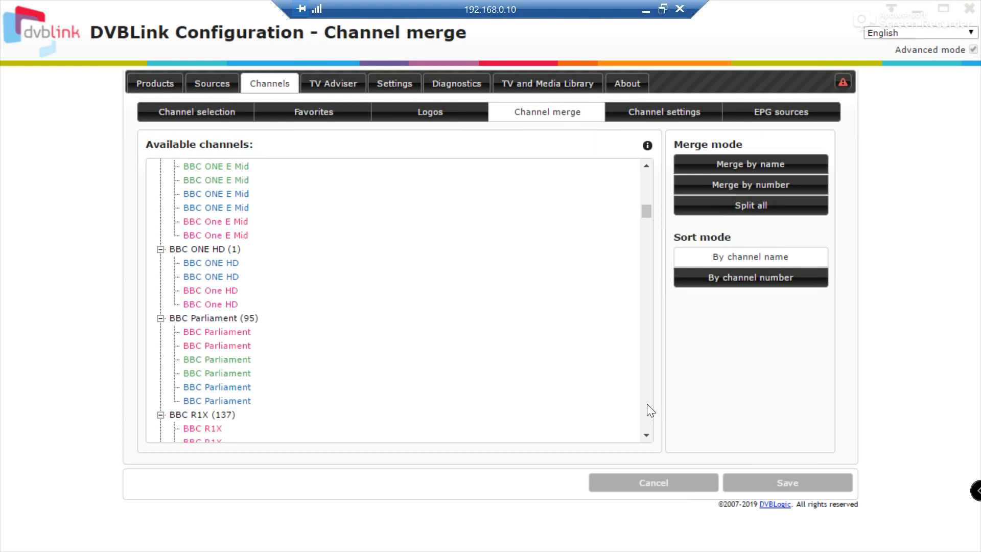
{"action": "scroll", "coordinate": [647, 403], "scroll_direction": "down", "scroll_amount": 6}
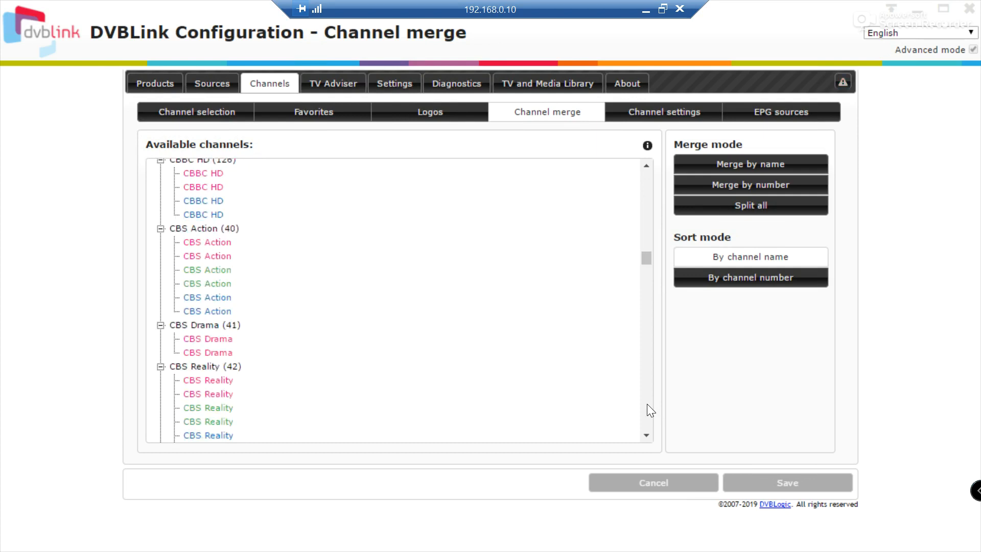
{"action": "scroll", "coordinate": [647, 238], "scroll_direction": "up", "scroll_amount": 5}
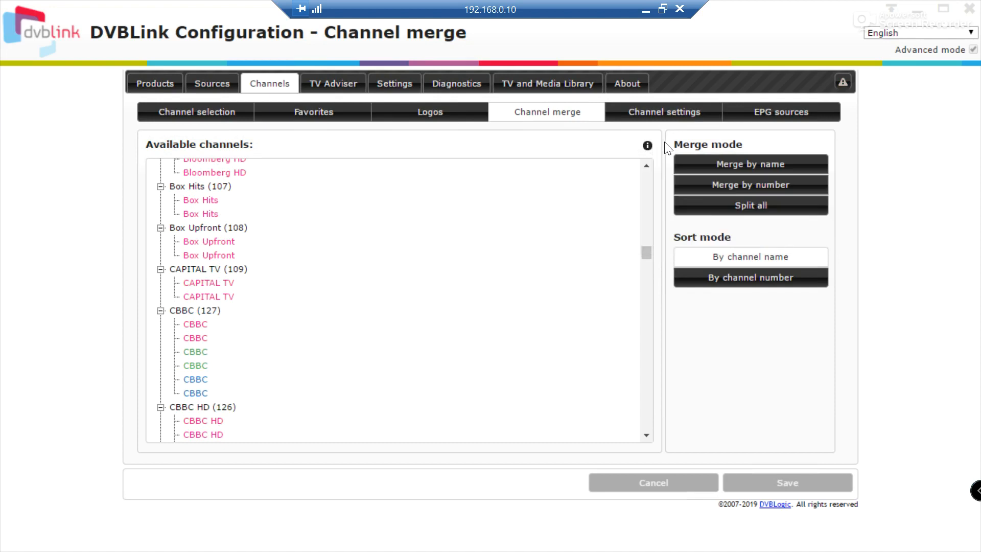
{"action": "scroll", "coordinate": [647, 165], "scroll_direction": "up", "scroll_amount": 3}
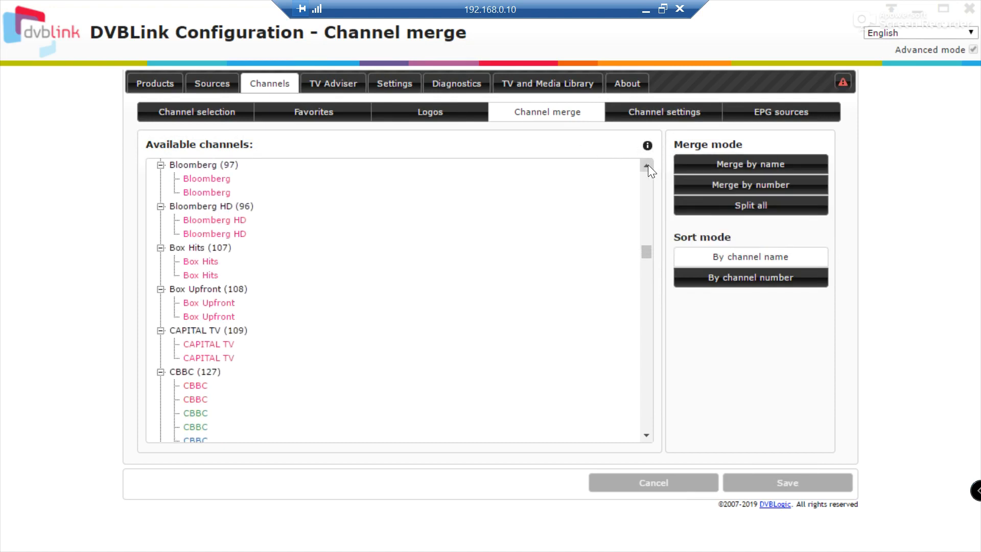
{"action": "mouse_move", "coordinate": [228, 252]}
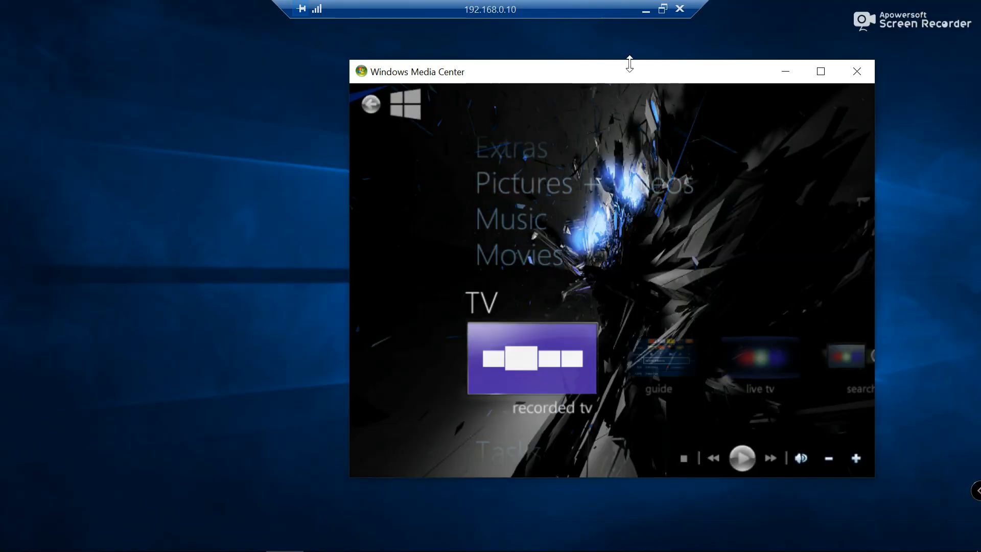
Step: Minimize the remote session, the transponders folder and the 0282 (1).ini file, and move Task Manager towards the middle of the desktop
{"action": "left_click", "coordinate": [646, 11]}
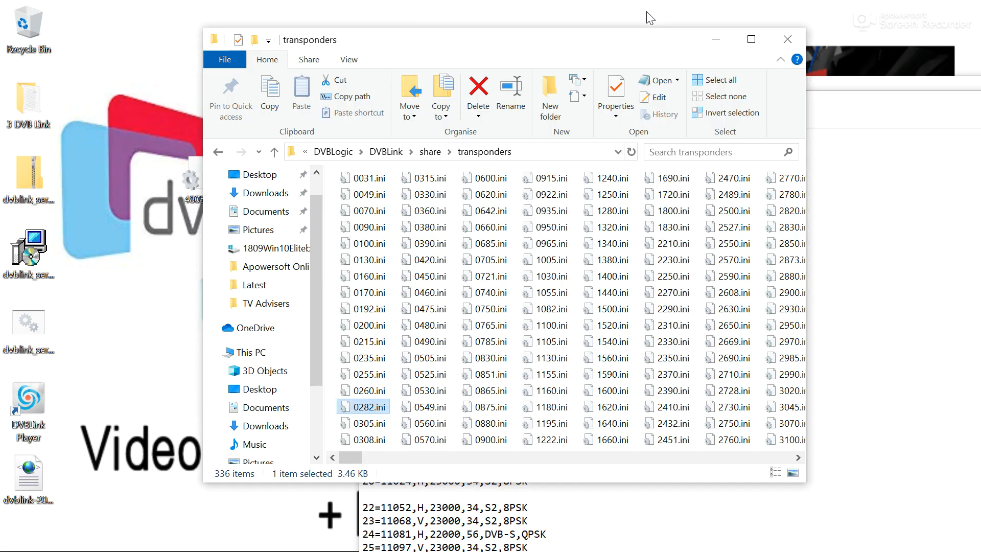
{"action": "left_click", "coordinate": [715, 38]}
{"action": "left_click_drag", "start_coordinate": [777, 102], "coordinate": [443, 133]}
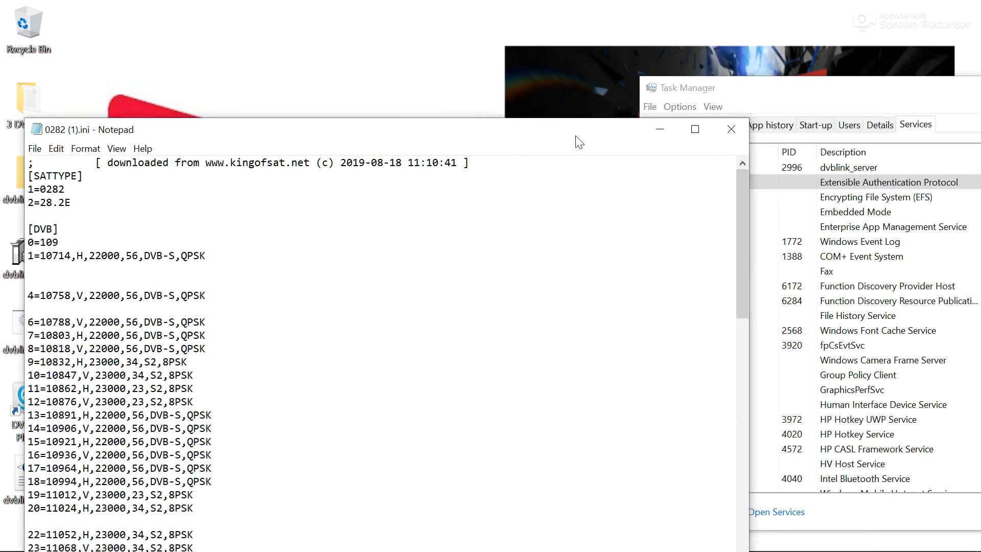
{"action": "left_click", "coordinate": [658, 136]}
{"action": "left_click_drag", "start_coordinate": [776, 89], "coordinate": [323, 110]}
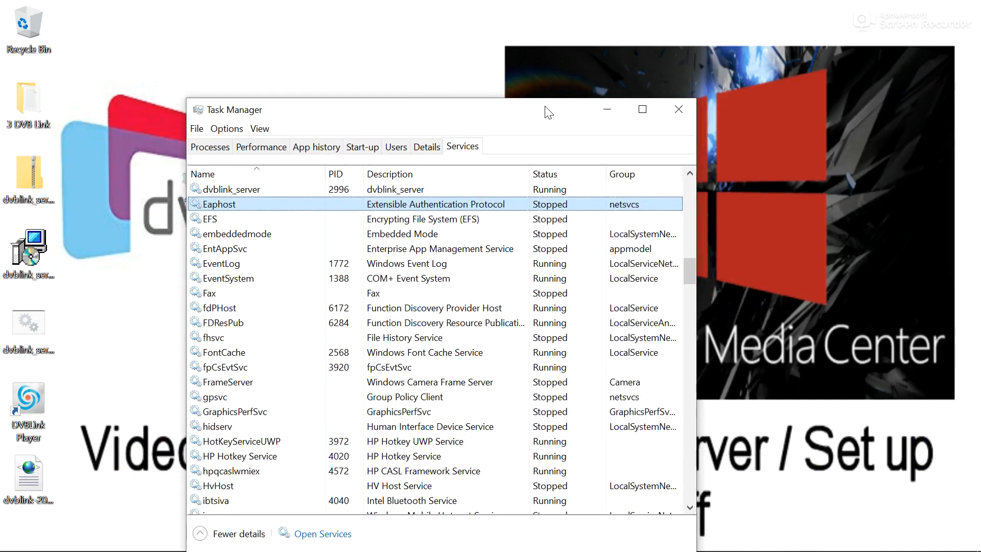
Step: Close Task Manager, leave the DVBLink configuration in the 192.168.0.30 remote session and minimize that session
{"action": "left_click", "coordinate": [678, 109]}
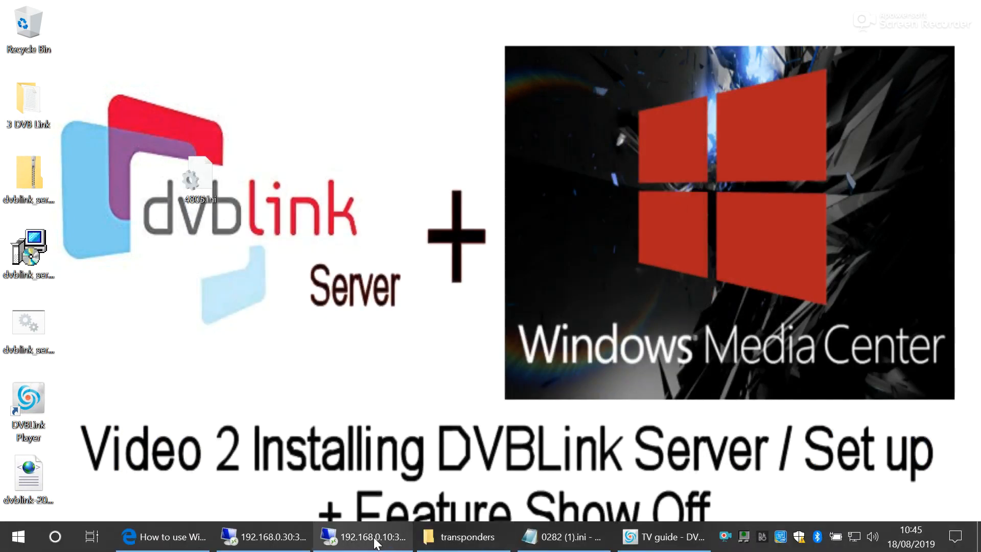
{"action": "mouse_move", "coordinate": [346, 539]}
{"action": "left_click", "coordinate": [250, 510]}
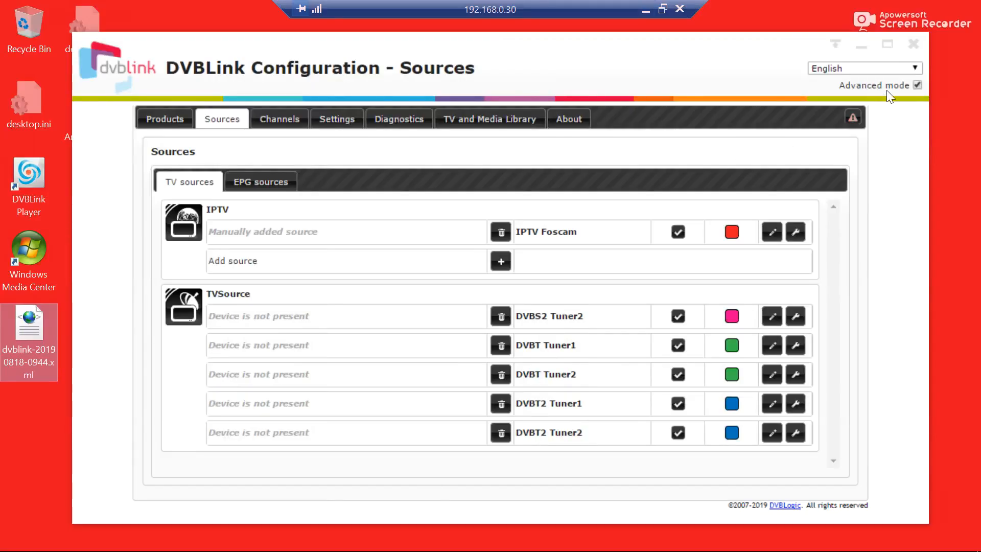
{"action": "left_click", "coordinate": [485, 119]}
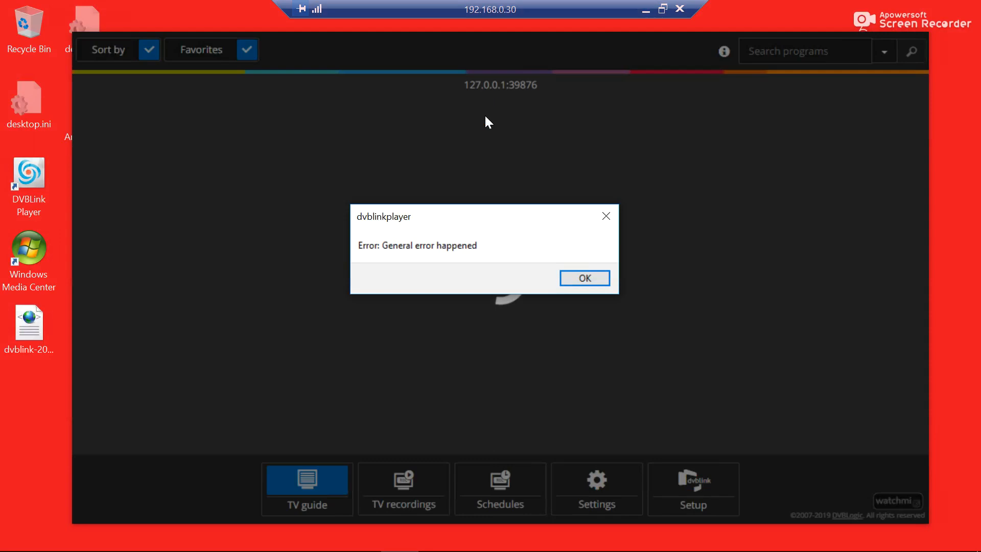
{"action": "left_click", "coordinate": [648, 10]}
Step: Read the DVBLink wiki page on using the Windows MediaCenter recorder and restore the browser to a smaller window
{"action": "mouse_move", "coordinate": [412, 534]}
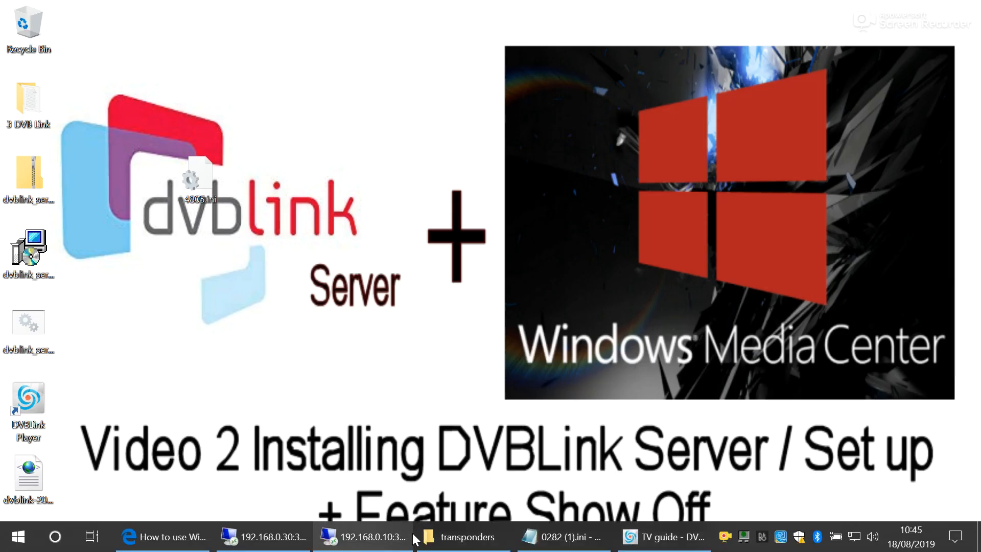
{"action": "left_click", "coordinate": [382, 543]}
{"action": "left_click", "coordinate": [647, 10]}
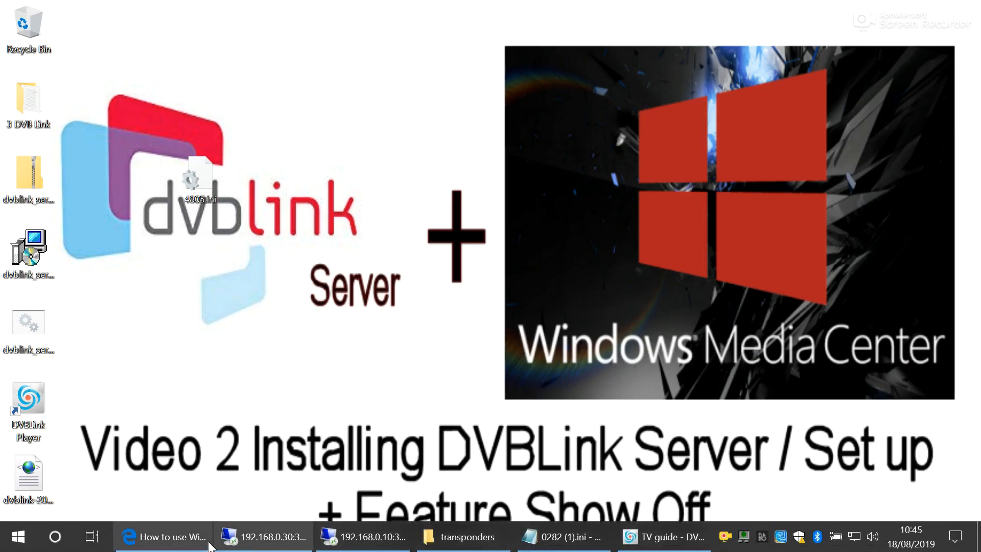
{"action": "left_click", "coordinate": [171, 538]}
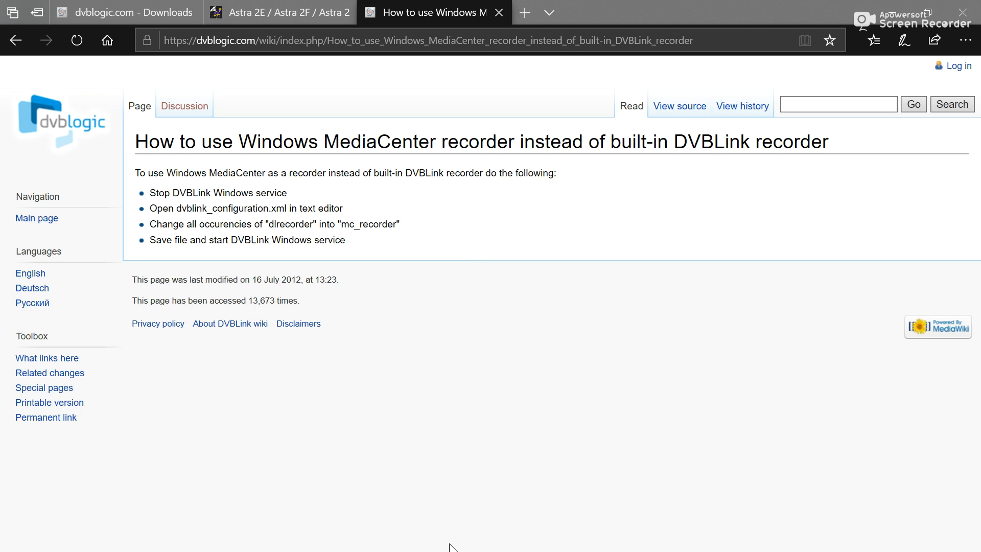
{"action": "left_click", "coordinate": [927, 12]}
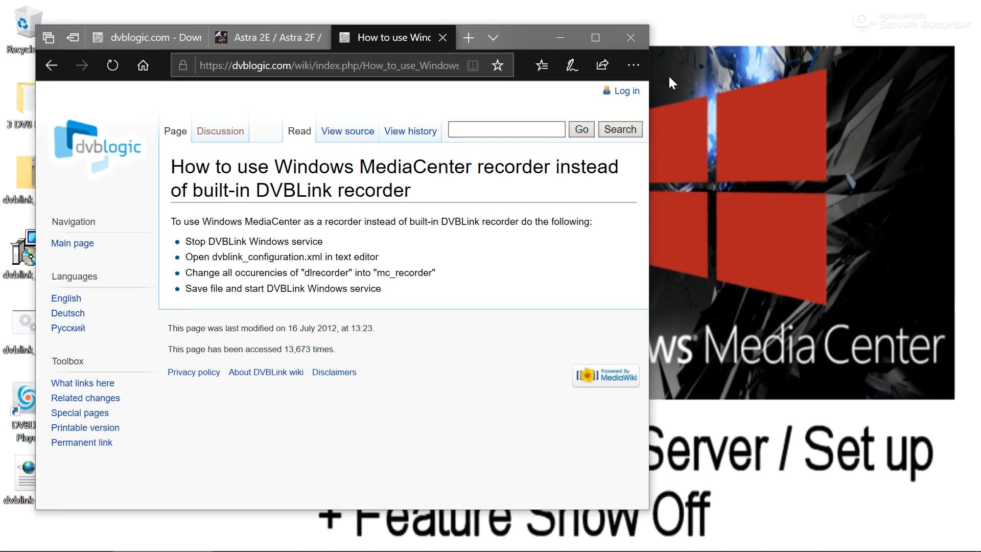
Step: In the 192.168.0.10 remote session, bring up DVBLink Player, play Sunday Morning Live on BBC ONE E Mid and close the playback
{"action": "left_click", "coordinate": [327, 543]}
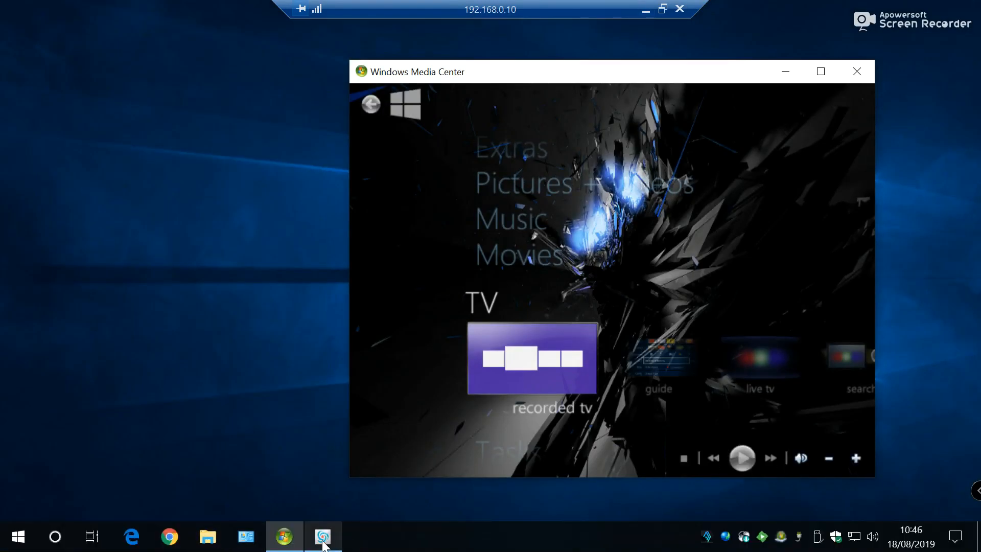
{"action": "left_click", "coordinate": [313, 544]}
{"action": "left_click", "coordinate": [531, 84]}
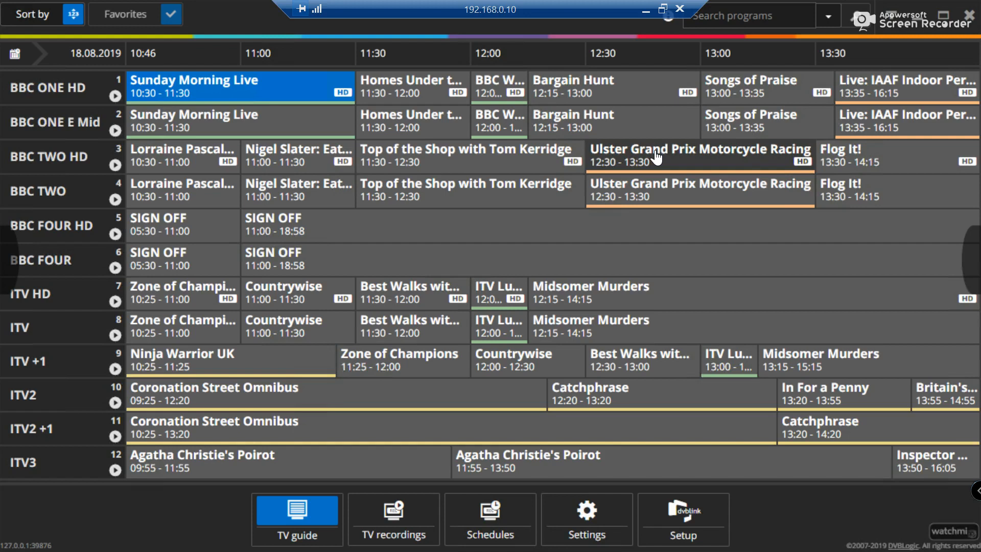
{"action": "left_click", "coordinate": [322, 128]}
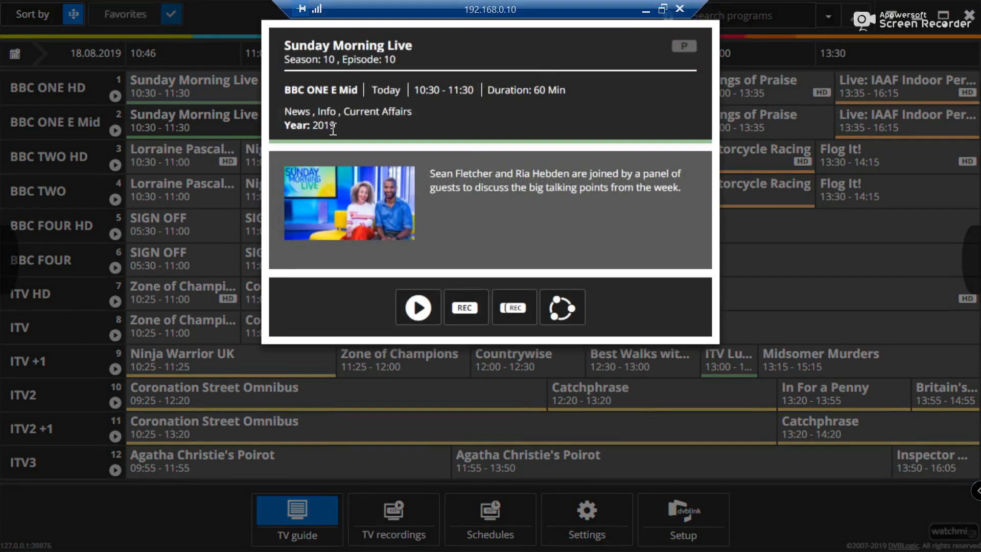
{"action": "left_click", "coordinate": [425, 305]}
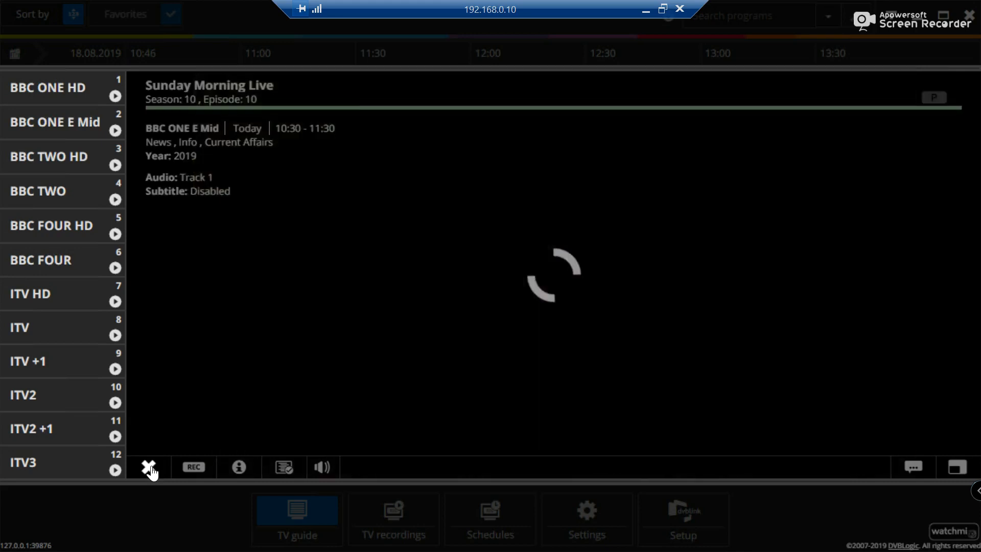
{"action": "left_click", "coordinate": [148, 467]}
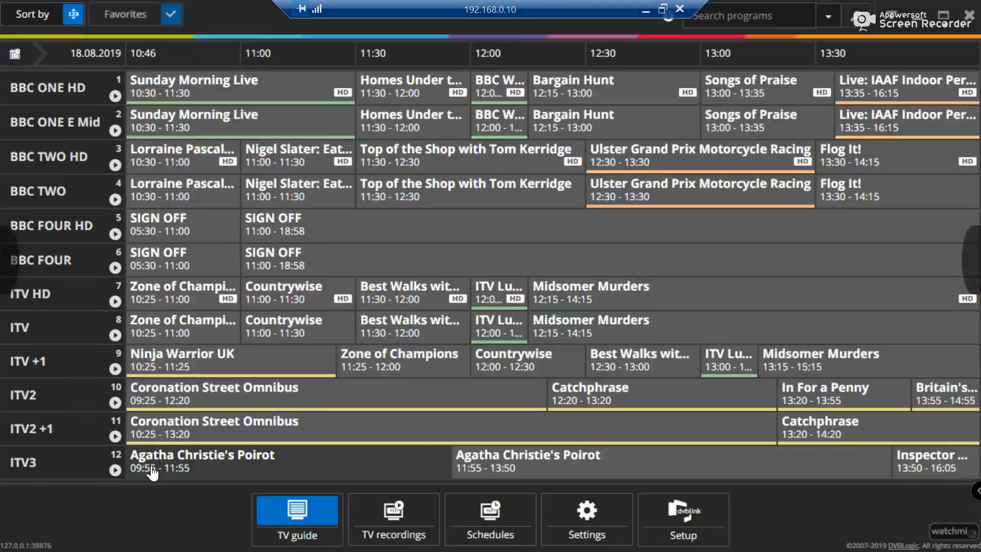
Step: Record Sunday Morning Live on BBC ONE E Mid from the TV guide and minimize DVBLink Player
{"action": "left_click", "coordinate": [335, 117]}
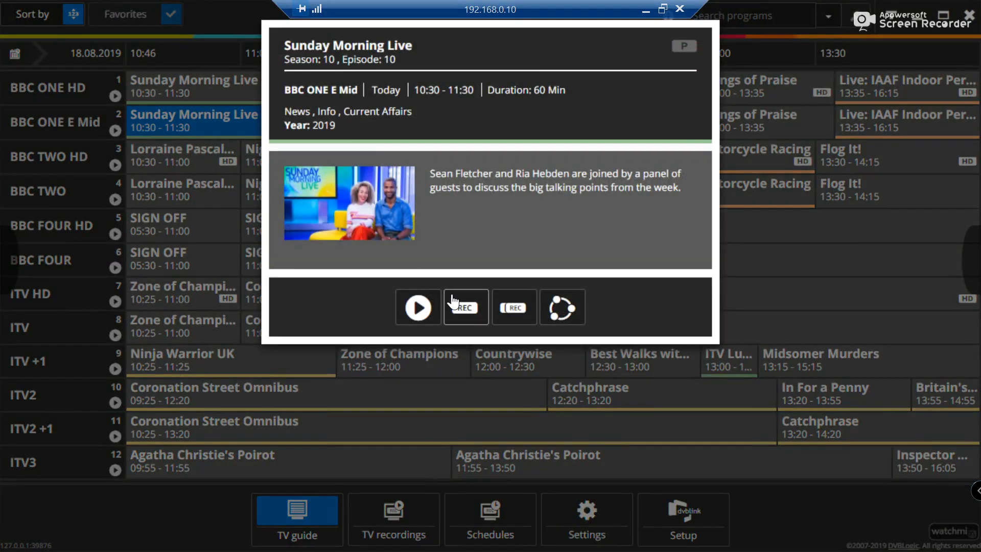
{"action": "left_click", "coordinate": [474, 315]}
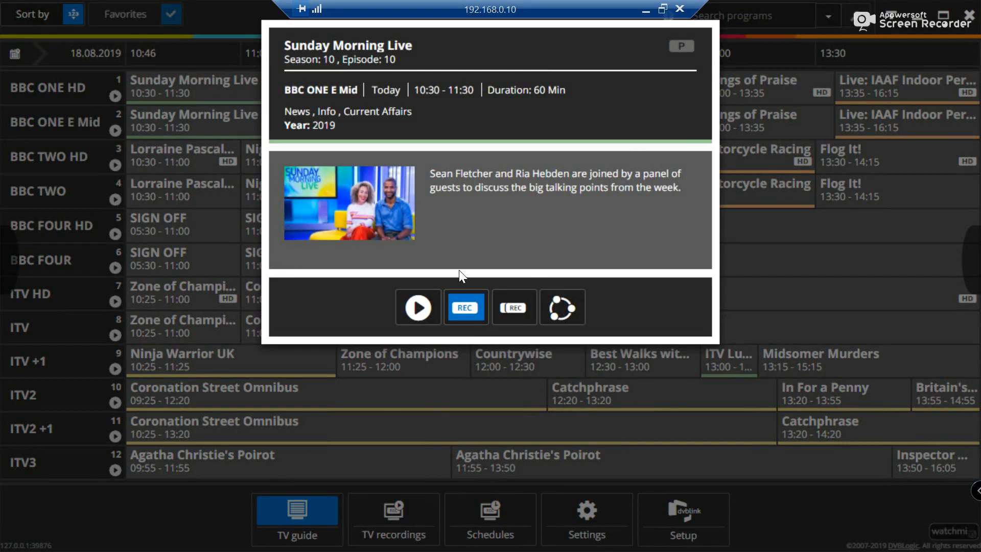
{"action": "left_click", "coordinate": [162, 467]}
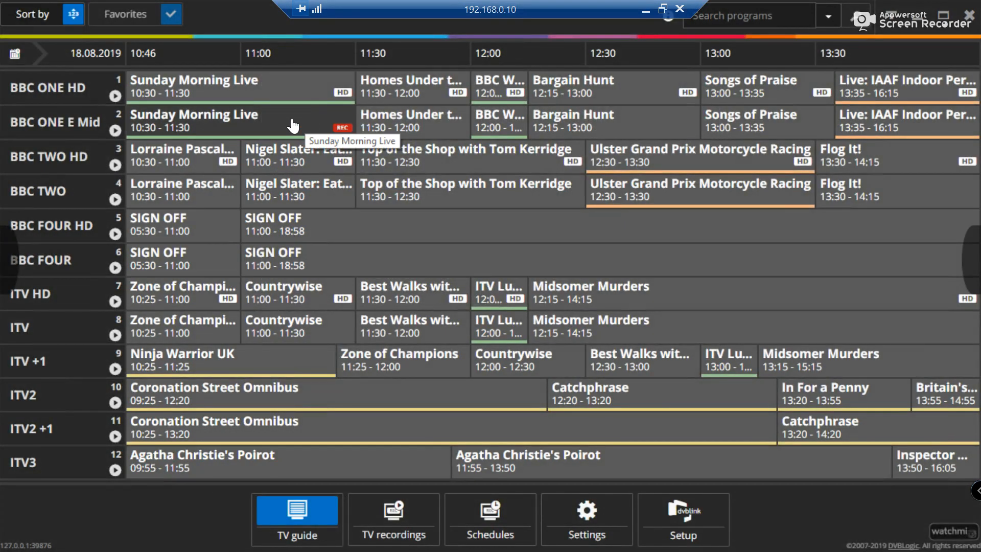
{"action": "left_click", "coordinate": [920, 17]}
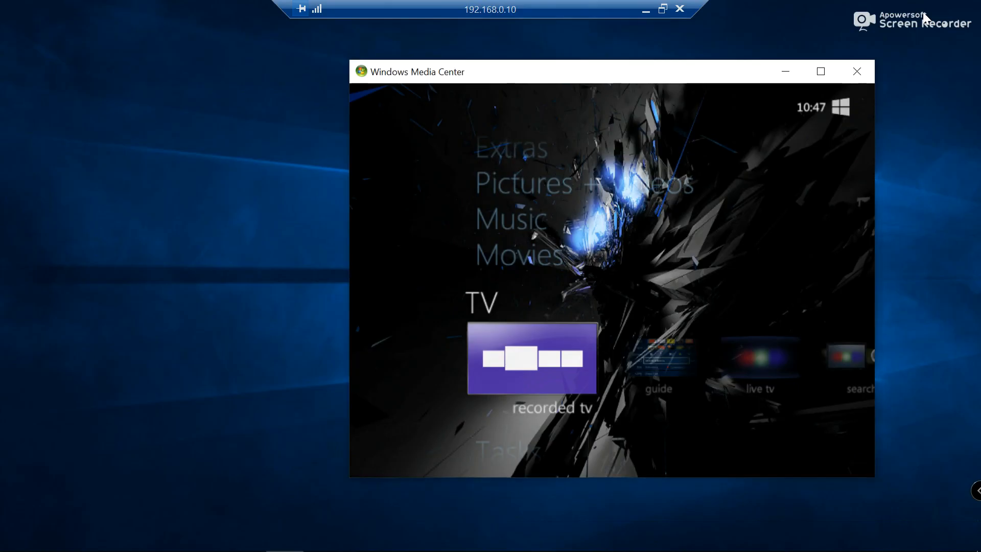
Step: Browse Windows Media Center's recorded TV by date recorded and return to its start menu
{"action": "left_click", "coordinate": [556, 386]}
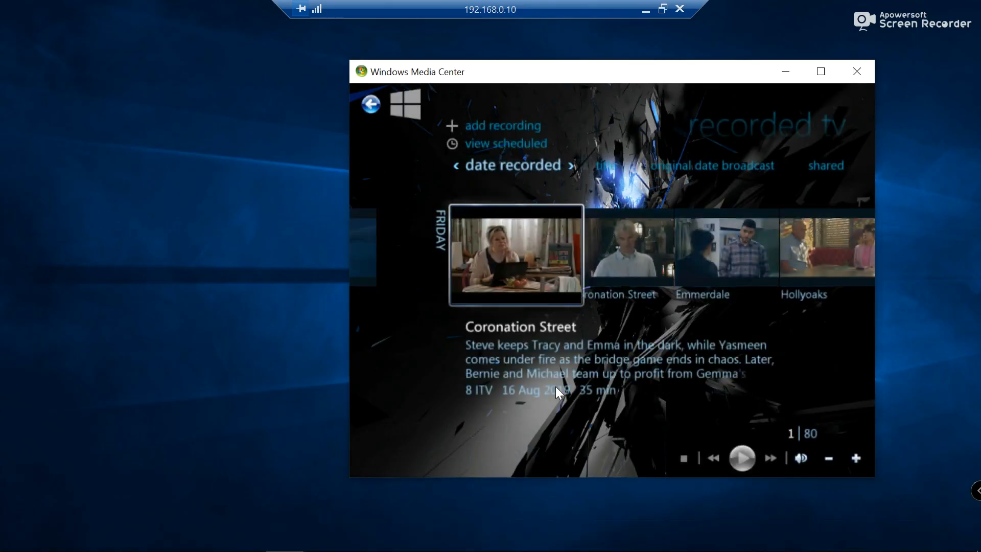
{"action": "key", "text": "Left"}
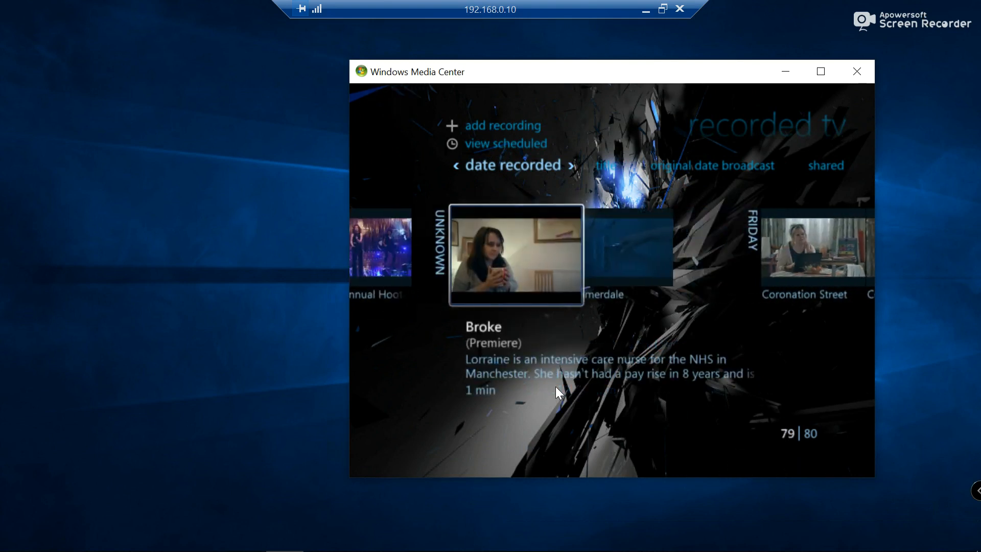
{"action": "key", "text": "Left"}
{"action": "key", "text": "Right"}
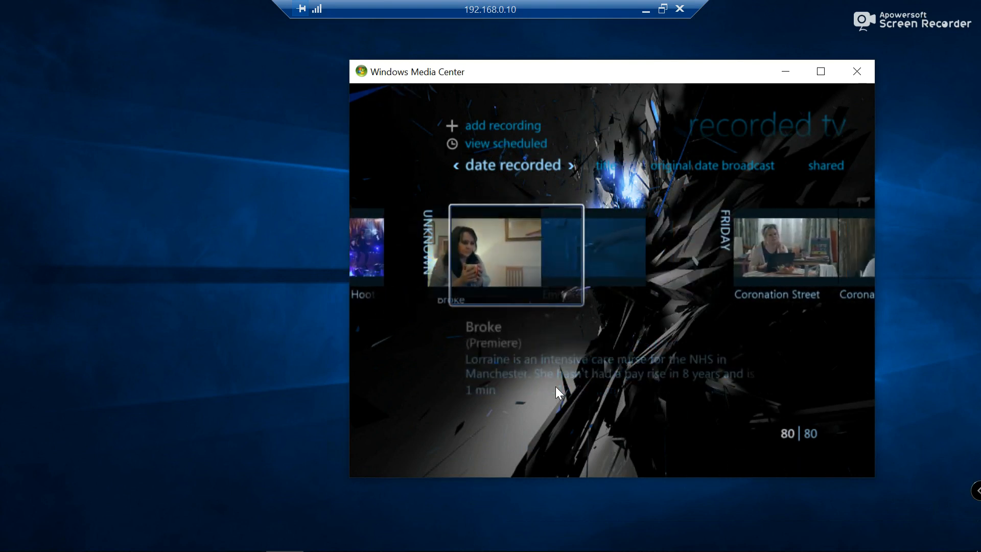
{"action": "key", "text": "Right"}
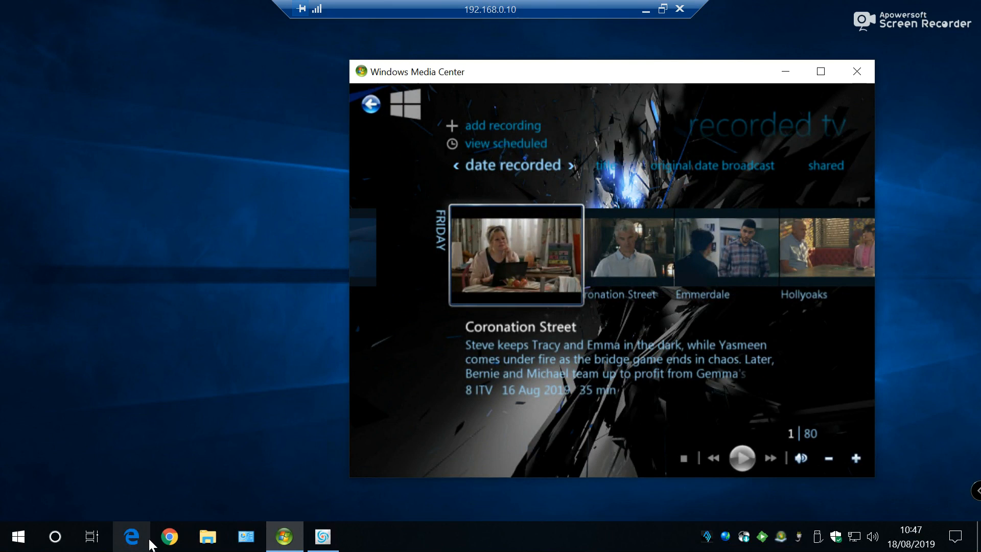
{"action": "key", "text": "BackSpace"}
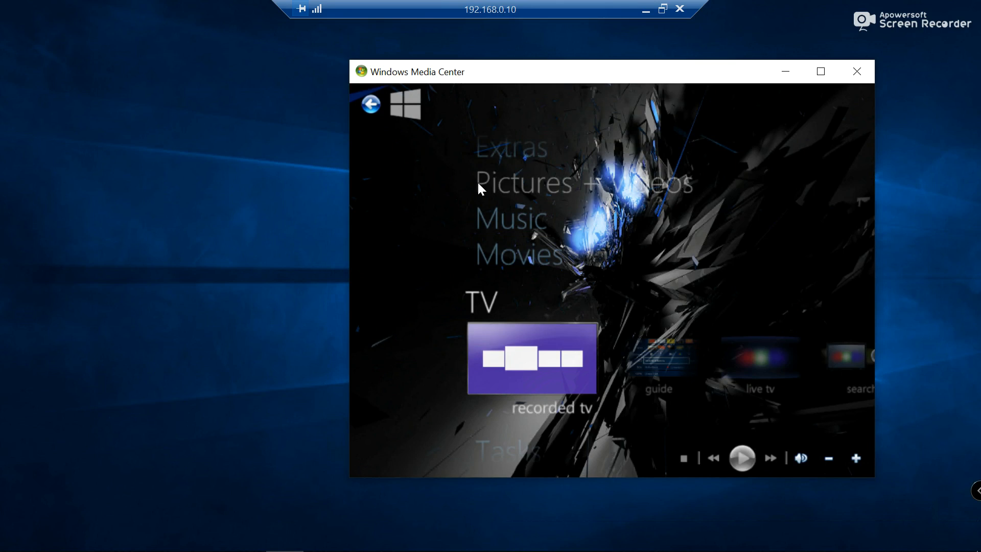
Step: Add the DVBLink media library to the Windows Media Center start menu through the extras library's Start Menu settings
{"action": "key", "text": "Up"}
{"action": "key", "text": "Up"}
{"action": "key", "text": "Up"}
{"action": "key", "text": "Up"}
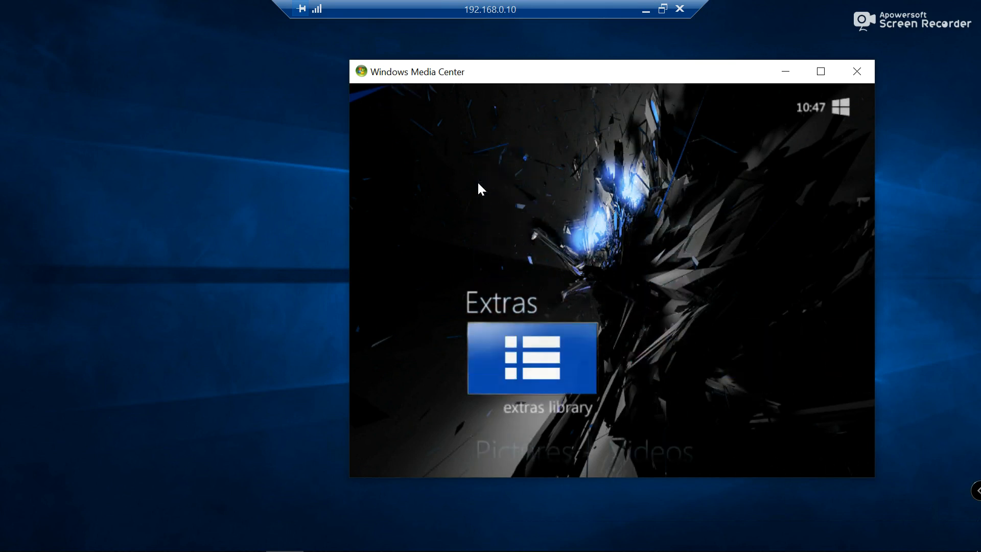
{"action": "key", "text": "Return"}
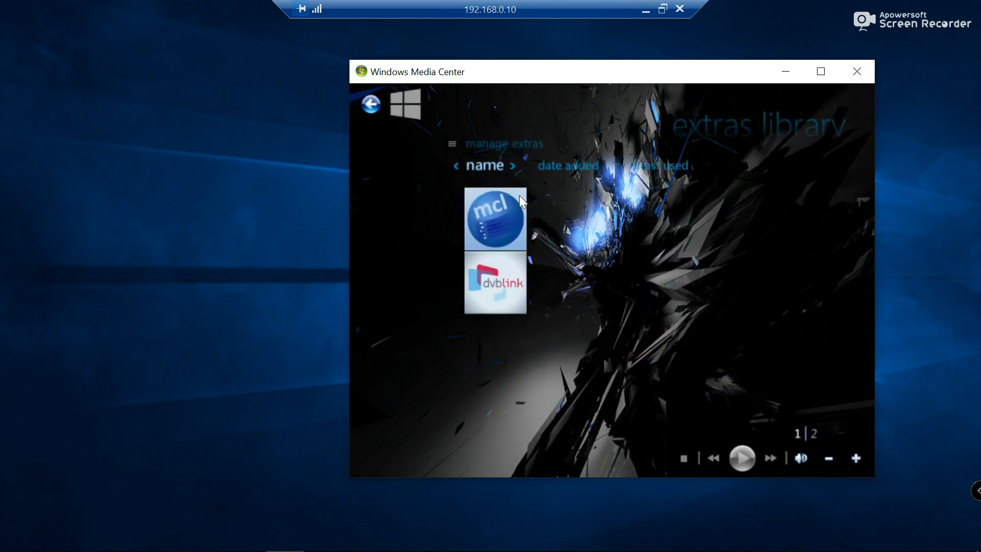
{"action": "left_click", "coordinate": [502, 146]}
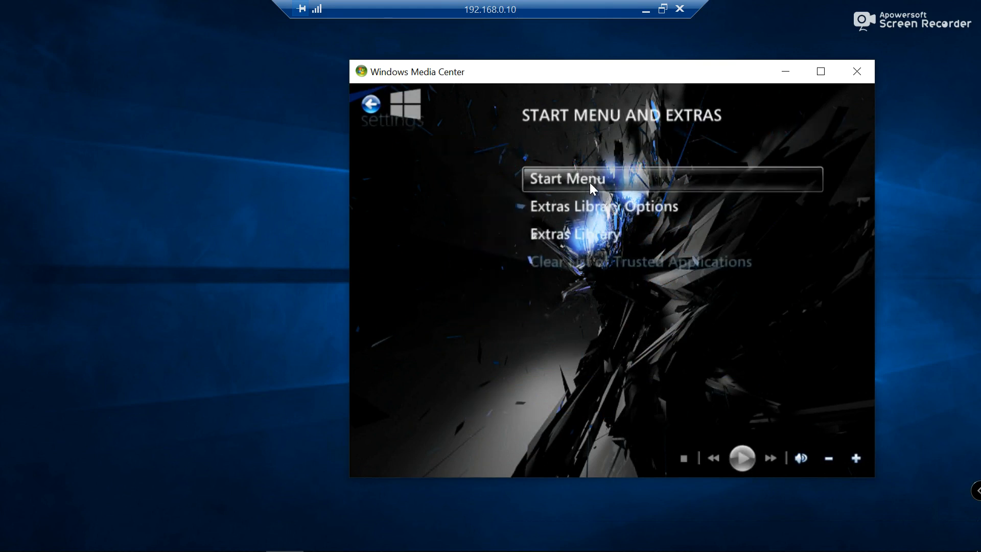
{"action": "left_click", "coordinate": [590, 182]}
{"action": "left_click", "coordinate": [538, 249]}
{"action": "left_click", "coordinate": [420, 183]}
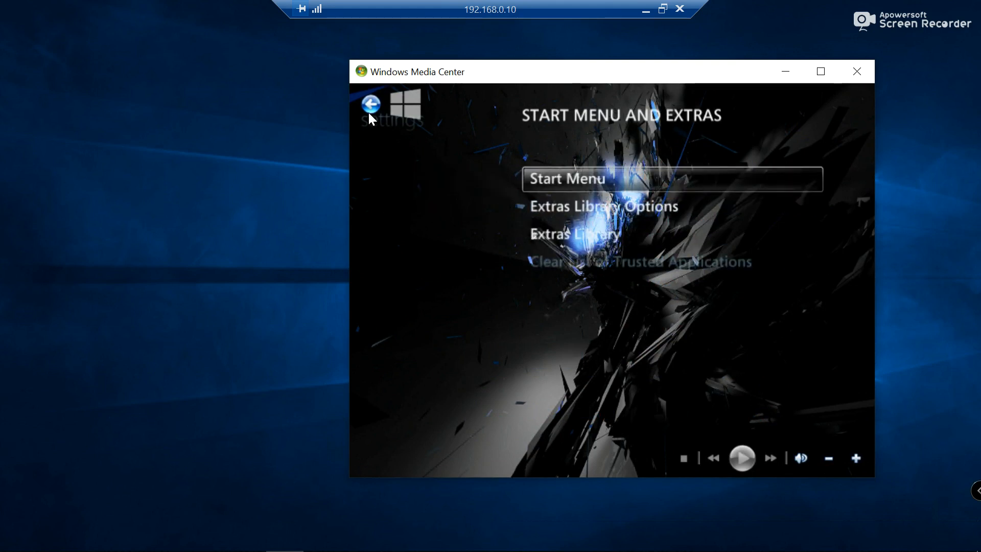
{"action": "left_click", "coordinate": [369, 112]}
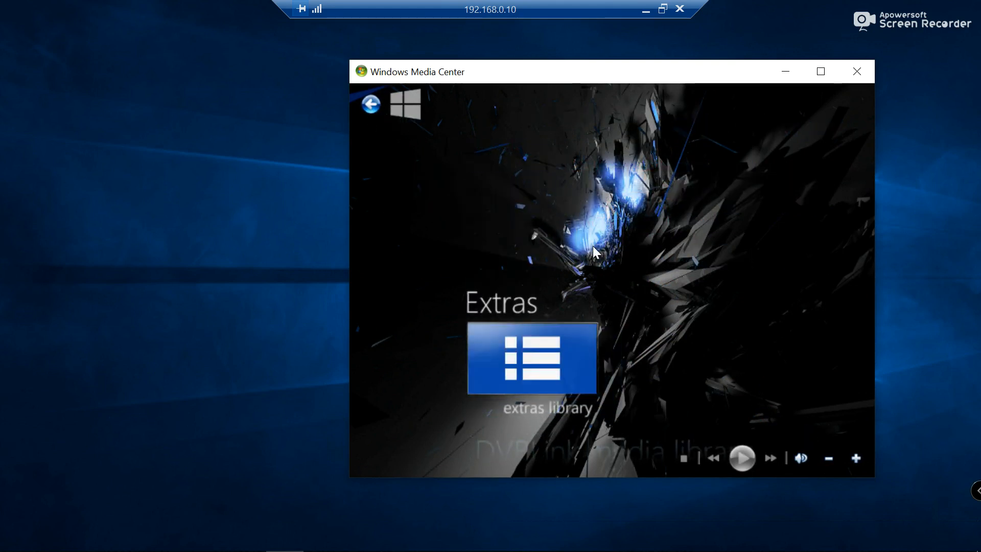
Step: Open Recorded TV in the DVBLink media library, list it by name and view the synopsis of Sunday Morning Live
{"action": "key", "text": "Down"}
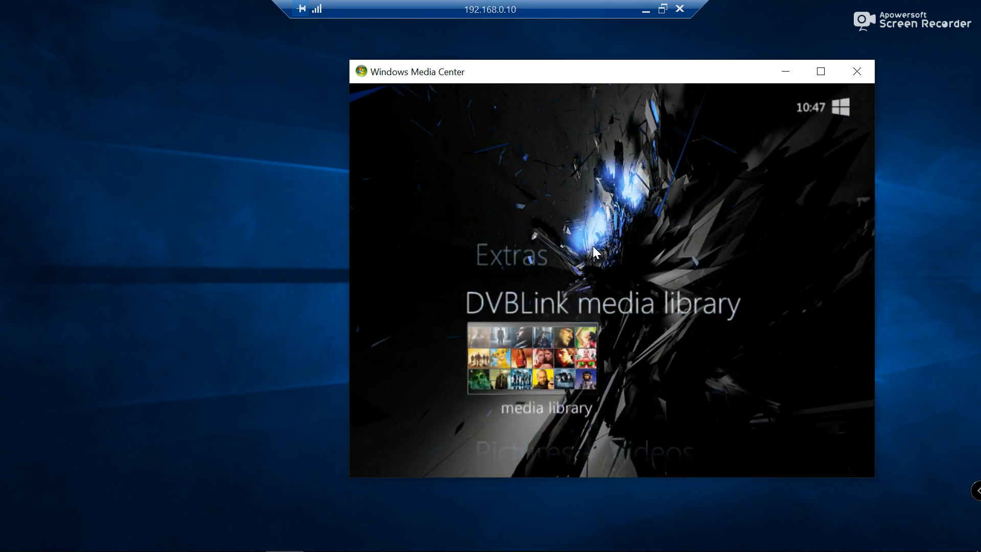
{"action": "key", "text": "Down"}
{"action": "key", "text": "Up"}
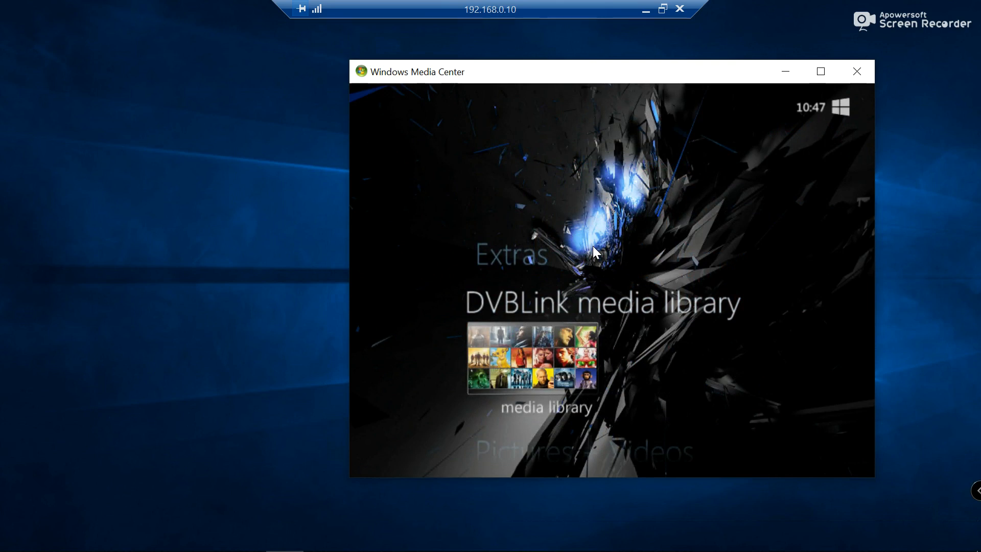
{"action": "key", "text": "Return"}
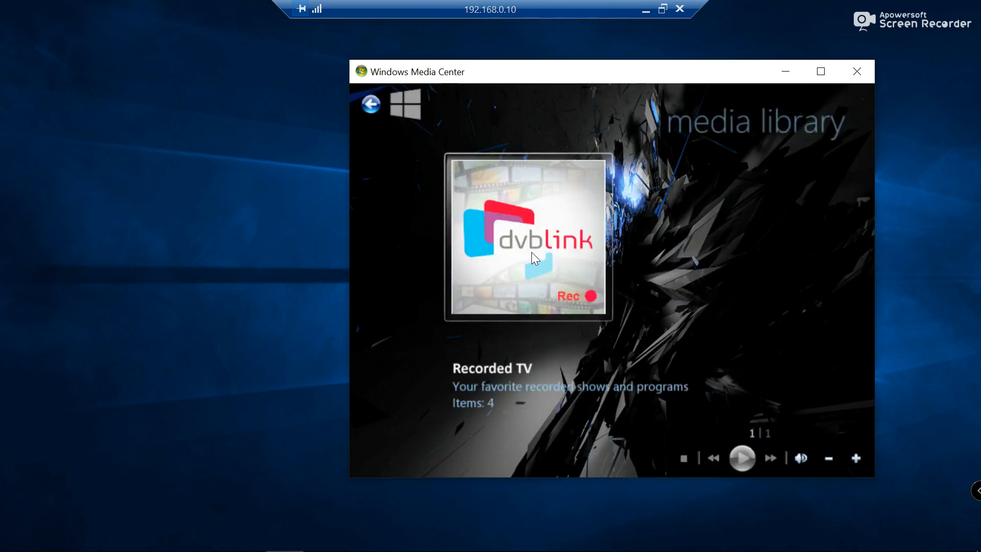
{"action": "left_click", "coordinate": [540, 254]}
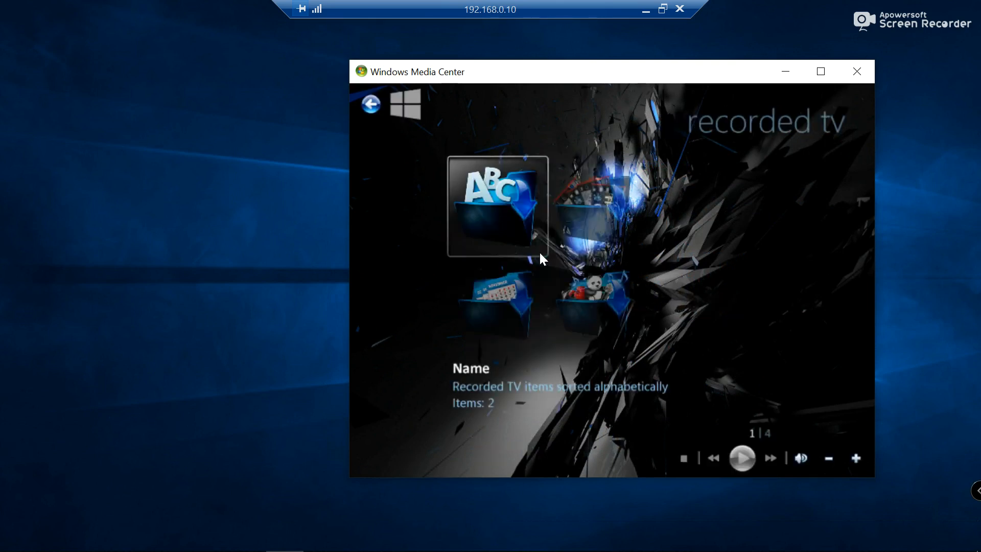
{"action": "left_click", "coordinate": [513, 204]}
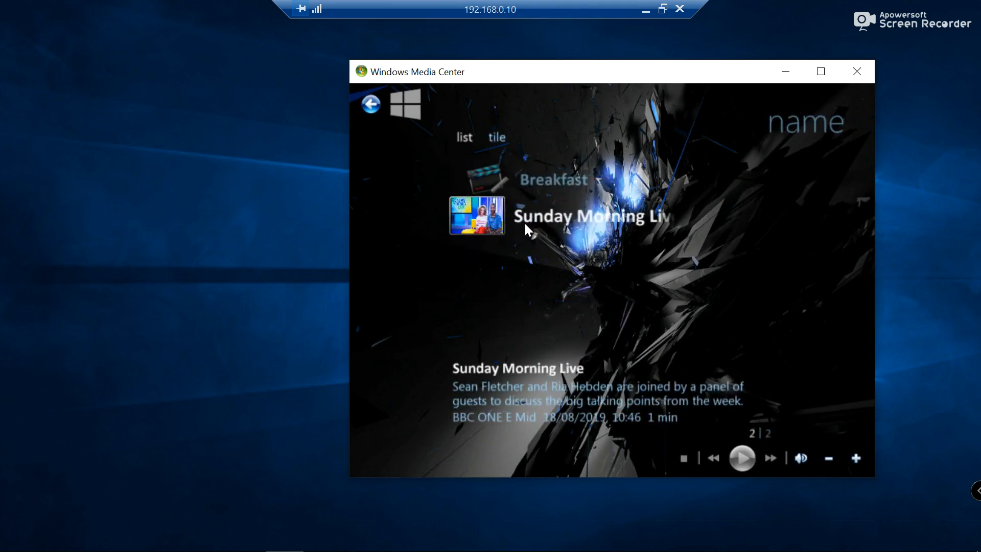
{"action": "left_click", "coordinate": [508, 223]}
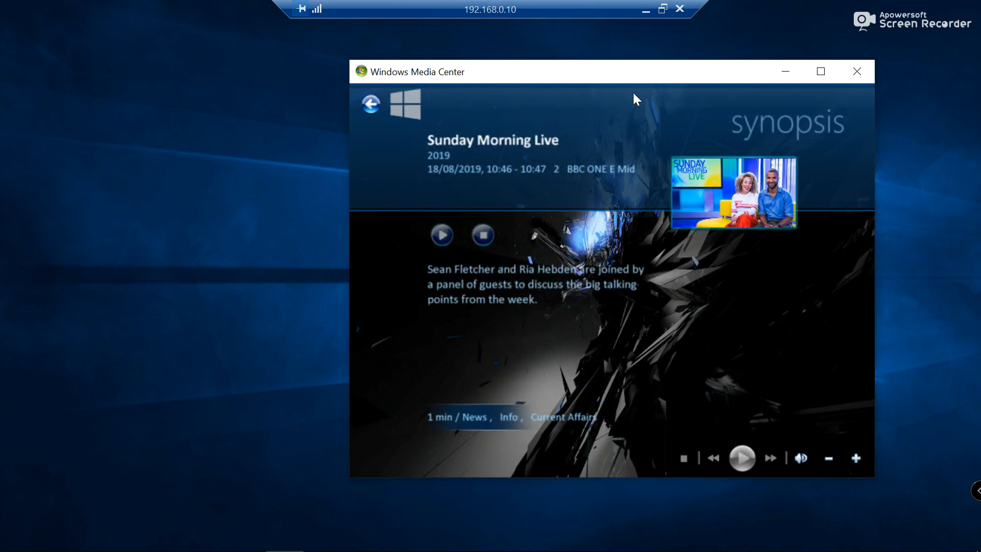
Step: Open the Recorder settings in the DVBLink configuration from DVBLink Player and inspect the full recording path
{"action": "mouse_move", "coordinate": [136, 532]}
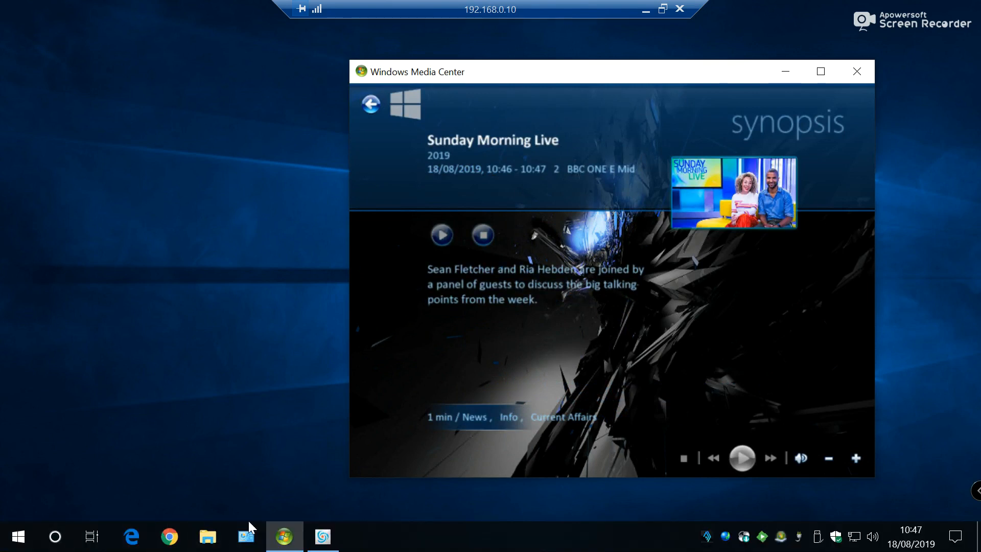
{"action": "left_click", "coordinate": [317, 537]}
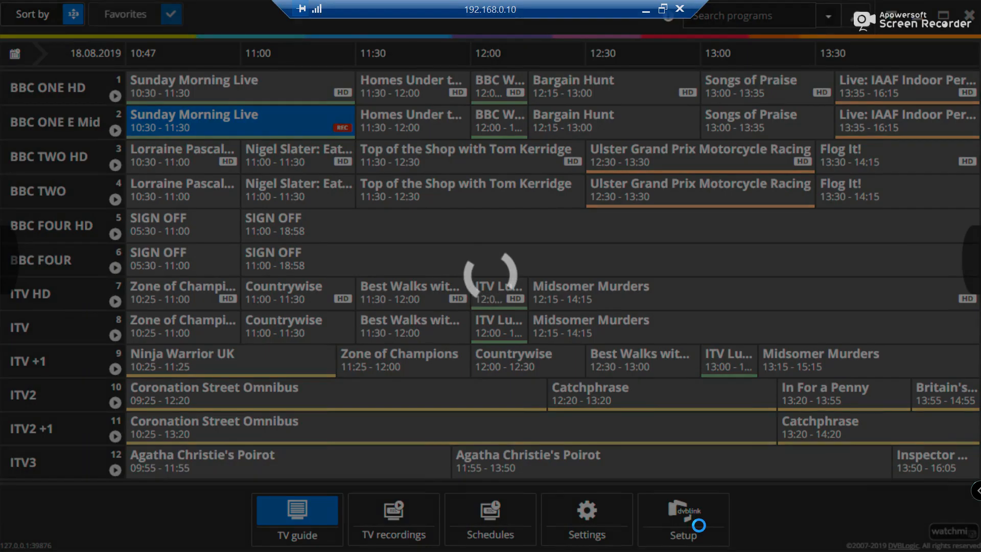
{"action": "left_click", "coordinate": [699, 525]}
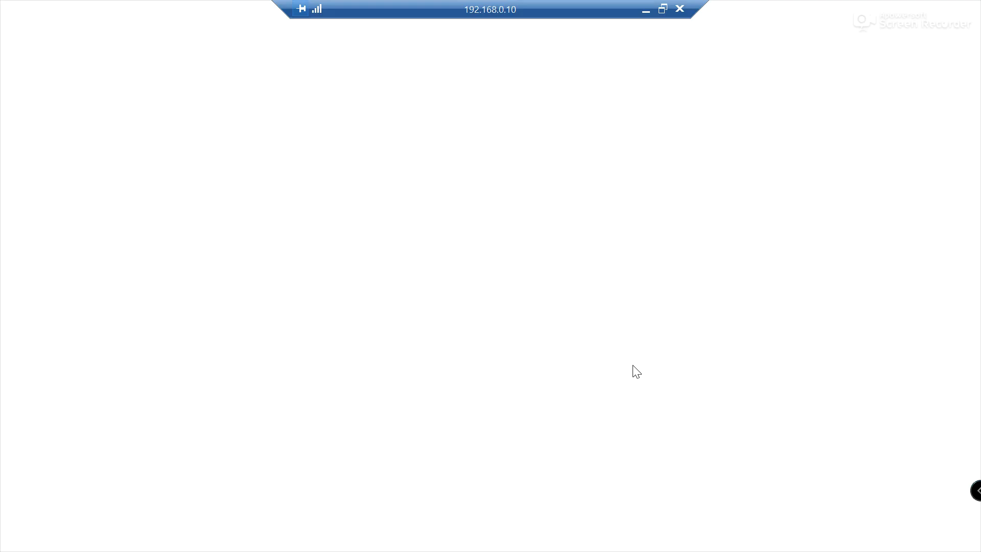
{"action": "left_click", "coordinate": [409, 81]}
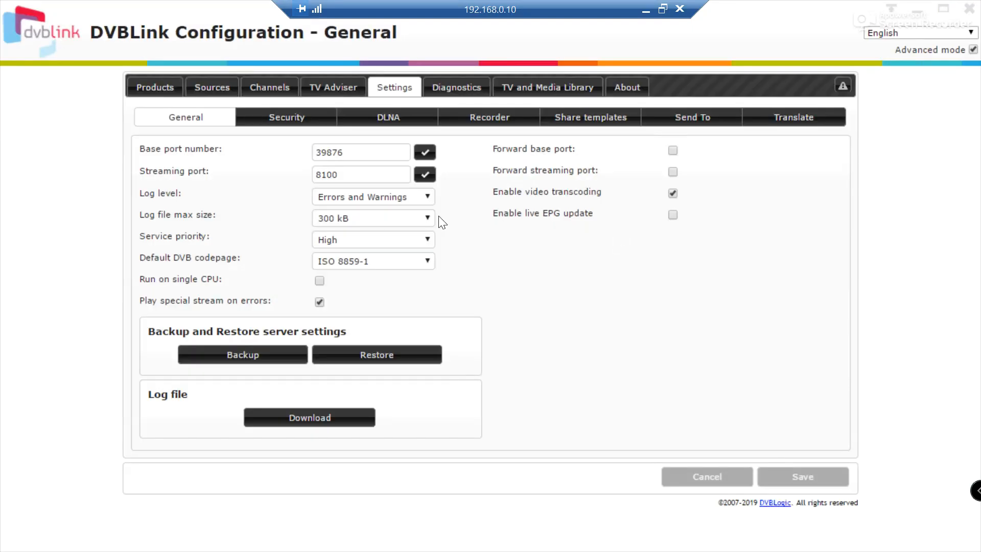
{"action": "left_click", "coordinate": [504, 117]}
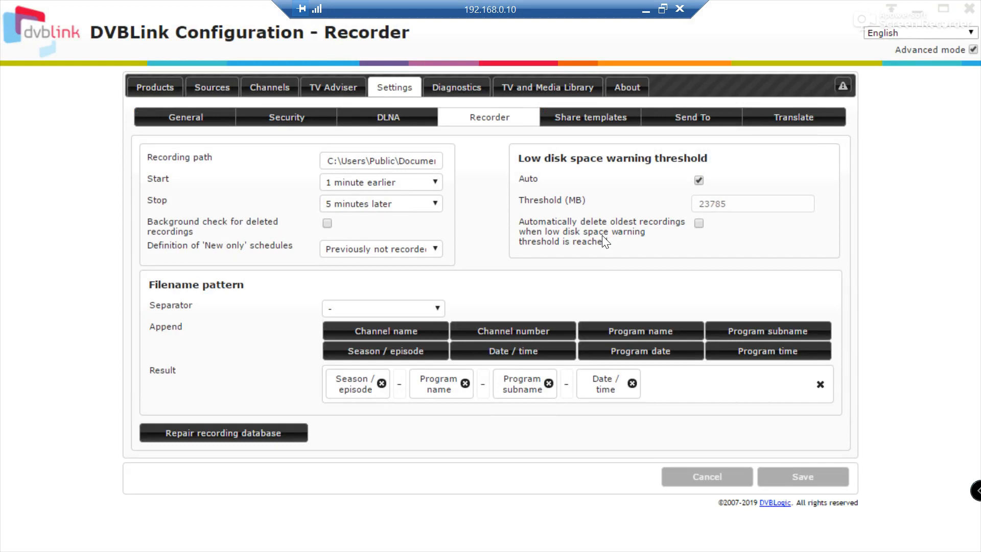
{"action": "left_click_drag", "start_coordinate": [352, 160], "coordinate": [526, 161]}
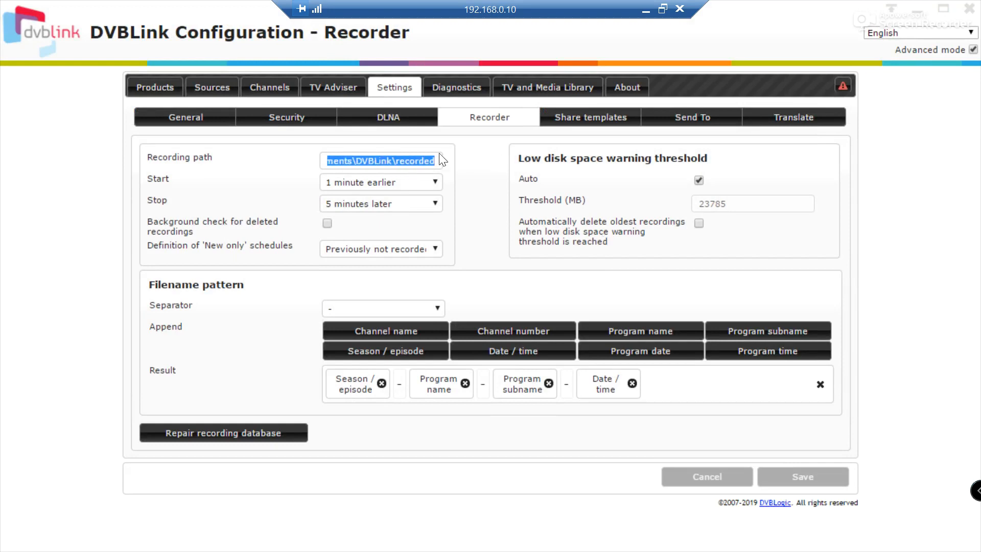
Step: Browse in File Explorer to the recorded folder under C:\Users\Public\Public Documents\DVBLink
{"action": "key", "text": "super"}
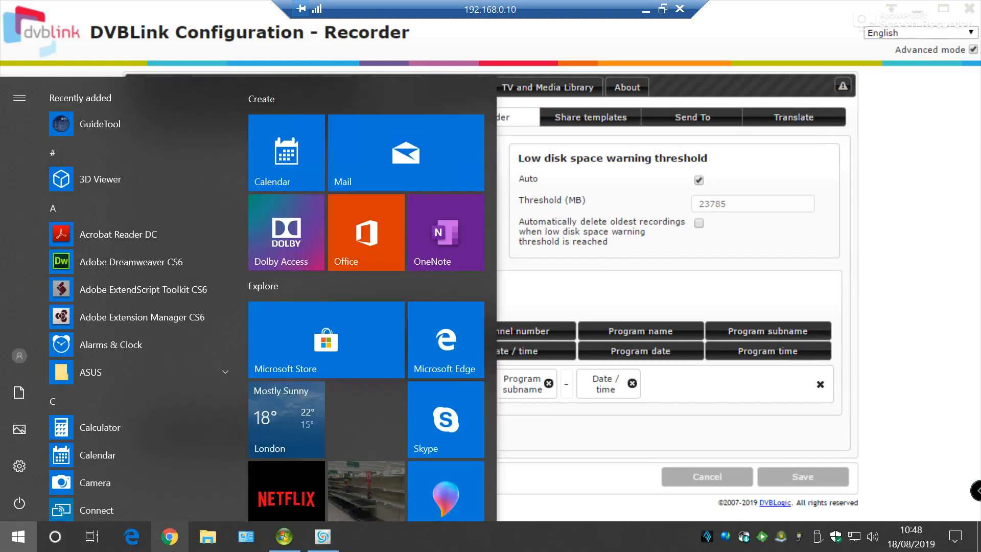
{"action": "left_click", "coordinate": [207, 537]}
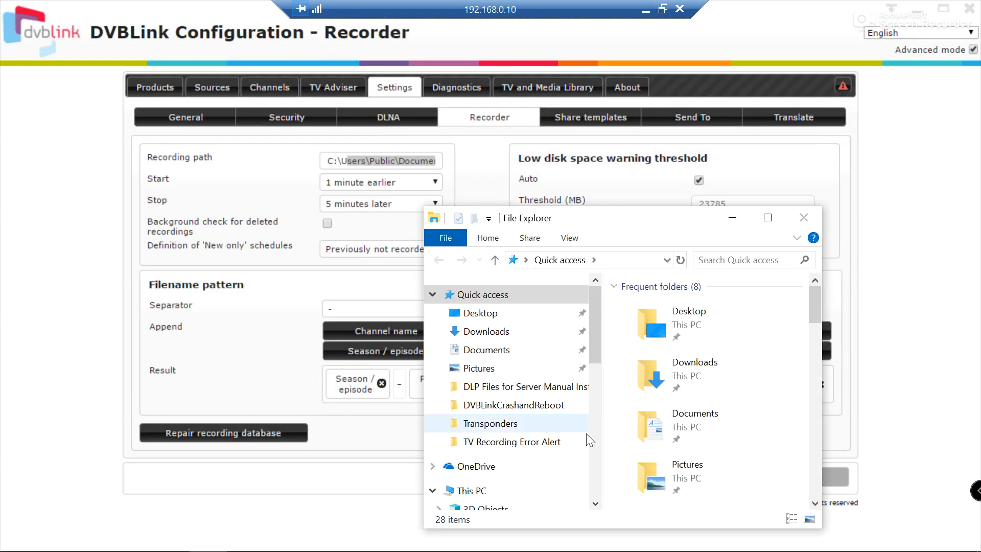
{"action": "left_click", "coordinate": [596, 480]}
{"action": "left_click", "coordinate": [554, 412]}
{"action": "scroll", "coordinate": [675, 467], "scroll_direction": "down", "scroll_amount": 3}
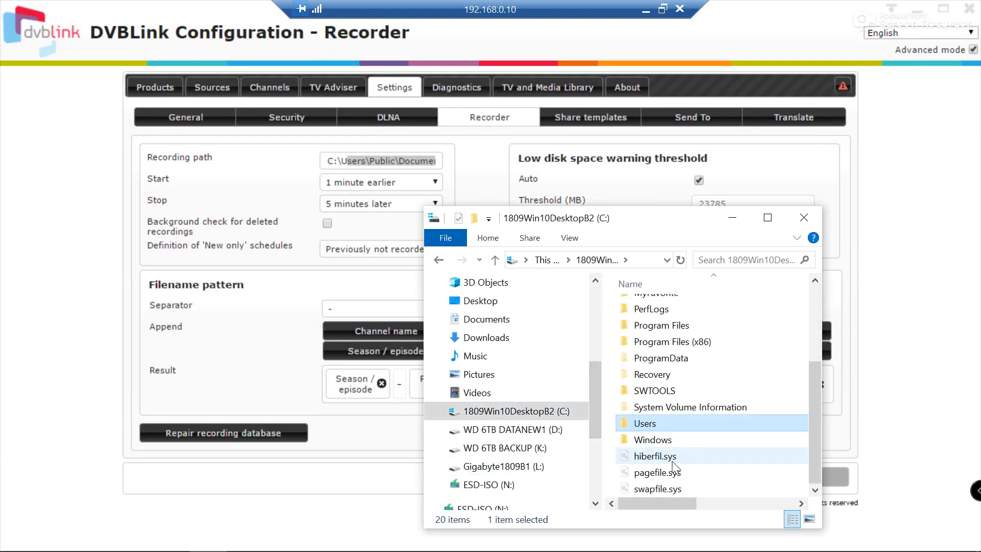
{"action": "double_click", "coordinate": [645, 423]}
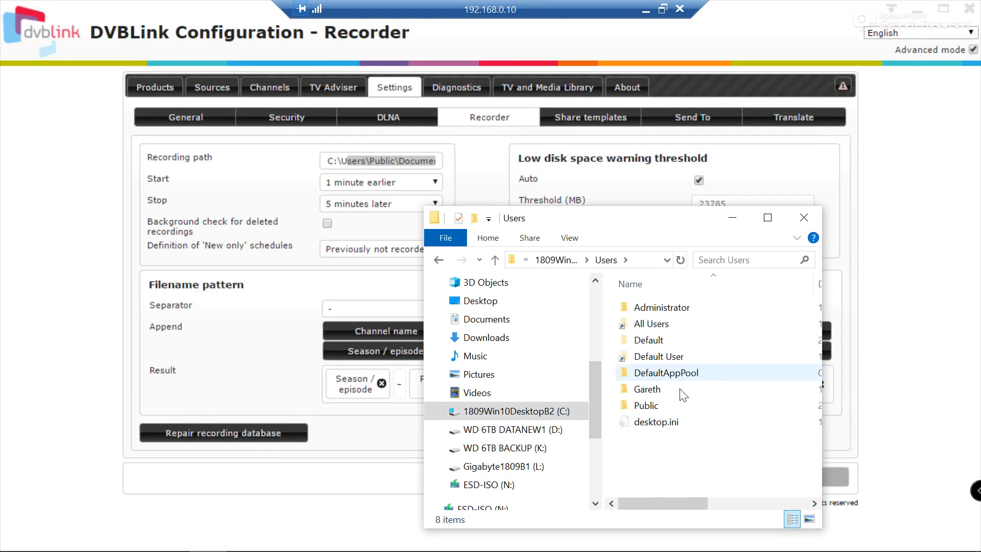
{"action": "double_click", "coordinate": [647, 406]}
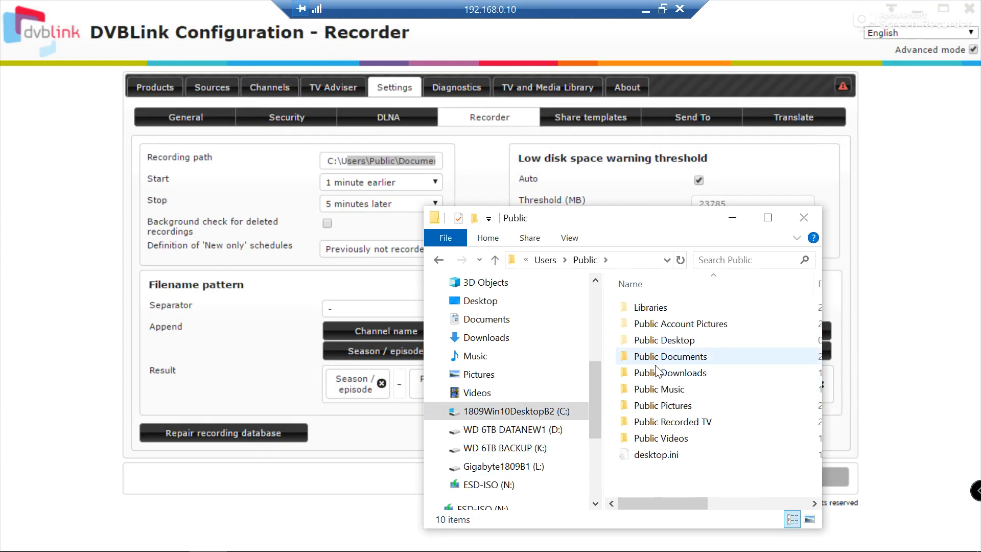
{"action": "double_click", "coordinate": [687, 358]}
{"action": "double_click", "coordinate": [646, 307]}
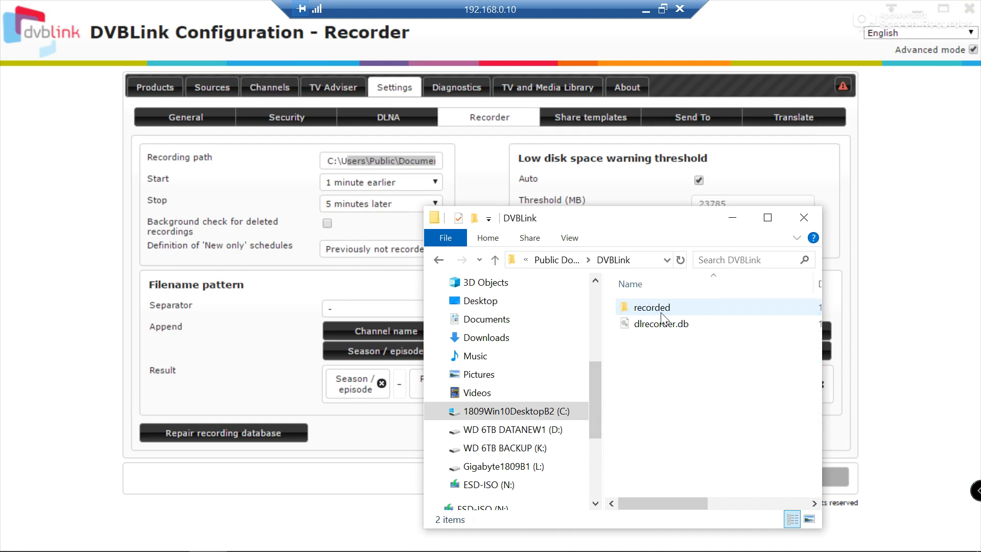
{"action": "double_click", "coordinate": [664, 310]}
Step: Move and widen the File Explorer window and select the S10E10-Sunday Morning Live-1030-20190818.ts recording
{"action": "left_click", "coordinate": [766, 287]}
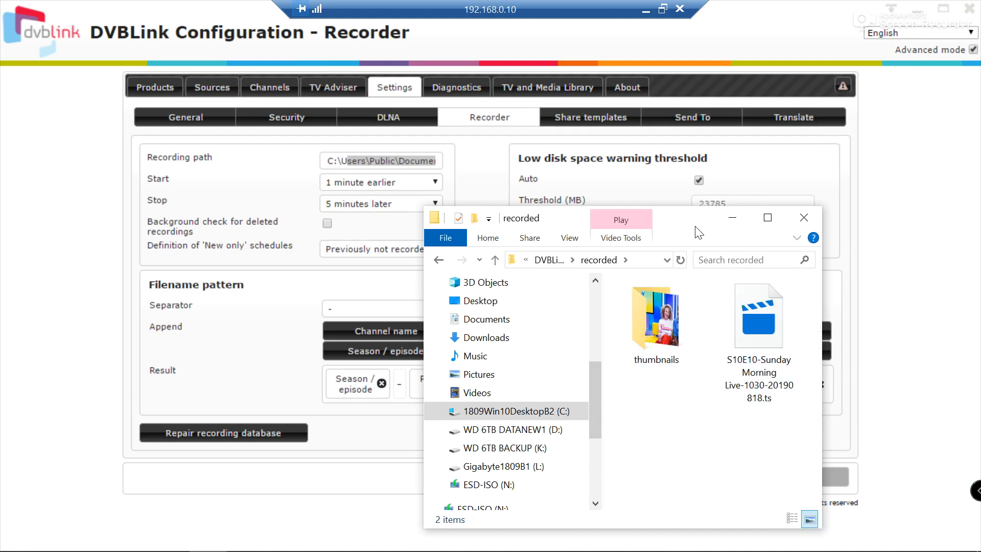
{"action": "left_click_drag", "start_coordinate": [696, 226], "coordinate": [472, 218]}
{"action": "left_click_drag", "start_coordinate": [599, 354], "coordinate": [744, 358]}
{"action": "left_click", "coordinate": [535, 326]}
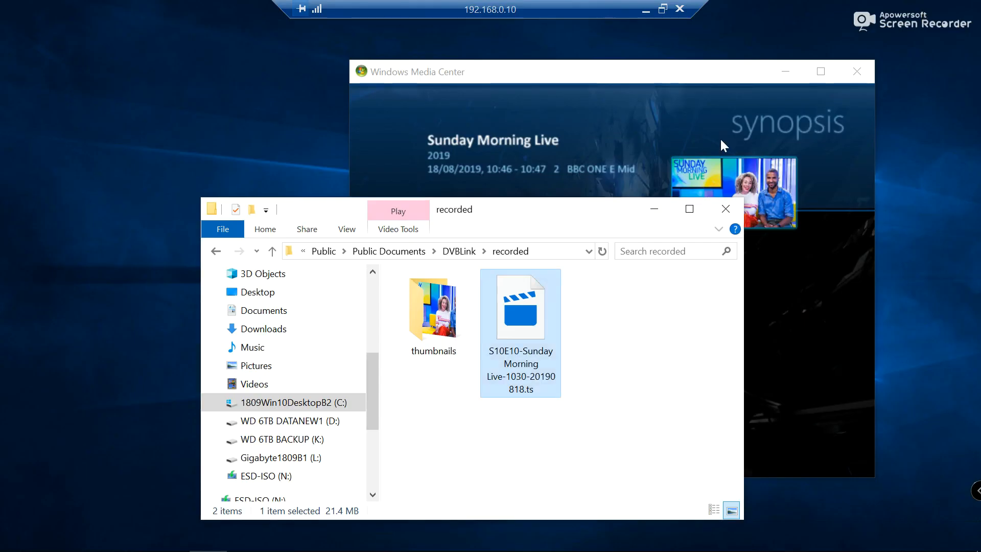
Step: Switch to Windows Media Center and go back from the Sunday Morning Live synopsis to the start menu
{"action": "left_click", "coordinate": [621, 87]}
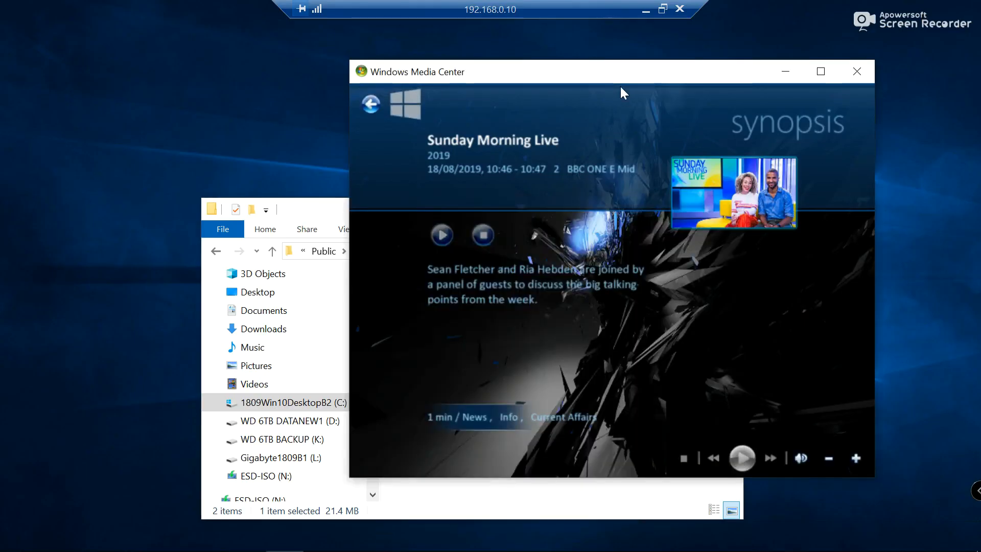
{"action": "left_click", "coordinate": [378, 103]}
{"action": "left_click", "coordinate": [379, 104]}
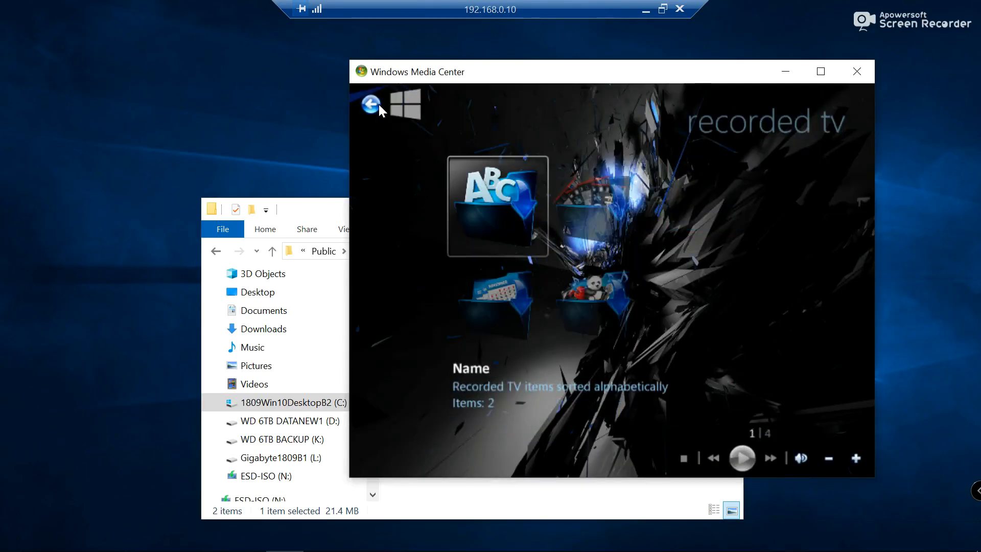
{"action": "left_click", "coordinate": [378, 105]}
{"action": "left_click", "coordinate": [379, 104]}
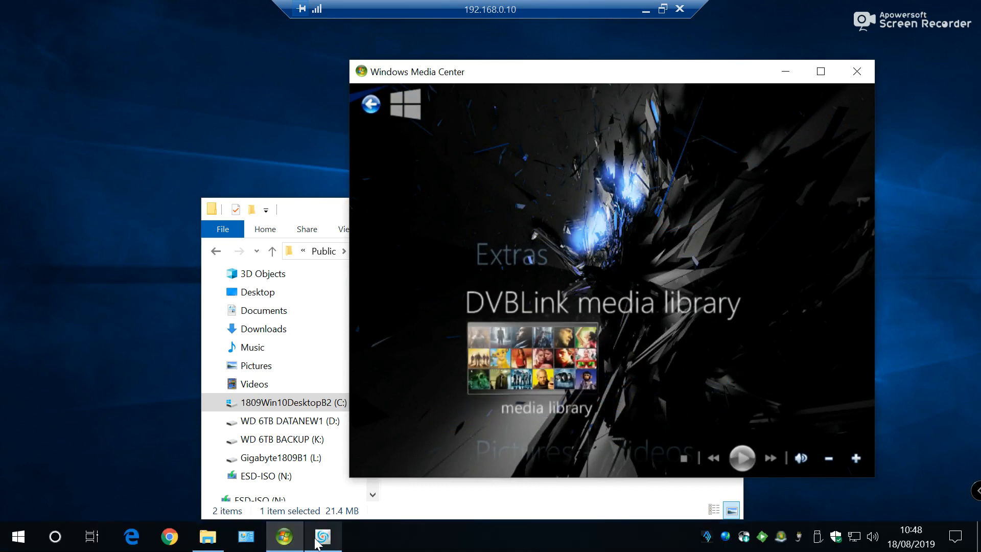
Step: Review the TV and Media Library page of the DVBLink configuration and minimize DVBLink Player
{"action": "left_click", "coordinate": [323, 539]}
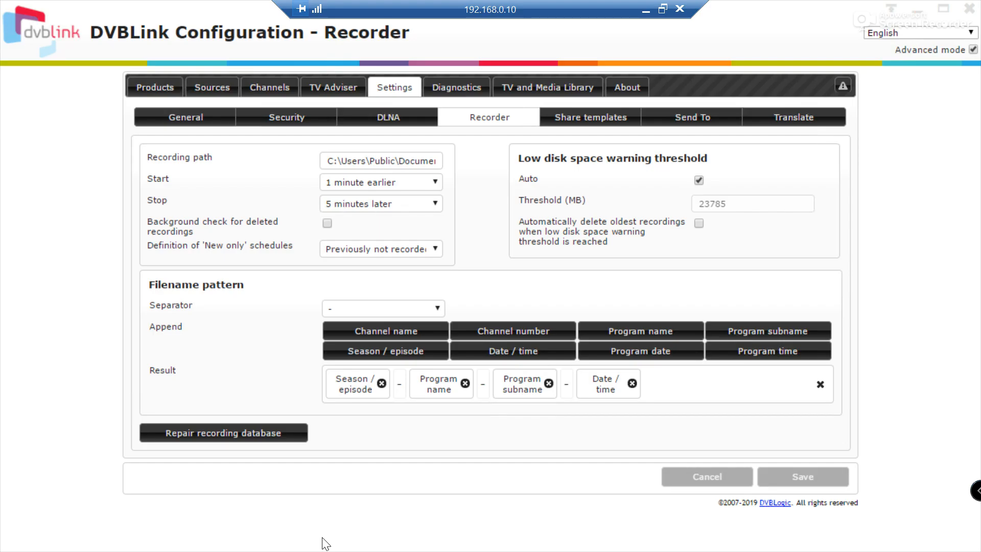
{"action": "left_click", "coordinate": [548, 88]}
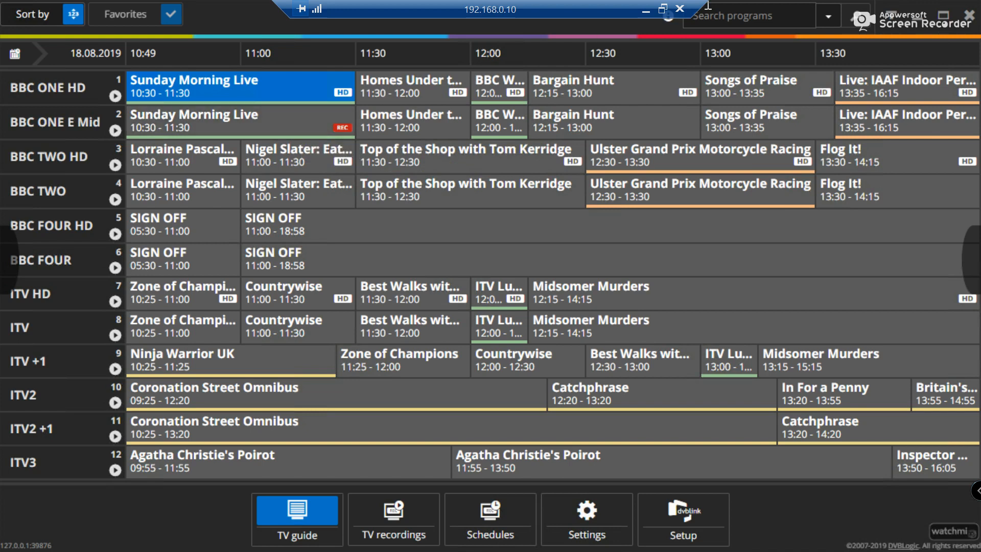
{"action": "left_click", "coordinate": [922, 23]}
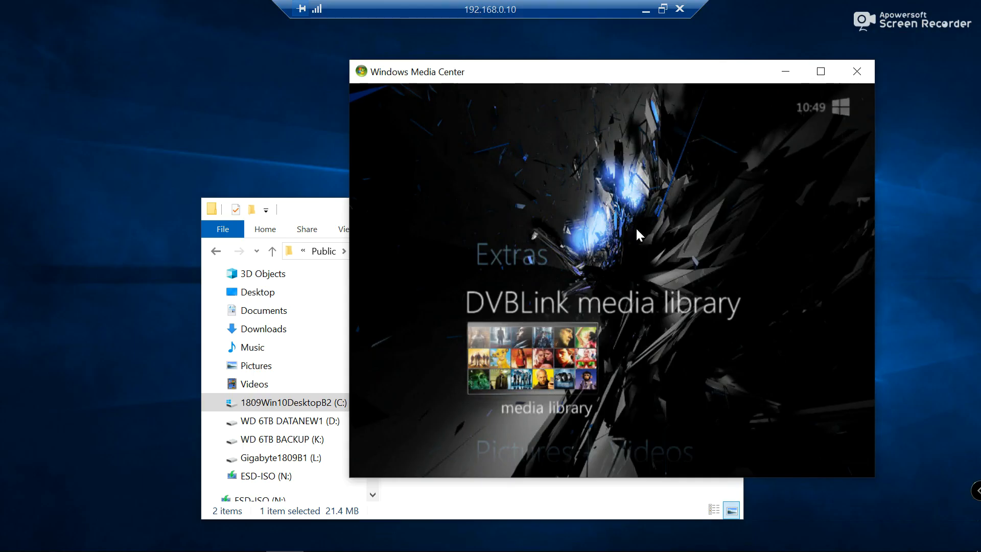
Step: Open Recorded TV in the DVBLink media library again, list it by name and view the Sunday Morning Live synopsis
{"action": "scroll", "coordinate": [541, 375], "scroll_direction": "down", "scroll_amount": 1}
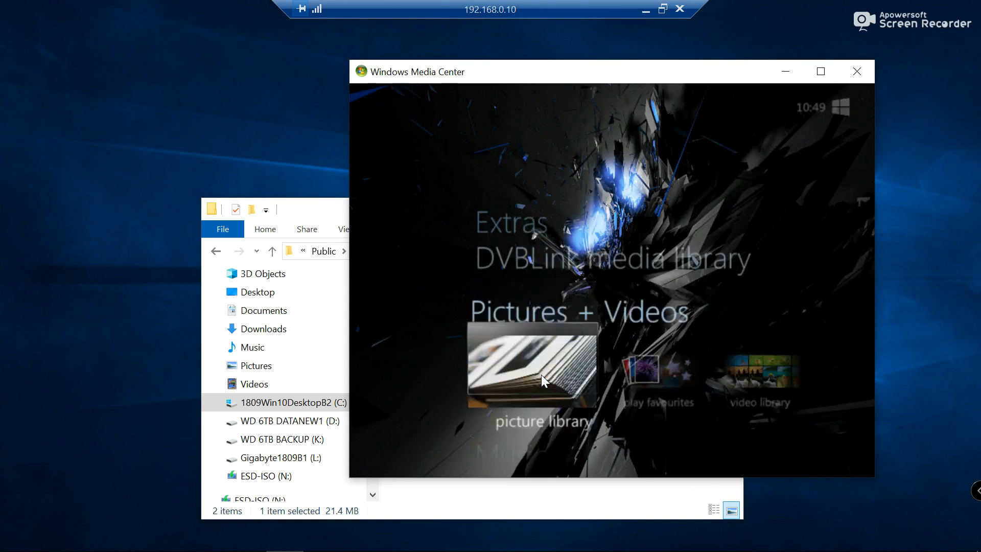
{"action": "scroll", "coordinate": [541, 375], "scroll_direction": "up", "scroll_amount": 1}
{"action": "left_click", "coordinate": [542, 377]}
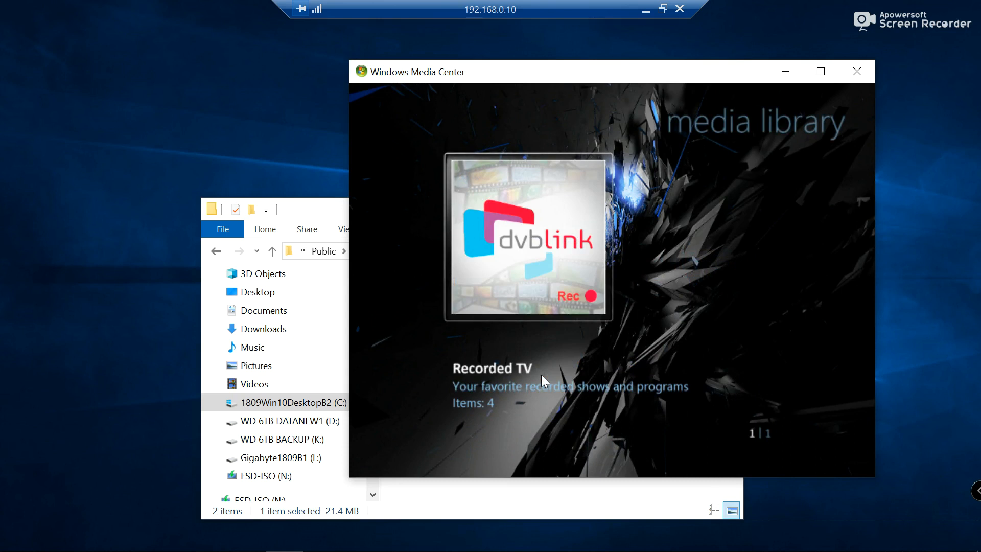
{"action": "key", "text": "Return"}
{"action": "key", "text": "Return"}
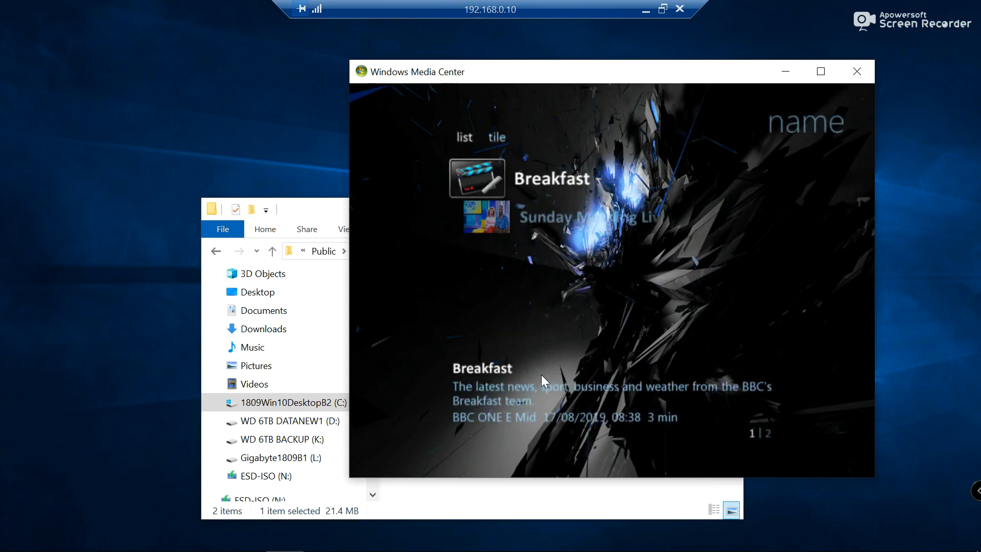
{"action": "key", "text": "Down"}
{"action": "key", "text": "Return"}
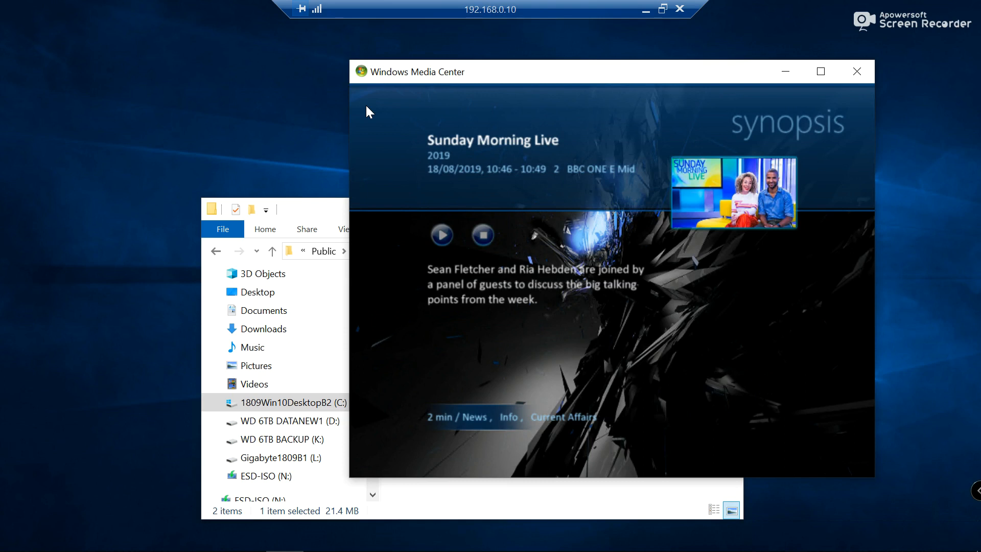
Step: Leave the synopsis and the Recorded TV lists and return to the DVBLink media library entry of the start menu
{"action": "mouse_move", "coordinate": [376, 117]}
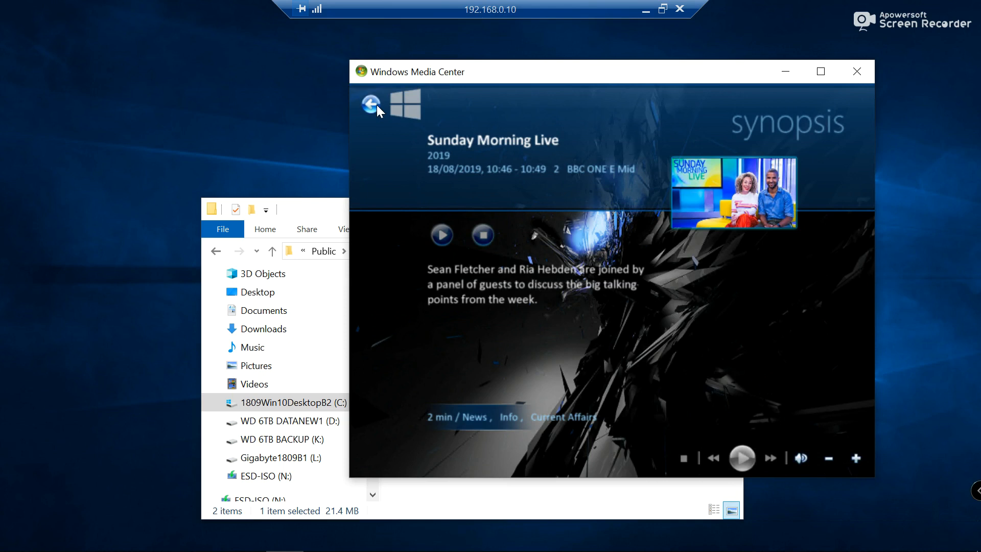
{"action": "left_click", "coordinate": [373, 104]}
{"action": "left_click", "coordinate": [372, 105]}
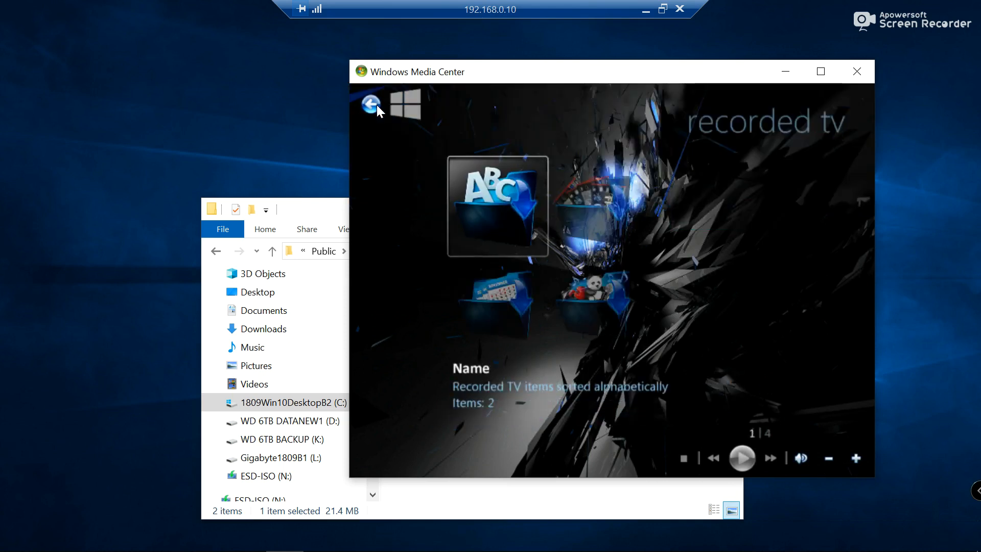
{"action": "left_click", "coordinate": [376, 105]}
{"action": "left_click", "coordinate": [376, 105]}
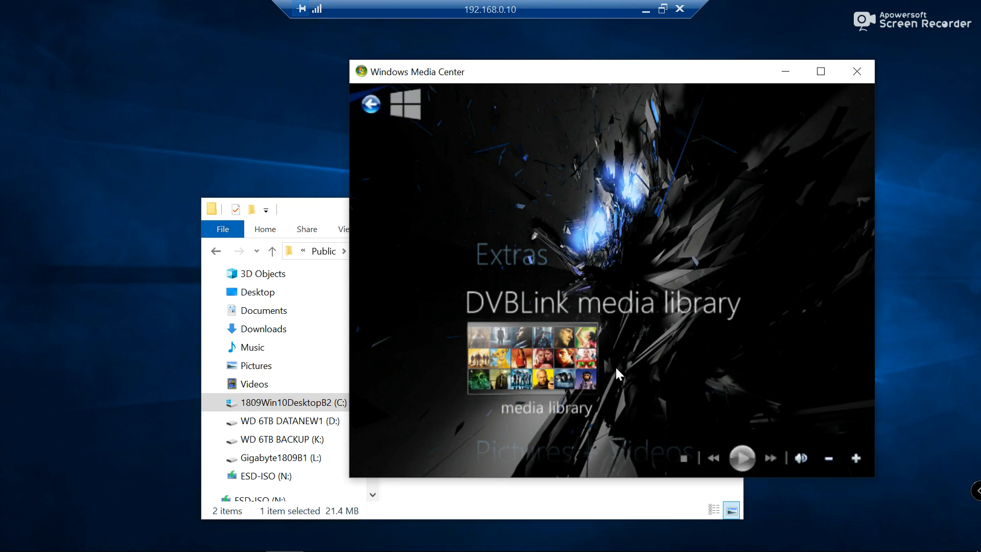
Step: Deselect the DVBLink media library in the extras library's Start Menu settings and save the change
{"action": "left_click", "coordinate": [518, 265]}
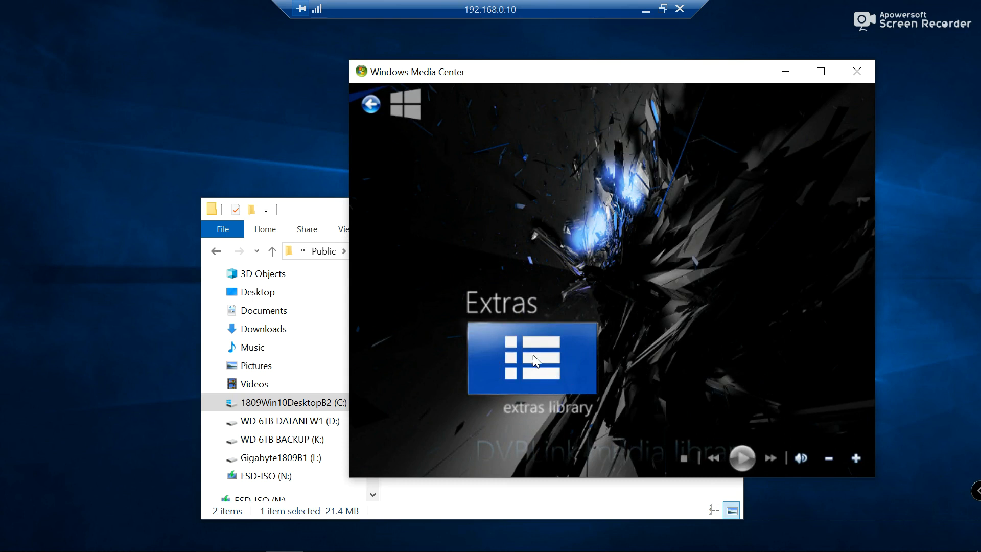
{"action": "key", "text": "Down"}
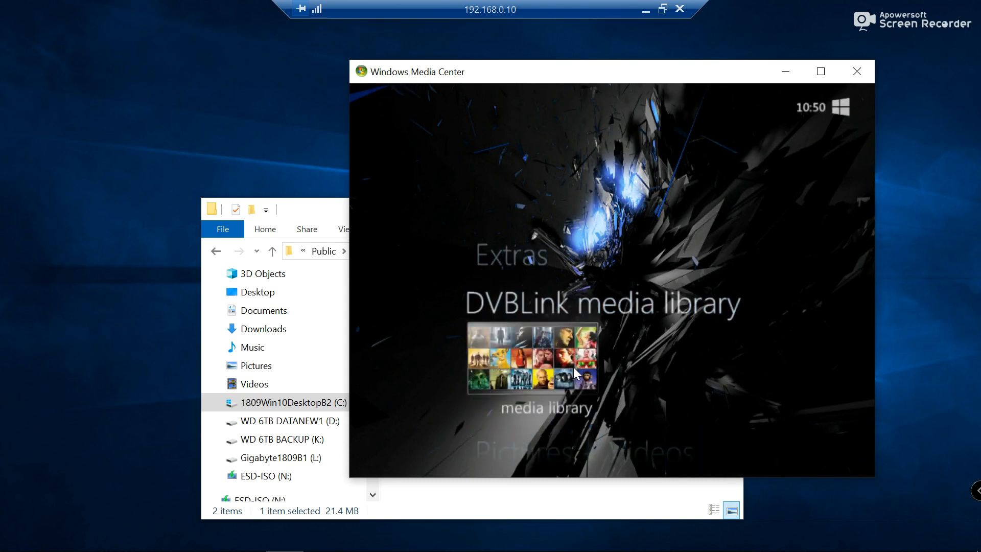
{"action": "key", "text": "Up"}
{"action": "left_click", "coordinate": [574, 367]}
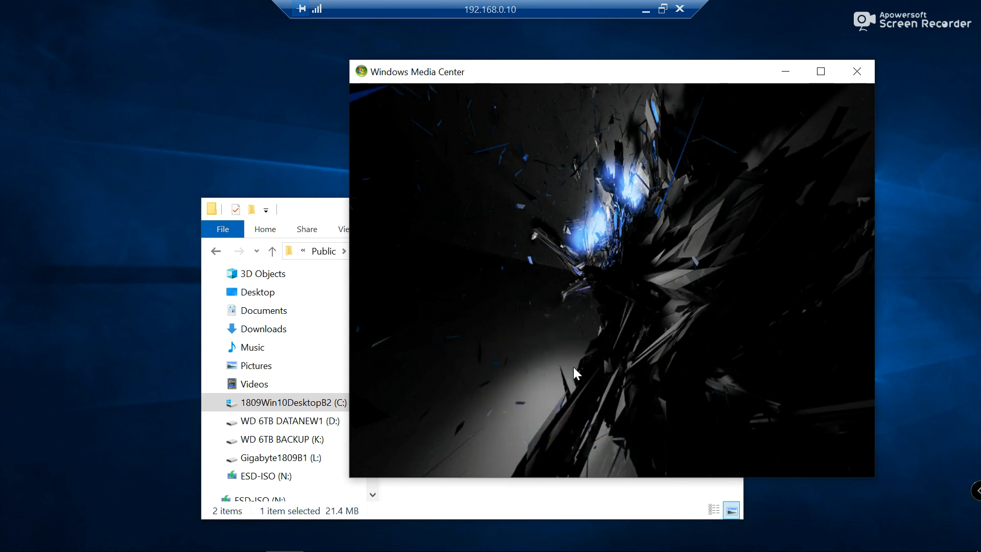
{"action": "left_click", "coordinate": [507, 142]}
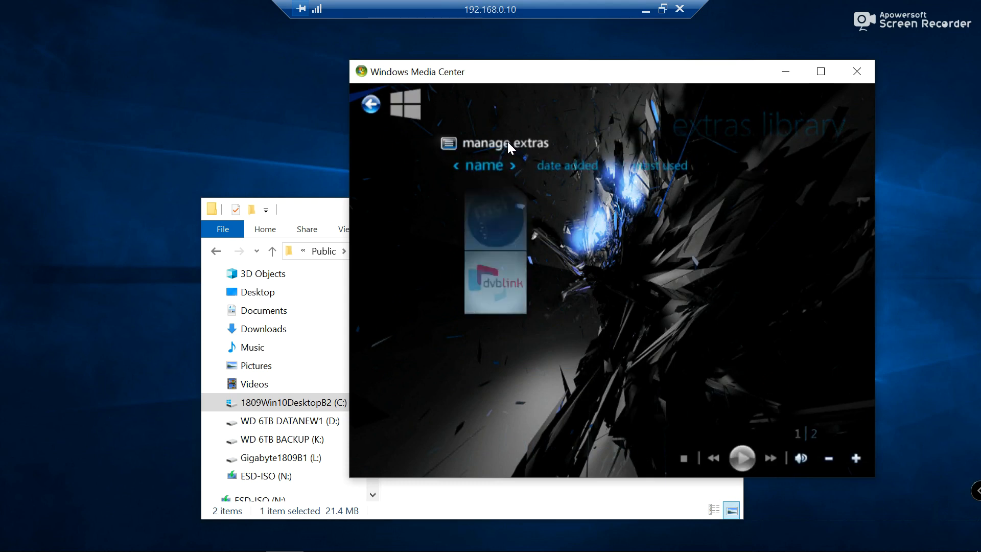
{"action": "left_click", "coordinate": [590, 182]}
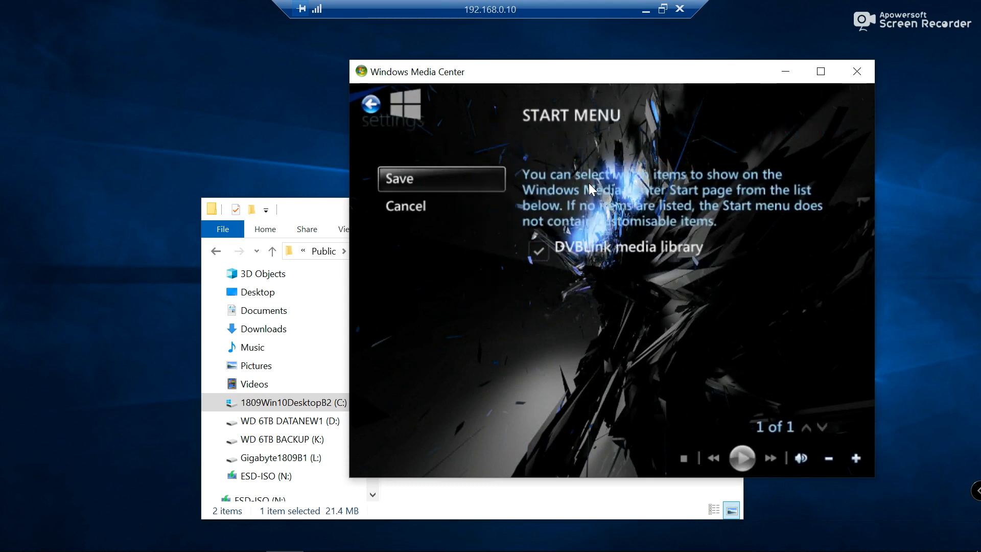
{"action": "left_click", "coordinate": [401, 180]}
Step: Return to the Media Center start menu, looking at recorded TV on the way, and check the start menu's categories
{"action": "left_click", "coordinate": [377, 106]}
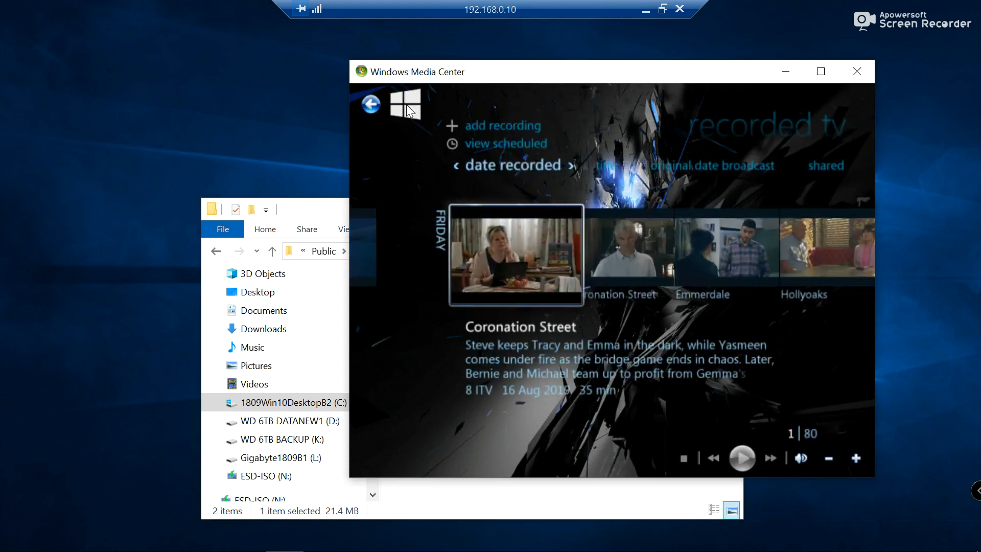
{"action": "left_click", "coordinate": [377, 107]}
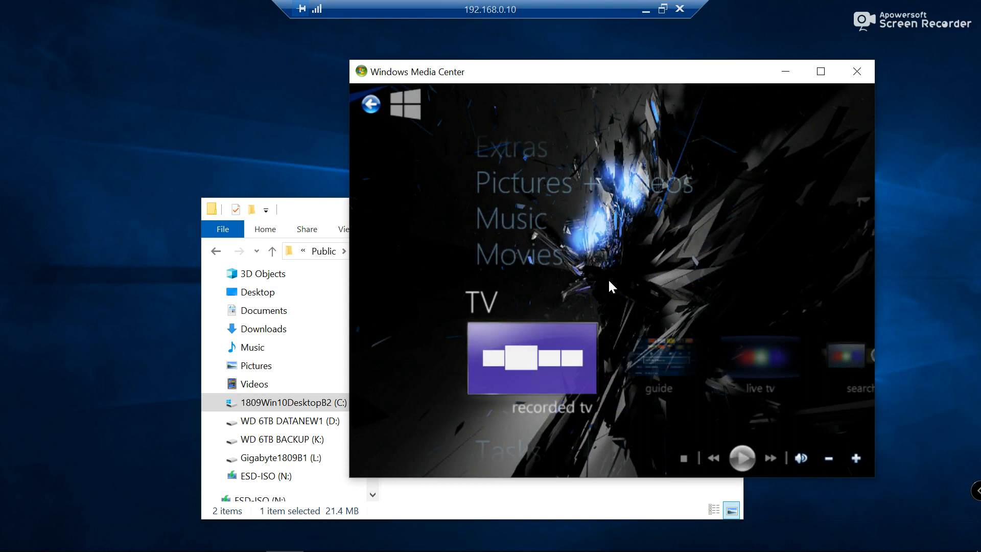
{"action": "scroll", "coordinate": [608, 281], "scroll_direction": "up", "scroll_amount": 3}
{"action": "scroll", "coordinate": [608, 281], "scroll_direction": "down", "scroll_amount": 2}
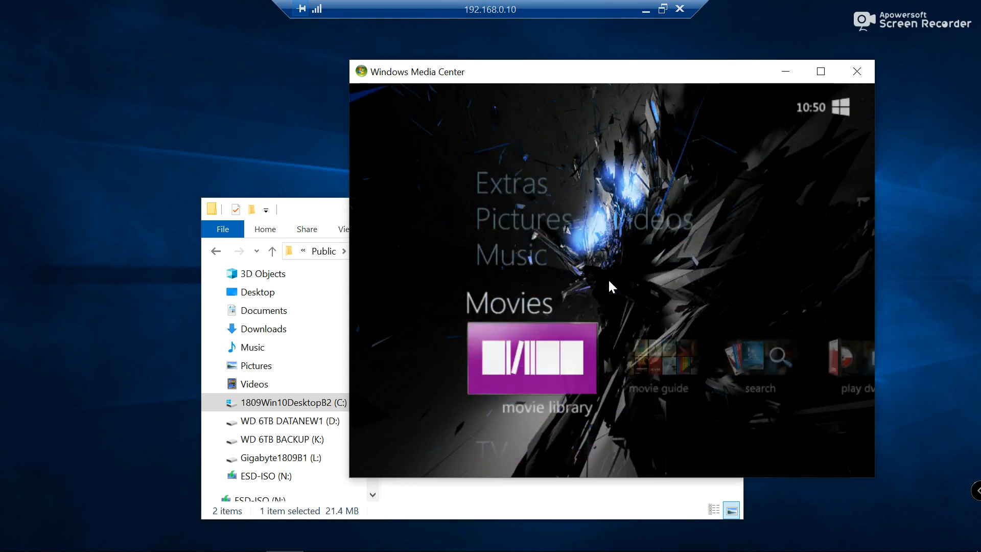
Step: Bring the recorded folder forward, look at the dvblogic wiki article on the local computer, and return to the 192.168.0.10 session
{"action": "left_click", "coordinate": [305, 206]}
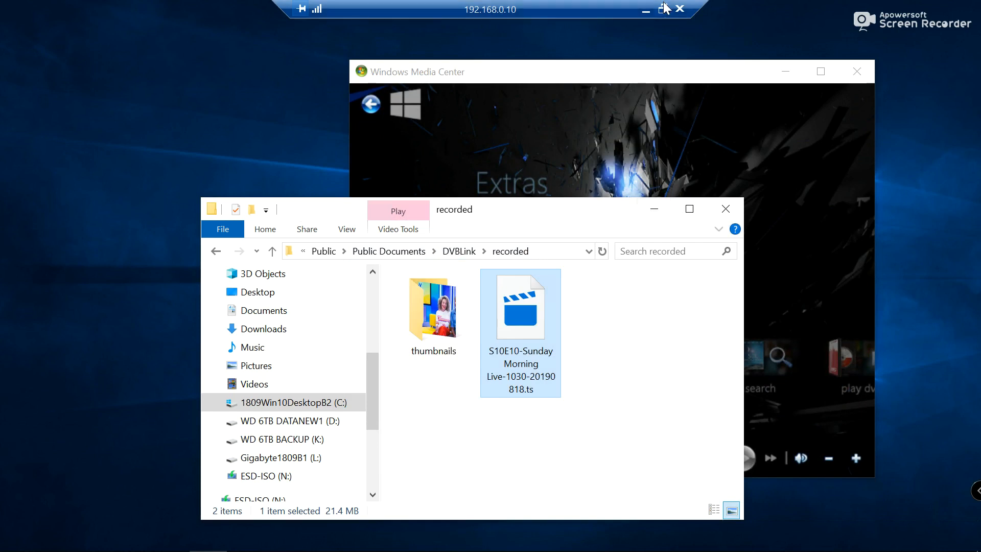
{"action": "left_click", "coordinate": [646, 10]}
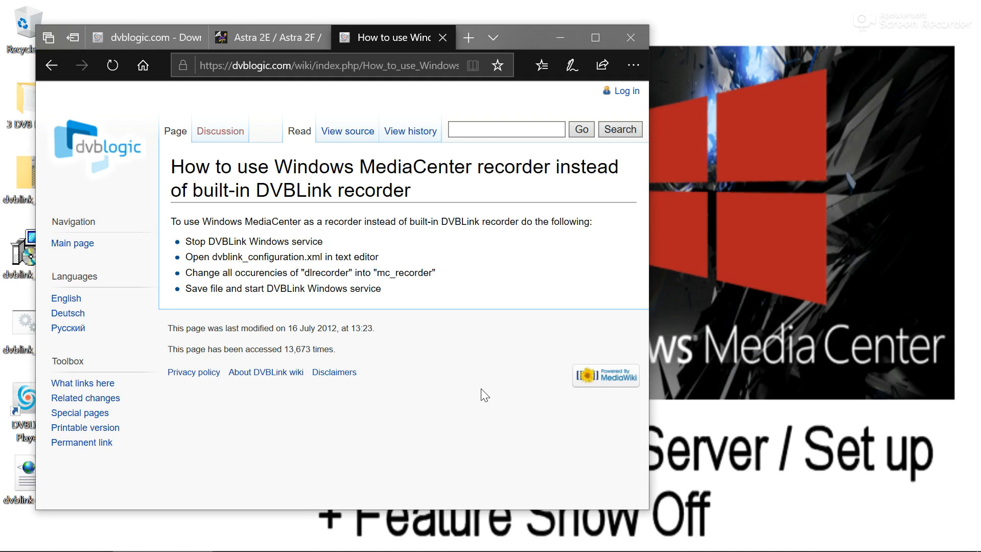
{"action": "mouse_move", "coordinate": [464, 537]}
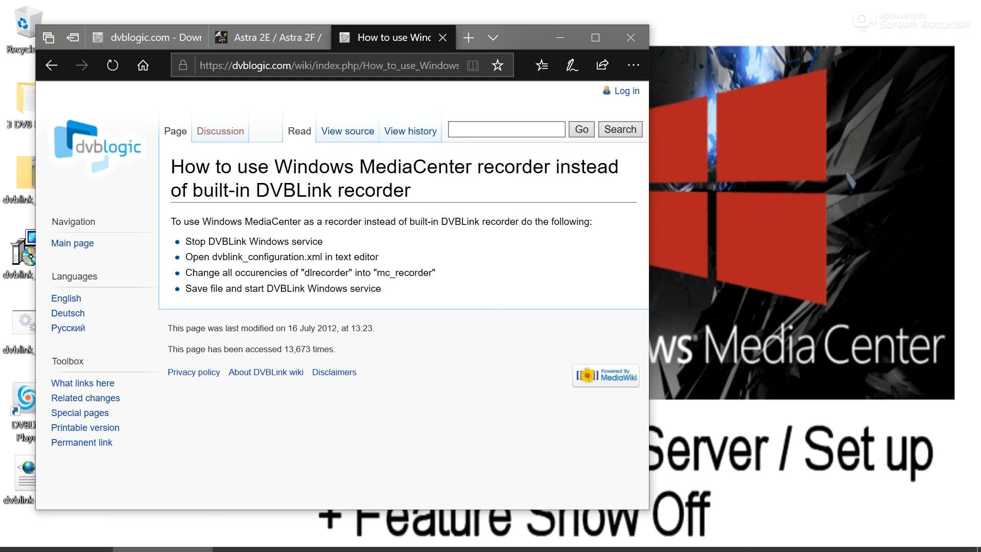
{"action": "left_click", "coordinate": [671, 542]}
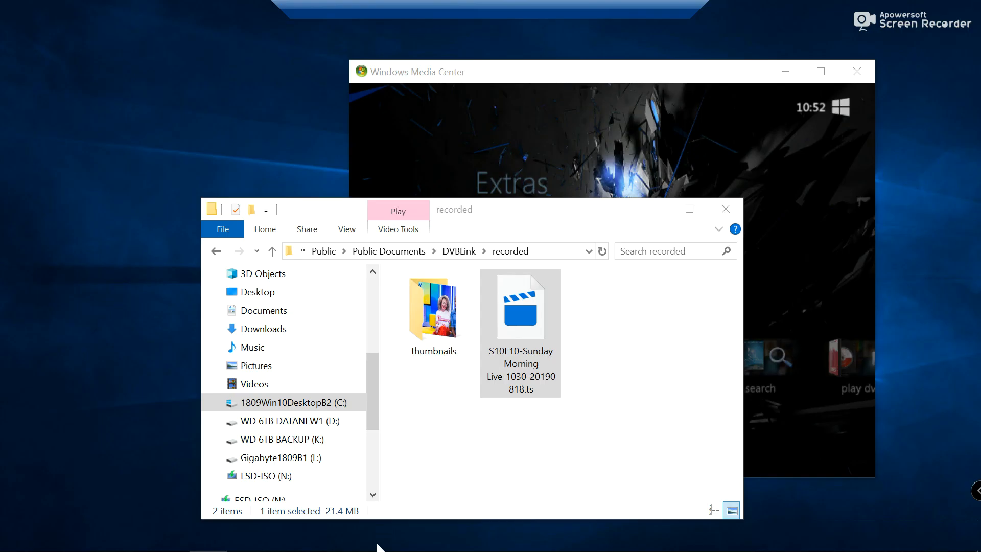
Step: Minimise the recorded folder, switch to DVBLink Player and view the channel Logos page in the DVBLink configuration
{"action": "left_click", "coordinate": [652, 210]}
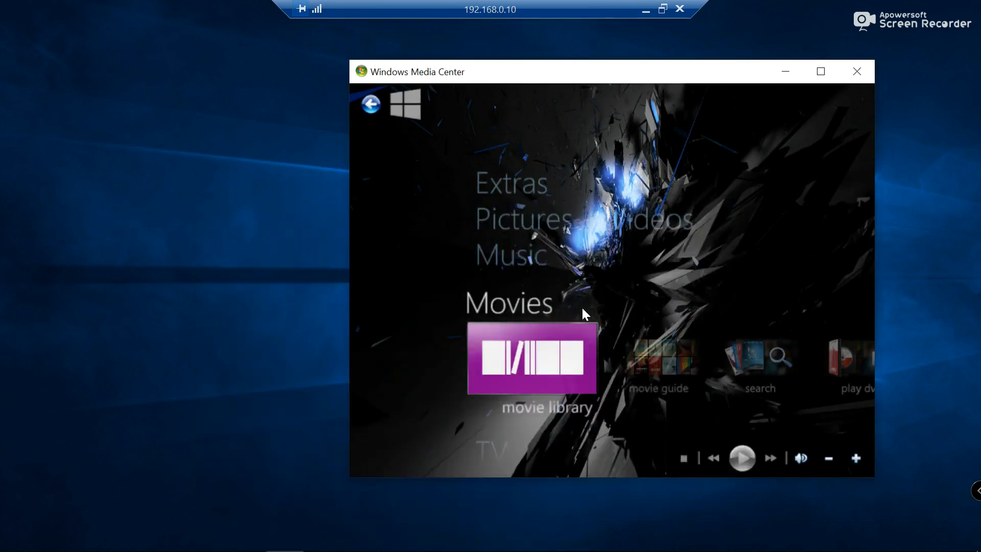
{"action": "left_click", "coordinate": [339, 538]}
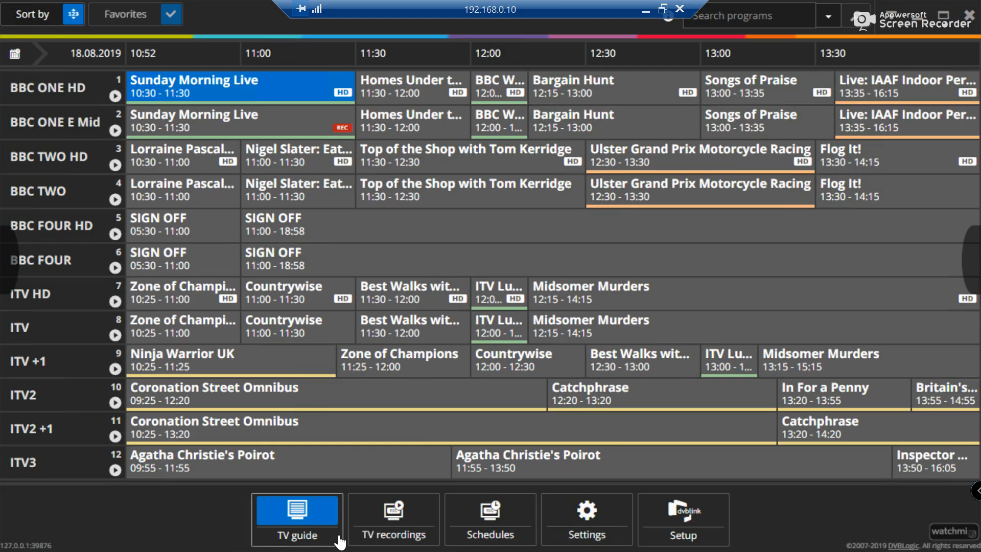
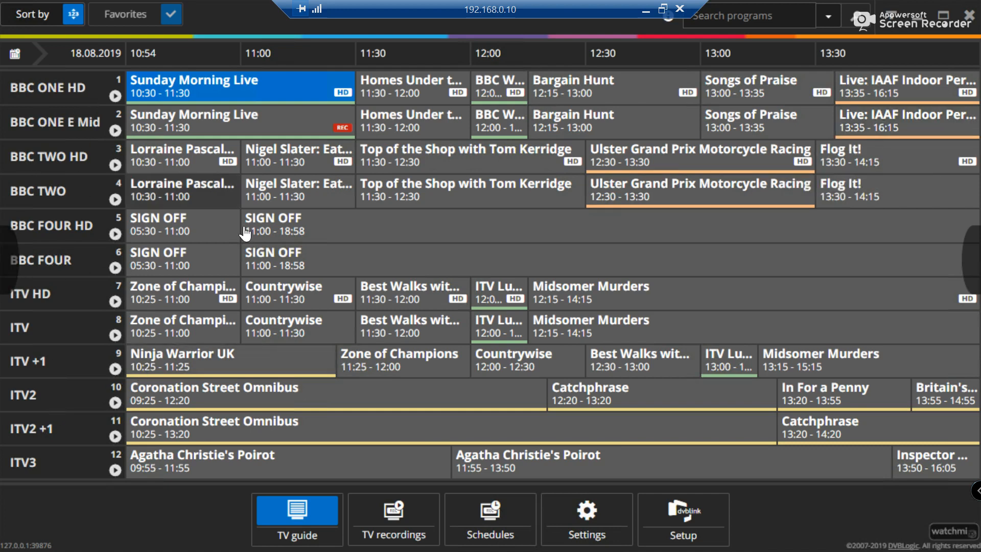
{"action": "left_click", "coordinate": [688, 497]}
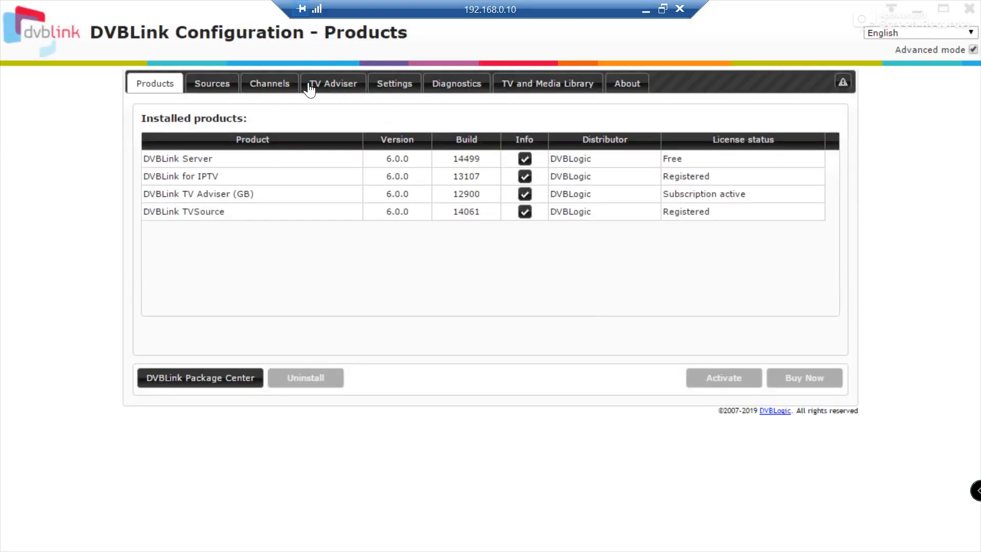
{"action": "left_click", "coordinate": [278, 87]}
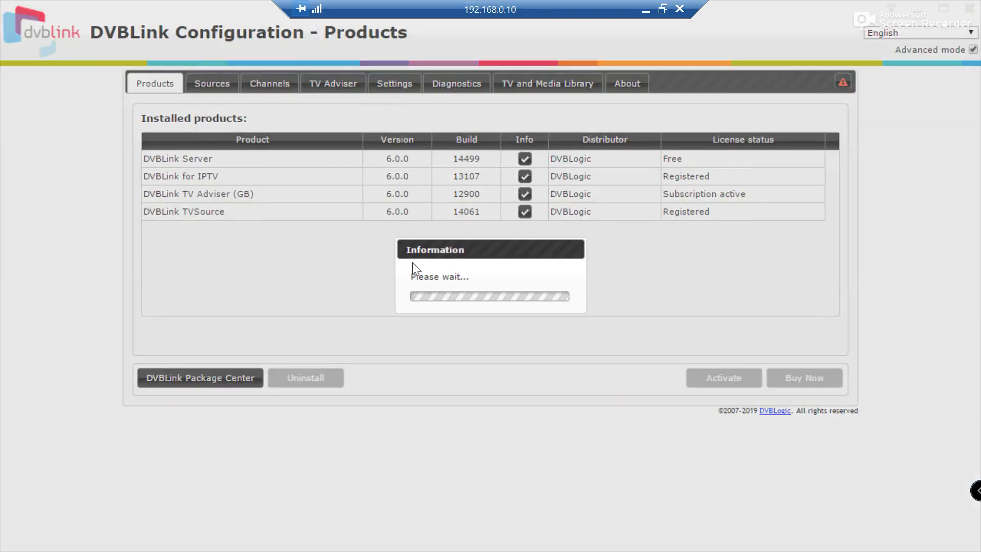
{"action": "left_click", "coordinate": [440, 113]}
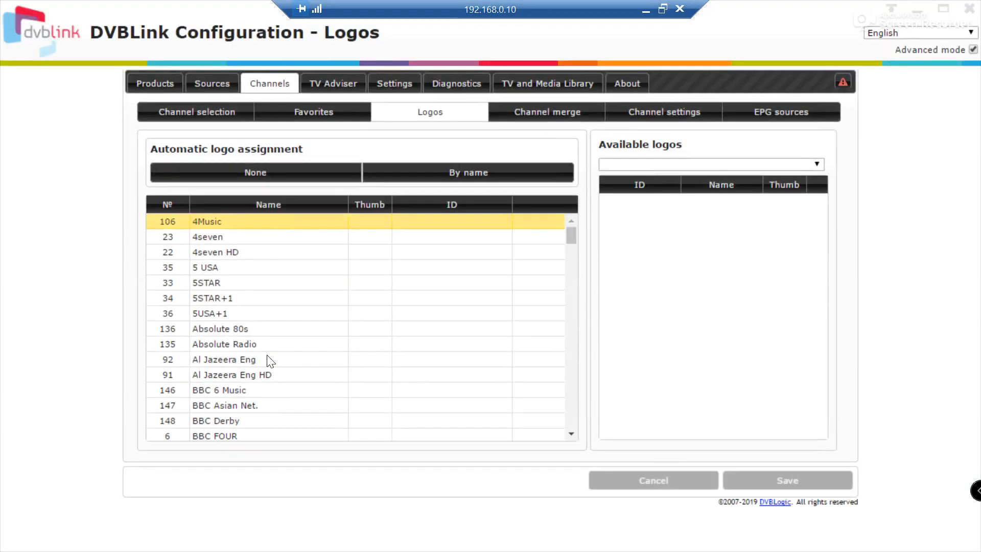
{"action": "left_click", "coordinate": [532, 83]}
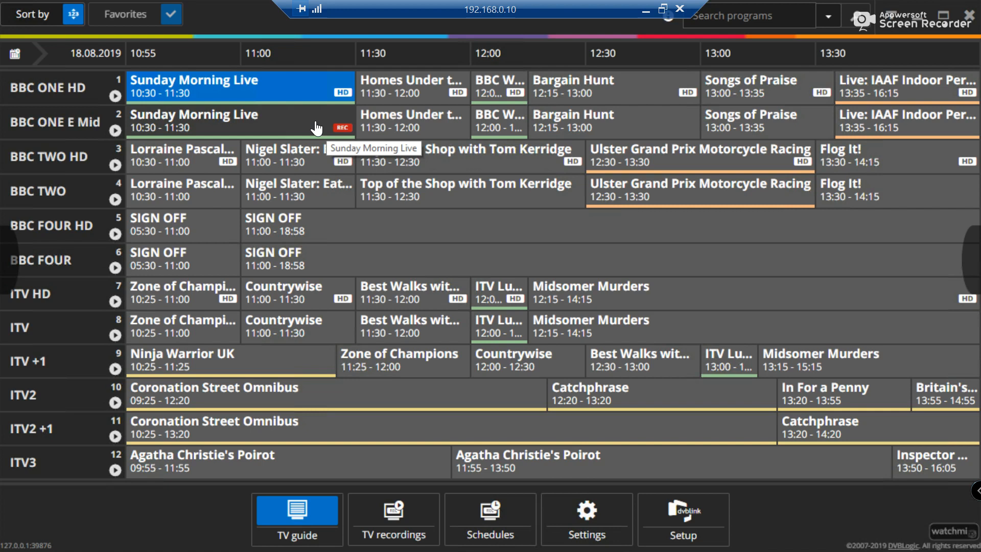
Step: Leave the 192.168.0.10 session, check the 192.168.0.30 session and highlight "mc_recorder" in the local computer's dvblogic wiki article
{"action": "left_click", "coordinate": [646, 11]}
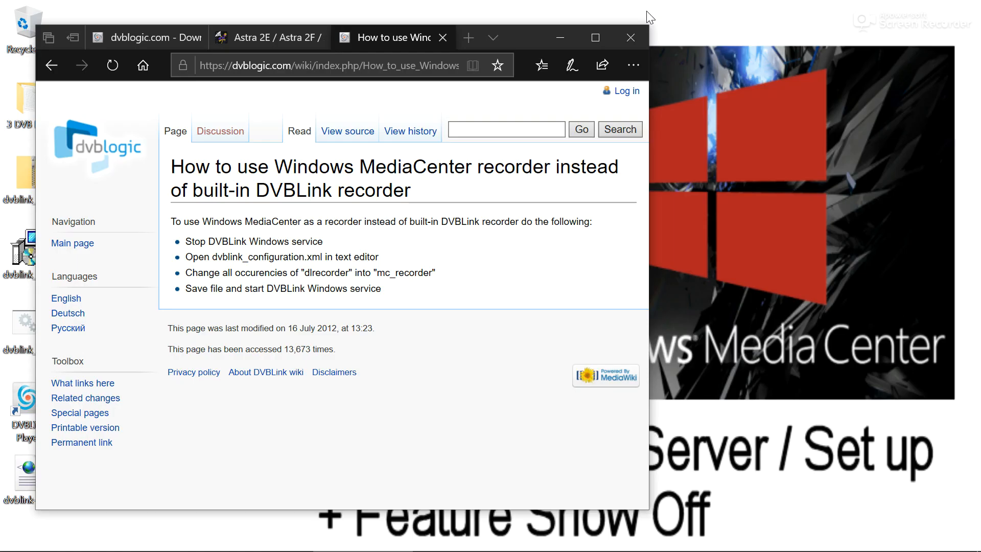
{"action": "left_click", "coordinate": [560, 37]}
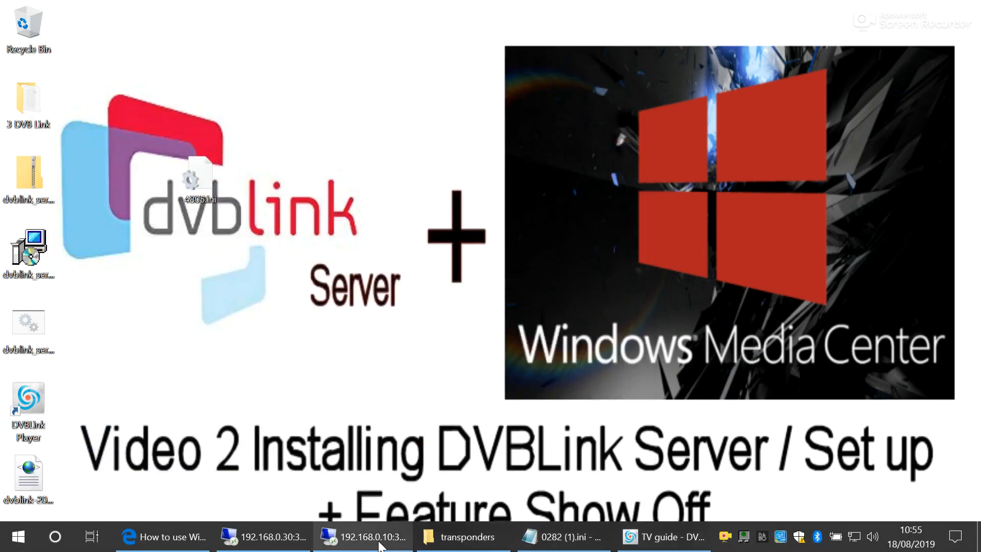
{"action": "mouse_move", "coordinate": [293, 543]}
{"action": "left_click", "coordinate": [278, 505]}
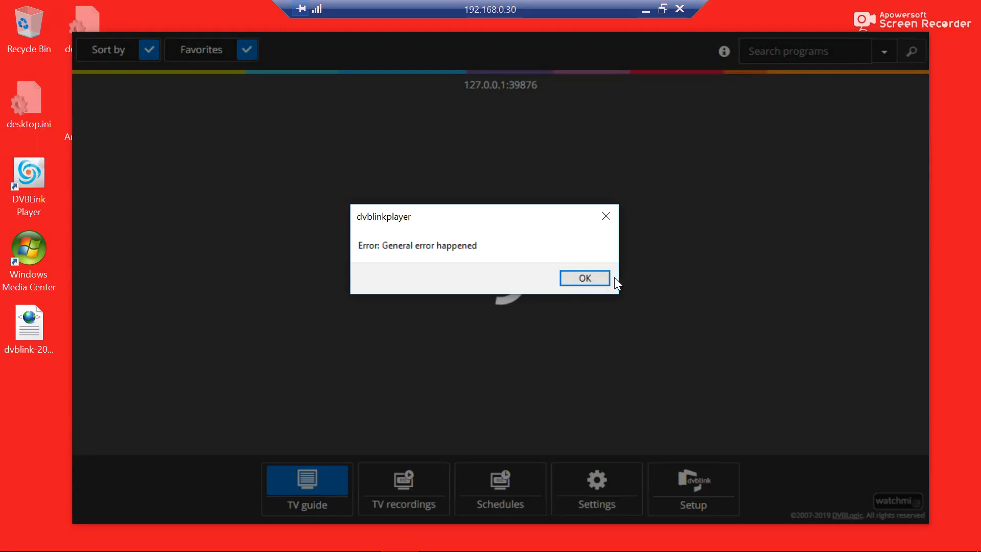
{"action": "left_click", "coordinate": [646, 9]}
{"action": "left_click", "coordinate": [162, 537]}
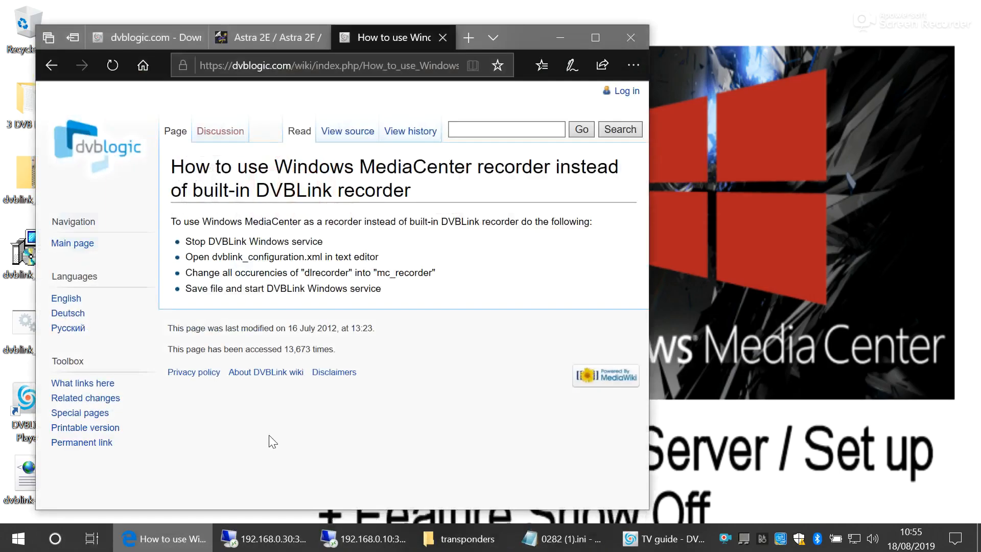
{"action": "left_click_drag", "start_coordinate": [439, 274], "coordinate": [380, 271]}
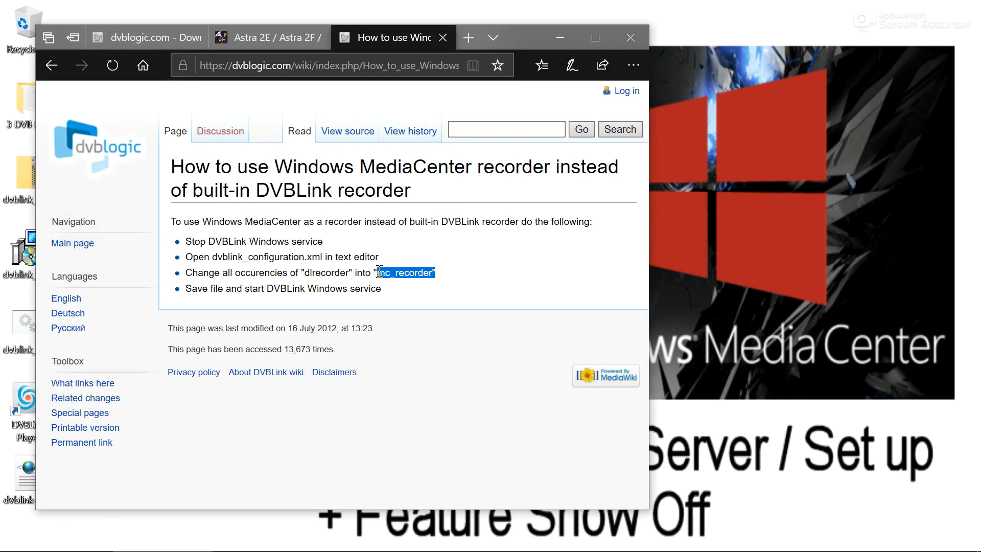
Step: Switch to the 192.168.0.30 remote computer, launch Windows Media Center there and minimise it
{"action": "left_click", "coordinate": [357, 537]}
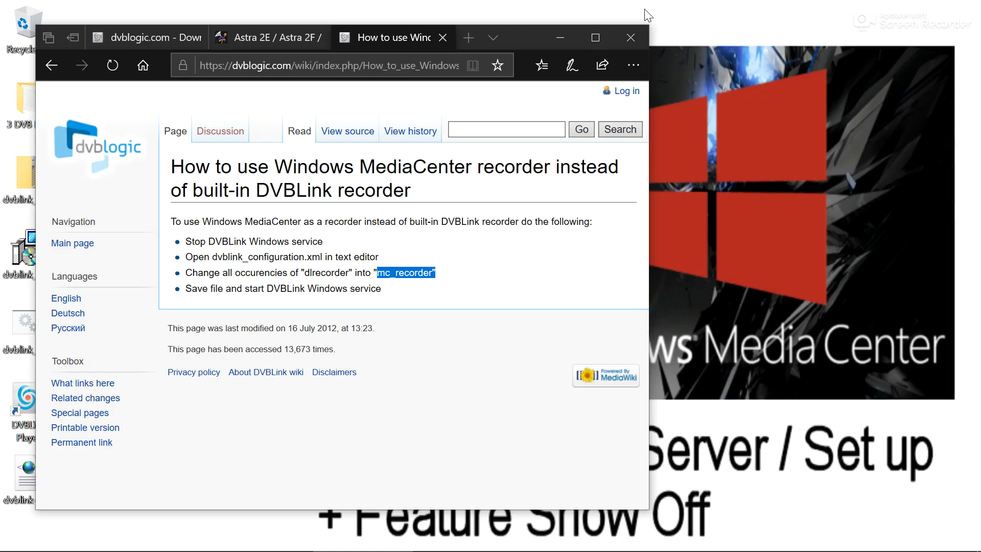
{"action": "left_click", "coordinate": [647, 9]}
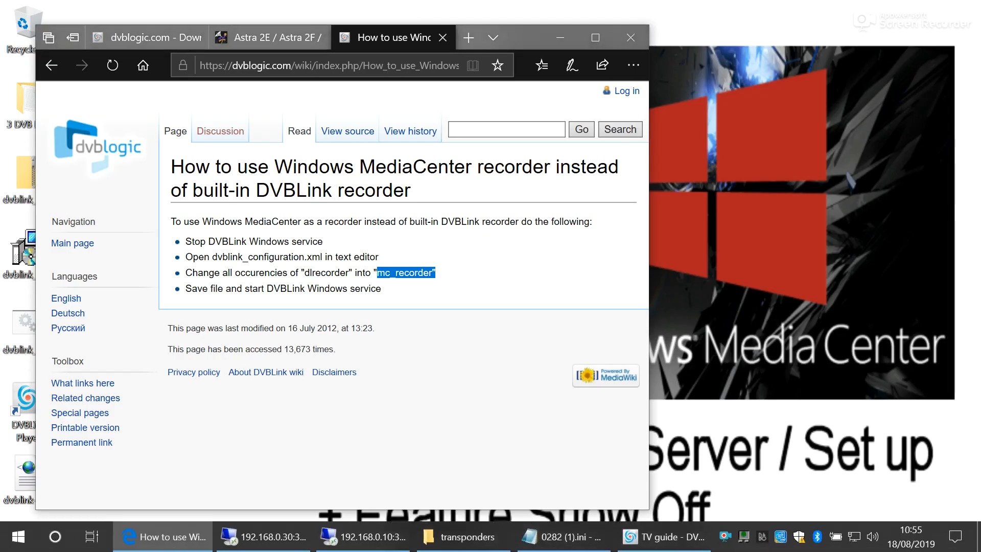
{"action": "left_click", "coordinate": [306, 538]}
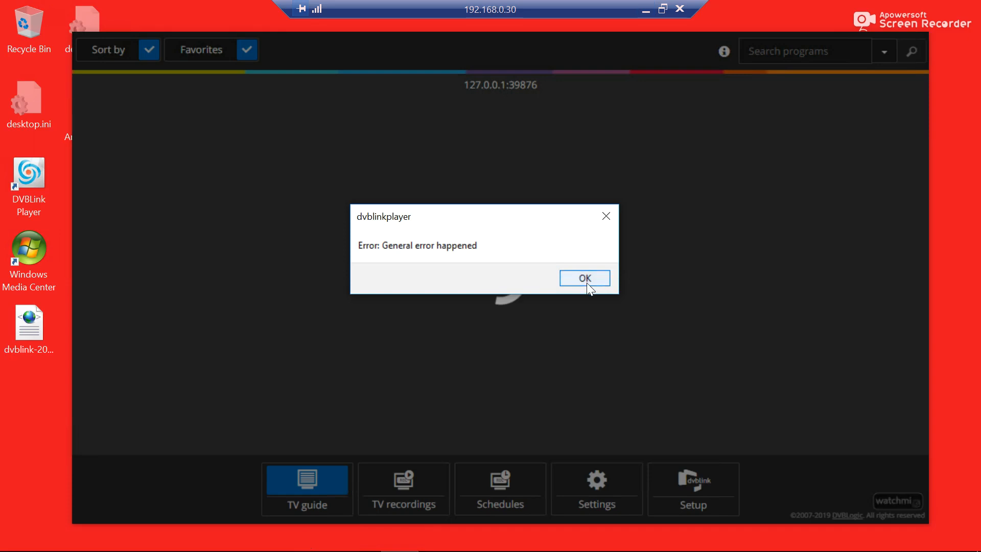
{"action": "mouse_move", "coordinate": [588, 551]}
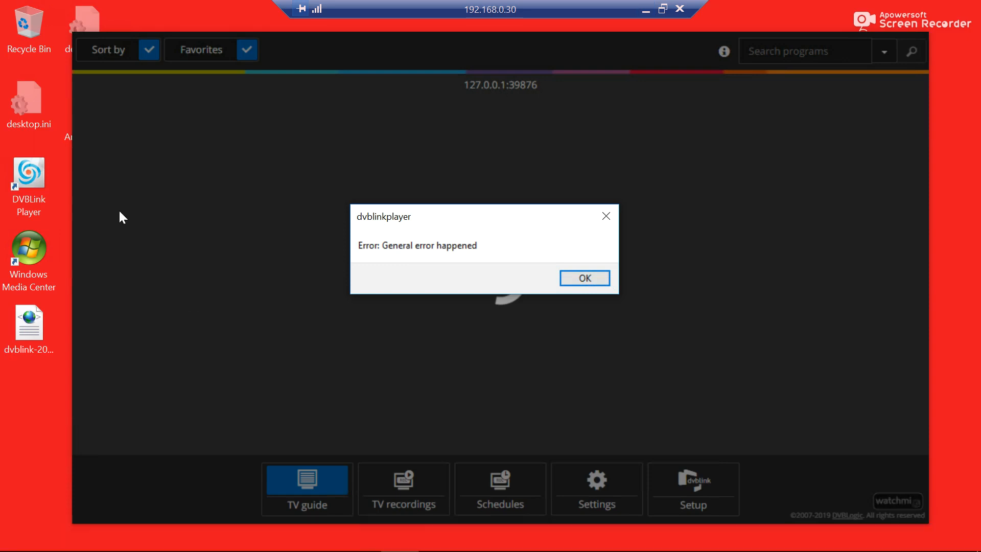
{"action": "double_click", "coordinate": [26, 268]}
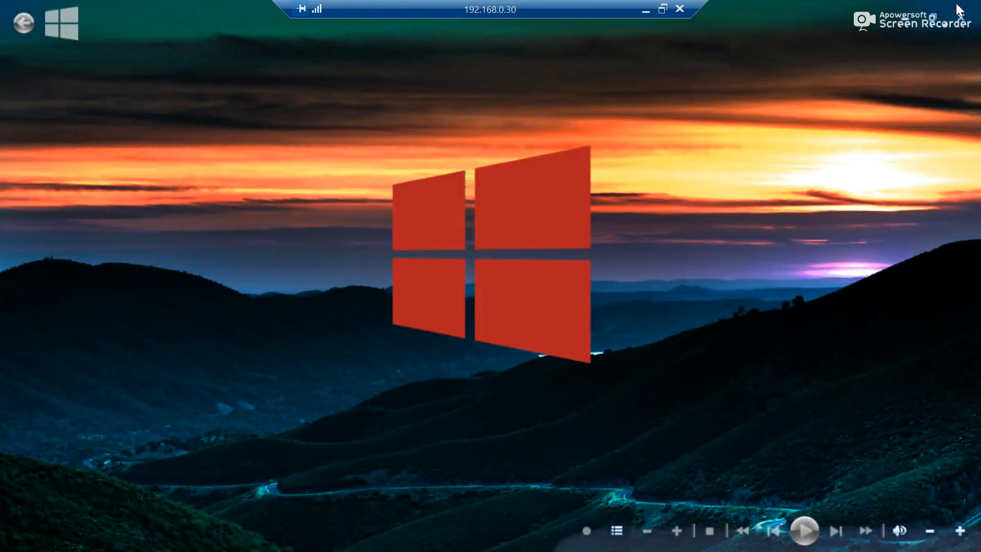
{"action": "left_click", "coordinate": [956, 6]}
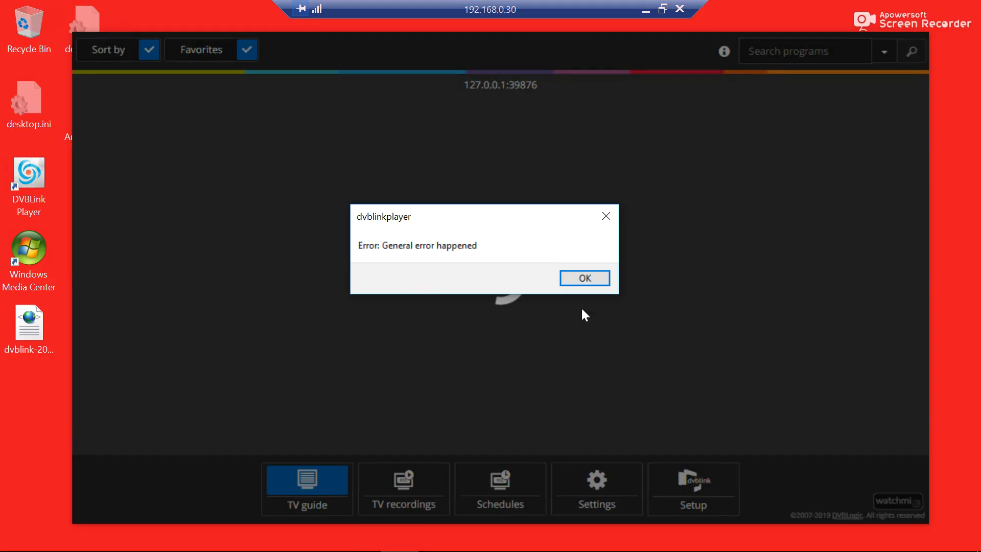
Step: Dismiss the DVBLink Player error on 192.168.0.30 and close the player
{"action": "mouse_move", "coordinate": [323, 550]}
{"action": "left_click", "coordinate": [595, 281]}
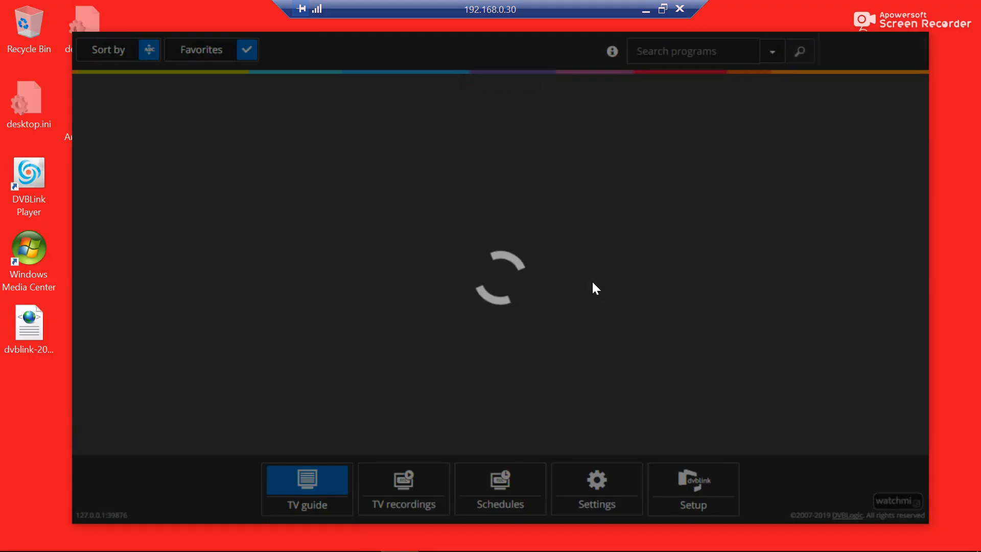
{"action": "left_click", "coordinate": [913, 51]}
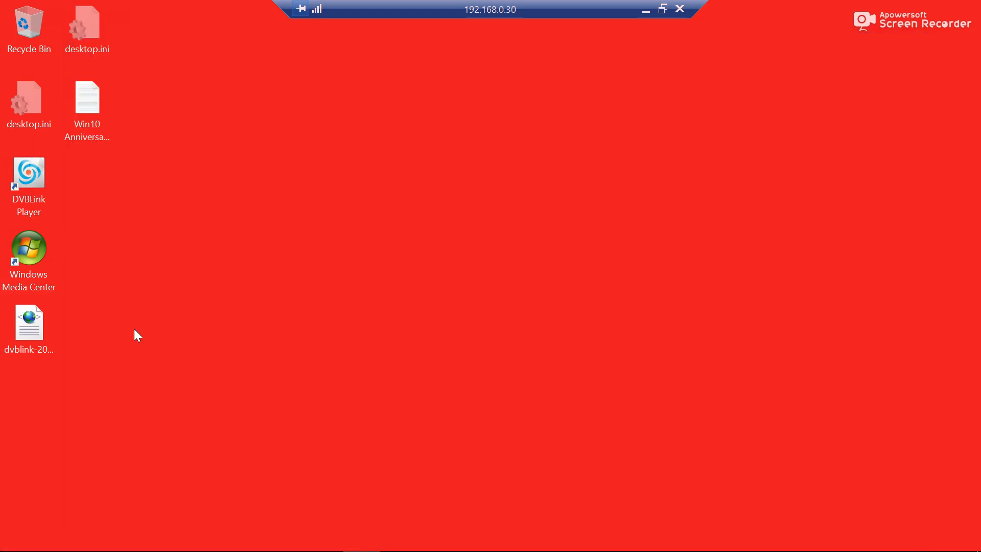
Step: Restore Windows Media Center twice to view its TV start menu, minimising it each time
{"action": "mouse_move", "coordinate": [514, 550]}
{"action": "left_click", "coordinate": [401, 544]}
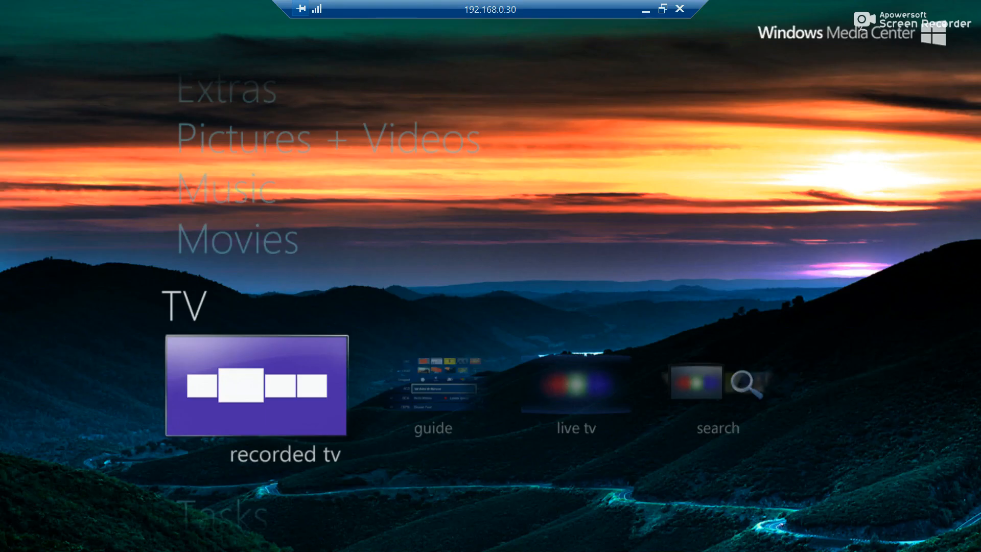
{"action": "left_click", "coordinate": [902, 21]}
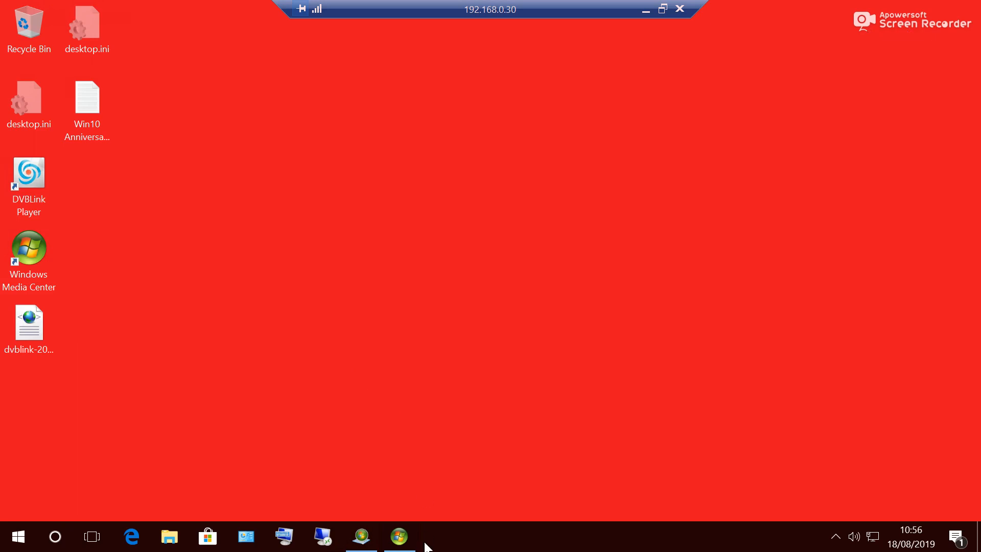
{"action": "left_click", "coordinate": [400, 539]}
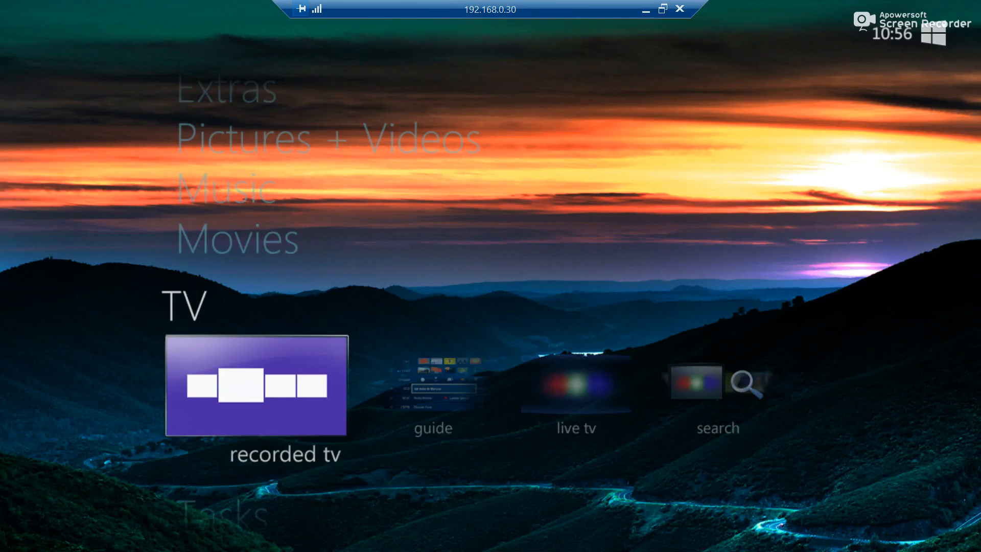
{"action": "left_click", "coordinate": [903, 24]}
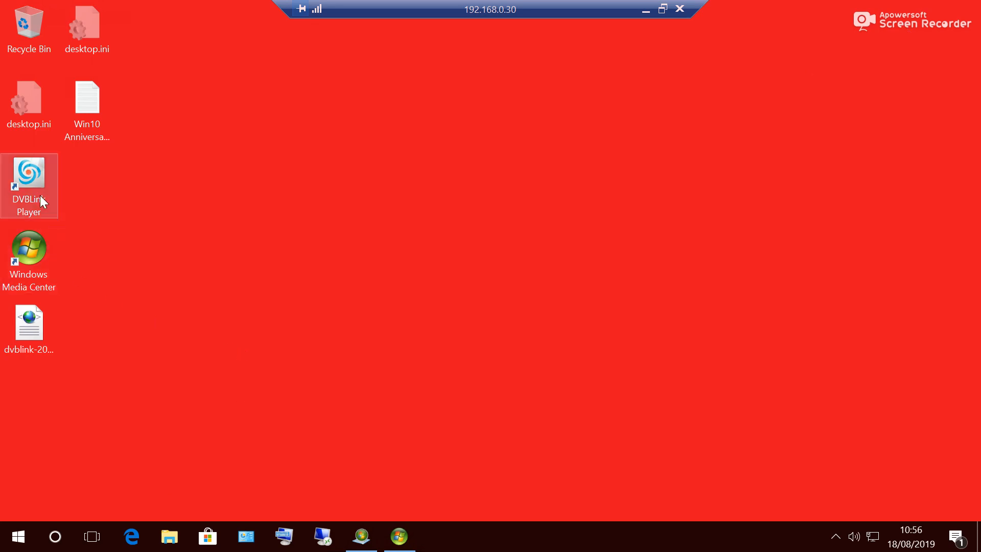
Step: Try to open the TV guide in DVBLink Player on 192.168.0.30, then dismiss the error and close the player
{"action": "double_click", "coordinate": [31, 178]}
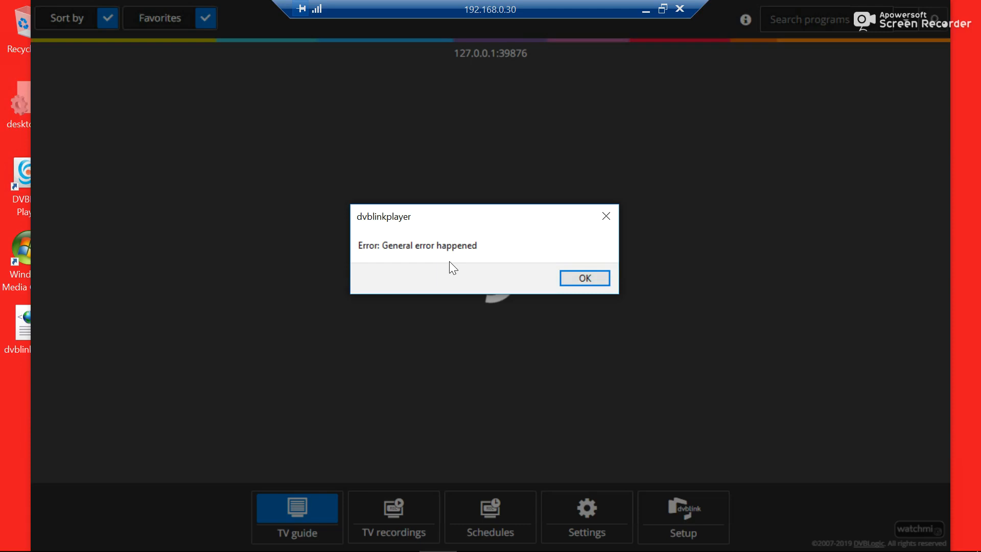
{"action": "mouse_move", "coordinate": [475, 542]}
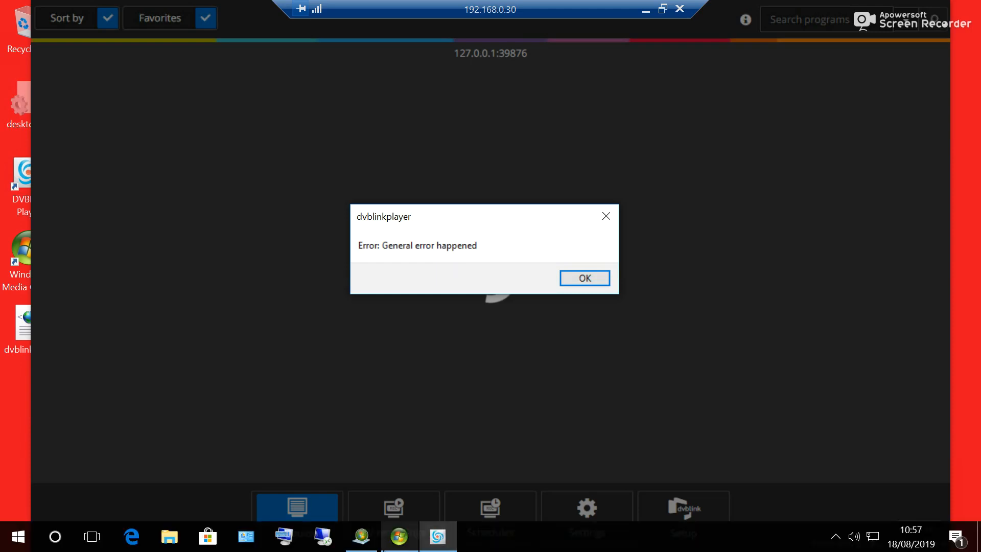
{"action": "mouse_move", "coordinate": [402, 545]}
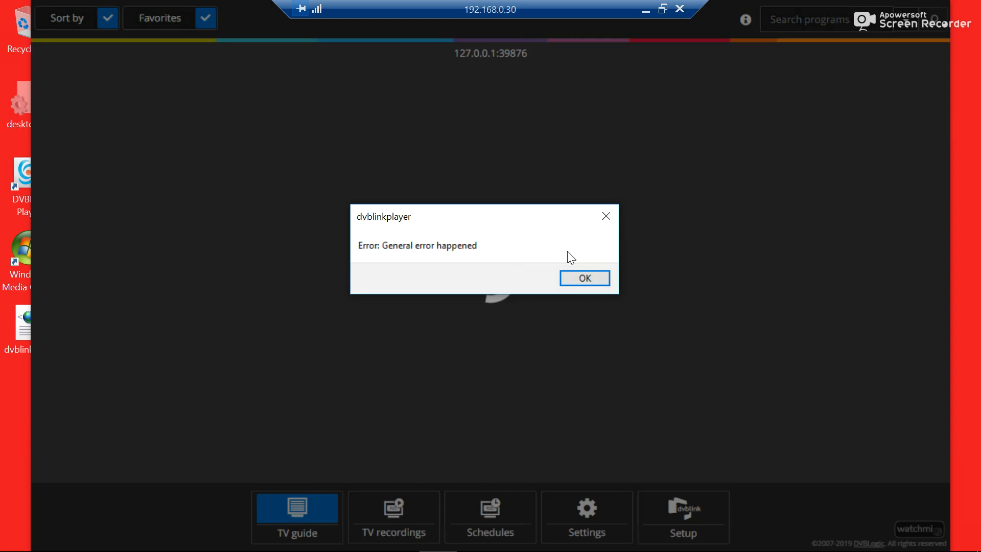
{"action": "left_click", "coordinate": [592, 280]}
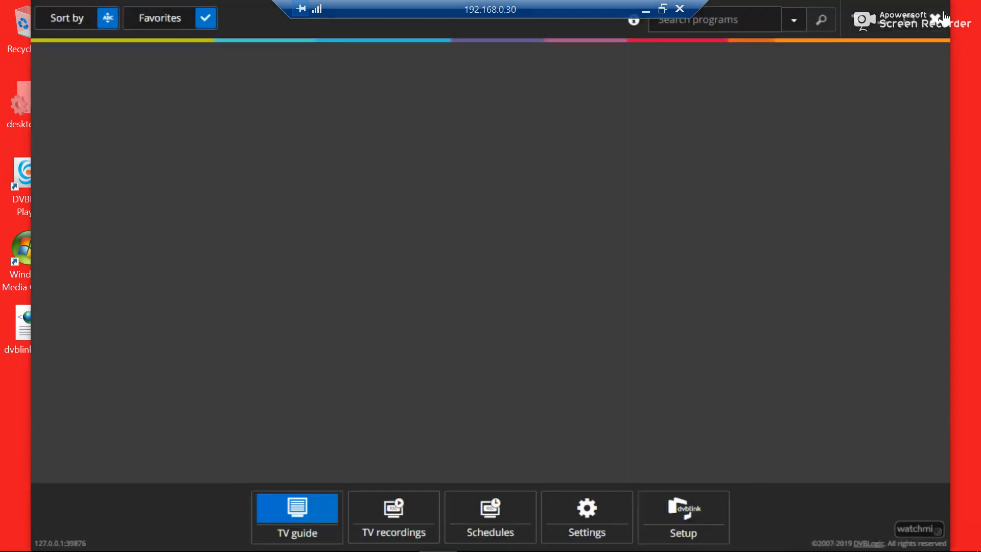
{"action": "left_click", "coordinate": [940, 24]}
Step: Launch DVBLink Player once more, dismiss its error and close it again
{"action": "left_click", "coordinate": [29, 192]}
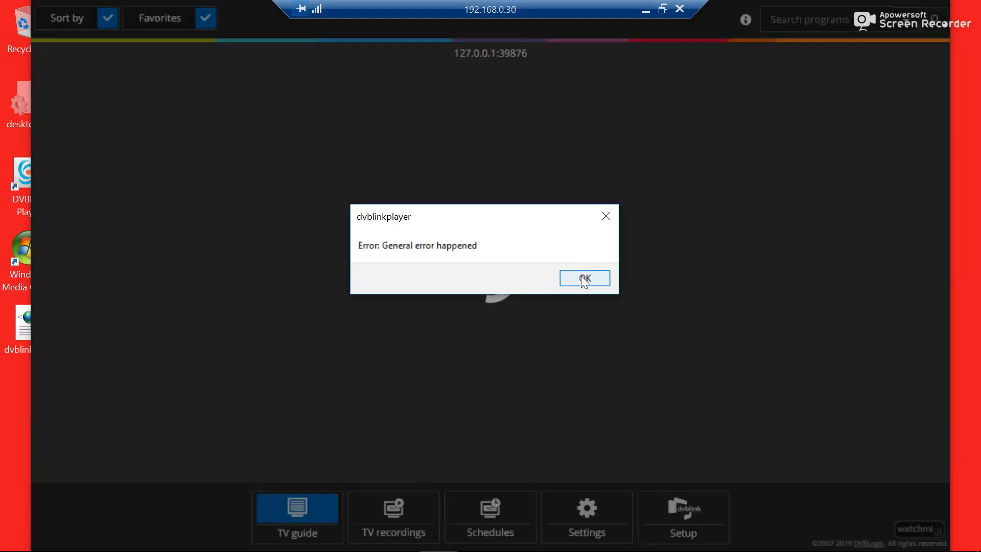
{"action": "left_click", "coordinate": [584, 279]}
{"action": "mouse_move", "coordinate": [406, 542]}
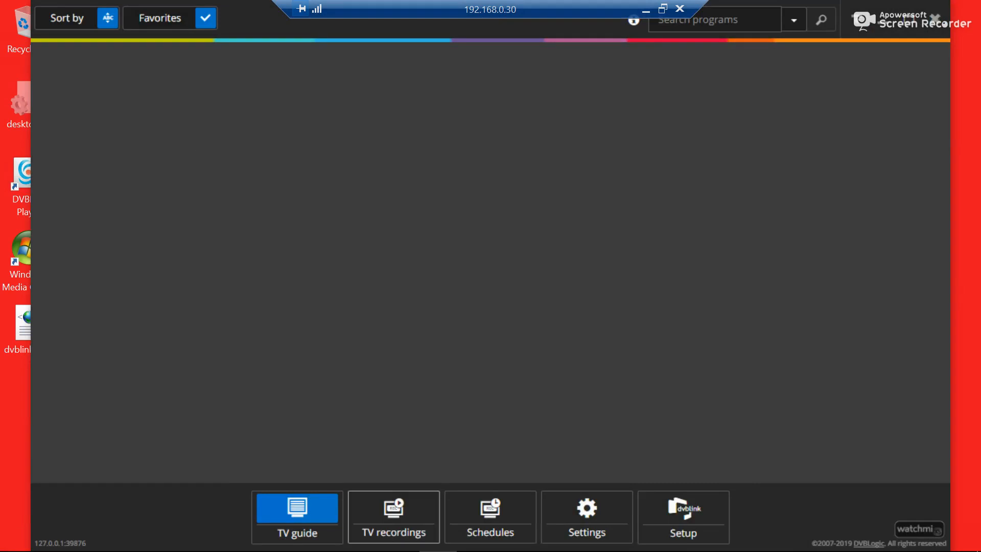
{"action": "left_click", "coordinate": [933, 21]}
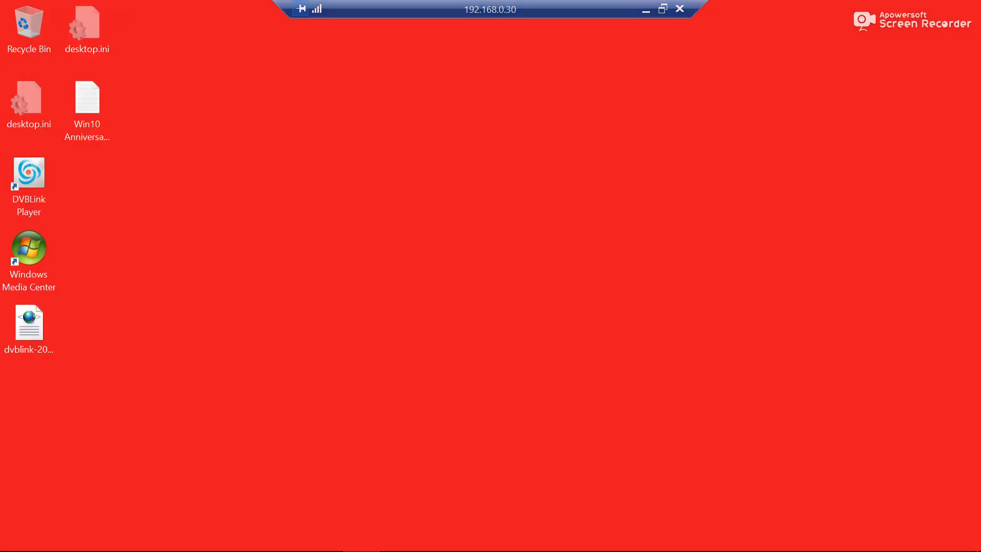
Step: View the Media Center TV menu on 192.168.0.30, then retry DVBLink Player, dismissing its error and closing it
{"action": "left_click", "coordinate": [400, 536]}
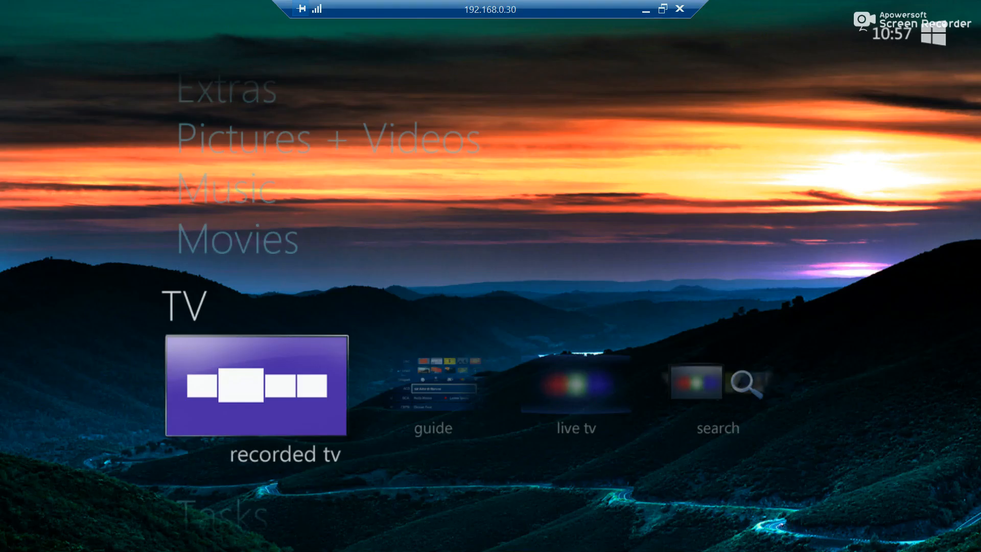
{"action": "left_click", "coordinate": [900, 21]}
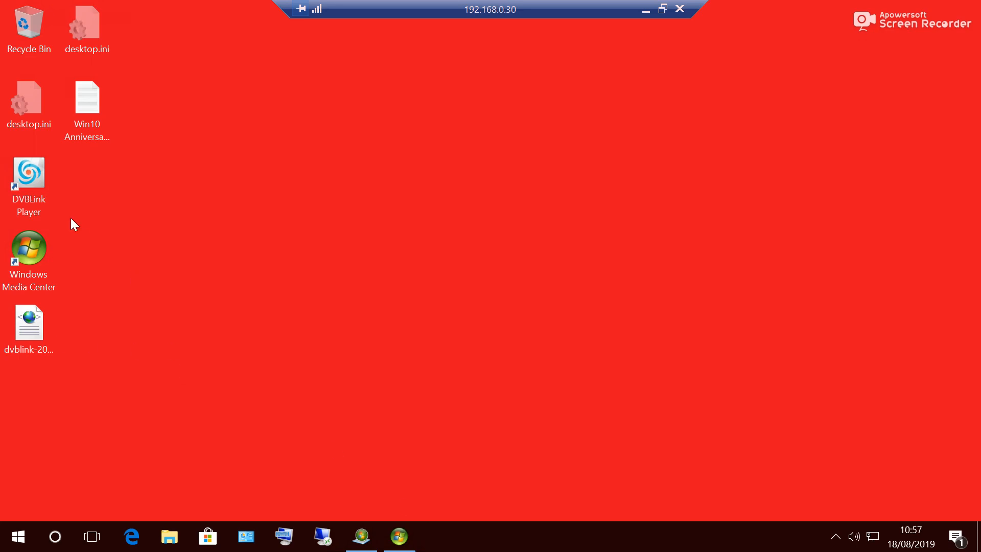
{"action": "left_click", "coordinate": [30, 189]}
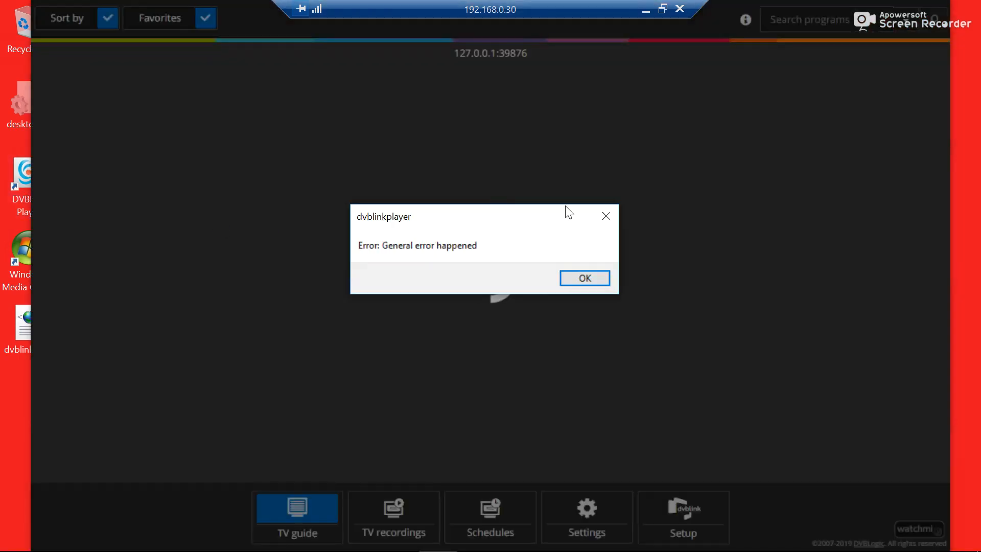
{"action": "left_click", "coordinate": [585, 279]}
{"action": "left_click", "coordinate": [932, 30]}
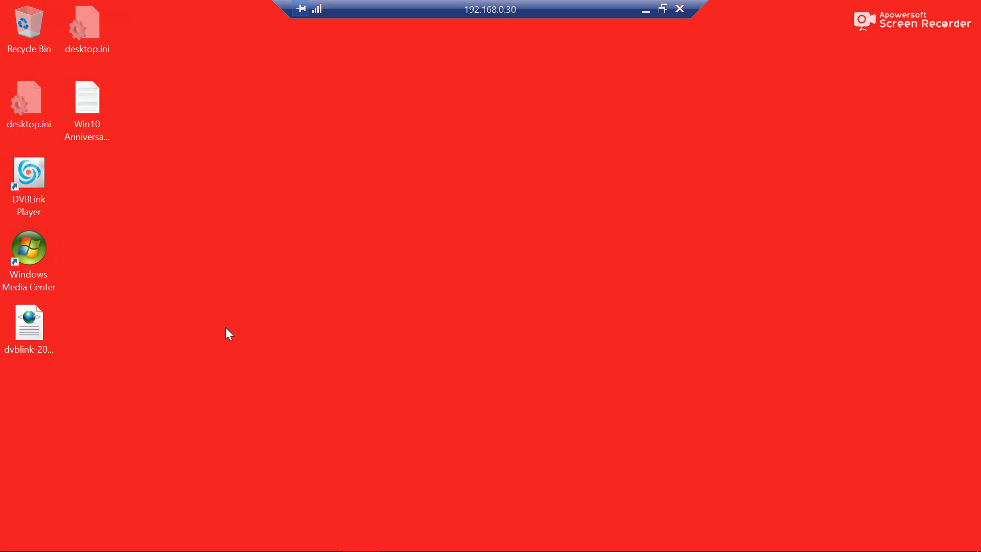
Step: Open Remote Desktop Connection on 192.168.0.30, then minimise that remote session
{"action": "mouse_move", "coordinate": [362, 550]}
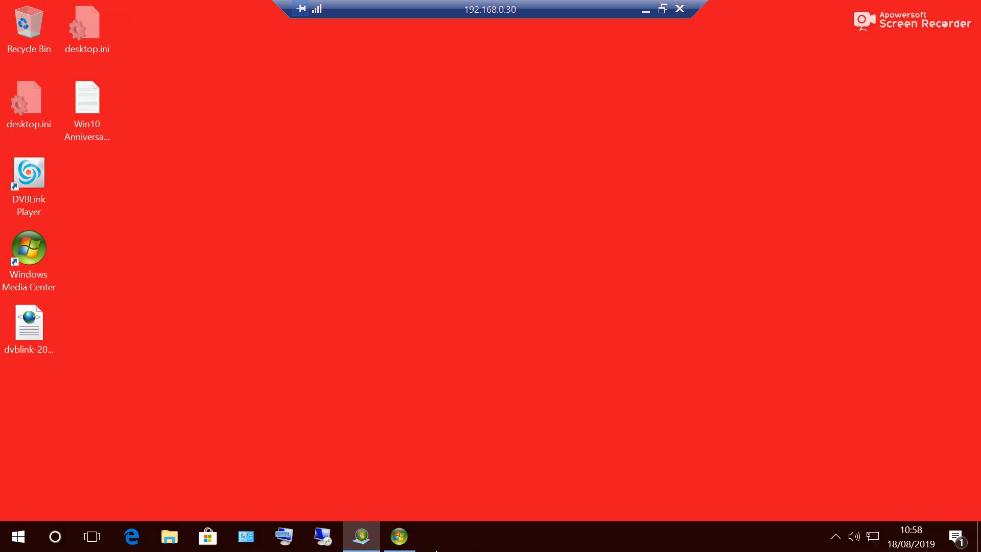
{"action": "left_click", "coordinate": [322, 535]}
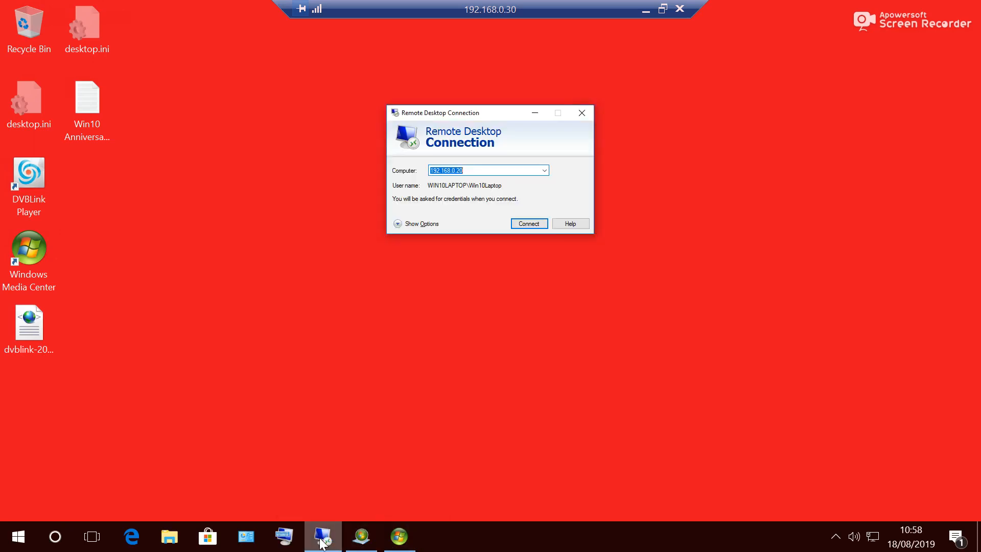
{"action": "left_click", "coordinate": [646, 8]}
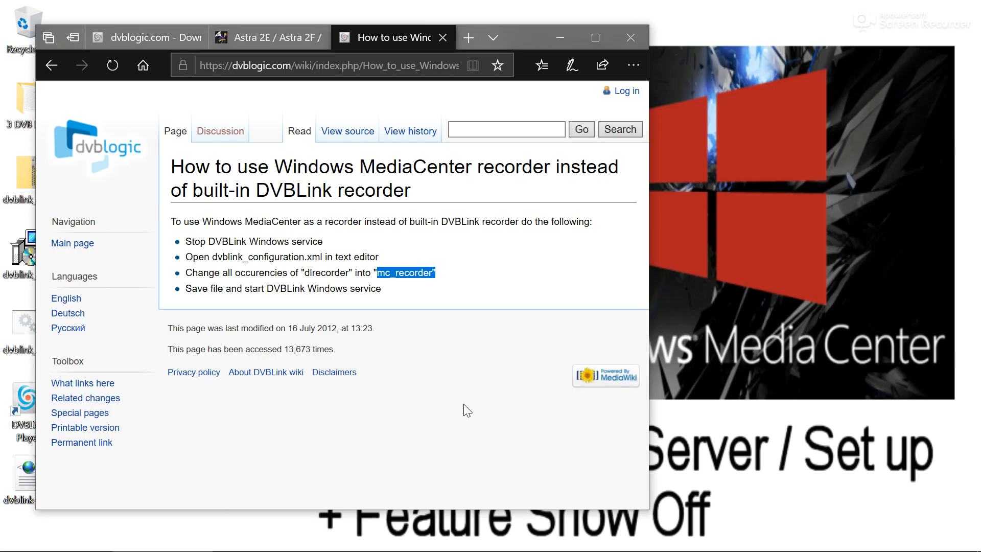
Step: View the Sunday Morning Live details on BBC ONE E Mid in the 192.168.0.10 guide, then minimise the player and the remote session
{"action": "left_click", "coordinate": [386, 538]}
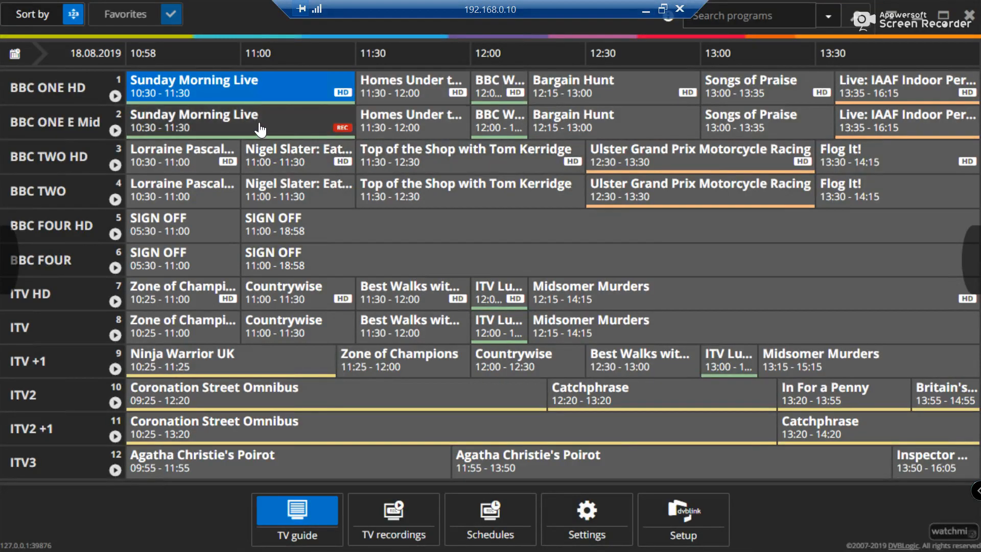
{"action": "left_click", "coordinate": [225, 128]}
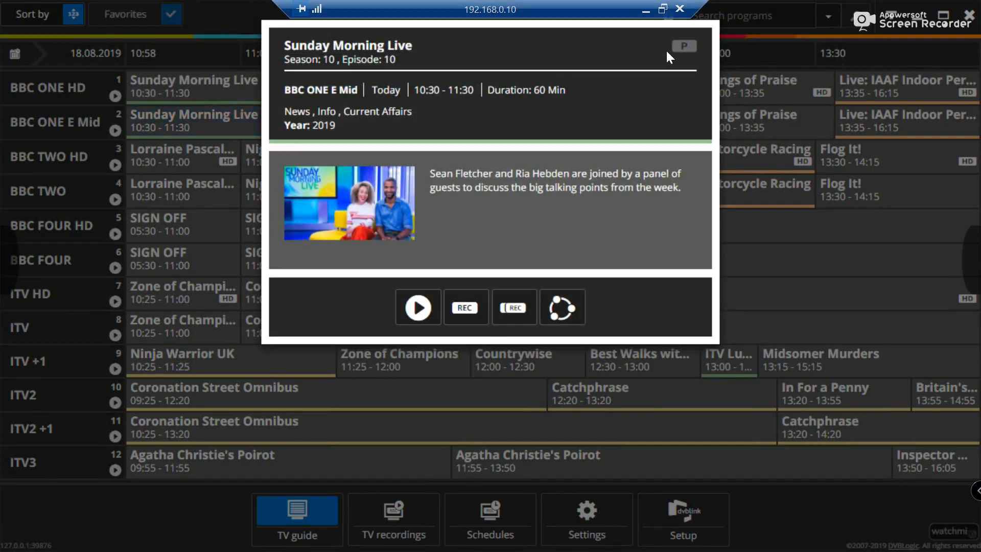
{"action": "key", "text": "Escape"}
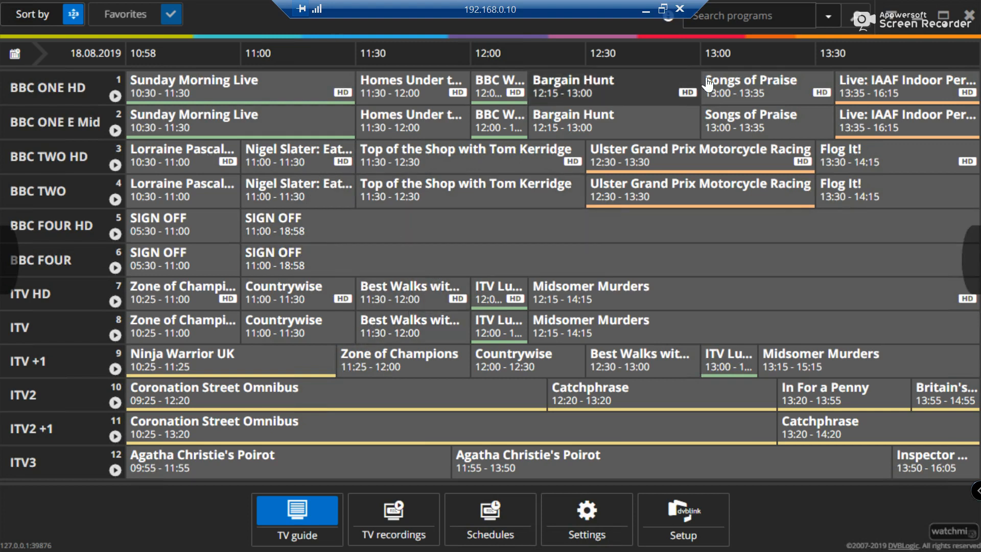
{"action": "left_click", "coordinate": [918, 24]}
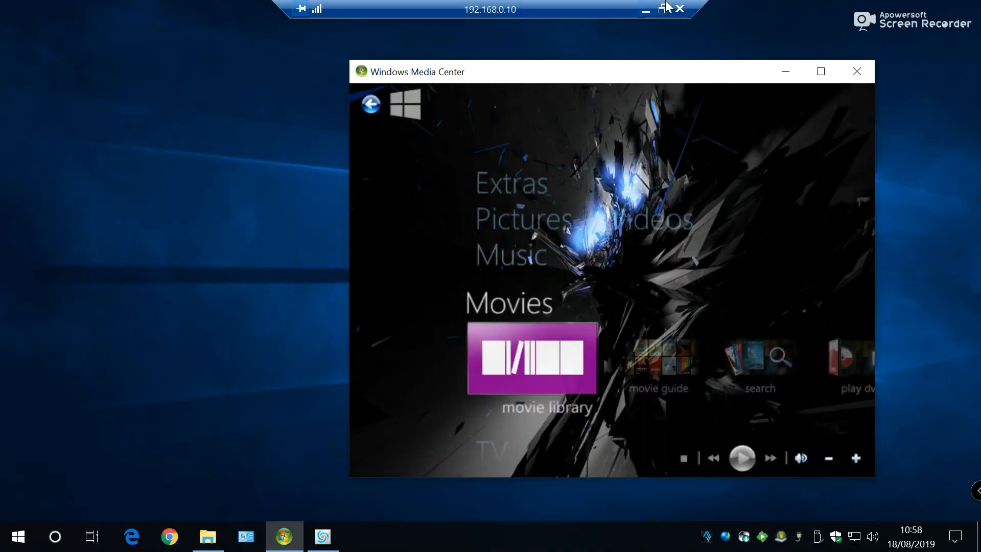
{"action": "left_click", "coordinate": [646, 9]}
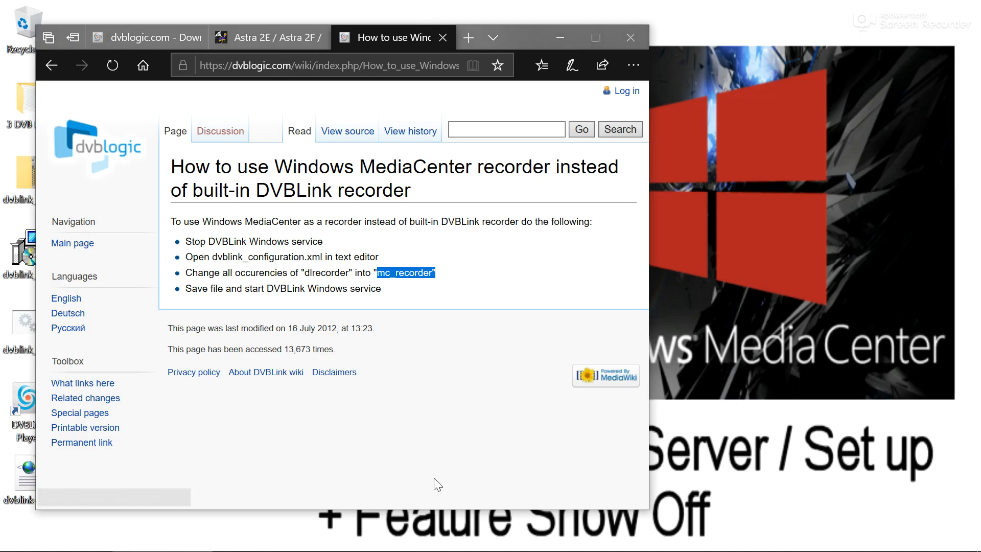
Step: Highlight the "mc_recorder" replacement and the save-and-restart instruction on the DVBLogic wiki page while reading it
{"action": "left_click", "coordinate": [504, 308]}
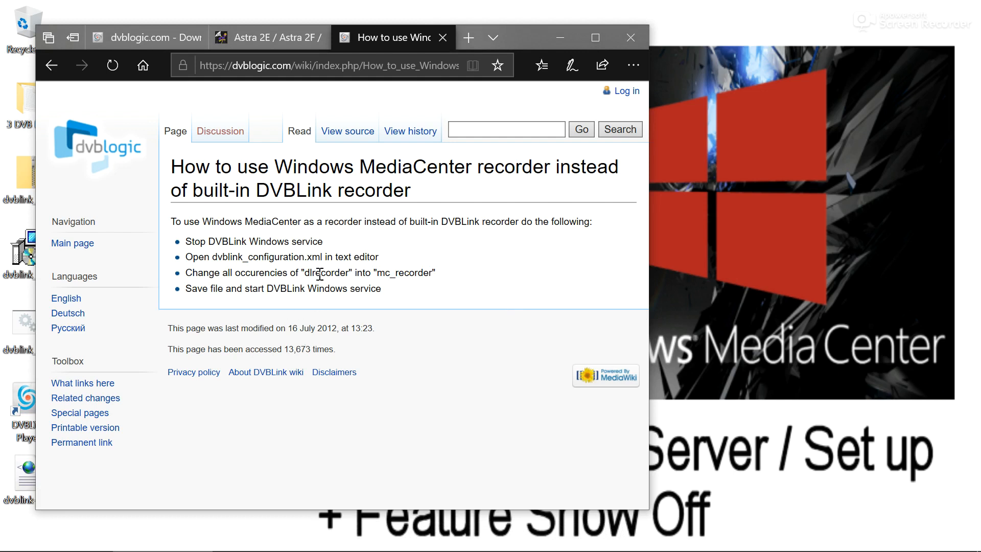
{"action": "left_click_drag", "start_coordinate": [310, 274], "coordinate": [441, 273]}
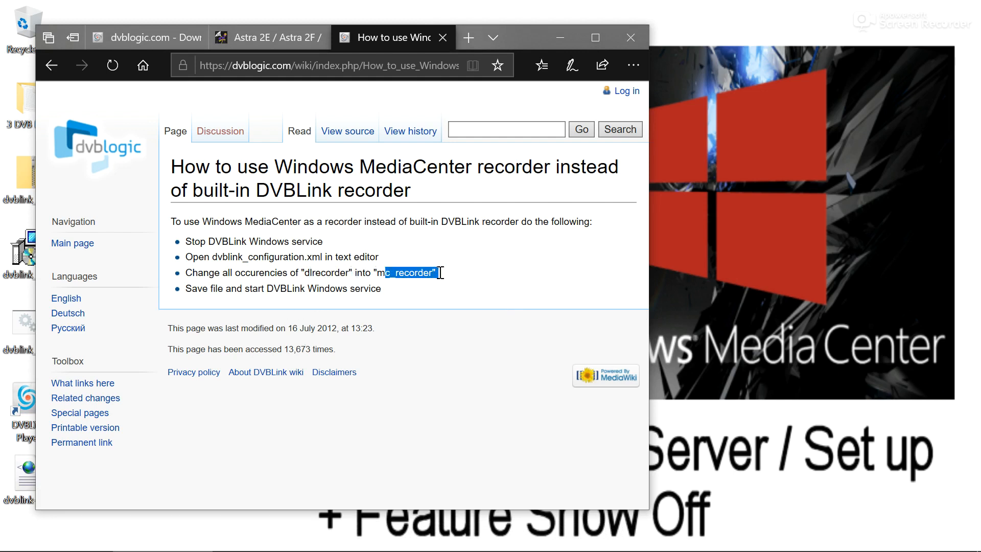
{"action": "left_click", "coordinate": [388, 290]}
{"action": "left_click_drag", "start_coordinate": [413, 293], "coordinate": [266, 292]}
{"action": "left_click", "coordinate": [346, 293]}
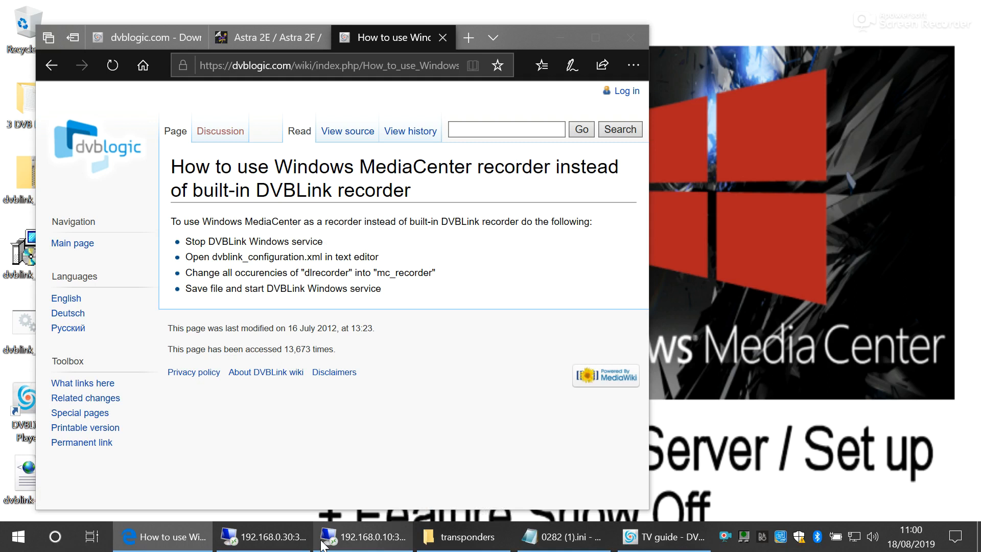
Step: Switch to 192.168.0.10 and browse the Media Center start menu up to the extras library, then minimise Media Center
{"action": "mouse_move", "coordinate": [348, 547]}
{"action": "left_click", "coordinate": [388, 546]}
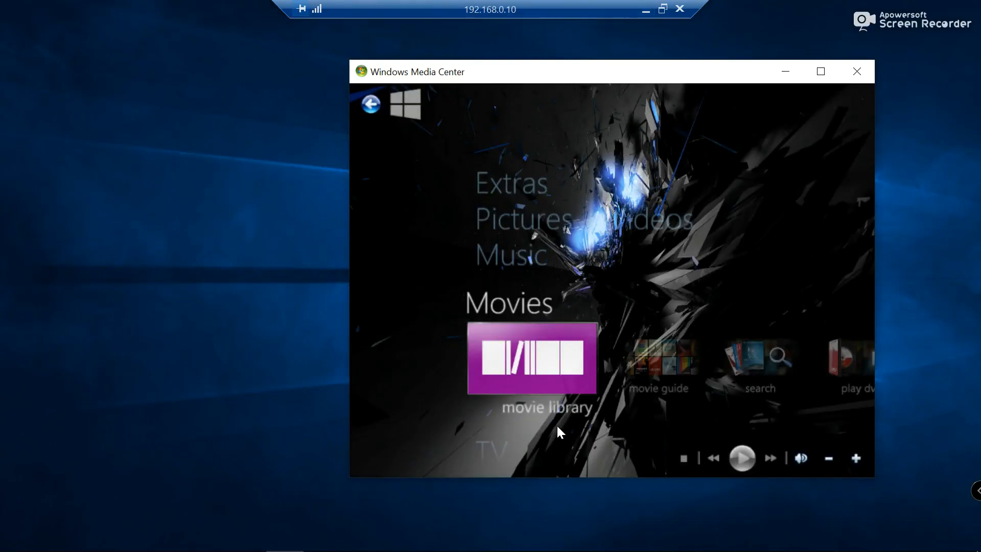
{"action": "key", "text": "Down"}
{"action": "key", "text": "Up"}
{"action": "key", "text": "Up"}
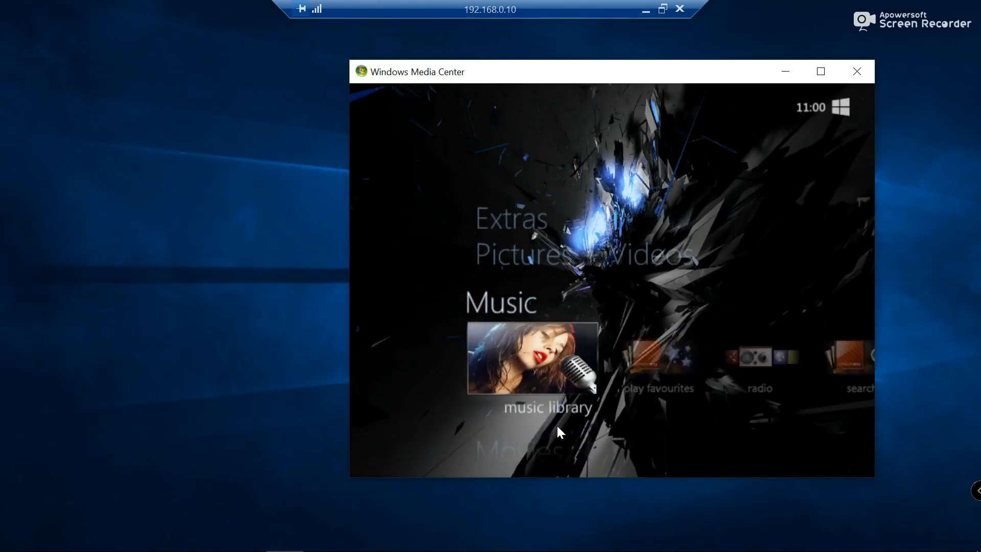
{"action": "left_click", "coordinate": [532, 225]}
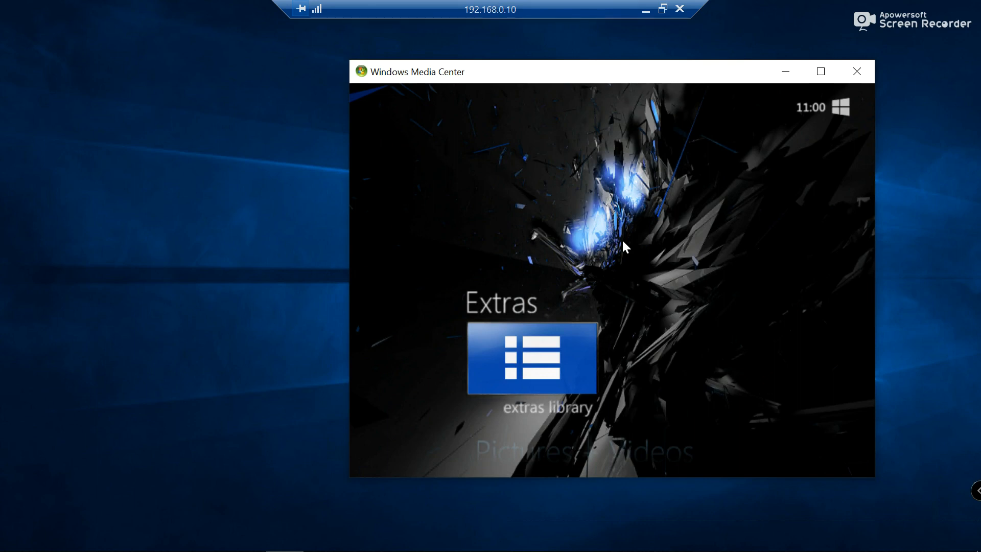
{"action": "mouse_move", "coordinate": [632, 270]}
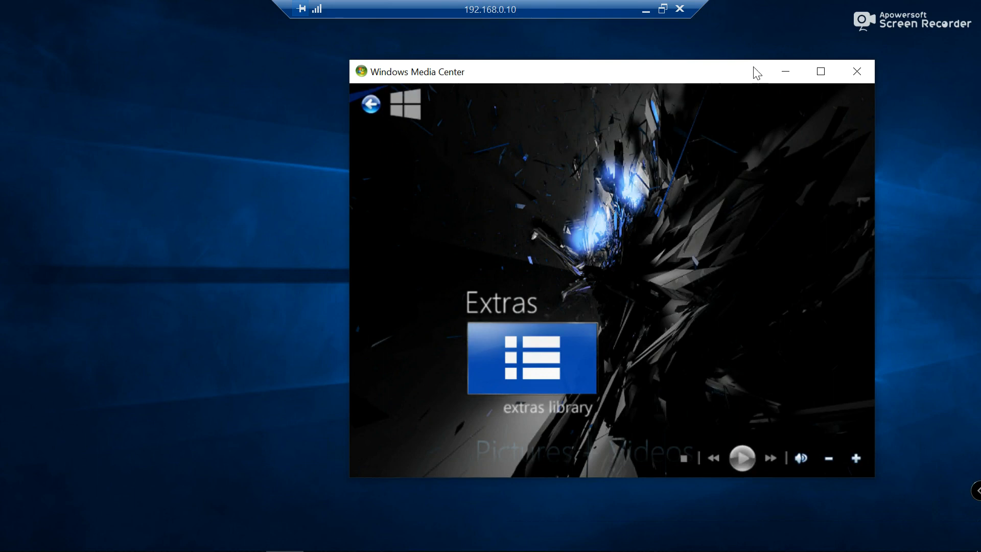
{"action": "left_click", "coordinate": [786, 71]}
Step: Open the DVBLink server configuration from the player on 192.168.0.10 and display the channel merge settings
{"action": "left_click", "coordinate": [327, 528]}
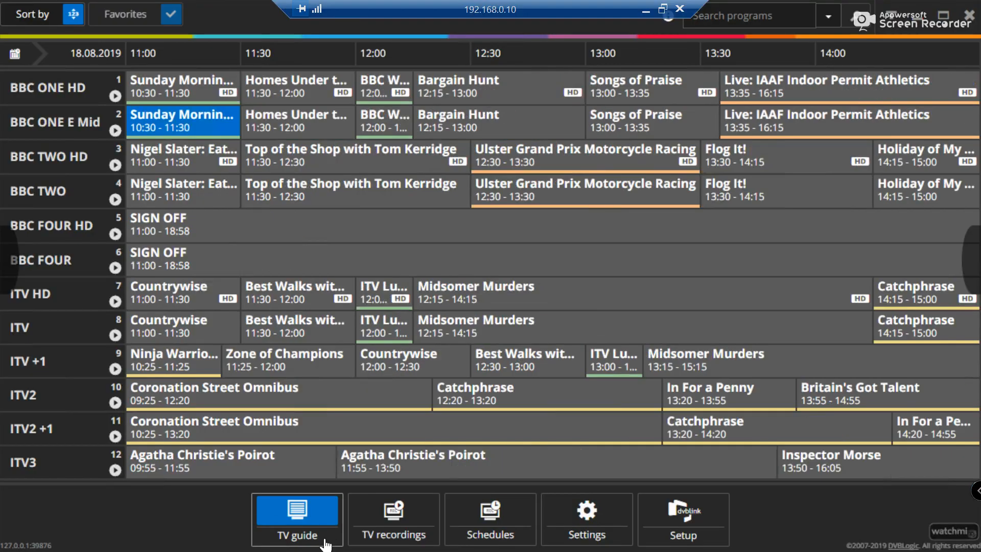
{"action": "left_click", "coordinate": [709, 544]}
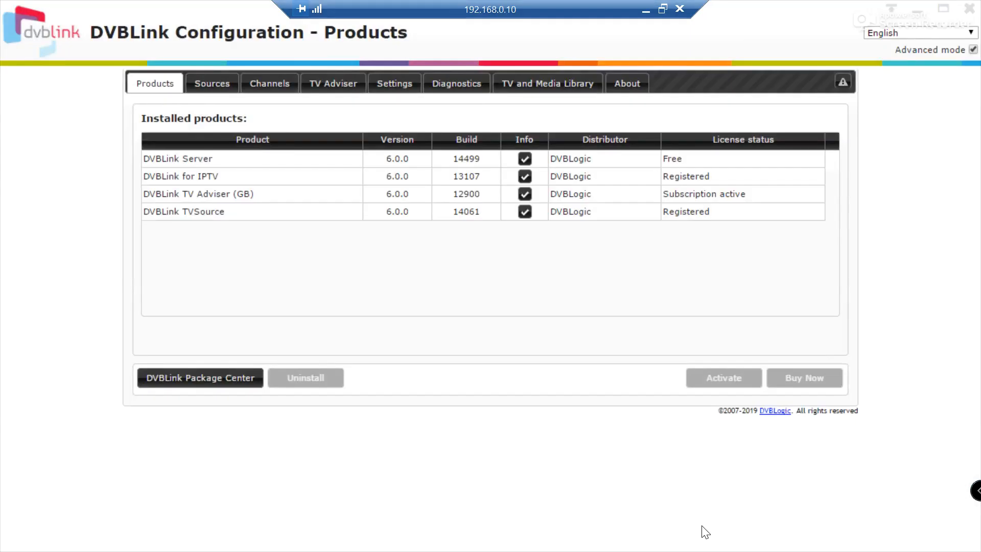
{"action": "left_click", "coordinate": [286, 84]}
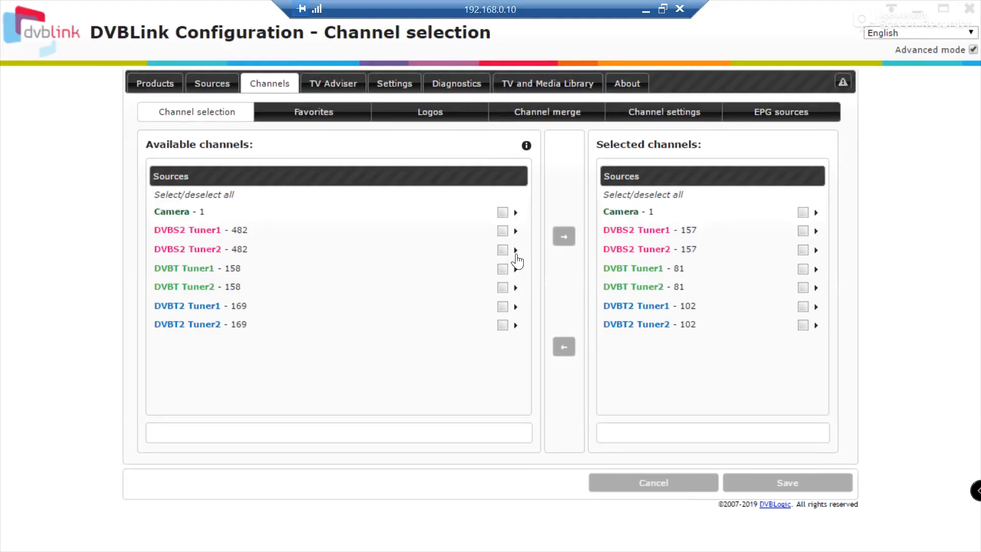
{"action": "left_click", "coordinate": [564, 108]}
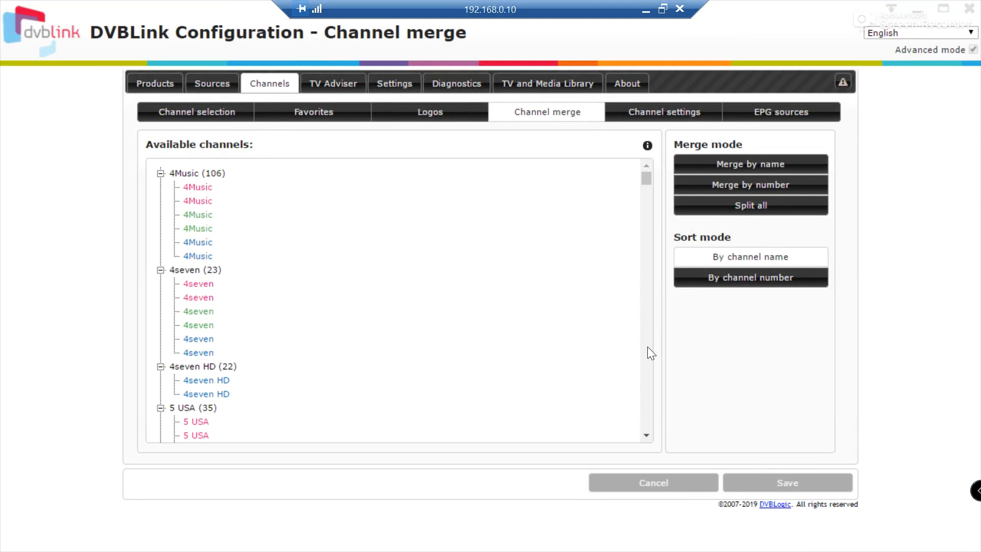
Step: Examine how channels from the different tuners are merged in the available channels list, down to the BBC radio stations
{"action": "left_click", "coordinate": [647, 435]}
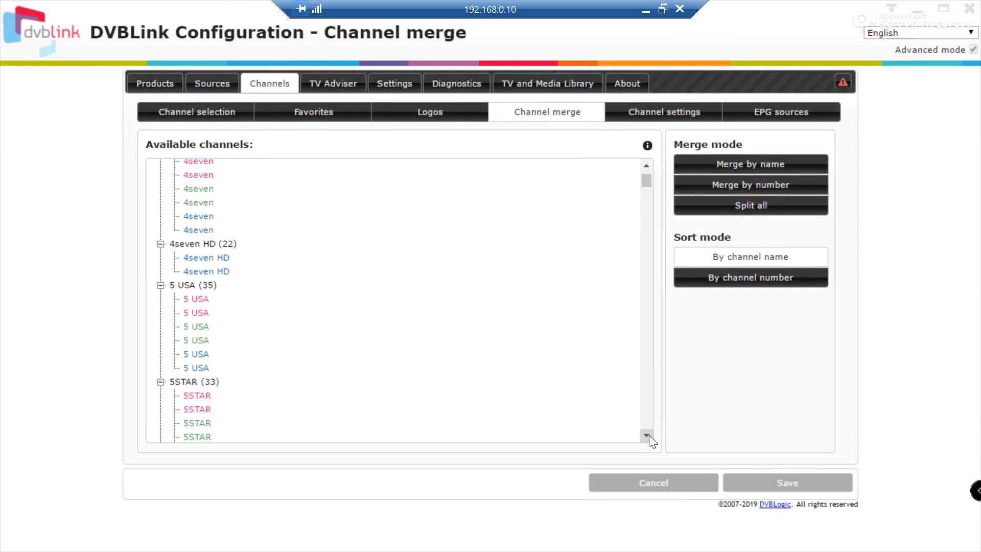
{"action": "left_click", "coordinate": [649, 435]}
{"action": "left_click", "coordinate": [649, 435]}
{"action": "left_click", "coordinate": [649, 435]}
{"action": "left_click", "coordinate": [649, 434]}
{"action": "left_click", "coordinate": [649, 434]}
{"action": "left_click", "coordinate": [649, 434]}
{"action": "left_click", "coordinate": [648, 434]}
{"action": "left_click", "coordinate": [649, 434]}
{"action": "left_click", "coordinate": [649, 434]}
{"action": "left_click", "coordinate": [648, 434]}
{"action": "left_click", "coordinate": [649, 435]}
{"action": "left_click", "coordinate": [649, 434]}
{"action": "left_click", "coordinate": [649, 434]}
{"action": "left_click", "coordinate": [649, 434]}
{"action": "left_click", "coordinate": [649, 434]}
{"action": "left_click", "coordinate": [648, 434]}
{"action": "left_click", "coordinate": [649, 434]}
{"action": "left_click", "coordinate": [649, 435]}
{"action": "left_click", "coordinate": [649, 434]}
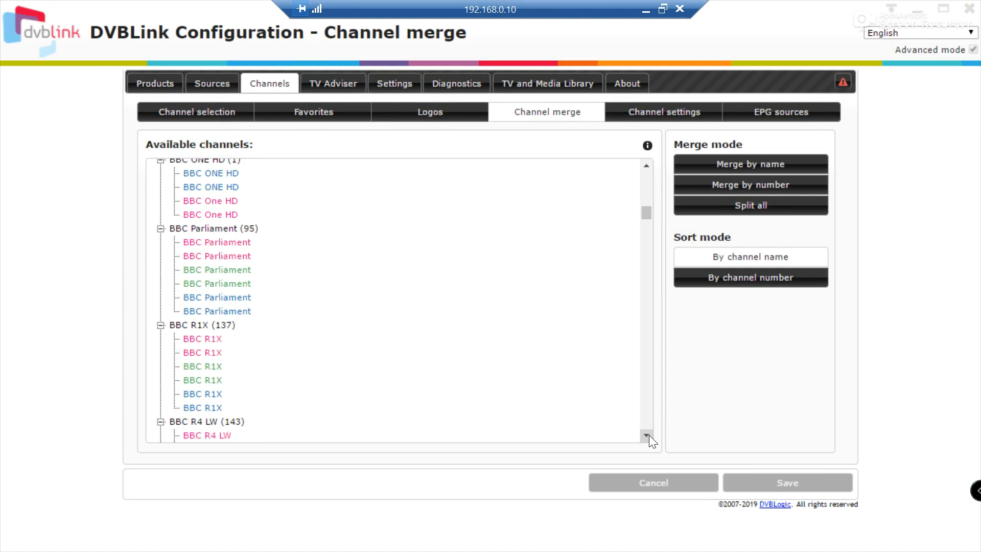
{"action": "left_click", "coordinate": [649, 435]}
{"action": "left_click", "coordinate": [648, 434]}
{"action": "left_click", "coordinate": [649, 434]}
{"action": "left_click", "coordinate": [649, 434]}
{"action": "left_click", "coordinate": [649, 434]}
{"action": "left_click", "coordinate": [648, 435]}
{"action": "left_click", "coordinate": [649, 434]}
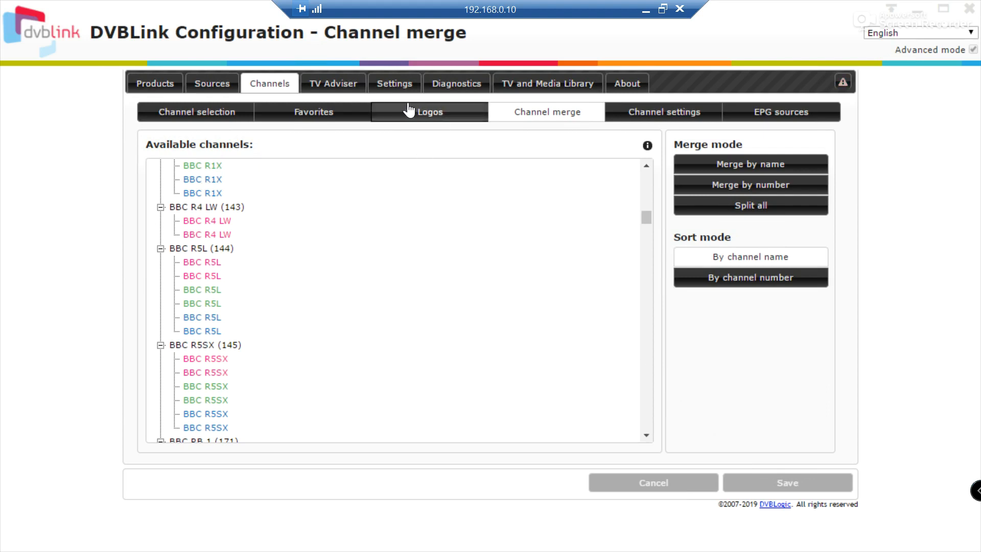
Step: Bring Media Center back on 192.168.0.10, open its TV guide and jump to channel 1
{"action": "key", "text": "super"}
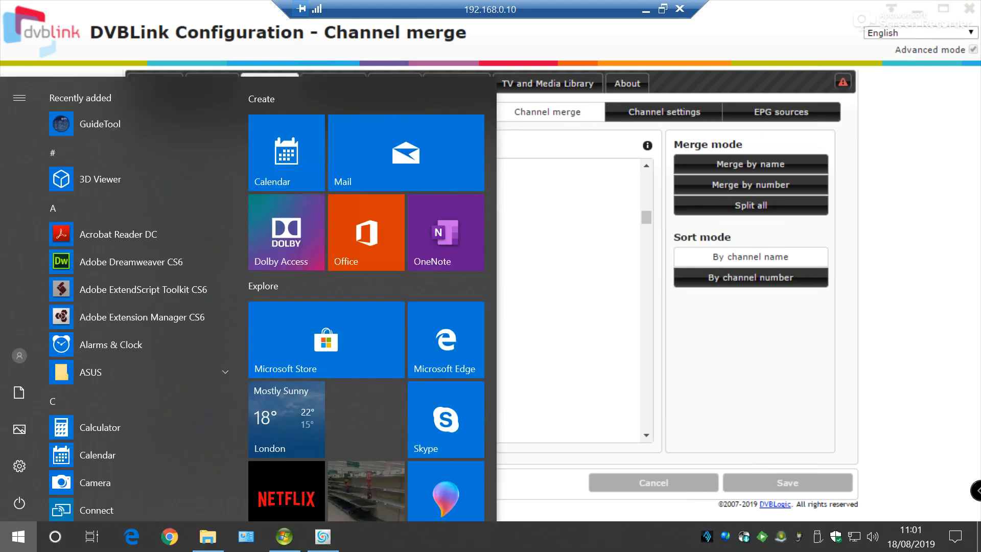
{"action": "left_click", "coordinate": [247, 537]}
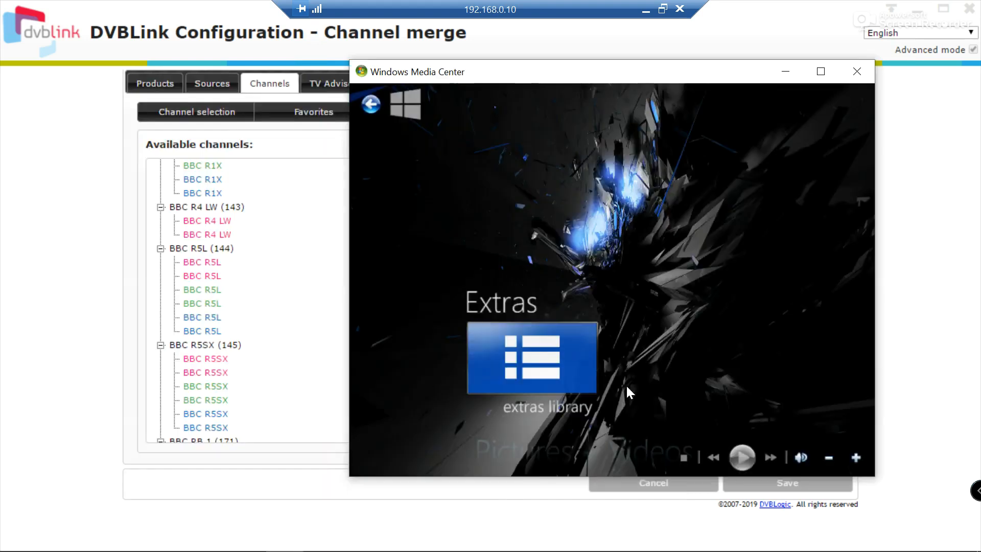
{"action": "key", "text": "Down"}
{"action": "key", "text": "Down"}
{"action": "key", "text": "Down"}
{"action": "key", "text": "Down"}
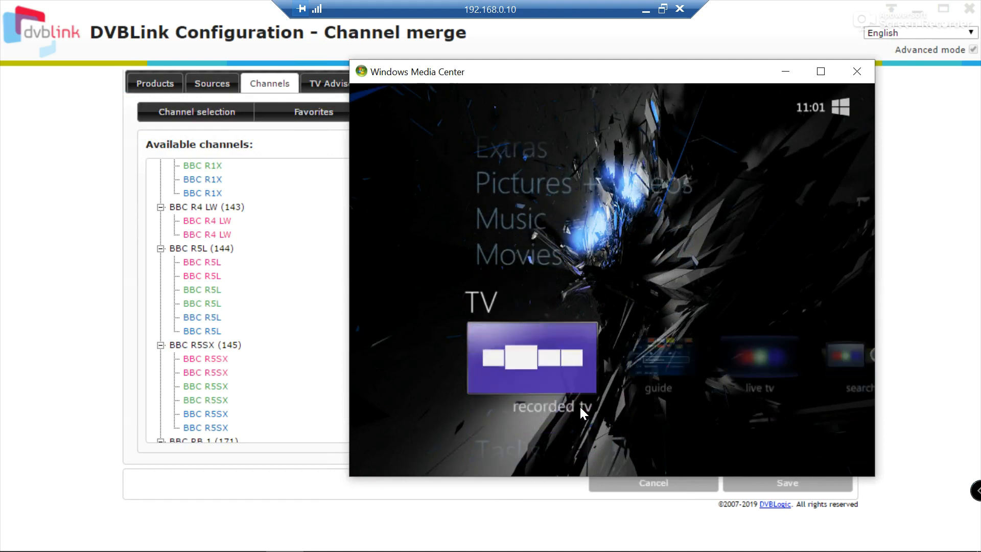
{"action": "key", "text": "Right"}
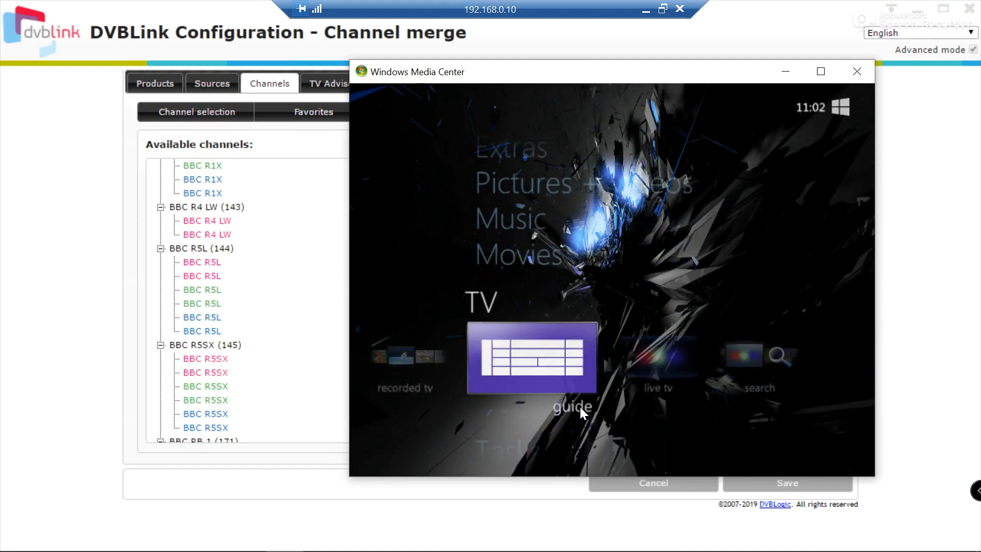
{"action": "key", "text": "Return"}
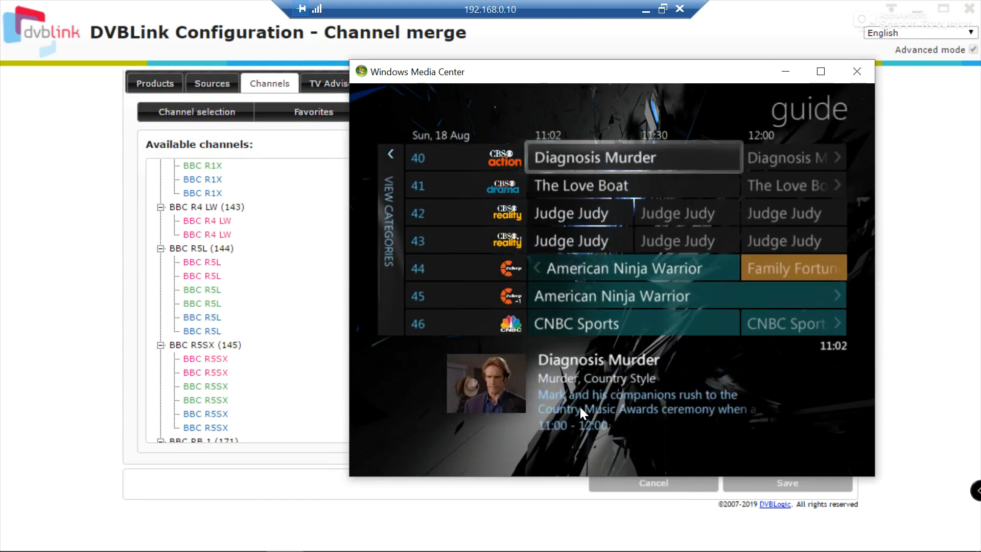
{"action": "key", "text": "1"}
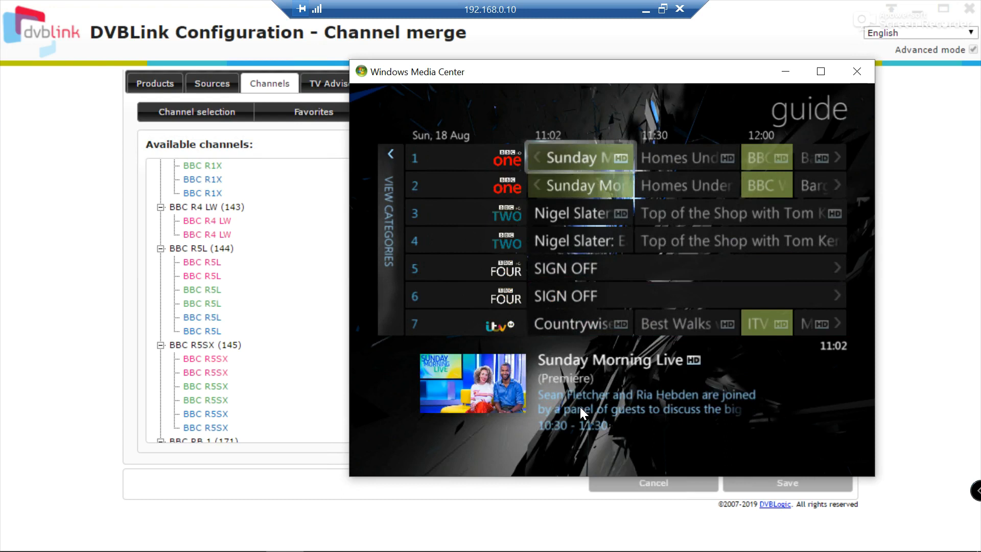
Step: Return to the DVBLink configuration and display its streaming statistics monitoring
{"action": "left_click", "coordinate": [50, 243]}
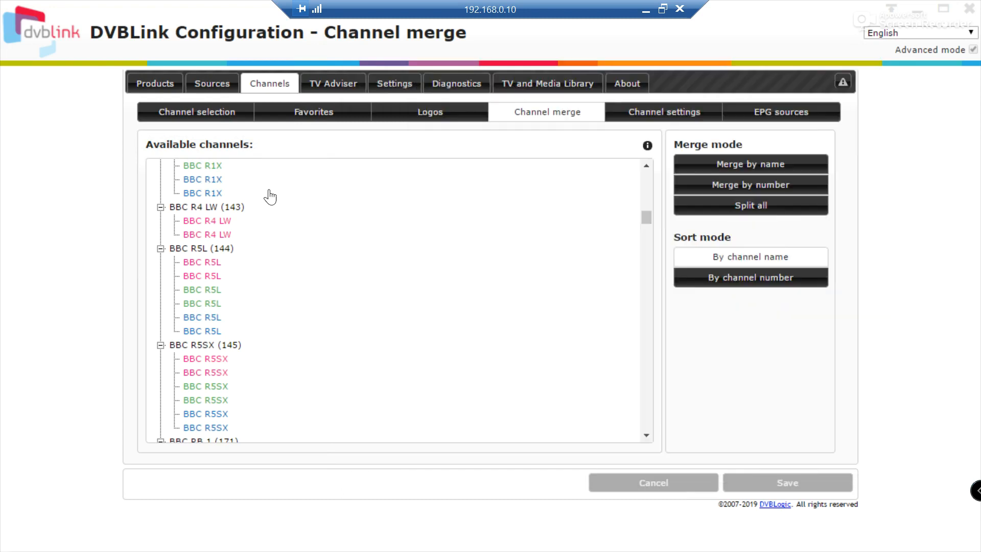
{"action": "left_click", "coordinate": [454, 85]}
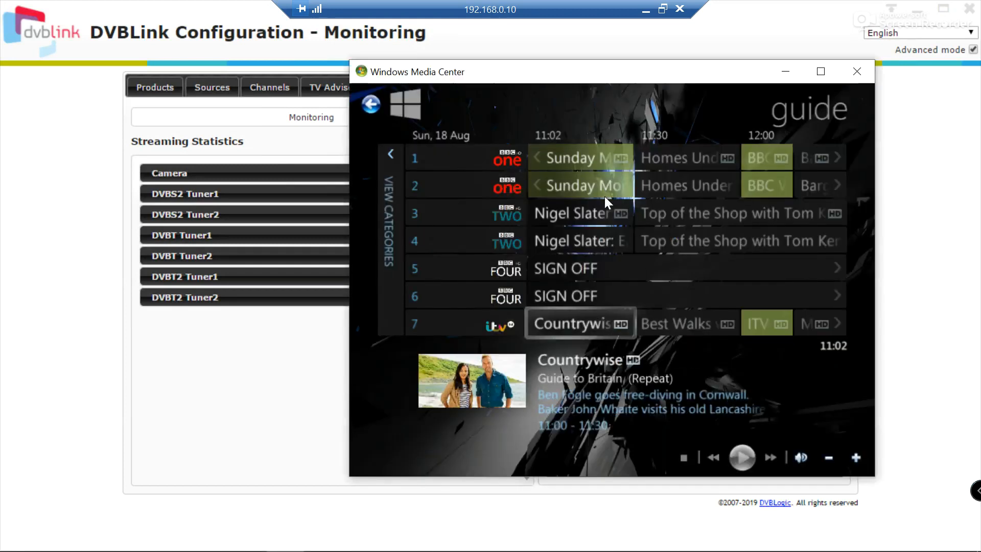
Step: Record Sunday Morning Live on channel 2 in the guide and move Media Center aside to uncover the streaming statistics
{"action": "right_click", "coordinate": [575, 183]}
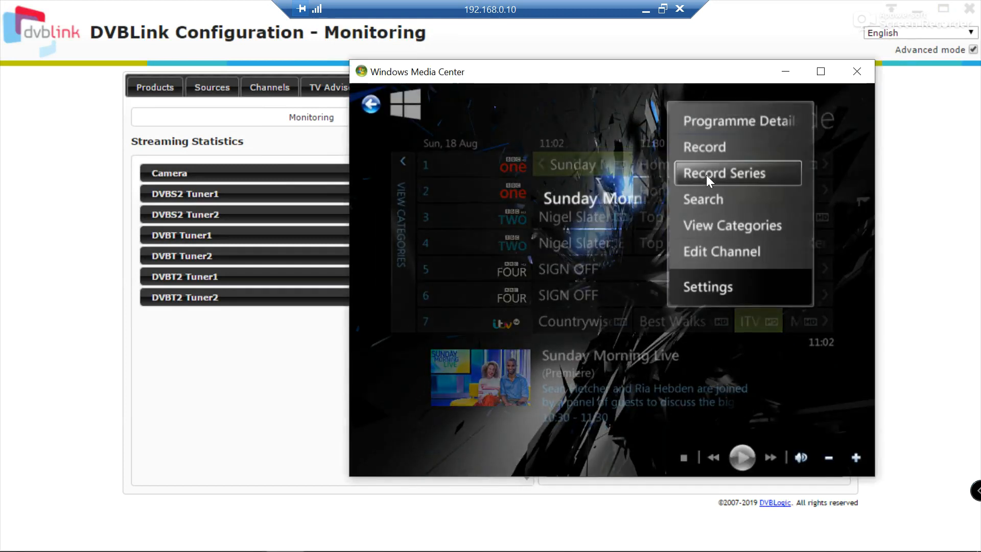
{"action": "left_click", "coordinate": [712, 152]}
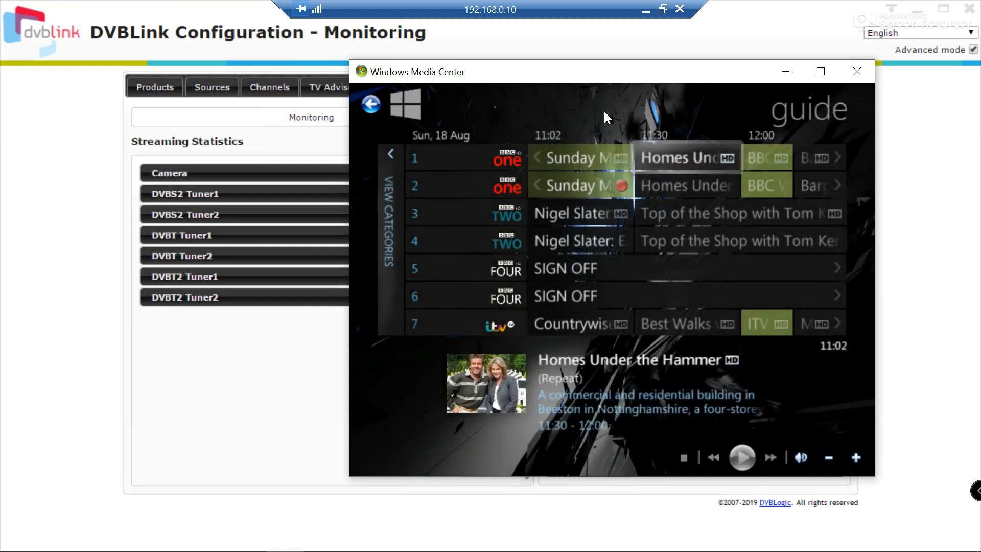
{"action": "left_click_drag", "start_coordinate": [590, 80], "coordinate": [823, 89]}
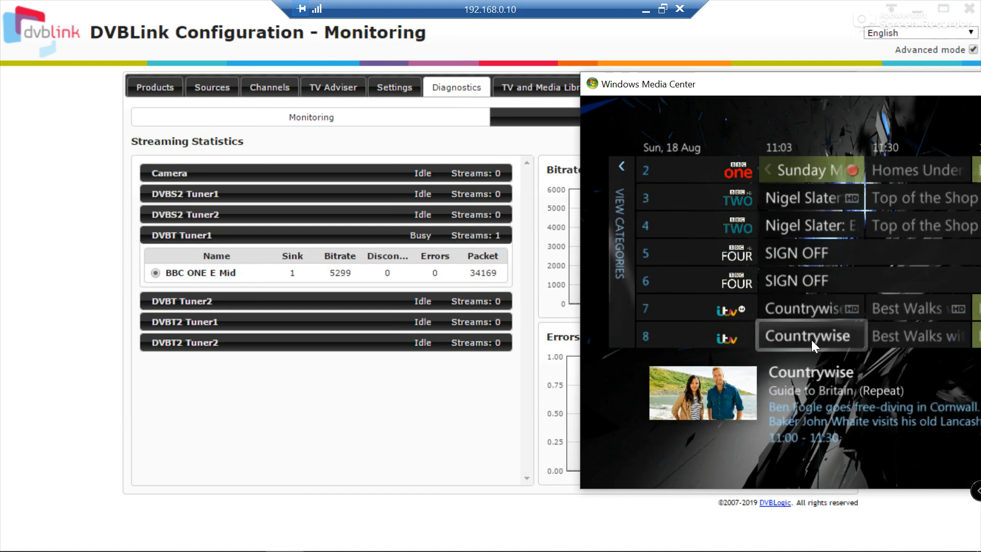
Step: Record Countrywise on ITV channel 8 and expand the DVBT Tuner2 streams in the statistics
{"action": "left_click", "coordinate": [812, 339]}
{"action": "left_click", "coordinate": [944, 299]}
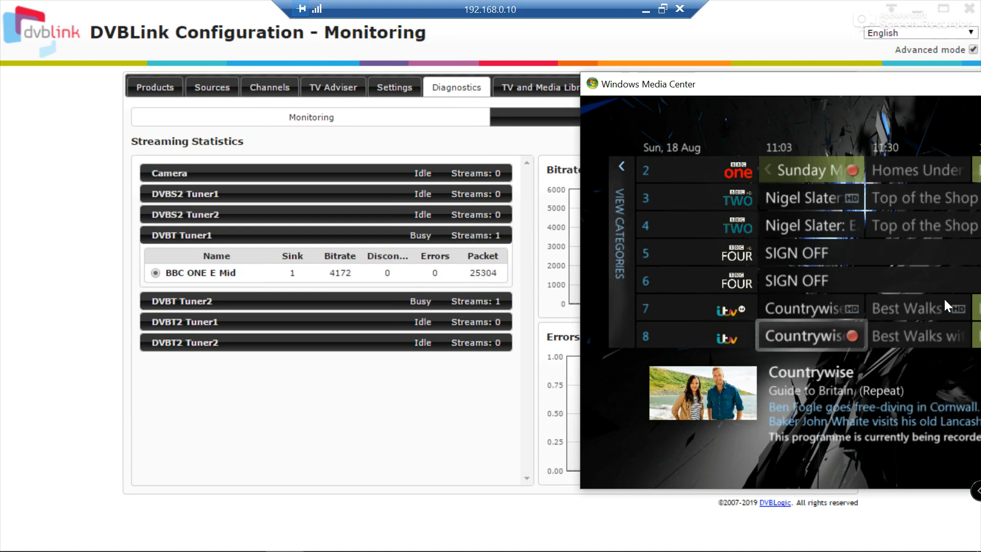
{"action": "left_click", "coordinate": [483, 303]}
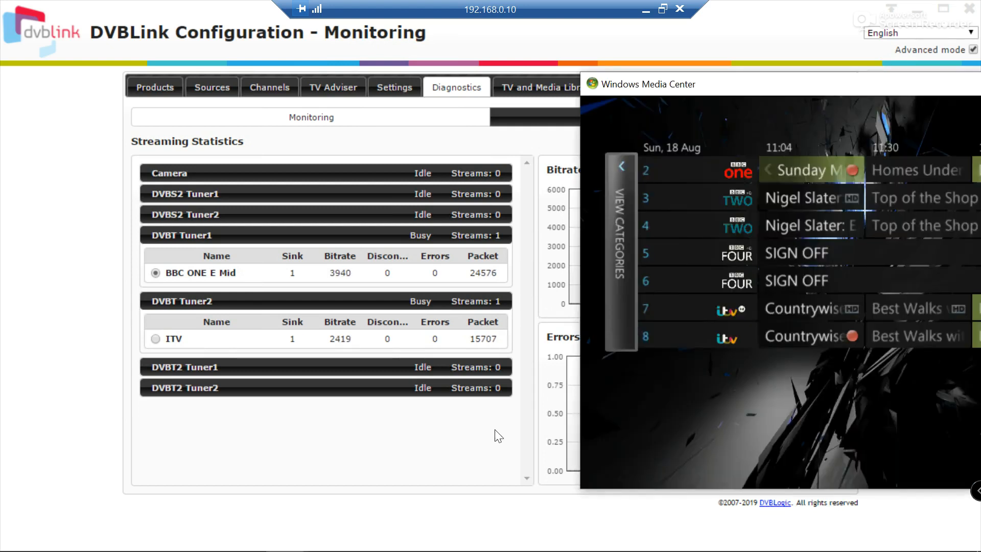
Step: Record Sunday Brunch on channel 18 in the guide and expand the DVBT2 Tuner1 streams in the statistics
{"action": "mouse_move", "coordinate": [745, 415]}
{"action": "key", "text": "Down"}
{"action": "key", "text": "Down"}
{"action": "key", "text": "Down"}
{"action": "key", "text": "Down"}
{"action": "key", "text": "Down"}
{"action": "key", "text": "Down"}
{"action": "key", "text": "Down"}
{"action": "key", "text": "Down"}
{"action": "key", "text": "Down"}
{"action": "key", "text": "Down"}
{"action": "key", "text": "Down"}
{"action": "key", "text": "Down"}
{"action": "key", "text": "Down"}
{"action": "key", "text": "Down"}
{"action": "key", "text": "Down"}
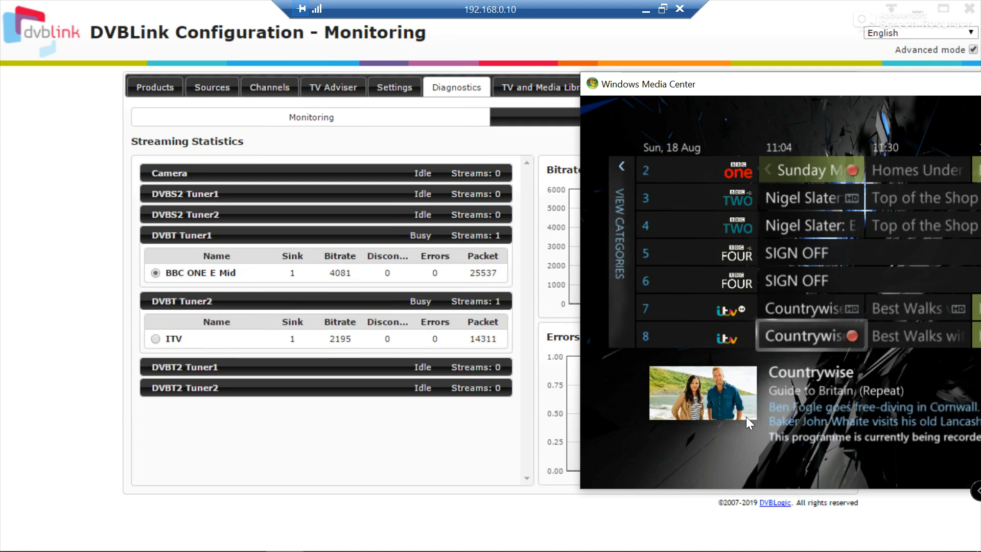
{"action": "key", "text": "Down"}
{"action": "key", "text": "Down"}
{"action": "key", "text": "Up"}
{"action": "key", "text": "Up"}
{"action": "key", "text": "Down"}
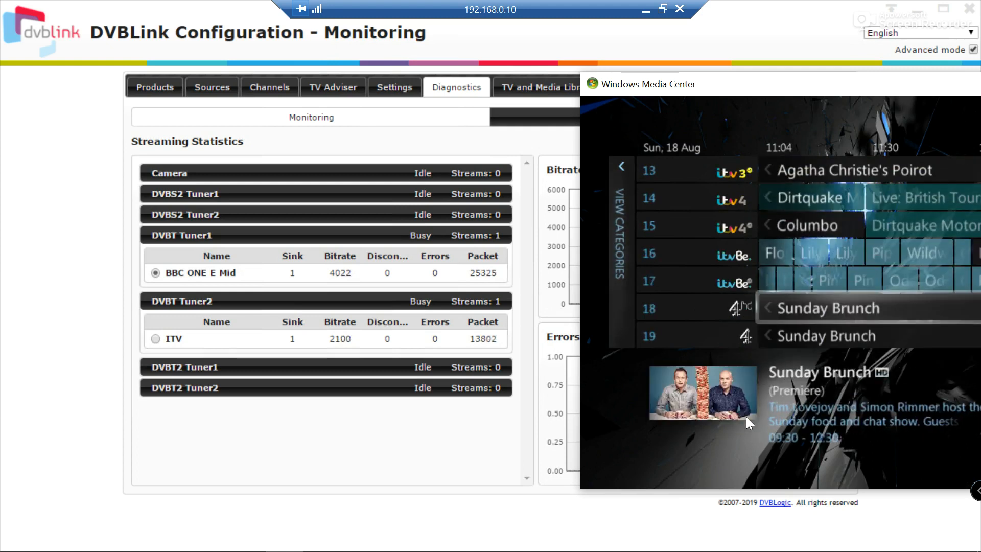
{"action": "left_click", "coordinate": [808, 311]}
{"action": "right_click", "coordinate": [807, 312]}
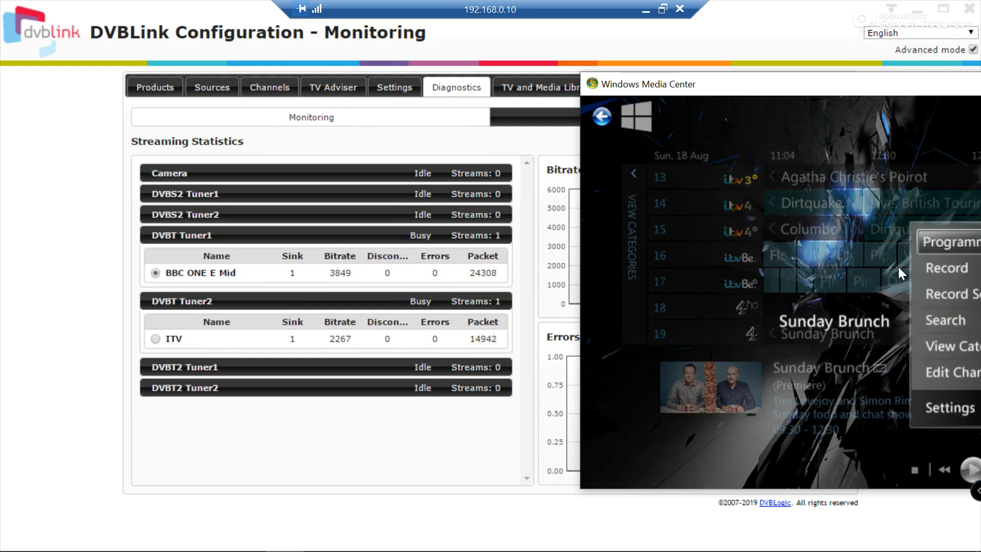
{"action": "left_click", "coordinate": [945, 267]}
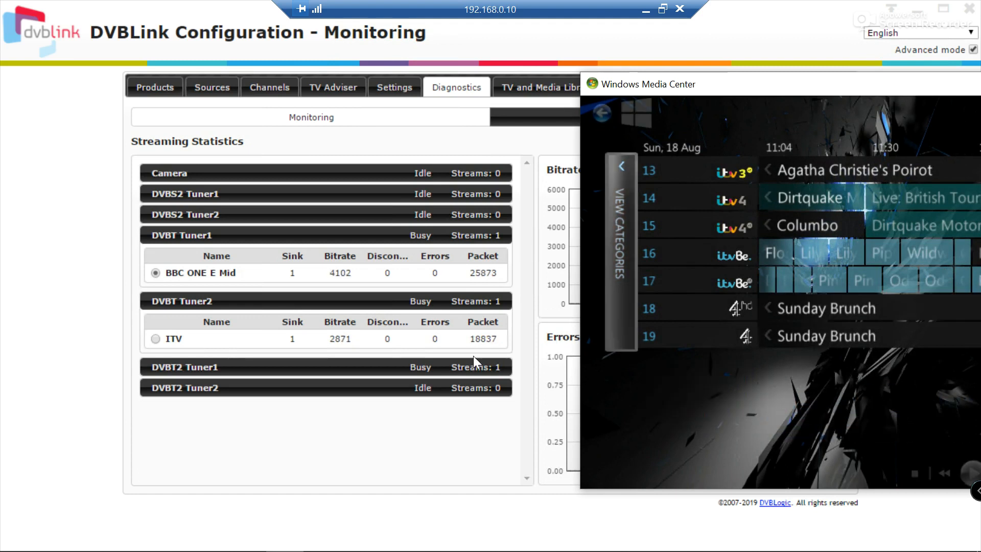
{"action": "left_click", "coordinate": [431, 368]}
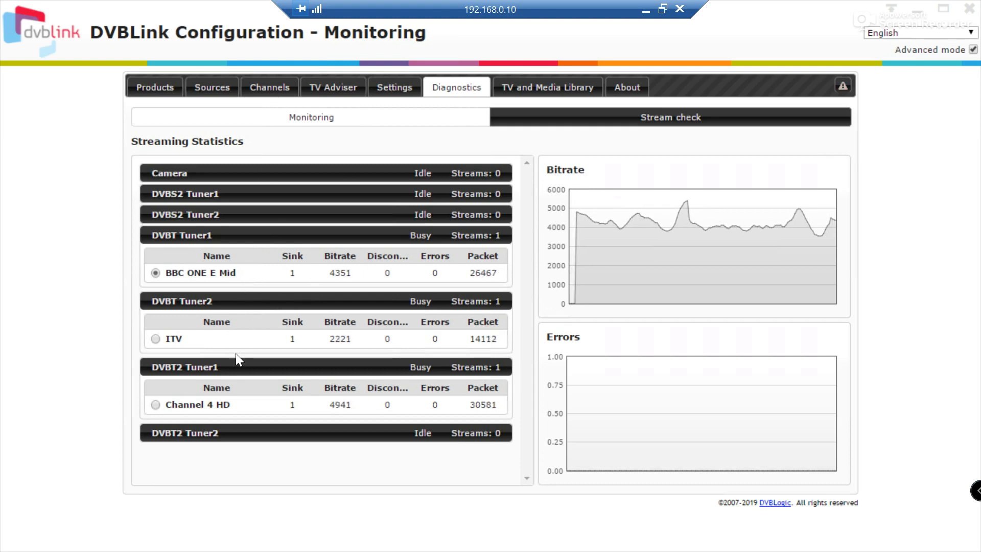
Step: Open the DVBLink channel merge settings
{"action": "left_click", "coordinate": [272, 90]}
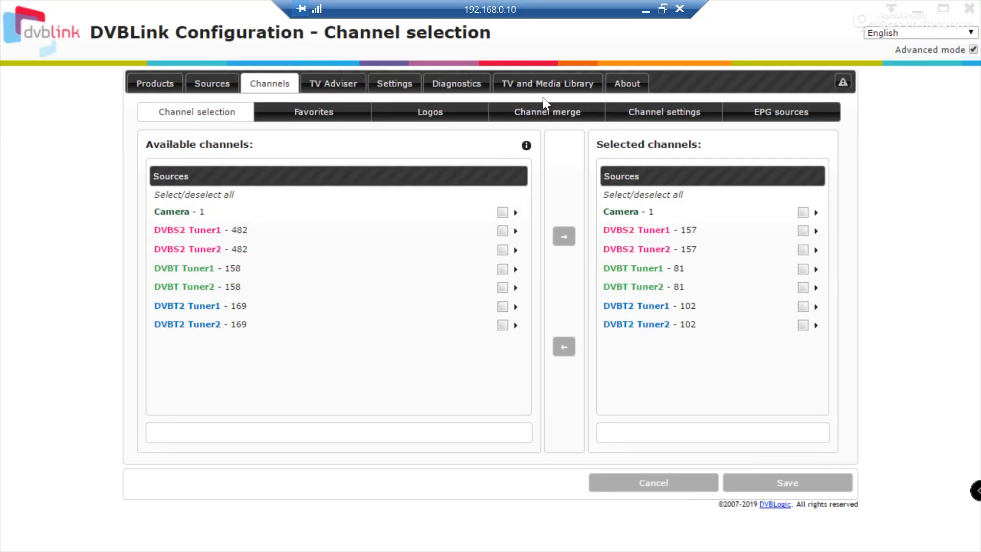
{"action": "left_click", "coordinate": [542, 113]}
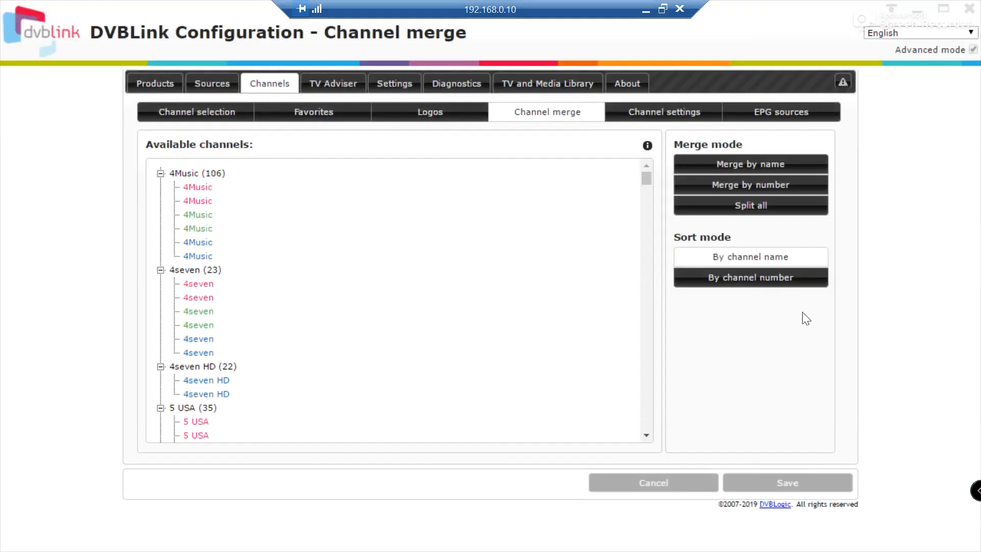
{"action": "left_click", "coordinate": [798, 190]}
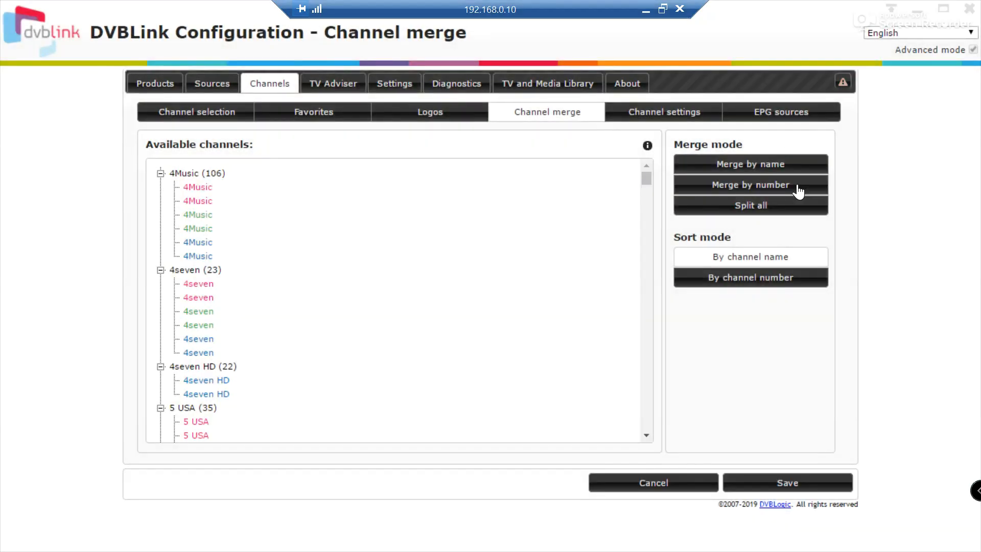
{"action": "left_click", "coordinate": [792, 192]}
{"action": "left_click", "coordinate": [674, 483]}
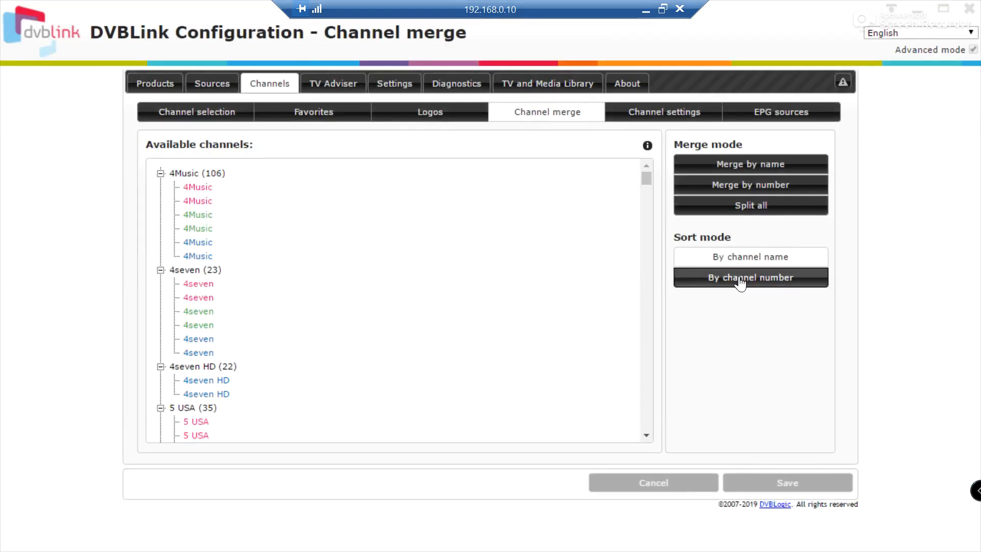
Step: Sort the merged channels by channel number and examine the tuner sources of each one from BBC ONE HD to Channel 4
{"action": "left_click", "coordinate": [733, 285]}
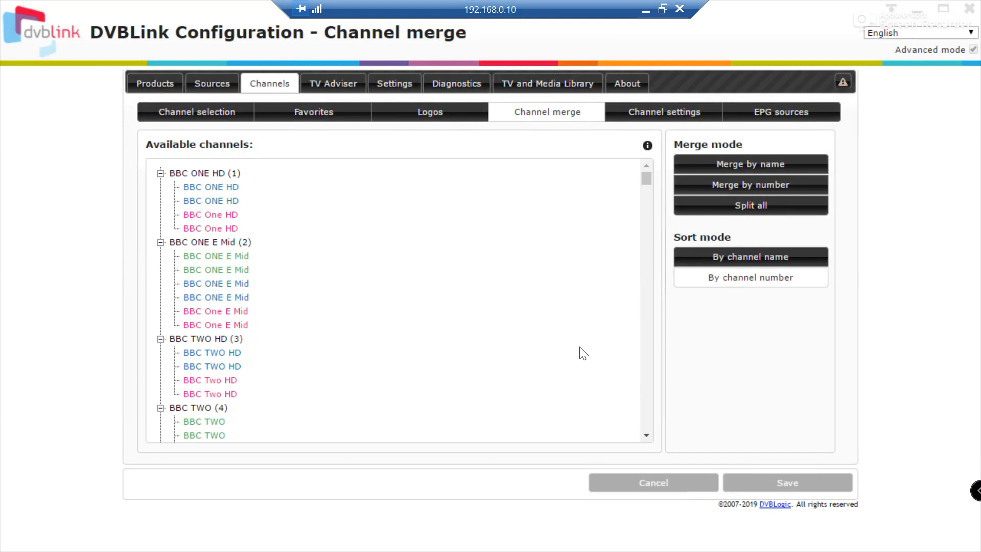
{"action": "left_click", "coordinate": [646, 435]}
{"action": "left_click", "coordinate": [646, 435]}
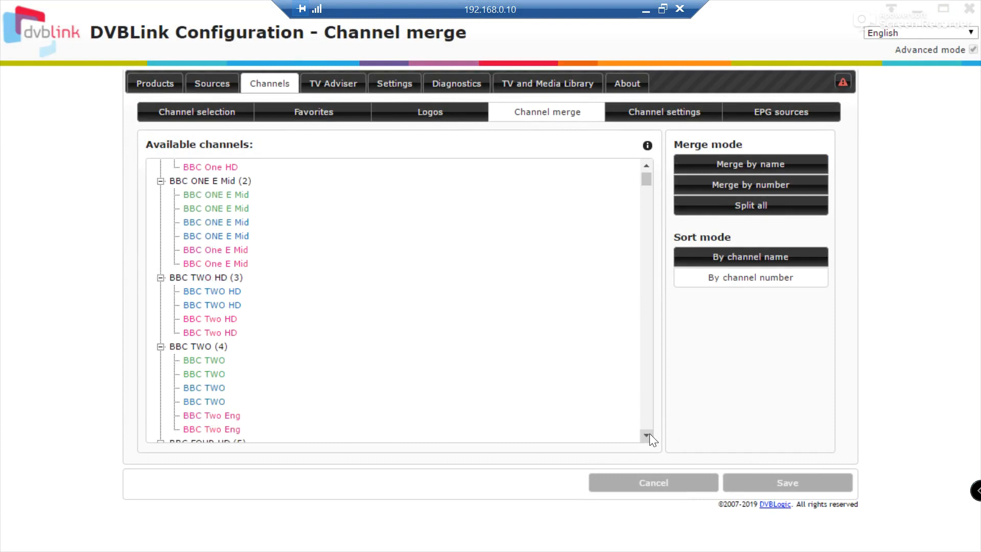
{"action": "left_click", "coordinate": [646, 166]}
{"action": "left_click", "coordinate": [647, 166]}
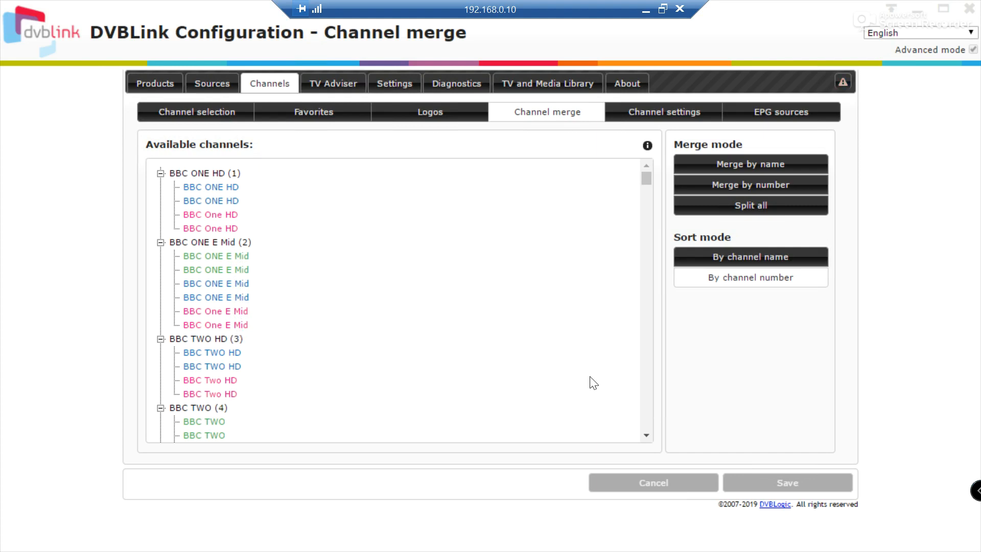
{"action": "scroll", "coordinate": [645, 437], "scroll_direction": "down", "scroll_amount": 6}
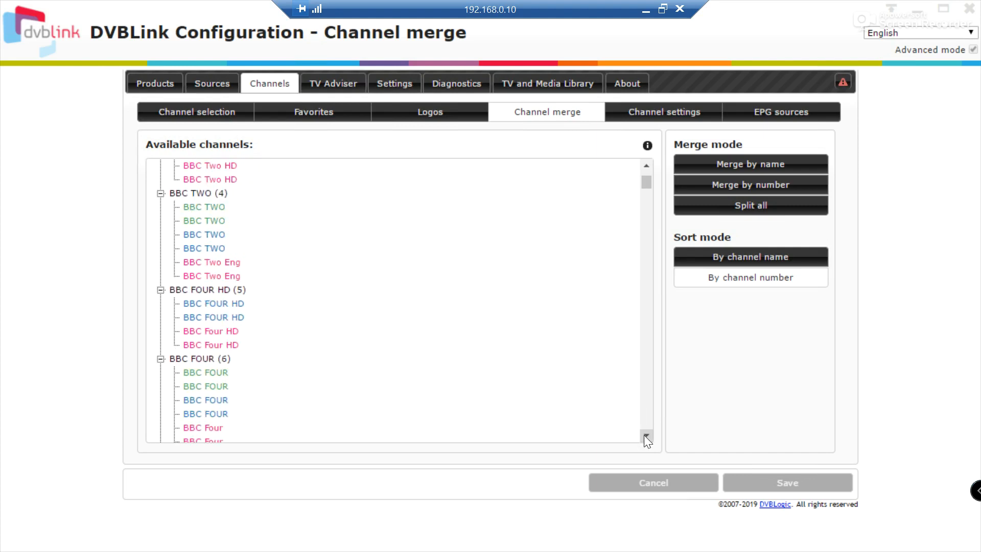
{"action": "scroll", "coordinate": [644, 436], "scroll_direction": "down", "scroll_amount": 3}
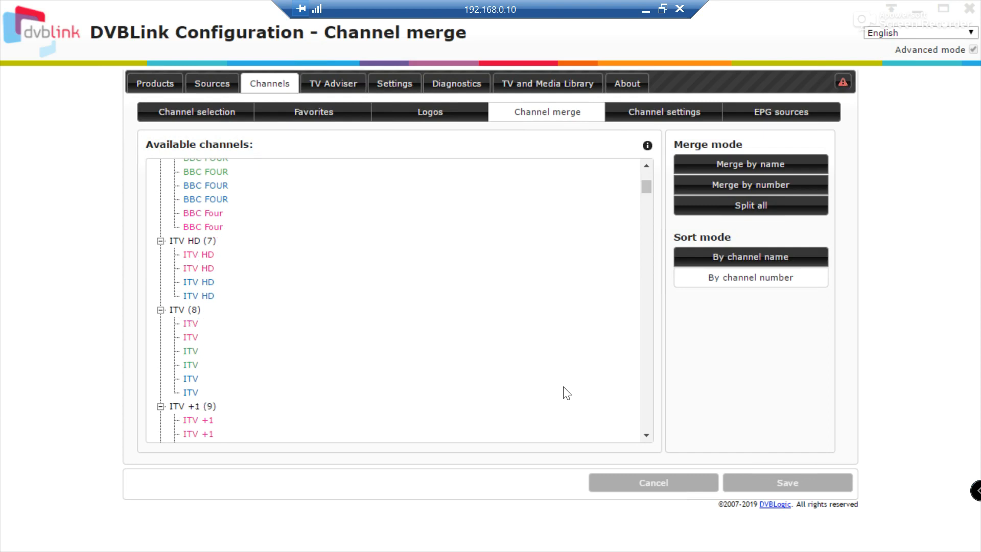
{"action": "scroll", "coordinate": [645, 437], "scroll_direction": "down", "scroll_amount": 10}
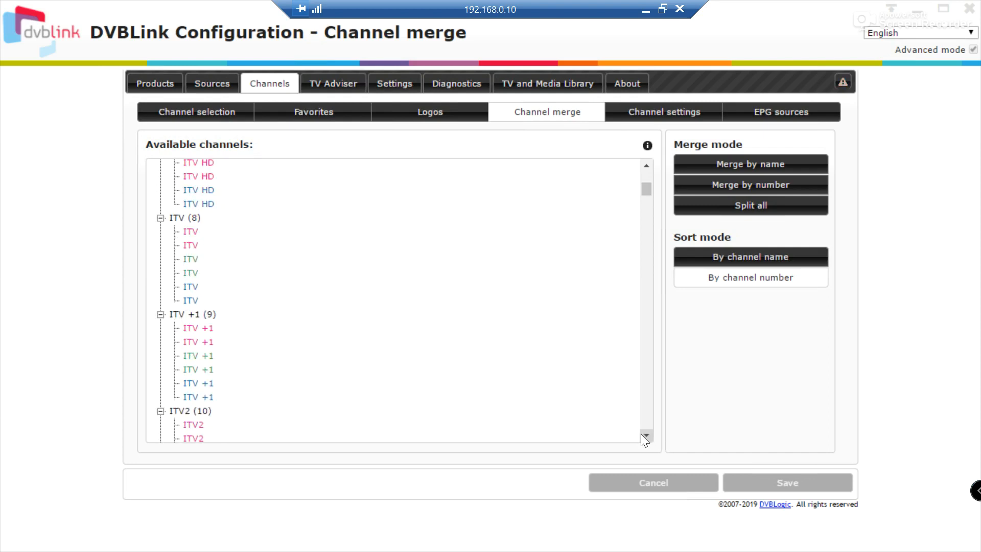
{"action": "scroll", "coordinate": [645, 436], "scroll_direction": "down", "scroll_amount": 8}
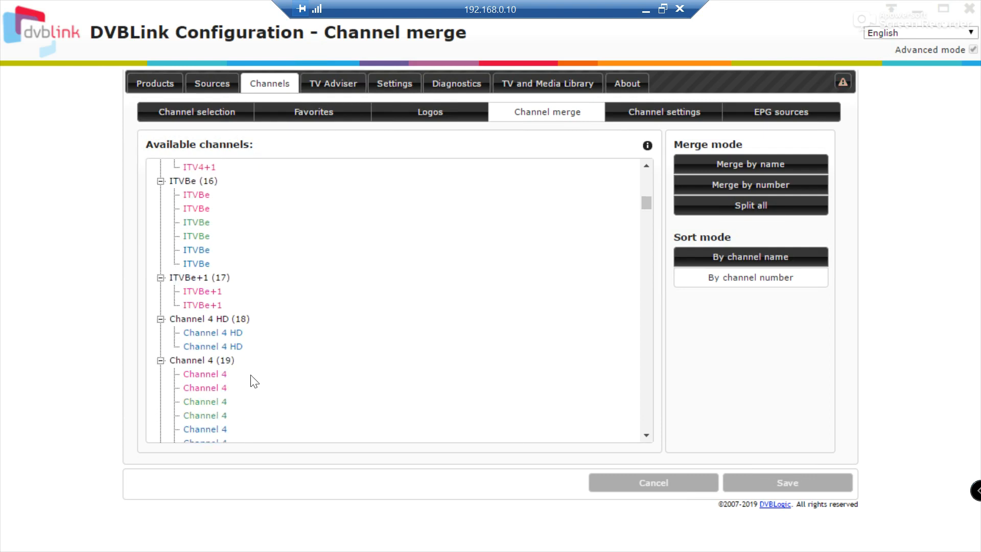
{"action": "mouse_move", "coordinate": [238, 331]}
{"action": "left_click_drag", "start_coordinate": [644, 199], "coordinate": [648, 155]}
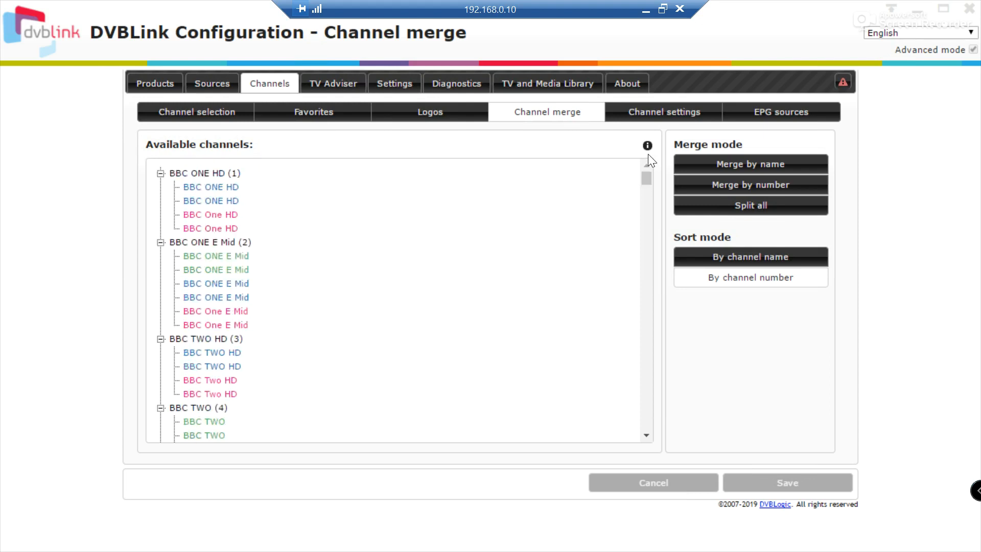
Step: View the channel settings, then return to the streaming statistics and expand the DVBT Tuner2 and DVBT2 Tuner1 streams
{"action": "left_click", "coordinate": [660, 106]}
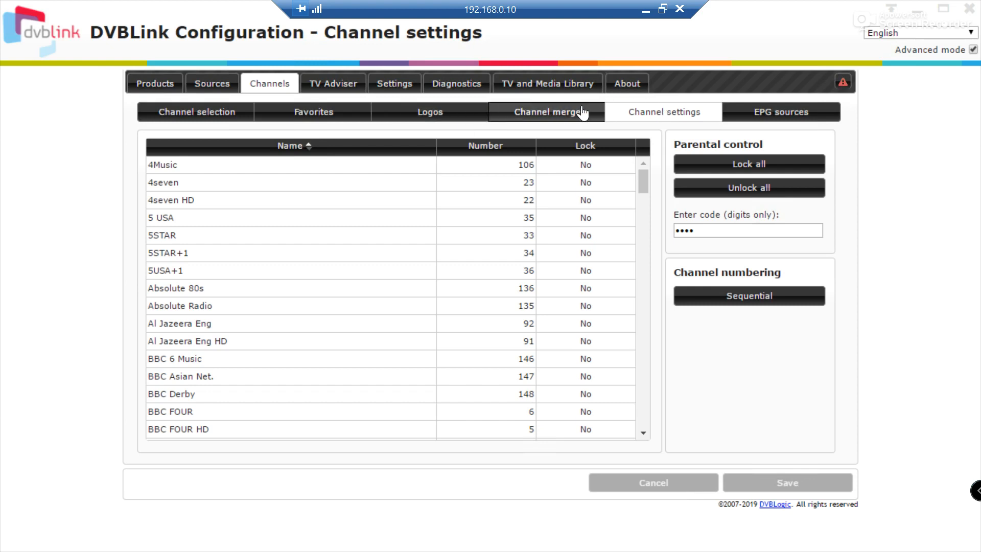
{"action": "left_click", "coordinate": [458, 82]}
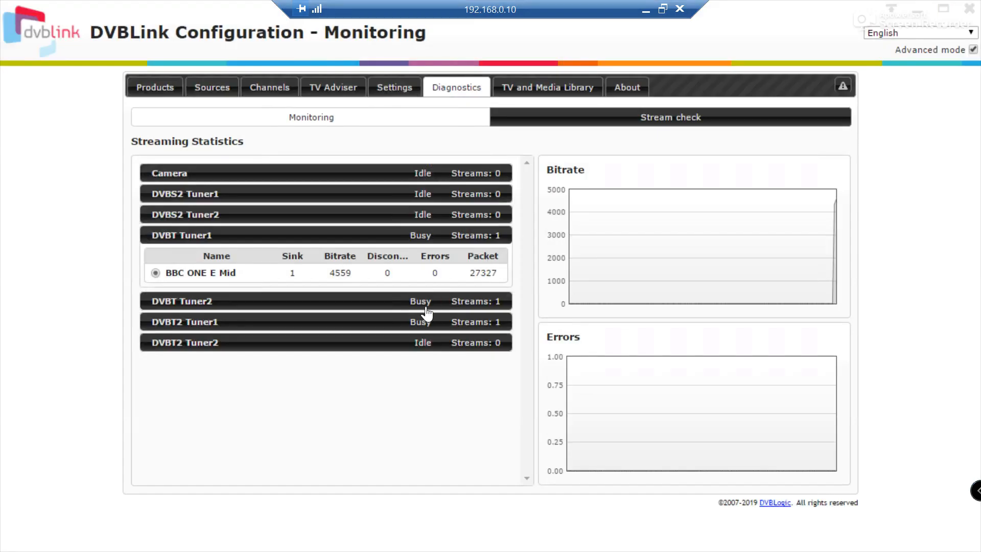
{"action": "left_click", "coordinate": [484, 302]}
{"action": "left_click", "coordinate": [478, 369]}
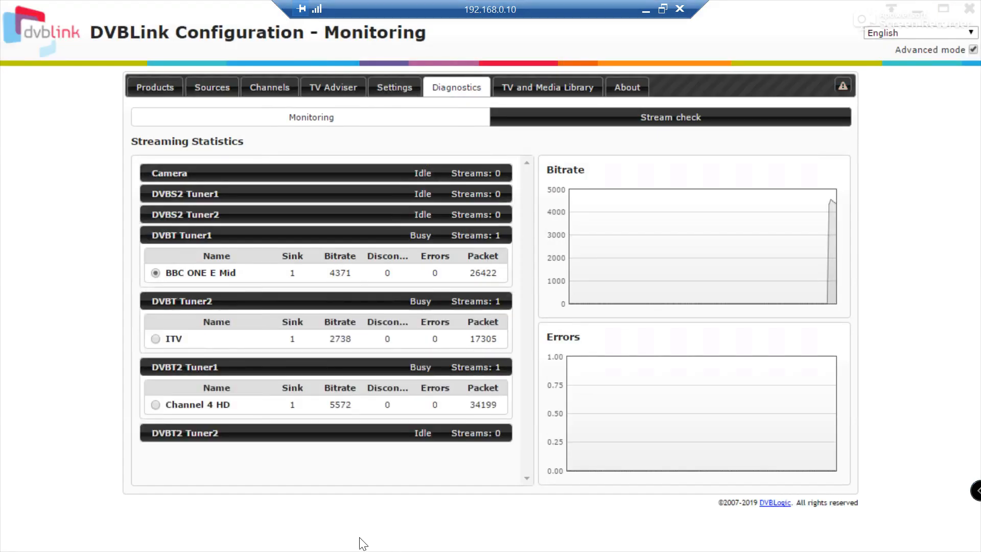
Step: Bring Media Center back and record Diagnosis Murder on CBS Action channel 40 in the guide
{"action": "key", "text": "super"}
{"action": "left_click", "coordinate": [286, 536]}
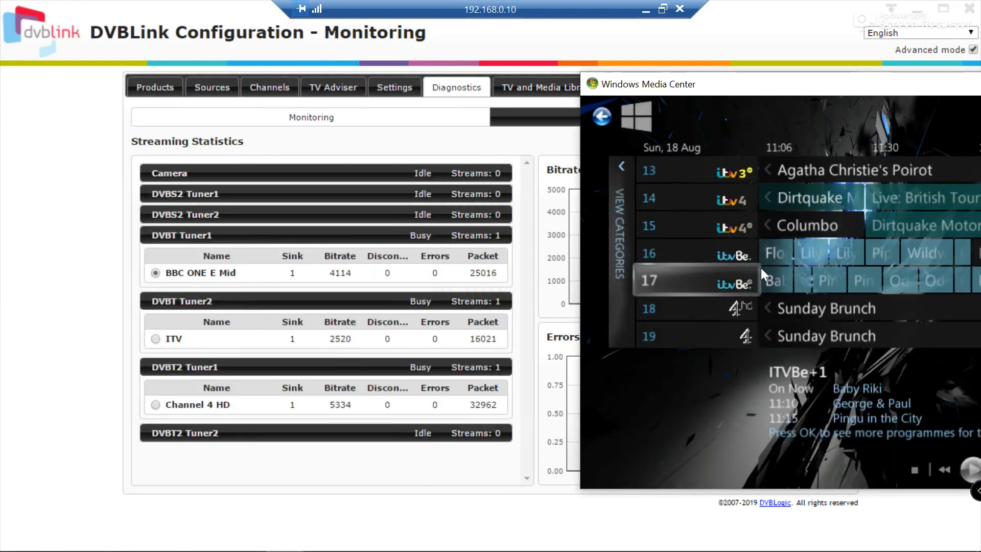
{"action": "scroll", "coordinate": [790, 302], "scroll_direction": "down", "scroll_amount": 6}
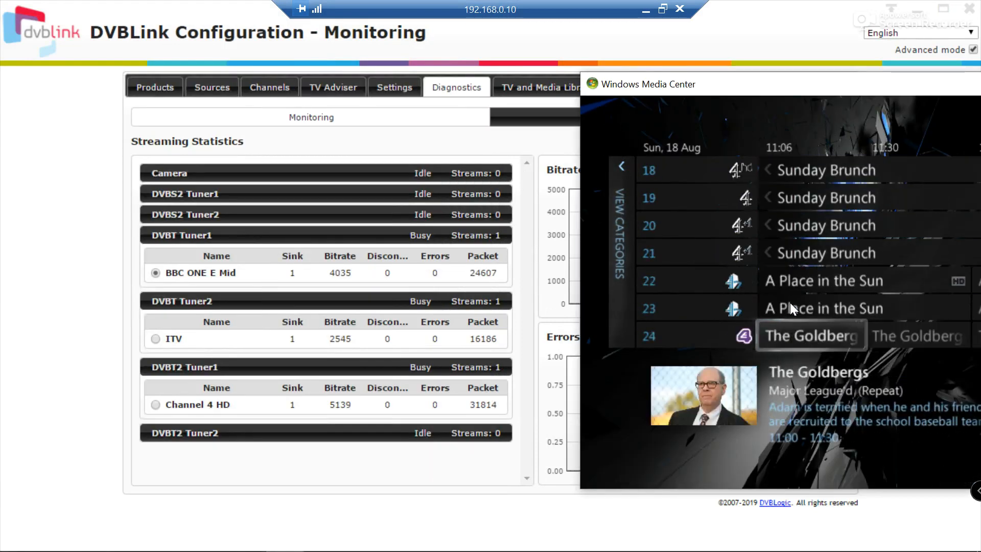
{"action": "scroll", "coordinate": [789, 302], "scroll_direction": "down", "scroll_amount": 13}
{"action": "scroll", "coordinate": [790, 303], "scroll_direction": "down", "scroll_amount": 7}
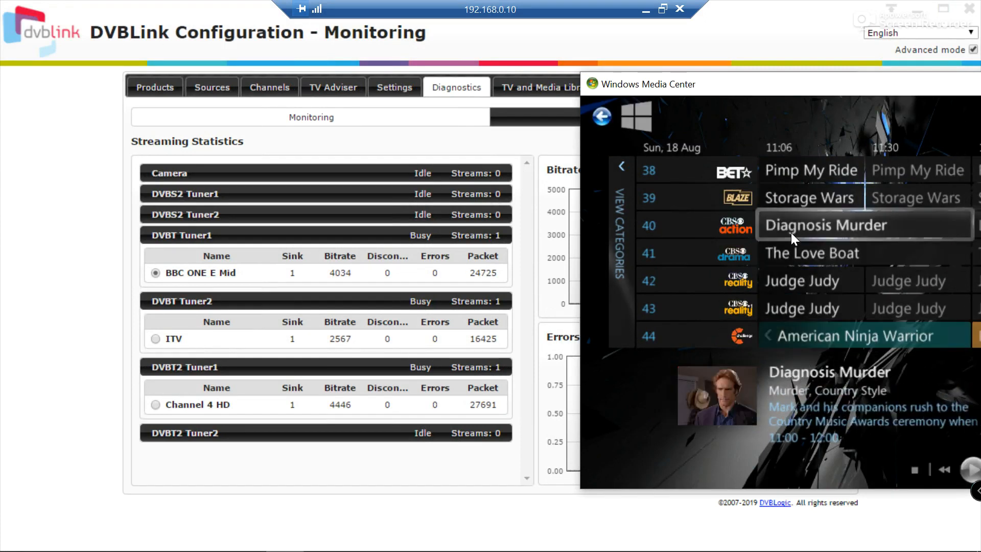
{"action": "right_click", "coordinate": [791, 232]}
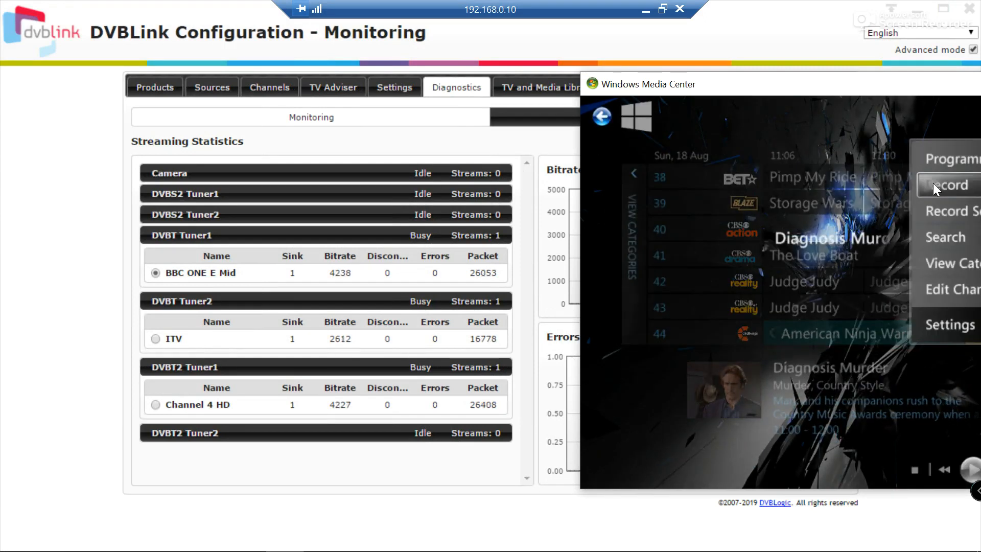
{"action": "left_click", "coordinate": [932, 183]}
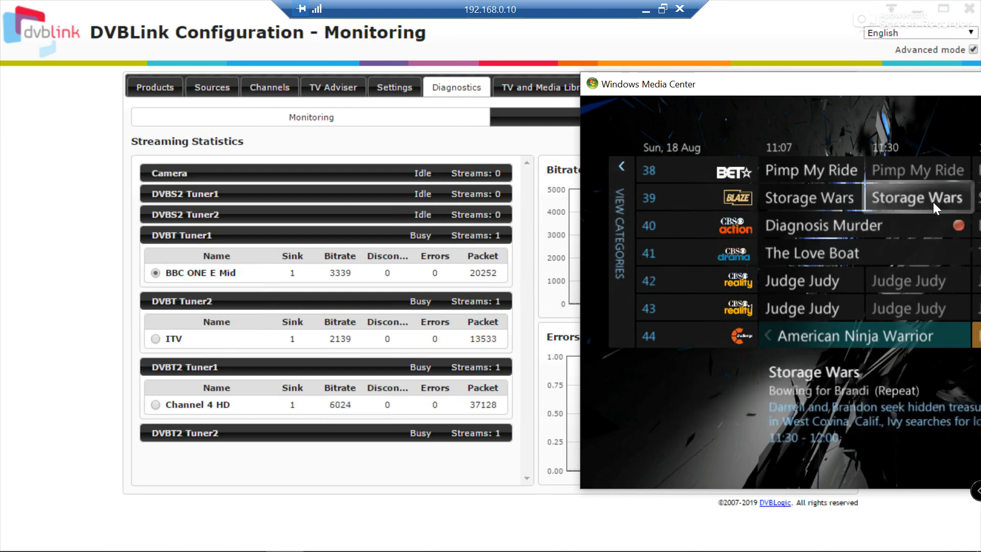
Step: Stop the Diagnosis Murder recording on channel 40
{"action": "right_click", "coordinate": [910, 224]}
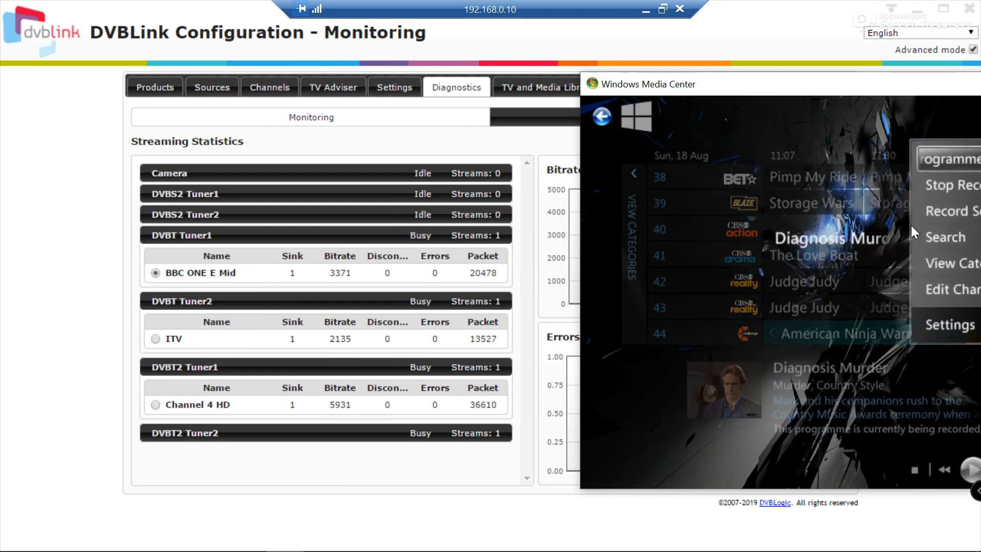
{"action": "left_click", "coordinate": [967, 189]}
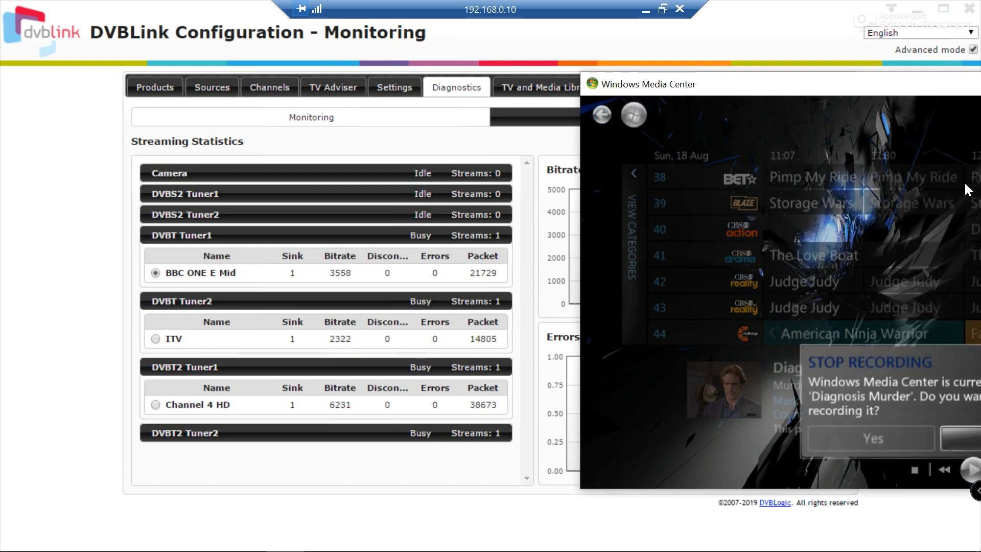
{"action": "left_click", "coordinate": [893, 438]}
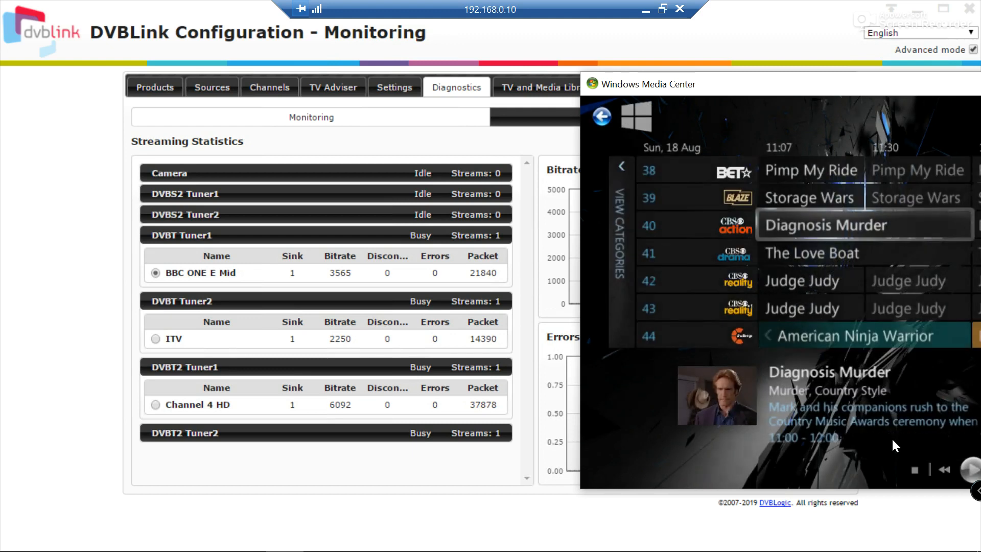
Step: Record Cruises with Immersive Tours on channel 47 in the guide and expand the DVBS2 Tuner1 stream in the streaming statistics
{"action": "key", "text": "Down"}
{"action": "key", "text": "Down"}
{"action": "key", "text": "Down"}
{"action": "key", "text": "Down"}
{"action": "key", "text": "Down"}
{"action": "key", "text": "Down"}
{"action": "key", "text": "Down"}
{"action": "key", "text": "Down"}
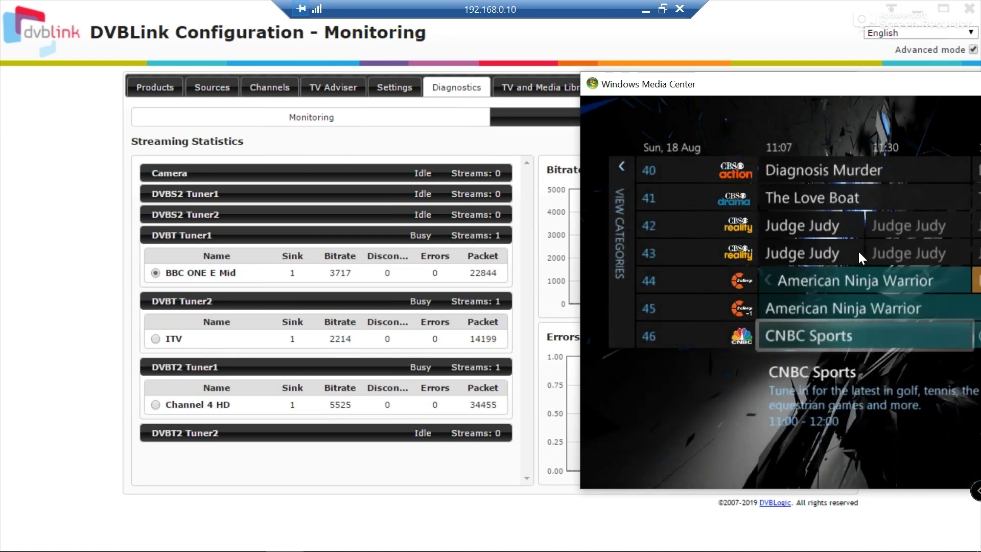
{"action": "key", "text": "Up"}
{"action": "key", "text": "Up"}
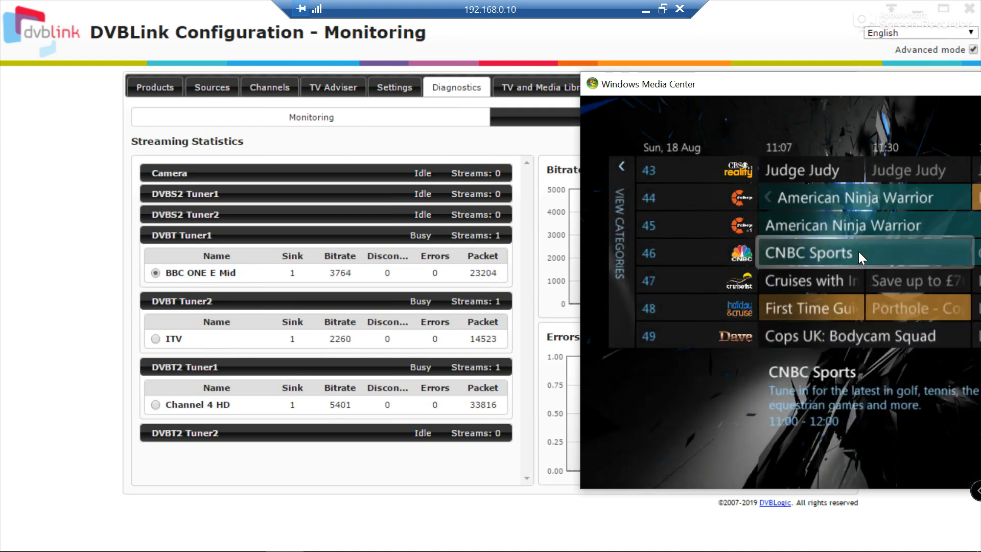
{"action": "key", "text": "Down"}
{"action": "key", "text": "Left"}
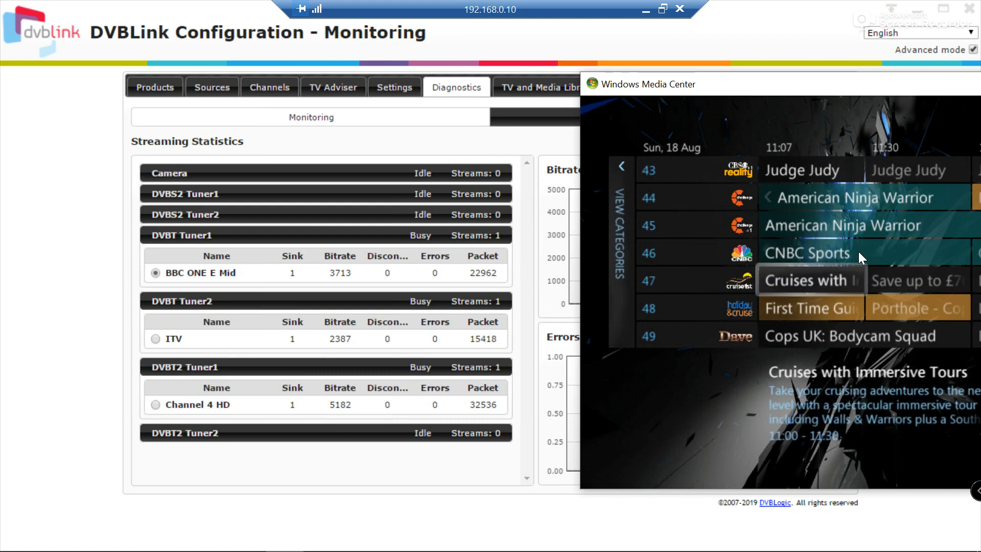
{"action": "right_click", "coordinate": [847, 283]}
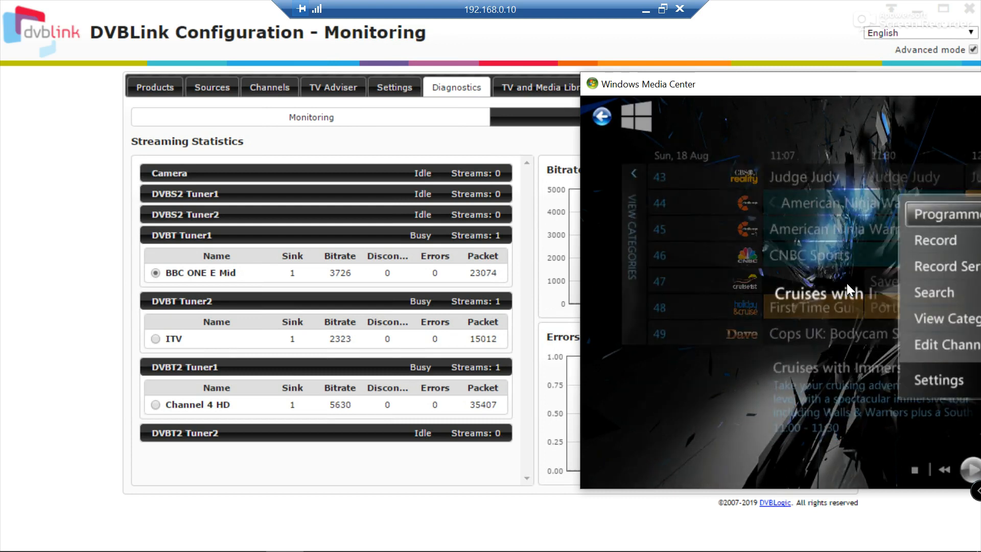
{"action": "left_click", "coordinate": [946, 246]}
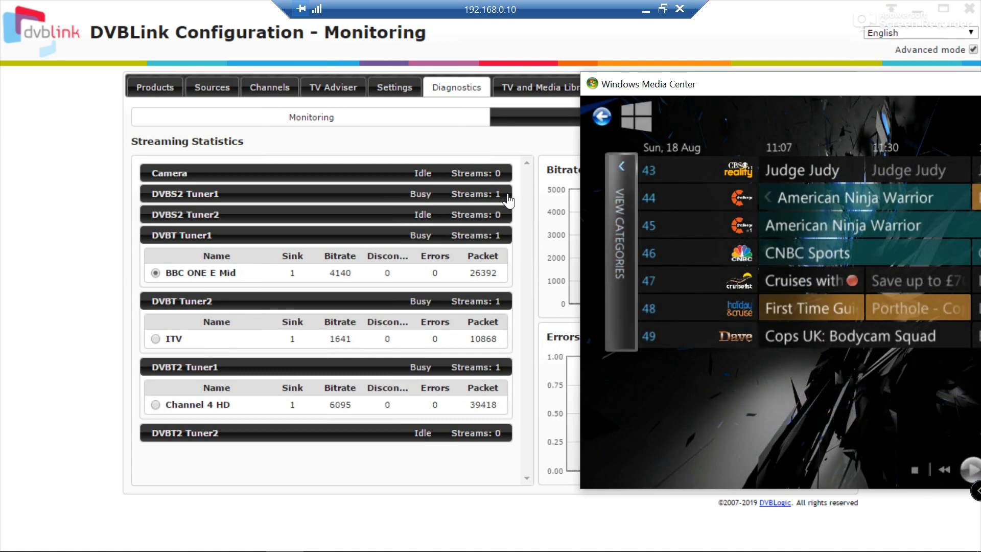
{"action": "left_click", "coordinate": [485, 194]}
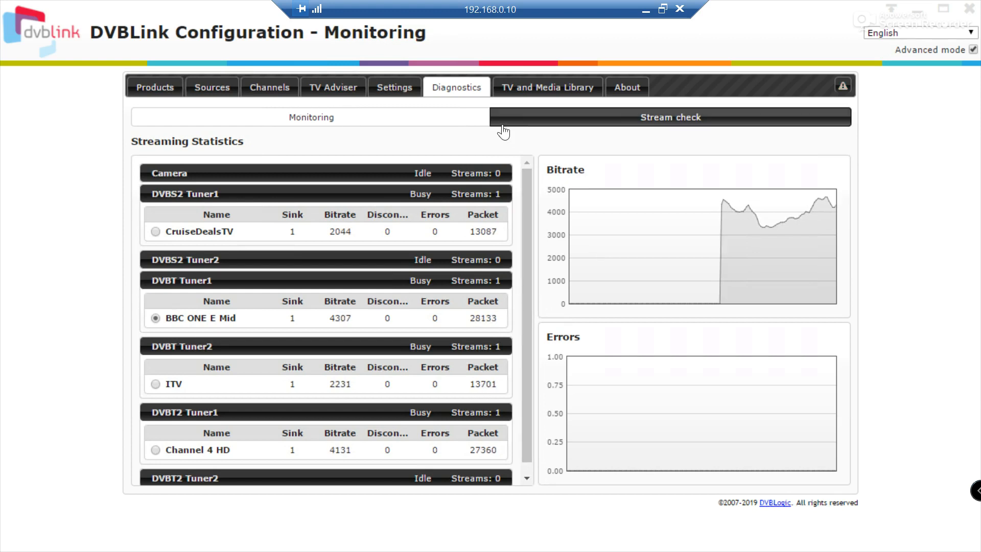
Step: Examine the merged tuner sources of 4Music and 4seven, and view the channel selection and channel settings
{"action": "left_click", "coordinate": [275, 89]}
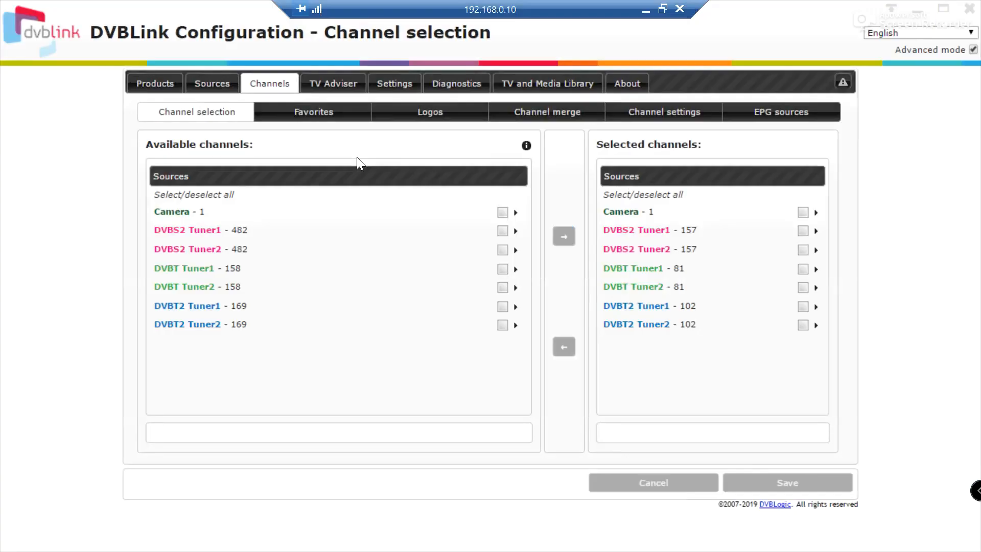
{"action": "left_click", "coordinate": [561, 106]}
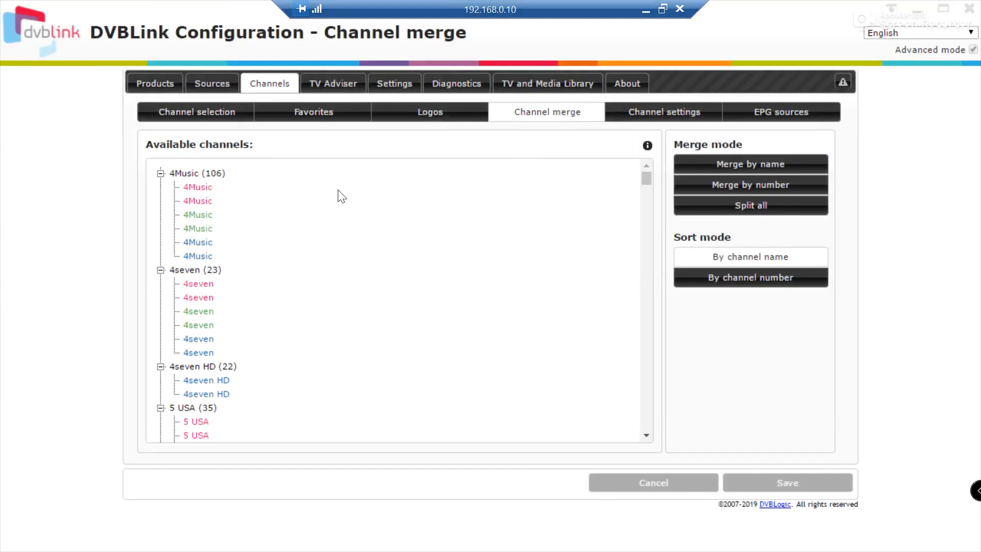
{"action": "mouse_move", "coordinate": [214, 287]}
{"action": "mouse_move", "coordinate": [195, 190]}
{"action": "left_click", "coordinate": [204, 110]}
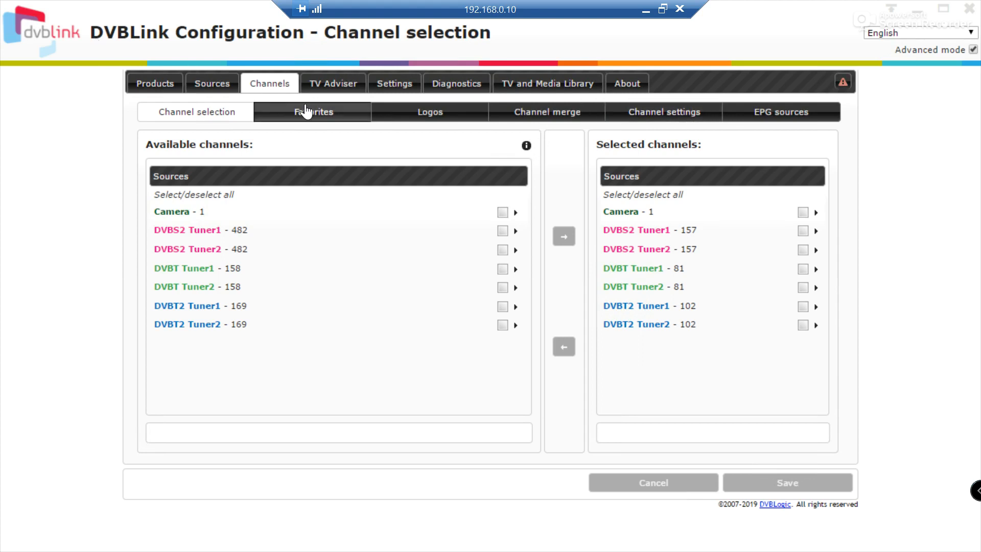
{"action": "left_click", "coordinate": [669, 114]}
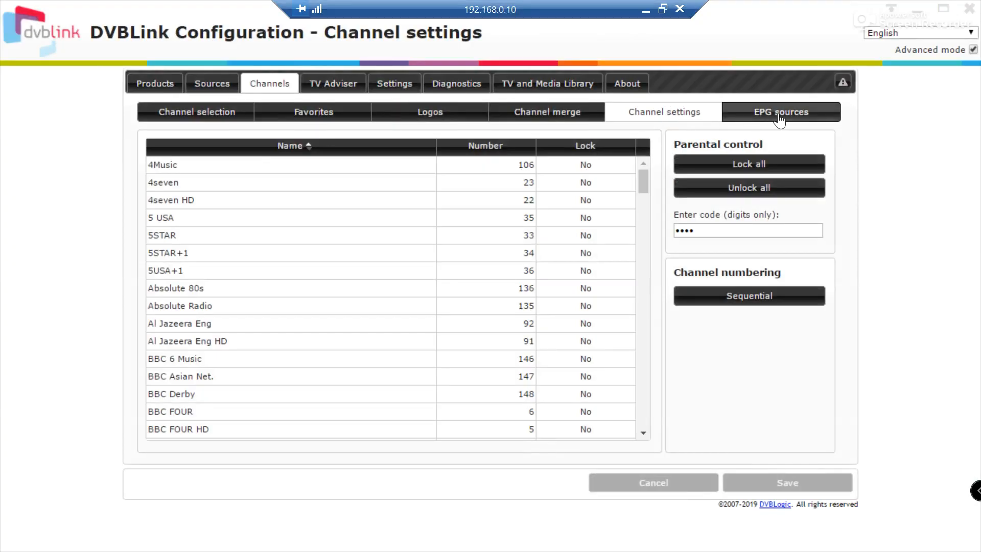
Step: Return to the streaming statistics and expand the DVBT Tuner1, DVBT Tuner2 and DVBT2 Tuner1 streams
{"action": "left_click", "coordinate": [456, 84]}
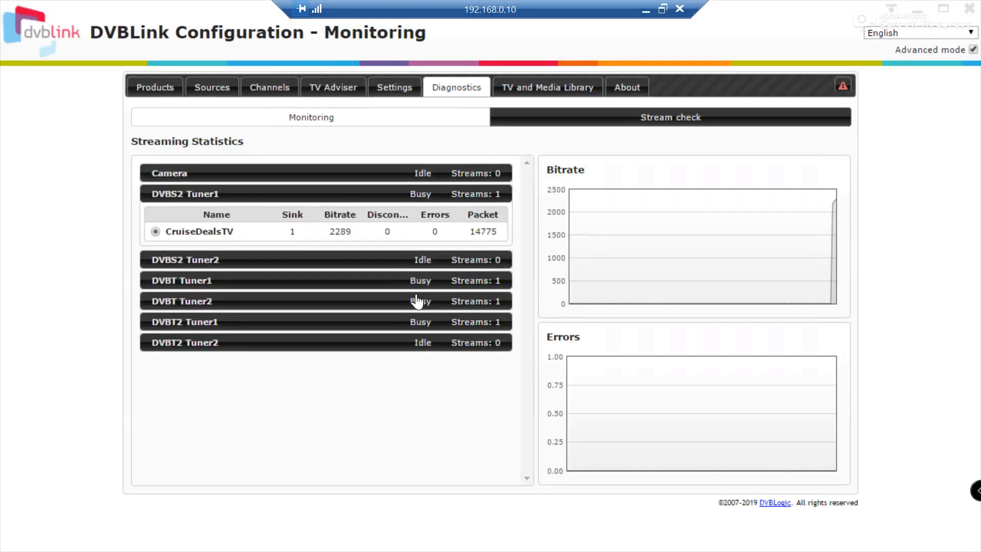
{"action": "left_click", "coordinate": [388, 286]}
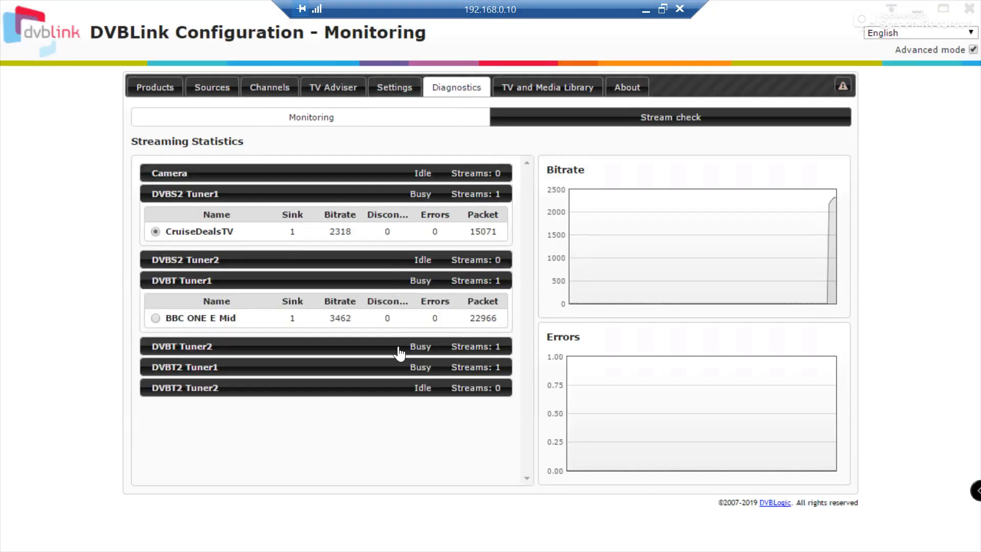
{"action": "left_click", "coordinate": [390, 352]}
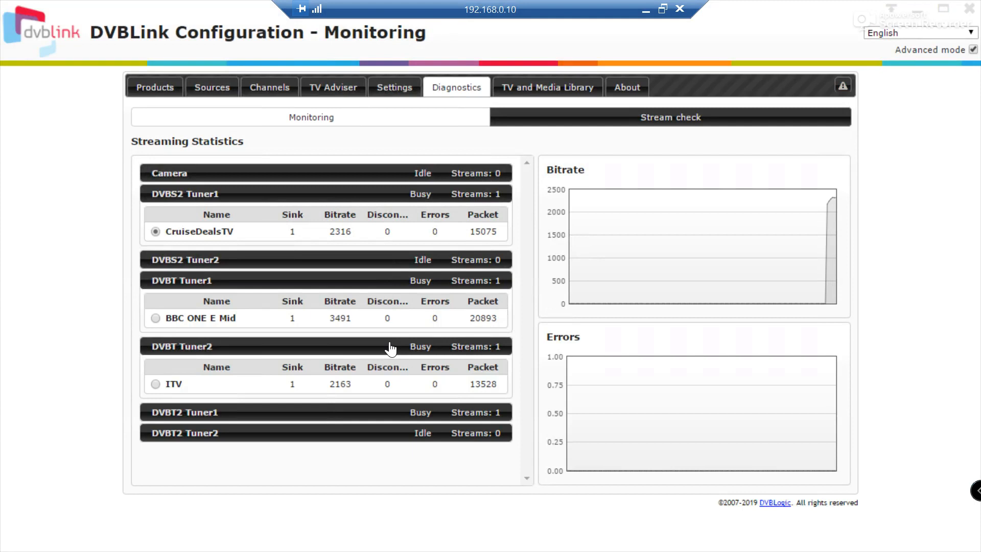
{"action": "left_click", "coordinate": [386, 414]}
Step: Reopen the channel merge list and examine the colour-coded tuner sources grouped under 4Music
{"action": "left_click_drag", "start_coordinate": [523, 295], "coordinate": [535, 237]}
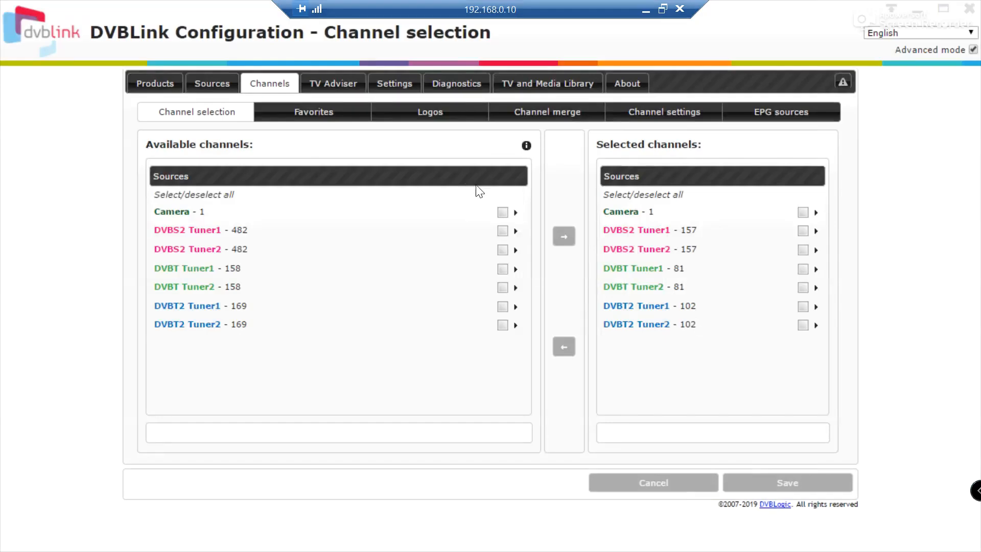
{"action": "left_click", "coordinate": [563, 118]}
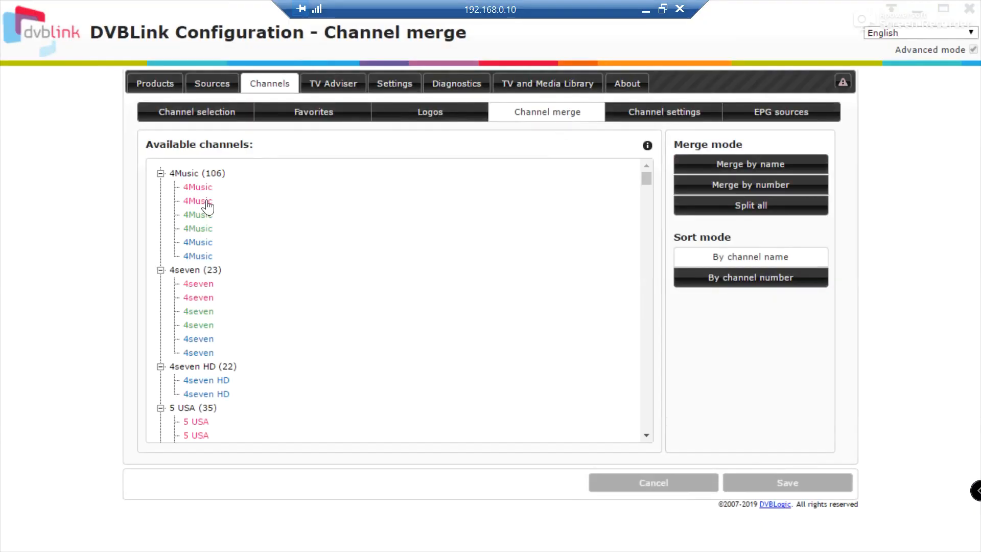
{"action": "left_click_drag", "start_coordinate": [206, 204], "coordinate": [211, 183]}
{"action": "scroll", "coordinate": [642, 434], "scroll_direction": "down", "scroll_amount": 4}
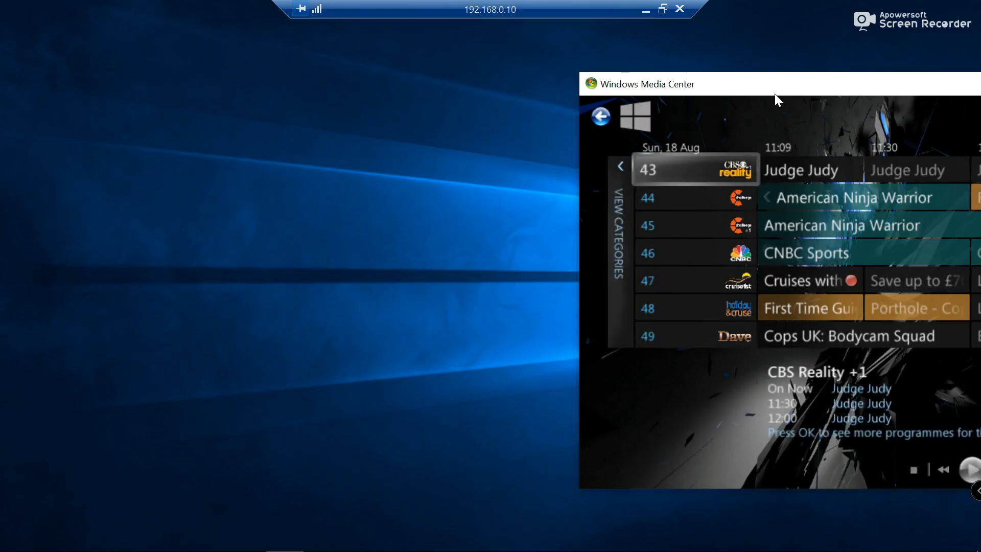
Step: Bring the Media Center window fully into view on the desktop and open its TV guide
{"action": "left_click_drag", "start_coordinate": [777, 92], "coordinate": [399, 114]}
{"action": "left_click", "coordinate": [254, 135]}
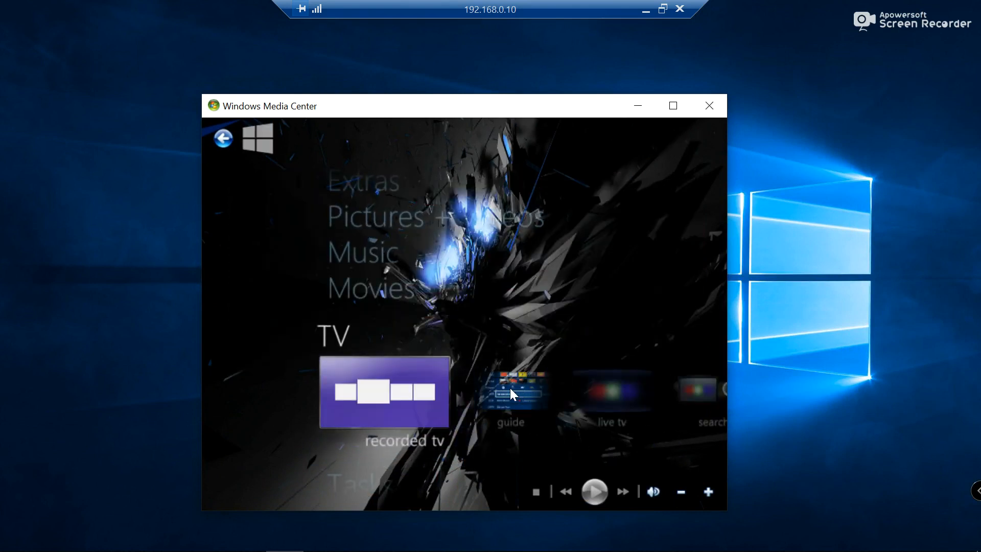
{"action": "left_click", "coordinate": [511, 393]}
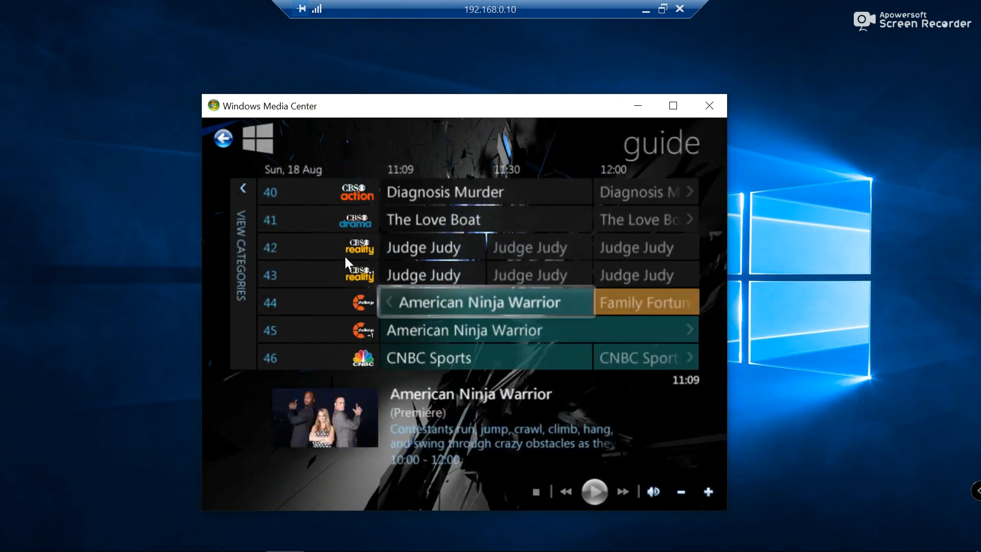
{"action": "left_click", "coordinate": [327, 221]}
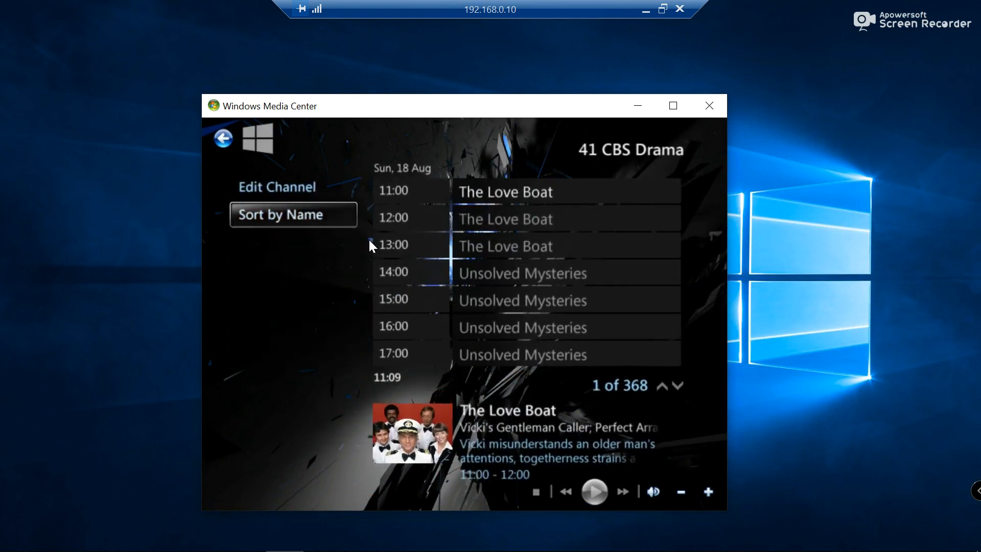
{"action": "left_click", "coordinate": [217, 137]}
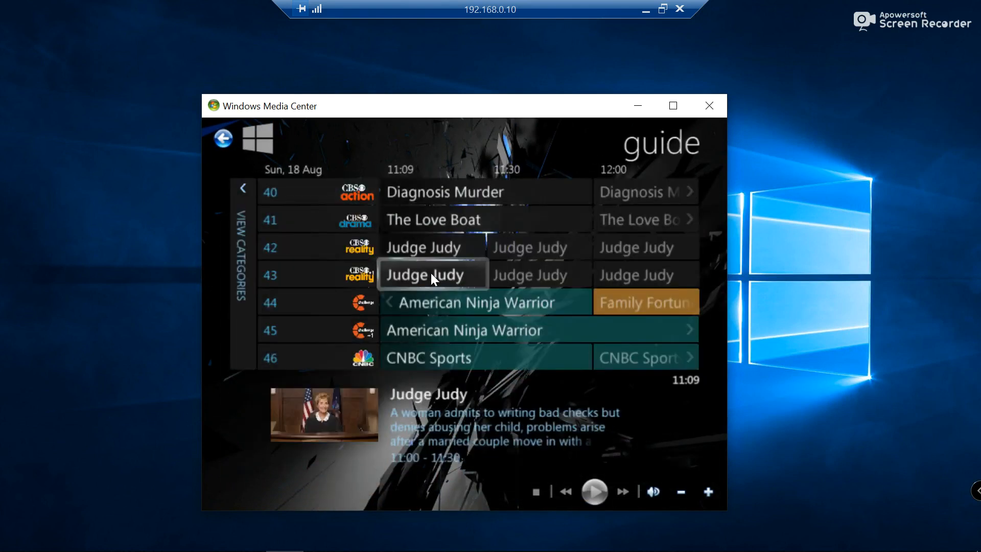
Step: Go to the first channels in the guide and open the source editing page for channel 2, BBC ONE E Mid
{"action": "key", "text": "Down"}
{"action": "key", "text": "Down"}
{"action": "key", "text": "Down"}
{"action": "key", "text": "1"}
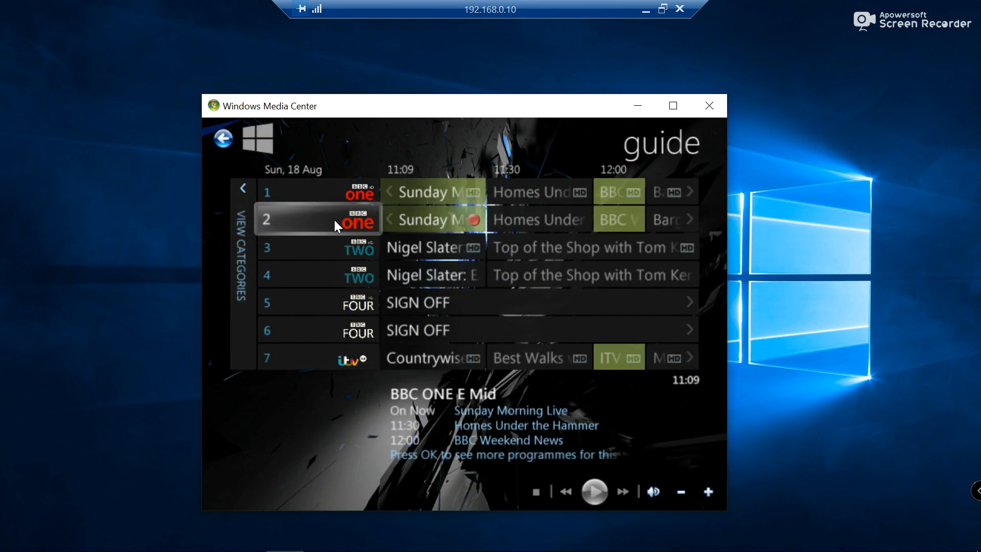
{"action": "left_click", "coordinate": [335, 221]}
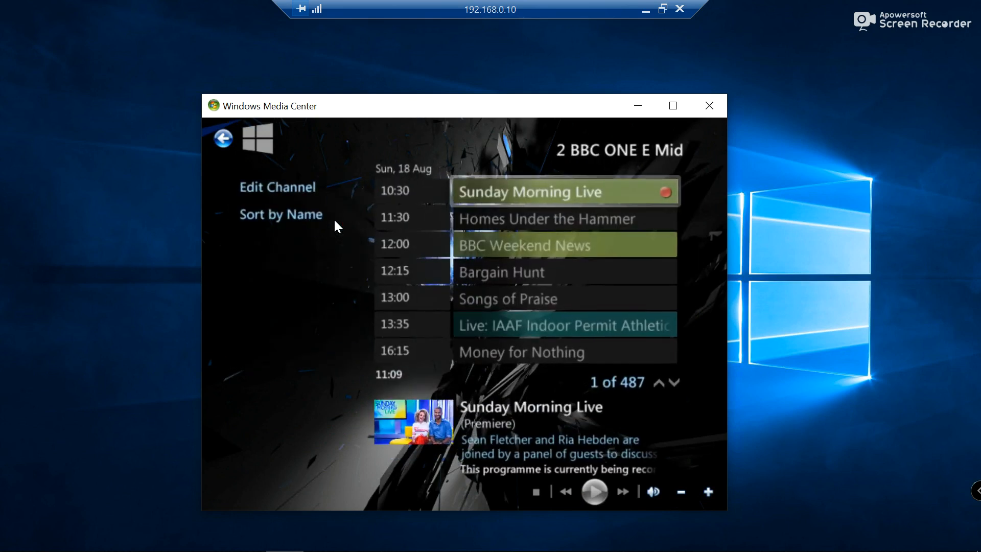
{"action": "left_click", "coordinate": [303, 191]}
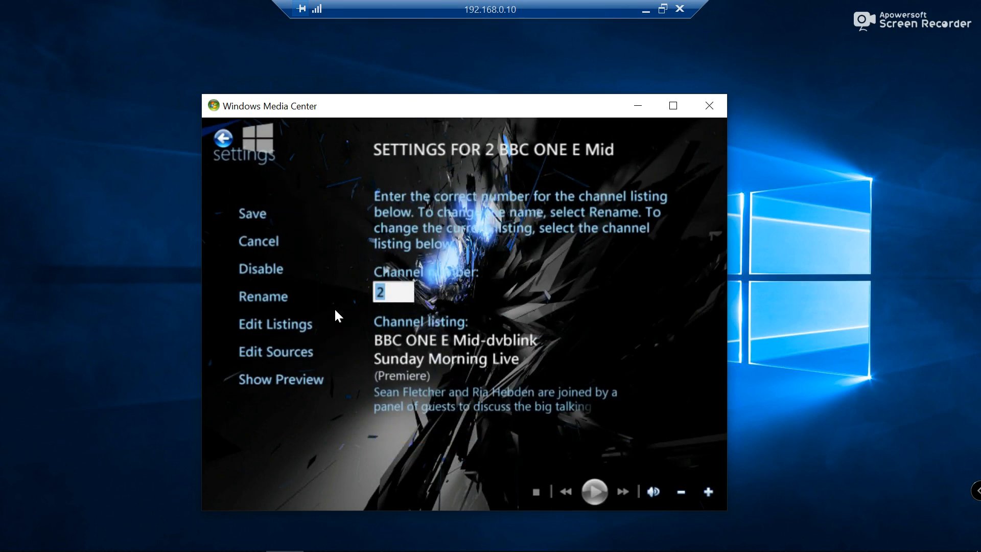
{"action": "left_click", "coordinate": [312, 351]}
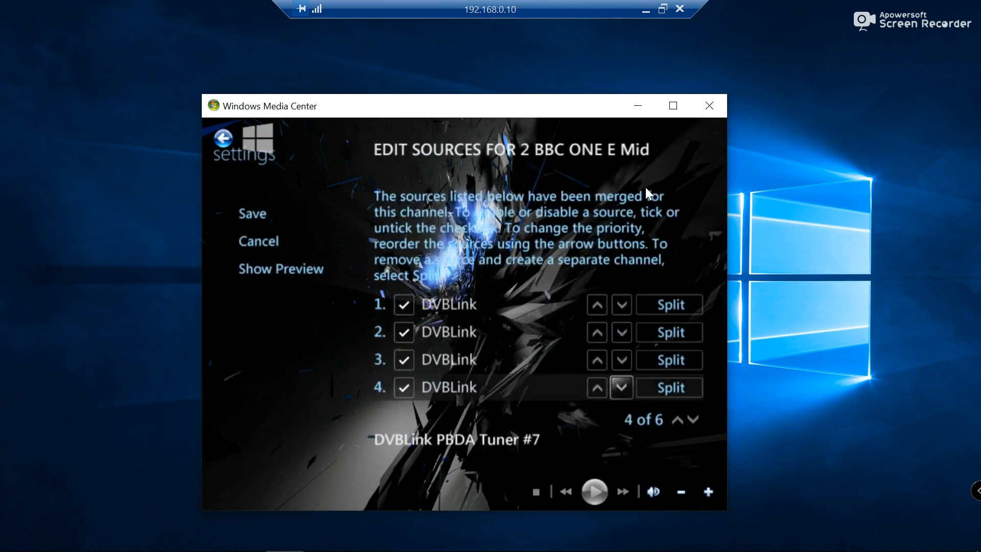
Step: Try reordering the priority of the merged DVBLink sources for BBC ONE E Mid and discard the changes
{"action": "left_click", "coordinate": [593, 333]}
{"action": "left_click", "coordinate": [595, 359]}
{"action": "left_click", "coordinate": [597, 387]}
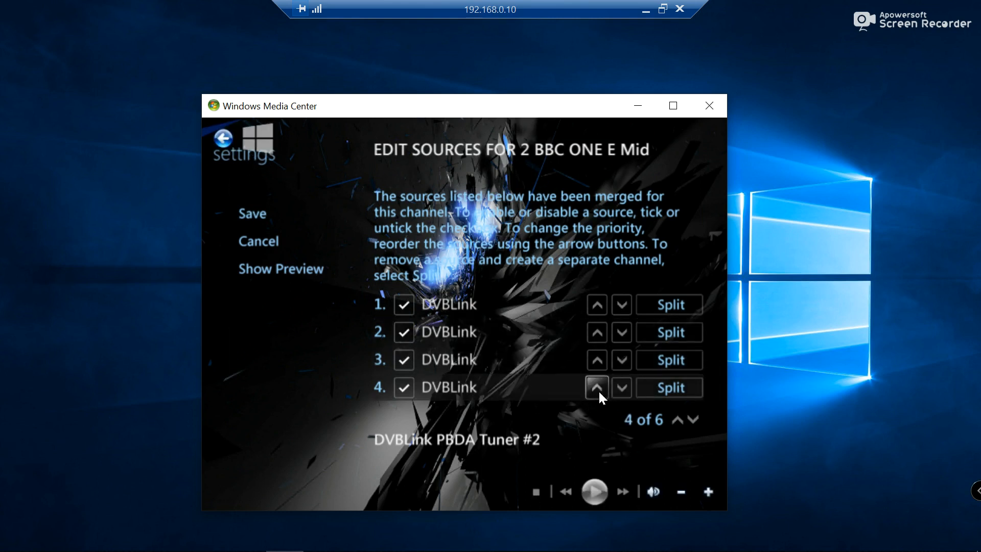
{"action": "left_click", "coordinate": [598, 333]}
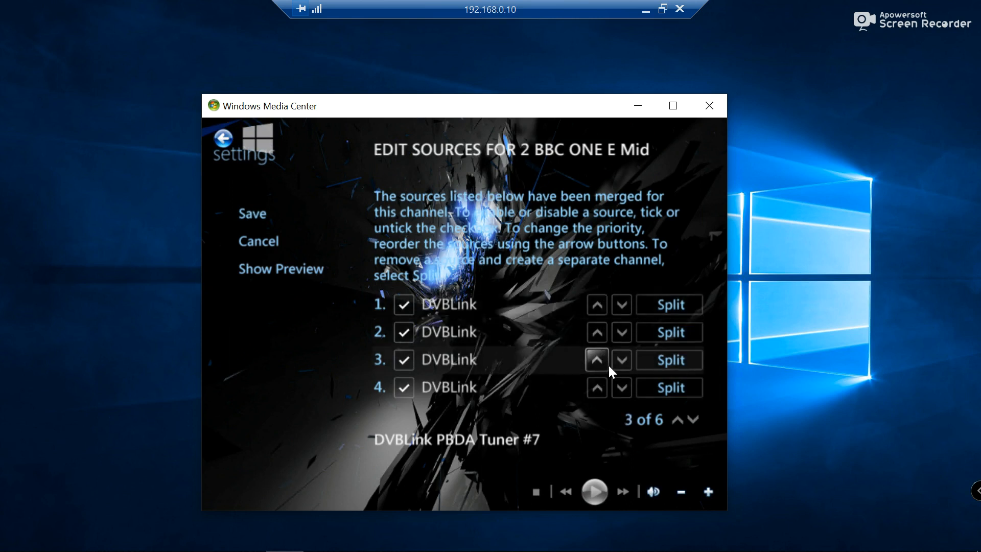
{"action": "left_click", "coordinate": [223, 145]}
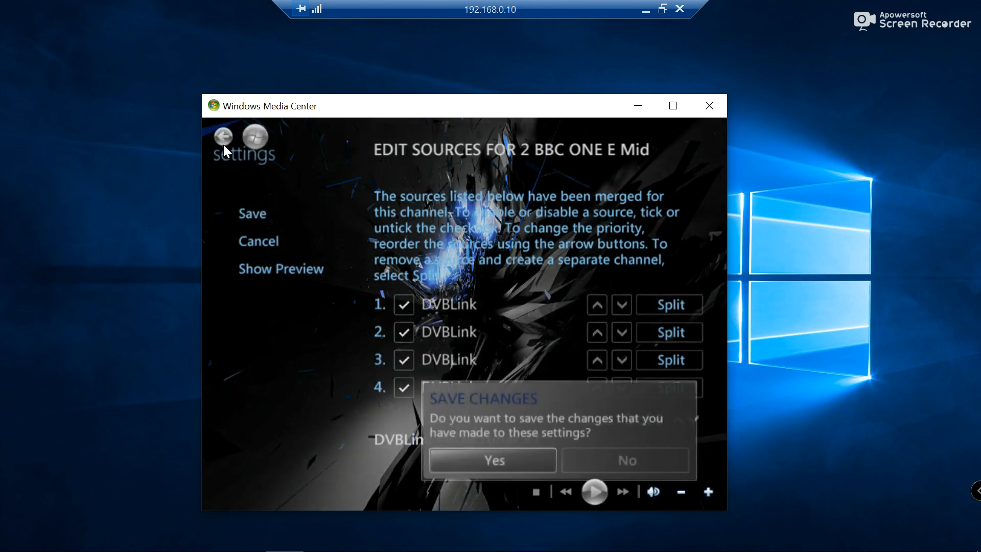
{"action": "left_click", "coordinate": [623, 459]}
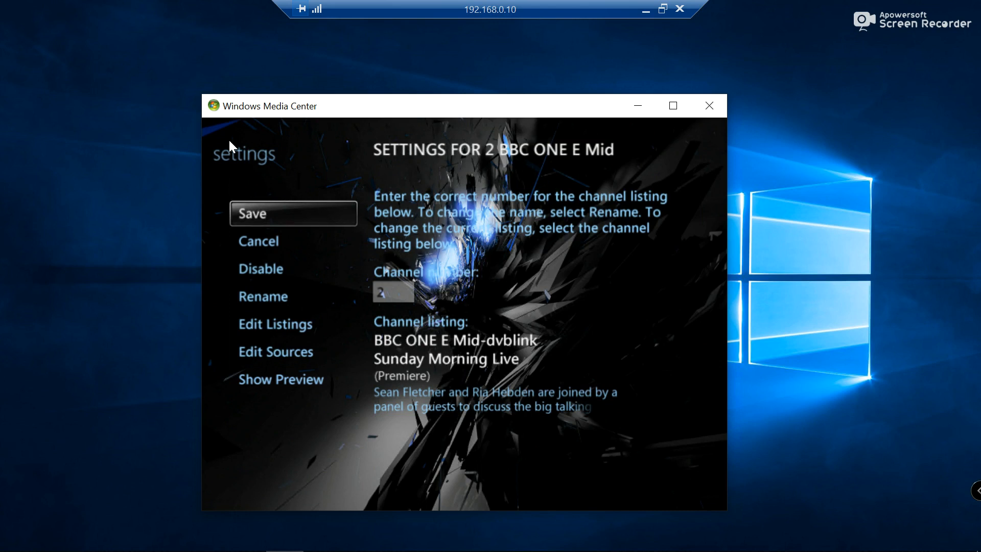
{"action": "mouse_move", "coordinate": [299, 139]}
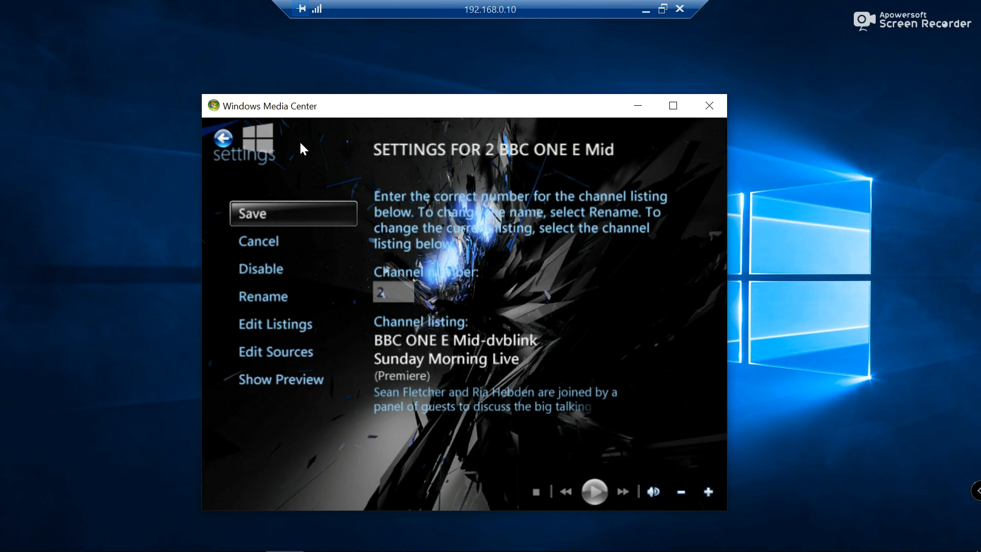
{"action": "left_click", "coordinate": [224, 138]}
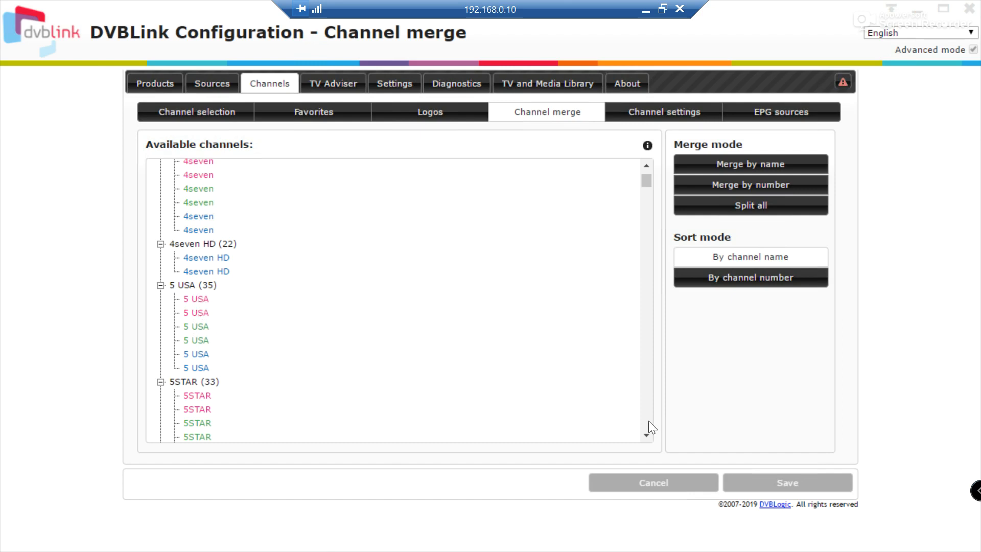
Step: Switch to DVBLink Configuration and examine the tuner sources of the merged channels down to BBC Asian Net
{"action": "scroll", "coordinate": [648, 441], "scroll_direction": "down", "scroll_amount": 6}
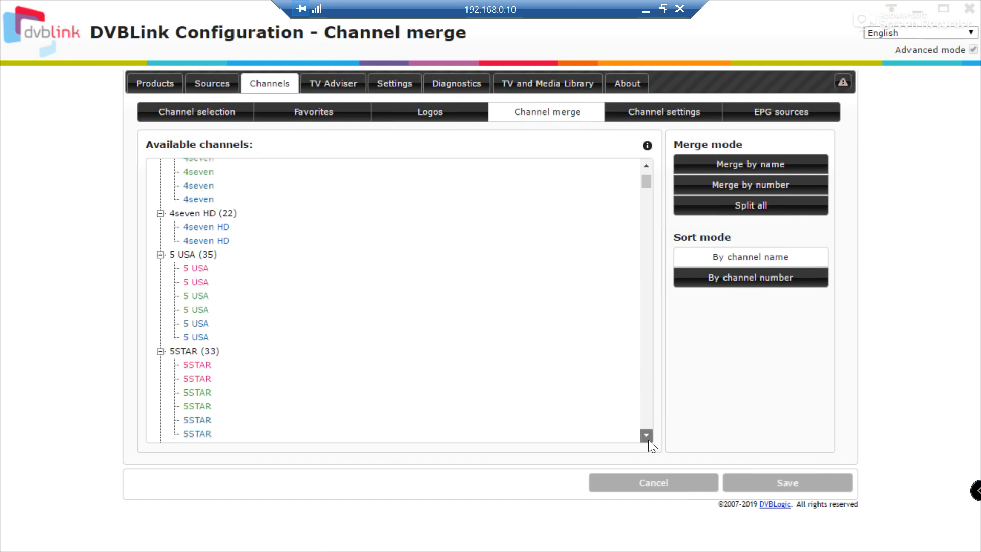
{"action": "scroll", "coordinate": [648, 440], "scroll_direction": "down", "scroll_amount": 8}
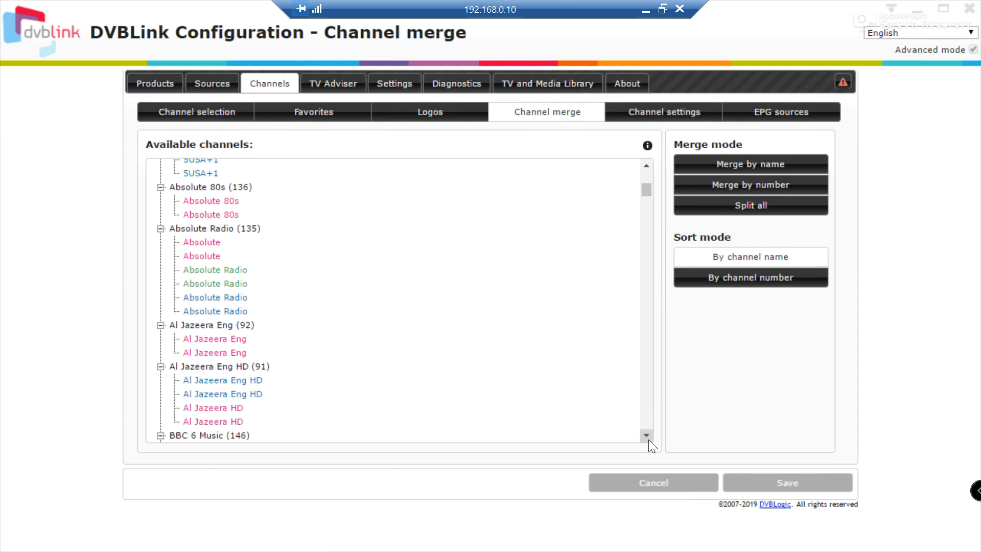
{"action": "scroll", "coordinate": [648, 439], "scroll_direction": "down", "scroll_amount": 1}
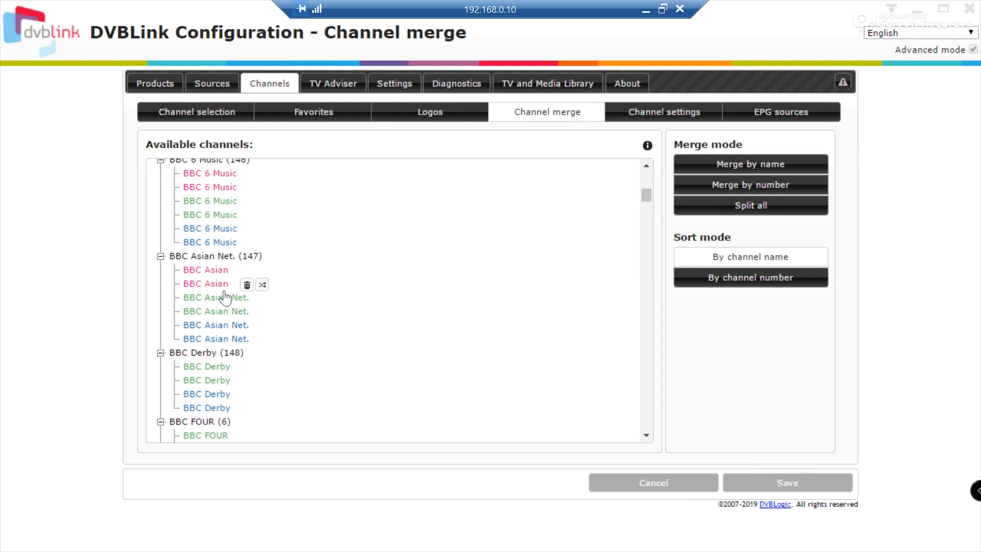
{"action": "left_click_drag", "start_coordinate": [219, 300], "coordinate": [230, 343]}
Step: Return to Windows Media Center and stop recording Sunday Morning Live on channel 2, BBC ONE E Mid
{"action": "left_click", "coordinate": [917, 8]}
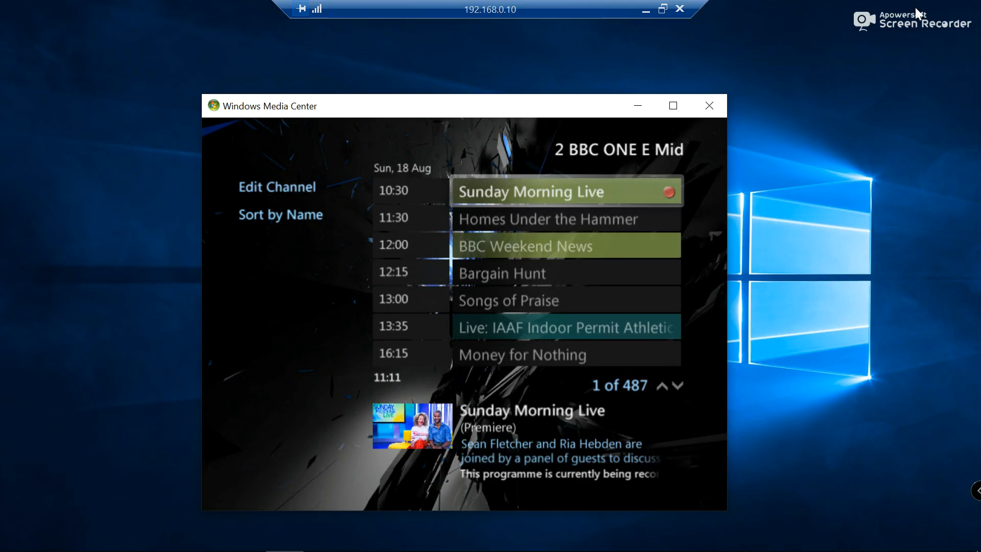
{"action": "right_click", "coordinate": [576, 196]}
{"action": "left_click", "coordinate": [431, 186]}
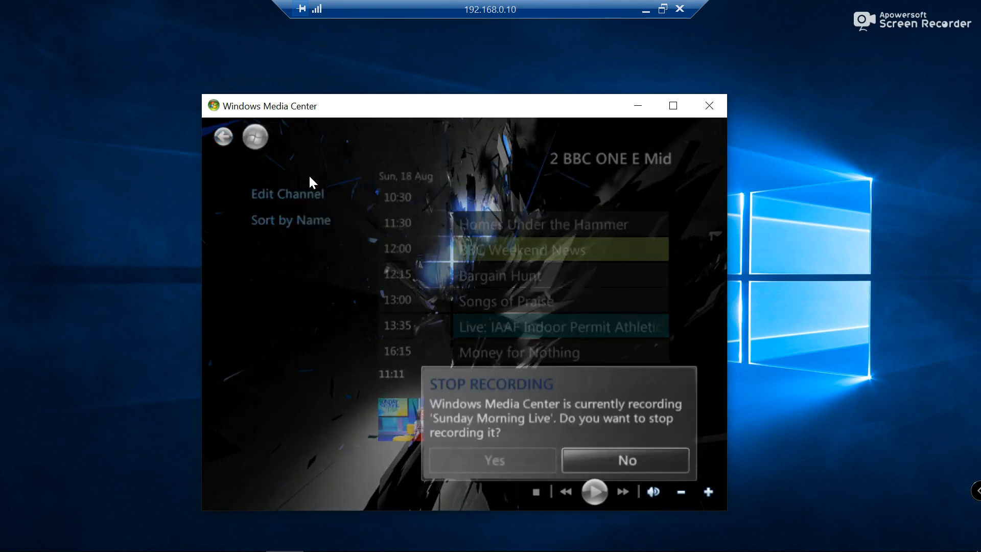
{"action": "left_click", "coordinate": [513, 463]}
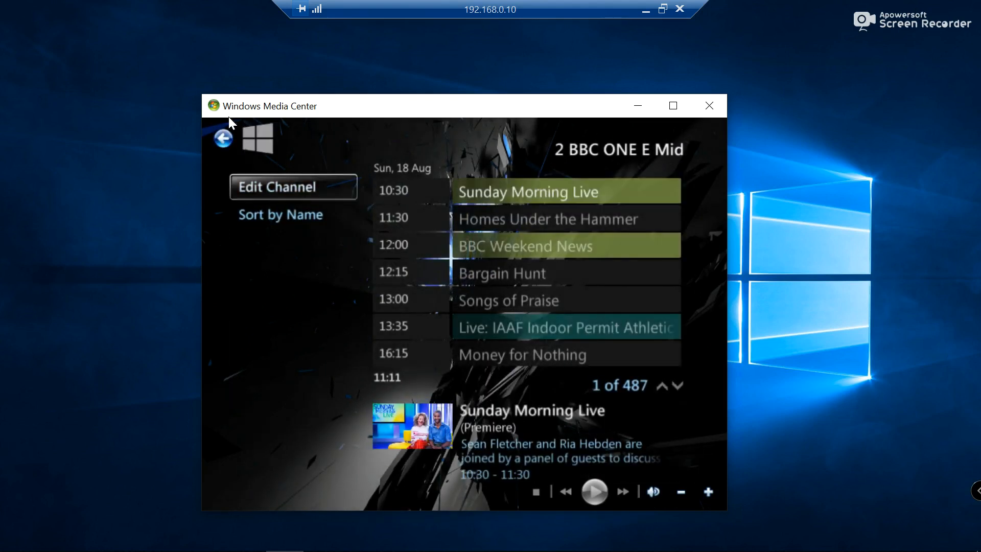
Step: Go back to the TV guide and stop recording Countrywise on channel 8, ITV
{"action": "left_click", "coordinate": [224, 138]}
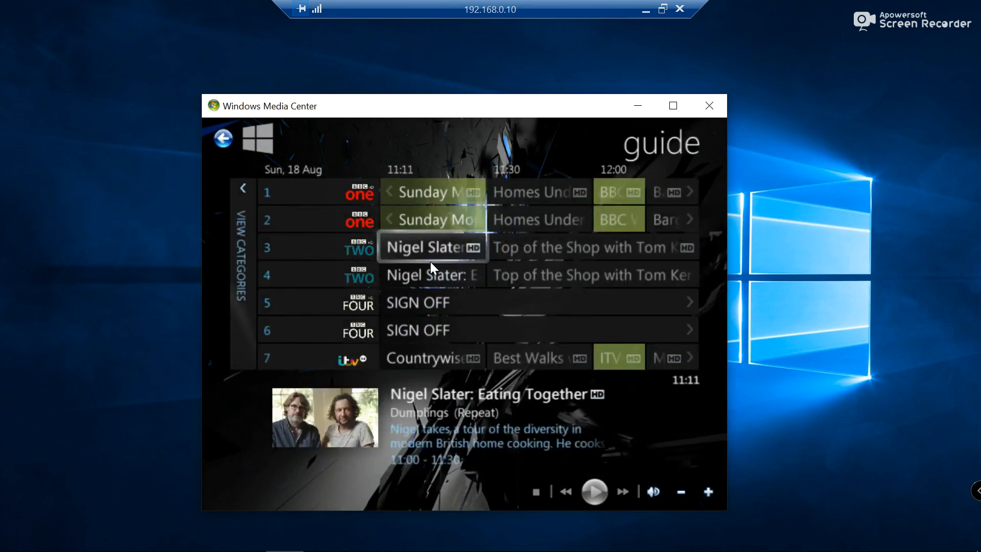
{"action": "scroll", "coordinate": [430, 262], "scroll_direction": "down", "scroll_amount": 6}
{"action": "scroll", "coordinate": [430, 260], "scroll_direction": "down", "scroll_amount": 3}
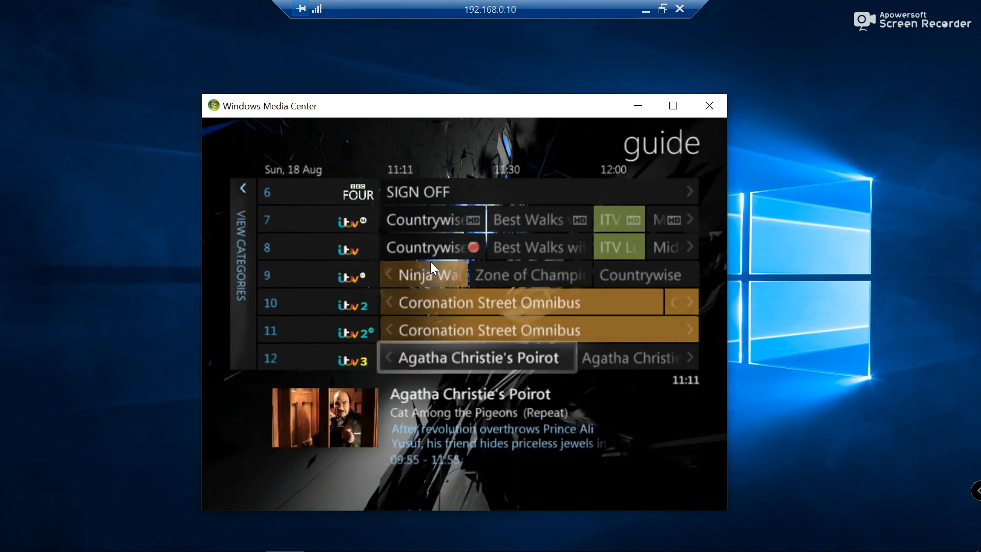
{"action": "right_click", "coordinate": [450, 244]}
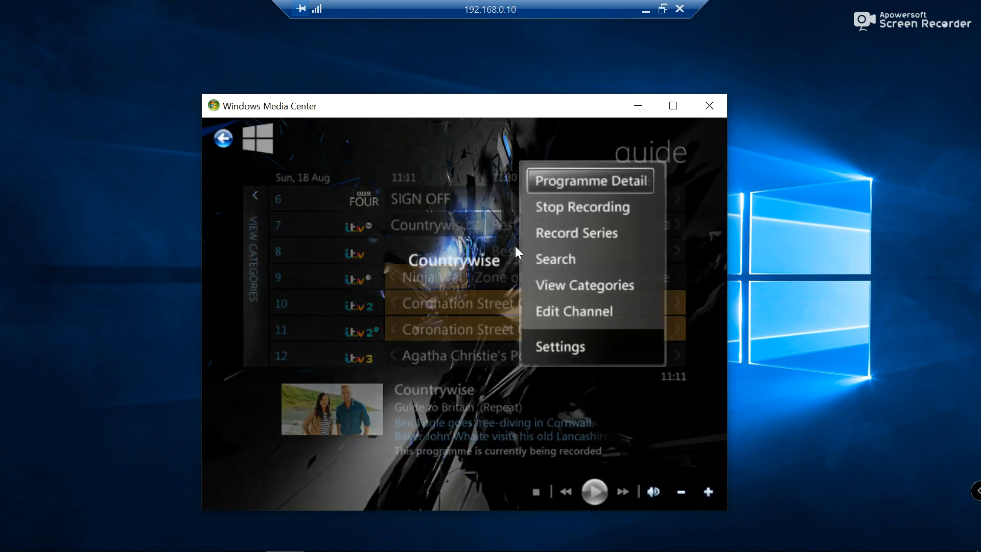
{"action": "left_click", "coordinate": [558, 208]}
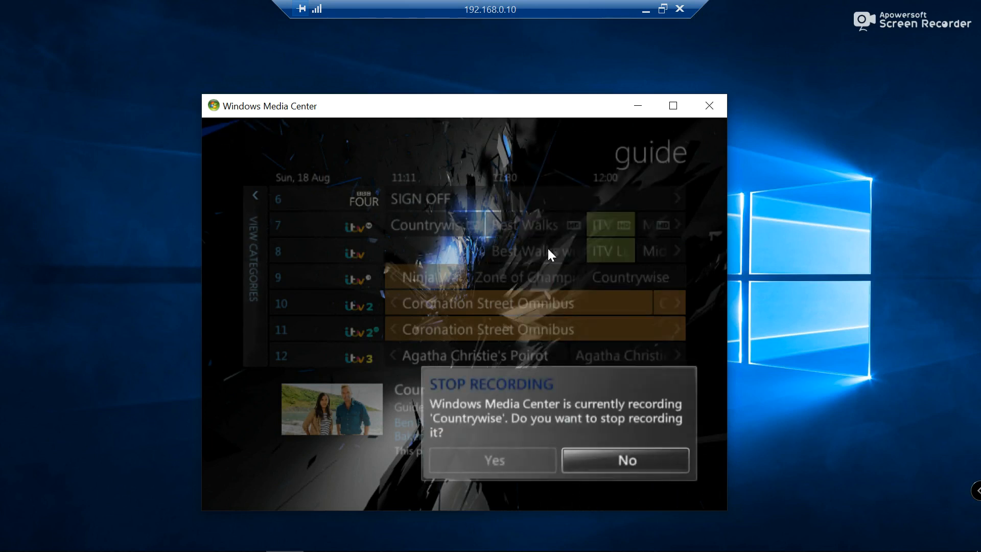
{"action": "left_click", "coordinate": [511, 460]}
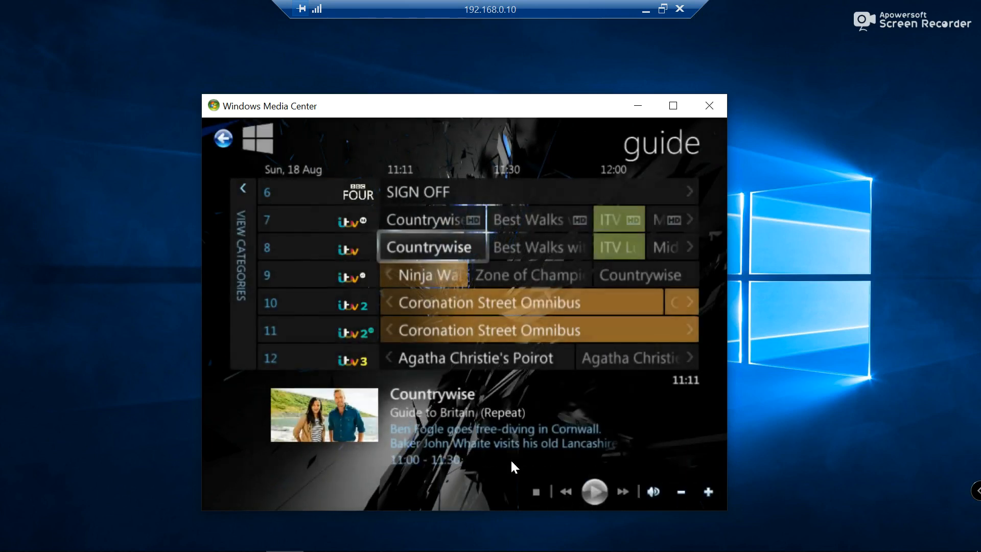
Step: Stop the Sunday Brunch recording on channel 18, Channel 4 HD, from the guide
{"action": "key", "text": "Down"}
{"action": "key", "text": "Down"}
{"action": "key", "text": "Down"}
{"action": "key", "text": "Down"}
{"action": "key", "text": "Down"}
{"action": "key", "text": "Down"}
{"action": "key", "text": "Down"}
{"action": "key", "text": "Down"}
{"action": "key", "text": "Down"}
{"action": "key", "text": "Down"}
{"action": "key", "text": "Down"}
{"action": "key", "text": "Down"}
{"action": "key", "text": "Down"}
{"action": "key", "text": "Down"}
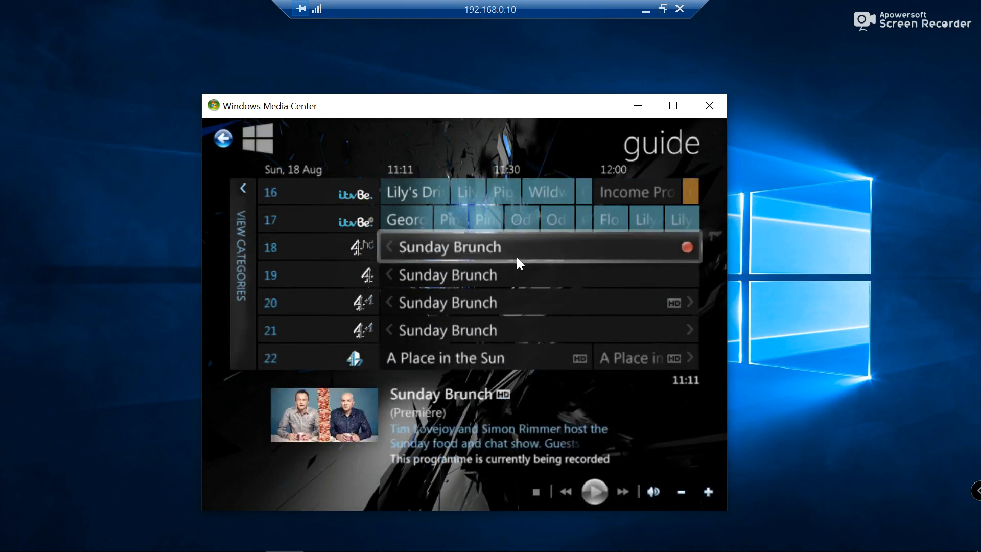
{"action": "left_click", "coordinate": [517, 257]}
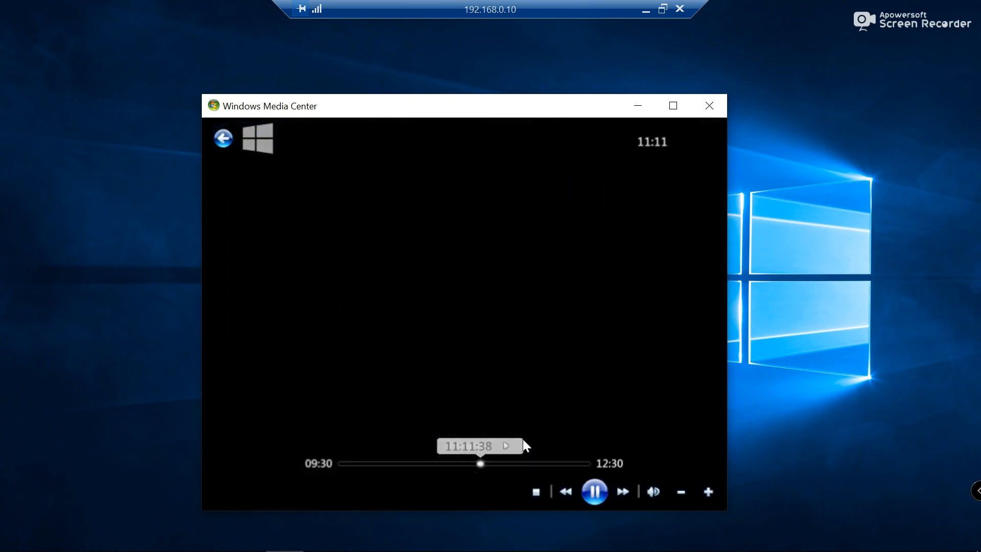
{"action": "left_click", "coordinate": [534, 492]}
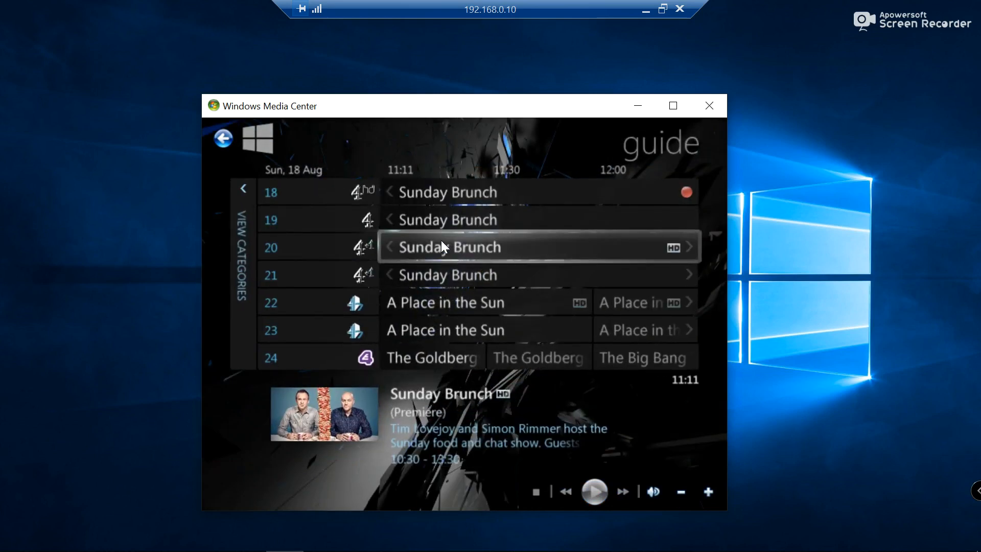
{"action": "right_click", "coordinate": [421, 185]}
{"action": "left_click", "coordinate": [572, 185]}
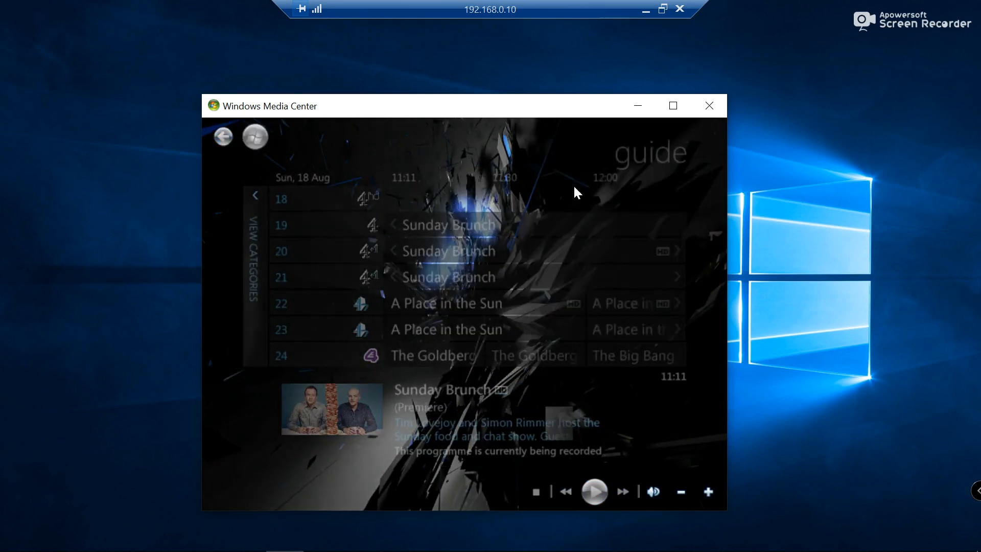
{"action": "left_click", "coordinate": [517, 450]}
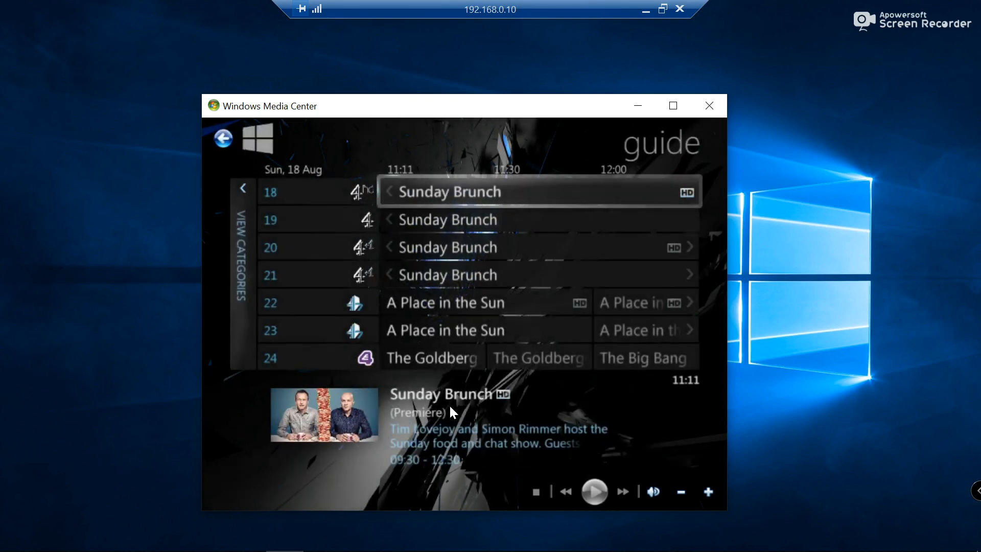
Step: Launch Guide Tool and connect it to Media Center on localhost
{"action": "left_click", "coordinate": [18, 537]}
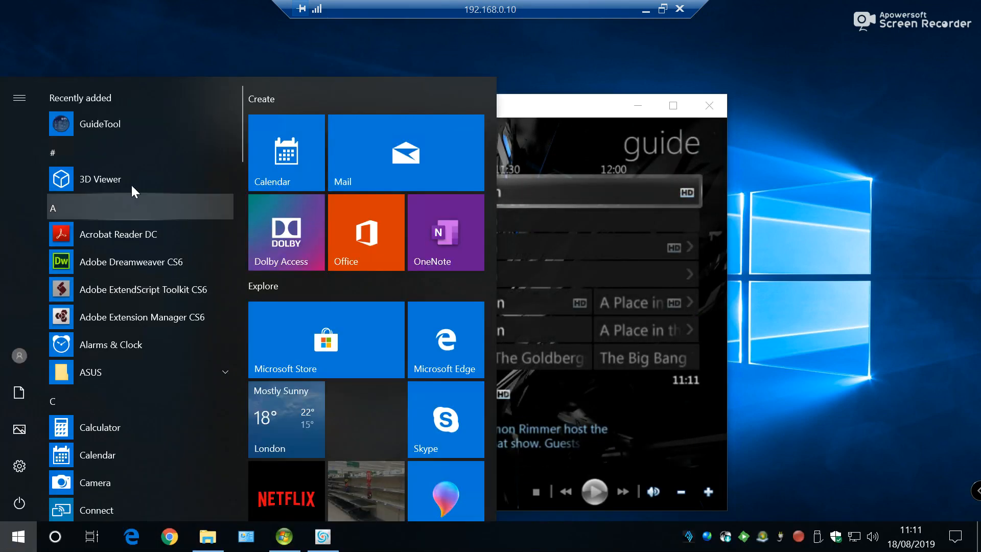
{"action": "left_click", "coordinate": [122, 128]}
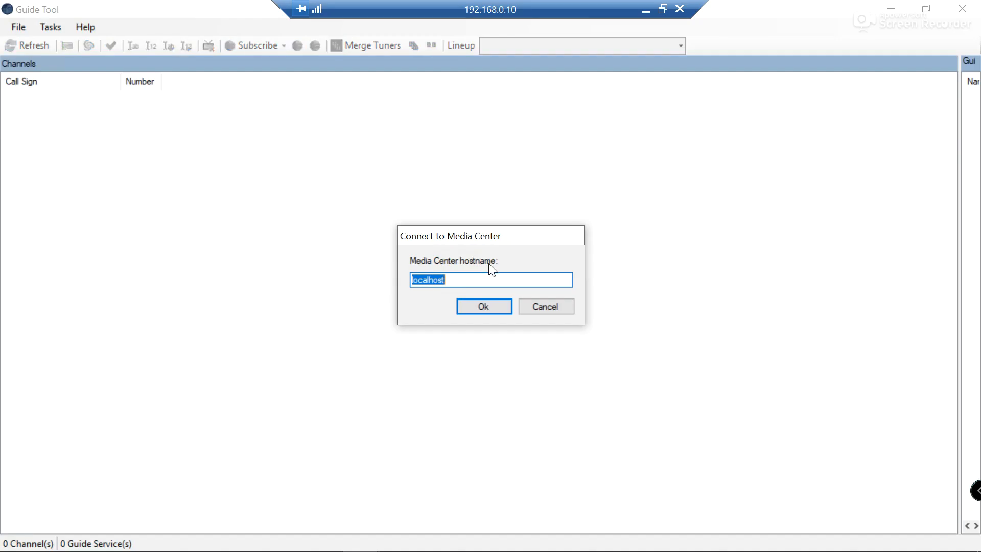
{"action": "left_click", "coordinate": [508, 311]}
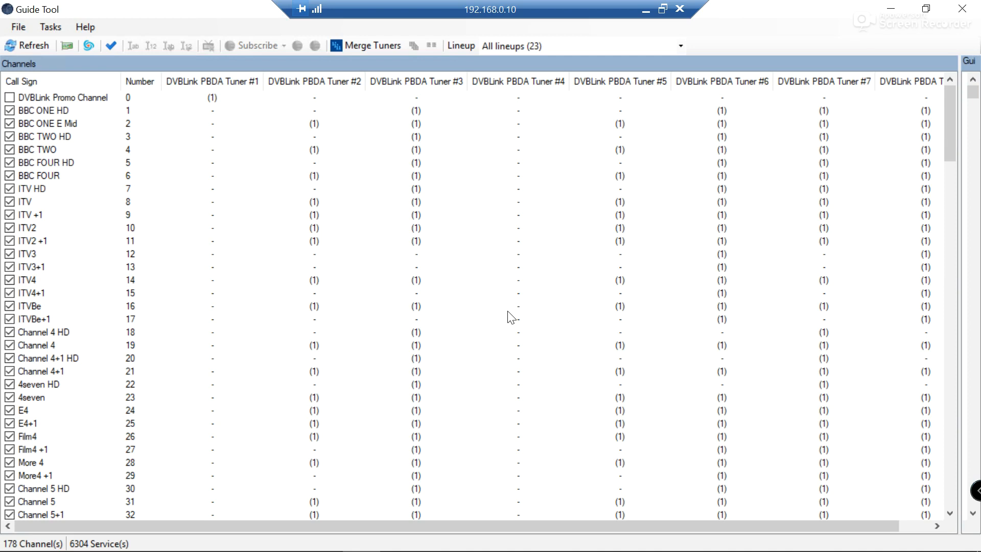
Step: Select Channel 4 and Channel 4 HD together, view the merge and split commands for them, and dismiss the commands
{"action": "left_click", "coordinate": [55, 333]}
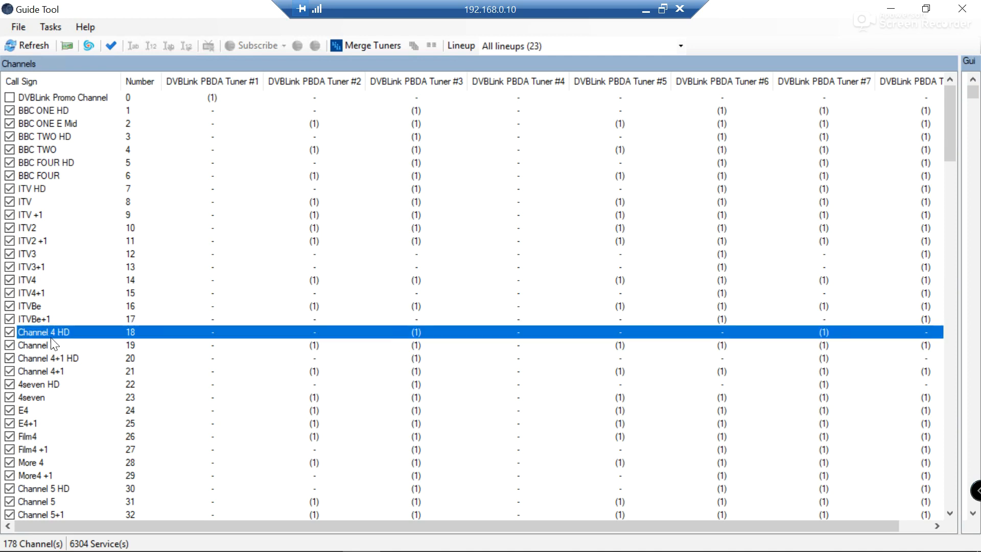
{"action": "left_click", "coordinate": [54, 358]}
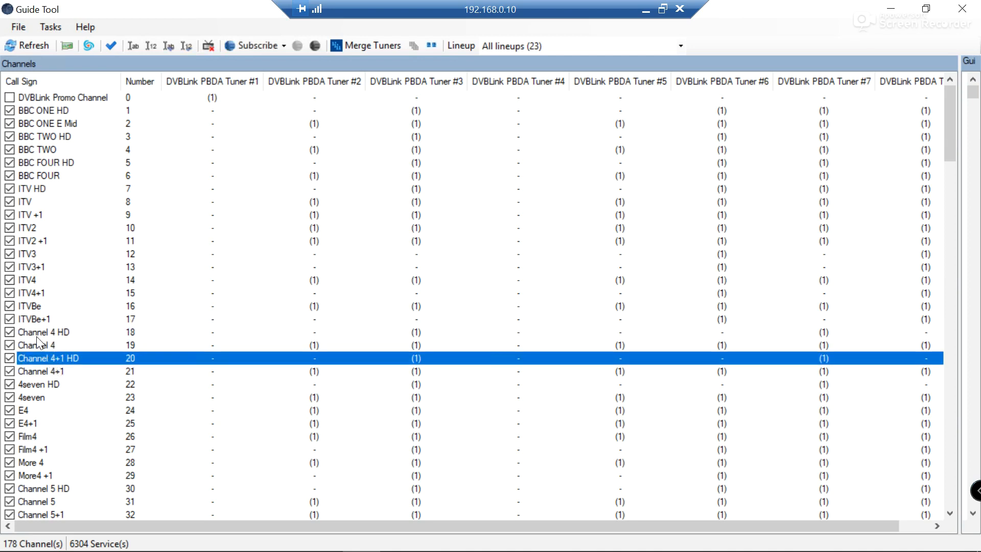
{"action": "left_click", "coordinate": [38, 348]}
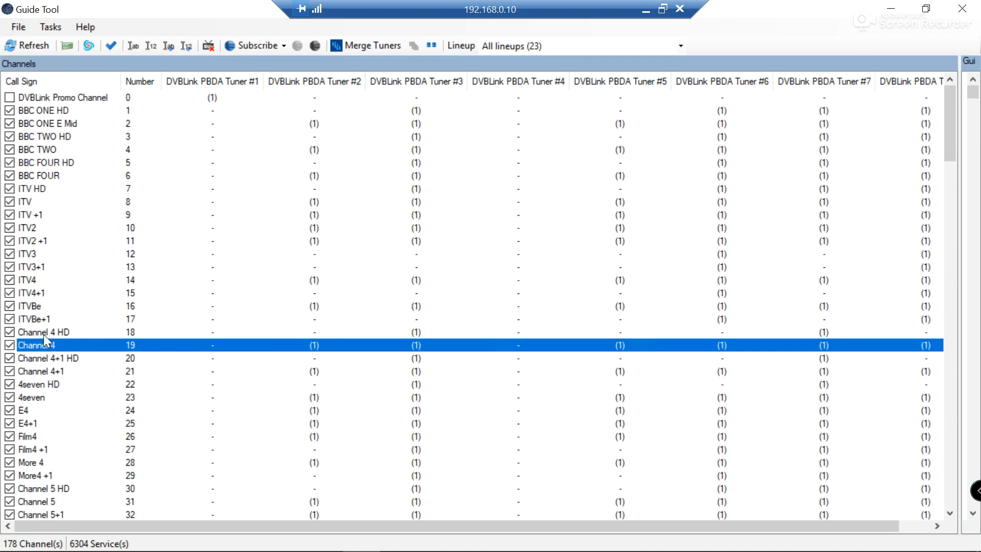
{"action": "left_click", "coordinate": [44, 333], "text": "ctrl"}
{"action": "right_click", "coordinate": [44, 333]}
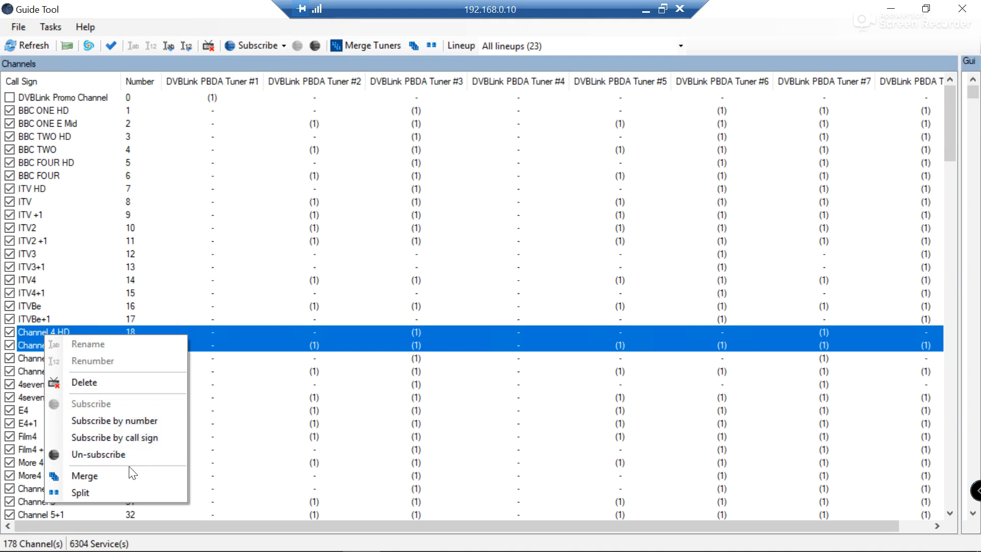
{"action": "left_click", "coordinate": [336, 340]}
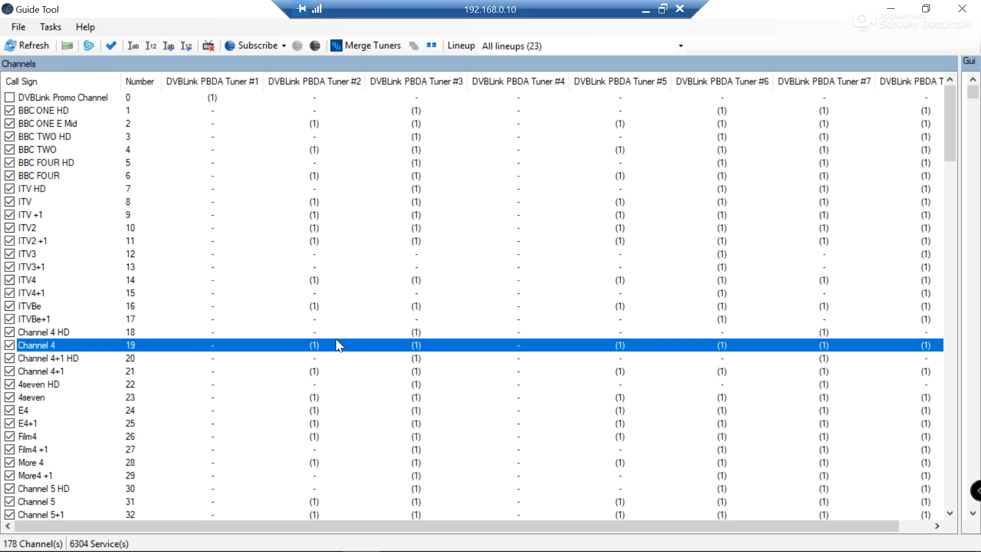
Step: Select ITV4 and ITV4+1 together and view the merge and split commands for the pair
{"action": "left_click", "coordinate": [49, 279]}
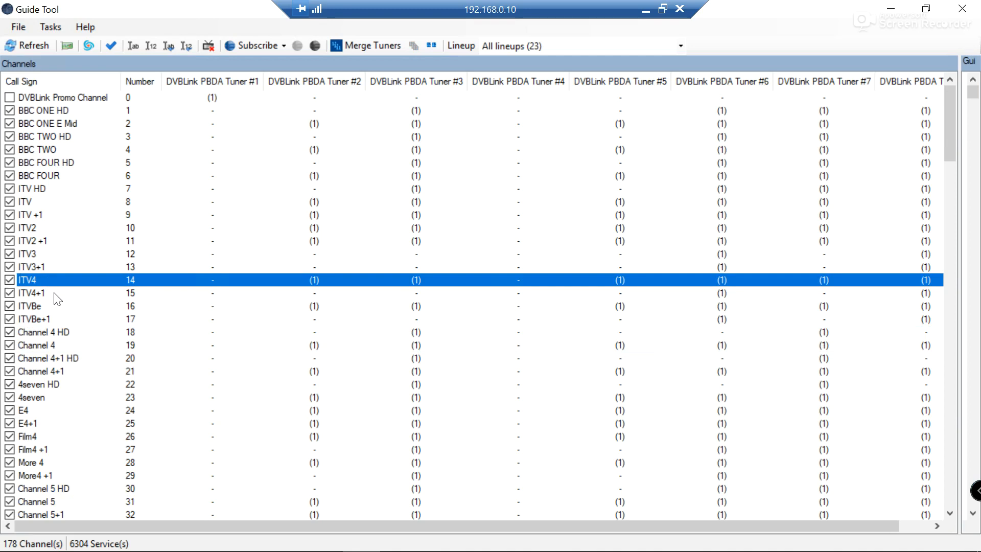
{"action": "left_click", "coordinate": [55, 296], "text": "shift"}
{"action": "right_click", "coordinate": [54, 296]}
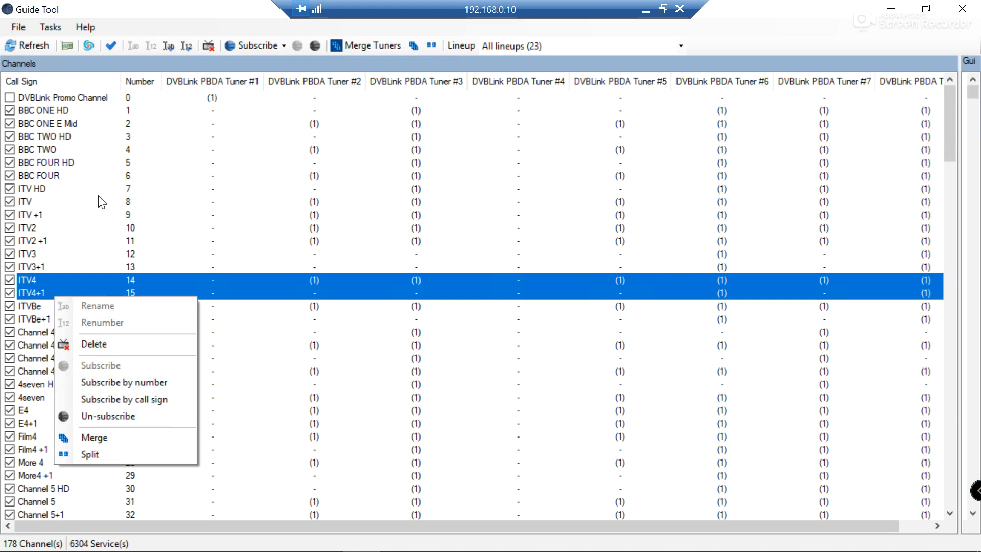
Step: Sort the channel list by call sign in ascending order and select Absolute Radio
{"action": "left_click", "coordinate": [75, 85]}
{"action": "left_click", "coordinate": [76, 83]}
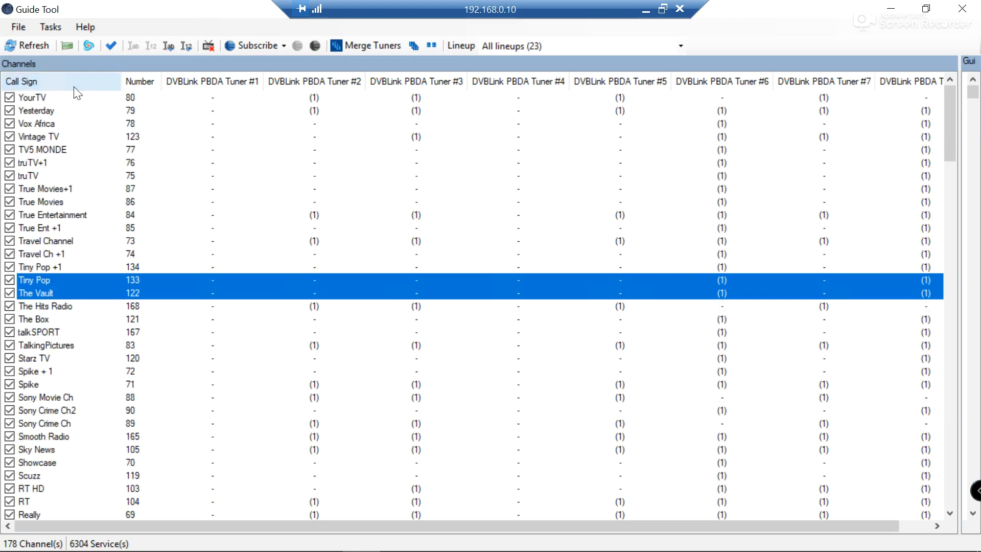
{"action": "left_click", "coordinate": [78, 83]}
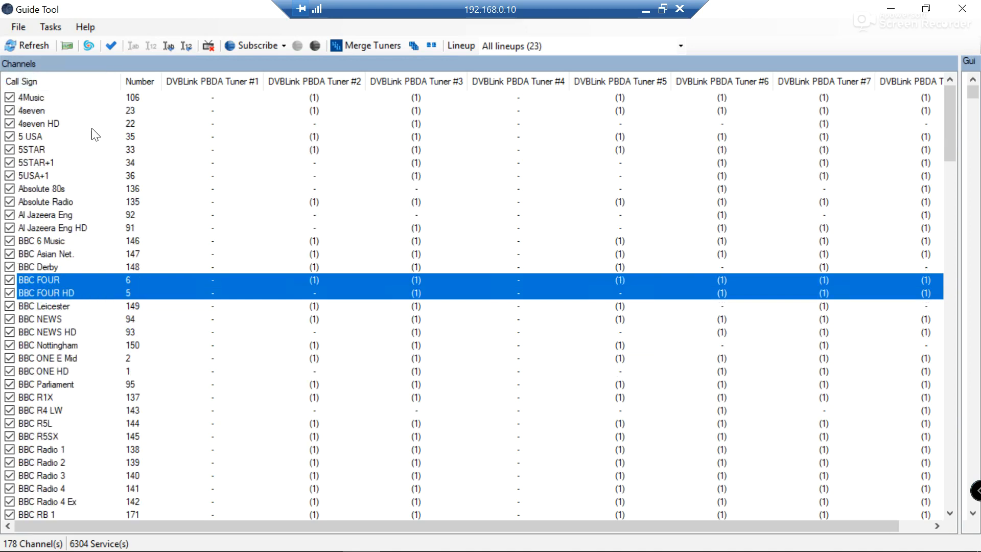
{"action": "left_click", "coordinate": [55, 188]}
{"action": "left_click", "coordinate": [48, 203]}
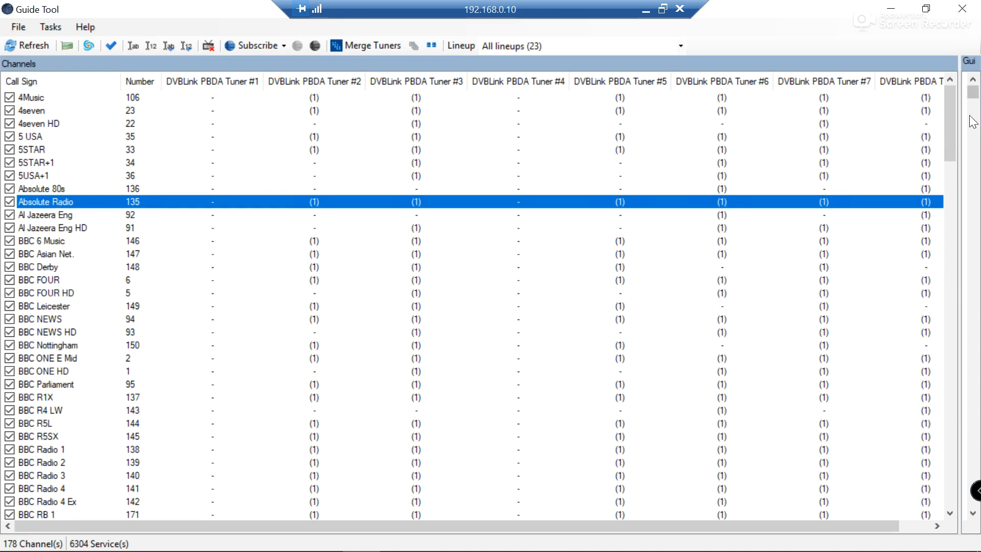
Step: Widen the Guide Services area and look through the available lineups, keeping All lineups (23)
{"action": "left_click_drag", "start_coordinate": [960, 129], "coordinate": [397, 143]}
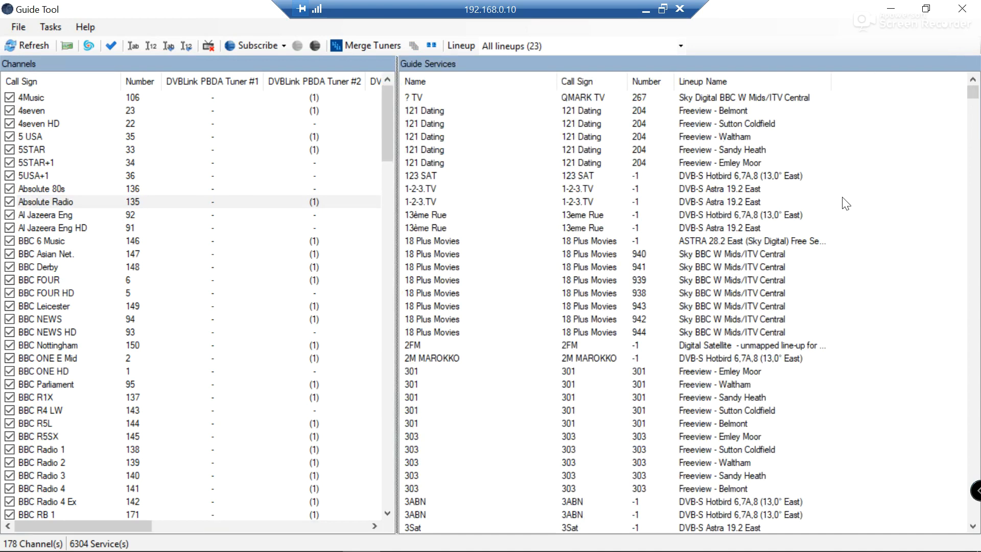
{"action": "left_click", "coordinate": [673, 45]}
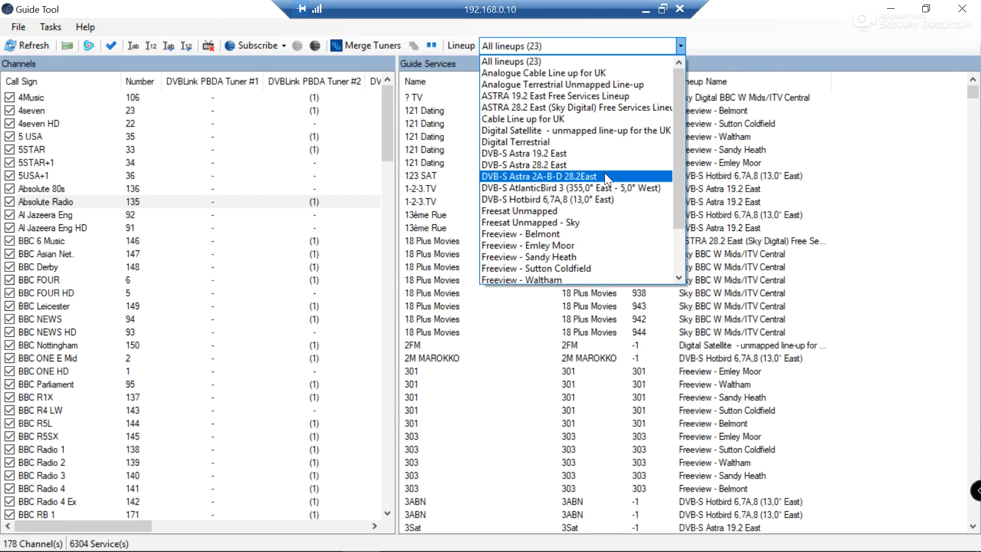
{"action": "left_click", "coordinate": [154, 264]}
Step: Switch to Windows Media Center and open the source editing page for channel 19, Channel 4
{"action": "mouse_move", "coordinate": [153, 551]}
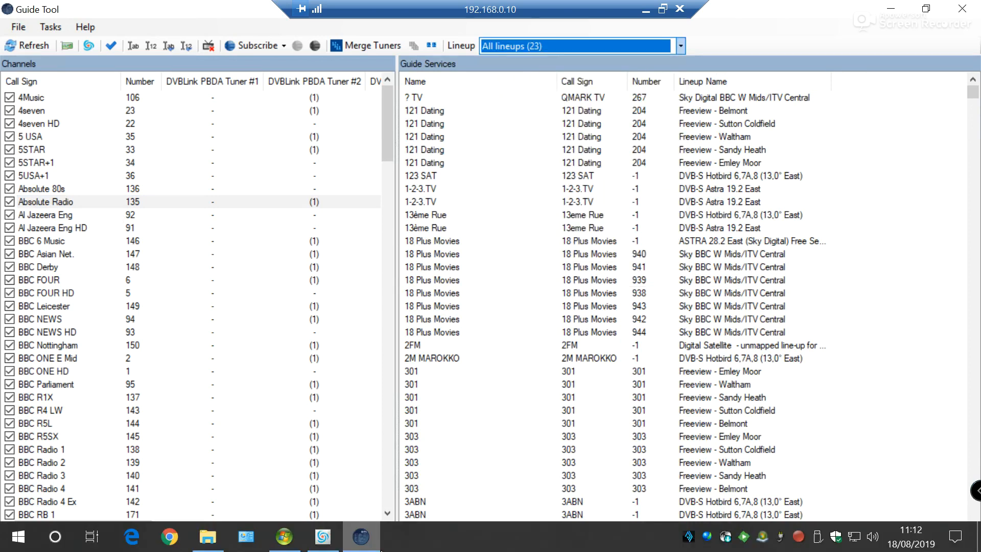
{"action": "left_click", "coordinate": [284, 537]}
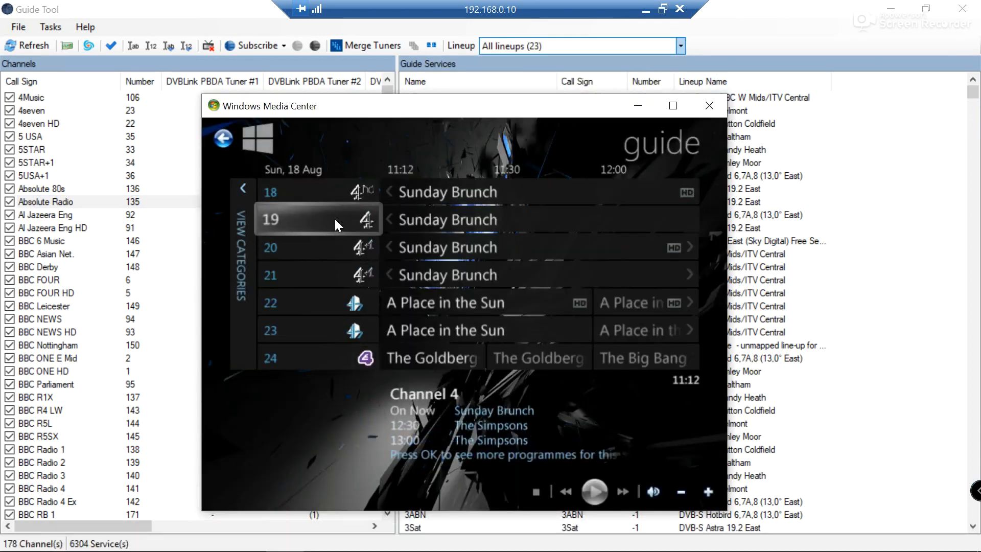
{"action": "left_click", "coordinate": [355, 226]}
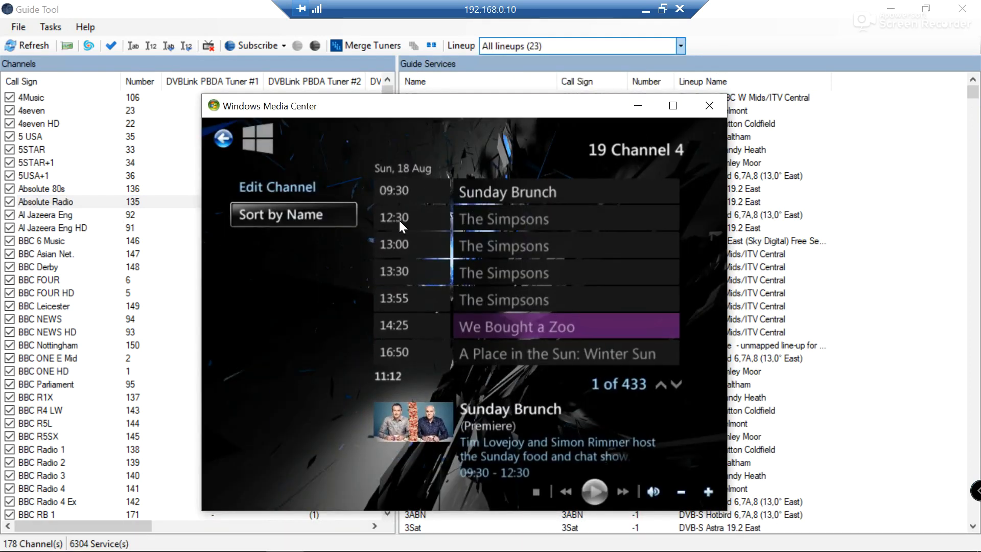
{"action": "left_click", "coordinate": [291, 186]}
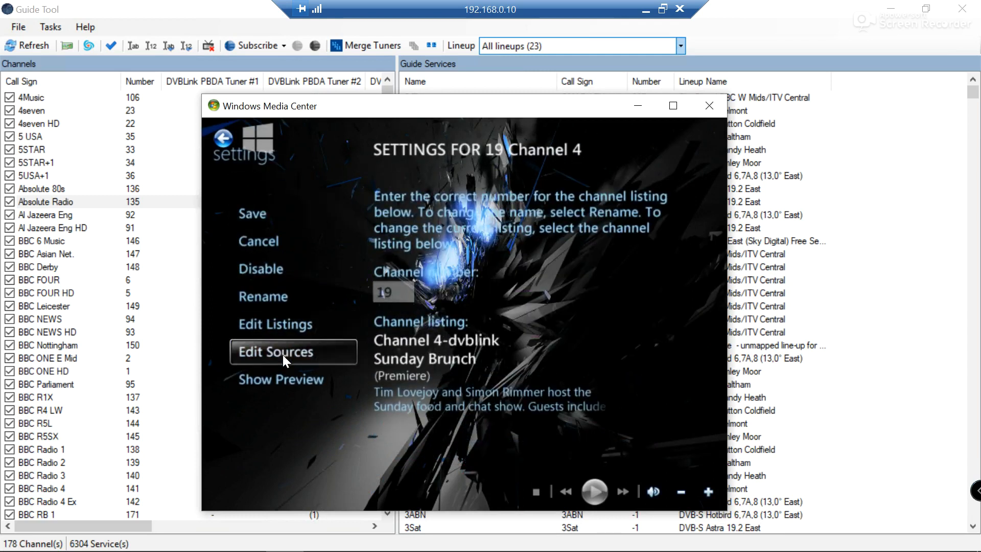
{"action": "left_click", "coordinate": [283, 354]}
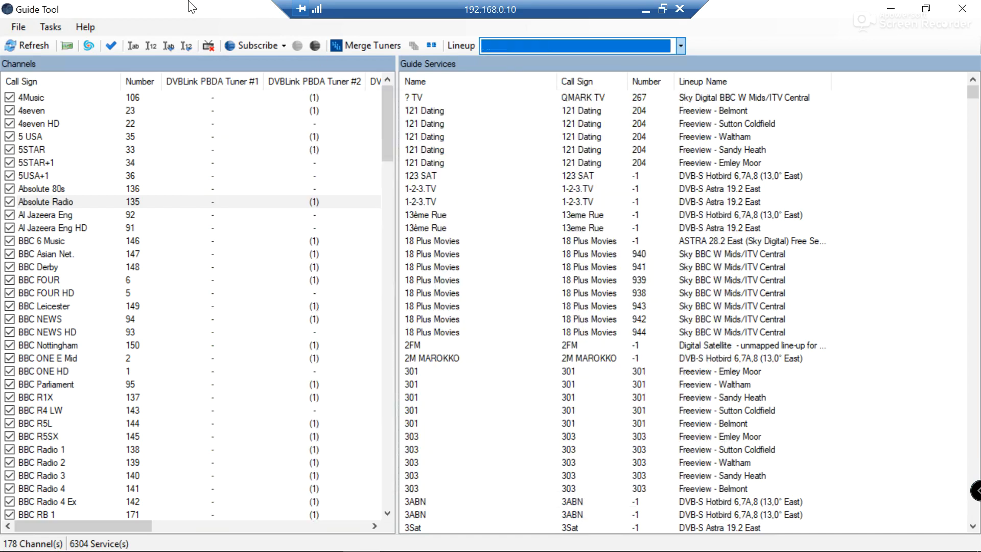
Step: Return to Guide Tool, widen the Channels area to show the tuner columns, and sort by call sign in descending order
{"action": "left_click", "coordinate": [191, 6]}
{"action": "left_click_drag", "start_coordinate": [398, 228], "coordinate": [944, 228]}
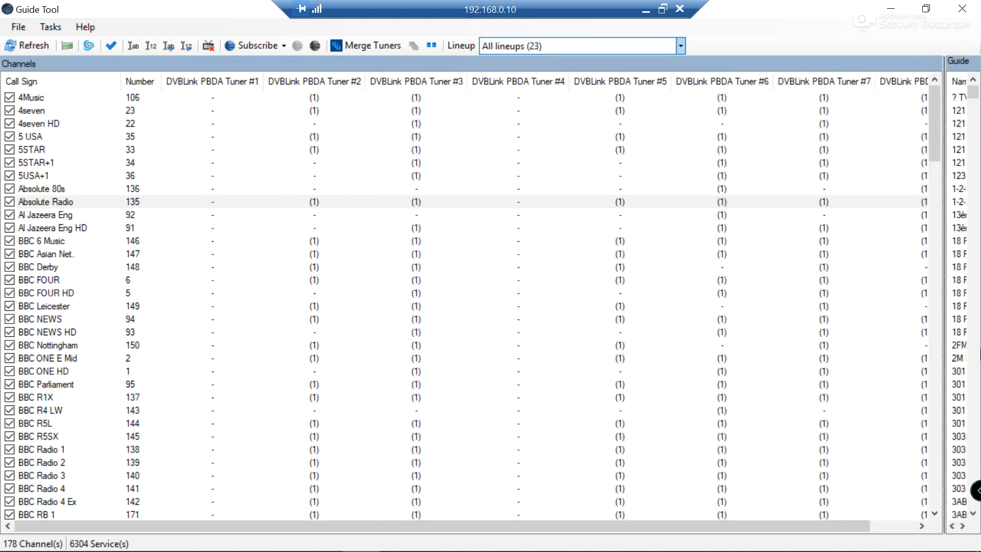
{"action": "left_click", "coordinate": [72, 82]}
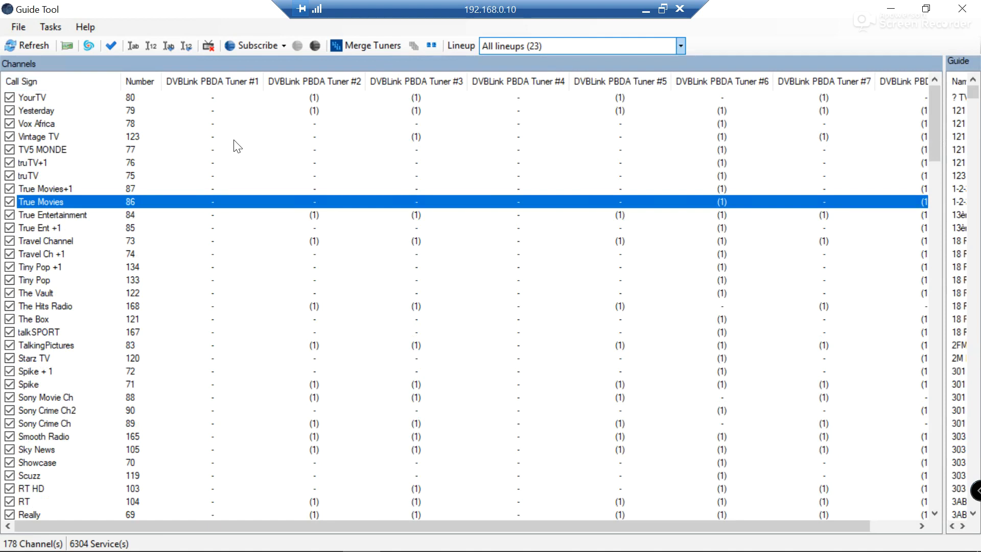
Step: Sort the channels by call sign in ascending order, and switch to DVBLink to view its TV guide before returning to Guide Tool
{"action": "left_click", "coordinate": [90, 81]}
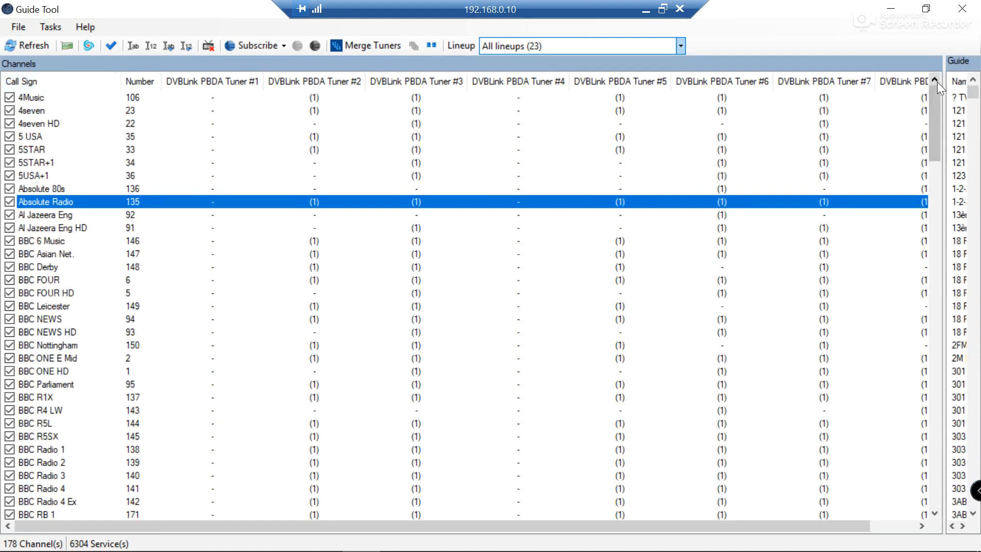
{"action": "mouse_move", "coordinate": [664, 550]}
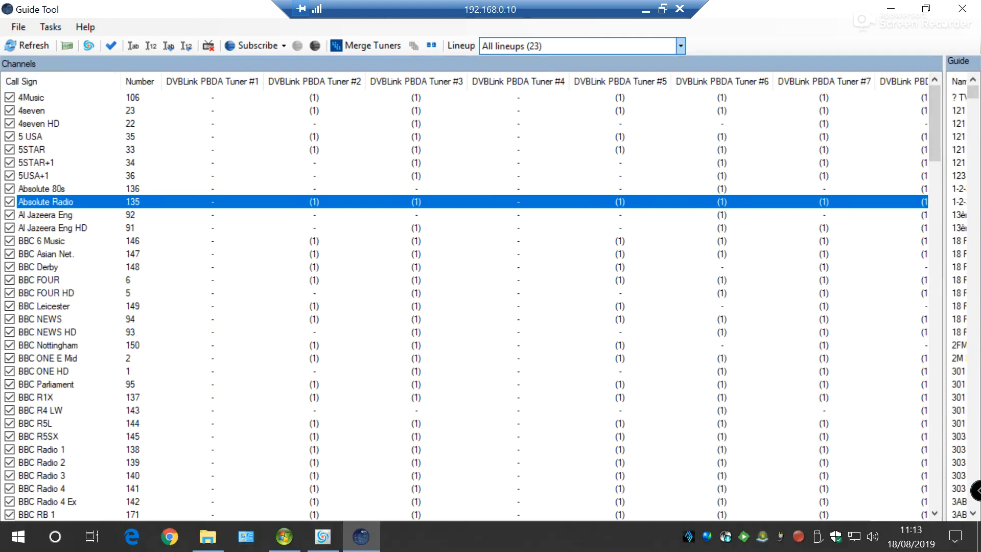
{"action": "left_click", "coordinate": [369, 531]}
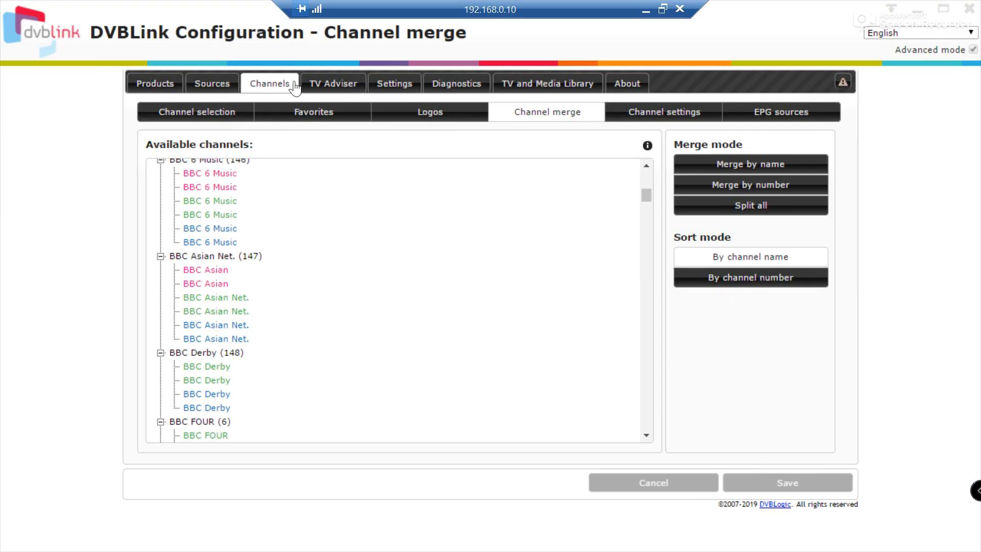
{"action": "left_click", "coordinate": [526, 87]}
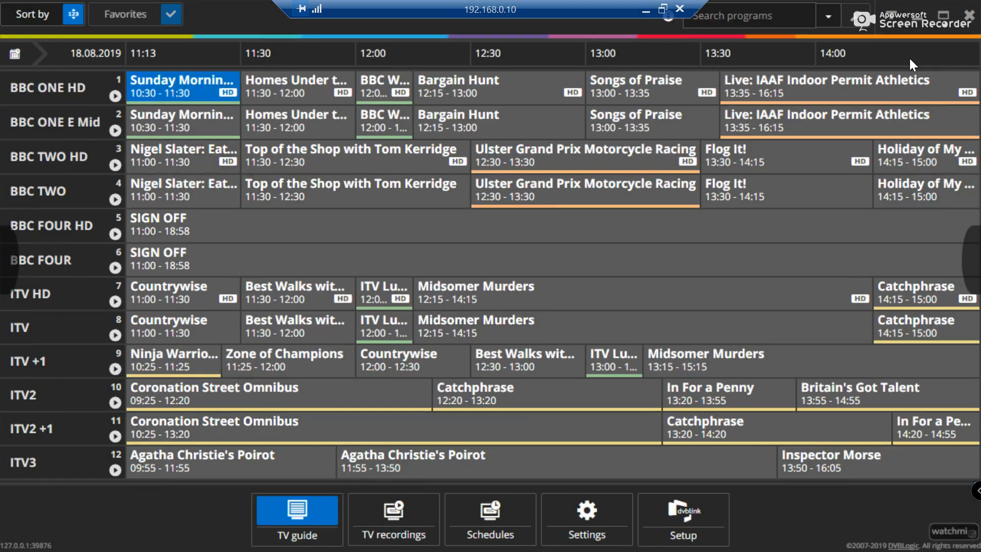
{"action": "left_click", "coordinate": [913, 16]}
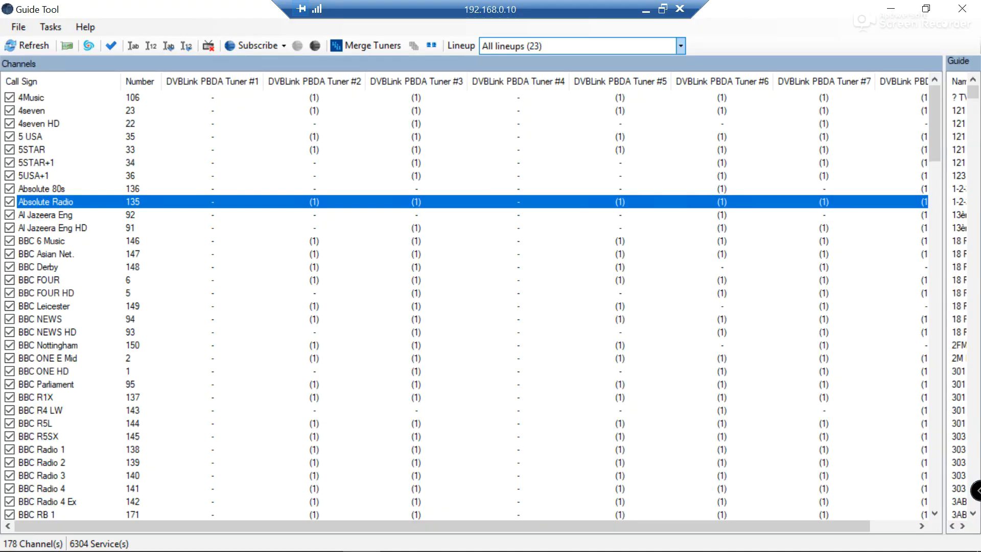
Step: Switch to Windows Media Center, leave the source editing page for channel 19 without saving, and return to the start menu
{"action": "left_click", "coordinate": [284, 536]}
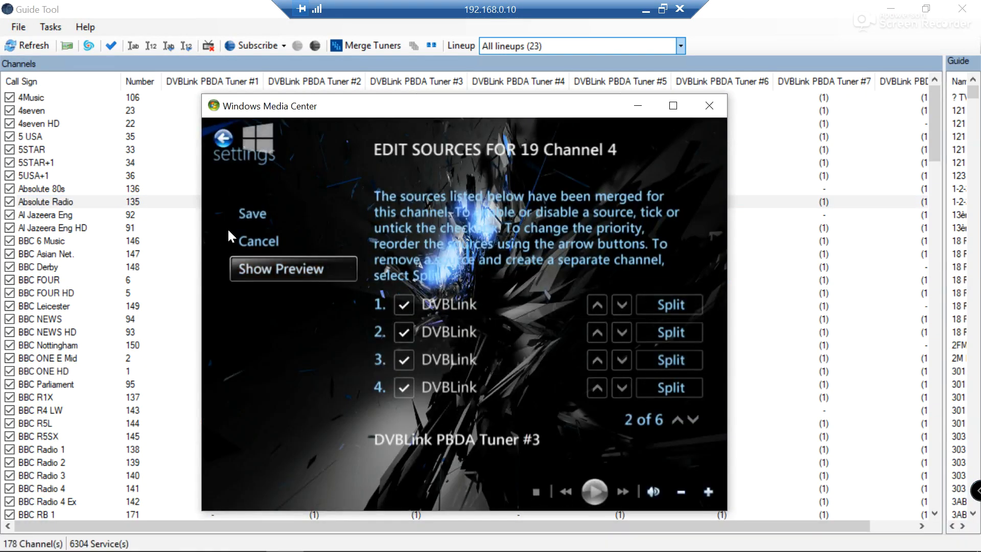
{"action": "left_click", "coordinate": [225, 148]}
{"action": "left_click", "coordinate": [225, 148]}
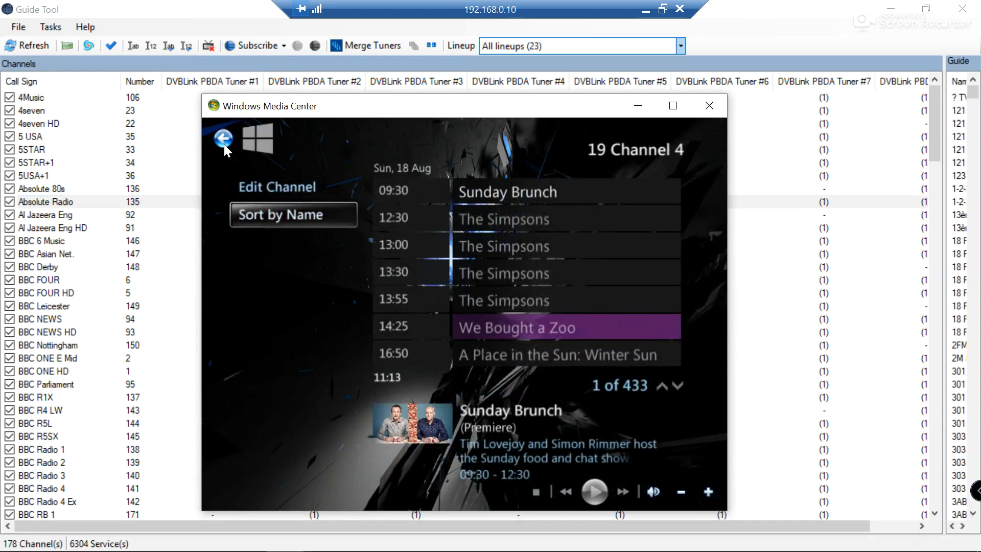
{"action": "left_click", "coordinate": [224, 144]}
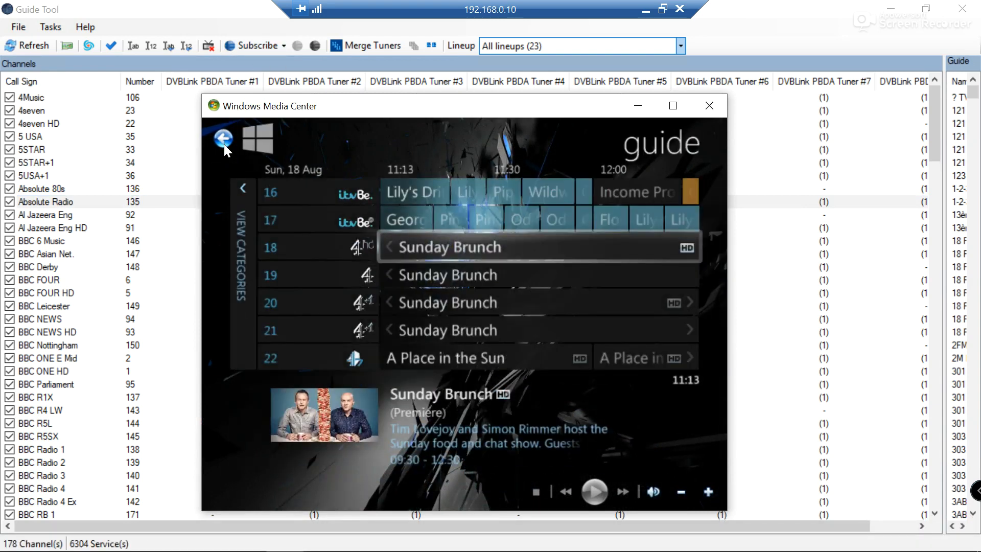
{"action": "left_click", "coordinate": [259, 144]}
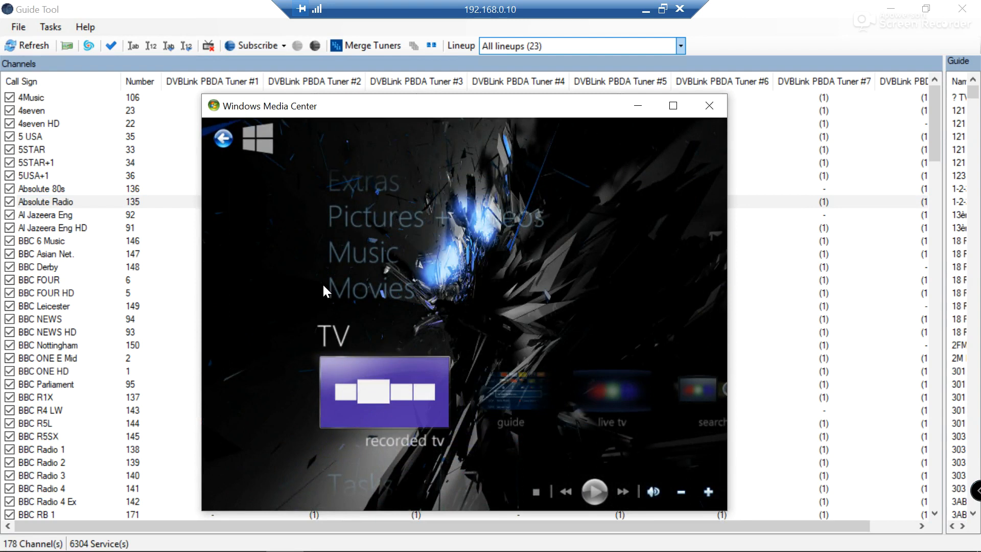
Step: Open Device Manager and examine DVBLink PBDA Tuner Devices #1 to #8 among the sound, video and game controllers
{"action": "mouse_move", "coordinate": [470, 550]}
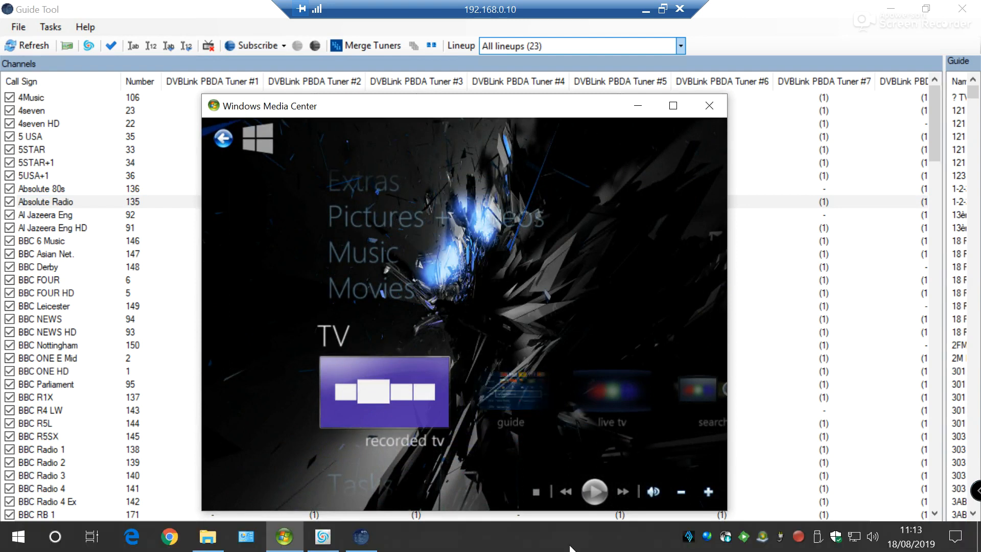
{"action": "right_click", "coordinate": [509, 539]}
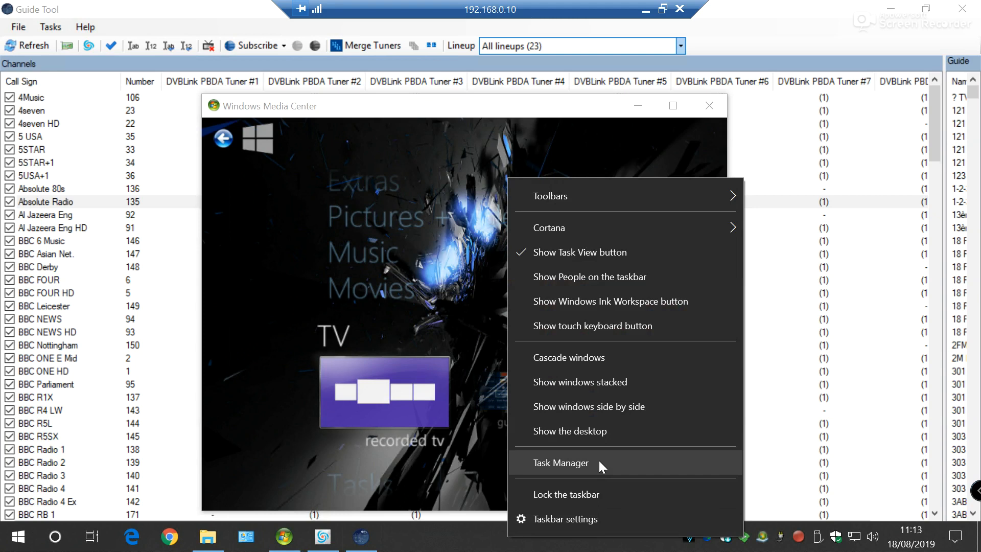
{"action": "left_click", "coordinate": [55, 542]}
{"action": "type", "text": "device"}
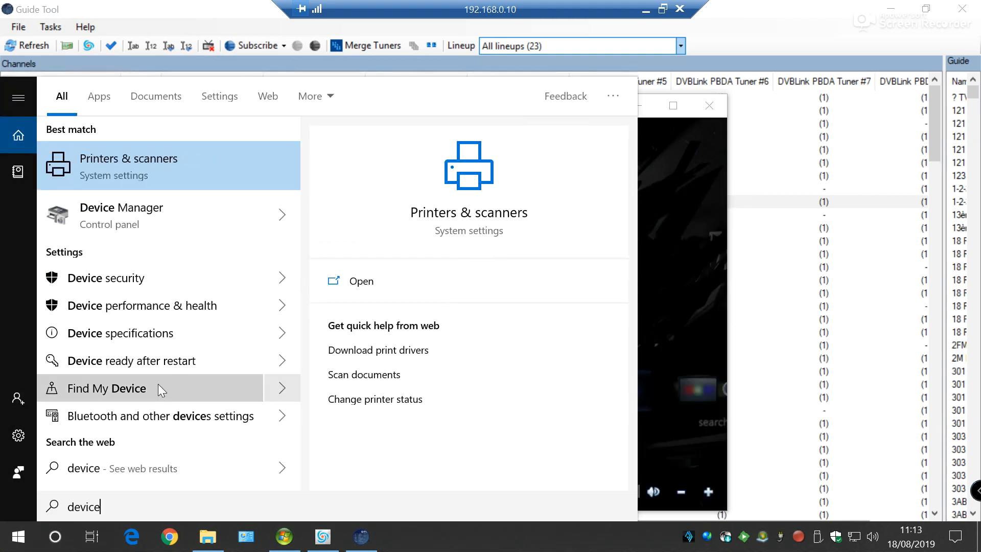
{"action": "left_click", "coordinate": [146, 226]}
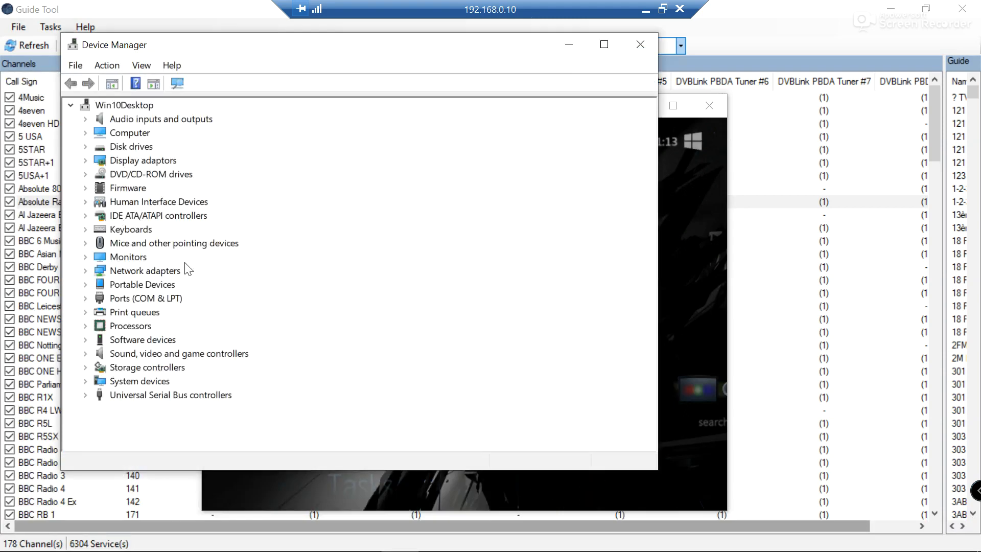
{"action": "double_click", "coordinate": [140, 353]}
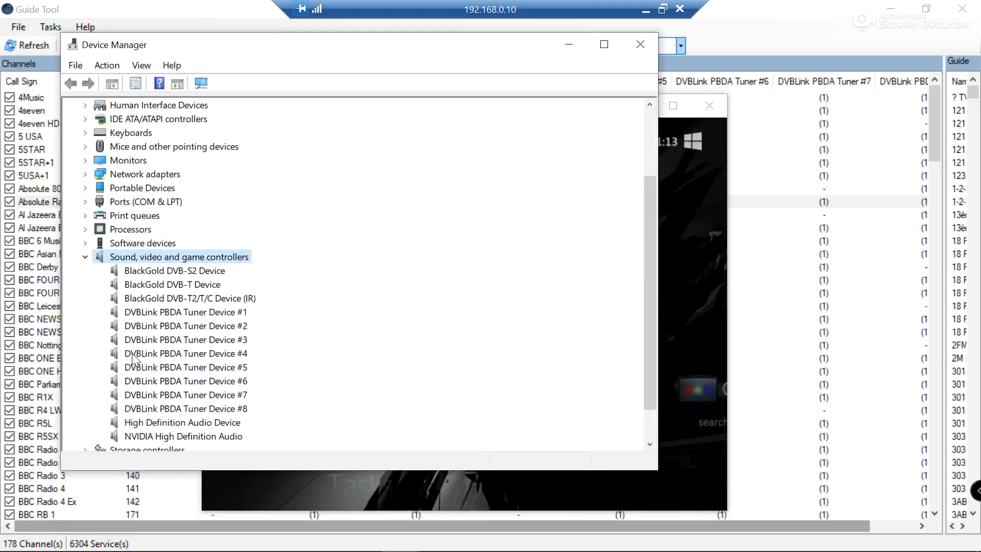
{"action": "left_click", "coordinate": [230, 316]}
{"action": "left_click", "coordinate": [226, 411]}
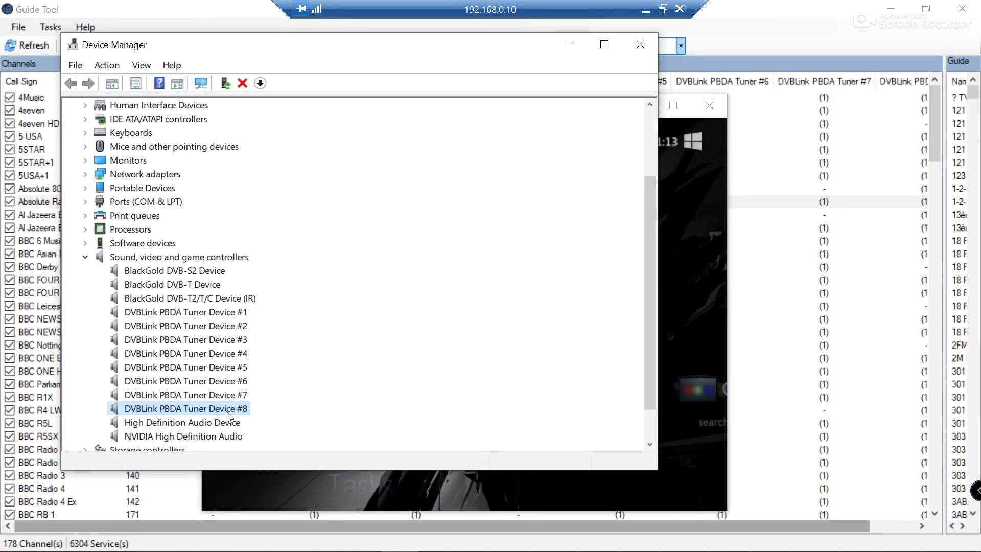
Step: Minimize Windows Media Center and fit all tuner columns in Guide Tool by widening the Channels area and narrowing the DVBLink PBDA Tuner #1 column
{"action": "left_click_drag", "start_coordinate": [321, 47], "coordinate": [679, 334]}
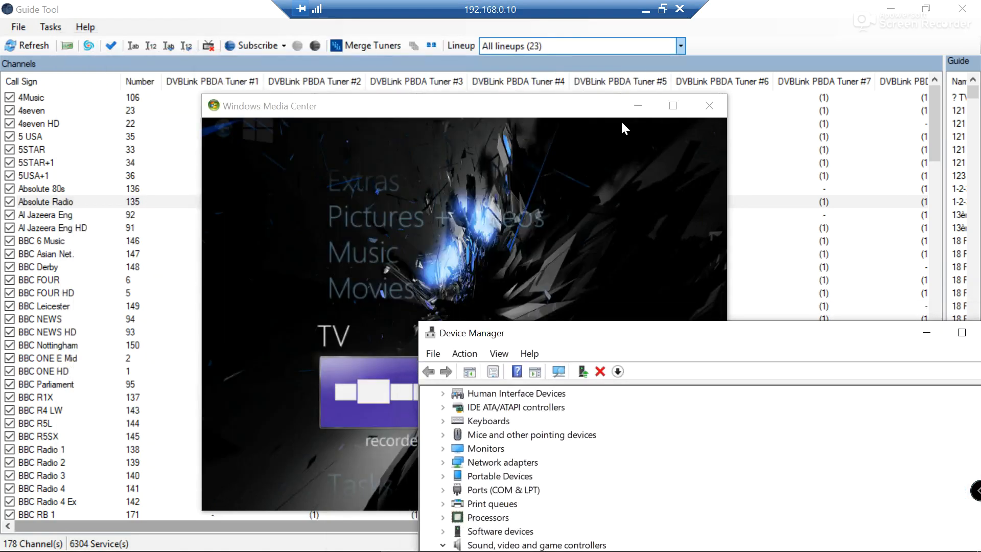
{"action": "left_click", "coordinate": [638, 105]}
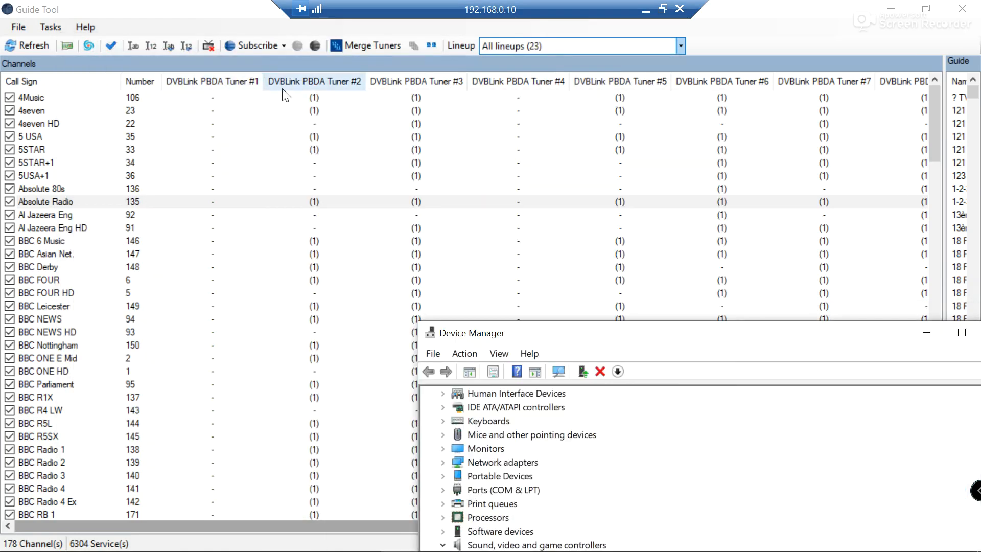
{"action": "left_click_drag", "start_coordinate": [944, 89], "coordinate": [958, 88]}
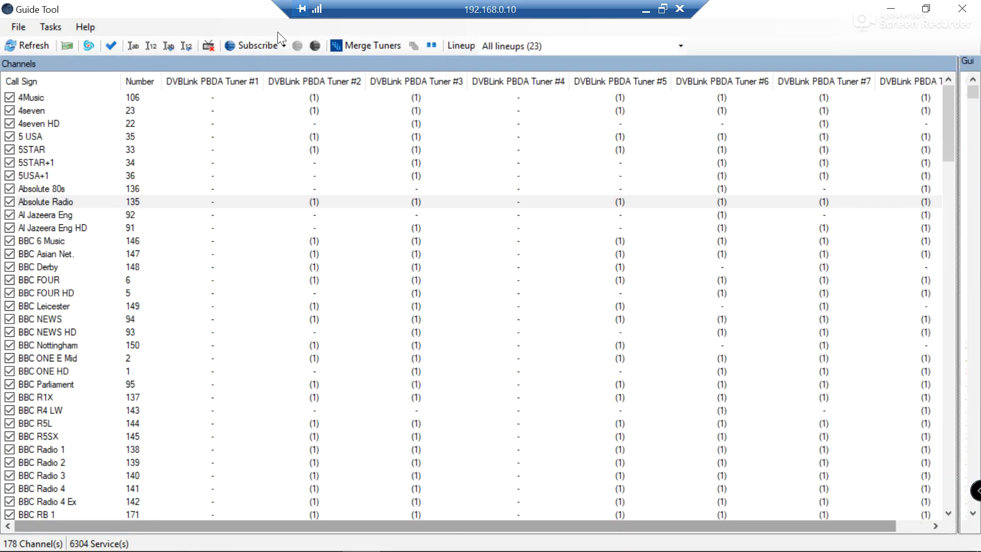
{"action": "left_click_drag", "start_coordinate": [262, 81], "coordinate": [220, 80]}
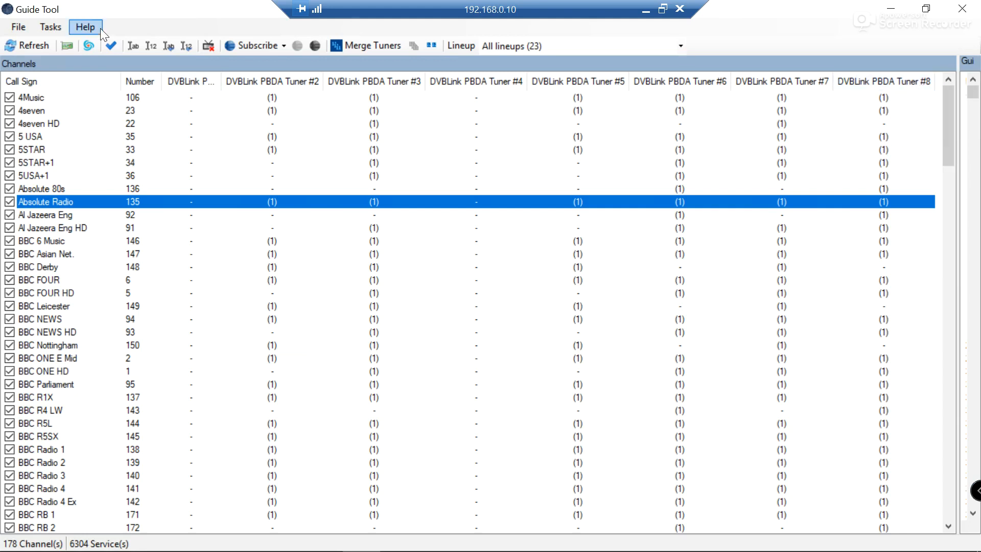
Step: Sort the channel list by number in ascending order
{"action": "left_click", "coordinate": [53, 81]}
{"action": "left_click", "coordinate": [52, 84]}
{"action": "left_click", "coordinate": [142, 84]}
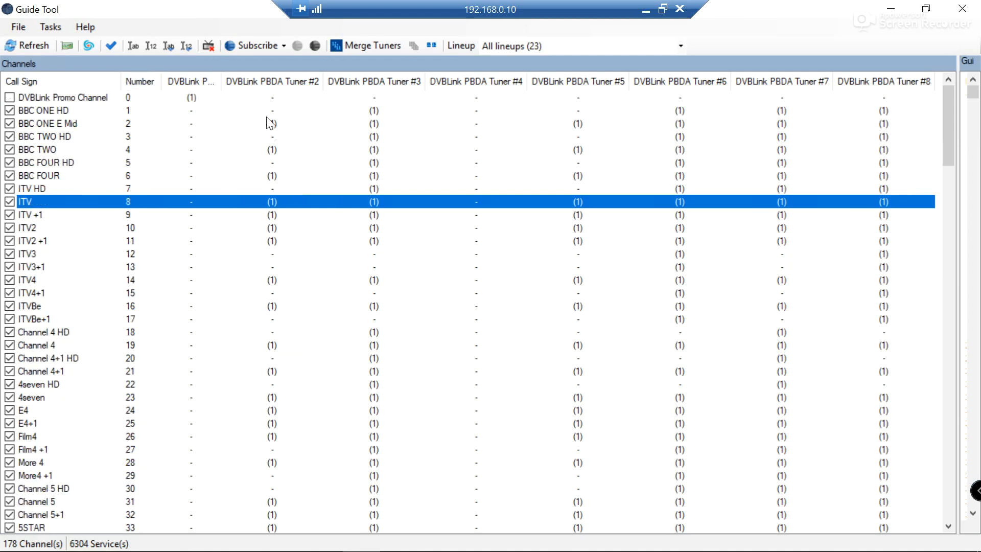
Step: Examine which tuners carry BBC ONE E Mid and CruiseDealsTV by selecting each channel's row
{"action": "left_click", "coordinate": [112, 124]}
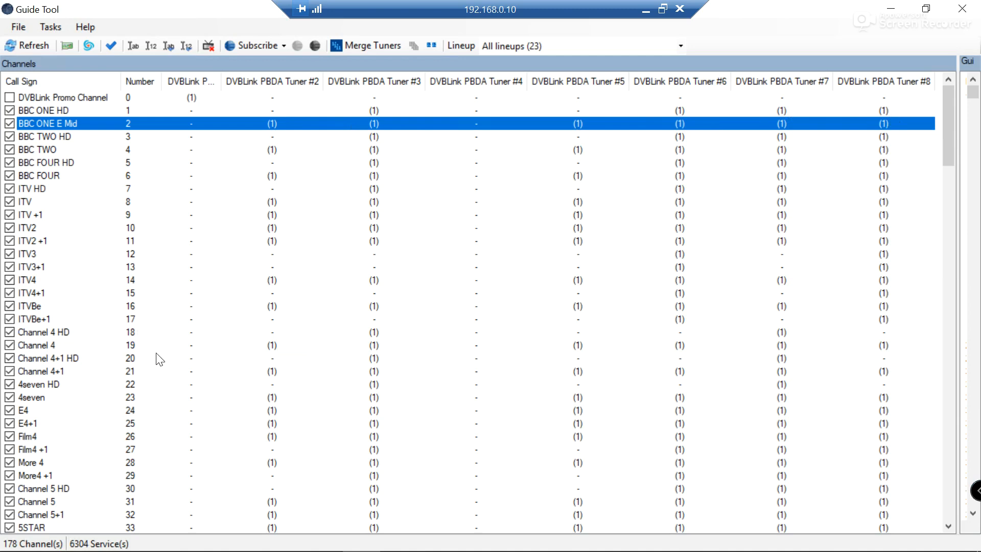
{"action": "left_click_drag", "start_coordinate": [953, 157], "coordinate": [951, 200]}
{"action": "left_click", "coordinate": [131, 450]}
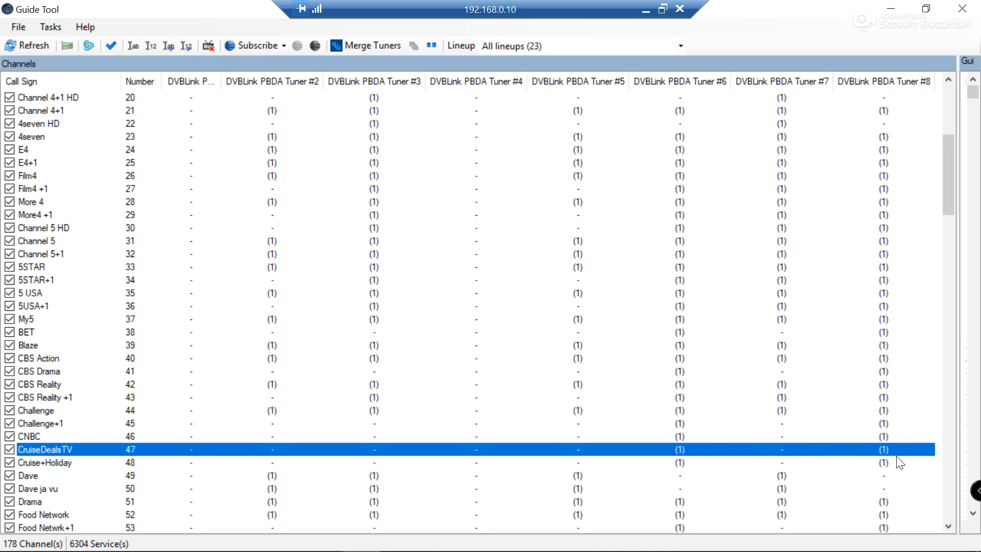
{"action": "left_click_drag", "start_coordinate": [949, 212], "coordinate": [947, 87]}
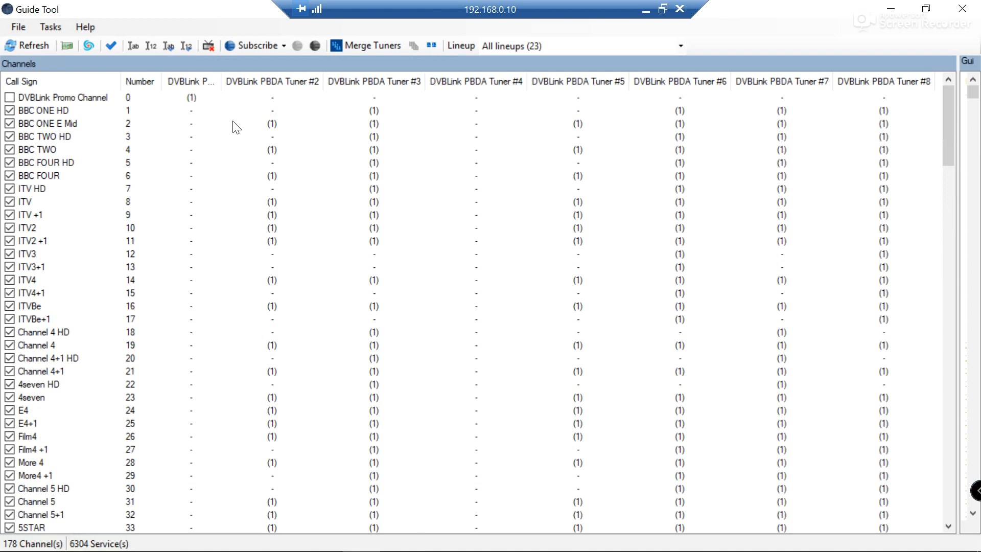
Step: Select the ITV3, ITV3+1 and ITVBe+1 channels together in the channel list
{"action": "left_click", "coordinate": [409, 267]}
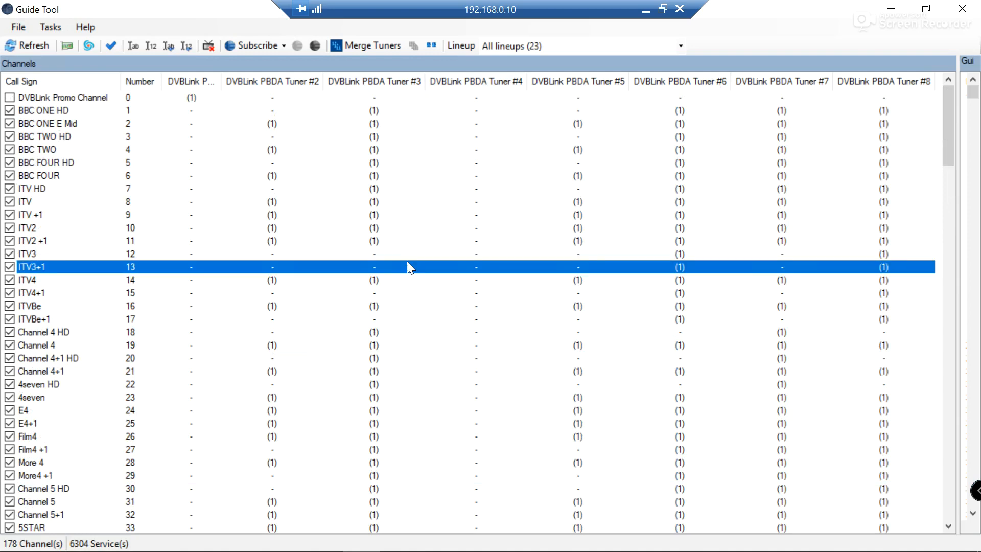
{"action": "left_click", "coordinate": [63, 255], "text": "shift"}
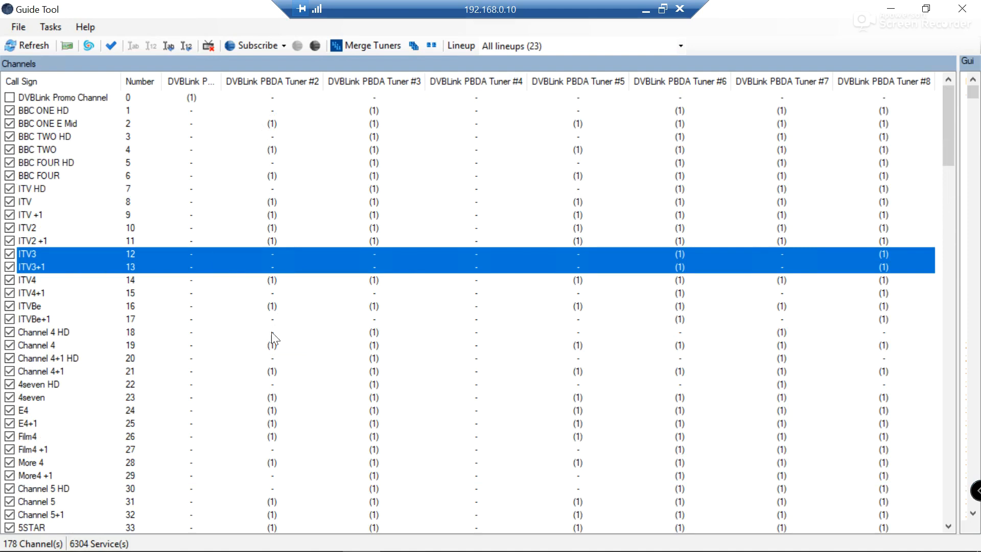
{"action": "left_click", "coordinate": [250, 323], "text": "ctrl"}
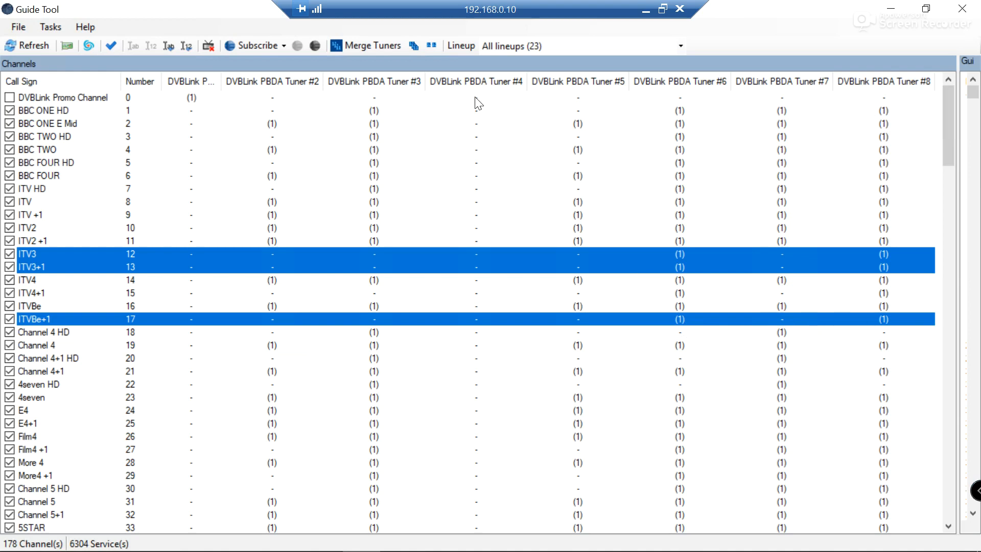
Step: Close Guide Tool, dismiss its donation dialog without donating, and close Device Manager
{"action": "left_click_drag", "start_coordinate": [946, 129], "coordinate": [968, 81]}
{"action": "left_click", "coordinate": [969, 8]}
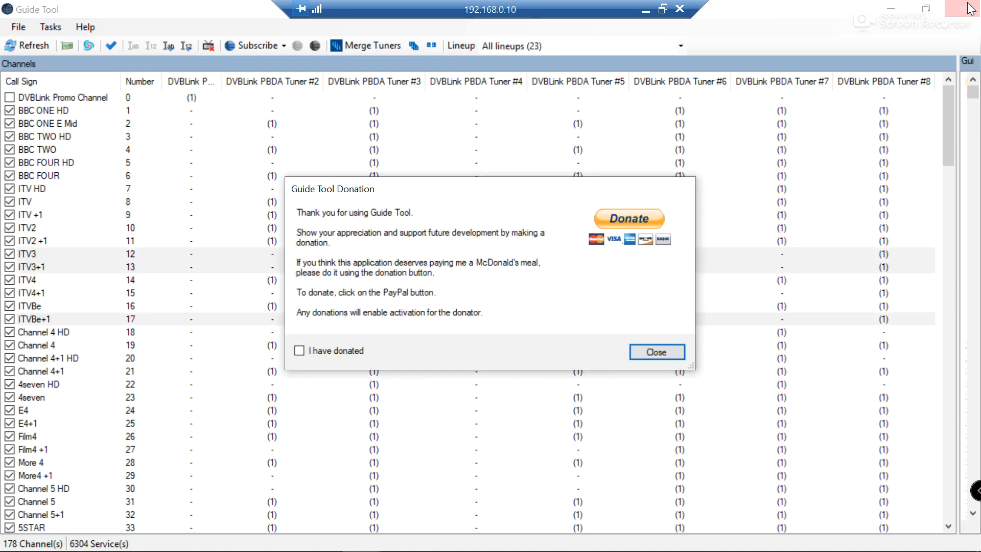
{"action": "left_click", "coordinate": [664, 354]}
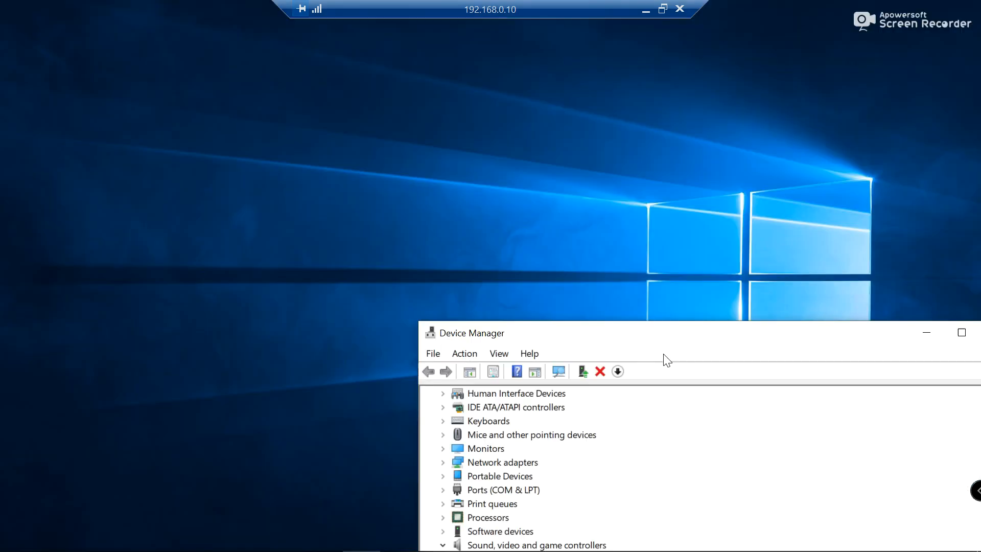
{"action": "left_click_drag", "start_coordinate": [697, 344], "coordinate": [379, 277]}
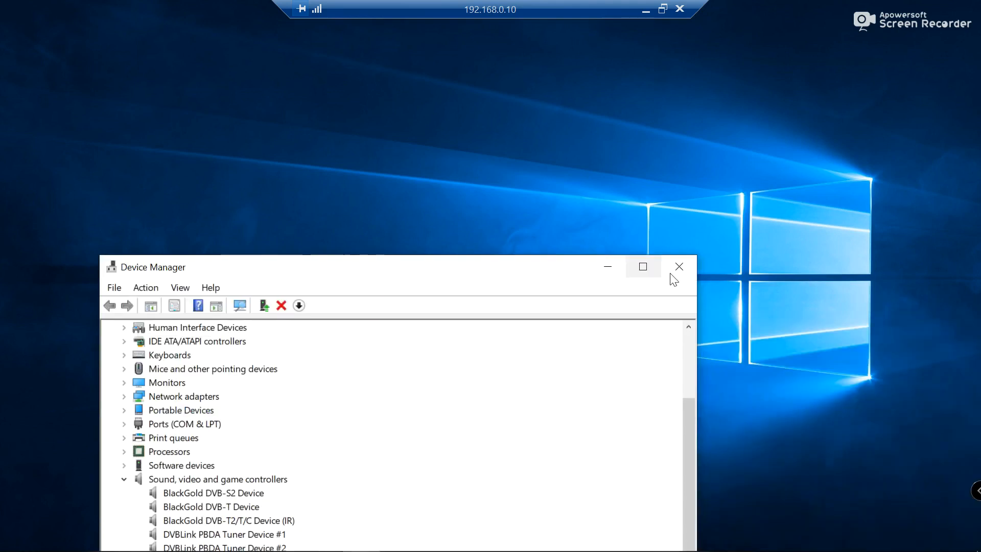
{"action": "left_click", "coordinate": [691, 269]}
Step: Minimize the remote desktop session and the browser window to show the local desktop
{"action": "mouse_move", "coordinate": [872, 536]}
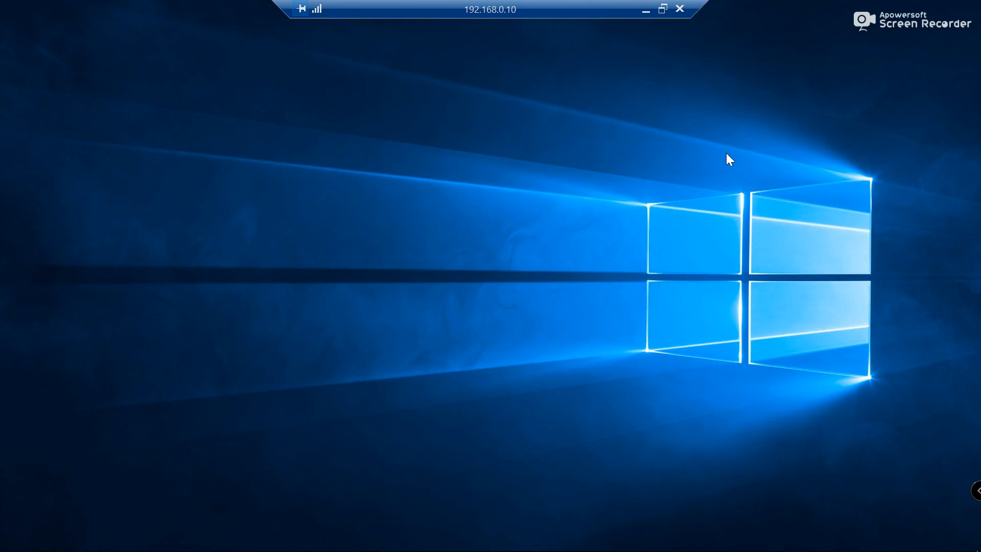
{"action": "left_click", "coordinate": [646, 11]}
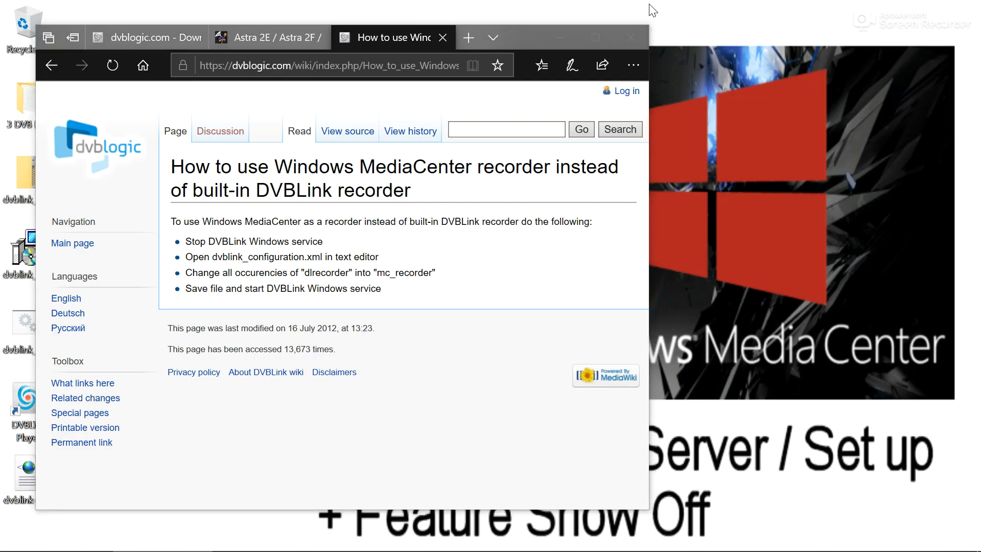
{"action": "left_click", "coordinate": [561, 39]}
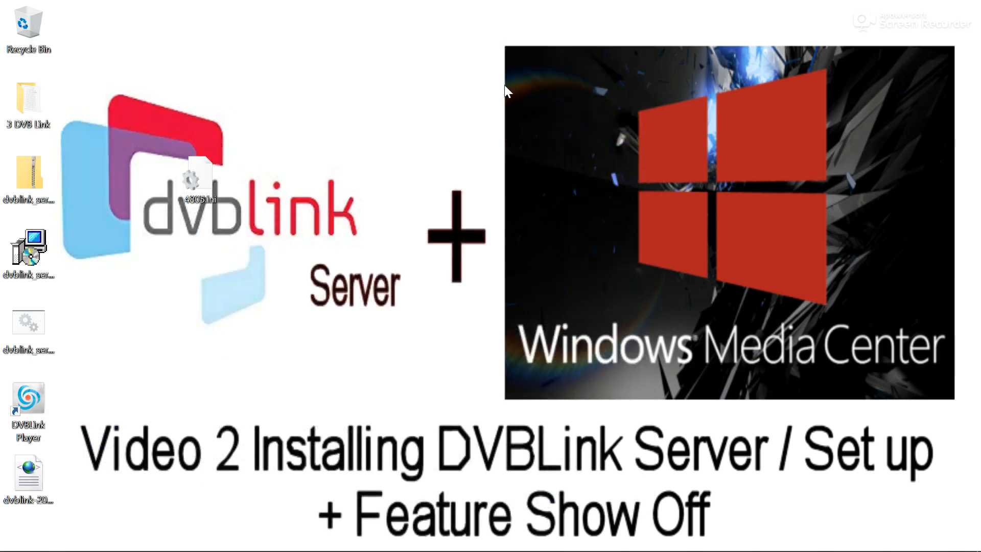